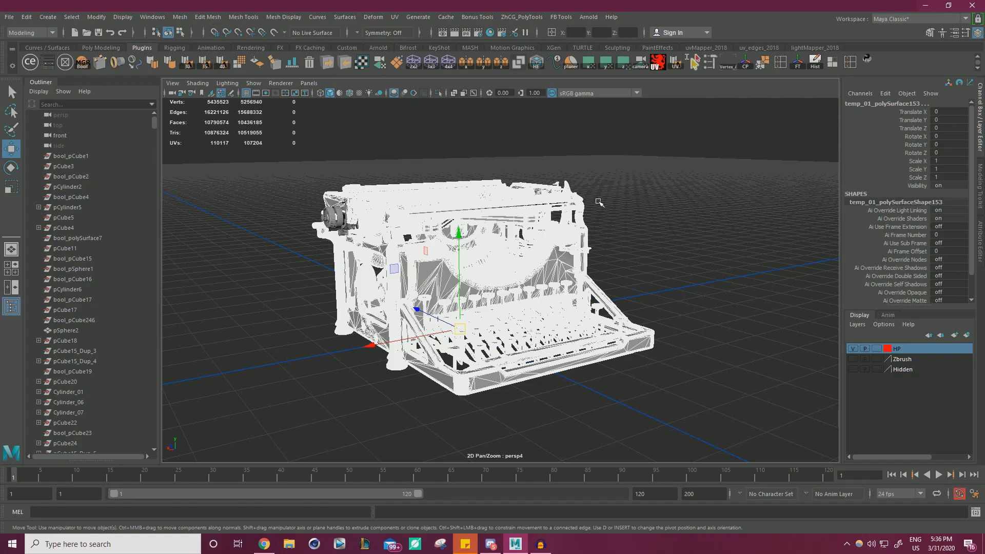
Examine the high-poly typewriter and clear the selection of all its meshes
scroll(618, 219, down, 2)
alt+drag(610, 219, 625, 237)
scroll(663, 240, up, 6)
scroll(625, 237, down, 8)
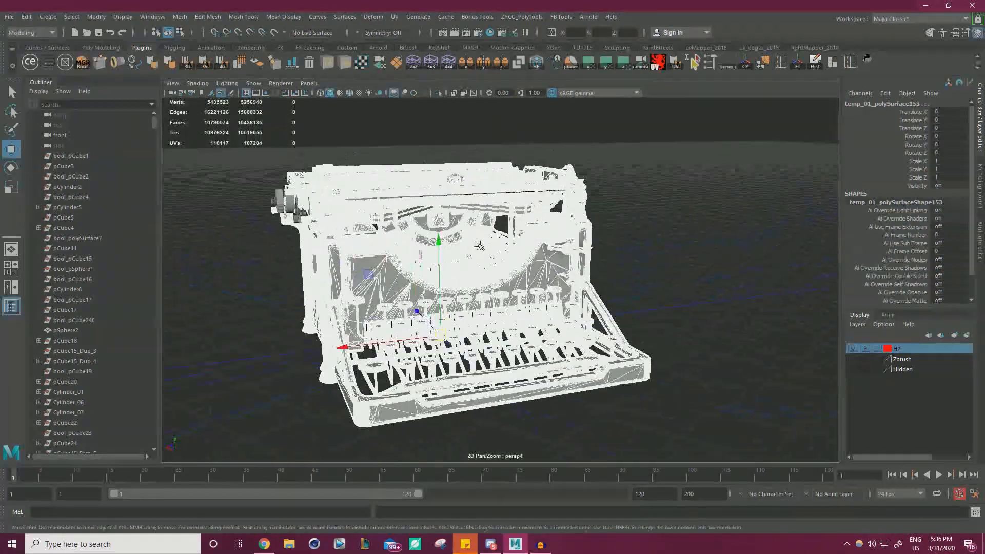
click(707, 248)
alt+drag(706, 247, 777, 269)
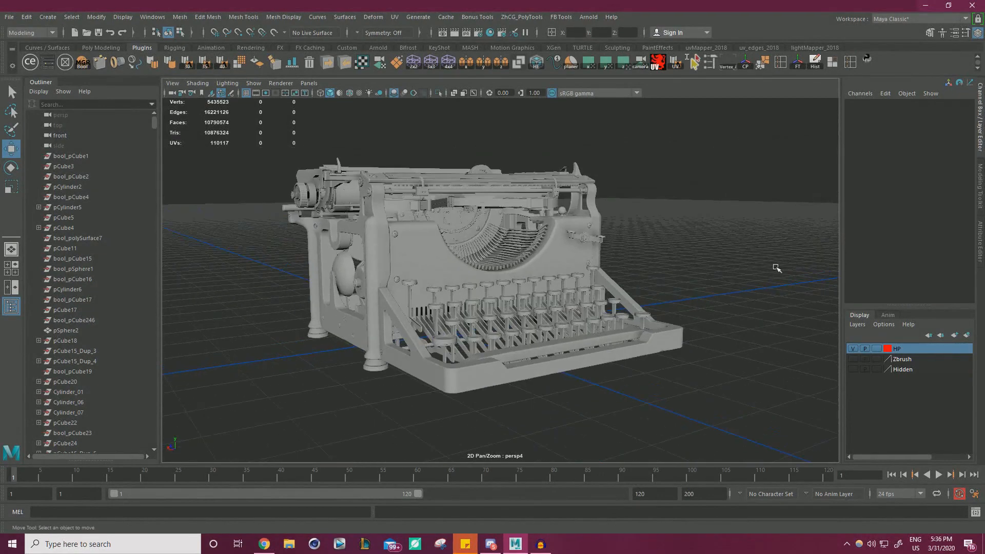
Hide the HP layer, show the Zbrush layer and examine the colour-coded typewriter
click(852, 349)
click(853, 360)
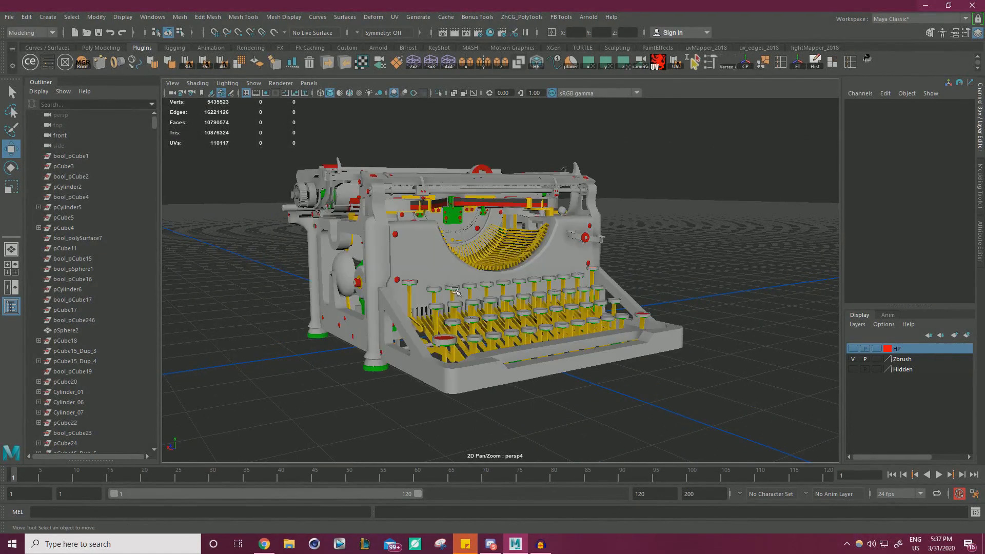
scroll(551, 232, down, 1)
alt+drag(690, 248, 592, 241)
scroll(622, 266, up, 7)
scroll(592, 241, down, 1)
scroll(593, 241, down, 8)
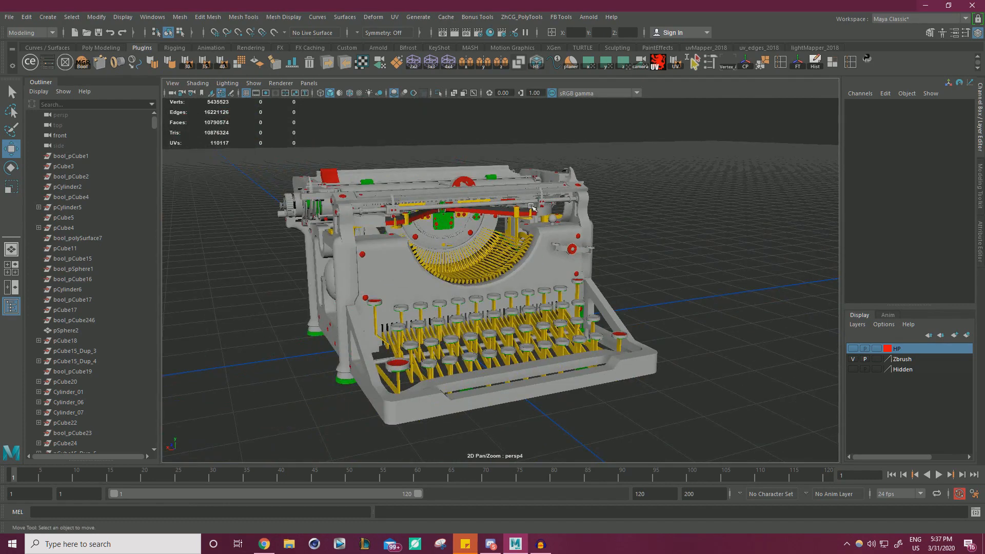
Hide the Zbrush layer and show the HP layer to compare the high-poly typewriter
click(853, 359)
click(852, 349)
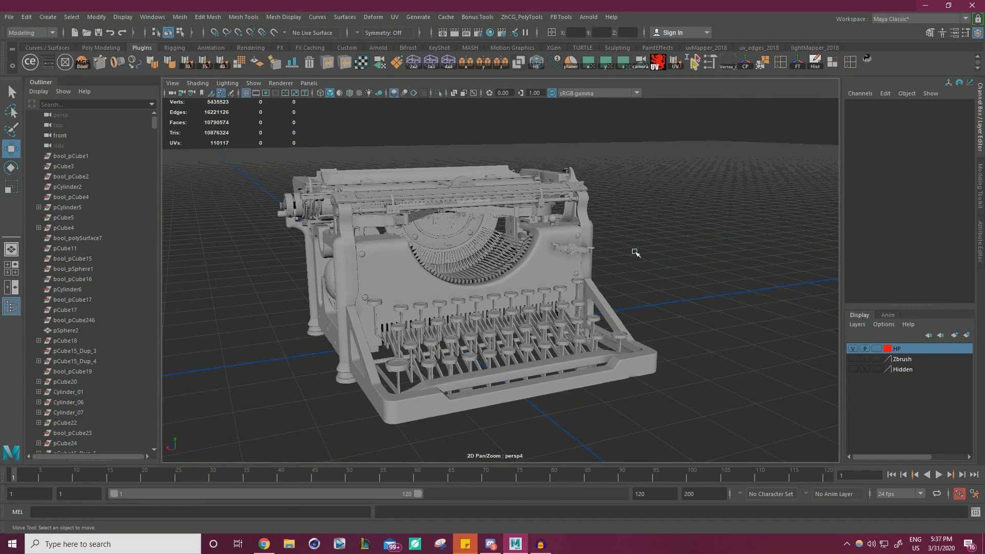
alt+drag(655, 233, 758, 267)
scroll(755, 267, up, 2)
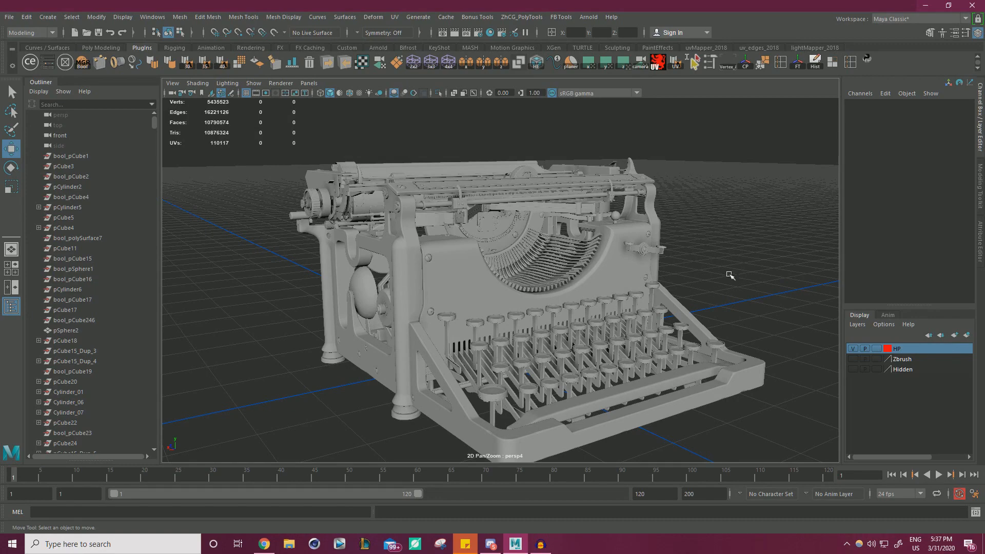
Hide the HP layer and show the Zbrush layer again
click(854, 349)
click(853, 359)
scroll(637, 240, down, 4)
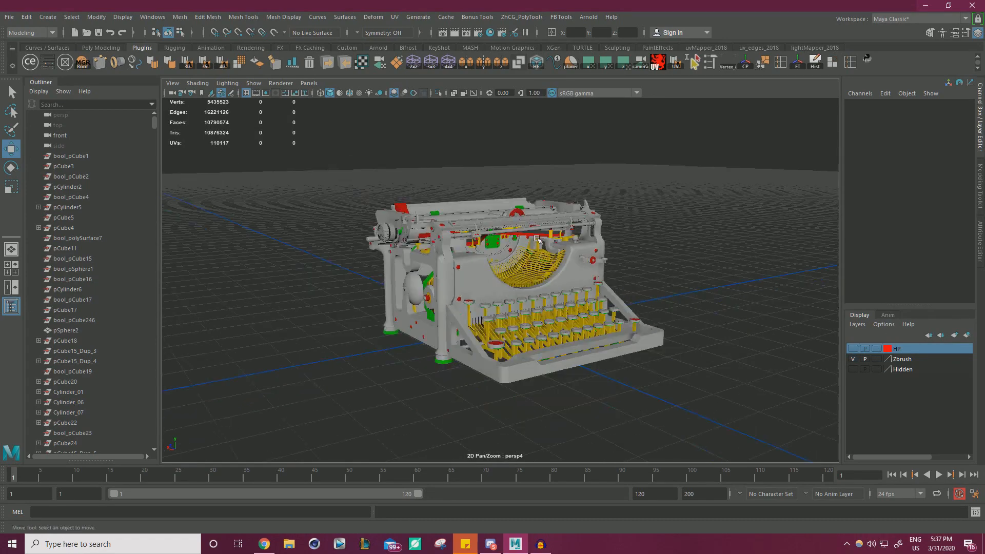
Examine the green feet on the typewriter's underside by selecting their mesh, and clear the selection
alt+drag(524, 296, 632, 212)
scroll(627, 249, up, 3)
alt+middle_drag(627, 252, 589, 255)
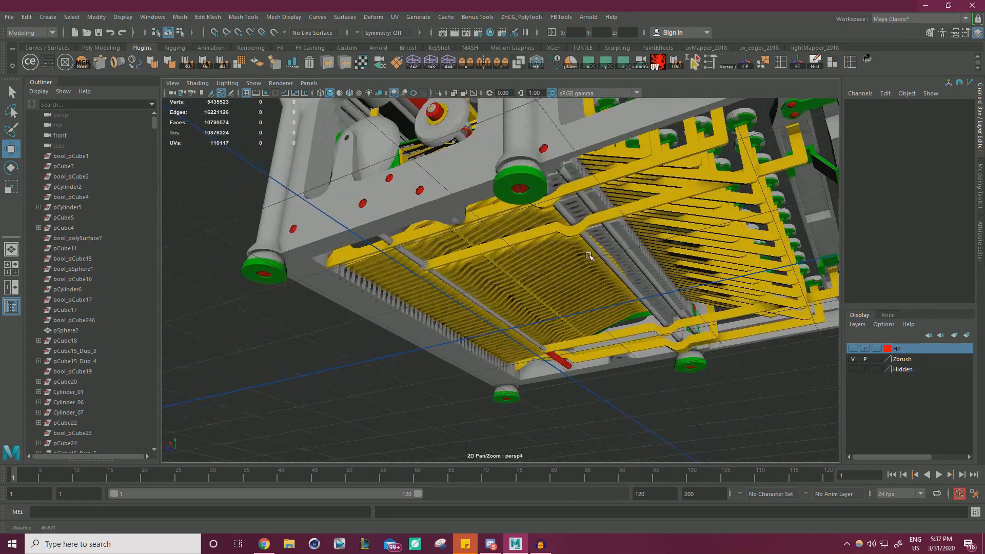
click(503, 177)
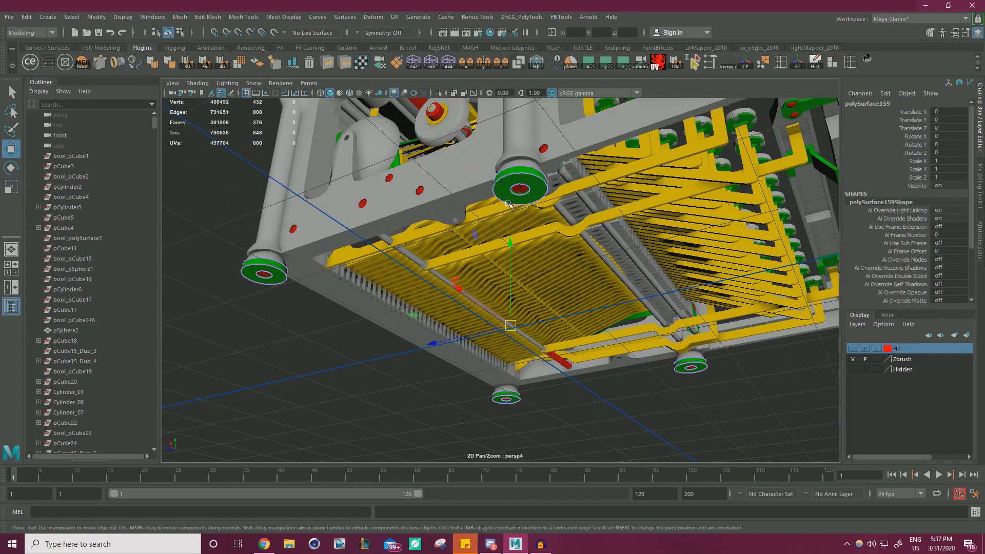
scroll(478, 249, down, 8)
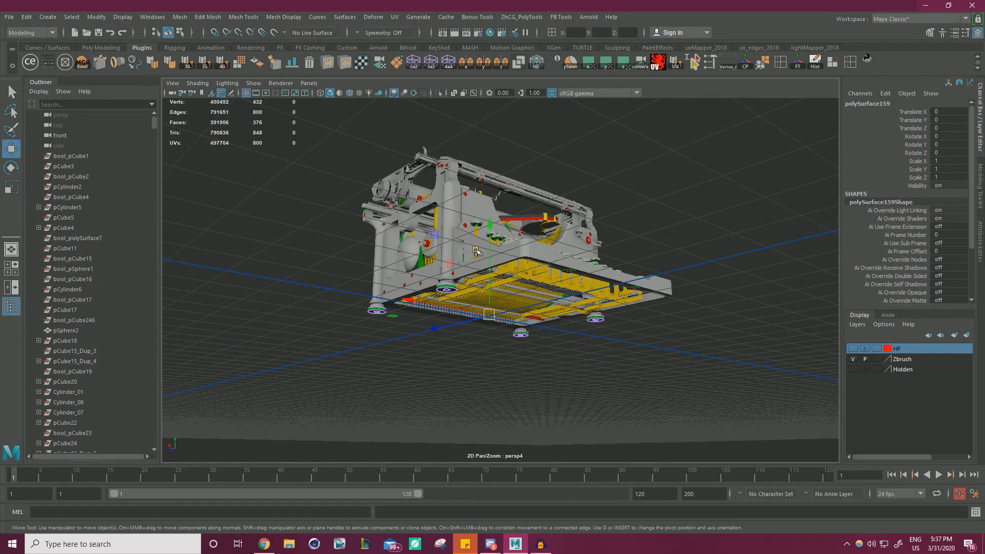
click(713, 185)
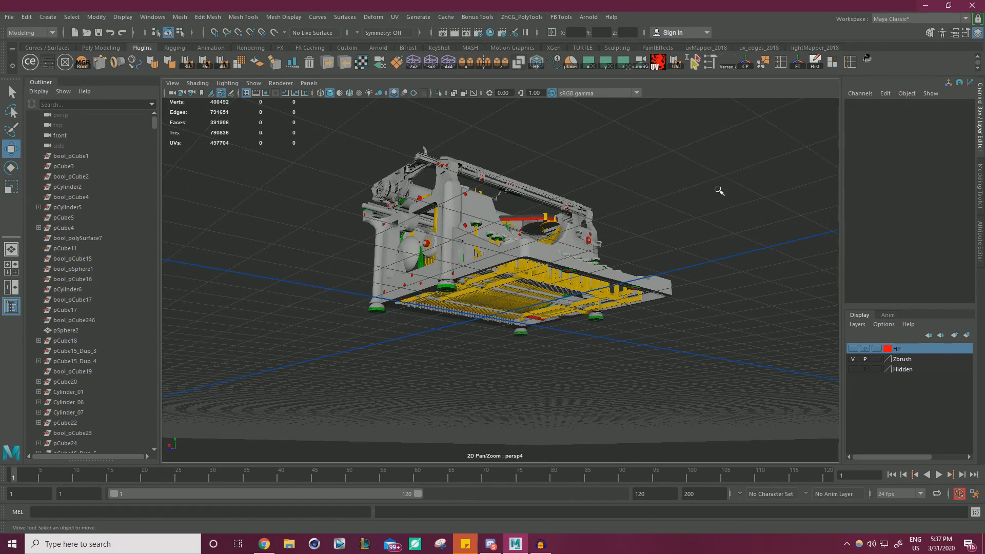
Select the yellow ribbon brackets inside the side frame, inspect them in isolation and bring back the full model
alt+drag(719, 189, 649, 222)
scroll(606, 235, up, 2)
click(477, 225)
alt+drag(564, 209, 422, 213)
scroll(611, 228, up, 2)
scroll(422, 213, up, 4)
click(422, 212)
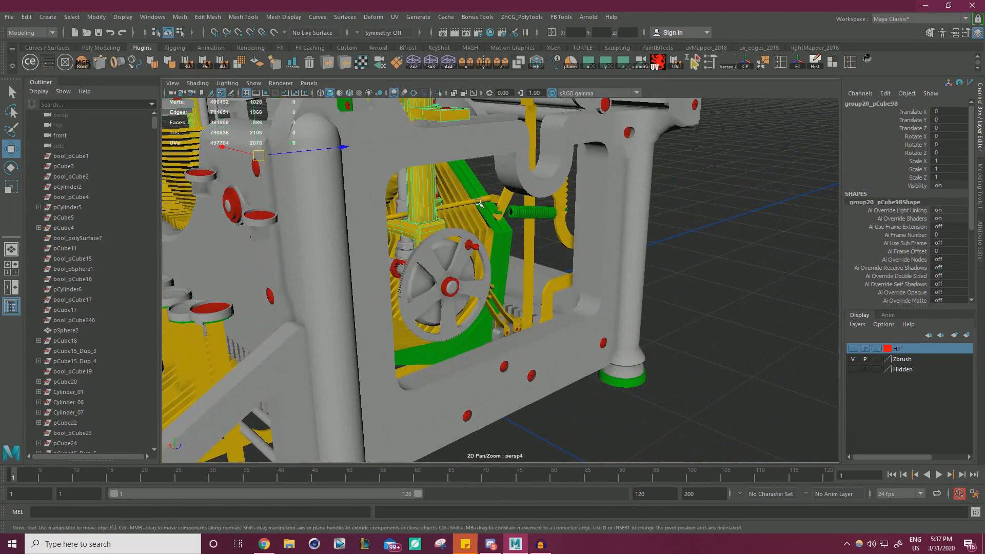
key(f)
click(439, 94)
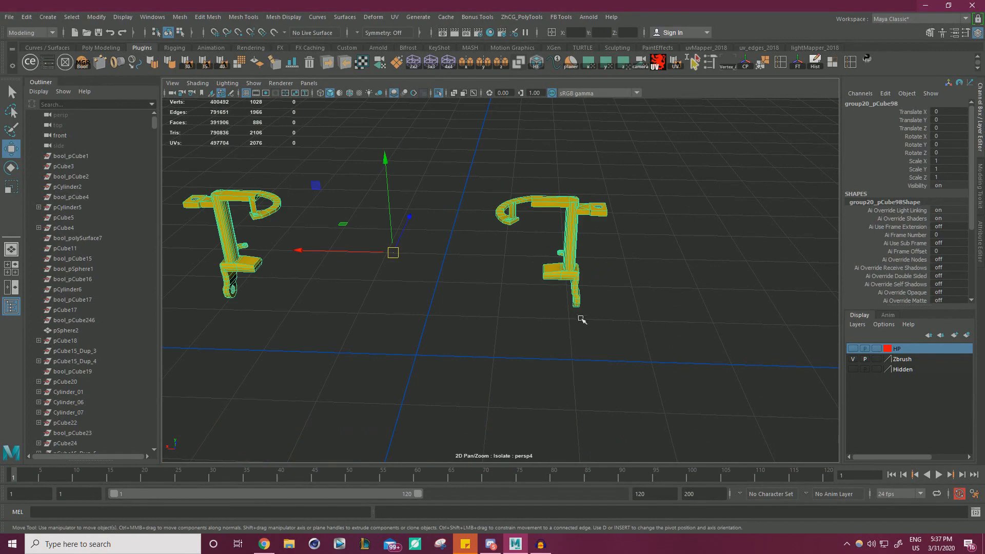
click(441, 94)
Examine the whole colour-coded typewriter from several distances and angles, and clear the bracket selection
alt+right_drag(633, 197, 534, 221)
alt+drag(534, 221, 606, 207)
alt+right_drag(606, 207, 639, 211)
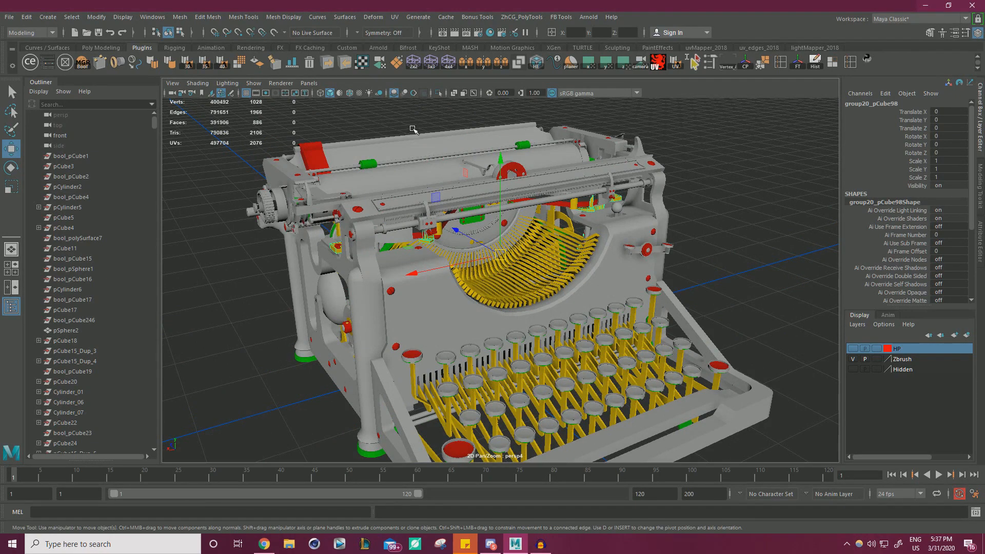
alt+right_drag(624, 169, 554, 193)
alt+drag(554, 192, 603, 177)
alt+right_drag(603, 177, 565, 207)
alt+drag(565, 208, 557, 221)
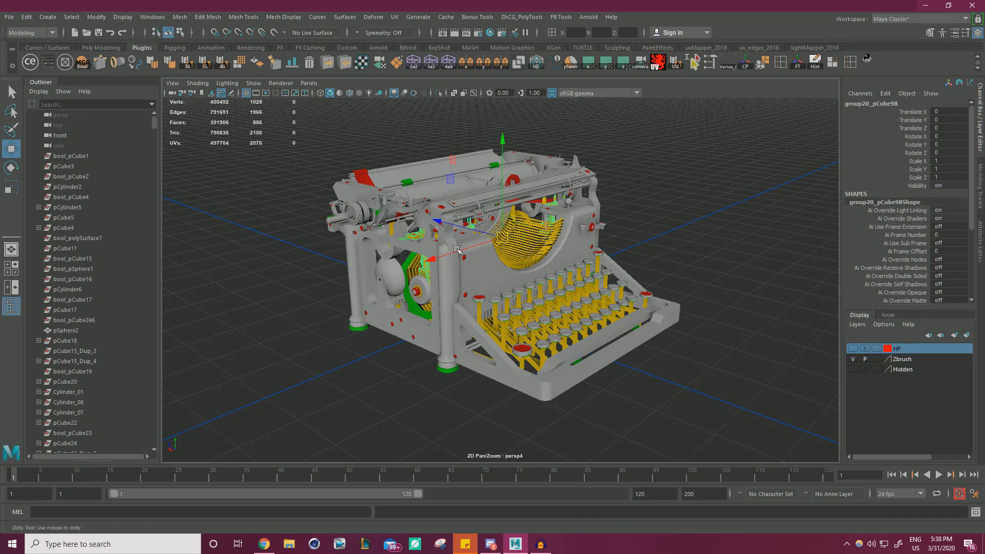
alt+right_drag(440, 246, 529, 257)
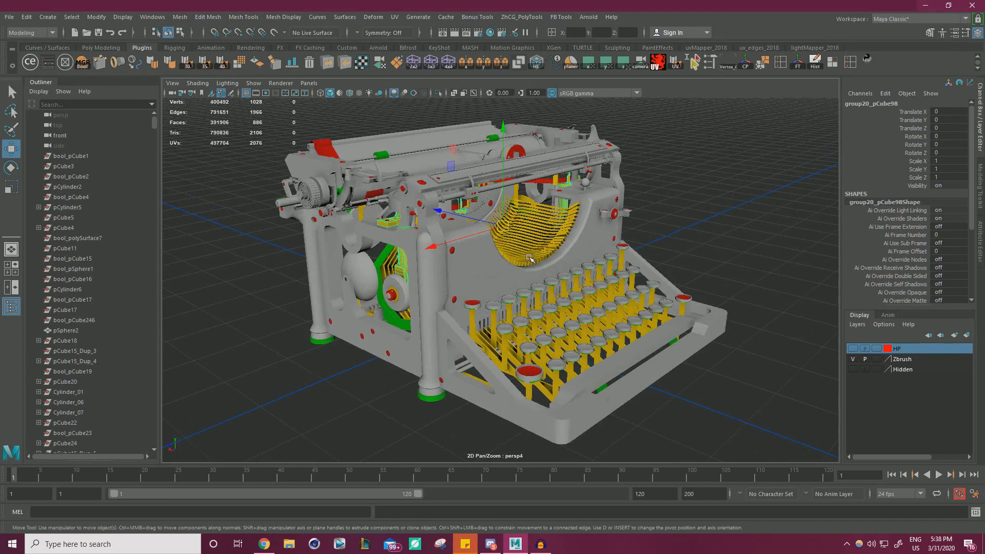
click(680, 204)
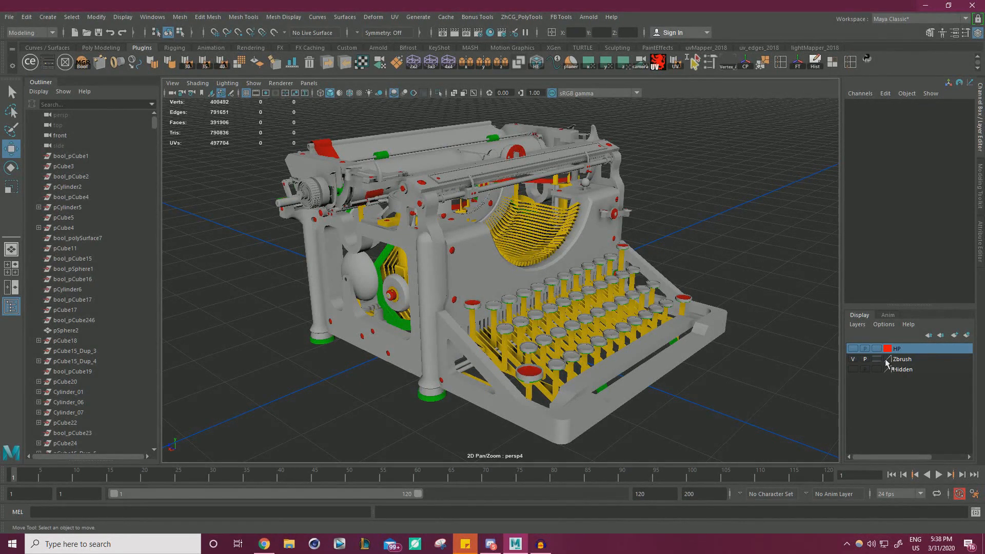
Create a new display layer named LP and give it a blue colour
click(954, 335)
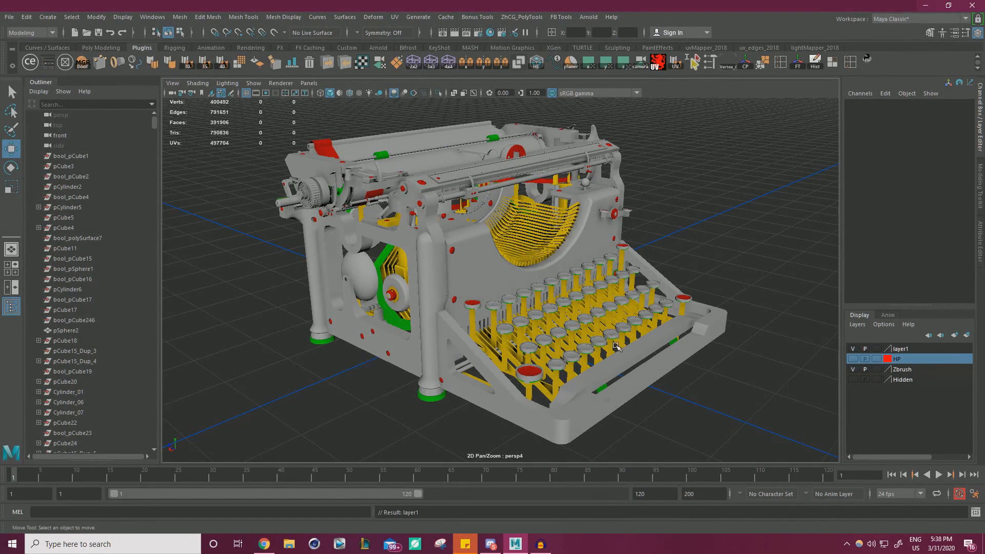
click(898, 350)
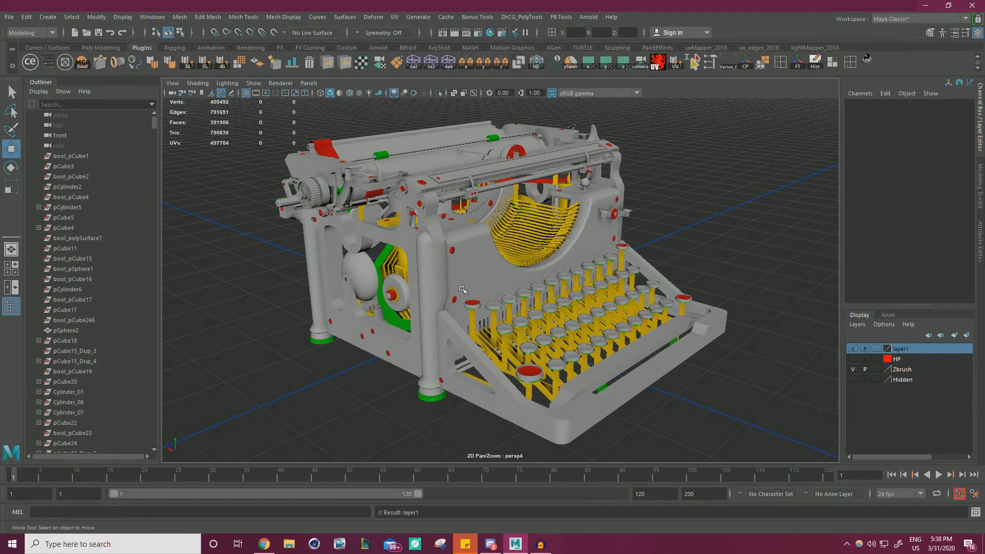
right_click(899, 350)
click(905, 349)
right_click(904, 349)
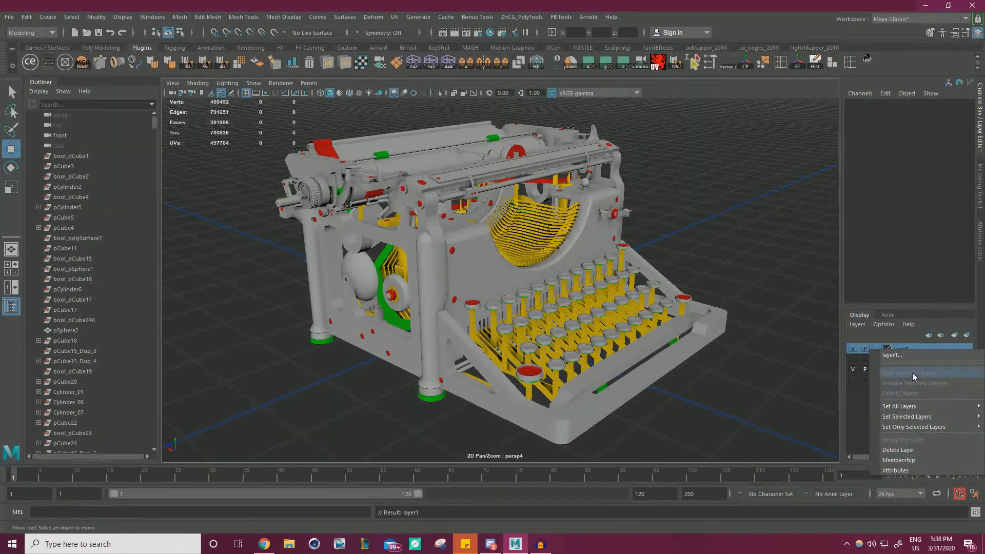
mouse_move(924, 418)
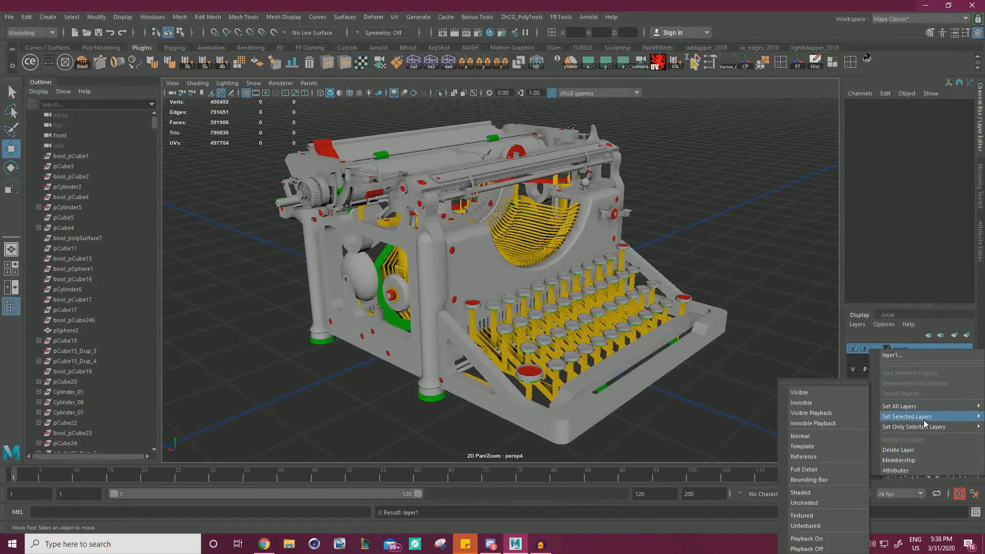
click(905, 355)
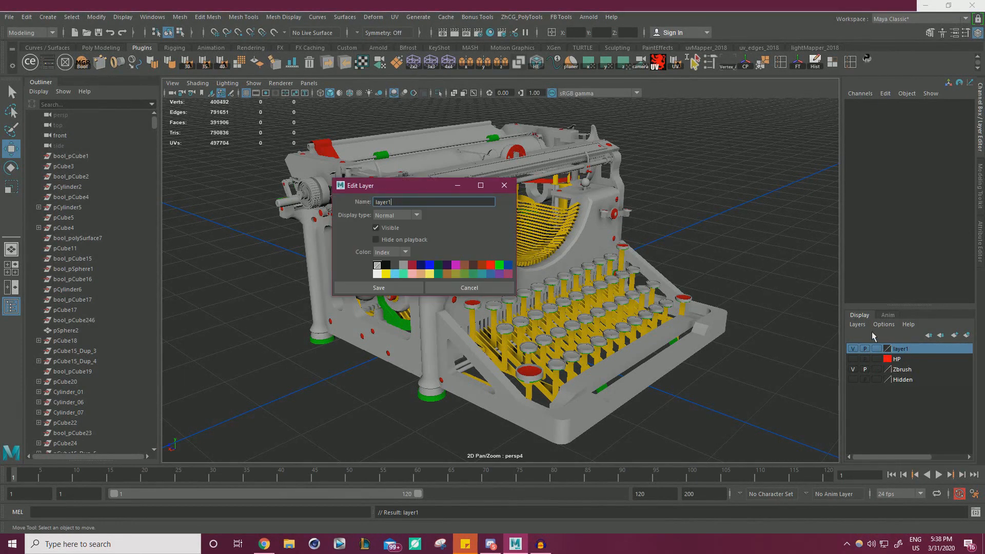
drag(403, 202, 253, 182)
click(429, 264)
click(406, 291)
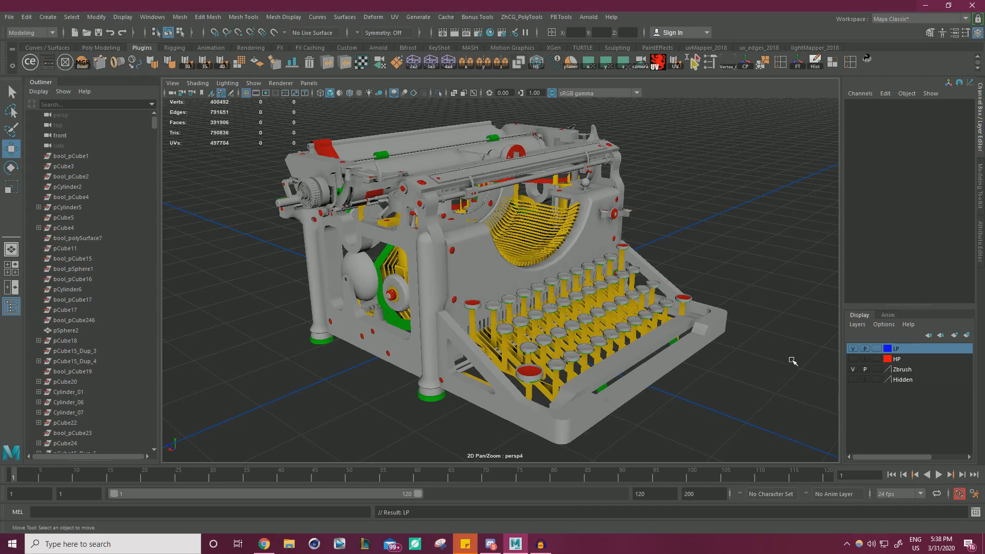
Select the Zbrush layer, turn on the wireframe overlay and examine the typewriter's topology up close
click(905, 369)
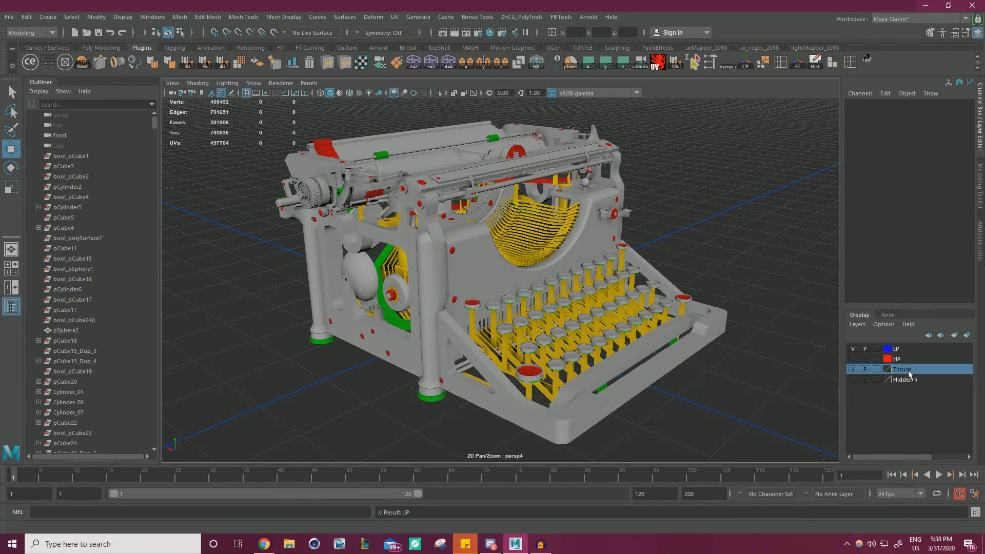
click(339, 93)
scroll(495, 261, up, 5)
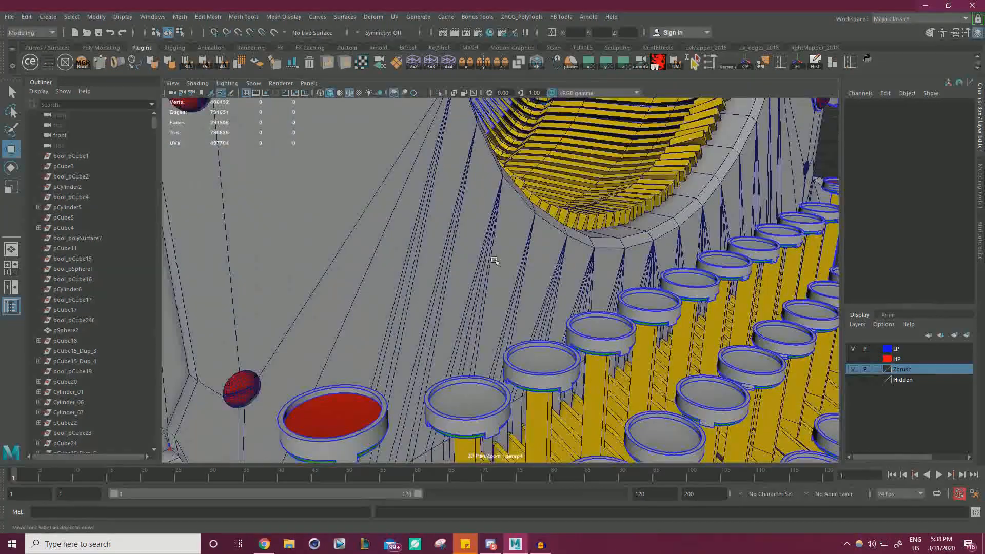
scroll(495, 261, down, 6)
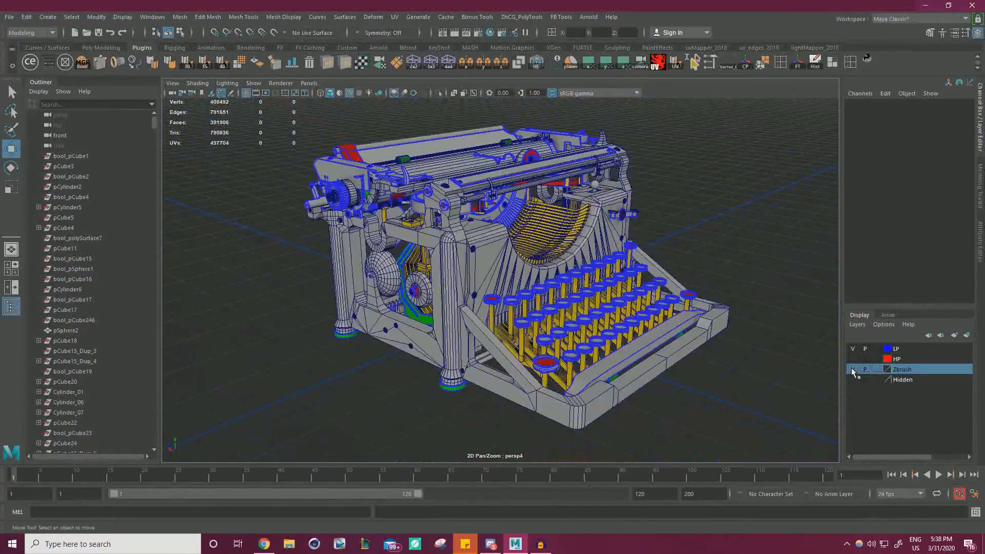
Hide the Zbrush and LP layers and show the HP layer
click(852, 369)
click(853, 350)
click(853, 359)
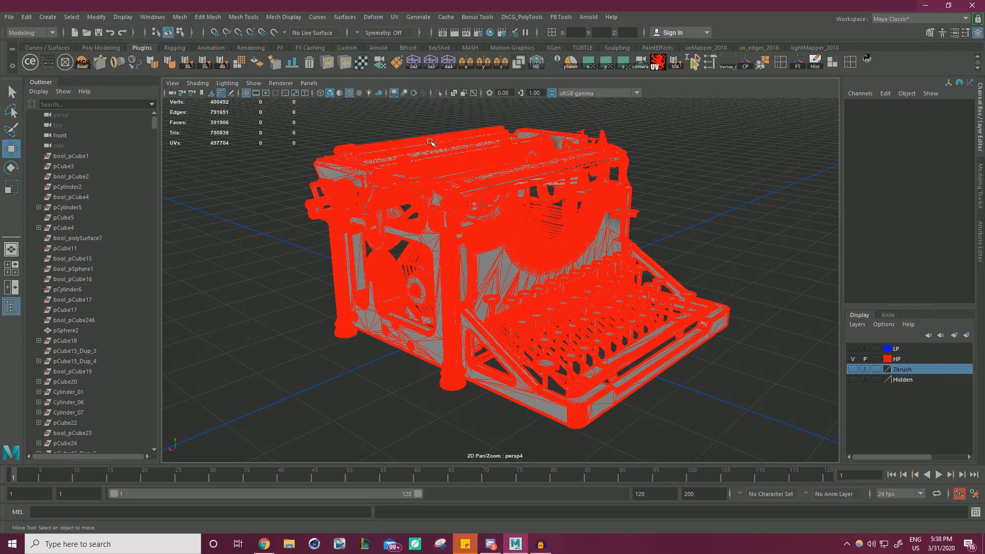
Turn off the wireframe overlay and examine the high-poly typewriter in plain shading
click(350, 93)
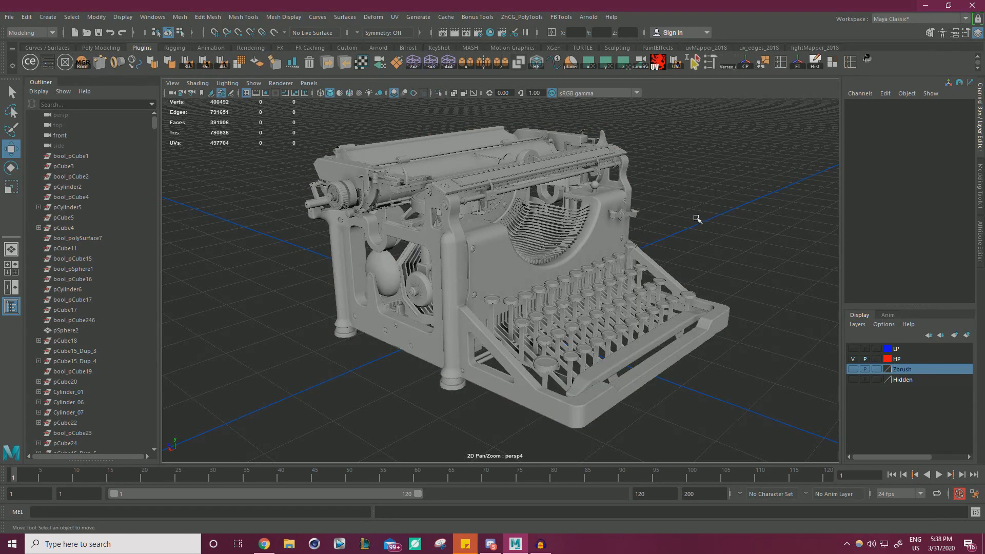
scroll(624, 202, down, 3)
alt+drag(625, 203, 700, 235)
scroll(699, 242, up, 3)
scroll(700, 236, down, 3)
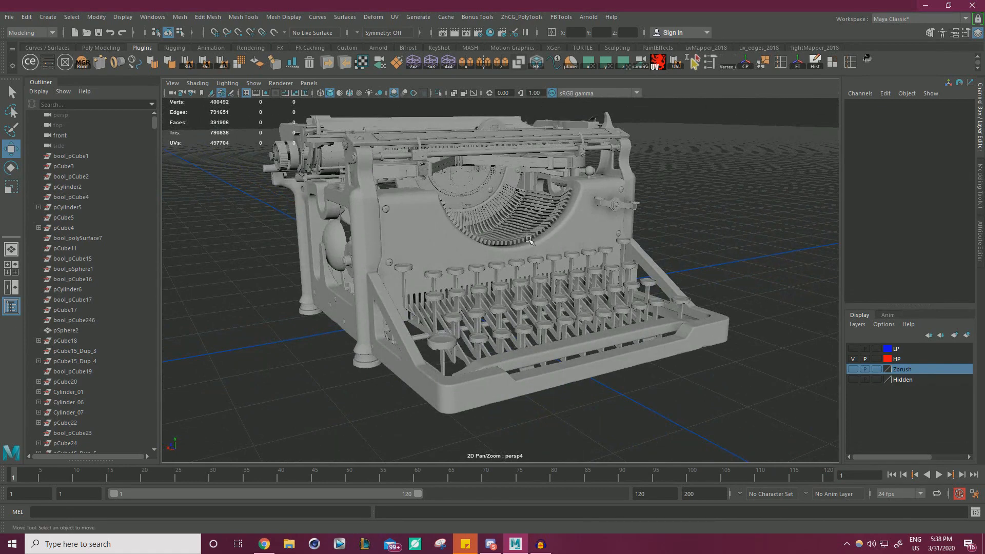
Switch the visible model from the HP layer to the Zbrush layer
click(854, 359)
click(853, 369)
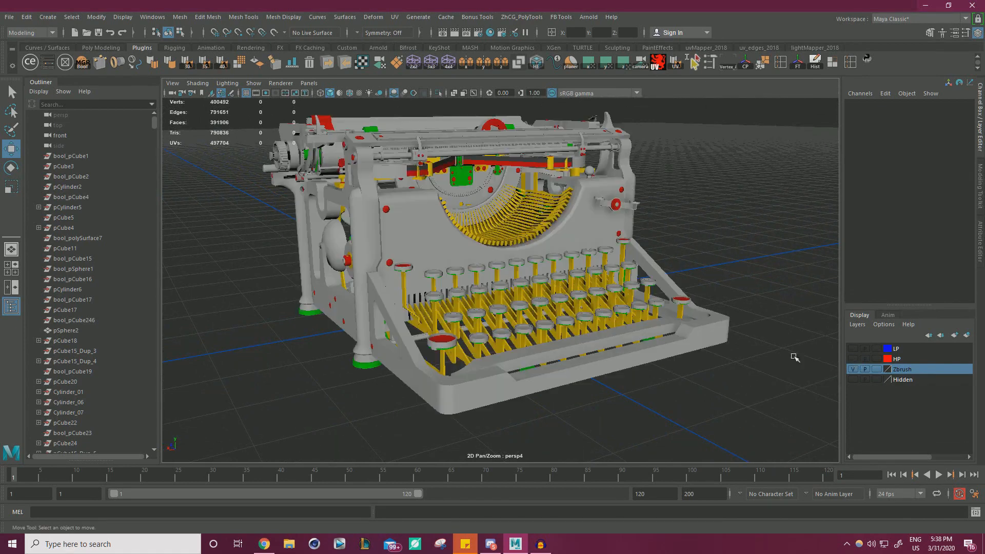
alt+drag(693, 267, 723, 282)
Select the typewriter's front panel with its screws and lower support legs, and isolate them in the view
scroll(723, 283, up, 3)
scroll(722, 282, up, 2)
click(445, 150)
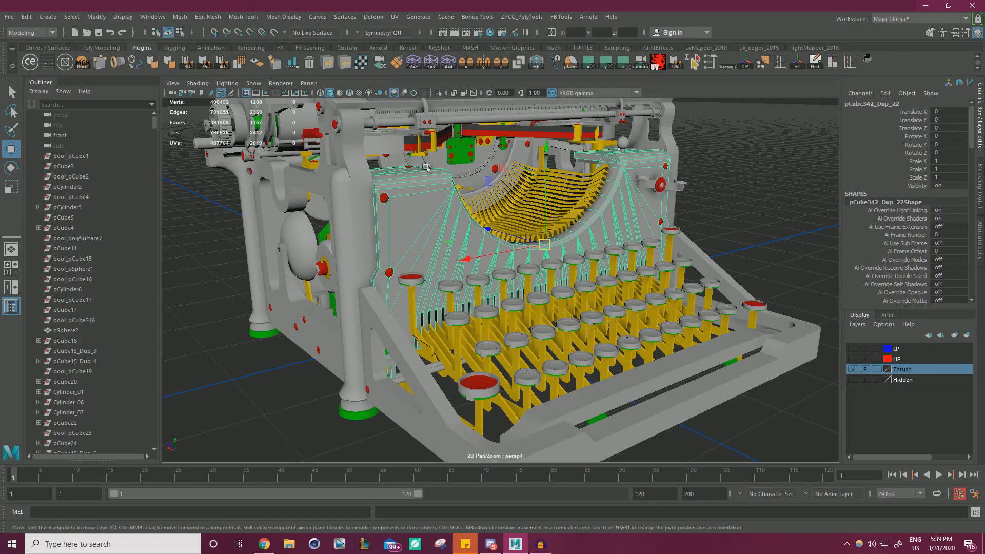
alt+right_drag(426, 168, 474, 207)
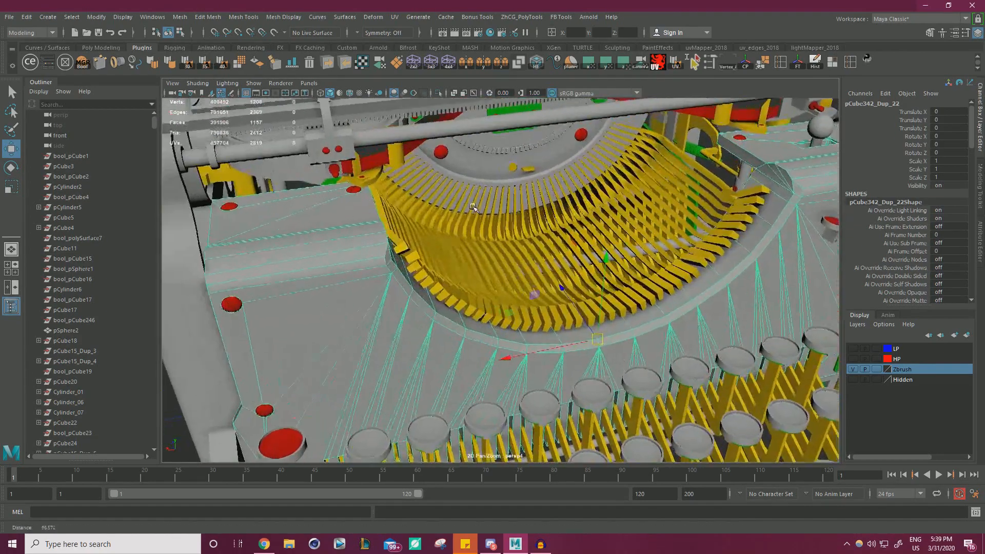
click(221, 305)
key(f)
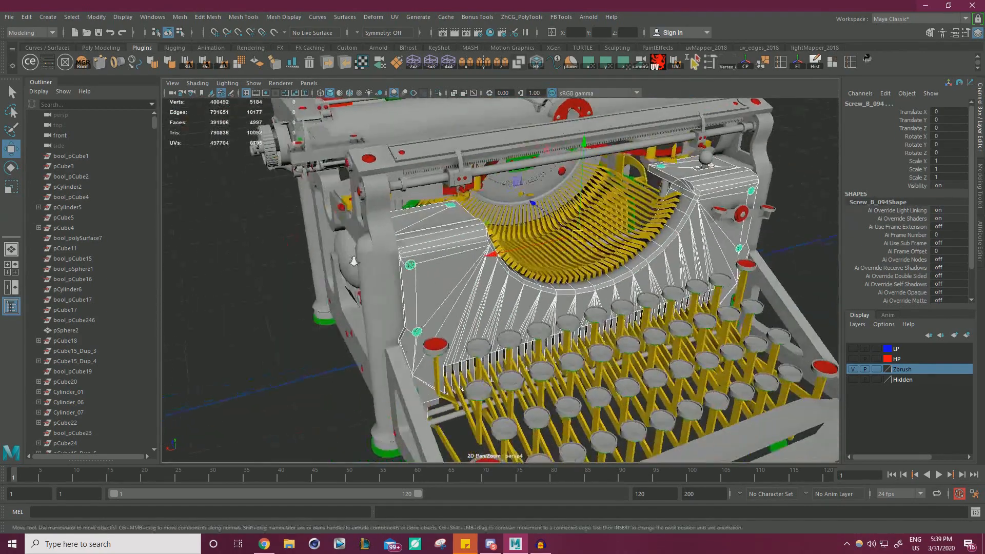
alt+drag(538, 165, 591, 206)
alt+right_drag(591, 206, 529, 181)
shift+click(652, 170)
alt+drag(529, 181, 519, 172)
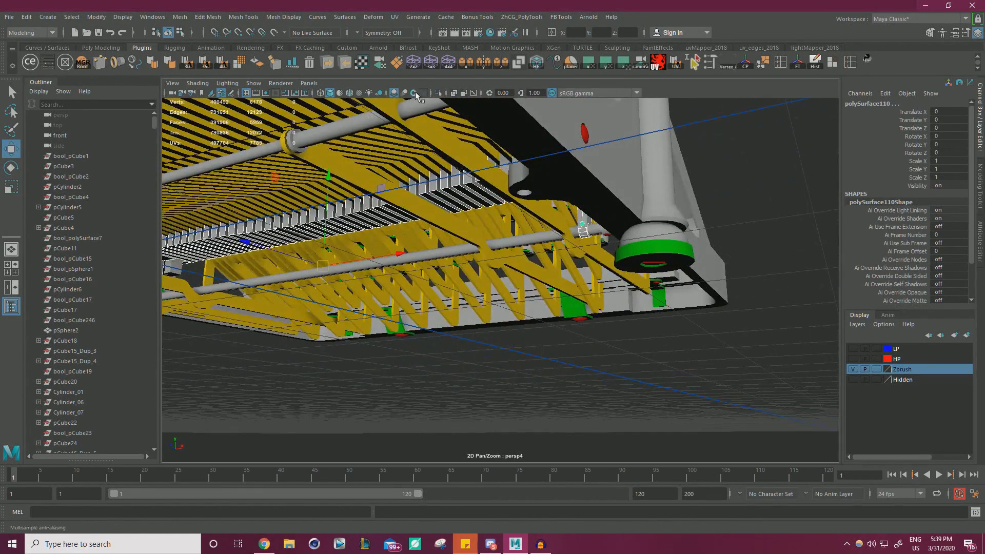
click(439, 93)
key(f)
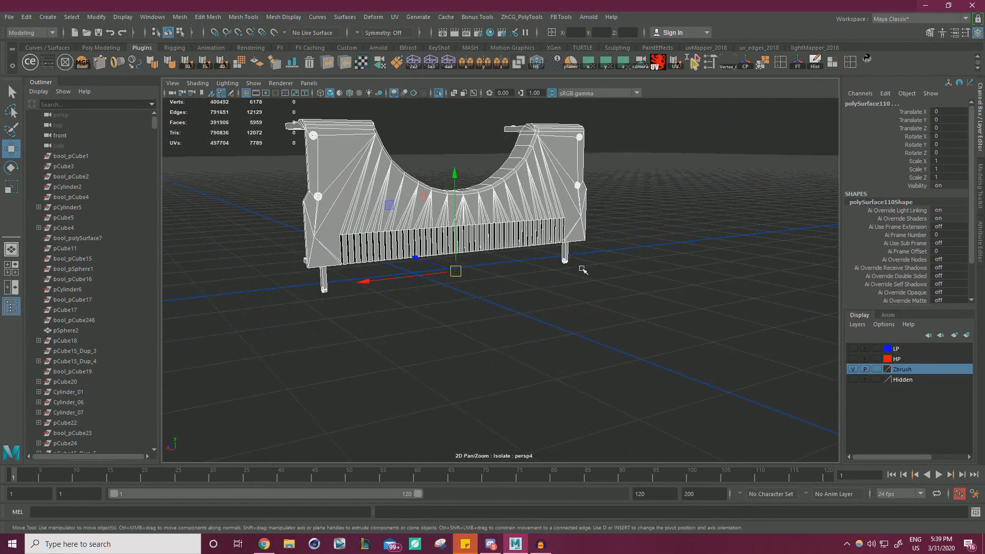
Delete the screws from the front panel, leaving its recessed screw holes in place
click(586, 267)
alt+drag(627, 244, 475, 237)
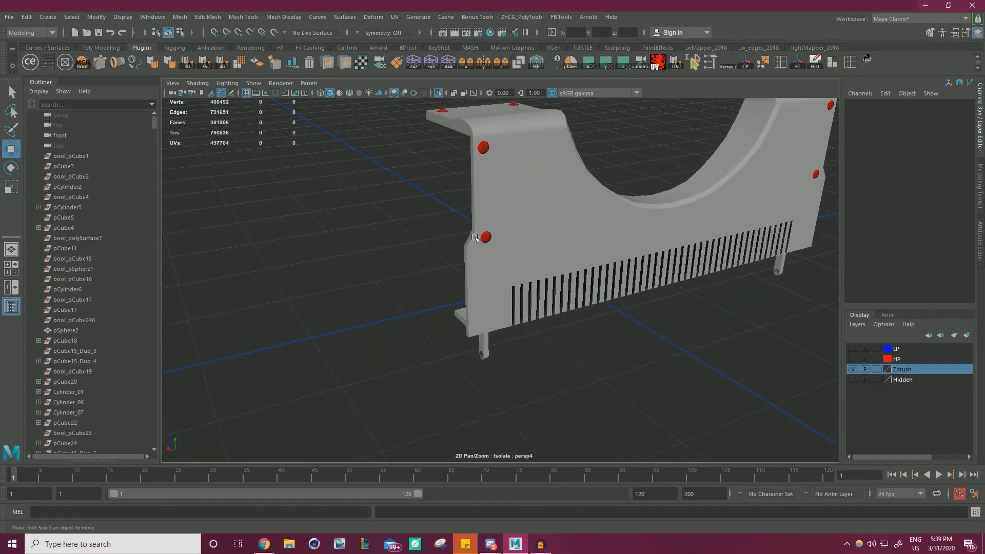
click(484, 237)
key(Delete)
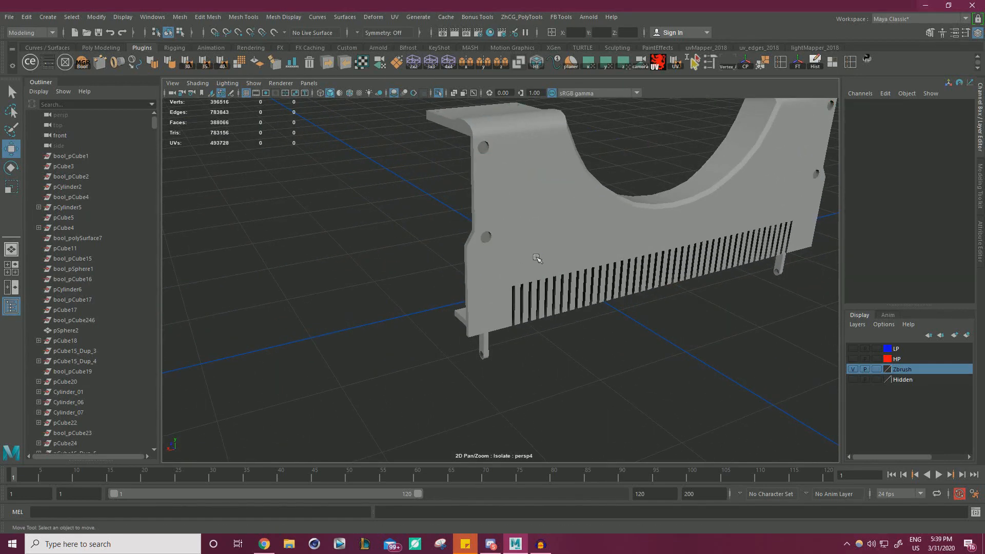
Delete the small slotted screw seated in the hole at the lower end of the support leg
alt+right_drag(536, 258, 431, 247)
alt+drag(431, 246, 618, 185)
alt+right_drag(618, 185, 668, 205)
alt+middle_drag(543, 279, 610, 179)
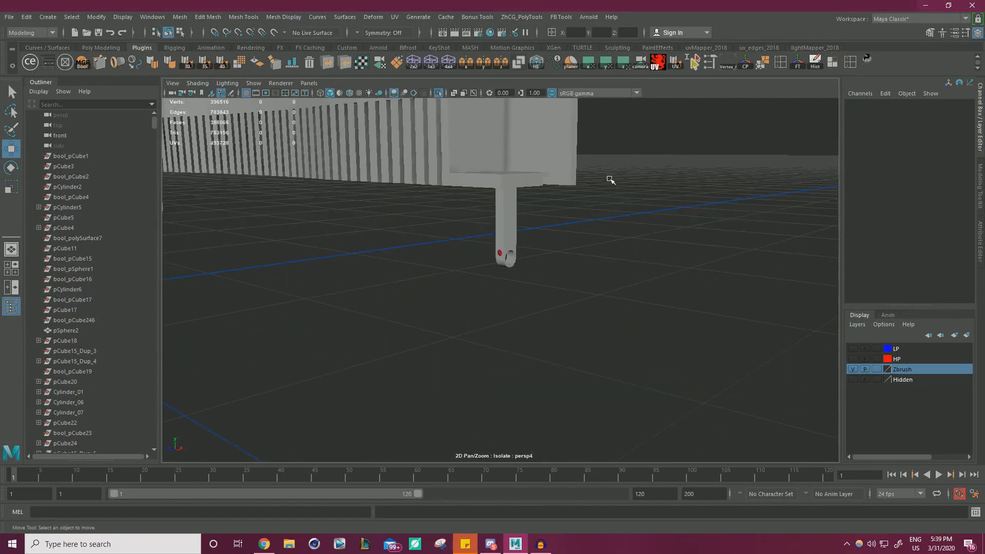
alt+drag(508, 266, 563, 260)
alt+right_drag(447, 231, 508, 241)
click(453, 202)
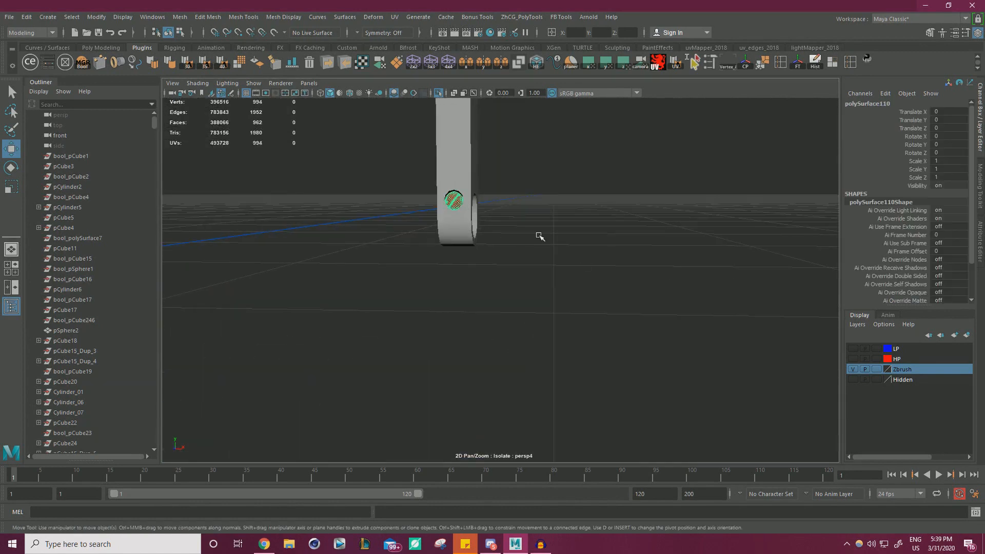
key(Delete)
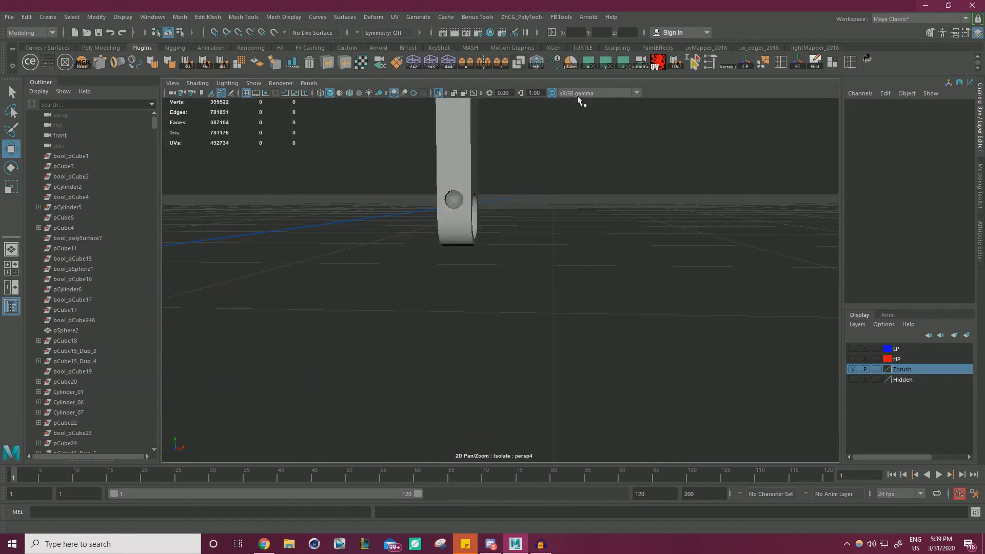
Inspect the front panel's flanges, screw holes and support legs from several angles
alt+drag(618, 183, 580, 180)
alt+right_drag(580, 180, 518, 190)
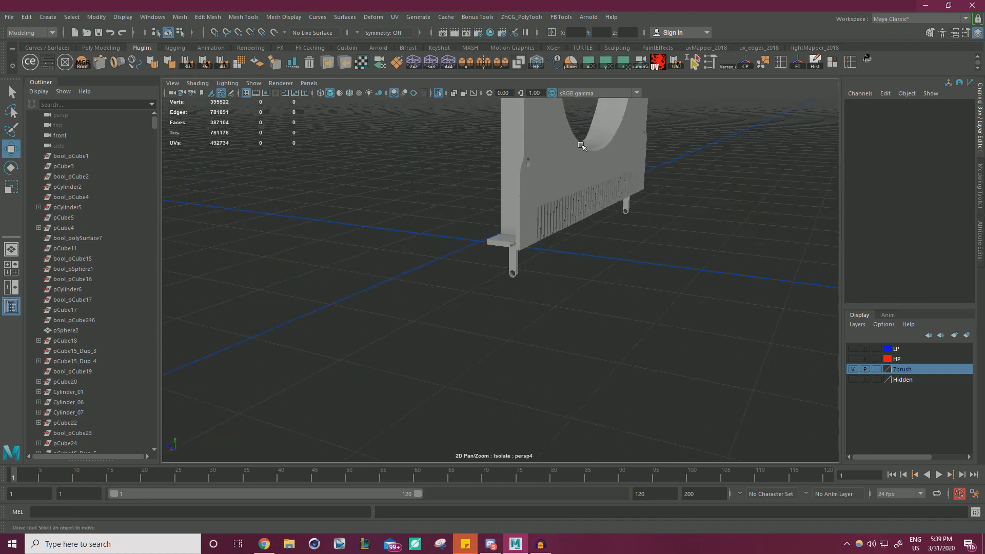
alt+drag(518, 190, 506, 195)
alt+middle_drag(506, 195, 499, 242)
alt+right_drag(499, 242, 338, 162)
alt+drag(339, 161, 442, 176)
alt+right_drag(442, 176, 605, 214)
alt+drag(605, 214, 626, 244)
alt+right_drag(626, 244, 493, 176)
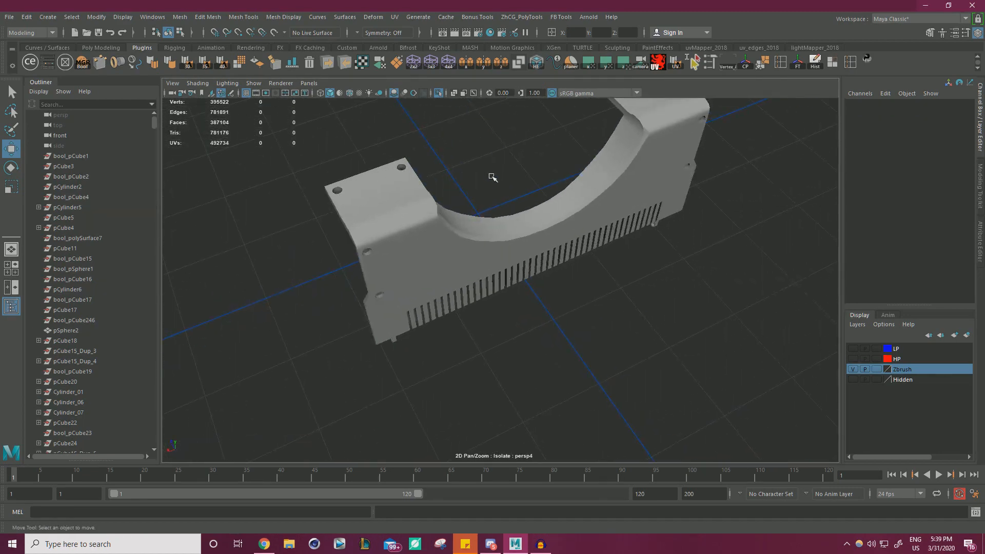
alt+drag(493, 176, 612, 245)
Select the front panel and examine its wireframe around the row of narrow slots along the lower edge
click(738, 208)
alt+drag(738, 208, 559, 139)
alt+right_drag(559, 139, 682, 179)
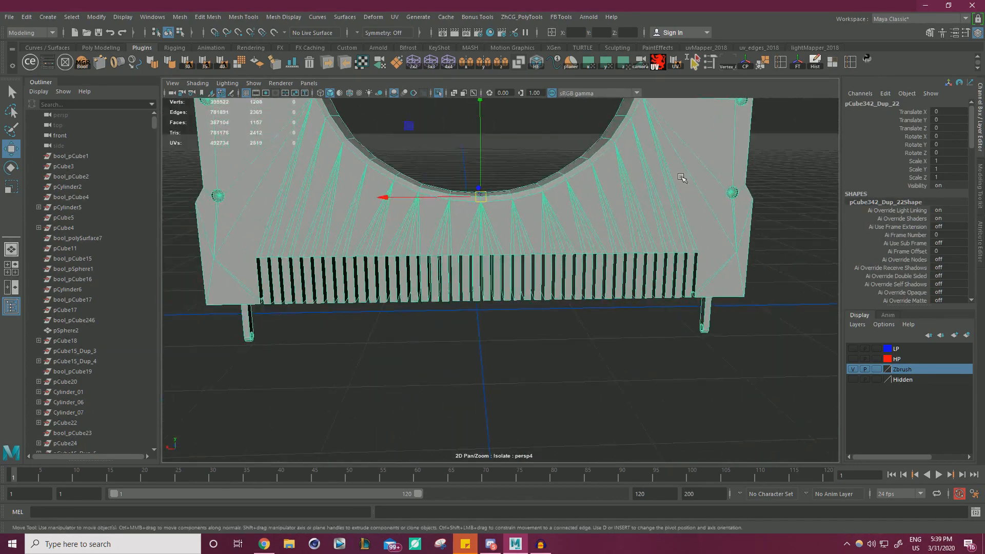
alt+drag(682, 178, 901, 171)
alt+drag(712, 168, 706, 189)
alt+right_drag(706, 189, 658, 211)
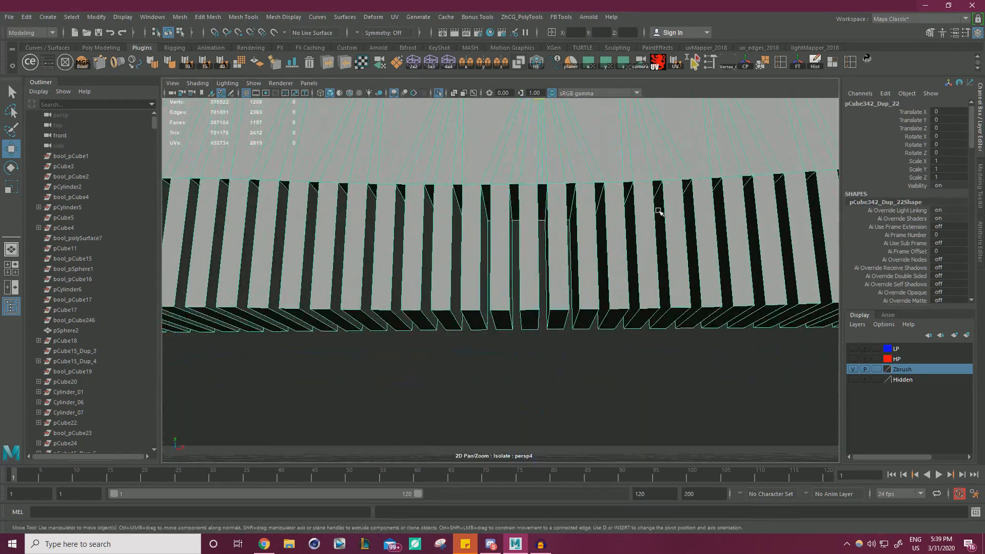
alt+middle_drag(657, 211, 618, 249)
mouse_move(618, 252)
alt+mouse_down()
mouse_move(625, 210)
mouse_move(620, 234)
alt+mouse_up()
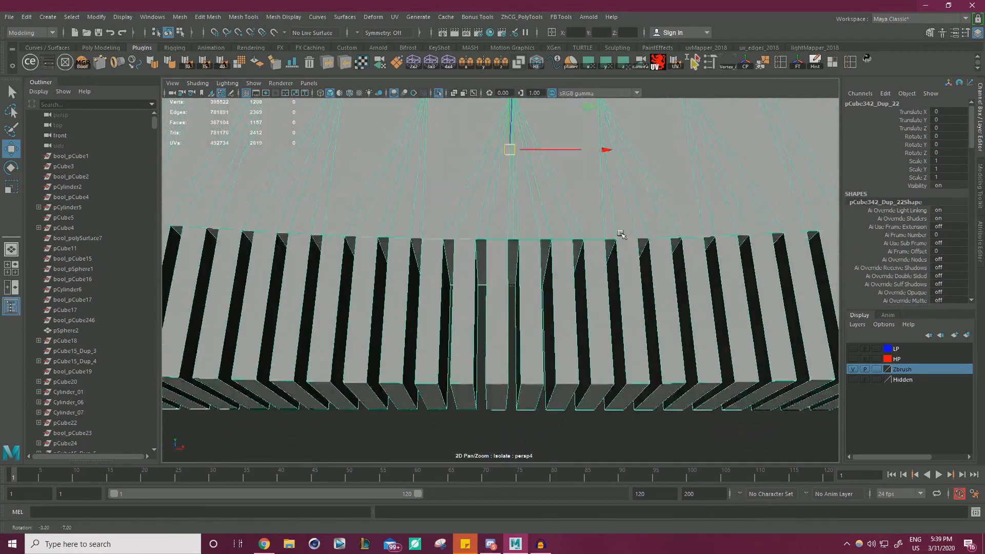
alt+right_drag(621, 235, 471, 197)
alt+drag(471, 197, 536, 199)
alt+middle_drag(537, 198, 636, 227)
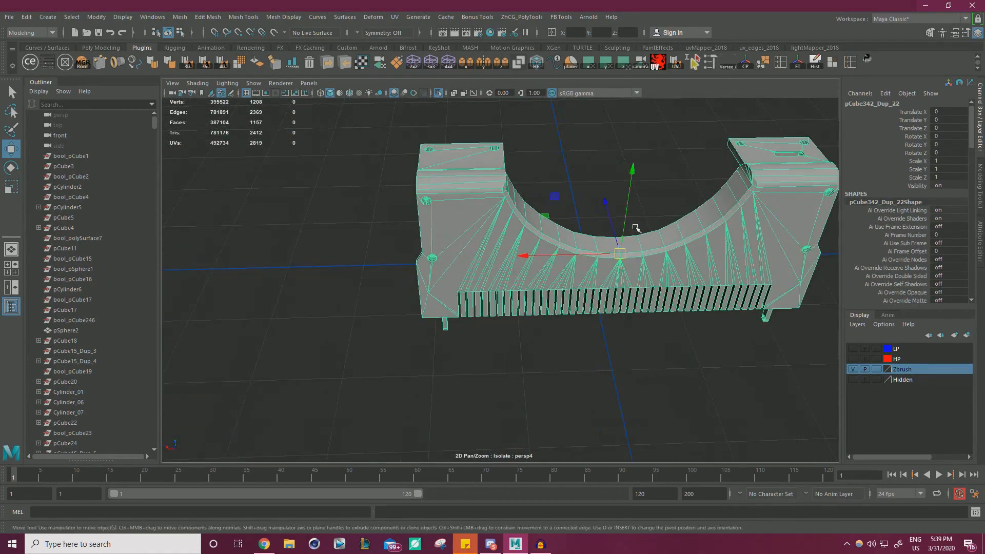
Switch the panel to face selection at the screw hole near the upper flange's inner rear corner
alt+right_drag(636, 226, 648, 221)
alt+drag(648, 222, 601, 282)
alt+right_drag(600, 283, 536, 247)
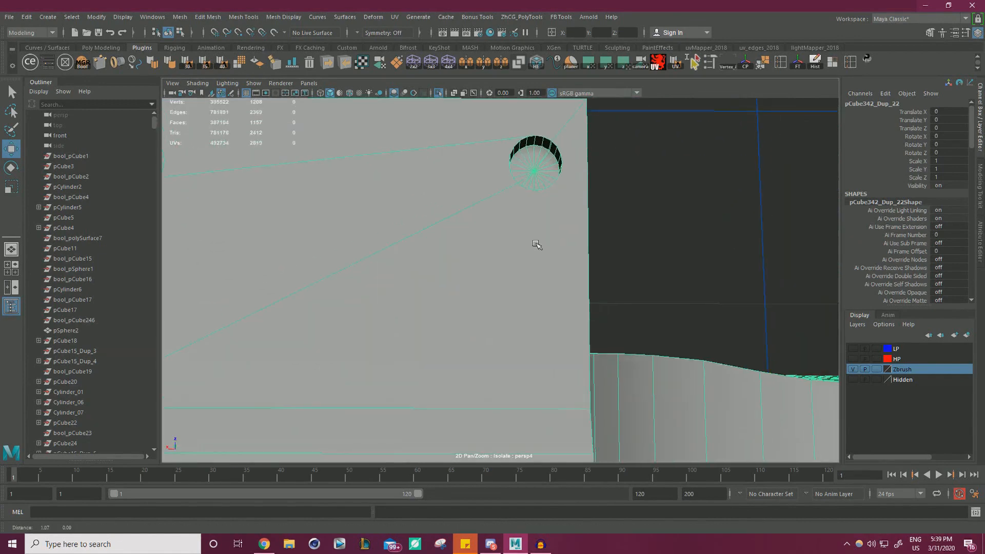
alt+drag(536, 247, 525, 147)
right_drag(526, 152, 528, 165)
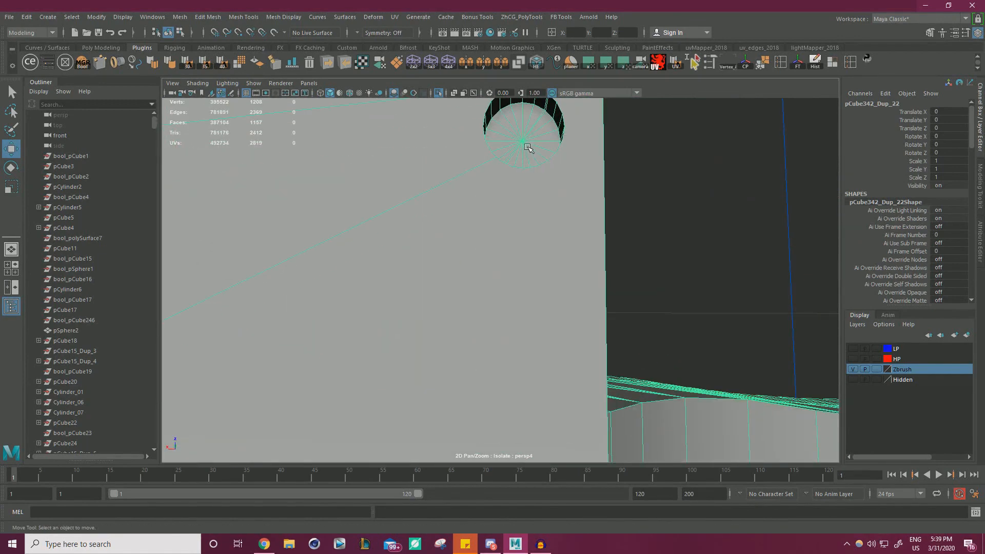
click(558, 157)
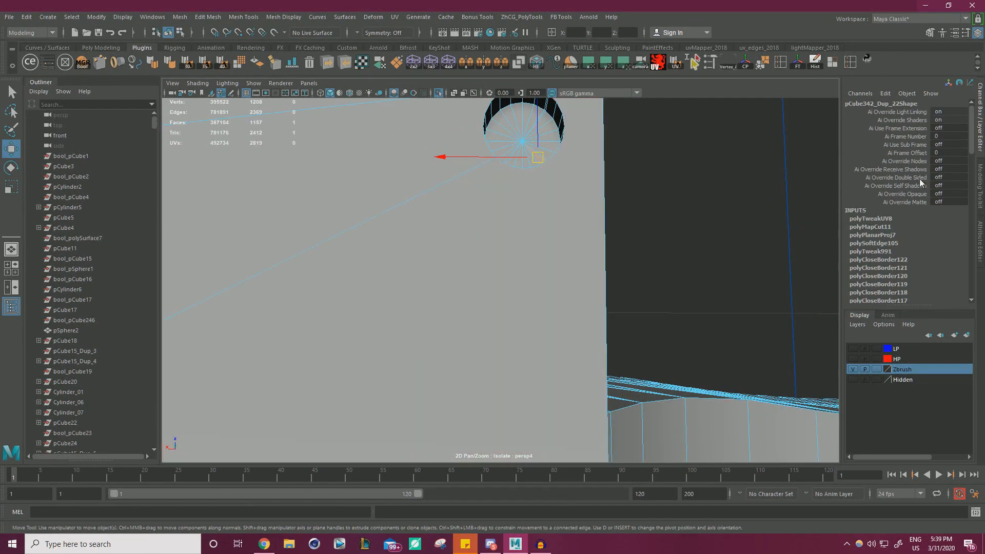
click(519, 122)
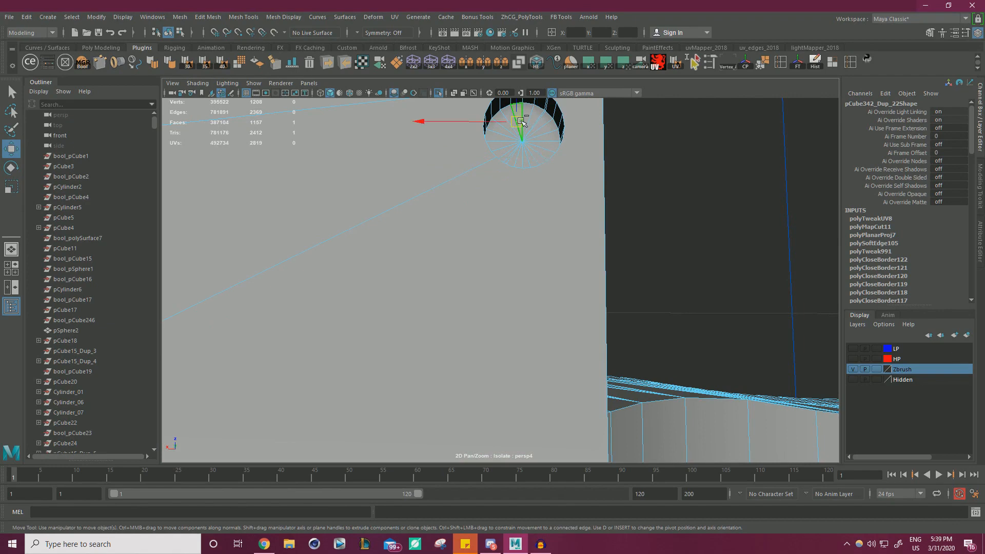
key(shift+period)
alt+right_drag(575, 148, 549, 159)
alt+drag(550, 158, 607, 191)
alt+right_drag(607, 191, 734, 216)
alt+middle_drag(733, 216, 613, 179)
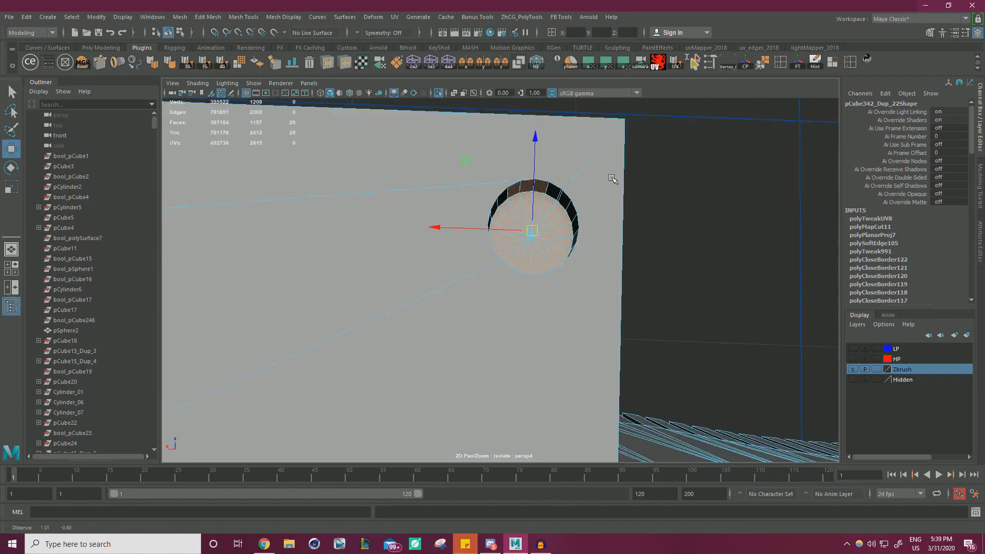
shift+click(574, 185)
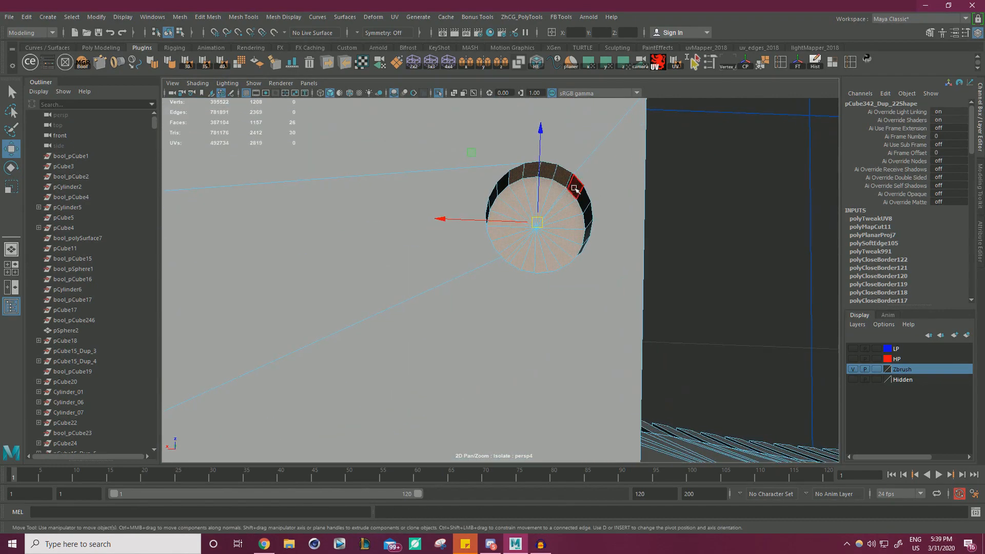
shift+click(573, 181)
shift+click(575, 187)
shift+click(583, 200)
shift+click(589, 215)
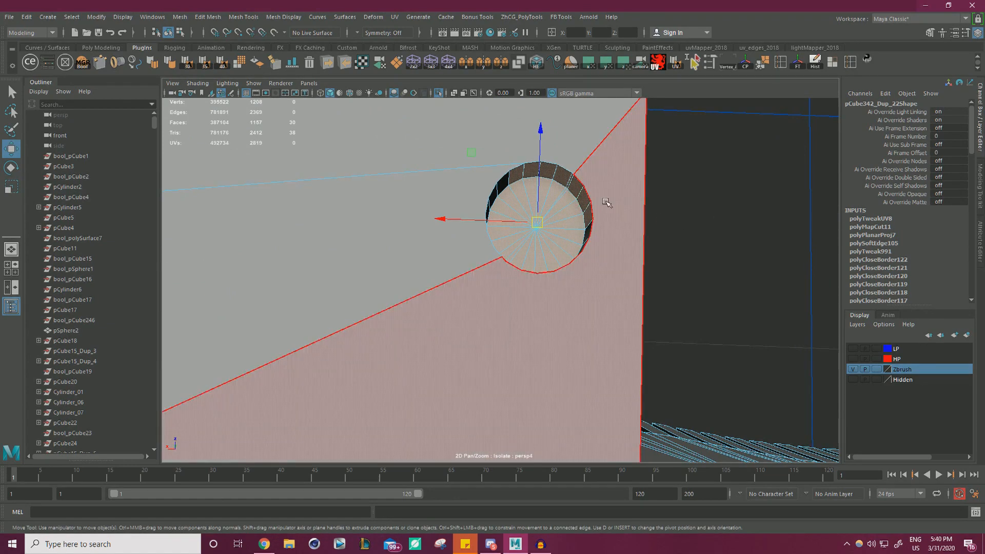
scroll(576, 210, down, 5)
scroll(603, 246, up, 4)
scroll(603, 247, down, 5)
alt+drag(604, 246, 441, 216)
scroll(585, 220, up, 5)
alt+middle_drag(585, 221, 583, 294)
scroll(583, 248, down, 5)
scroll(584, 294, up, 4)
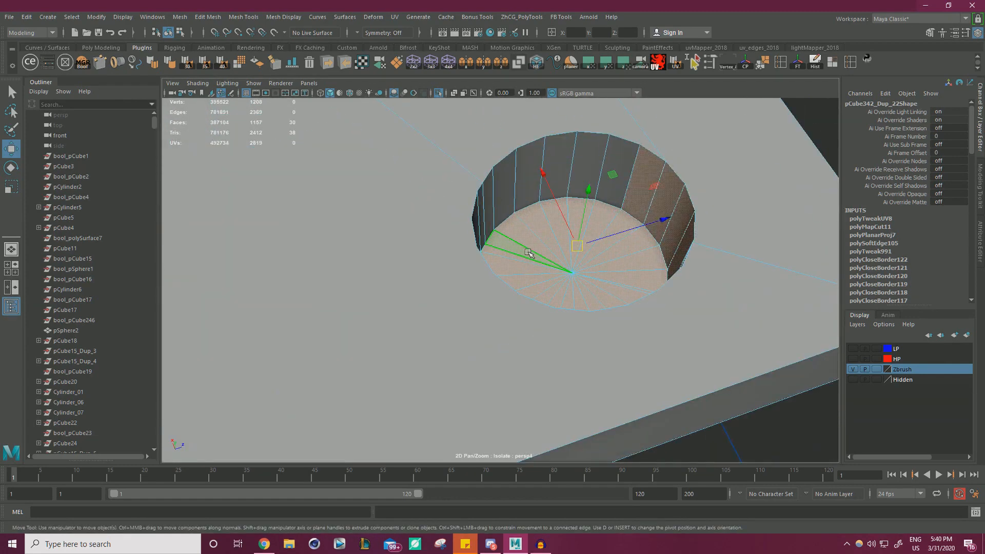
click(502, 204)
shift+click(479, 161)
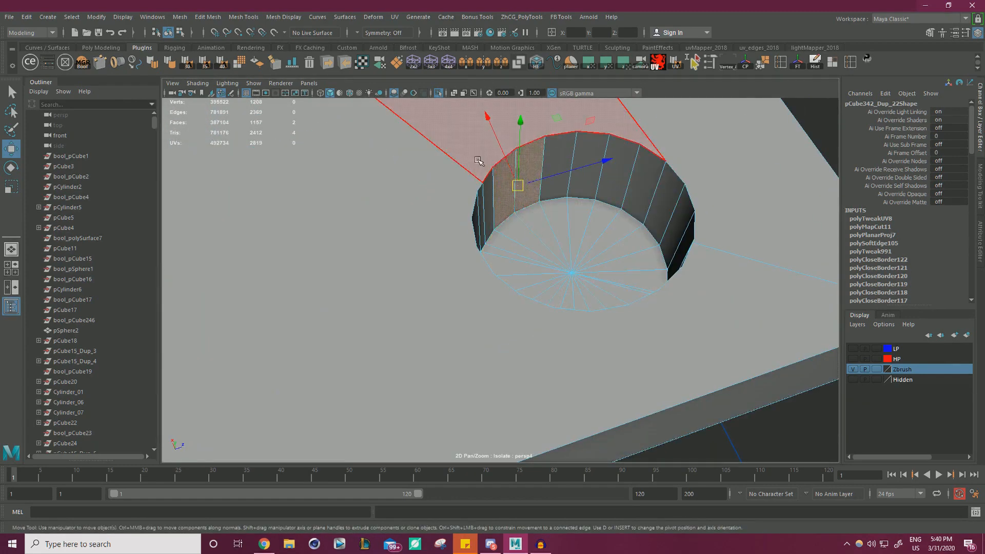
Select the cap and wall faces of the screw hole at the flange's inner rear corner and delete them
click(558, 241)
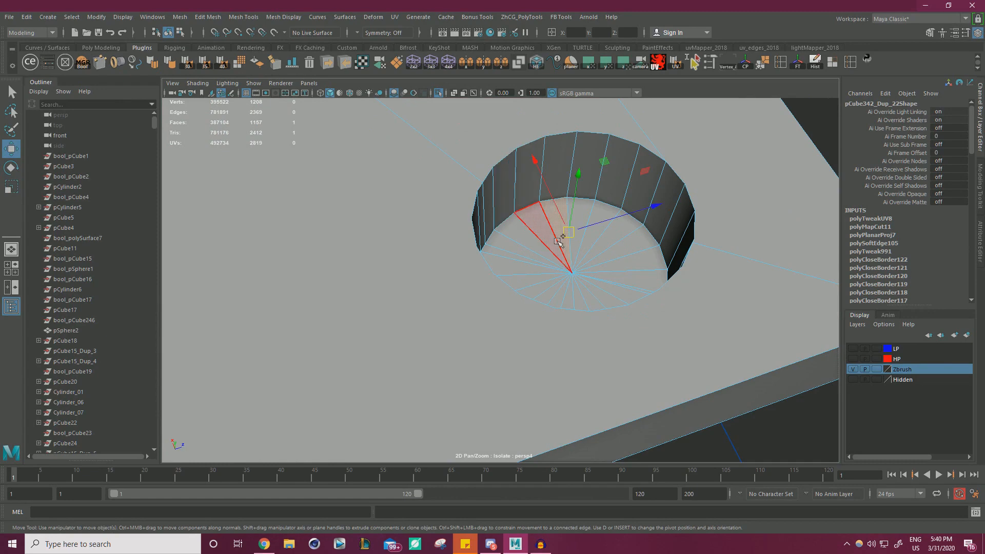
key(shift+period)
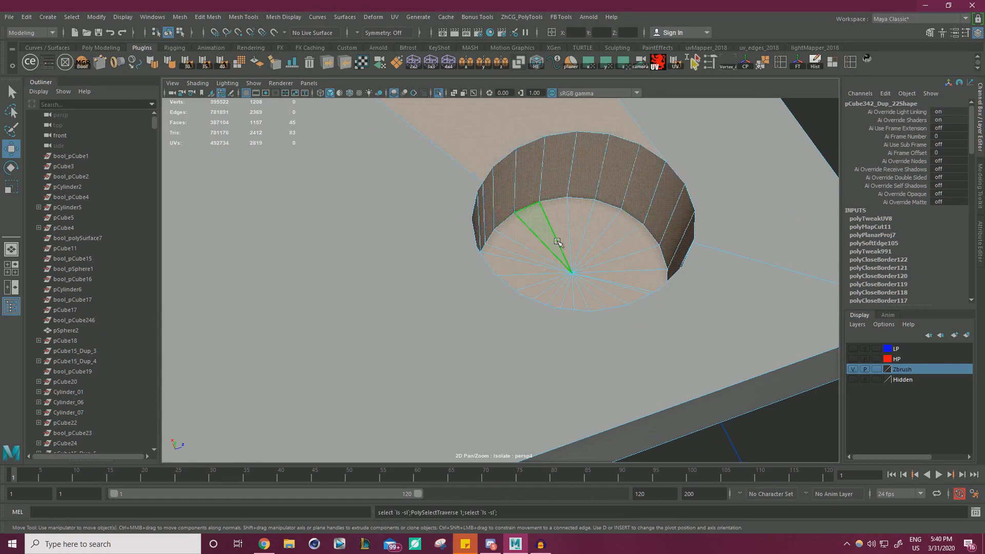
scroll(534, 189, down, 5)
alt+drag(581, 198, 607, 276)
key(f)
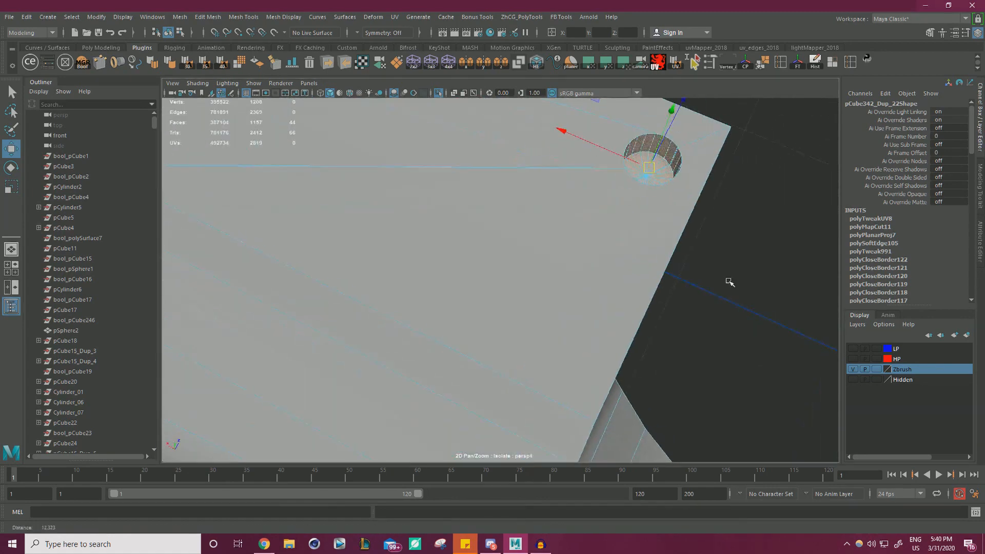
key(Delete)
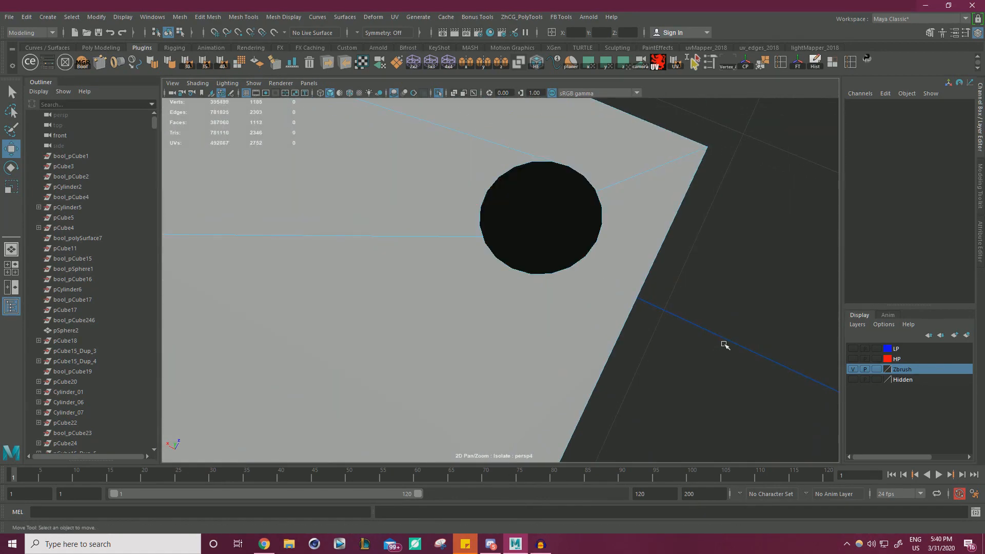
Select only the border edges of the opened hole in the flange and merge them to a single vertex at its centre
right_drag(629, 166, 604, 166)
click(587, 178)
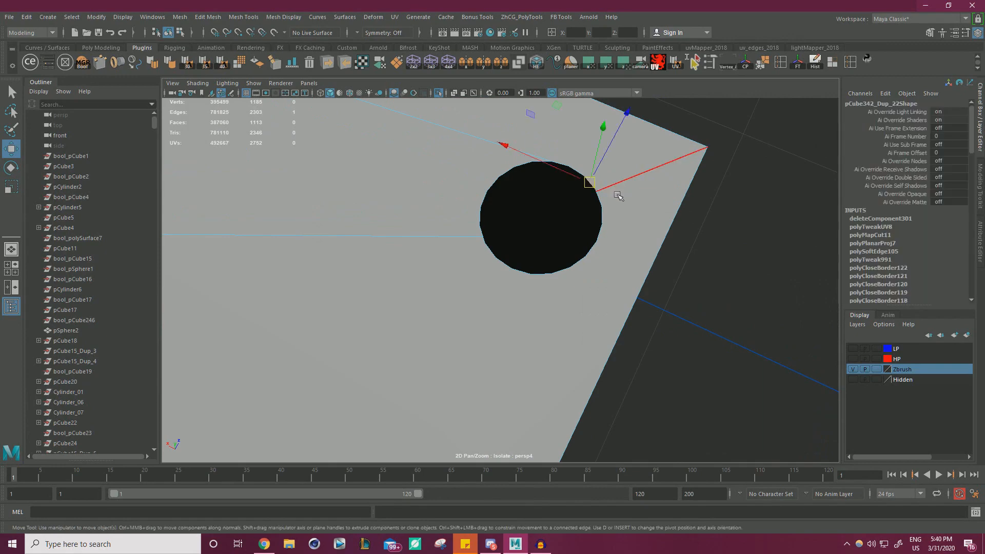
alt+drag(614, 214, 630, 224)
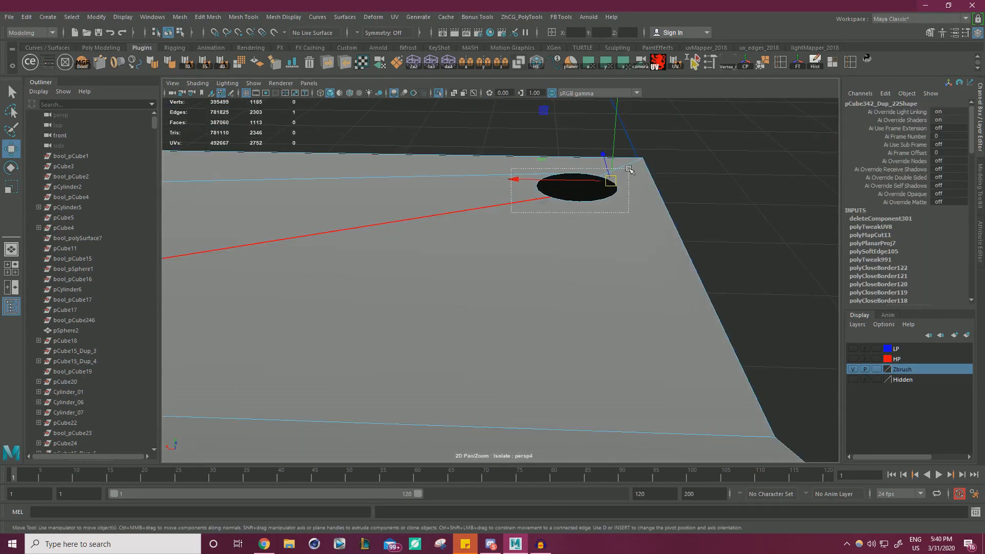
drag(629, 169, 627, 170)
alt+drag(728, 247, 624, 272)
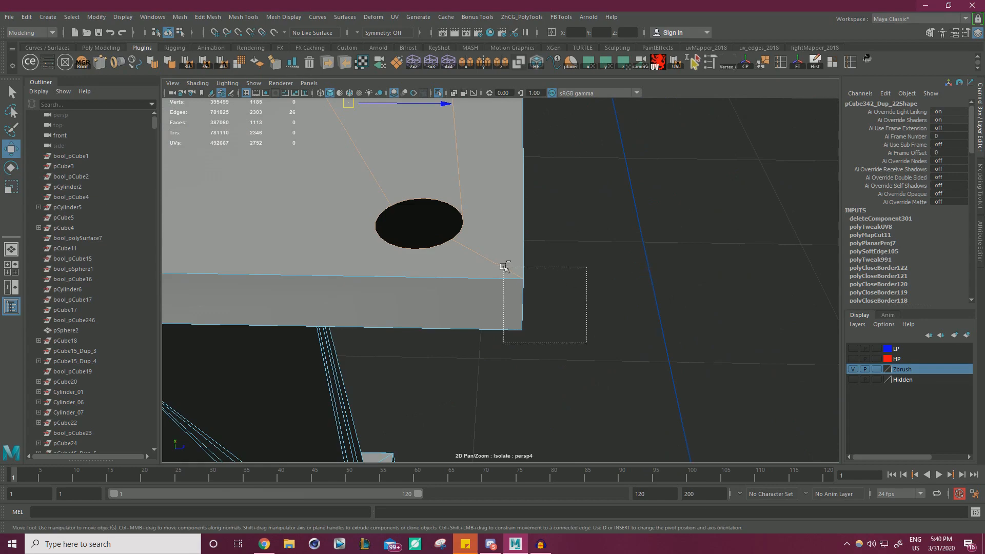
ctrl+drag(503, 267, 503, 266)
alt+drag(714, 256, 456, 327)
alt+right_drag(470, 251, 369, 257)
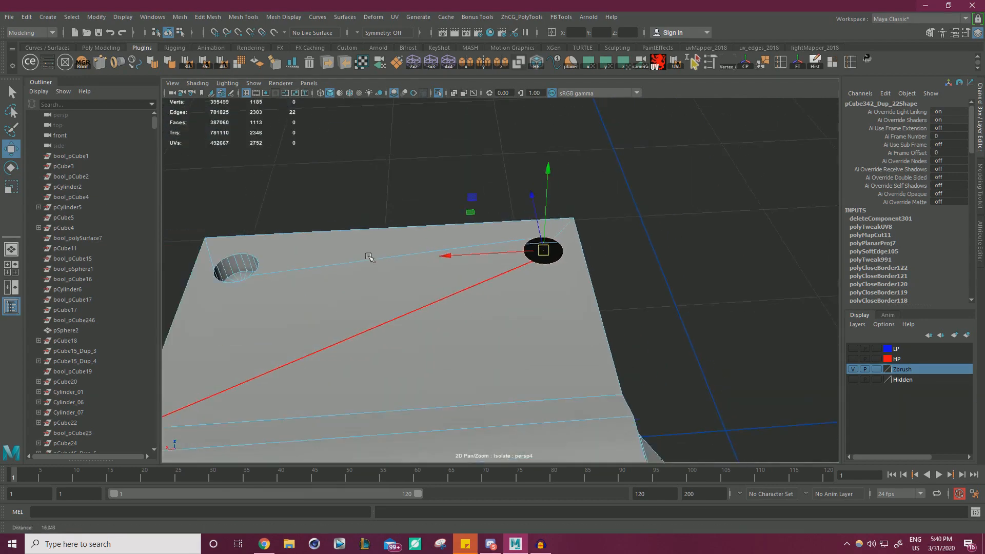
alt+drag(369, 257, 374, 236)
alt+right_drag(374, 236, 563, 272)
alt+middle_drag(563, 272, 536, 223)
alt+drag(536, 223, 540, 201)
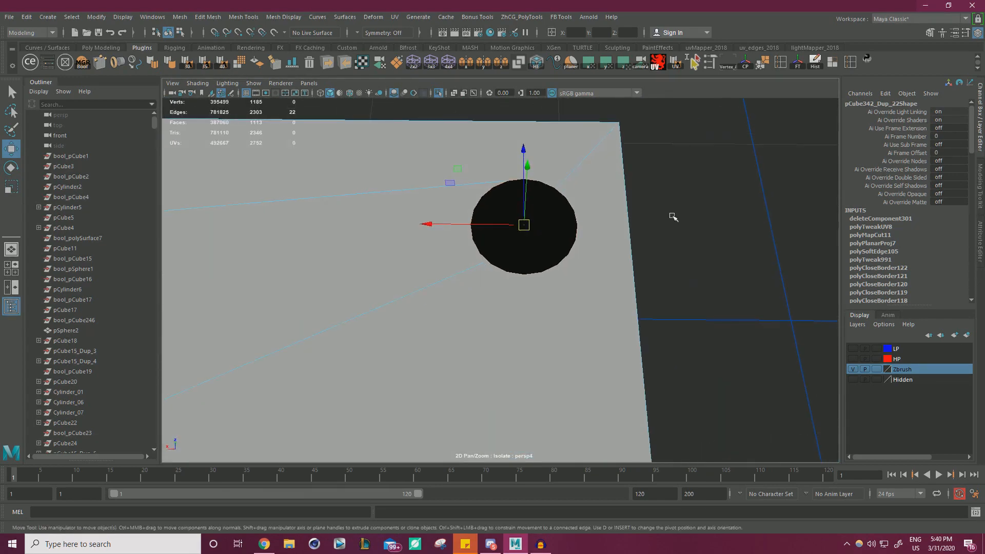
shift+right_drag(673, 209, 674, 152)
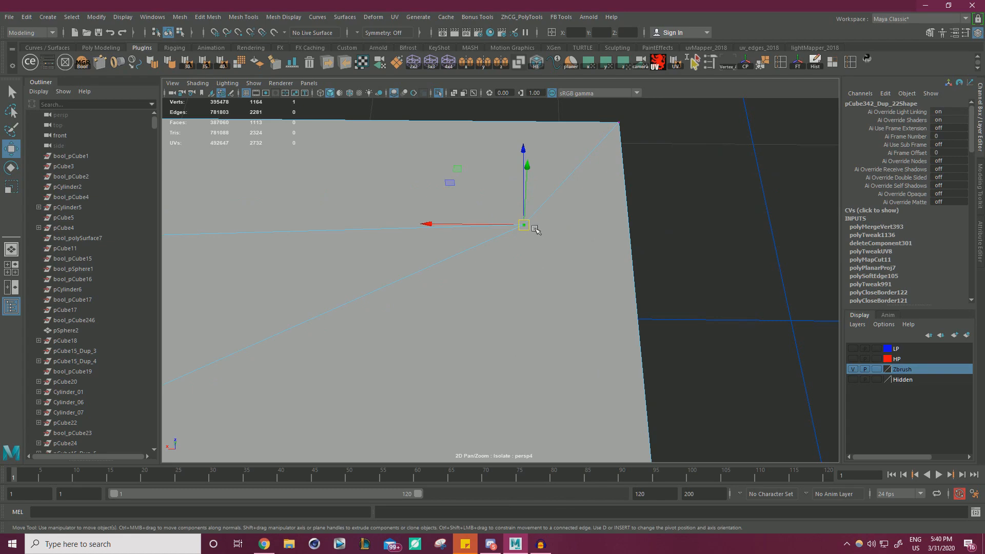
Snap the merged vertex to the flange's inner rear corner and merge the overlapping vertices there
key(v)
drag(526, 225, 611, 114)
scroll(581, 188, down, 3)
drag(591, 203, 491, 125)
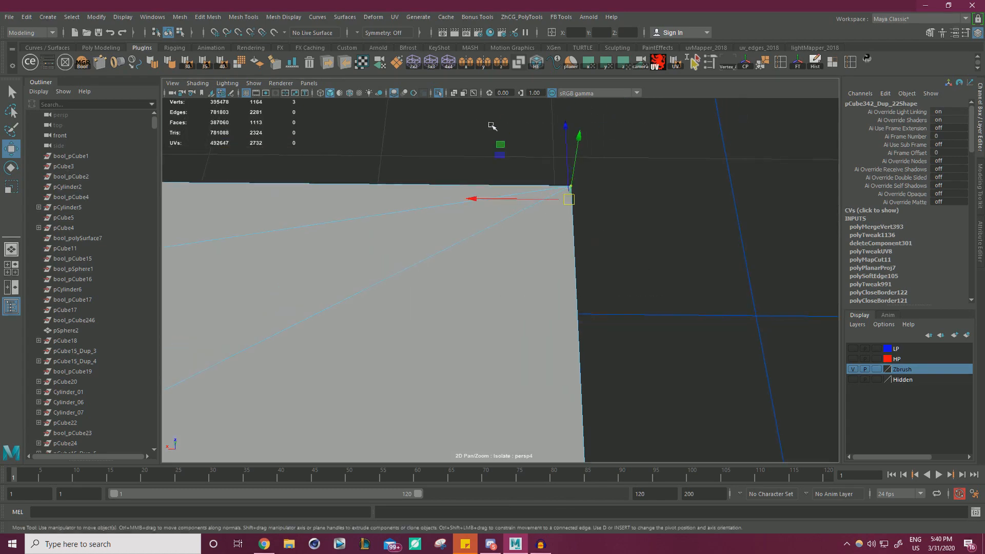
shift+right_drag(688, 196, 725, 135)
Examine the simplified panel mesh and the remaining screw hole at the flange's outer rear corner
alt+right_drag(585, 155, 514, 164)
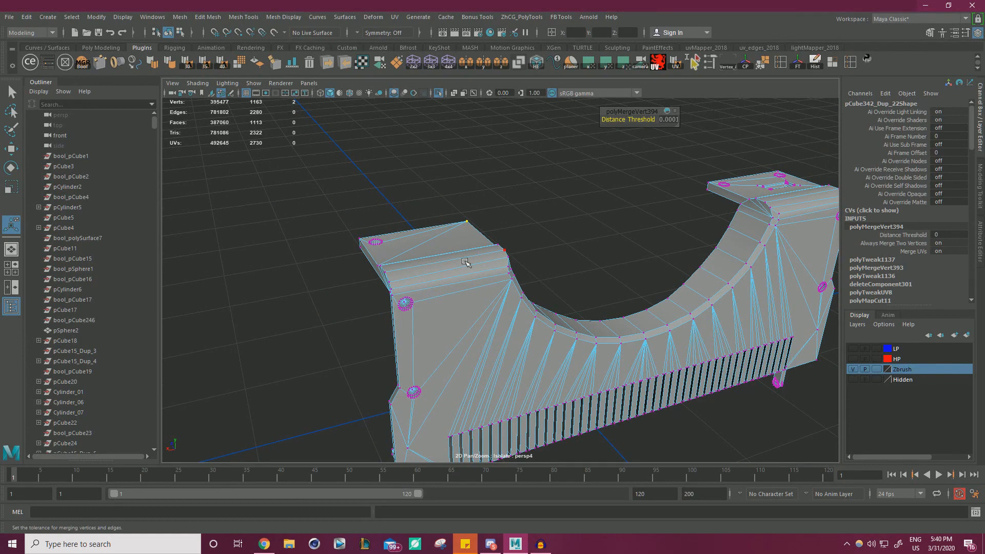
alt+right_drag(466, 262, 328, 216)
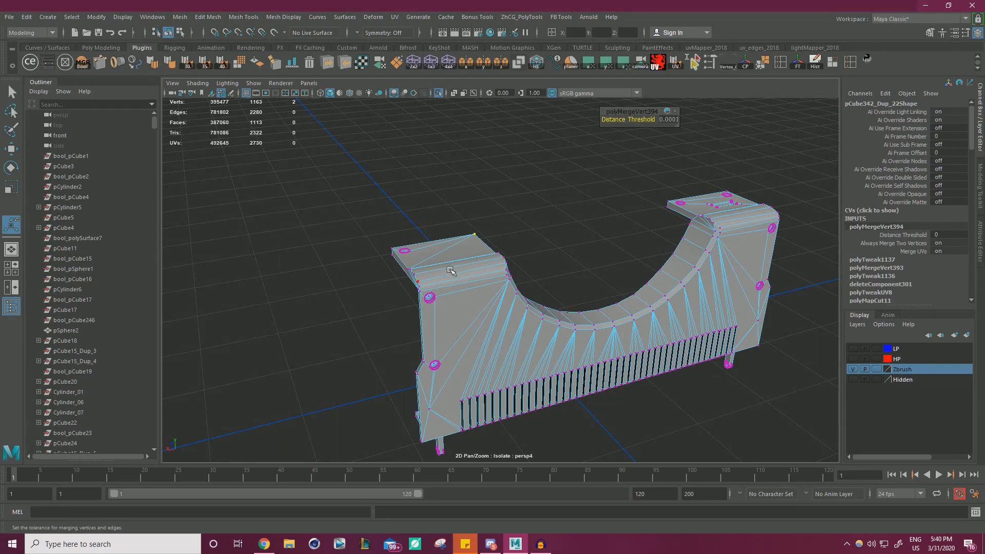
alt+right_drag(444, 229, 530, 235)
alt+middle_drag(492, 220, 532, 193)
alt+drag(532, 194, 634, 209)
alt+drag(480, 214, 444, 235)
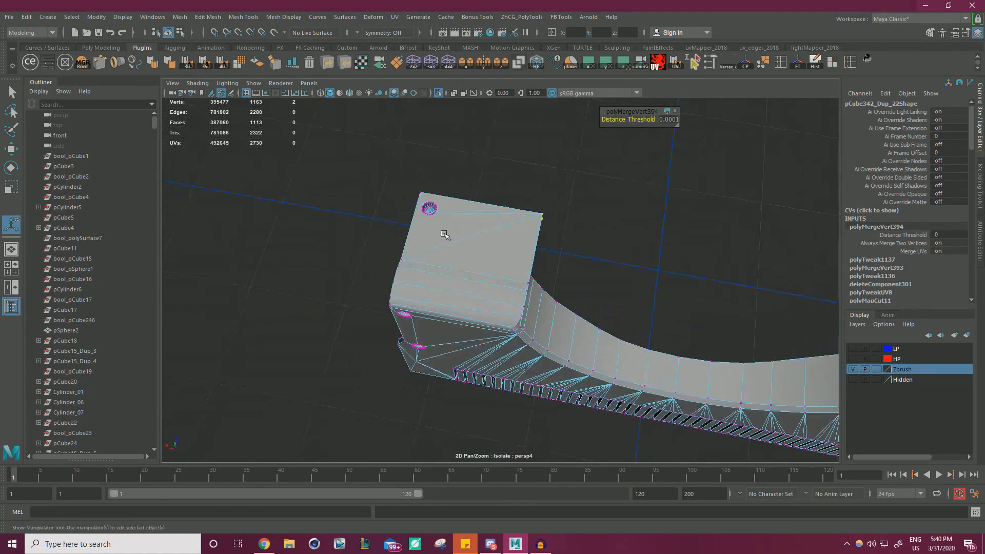
alt+right_drag(444, 234, 559, 251)
alt+middle_drag(390, 236, 474, 262)
alt+right_drag(474, 262, 443, 252)
alt+drag(483, 233, 455, 251)
alt+right_drag(450, 214, 434, 265)
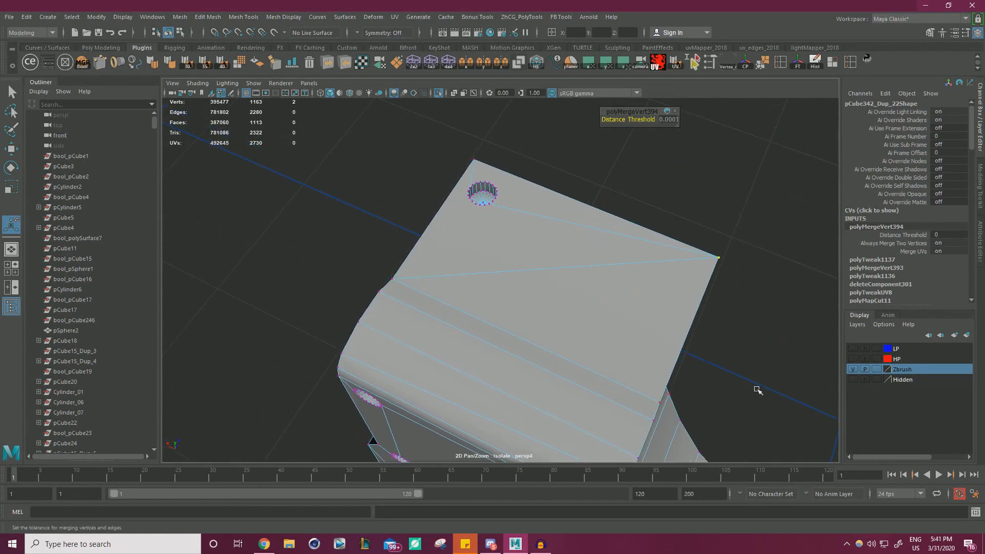
Select the cap and wall faces of the screw hole at the flange's outer rear corner, excluding the surrounding top face, and delete them
alt+right_drag(571, 272, 646, 253)
alt+middle_drag(647, 253, 682, 314)
alt+drag(447, 257, 474, 272)
alt+right_drag(431, 272, 598, 264)
alt+middle_drag(599, 264, 545, 312)
alt+right_drag(545, 312, 663, 307)
right_drag(413, 229, 423, 246)
click(432, 249)
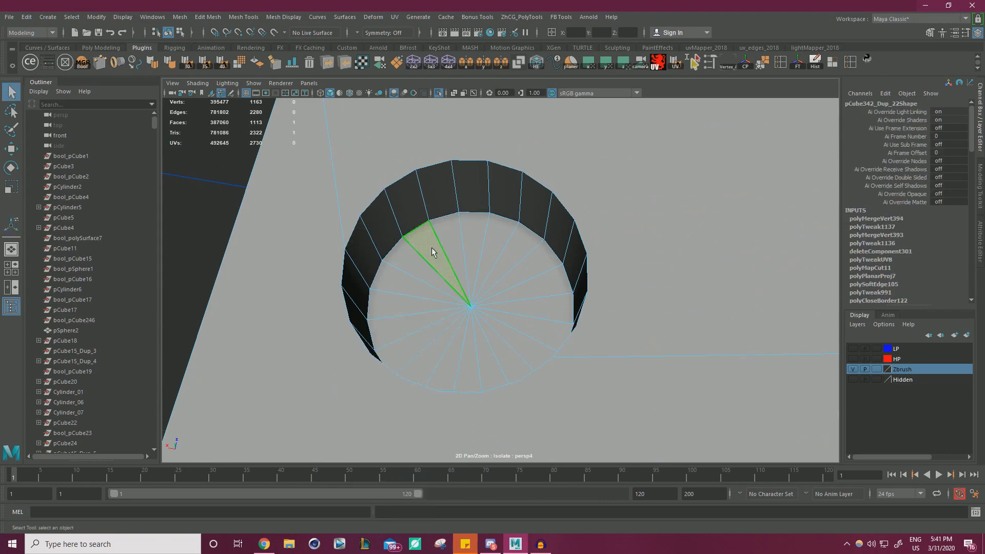
key(shift+period)
key(shift+period)
ctrl+click(652, 270)
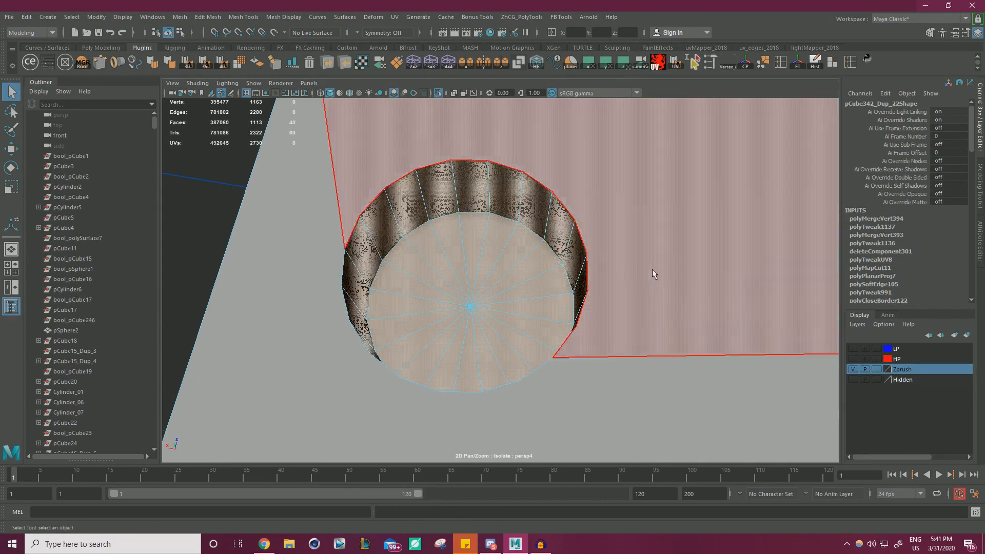
alt+right_drag(652, 268, 571, 288)
key(w)
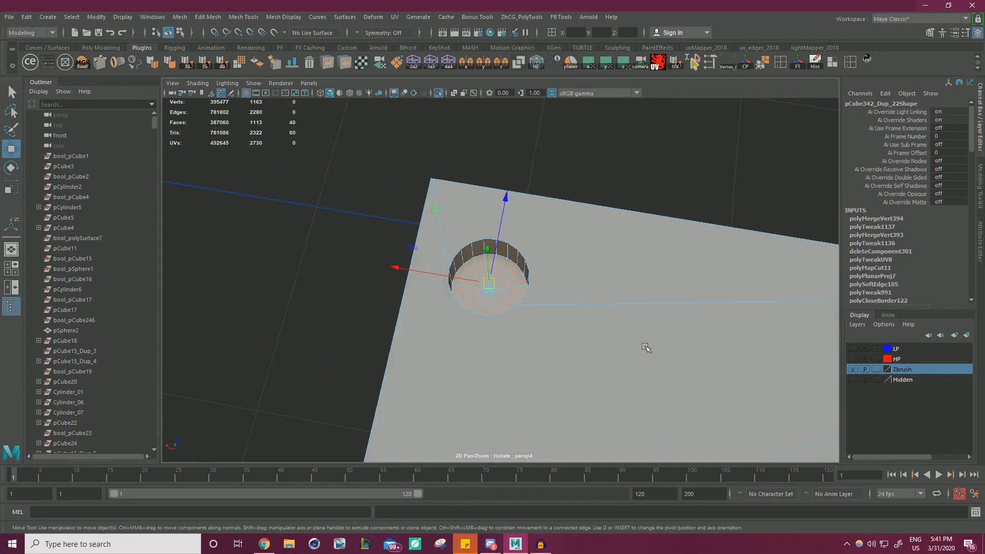
key(Delete)
Select only the border edges of the opened hole at the outer rear corner and merge them to a single centre vertex
scroll(569, 264, up, 3)
right_drag(570, 264, 598, 379)
drag(414, 209, 398, 199)
alt+right_drag(485, 242, 396, 219)
ctrl+drag(399, 180, 437, 212)
scroll(517, 244, down, 2)
ctrl+click(616, 302)
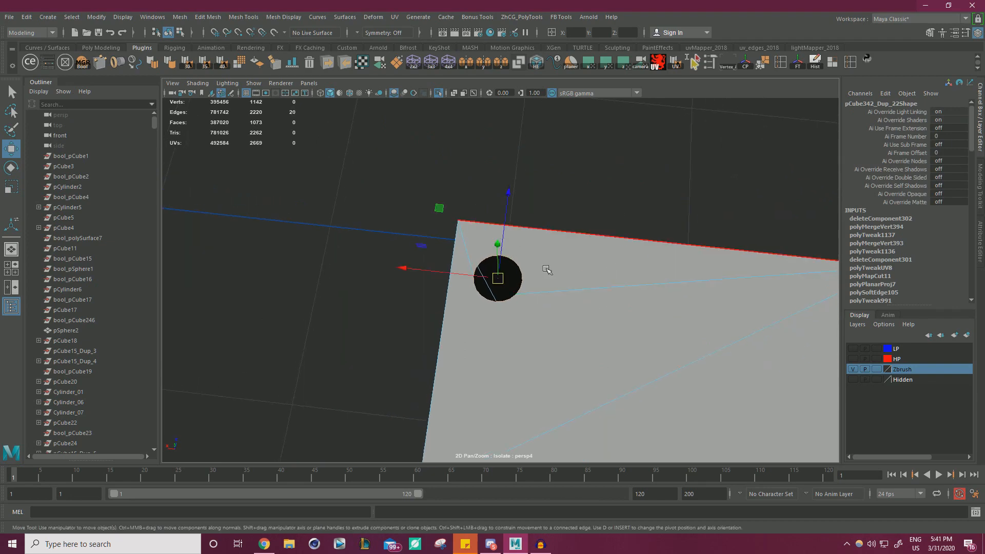
alt+drag(547, 269, 524, 201)
alt+middle_drag(525, 201, 552, 276)
alt+drag(553, 277, 579, 204)
shift+right_drag(579, 204, 576, 140)
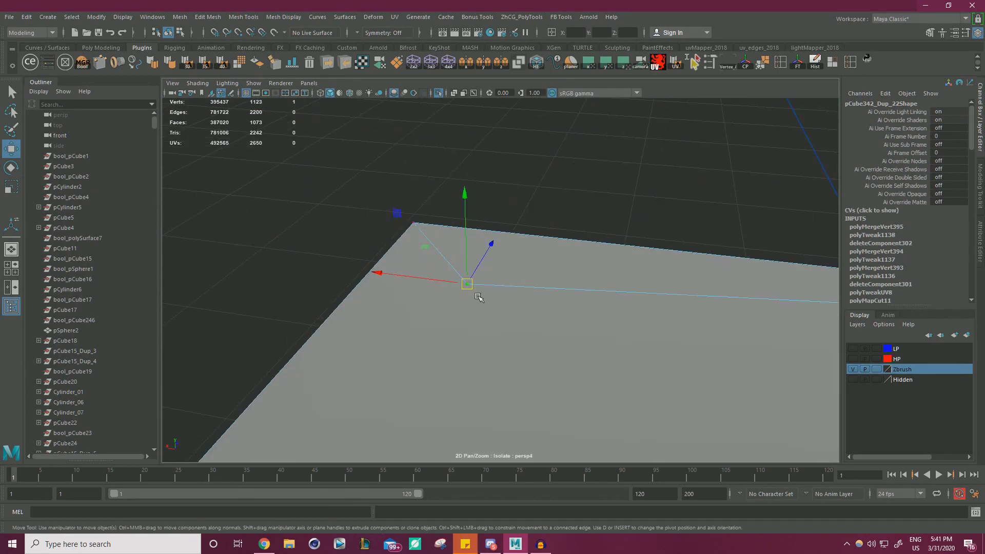
Snap the merged vertex to the flange's outer rear corner and merge the overlapping vertices there
drag(467, 285, 414, 222)
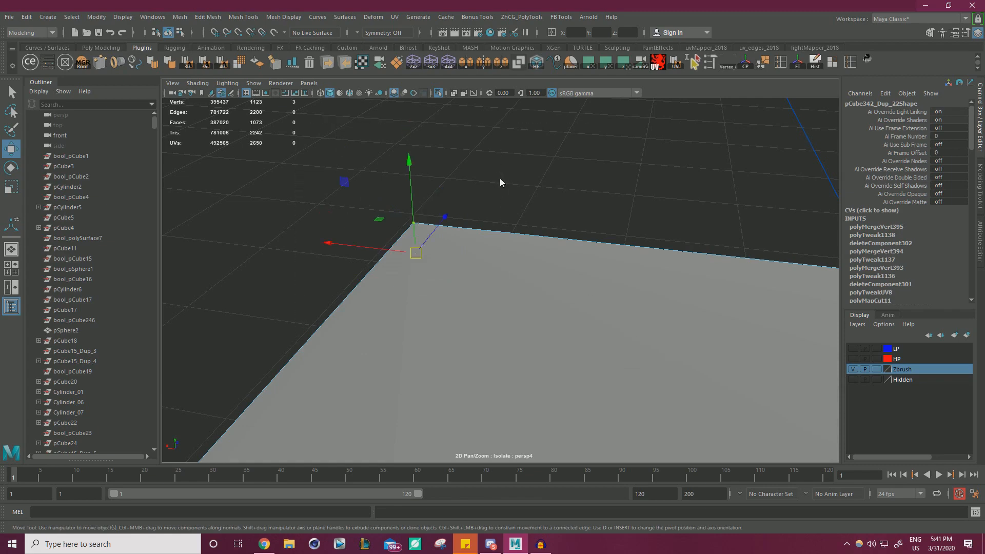
shift+right_drag(500, 181, 528, 125)
key(f)
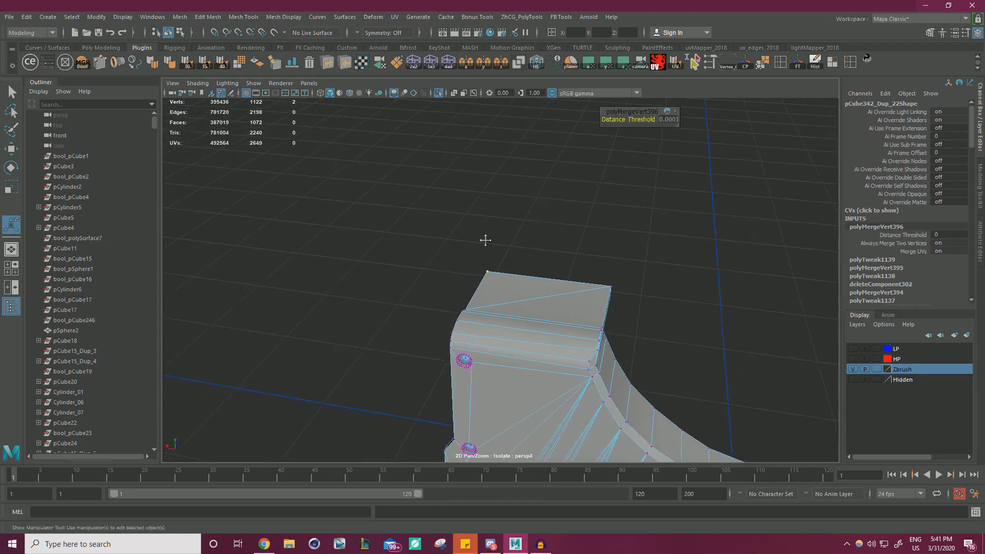
Delete the leftover diagonal edge running across the top face of the cleaned flange
alt+drag(485, 240, 567, 286)
scroll(567, 286, up, 4)
right_drag(449, 186, 449, 170)
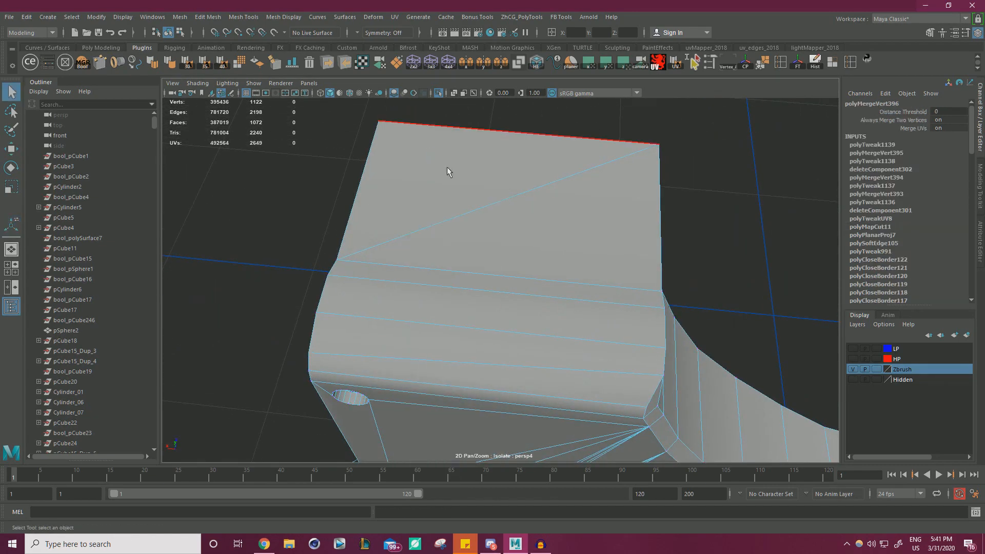
click(492, 204)
key(Delete)
Leave component mode and examine the opposite flange with its two rear screw holes and recessed slot
alt+drag(532, 233, 465, 214)
right_drag(462, 212, 495, 188)
click(476, 180)
scroll(475, 180, down, 7)
alt+middle_drag(475, 180, 410, 185)
scroll(513, 237, up, 10)
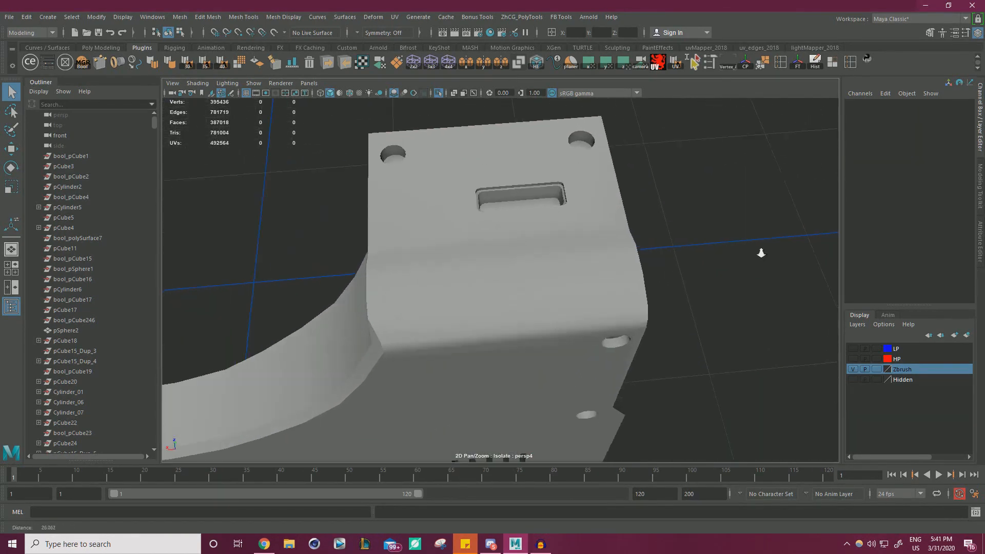
alt+middle_drag(649, 296, 667, 218)
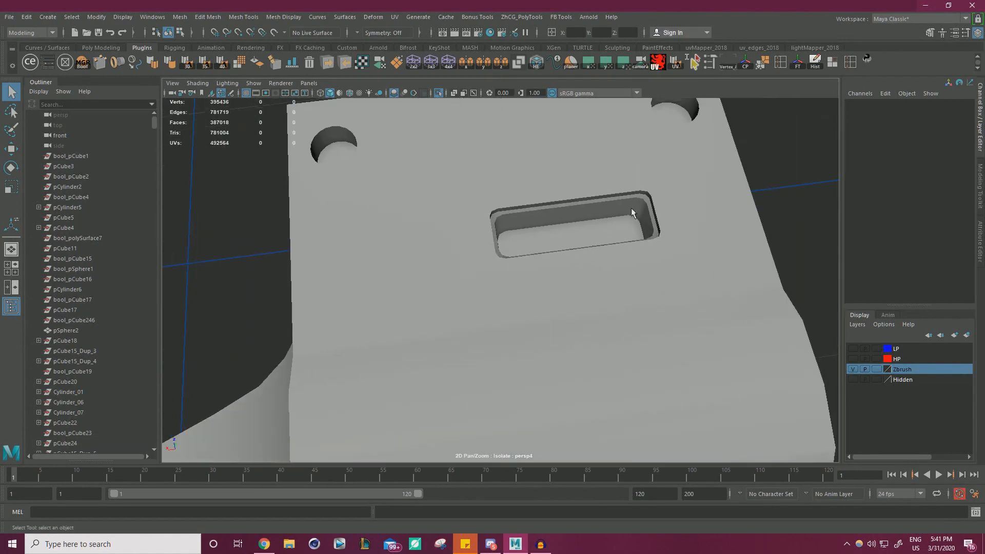
scroll(577, 215, down, 4)
alt+middle_drag(522, 219, 613, 229)
alt+drag(613, 229, 597, 221)
scroll(559, 217, up, 3)
alt+middle_drag(520, 214, 515, 258)
scroll(569, 205, up, 5)
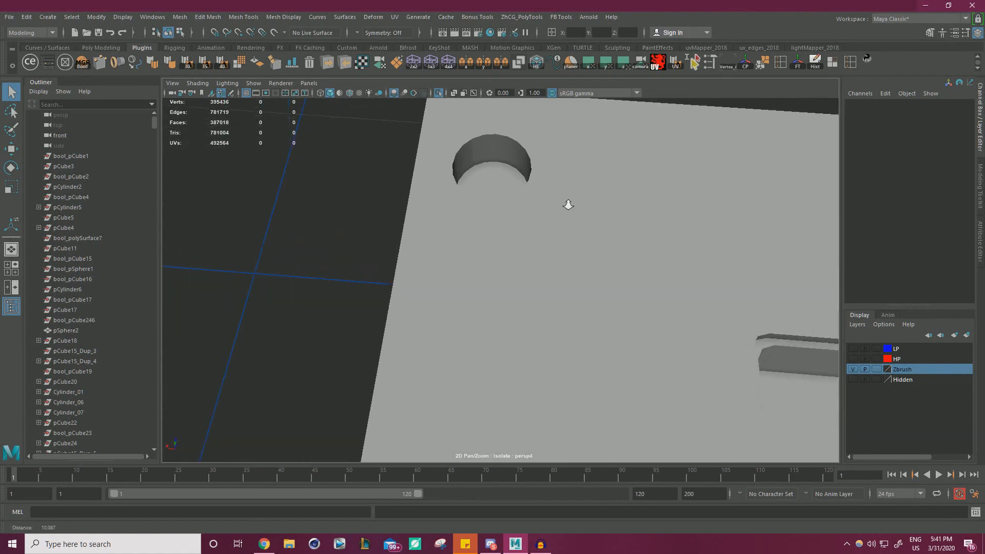
alt+middle_drag(557, 199, 552, 236)
scroll(553, 236, up, 4)
Select the cap and wall faces of the opposite flange's inner rear screw hole, excluding the surrounding top faces, and delete them
click(473, 185)
right_drag(471, 195, 471, 221)
click(482, 181)
scroll(353, 181, up, 1)
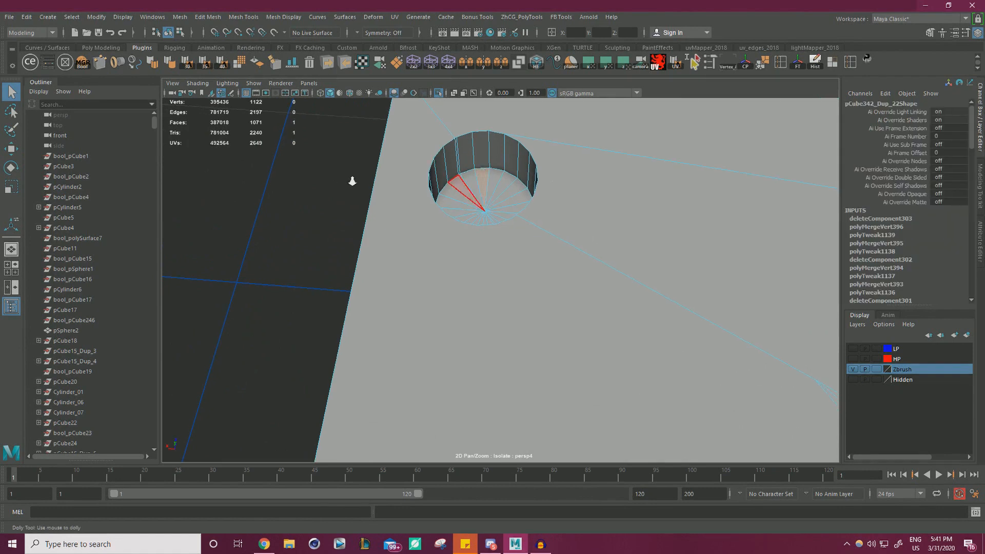
scroll(353, 181, up, 3)
alt+middle_drag(382, 179, 414, 249)
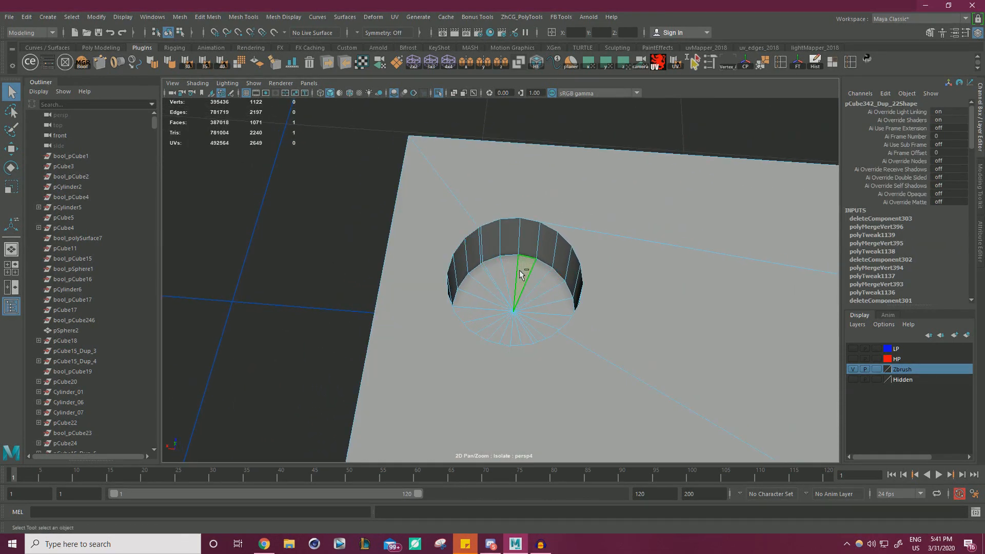
key(shift+period)
ctrl+click(542, 166)
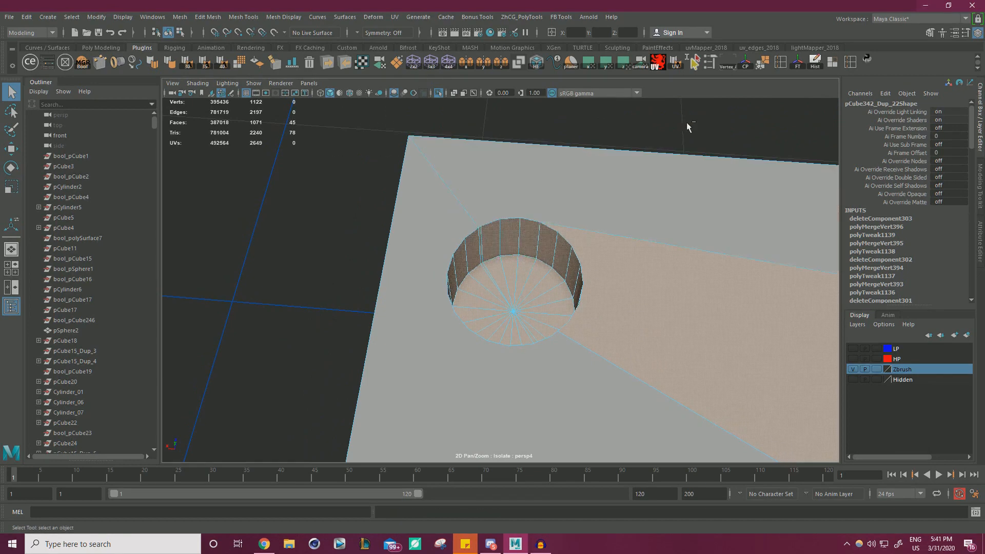
ctrl+click(731, 320)
scroll(616, 288, down, 6)
alt+drag(509, 259, 564, 254)
key(w)
key(Delete)
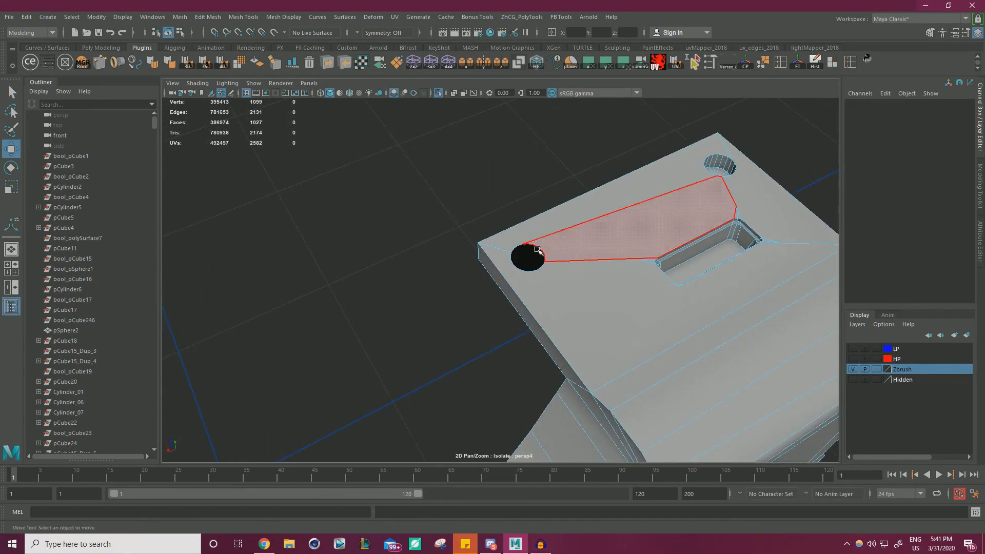
Isolate the border edges of the opened hole at the slotted flange's inner rear corner and merge them to one centre vertex
scroll(622, 271, up, 5)
key(F10)
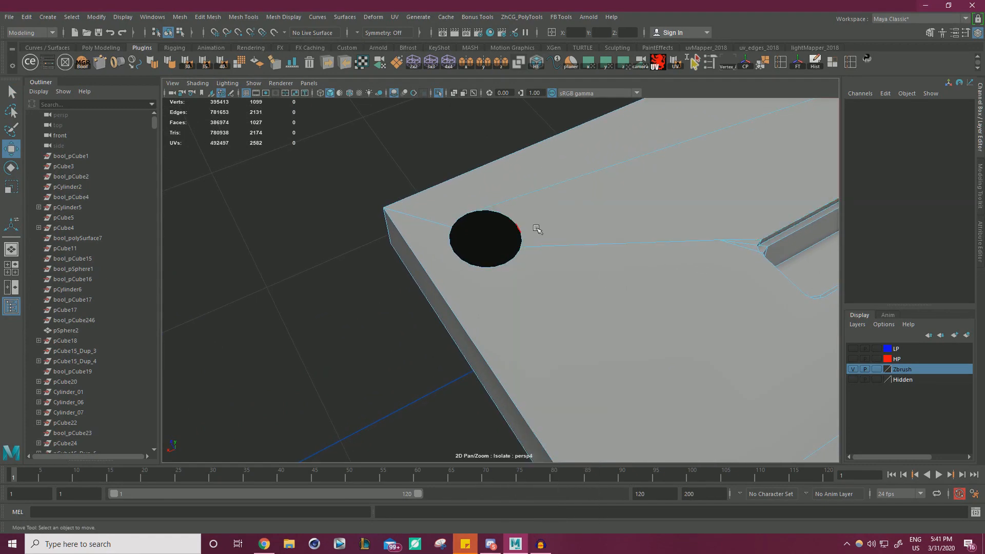
click(519, 261)
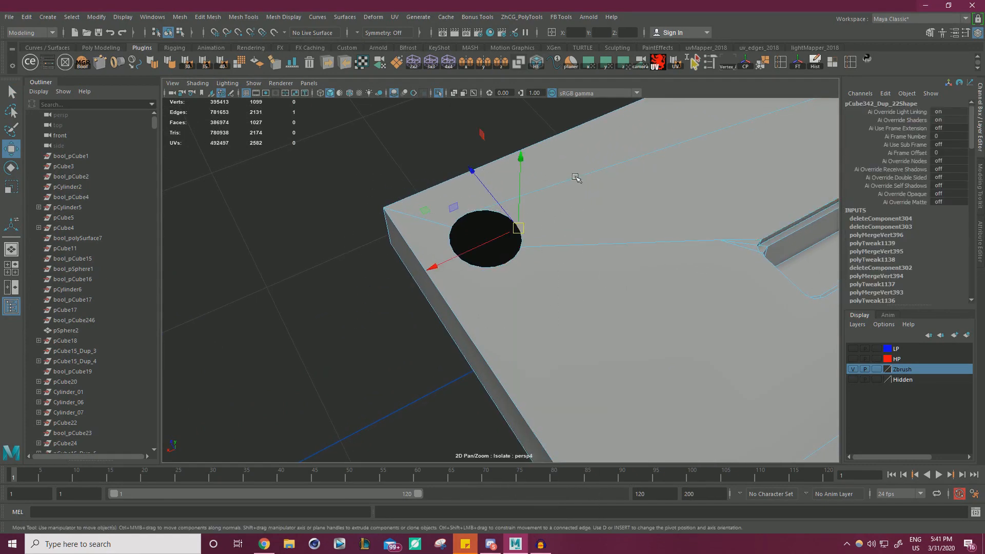
drag(576, 177, 326, 351)
mouse_move(327, 351)
alt+mouse_down()
mouse_move(605, 343)
mouse_move(325, 352)
alt+mouse_up()
scroll(475, 292, down, 3)
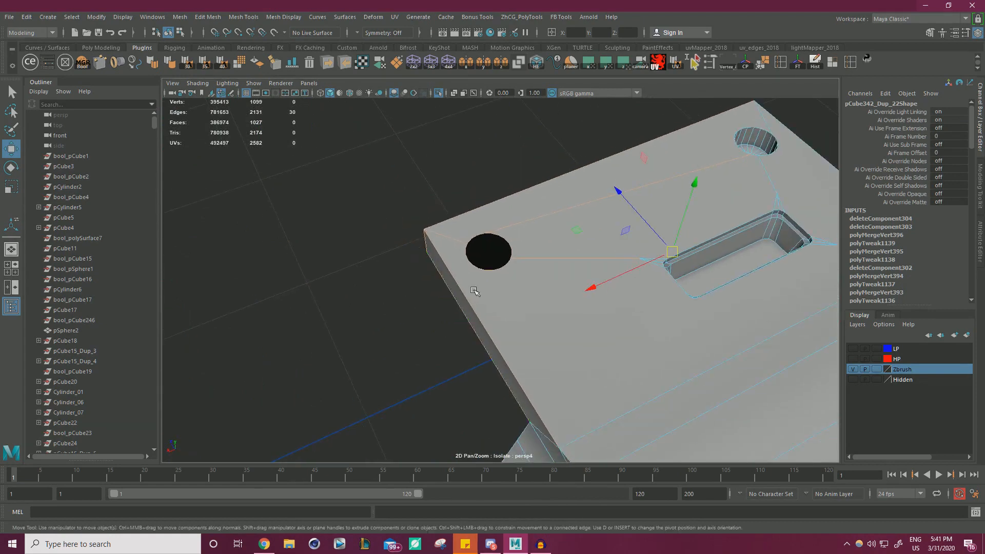
scroll(474, 291, down, 1)
key(F10)
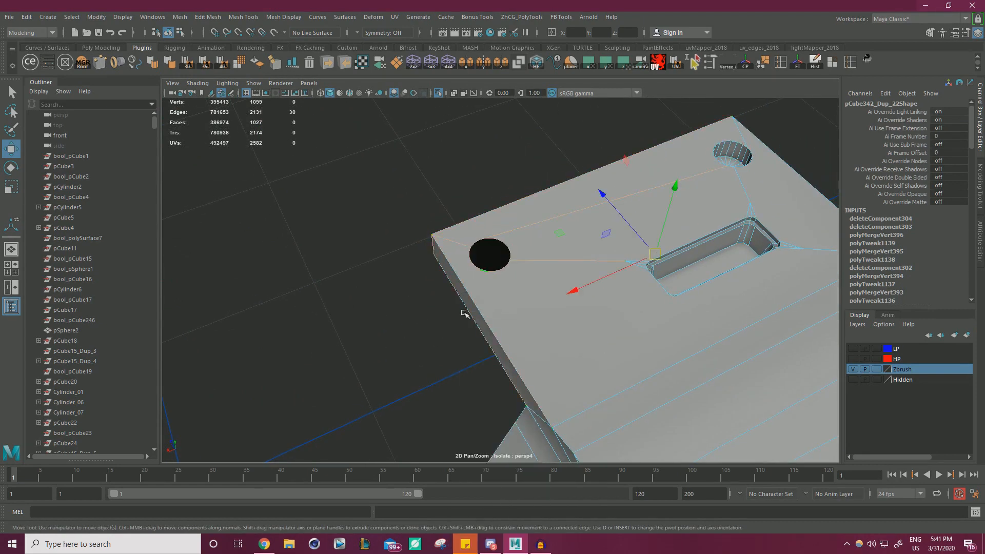
ctrl+drag(644, 339, 647, 336)
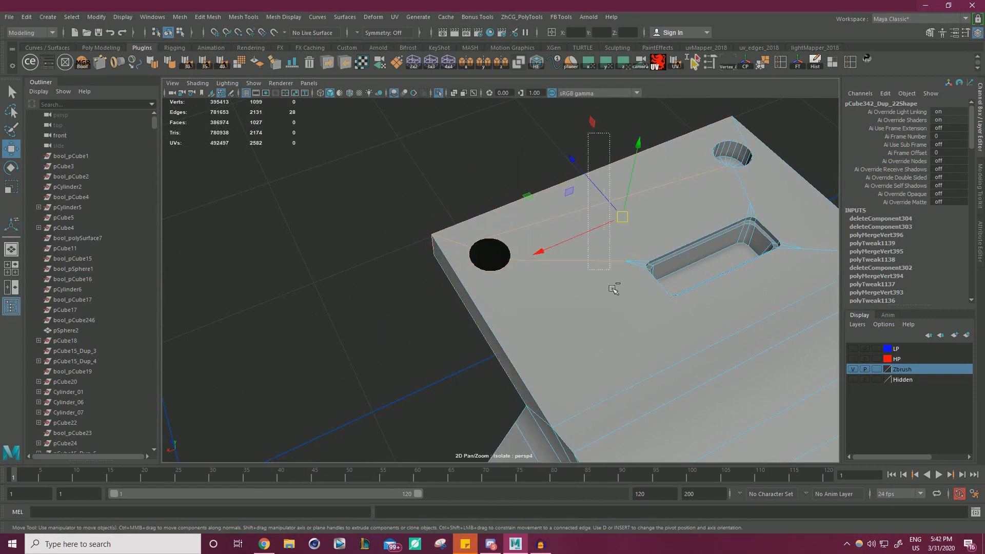
ctrl+drag(438, 265, 442, 267)
alt+drag(519, 245, 350, 230)
shift+right_drag(350, 230, 345, 172)
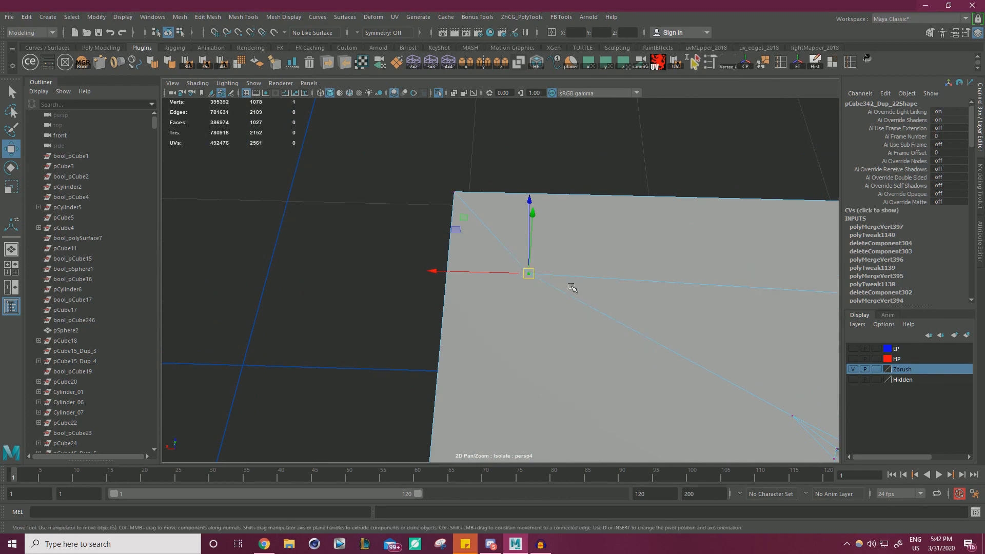
Snap the merged vertex to the slotted flange's inner rear corner and merge the overlapping vertices
drag(531, 276, 456, 192)
alt+right_drag(452, 193, 349, 214)
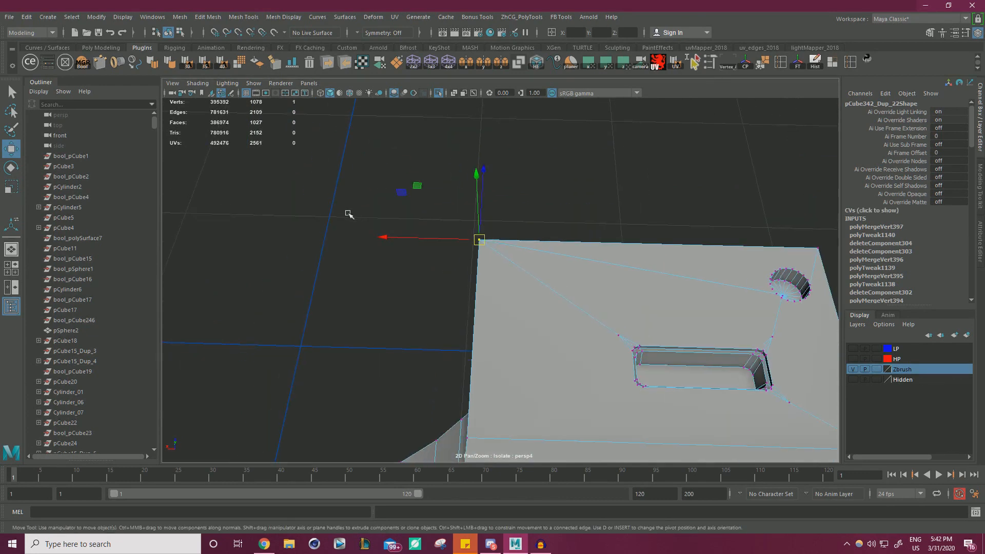
shift+right_drag(530, 226, 553, 173)
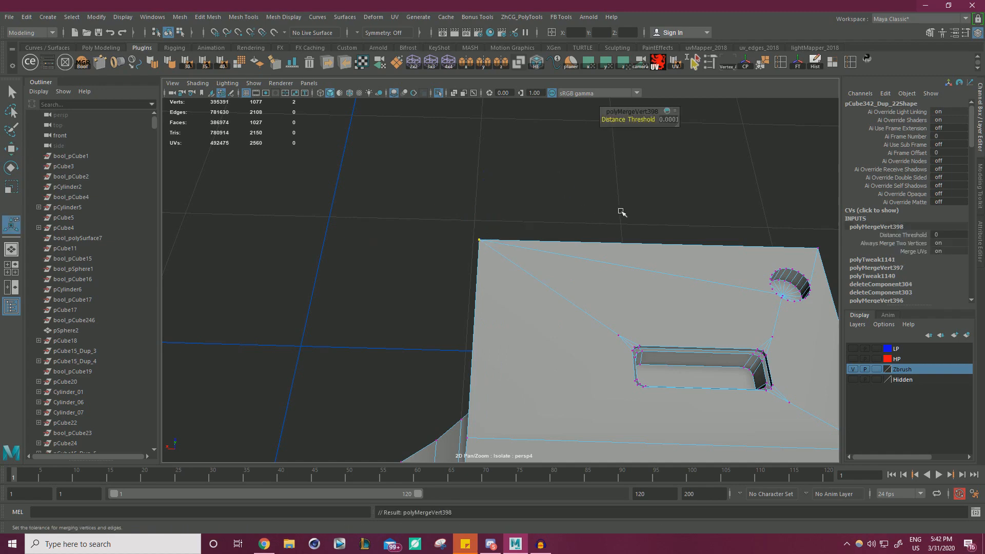
Select the cap and wall faces of the slotted flange's outer rear screw hole, leaving out the adjoining top face, and delete them
alt+drag(622, 213, 493, 218)
alt+middle_drag(493, 218, 442, 196)
alt+right_drag(442, 196, 534, 231)
alt+middle_drag(534, 231, 519, 266)
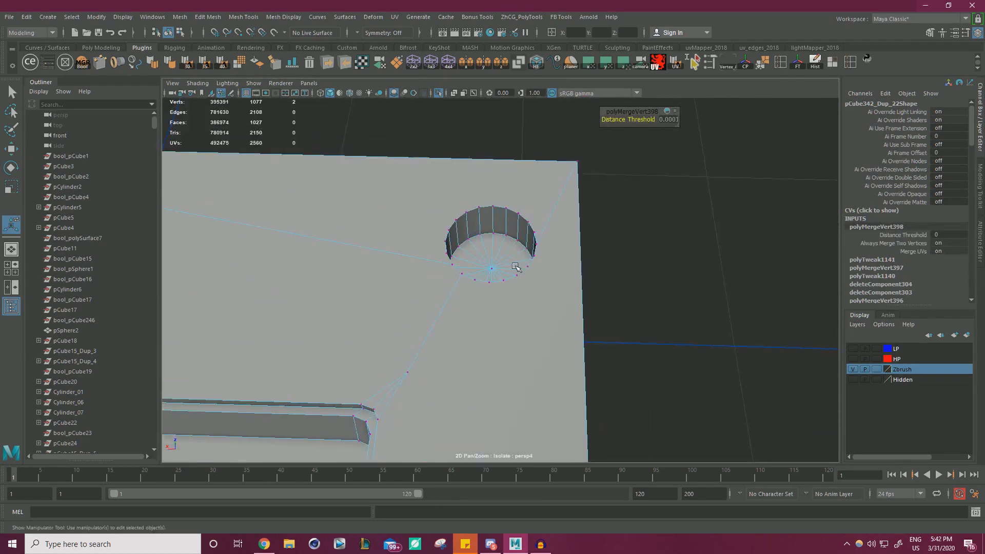
alt+right_drag(519, 266, 544, 257)
right_drag(507, 230, 506, 259)
click(487, 226)
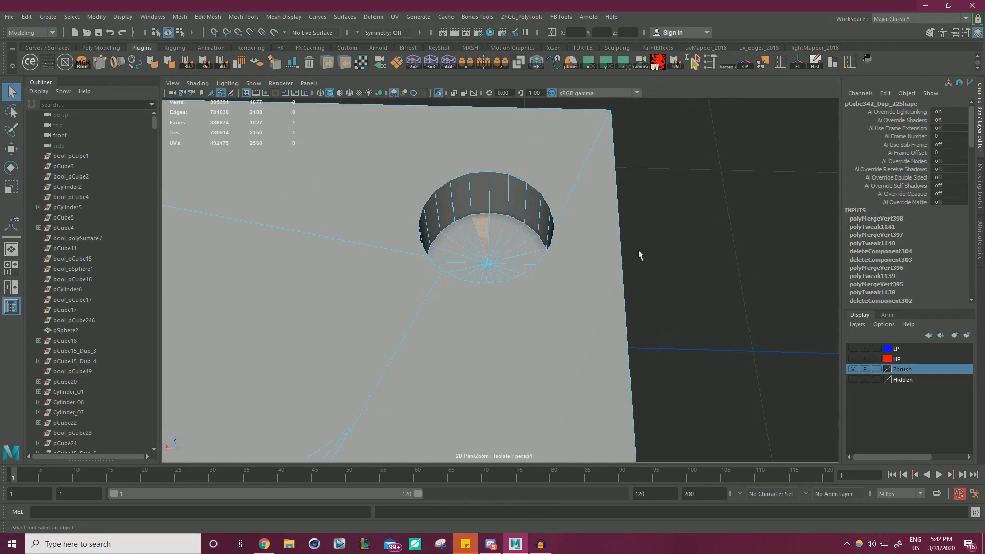
key(shift+period)
key(shift+period)
alt+right_drag(587, 226, 380, 194)
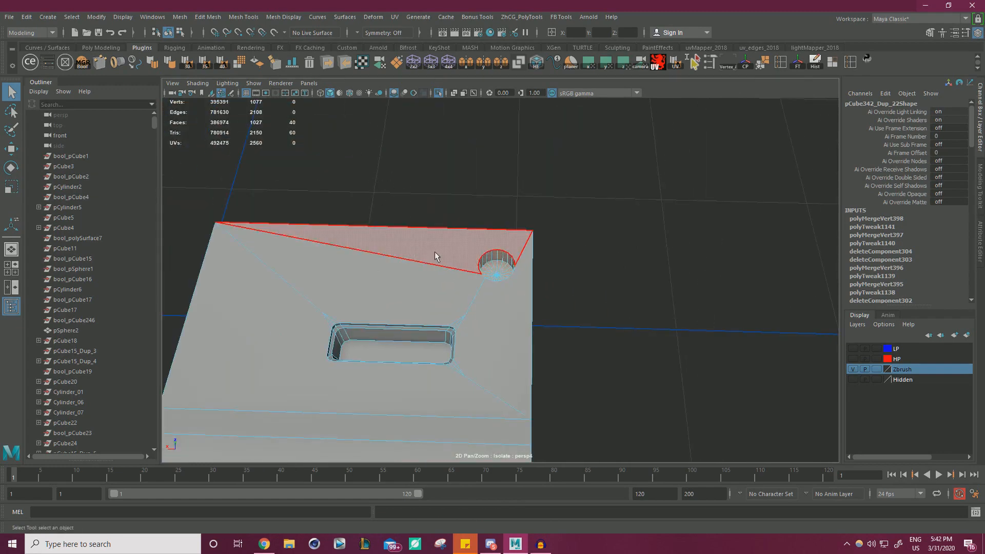
ctrl+click(435, 252)
alt+drag(359, 250, 527, 198)
key(Delete)
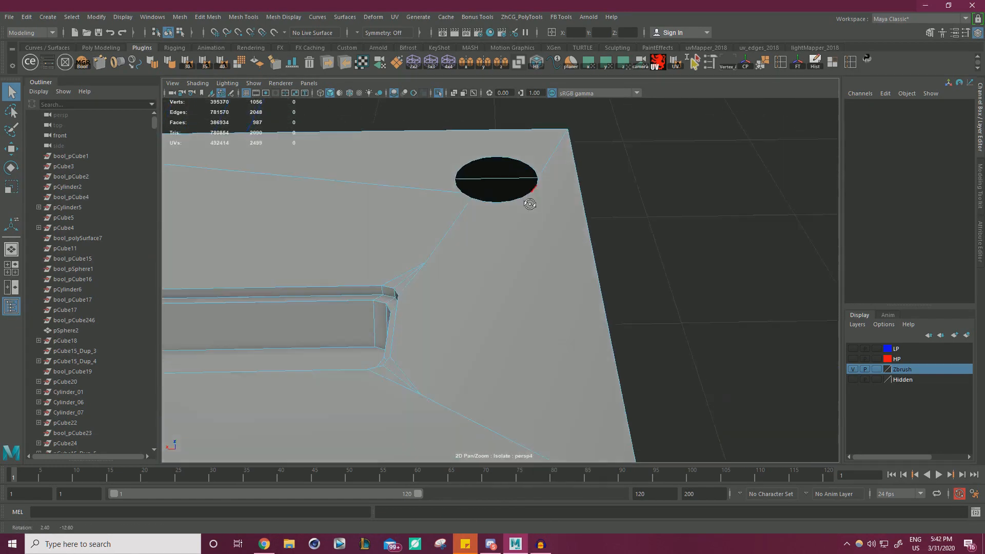
Select only the border edges of the opened hole at the slotted flange's outer rear corner and merge them to a centre vertex
alt+middle_drag(527, 198, 526, 256)
alt+drag(526, 256, 529, 248)
drag(404, 155, 555, 253)
alt+drag(555, 253, 776, 301)
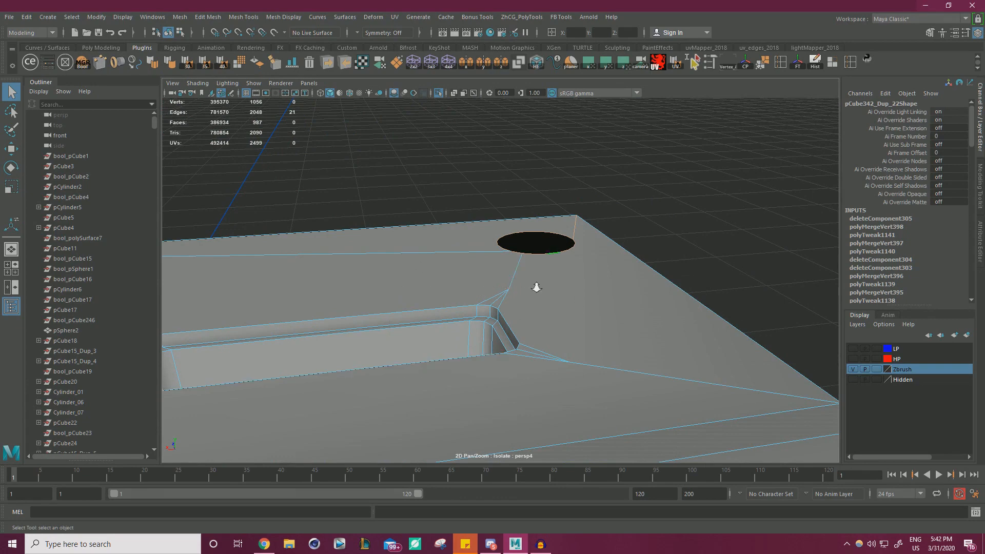
mouse_move(536, 287)
alt+mouse_down()
mouse_move(584, 281)
mouse_move(545, 279)
alt+mouse_up()
alt+drag(545, 279, 661, 292)
key(w)
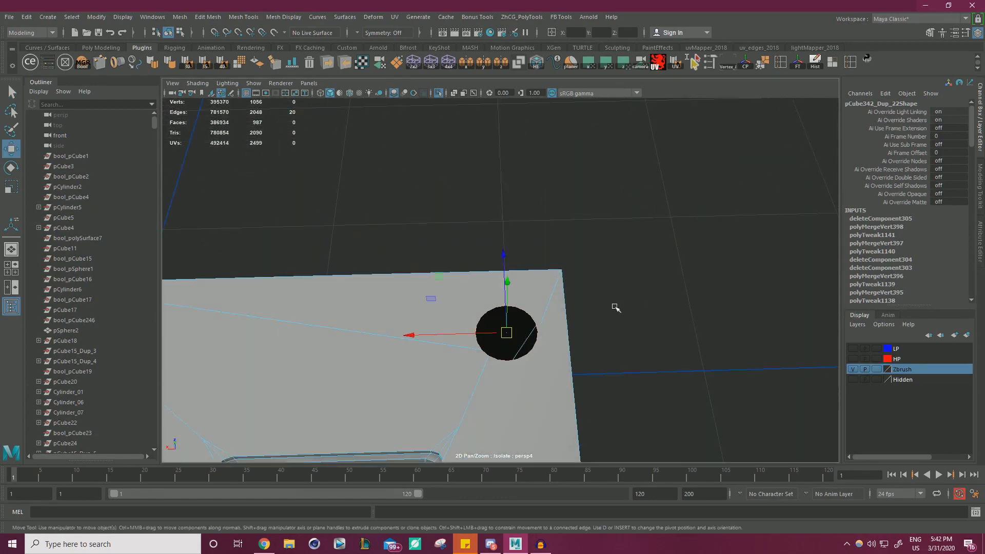
shift+right_drag(603, 277, 598, 239)
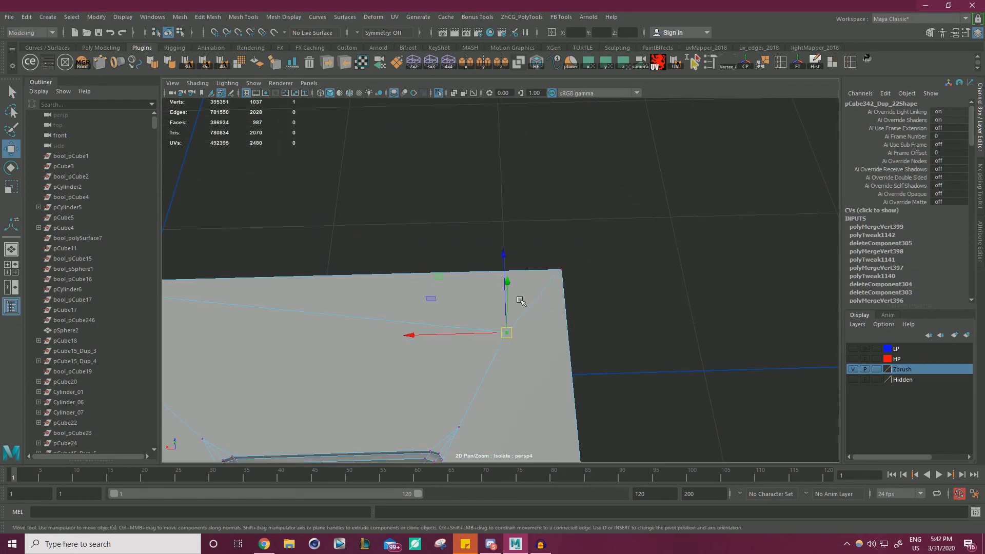
Snap the merged vertex to the slotted flange's outer rear corner and merge the overlapping vertices at that corner
right_drag(453, 257, 451, 226)
click(506, 334)
key(v)
drag(511, 333, 568, 268)
alt+right_drag(670, 296, 634, 341)
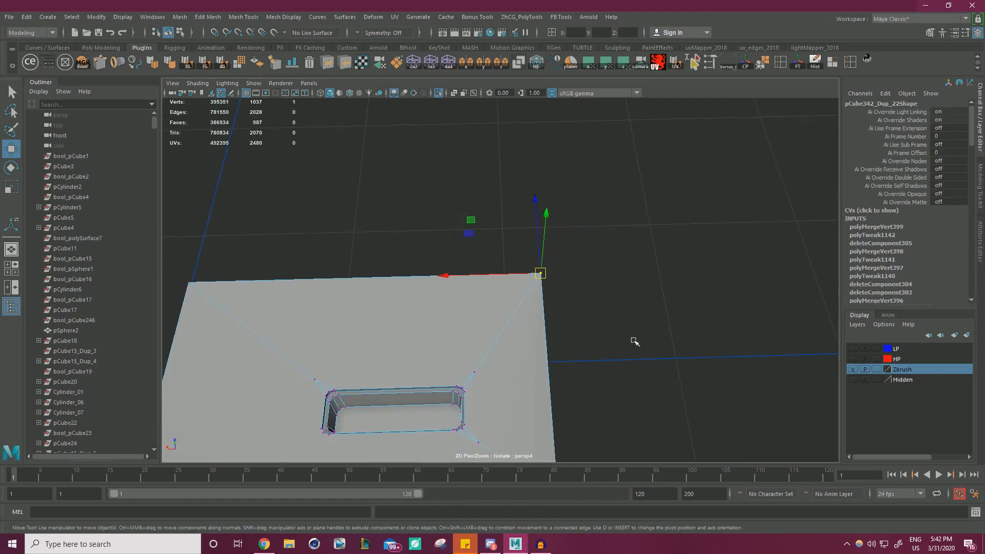
drag(676, 360, 470, 211)
shift+right_drag(641, 258, 679, 219)
alt+right_drag(622, 252, 587, 286)
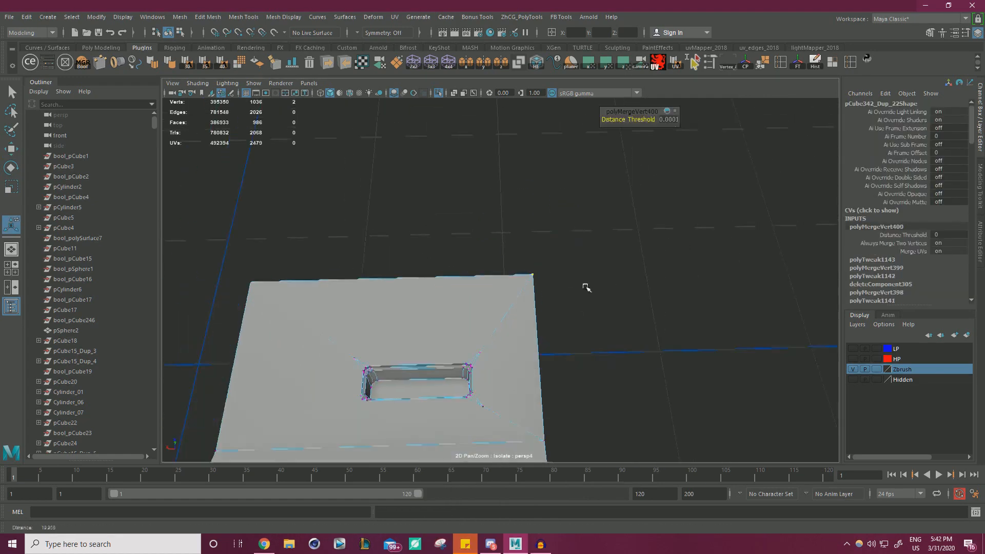
Snap the stray vertex beside the recessed slot's outer rear corner to the flange's outer rear corner
alt+middle_drag(500, 370, 512, 314)
alt+right_drag(512, 315, 539, 291)
click(488, 301)
key(w)
key(v)
drag(489, 300, 562, 196)
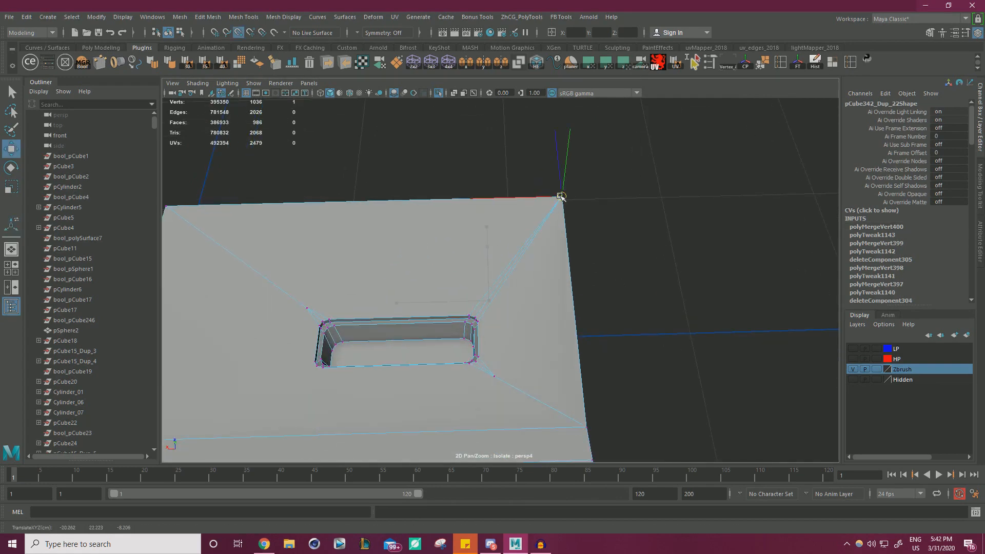
Snap the stray vertex beside the recessed slot's inner rear corner to the flange's inner rear corner
alt+right_drag(679, 269, 629, 302)
alt+middle_drag(441, 305, 543, 301)
alt+right_drag(543, 301, 491, 294)
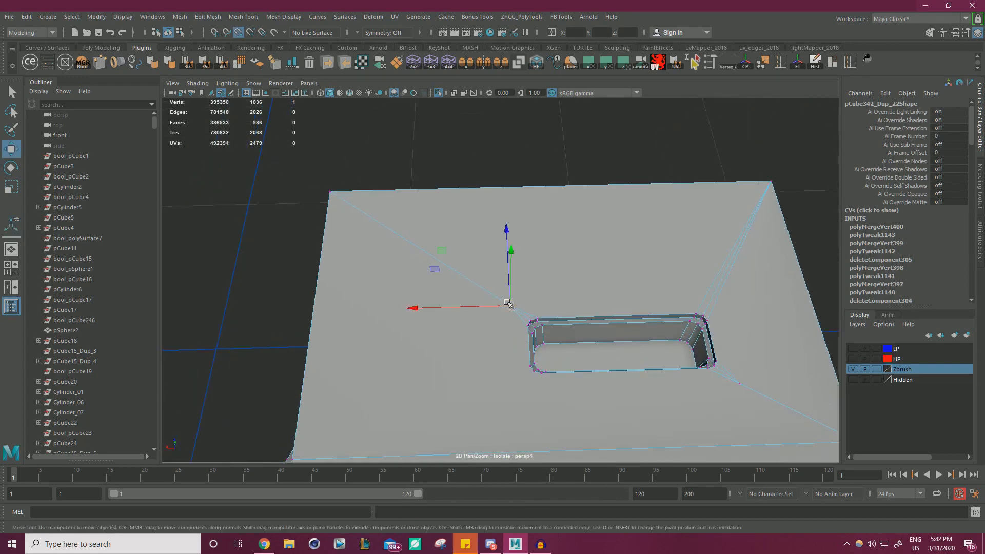
drag(508, 303, 332, 193)
Snap the stray vertex beside the recessed slot's outer front corner to the flange's outer front corner and merge the overlapping vertices
alt+right_drag(506, 247, 455, 277)
alt+middle_drag(611, 360, 506, 280)
alt+right_drag(506, 280, 563, 276)
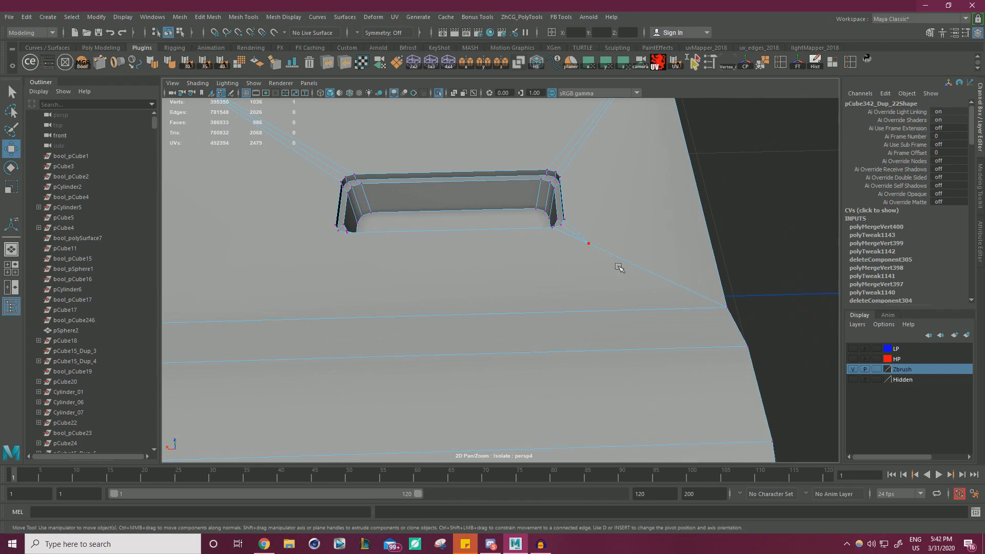
click(589, 244)
key(v)
drag(590, 244, 727, 307)
alt+right_drag(703, 303, 559, 264)
drag(311, 160, 441, 229)
shift+right_drag(607, 260, 635, 198)
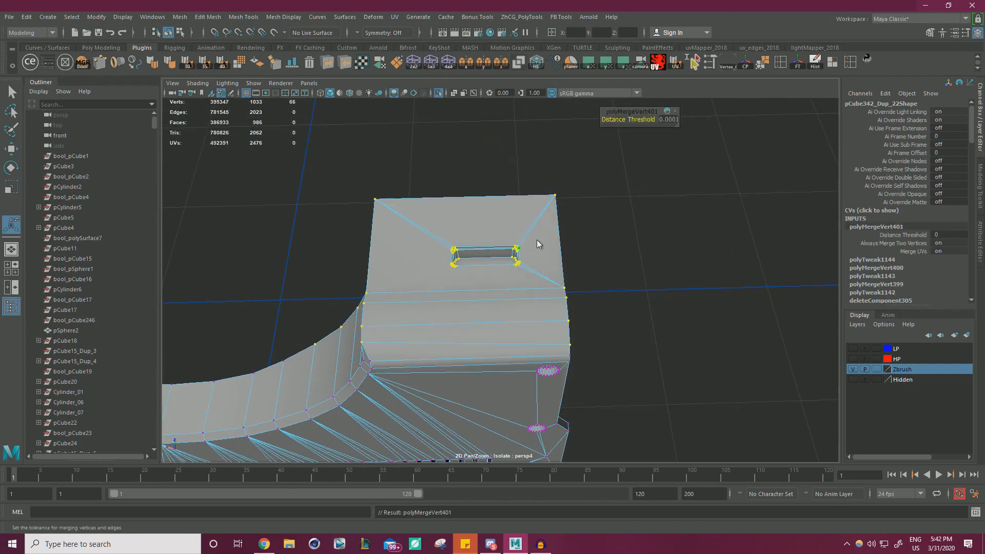
Return to object mode and examine the recessed slot's stepped rim and rounded corners from several angles
right_drag(538, 240, 575, 210)
click(657, 238)
alt+drag(657, 238, 681, 265)
alt+right_drag(682, 265, 673, 233)
alt+middle_drag(673, 234, 662, 329)
alt+drag(662, 329, 577, 254)
click(632, 235)
alt+right_drag(631, 235, 483, 227)
alt+drag(482, 227, 442, 218)
alt+right_drag(442, 218, 518, 231)
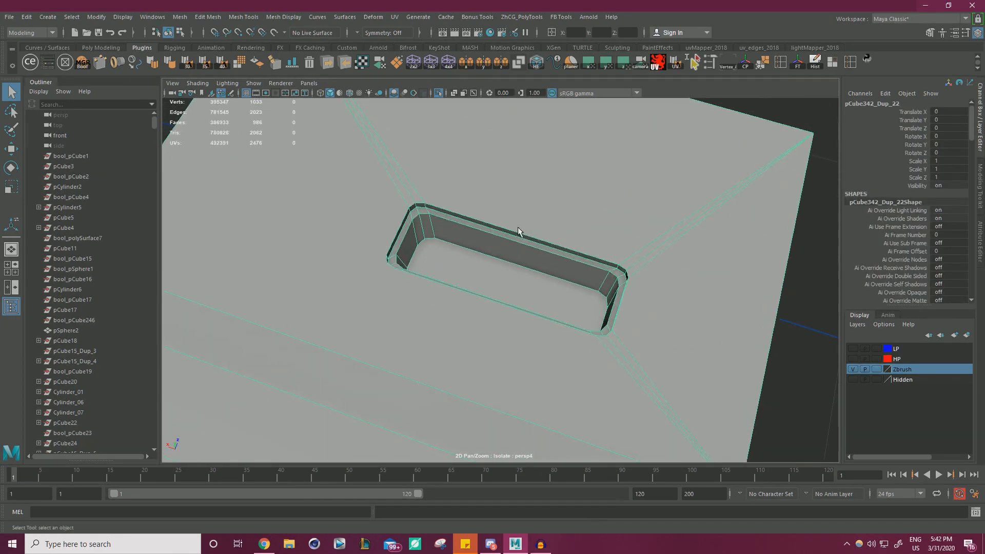
alt+drag(518, 231, 579, 261)
alt+right_drag(578, 262, 596, 215)
alt+middle_drag(554, 200, 564, 245)
alt+right_drag(565, 245, 634, 269)
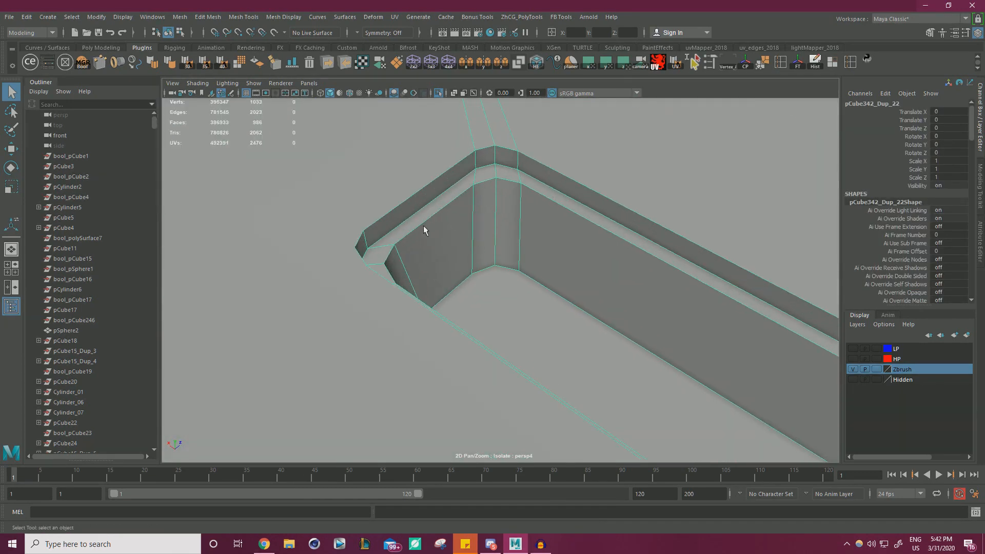
alt+right_drag(535, 220, 410, 215)
alt+drag(410, 215, 485, 241)
alt+middle_drag(485, 242, 374, 220)
alt+right_drag(375, 221, 504, 243)
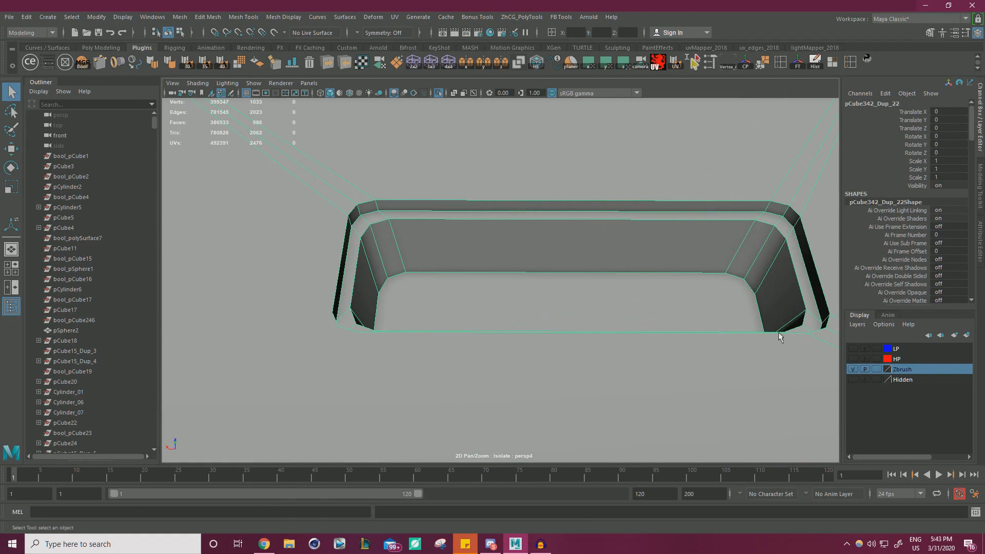
Leave isolation and compare the slot on the HP layer with the low-poly slot on the Zbrush layer
key(ctrl+1)
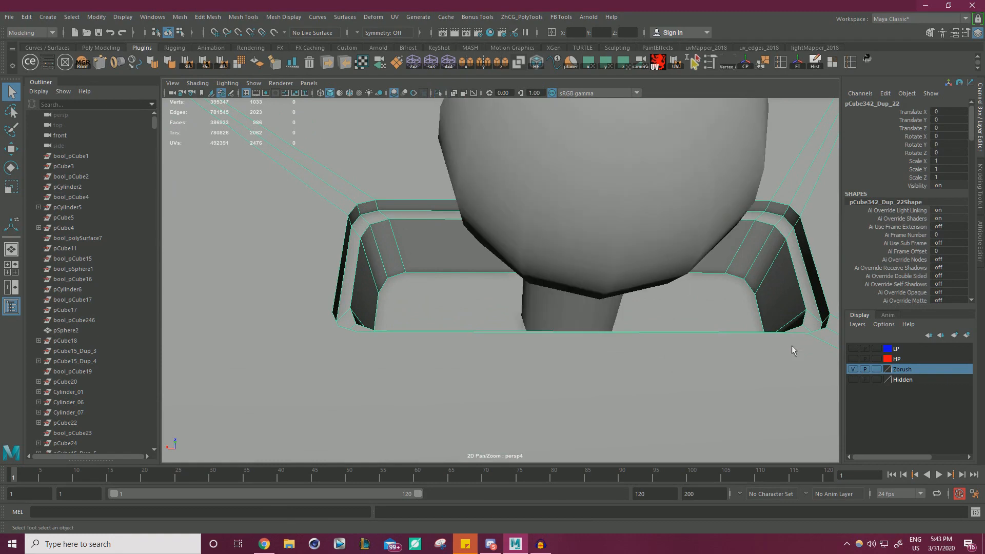
click(854, 369)
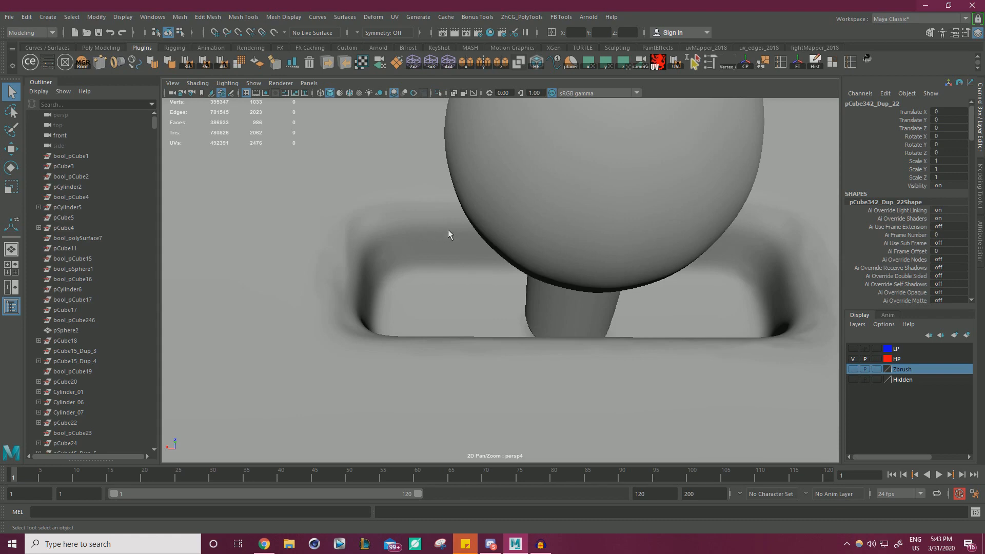
mouse_move(449, 231)
alt+right_down()
mouse_move(453, 221)
mouse_move(414, 229)
mouse_move(458, 245)
alt+right_up()
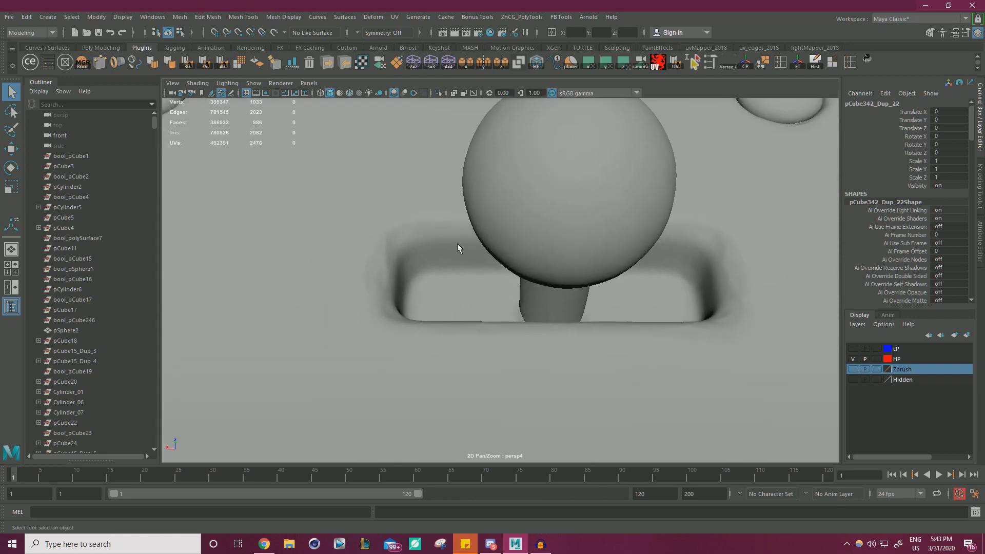
click(853, 358)
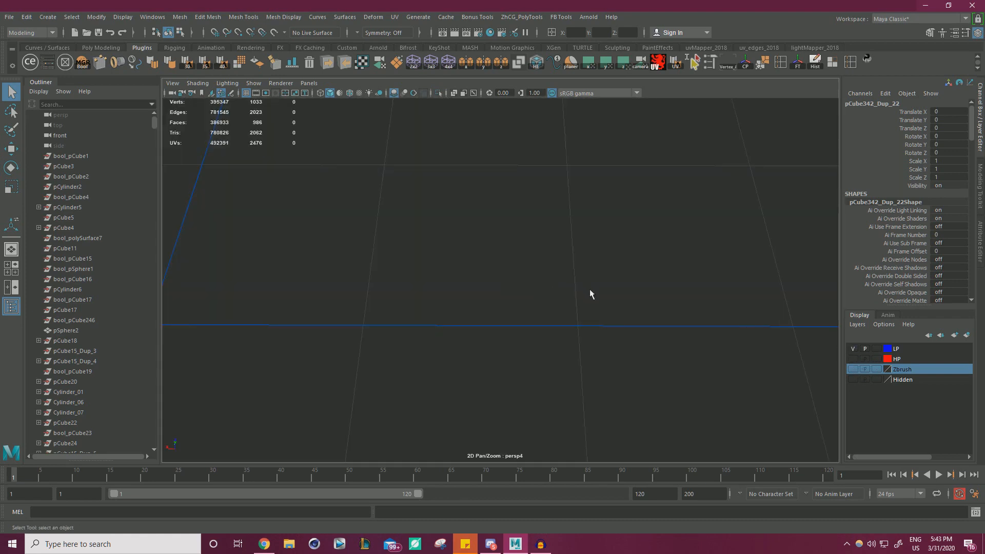
click(853, 369)
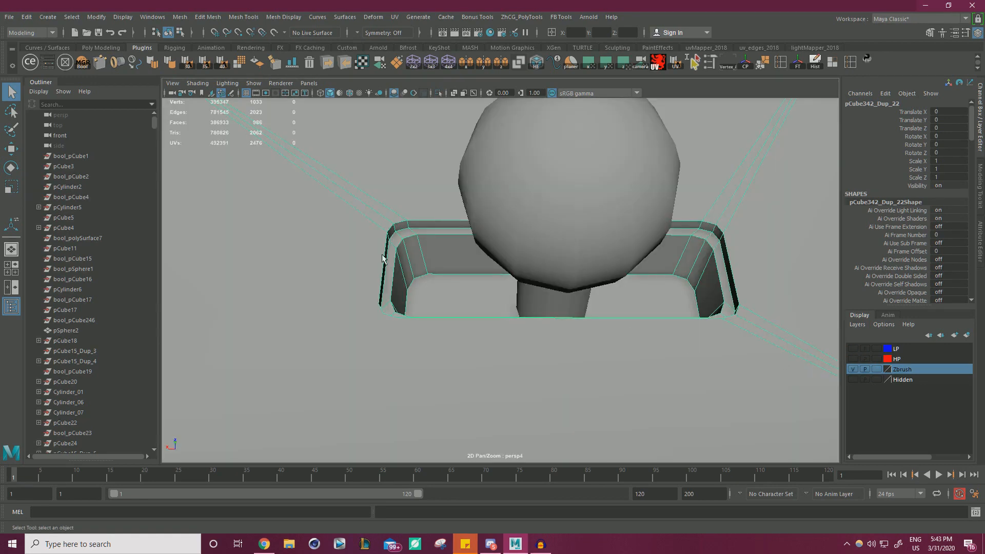
Return to object mode and isolate the front panel mesh again around the recessed slot
alt+right_drag(382, 258, 375, 201)
key(w)
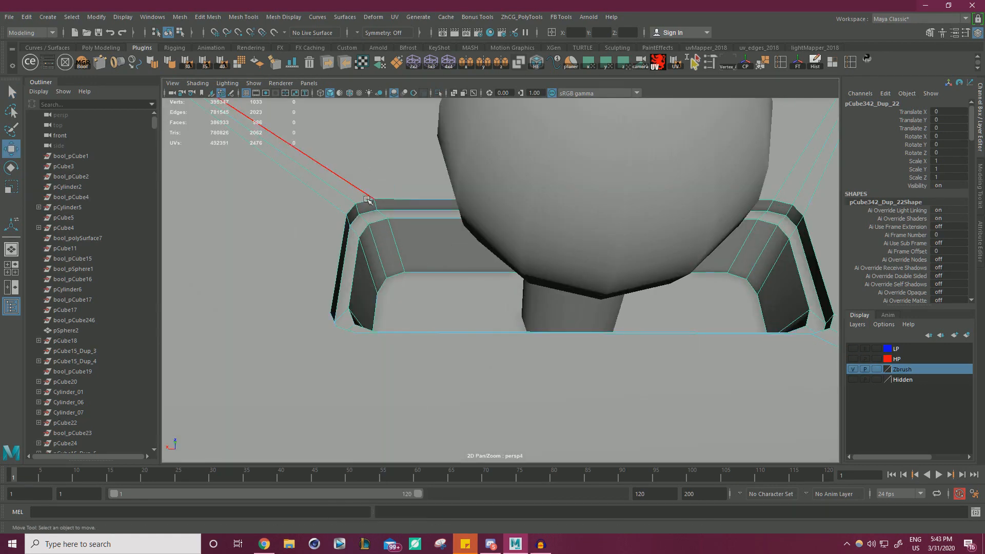
click(369, 212)
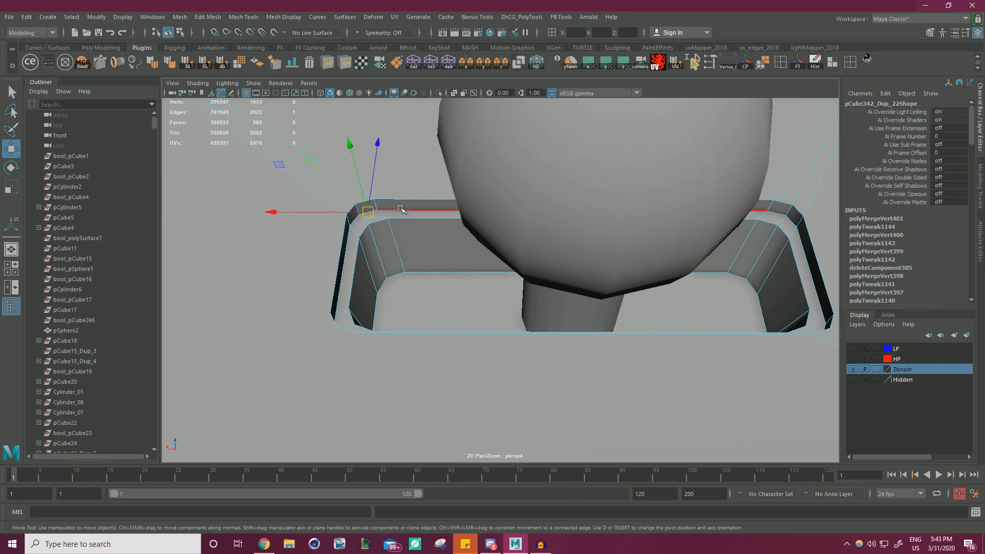
alt+drag(405, 214, 522, 256)
right_drag(419, 183, 437, 185)
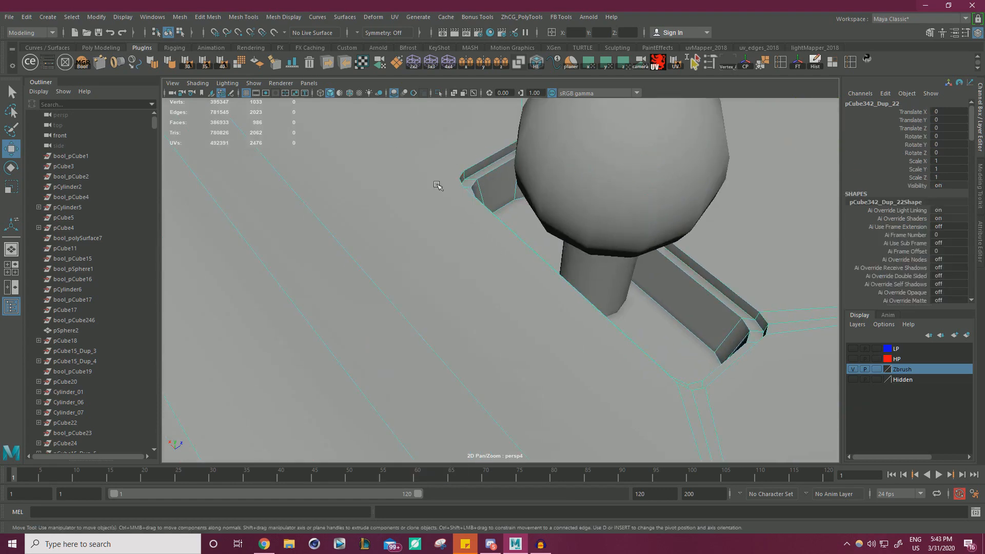
click(441, 97)
scroll(352, 172, down, 5)
alt+drag(352, 171, 247, 177)
scroll(383, 167, up, 5)
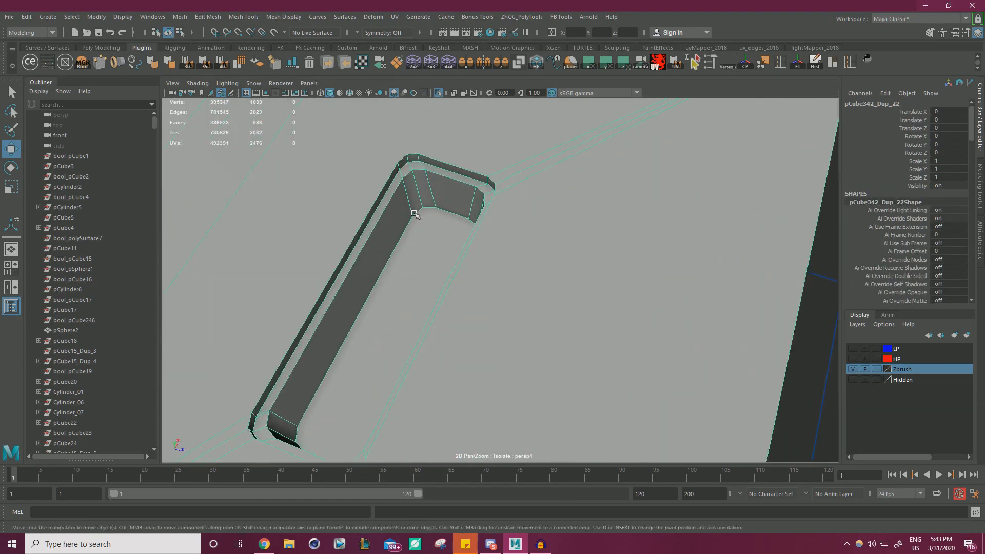
Select the vertices across the slotted flange and merge any that overlap
right_drag(381, 167, 381, 141)
click(362, 135)
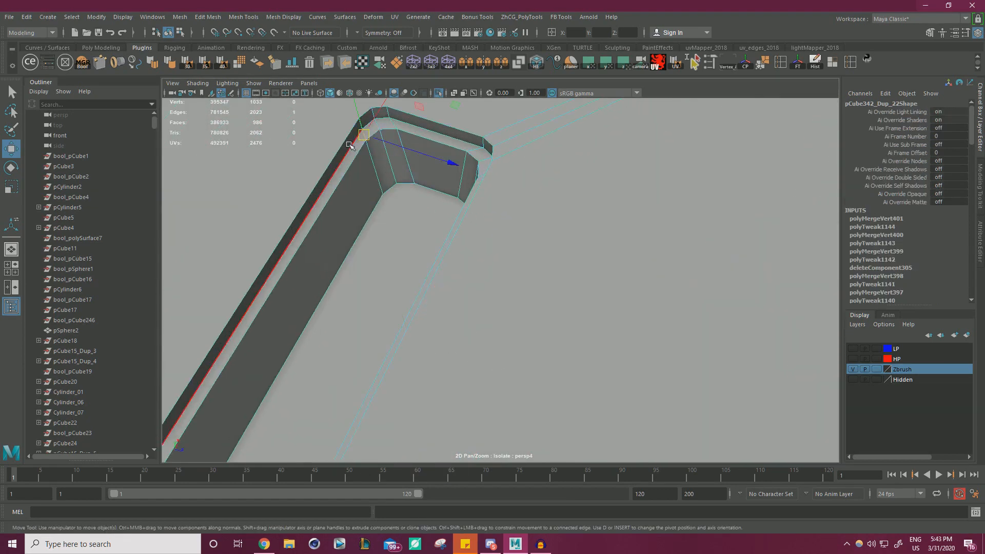
click(350, 145)
scroll(374, 156, down, 6)
right_drag(429, 194, 381, 191)
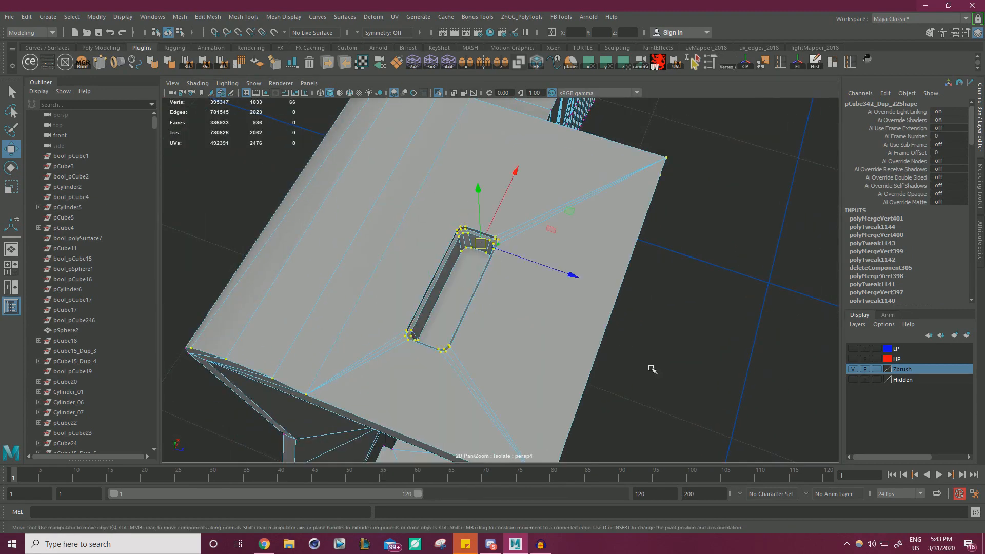
drag(684, 431, 362, 169)
shift+right_drag(536, 192, 566, 146)
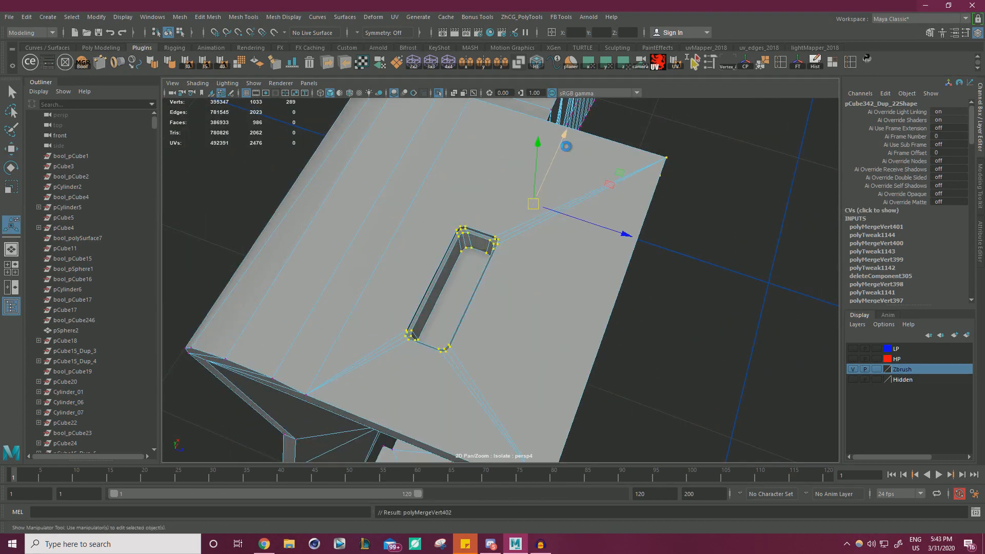
Select the edge loop where the slot's rim wall meets its narrow ledge and delete it together with its vertices
scroll(532, 253, up, 4)
scroll(373, 190, up, 4)
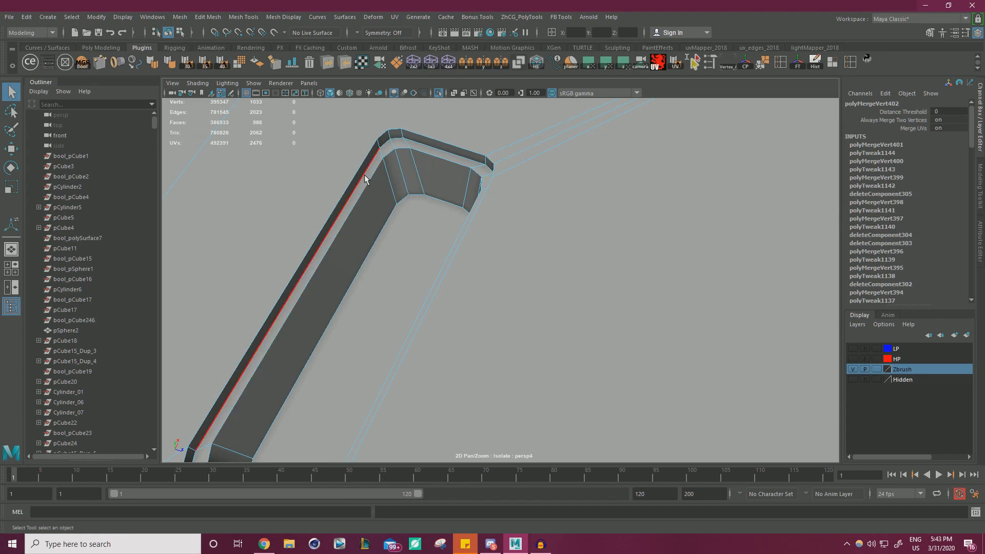
click(364, 175)
key(w)
shift+click(386, 143)
shift+click(397, 139)
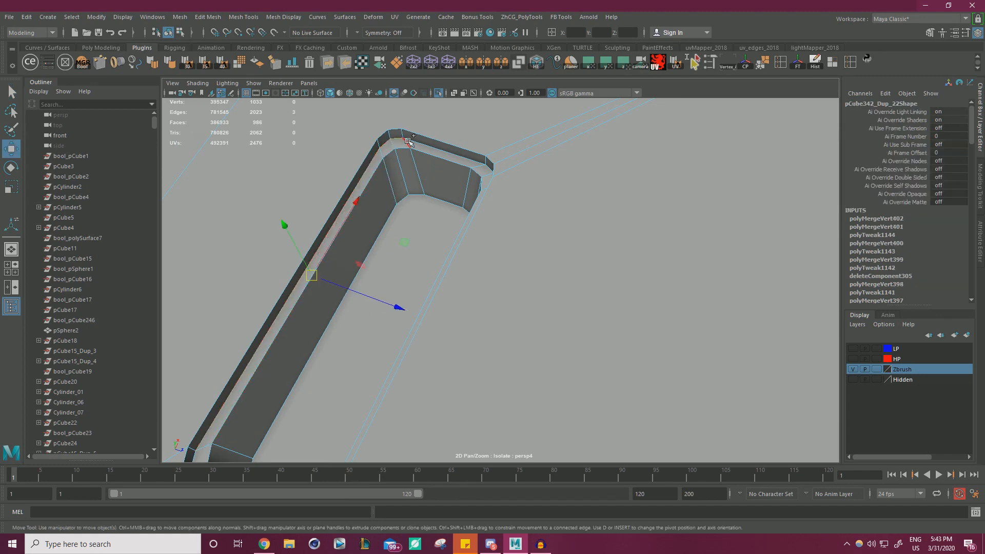
shift+click(424, 143)
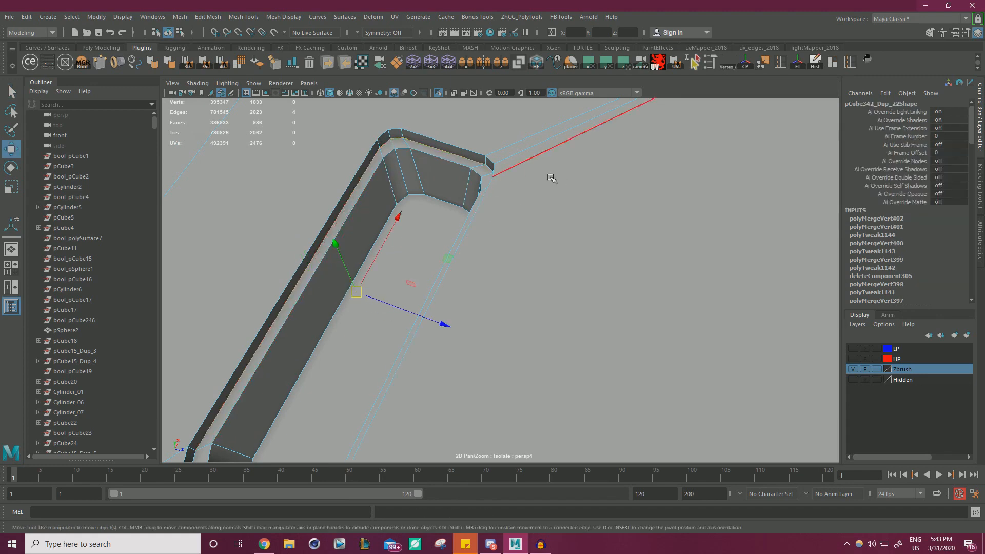
alt+drag(551, 180, 582, 171)
alt+right_drag(583, 172, 577, 194)
shift+click(584, 138)
shift+click(633, 171)
alt+drag(524, 215, 548, 237)
alt+middle_drag(548, 238, 516, 241)
alt+drag(516, 234, 574, 224)
alt+middle_drag(574, 224, 513, 251)
alt+right_drag(513, 251, 544, 247)
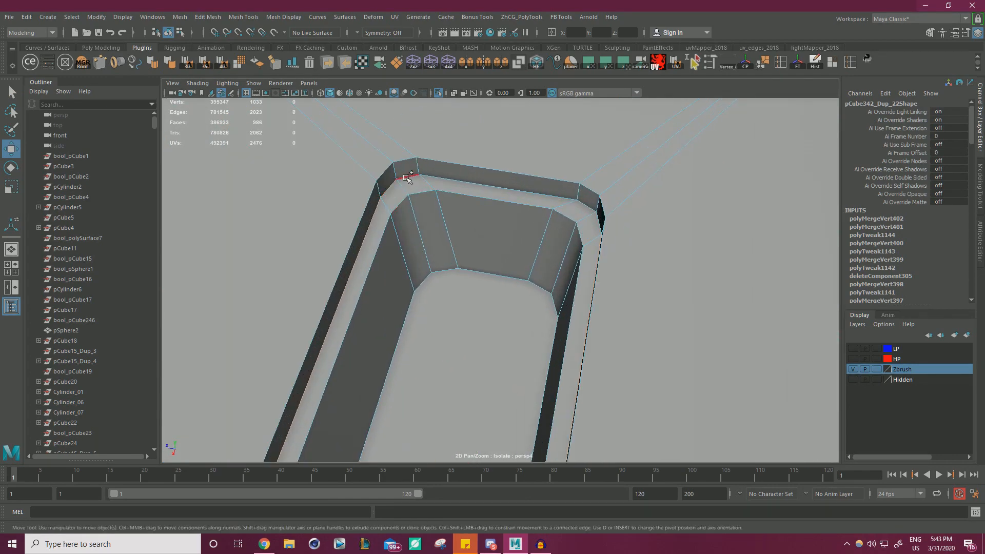
shift+click(440, 180)
alt+drag(442, 182, 577, 202)
alt+middle_drag(577, 202, 506, 226)
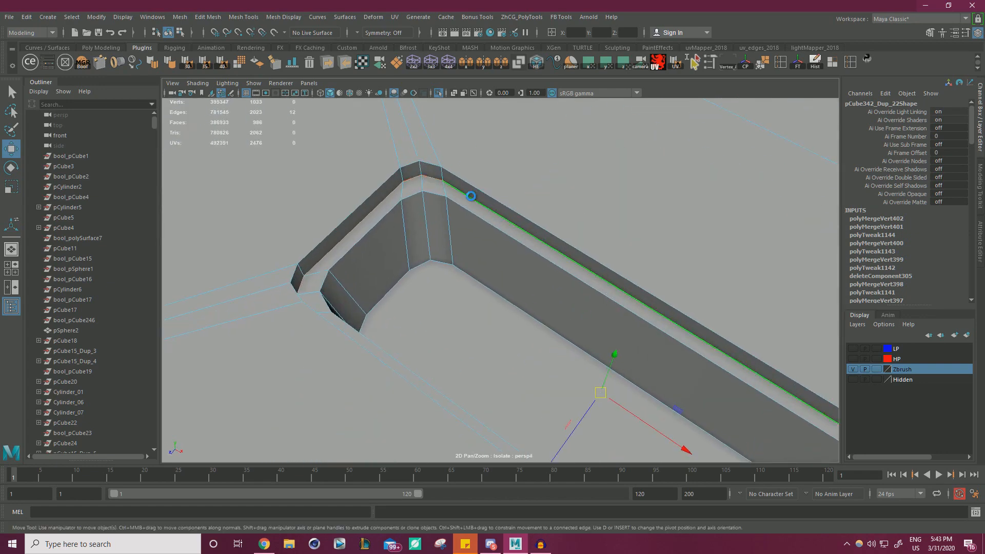
key(ctrl+Delete)
Show the HP layer outside isolation with wireframe on shaded to compare it with the simplified slot
alt+right_drag(471, 197, 242, 183)
alt+drag(242, 183, 400, 226)
alt+middle_drag(400, 225, 550, 244)
alt+right_drag(549, 243, 595, 251)
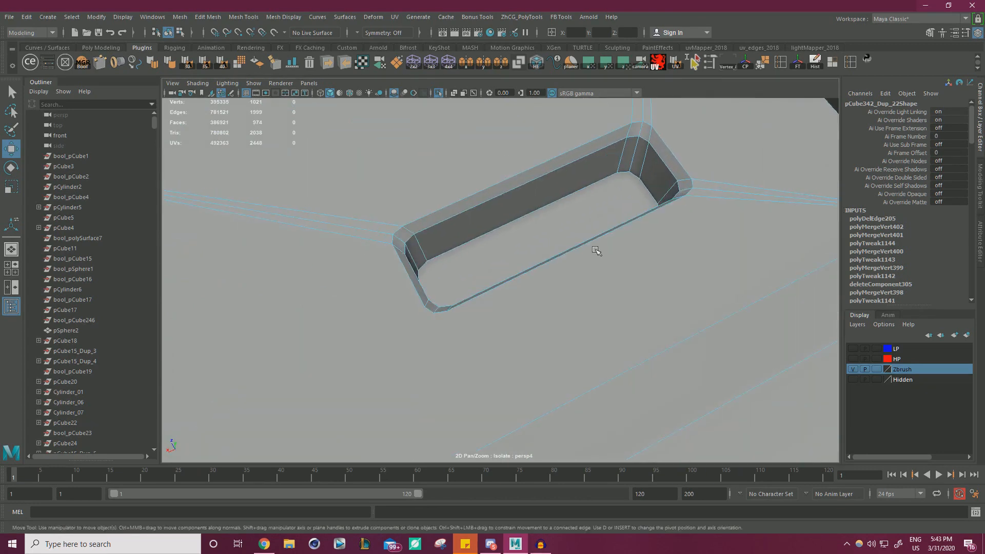
alt+drag(595, 250, 523, 220)
alt+right_drag(523, 220, 565, 242)
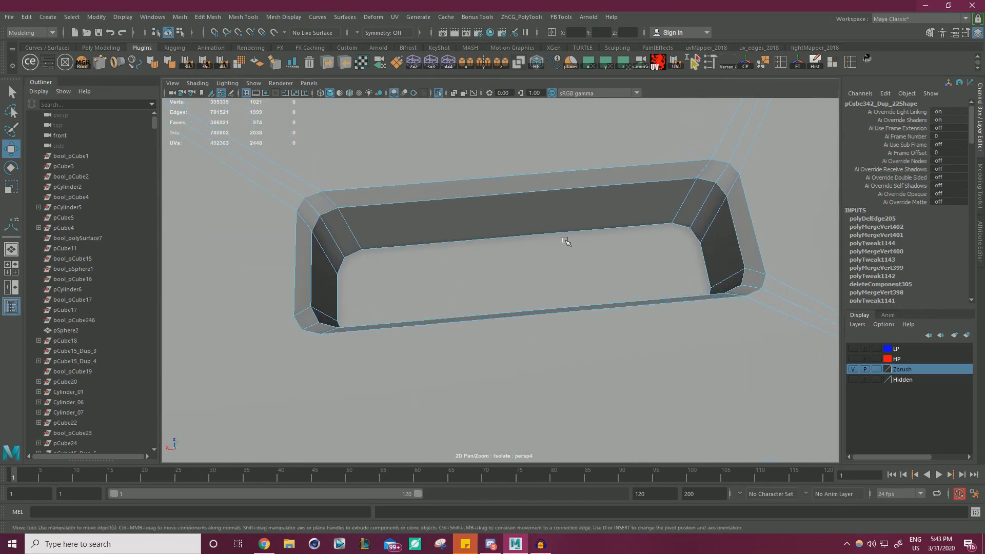
click(853, 359)
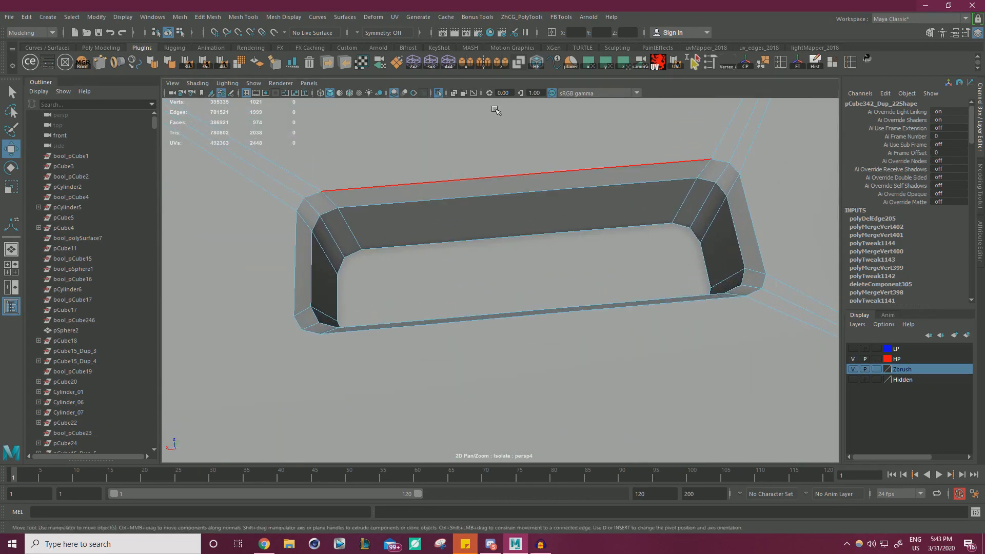
click(439, 93)
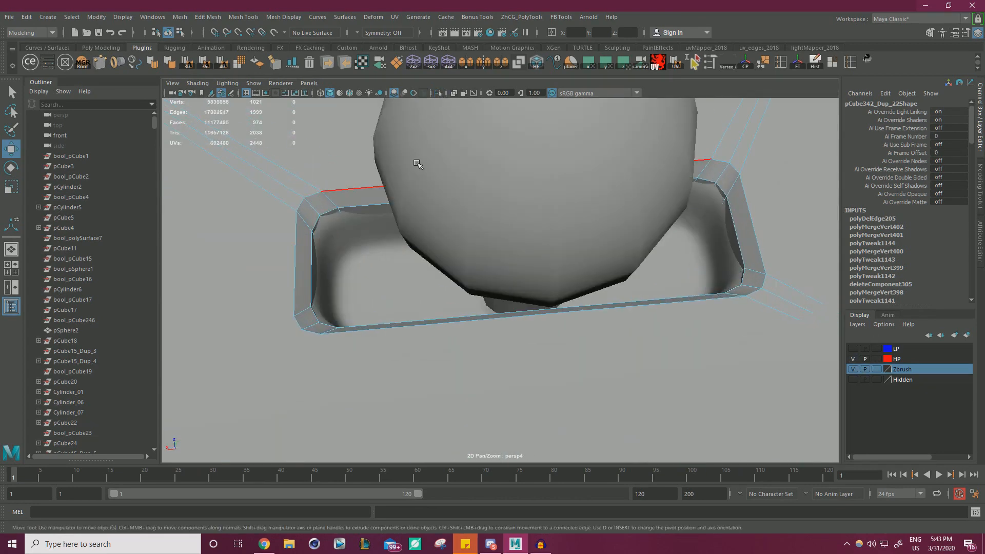
click(350, 93)
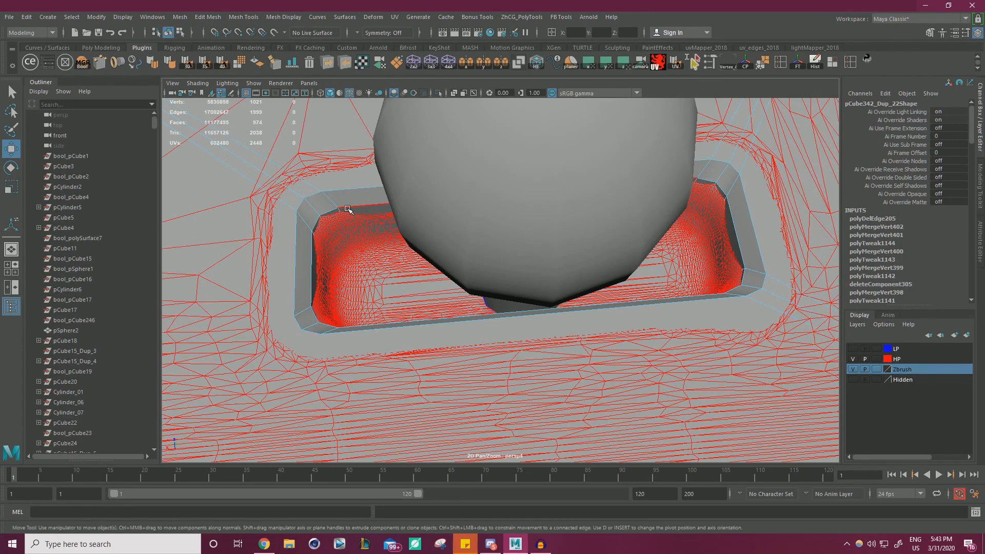
Try to move the slot's rear inner wall about 0.05 units along Z and undo the move
mouse_move(343, 204)
right_down()
mouse_move(352, 195)
mouse_move(357, 212)
right_up()
click(336, 212)
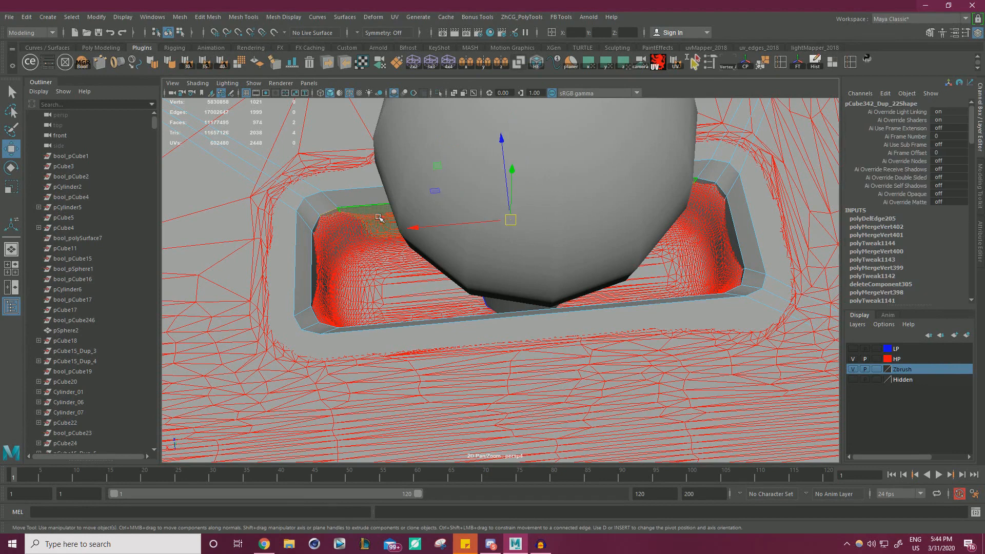
drag(497, 159, 507, 150)
key(ctrl+z)
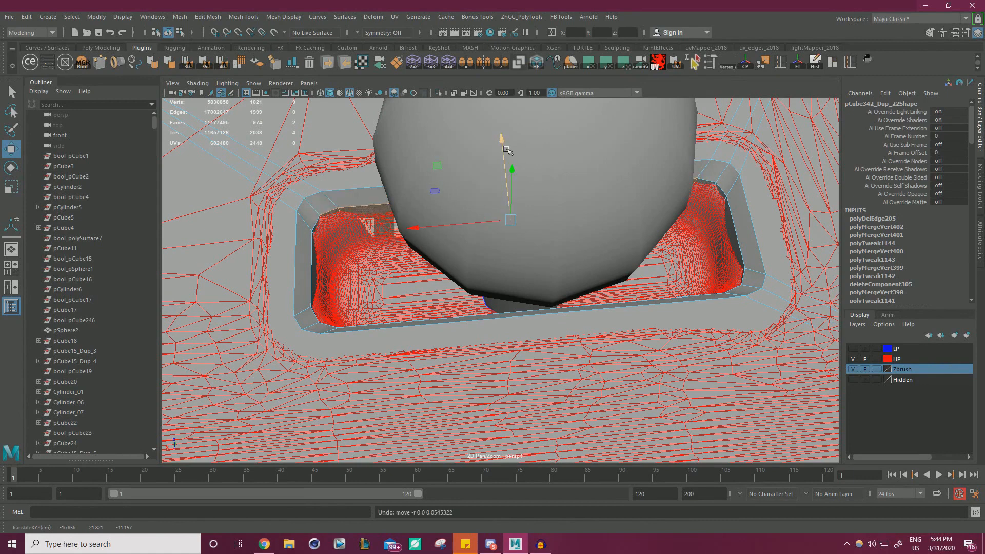
Hide the HP layer and isolate the front panel mesh again in object mode
click(854, 359)
right_drag(264, 220, 310, 186)
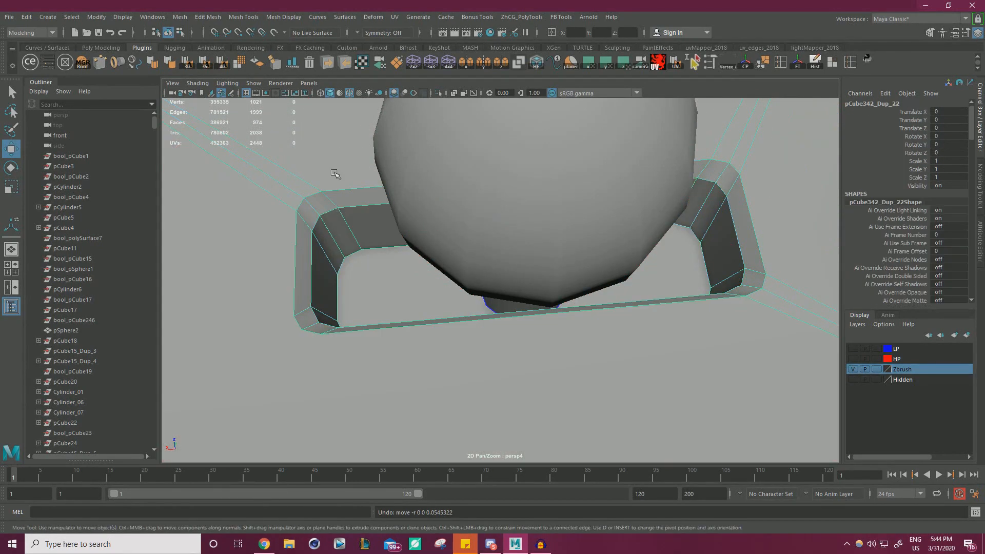
click(440, 95)
alt+drag(499, 171, 442, 211)
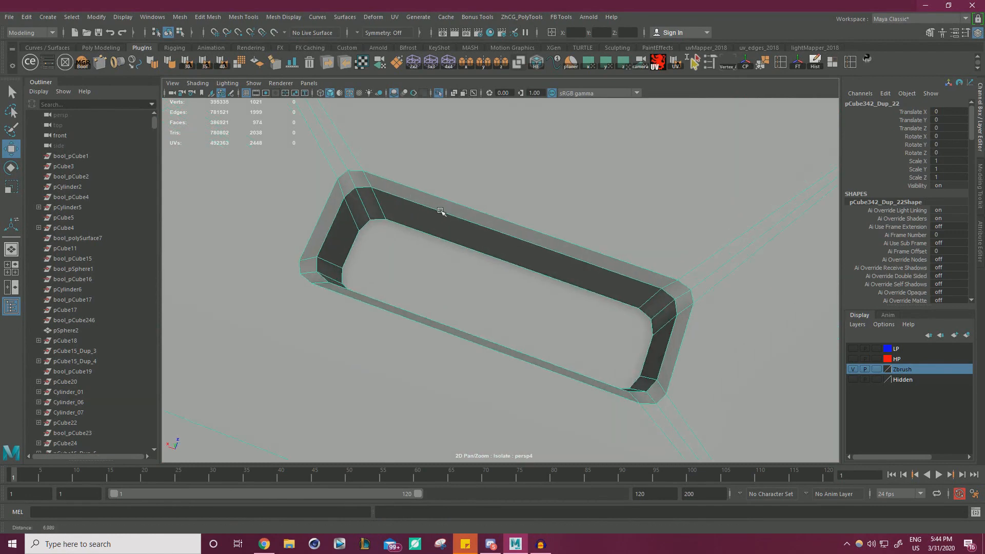
Select the faces of the slot's long inner wall and its adjoining corners in face mode
scroll(410, 203, up, 2)
right_drag(341, 191, 342, 217)
click(344, 187)
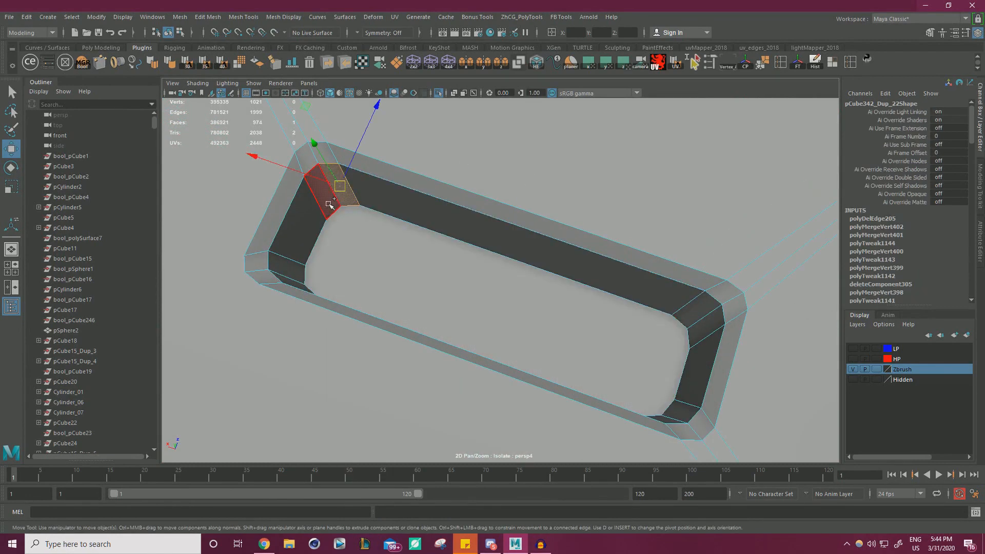
shift+click(403, 205)
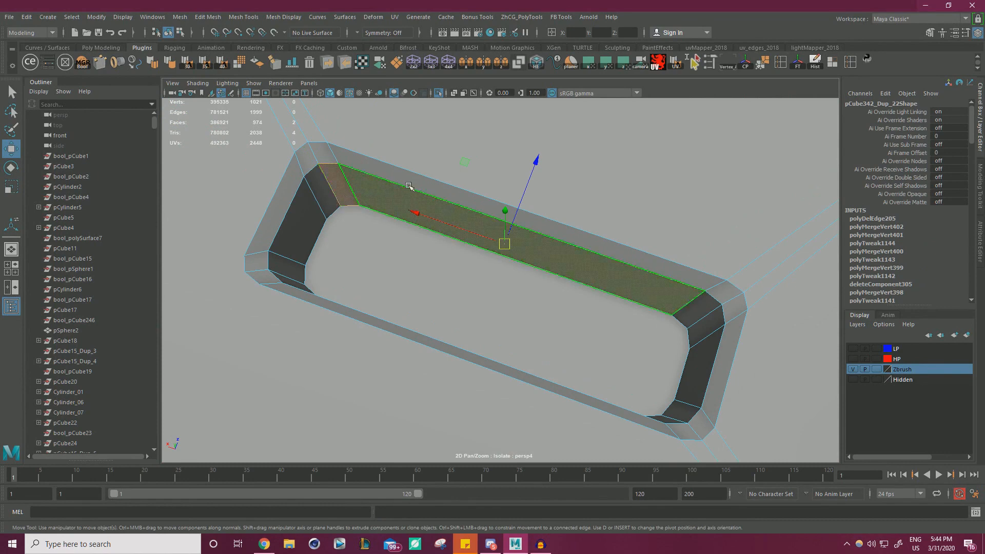
alt+drag(409, 186, 389, 180)
shift+click(434, 173)
shift+click(404, 177)
shift+click(478, 122)
shift+click(468, 120)
shift+middle_drag(447, 130, 438, 145)
key(ctrl+z)
Add the slot's end walls and remaining inner wall and corner faces to the selection, leaving out the floor
alt+drag(451, 125, 372, 207)
shift+click(372, 207)
shift+click(372, 207)
shift+click(355, 209)
shift+click(340, 230)
scroll(340, 229, down, 2)
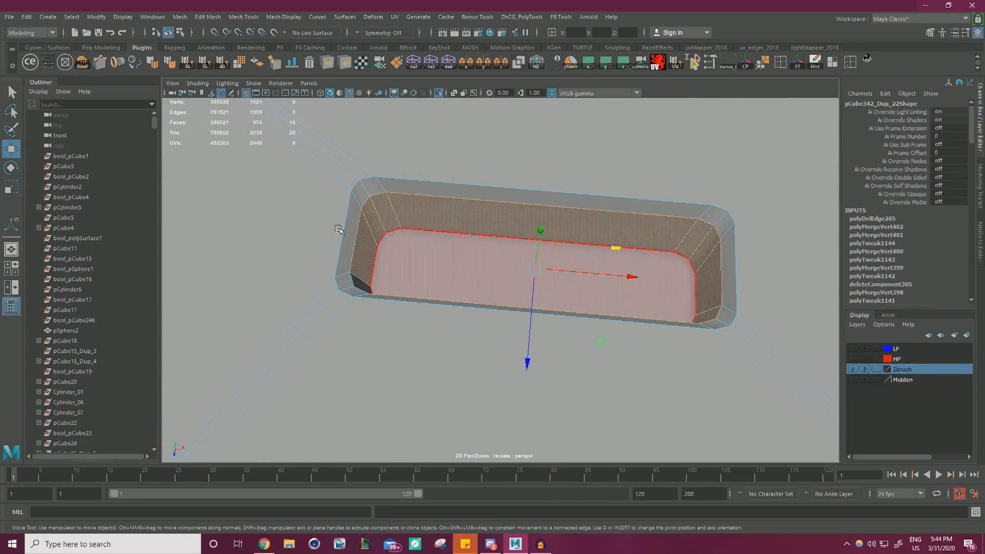
alt+drag(462, 223, 299, 222)
alt+right_drag(300, 222, 388, 221)
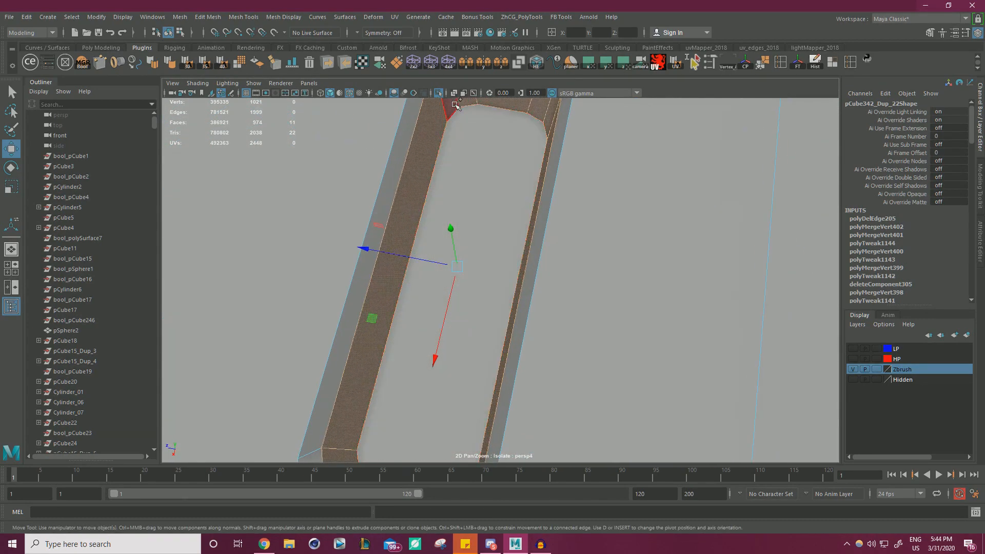
shift+click(456, 104)
alt+right_drag(452, 175, 284, 174)
alt+drag(382, 225, 290, 186)
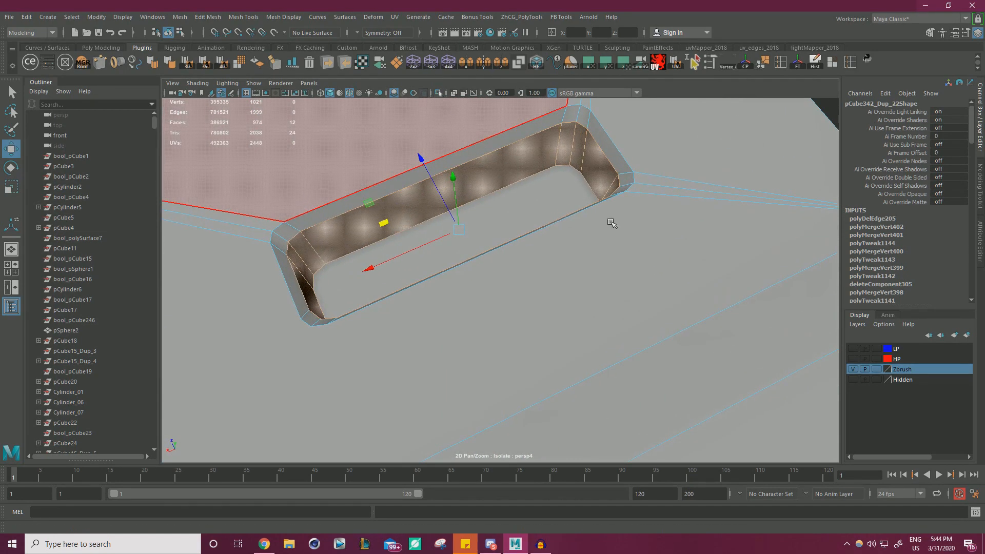
Exit isolation and show the HP layer to compare it with the selected slot walls
key(ctrl+1)
alt+right_drag(691, 296, 418, 220)
alt+drag(418, 220, 455, 220)
alt+right_drag(456, 220, 529, 208)
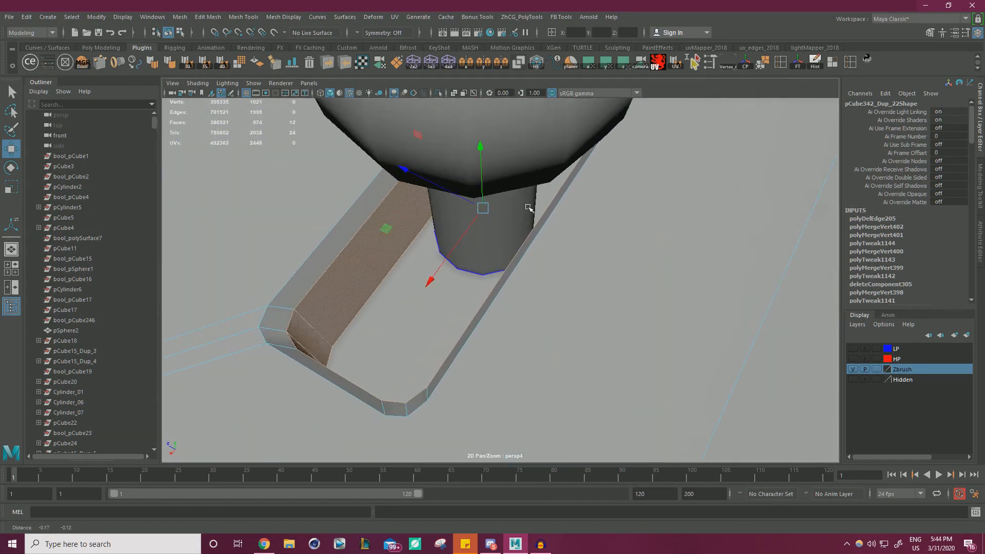
alt+middle_drag(528, 208, 562, 195)
click(853, 359)
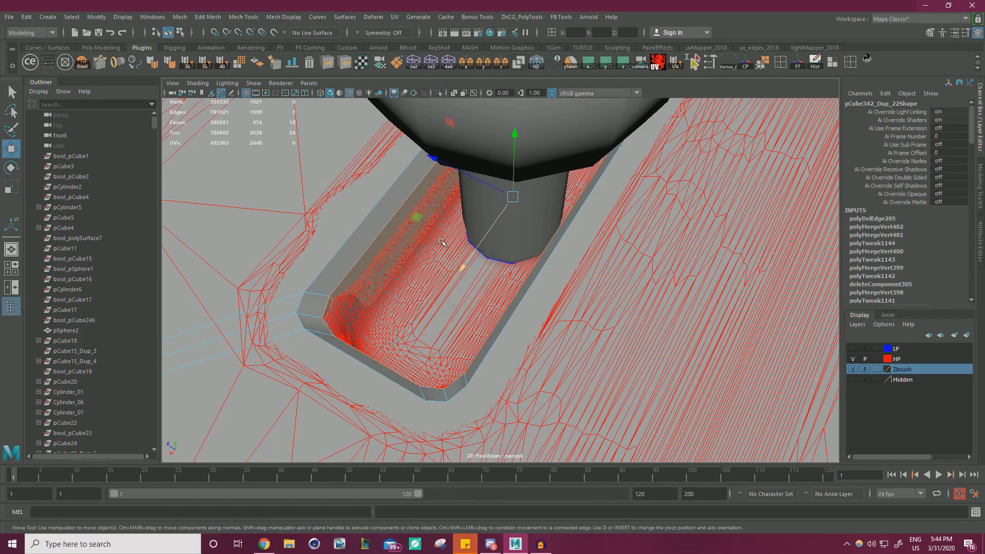
Grow the selection to include the slot's rim faces and scale them along Z to fit the HP mesh
key(r)
alt+drag(442, 241, 510, 245)
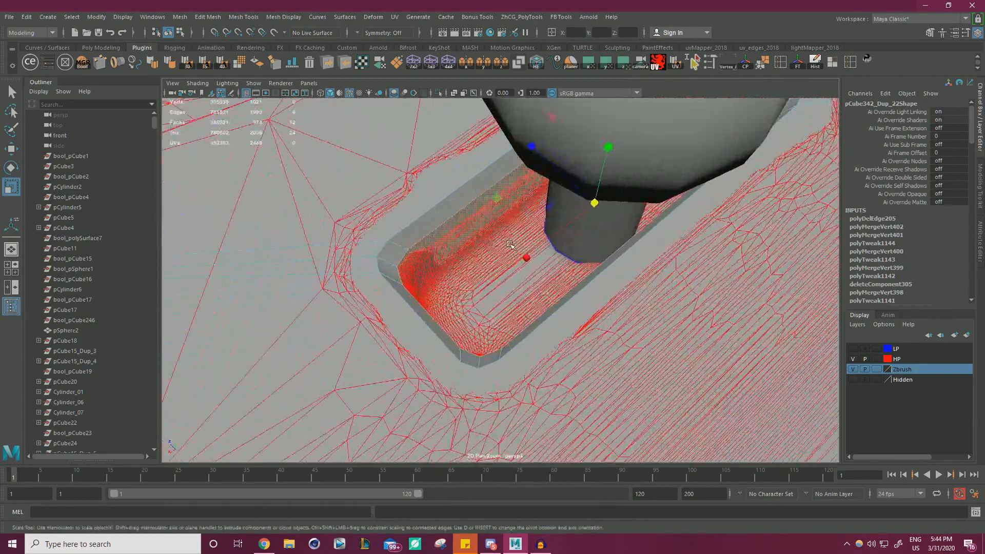
key(shift+period)
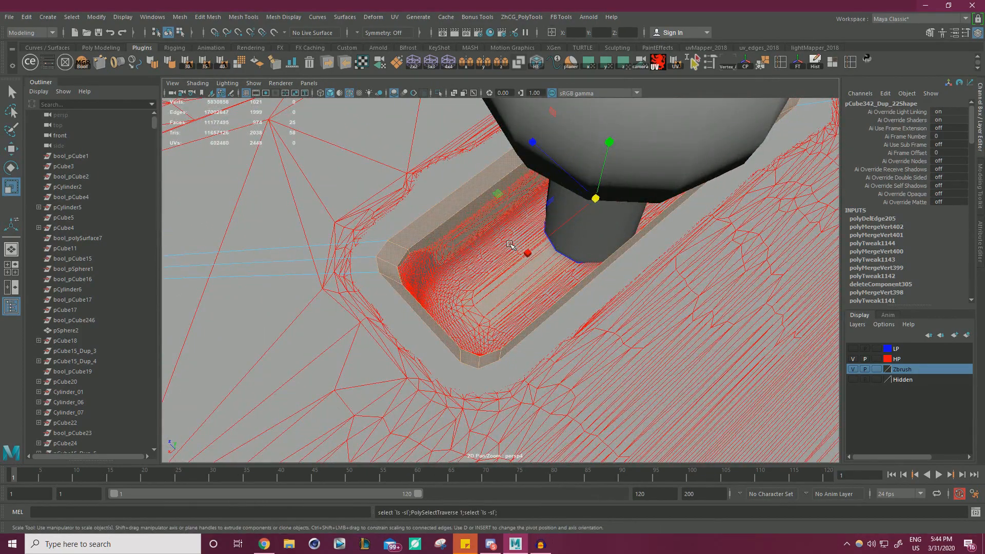
drag(533, 145, 534, 137)
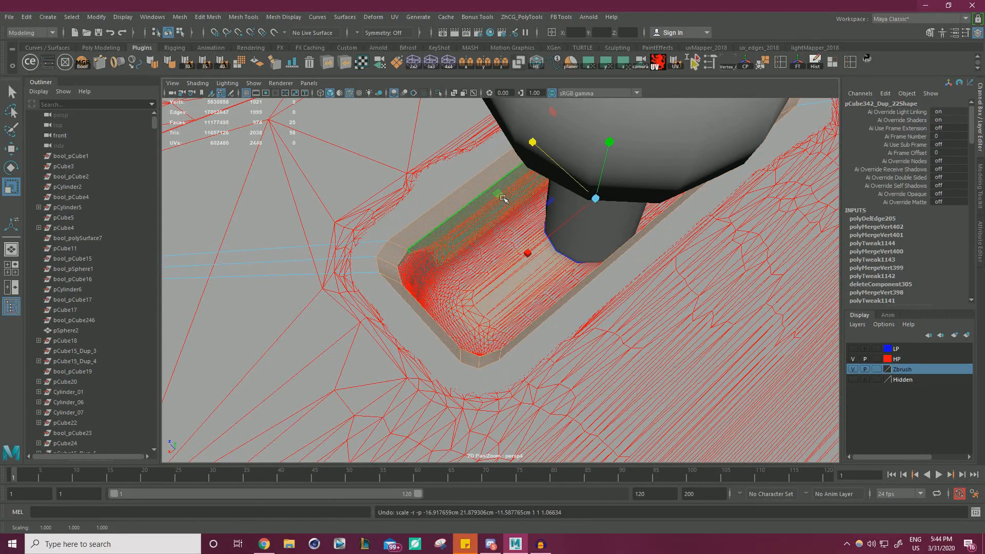
drag(502, 195, 501, 196)
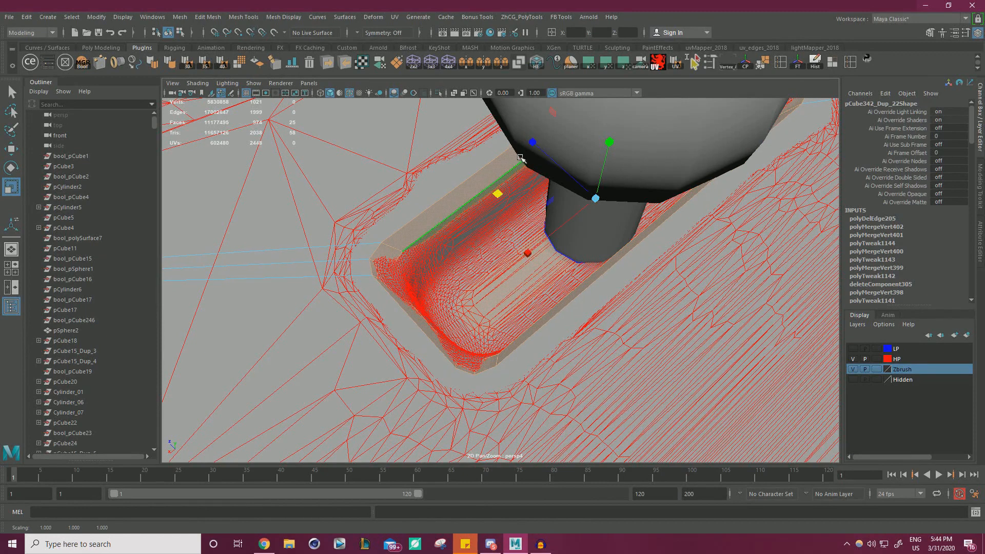
drag(536, 139, 452, 186)
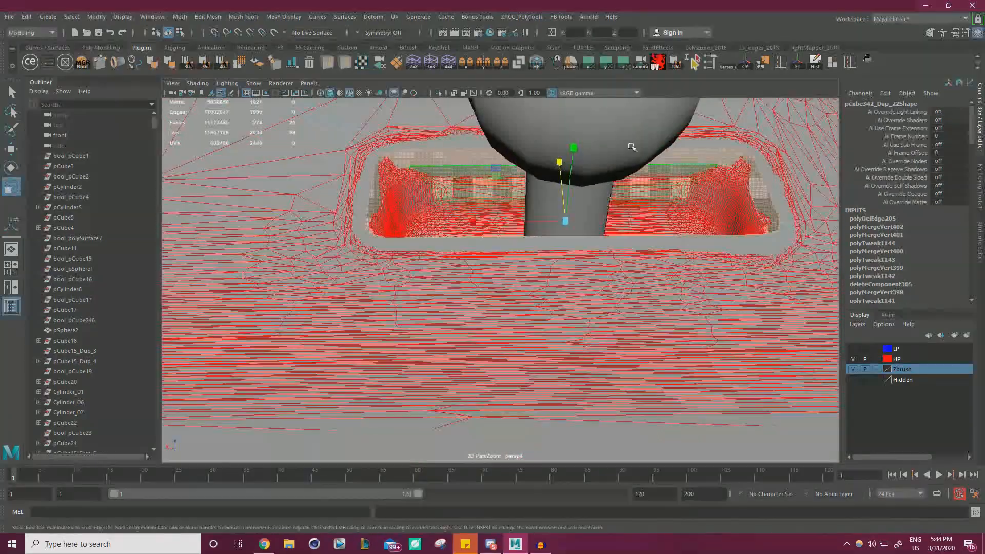
Hide the HP layer, return to object mode and isolate the front panel mesh
click(854, 360)
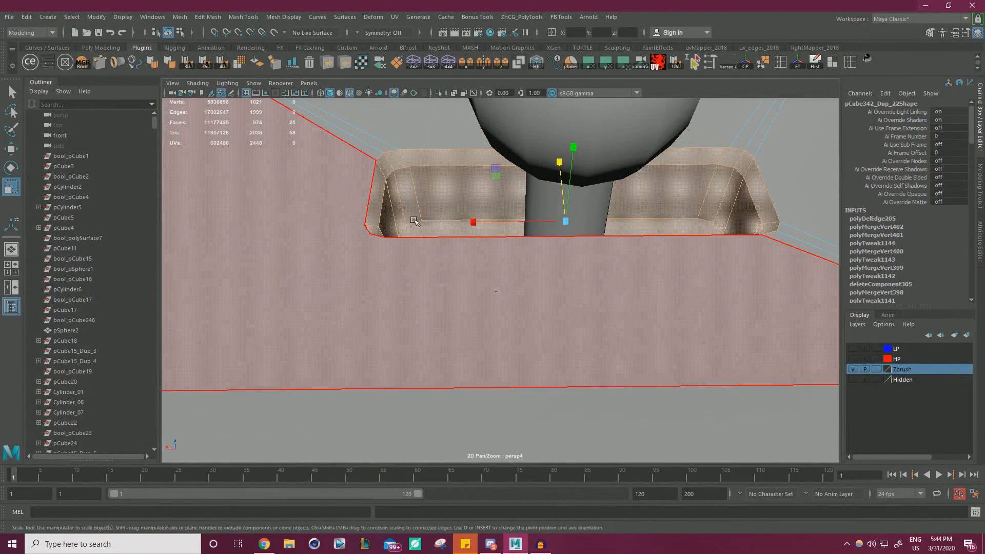
key(w)
right_drag(362, 190, 411, 176)
click(439, 95)
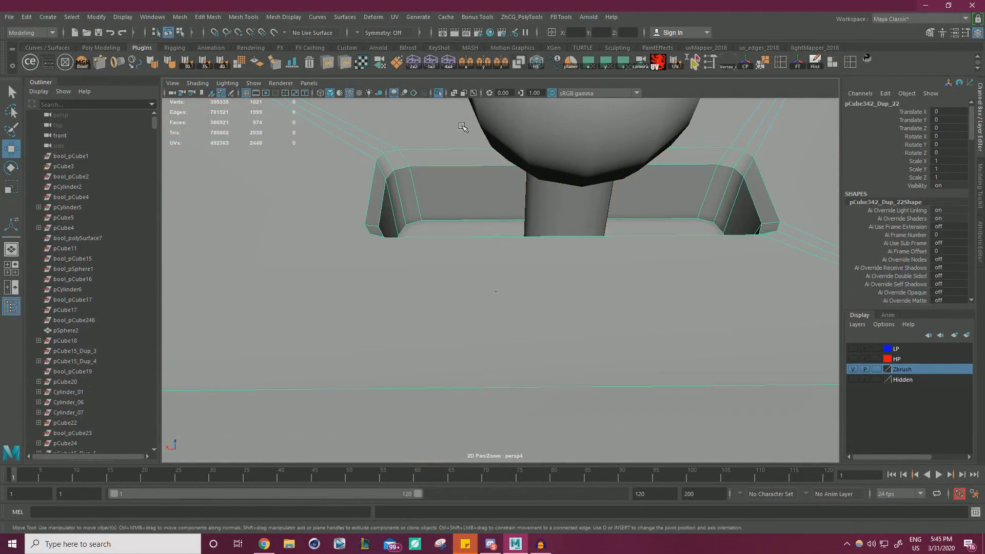
alt+right_drag(713, 169, 535, 211)
alt+drag(534, 211, 628, 272)
alt+right_drag(629, 272, 704, 308)
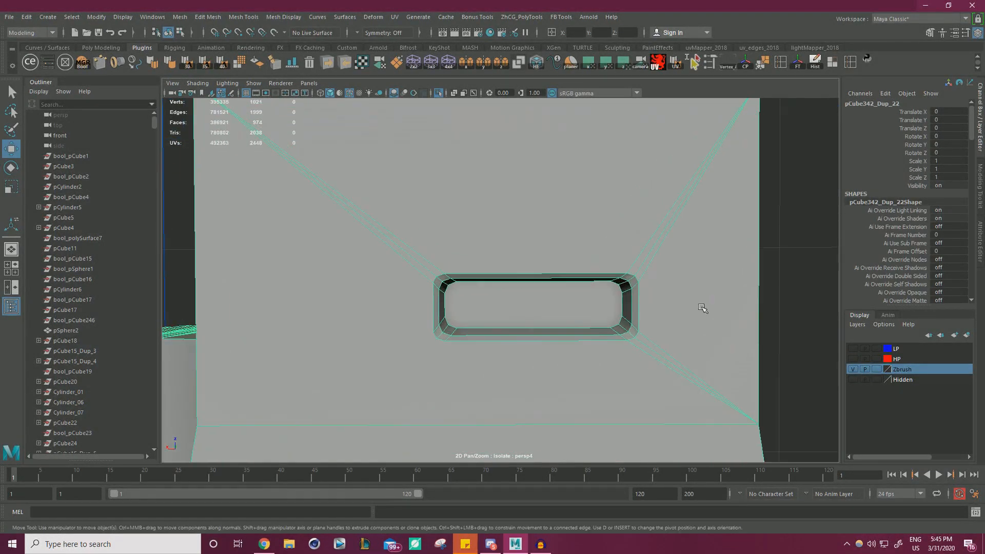
alt+drag(704, 308, 714, 287)
click(790, 240)
alt+right_drag(789, 240, 469, 253)
alt+drag(468, 253, 540, 182)
alt+right_drag(540, 183, 598, 226)
alt+drag(598, 226, 618, 228)
alt+right_drag(618, 229, 676, 257)
alt+drag(676, 258, 715, 282)
alt+right_drag(715, 282, 744, 293)
click(575, 200)
right_drag(575, 199, 506, 170)
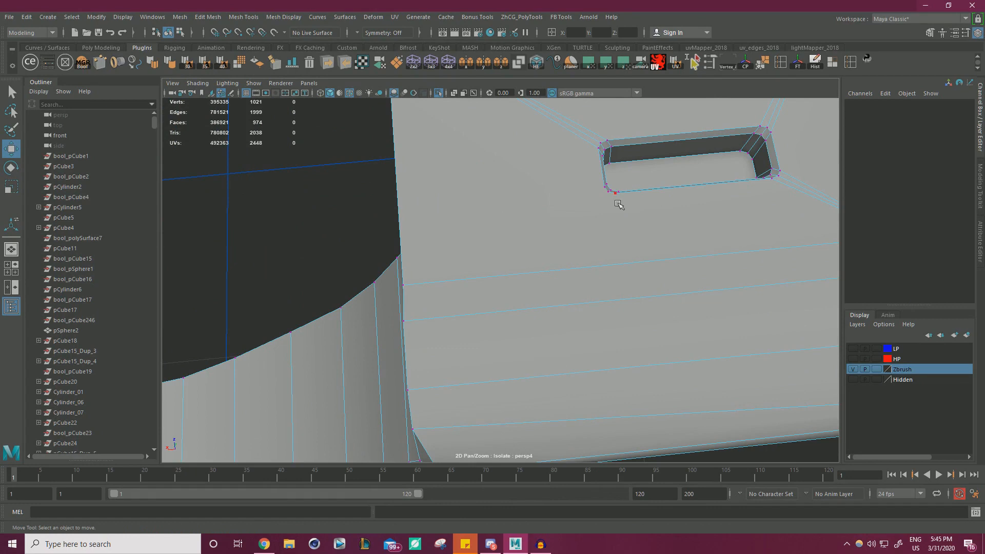
click(616, 200)
shift+click(408, 283)
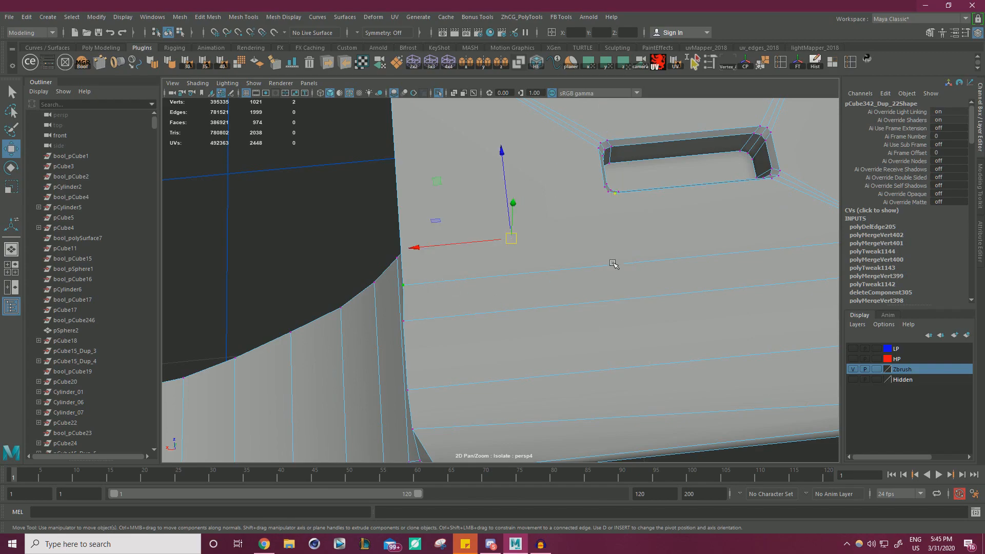
alt+drag(614, 264, 636, 274)
alt+right_drag(599, 235, 402, 271)
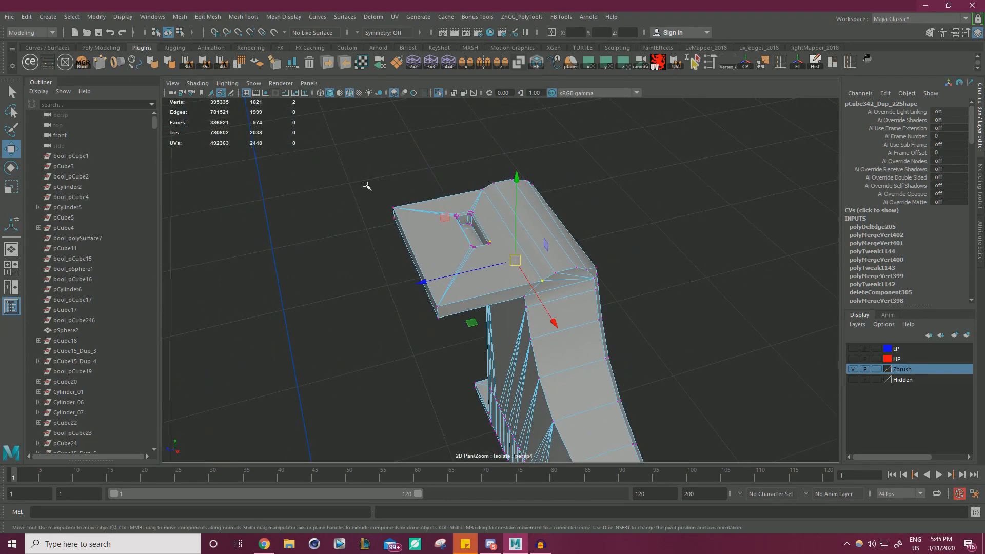
Select the vertices of the panel's upper part and merge them with a distance threshold of 0.0001
click(342, 150)
drag(340, 148, 672, 367)
shift+right_drag(670, 227, 716, 176)
scroll(616, 228, up, 3)
scroll(616, 228, up, 2)
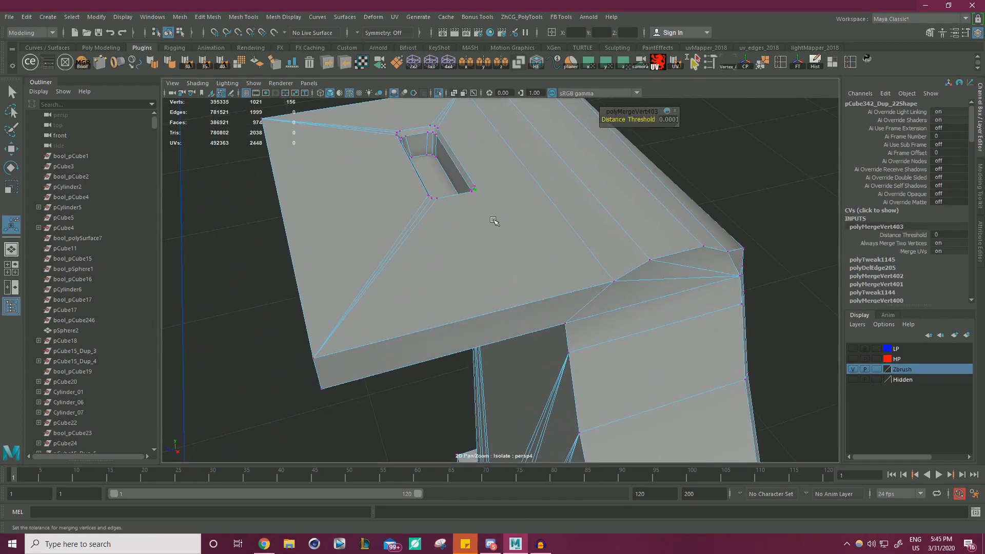
Multi-Cut new edges from the slot's unconnected corner vertices to the nearest vertex on the panel's side edge
click(475, 190)
key(w)
alt+drag(536, 264, 623, 334)
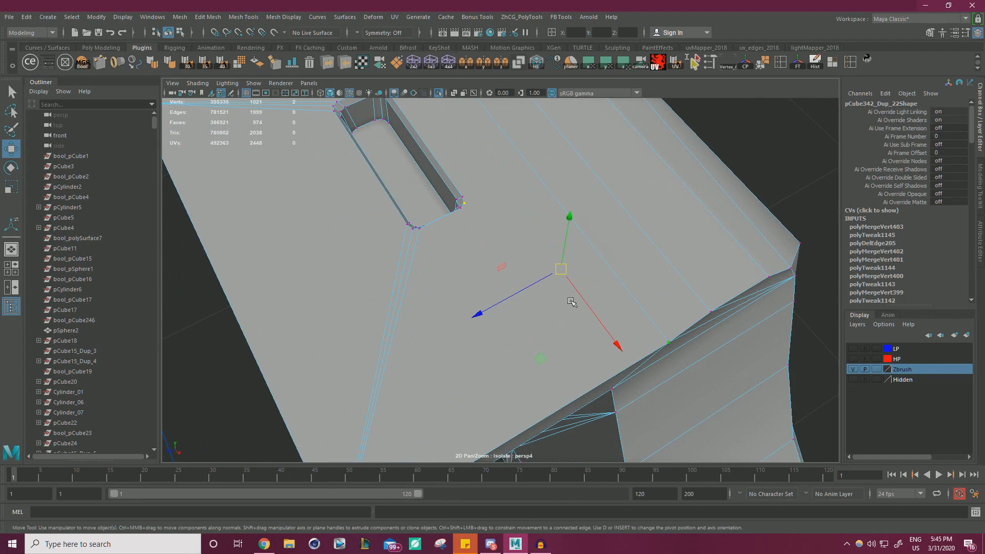
key(ctrl+shift+x)
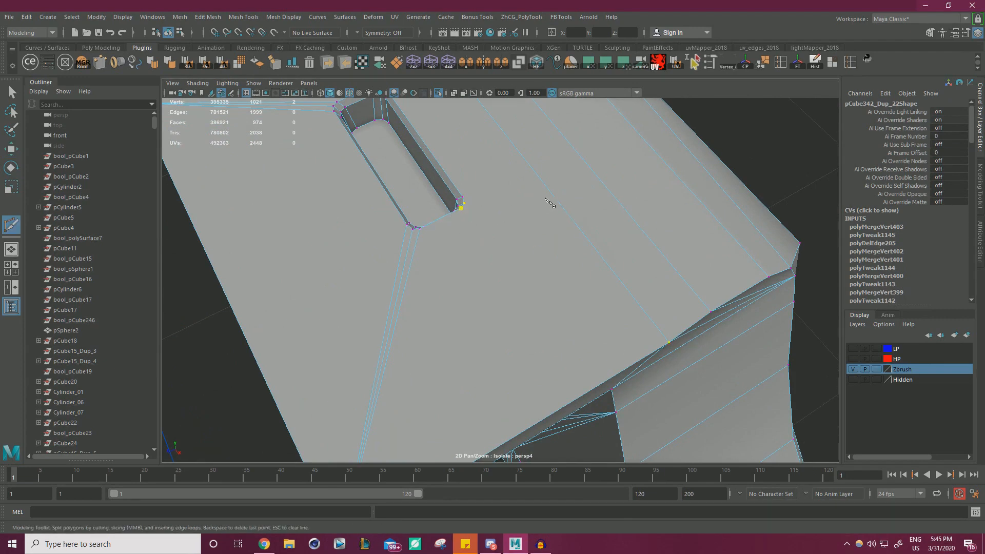
right_click(550, 325)
click(464, 203)
Cut an edge from the slot's opposite corner to the vertex on the panel's other side edge and return to object mode
alt+drag(506, 268, 375, 288)
alt+right_drag(375, 288, 544, 302)
alt+drag(541, 298, 399, 300)
alt+right_drag(398, 299, 395, 237)
alt+middle_drag(394, 237, 379, 261)
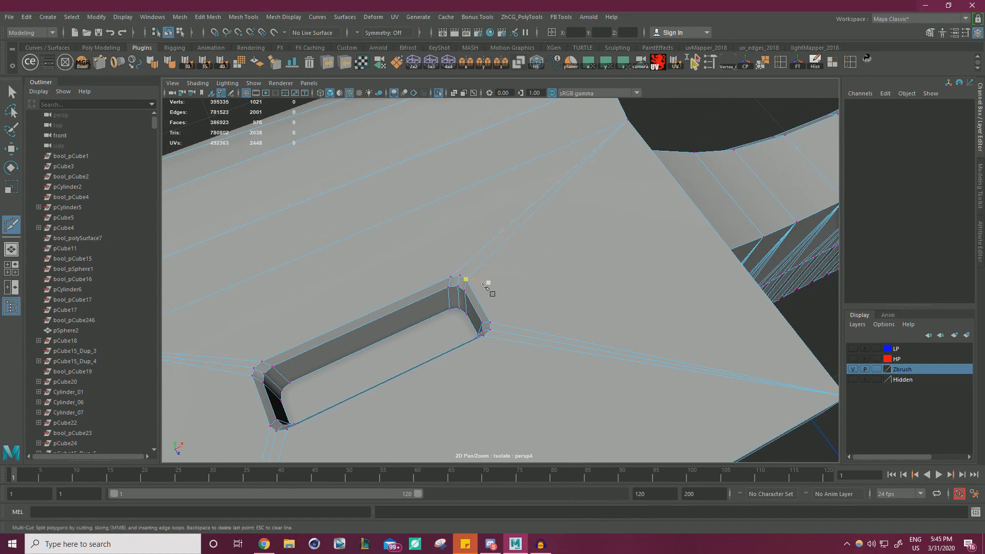
alt+right_drag(484, 284, 503, 294)
alt+right_drag(598, 268, 488, 240)
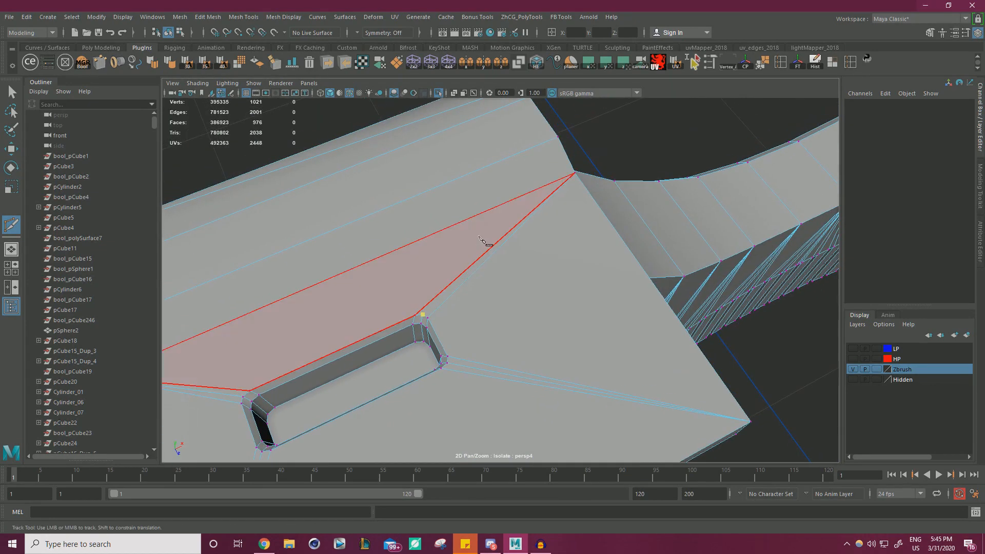
alt+middle_drag(492, 250, 499, 249)
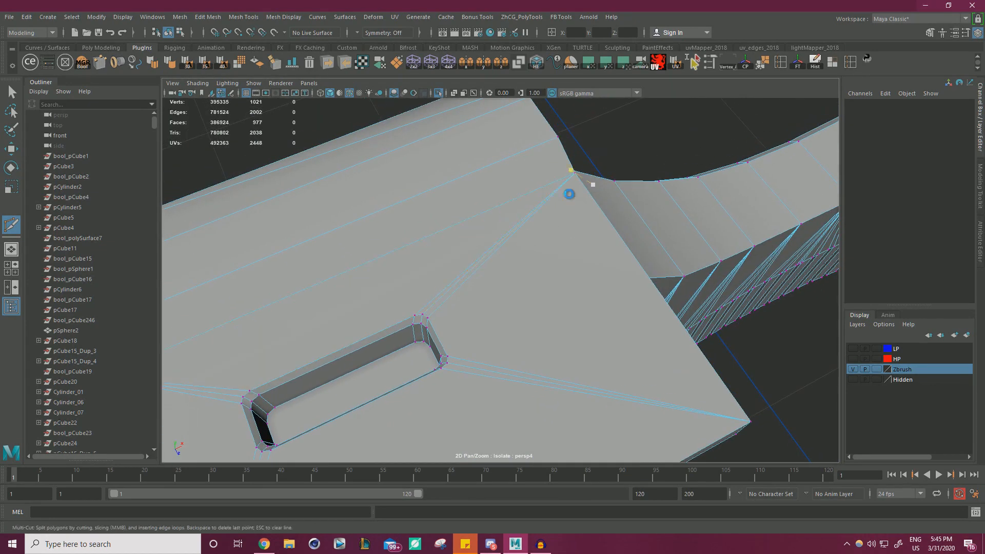
key(w)
right_drag(518, 198, 568, 182)
click(666, 141)
Select the round recess's floor and wall faces without the surrounding panel faces and delete them to leave an open hole
alt+right_drag(667, 141, 429, 200)
alt+drag(429, 200, 562, 198)
alt+middle_drag(563, 198, 459, 200)
alt+right_drag(460, 200, 564, 236)
alt+drag(564, 236, 565, 205)
alt+right_drag(565, 205, 595, 216)
alt+middle_drag(595, 215, 638, 290)
alt+drag(638, 291, 554, 265)
alt+middle_drag(554, 265, 573, 269)
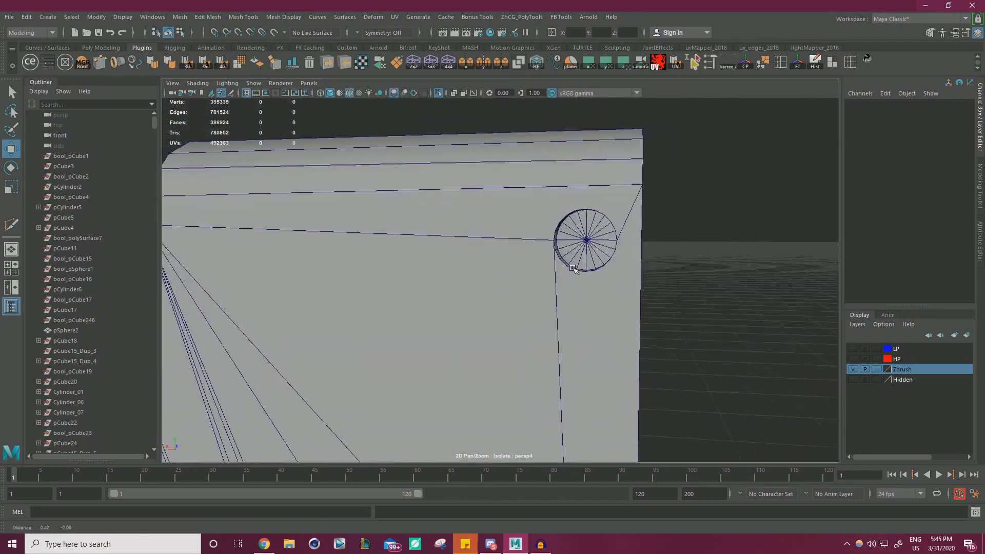
alt+drag(573, 268, 534, 254)
alt+right_drag(534, 254, 588, 290)
click(489, 181)
right_drag(488, 180, 486, 200)
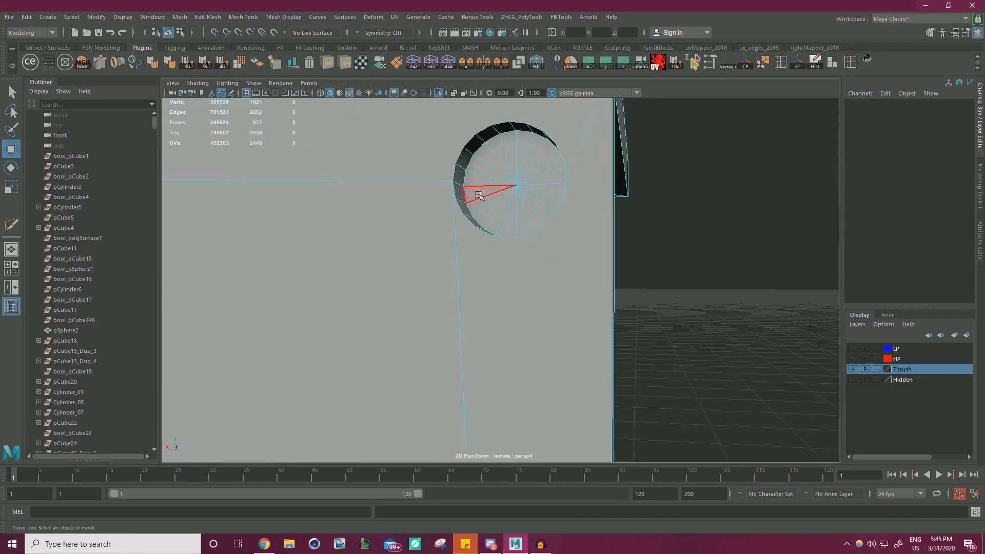
click(479, 196)
key(shift+period)
key(shift+period)
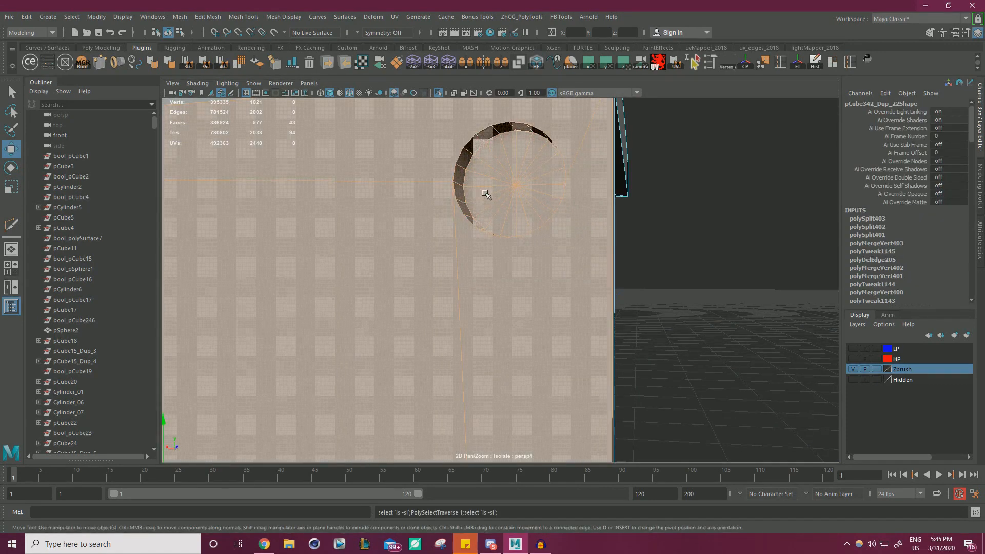
alt+right_drag(667, 288, 592, 304)
ctrl+drag(623, 341, 474, 368)
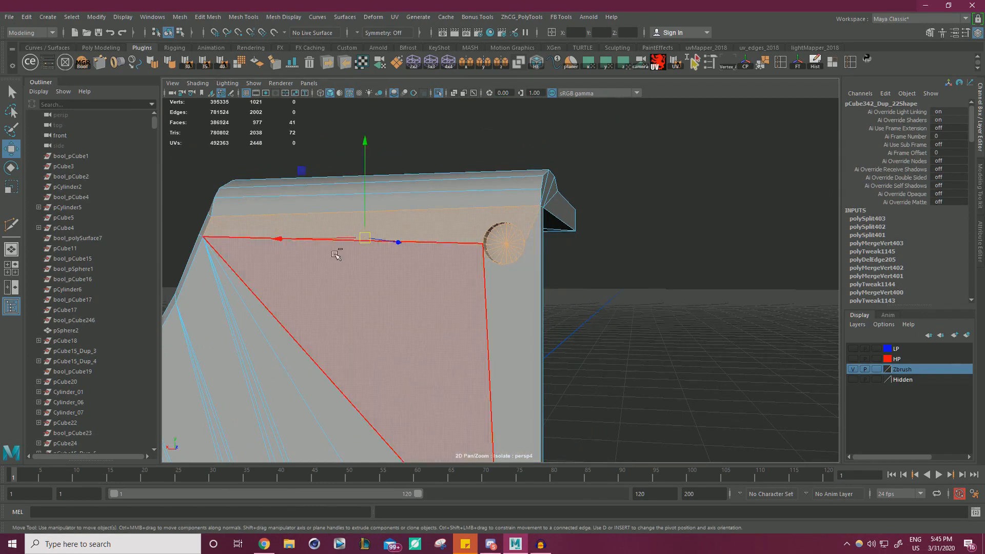
ctrl+drag(246, 124, 324, 250)
key(Delete)
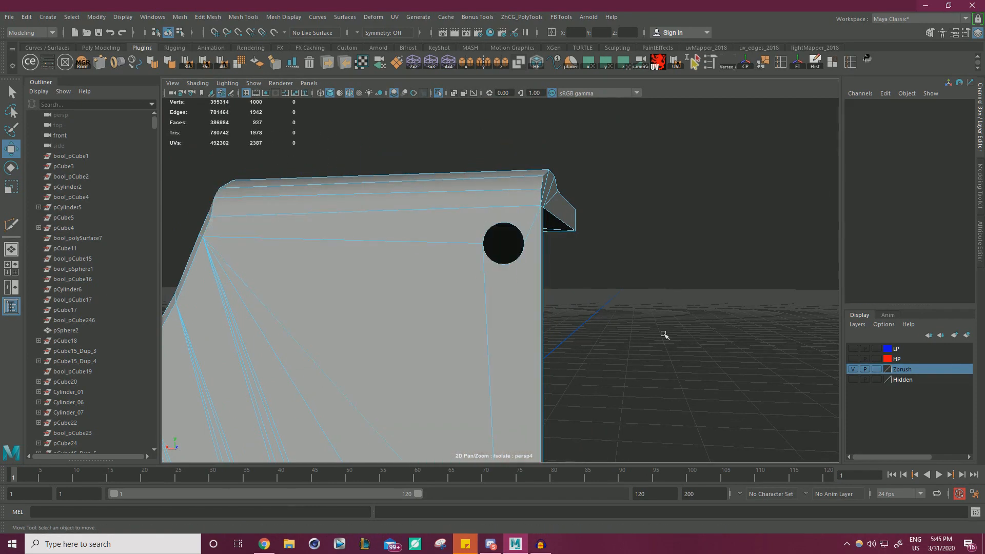
Try to move one edge of the round hole's rim along X
scroll(528, 266, up, 3)
right_drag(522, 248, 515, 205)
click(524, 257)
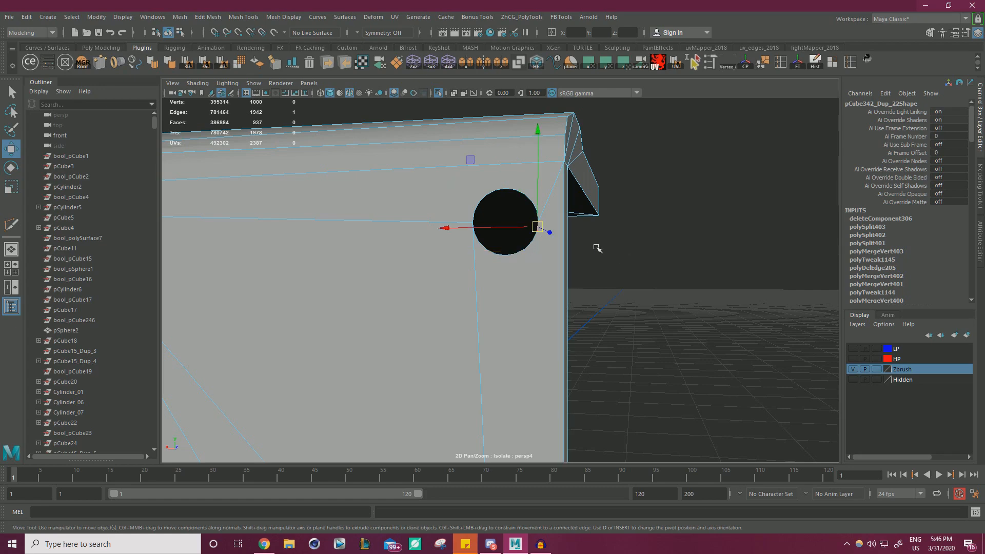
alt+right_drag(598, 249, 559, 252)
alt+drag(560, 252, 596, 267)
alt+right_drag(596, 267, 673, 333)
drag(510, 261, 496, 261)
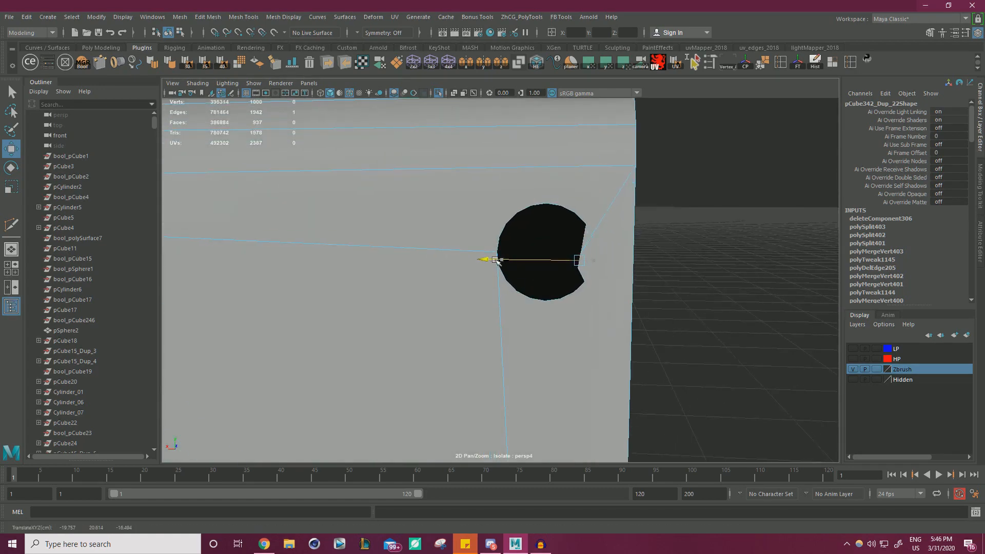
alt+right_drag(583, 285, 658, 304)
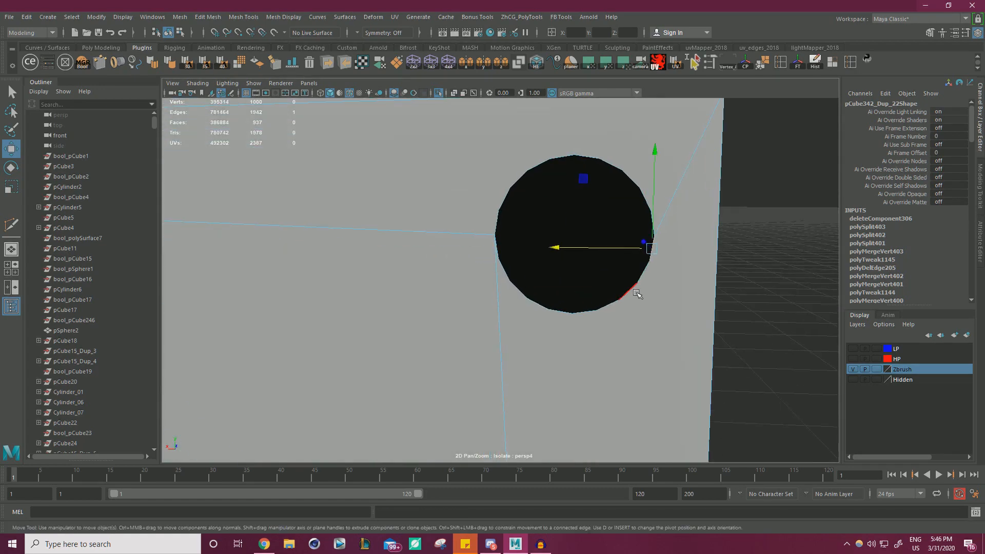
Select the round hole's rim edges without the surrounding panel edges and merge them to their centre
click(737, 296)
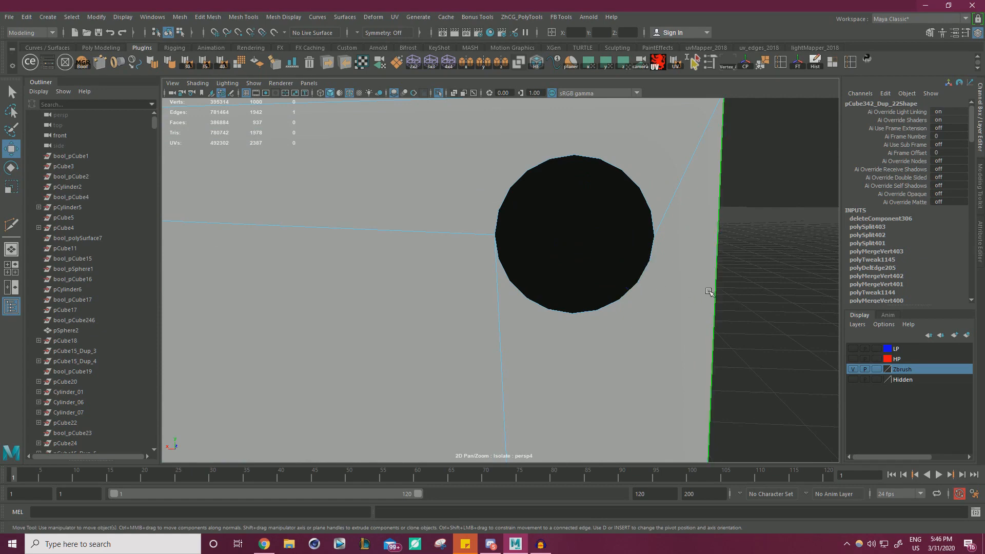
alt+right_drag(723, 287, 480, 277)
alt+drag(642, 280, 633, 308)
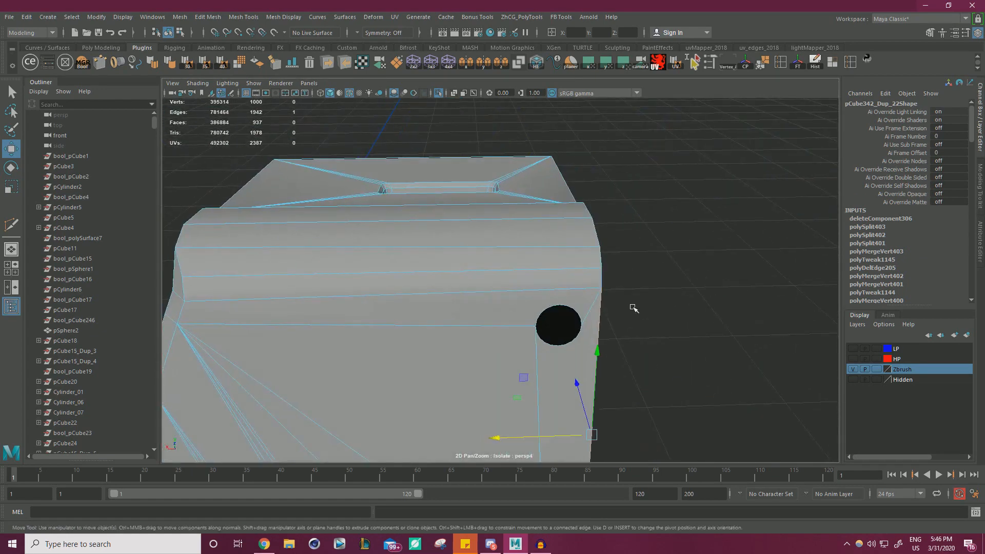
alt+right_drag(670, 308, 650, 238)
alt+drag(651, 238, 713, 233)
drag(823, 274, 684, 153)
mouse_move(802, 313)
alt+mouse_down()
mouse_move(662, 313)
mouse_move(816, 303)
mouse_move(797, 300)
alt+mouse_up()
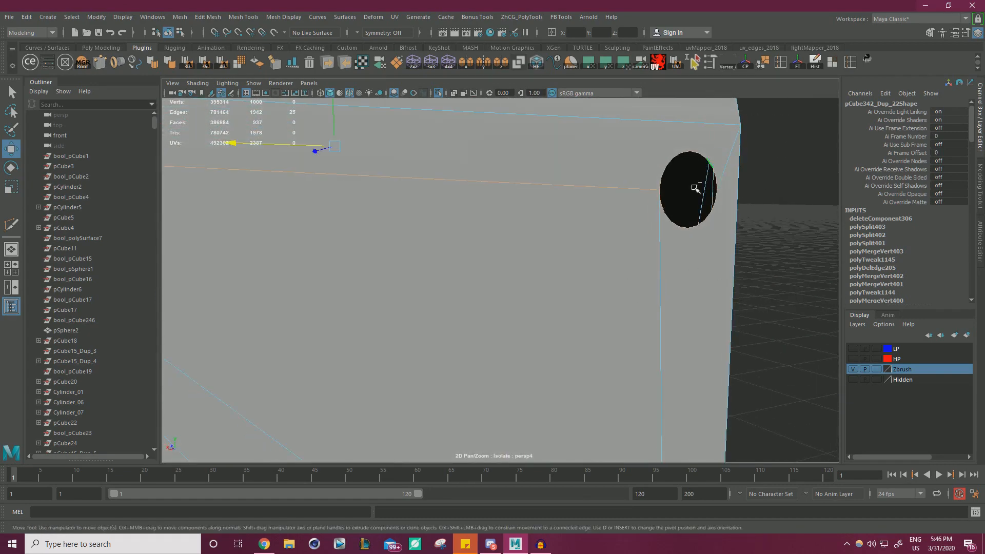
alt+right_drag(636, 220, 420, 214)
alt+drag(421, 213, 421, 142)
alt+drag(469, 194, 610, 249)
ctrl+click(415, 225)
alt+right_drag(610, 249, 723, 272)
alt+drag(723, 272, 738, 291)
alt+middle_drag(738, 290, 648, 274)
alt+right_drag(648, 274, 754, 285)
shift+right_drag(676, 260, 666, 207)
Snap the hole's merged vertex onto the nearby side corner, and the loose vertex near the panel's lower corner onto that corner
right_drag(546, 249, 483, 229)
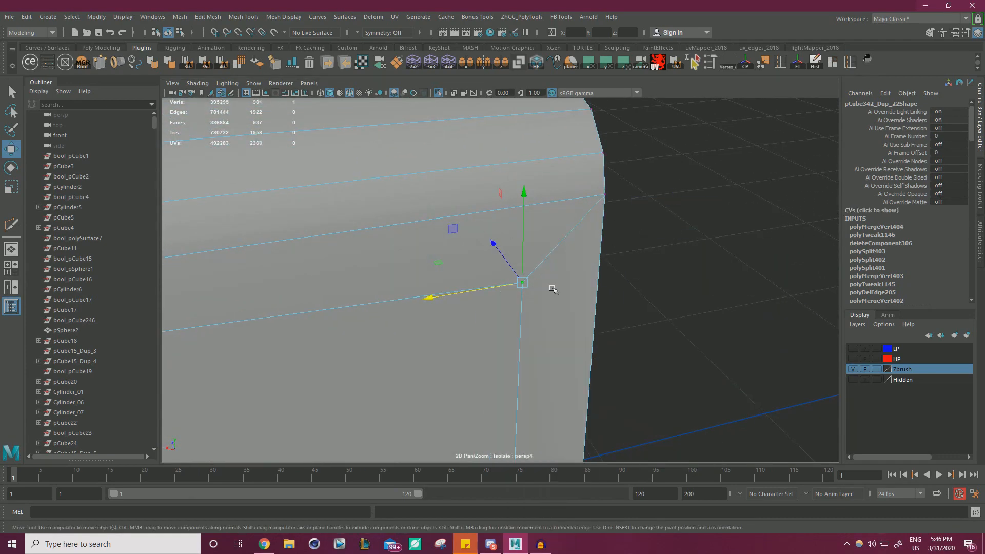
drag(534, 292, 601, 201)
alt+right_drag(619, 225, 503, 221)
alt+drag(503, 222, 536, 226)
alt+right_drag(536, 226, 509, 234)
alt+middle_drag(508, 234, 557, 226)
alt+right_drag(557, 226, 592, 232)
alt+middle_drag(591, 232, 497, 205)
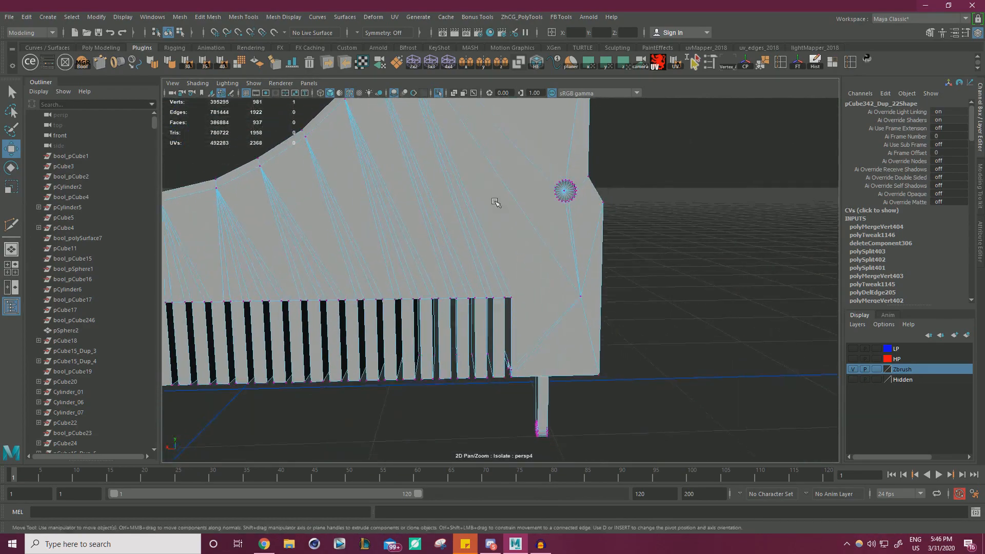
alt+right_drag(497, 204, 606, 256)
drag(634, 314, 691, 306)
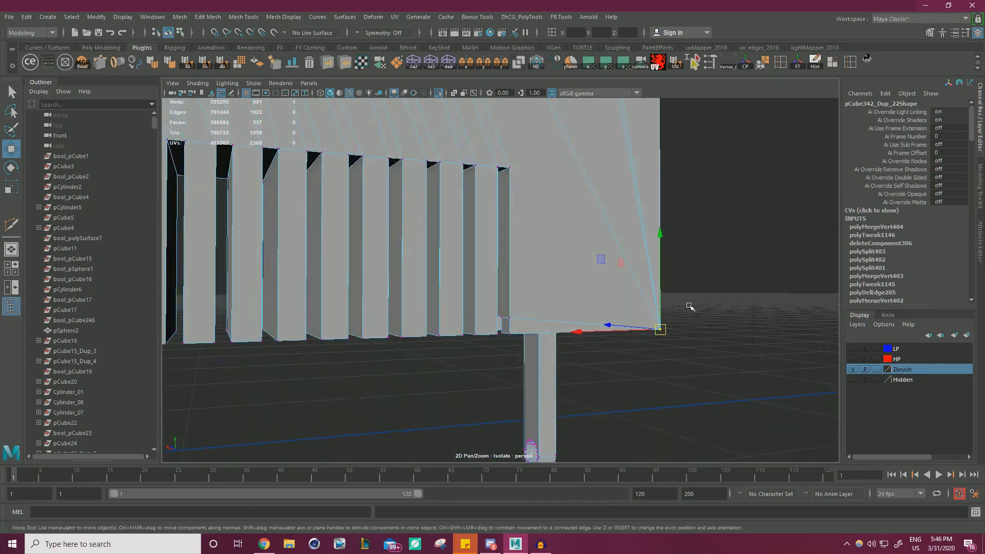
Try to move the vertex at the last slot's lower corner upward along Y
alt+right_drag(544, 328, 586, 334)
alt+drag(586, 334, 522, 211)
key(ctrl+z)
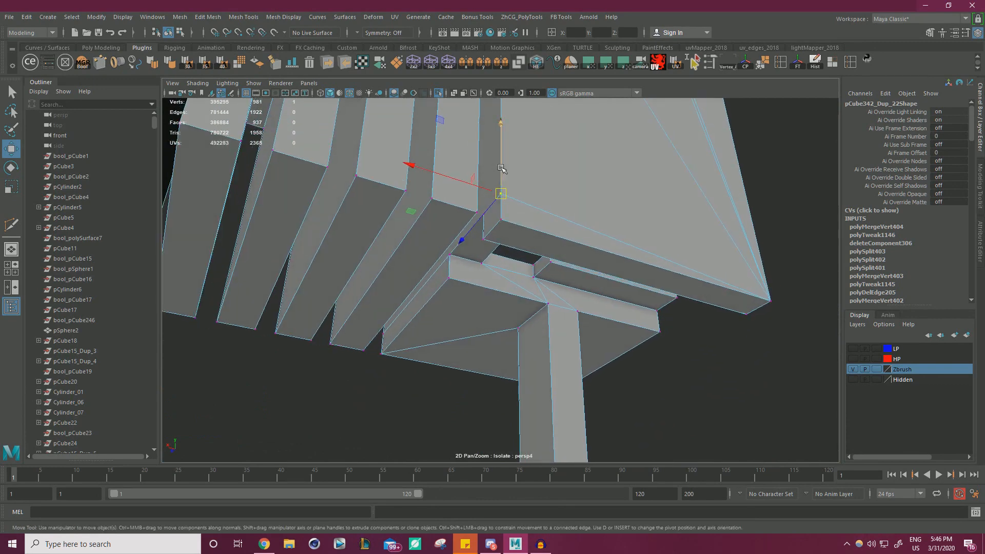
drag(502, 169, 507, 149)
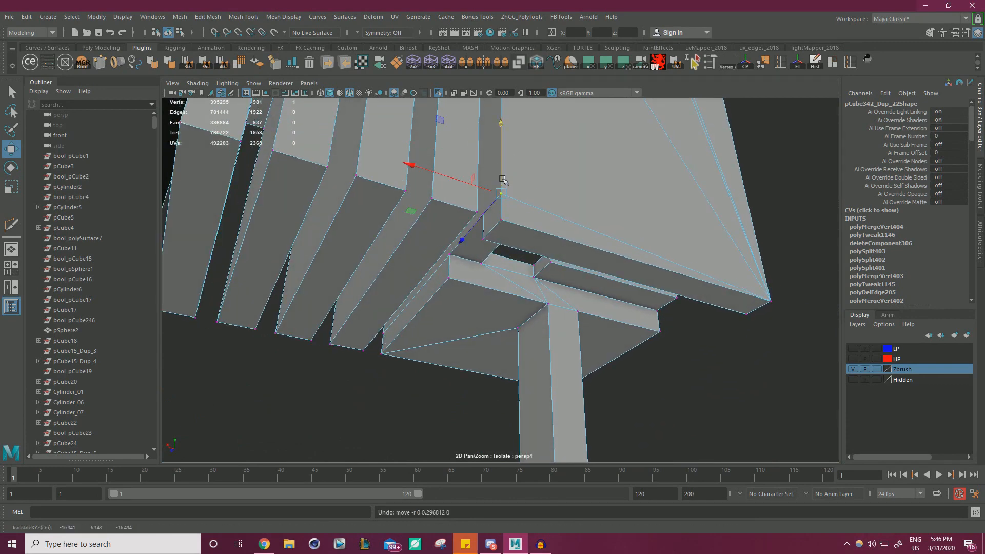
drag(502, 179, 501, 168)
key(ctrl+z)
Select the floor and wall faces of the round recess beside the slotted panel's angled side edge and delete them, leaving out surrounding faces
alt+right_drag(669, 222, 533, 197)
alt+drag(533, 197, 488, 221)
alt+right_drag(488, 221, 457, 213)
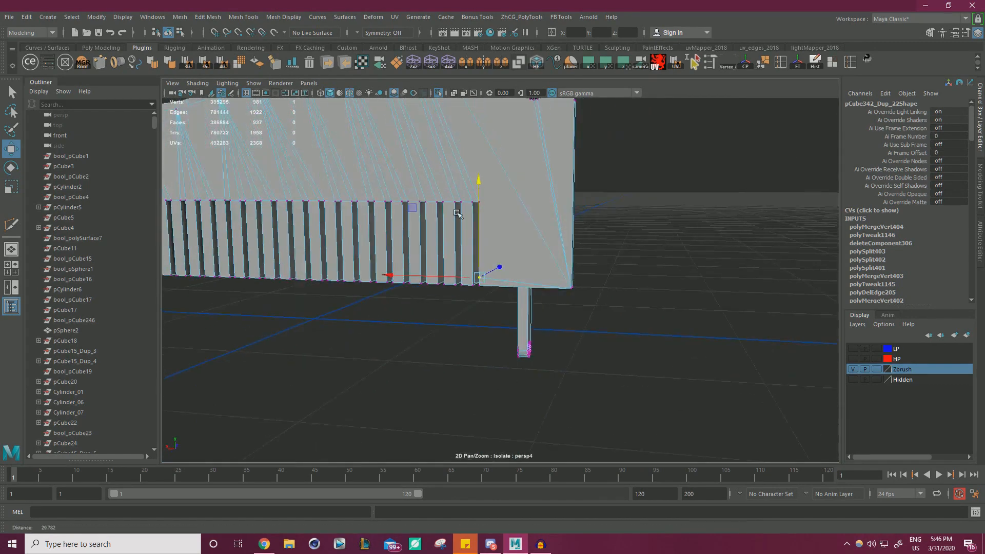
alt+middle_drag(569, 163, 583, 328)
alt+right_drag(583, 329, 460, 319)
alt+drag(460, 319, 504, 312)
alt+right_drag(503, 312, 643, 304)
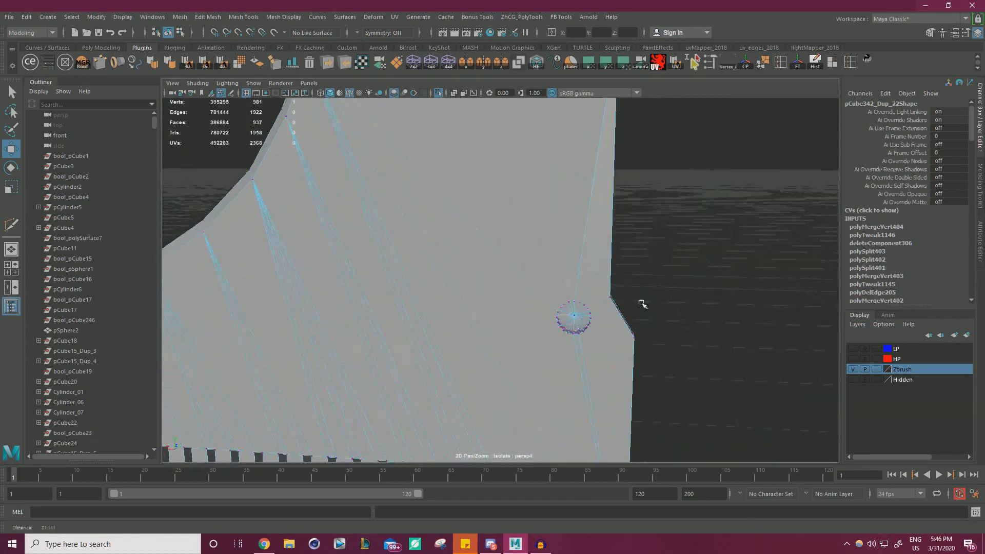
alt+middle_drag(642, 304, 598, 235)
alt+right_drag(598, 235, 710, 286)
alt+drag(711, 286, 574, 288)
alt+right_drag(574, 288, 646, 295)
right_drag(496, 233, 497, 255)
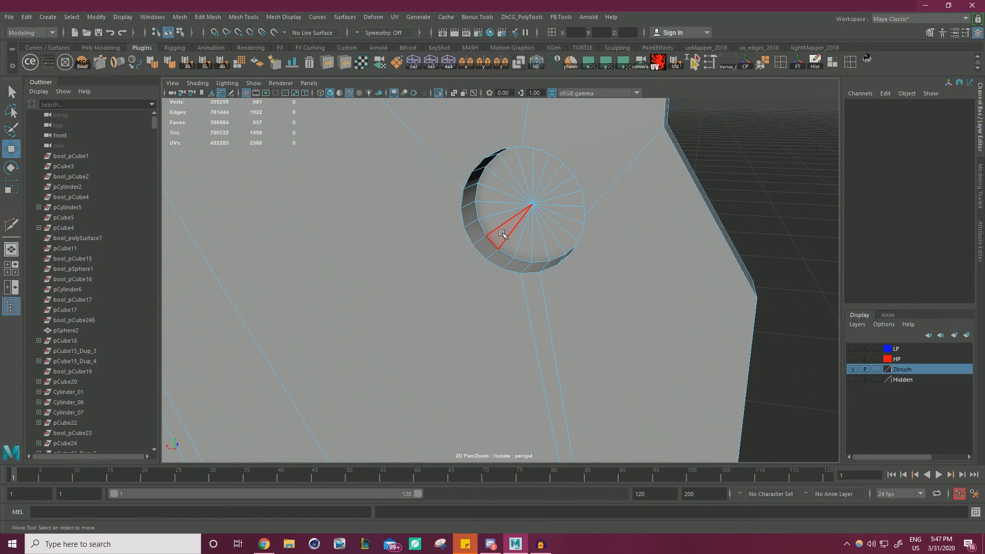
click(503, 234)
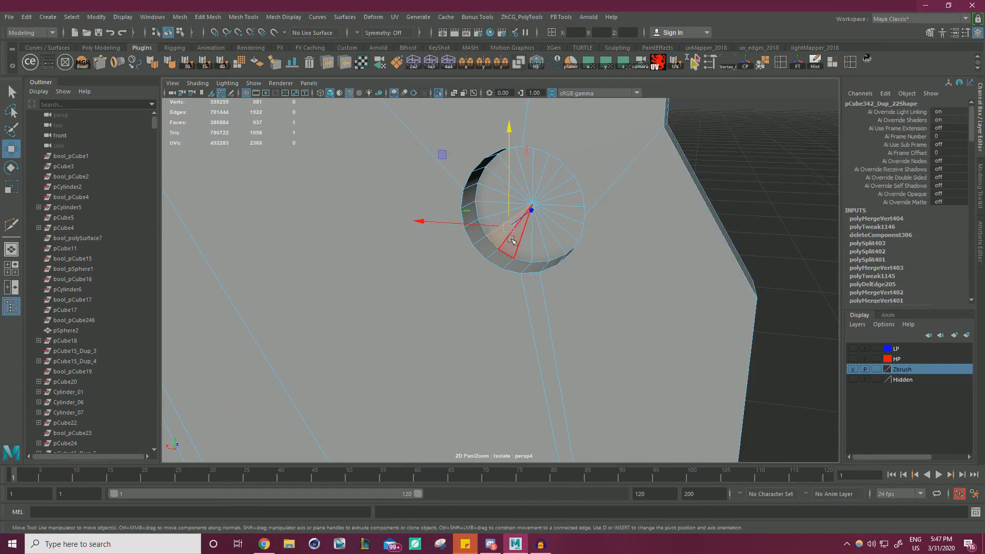
key(shift+period)
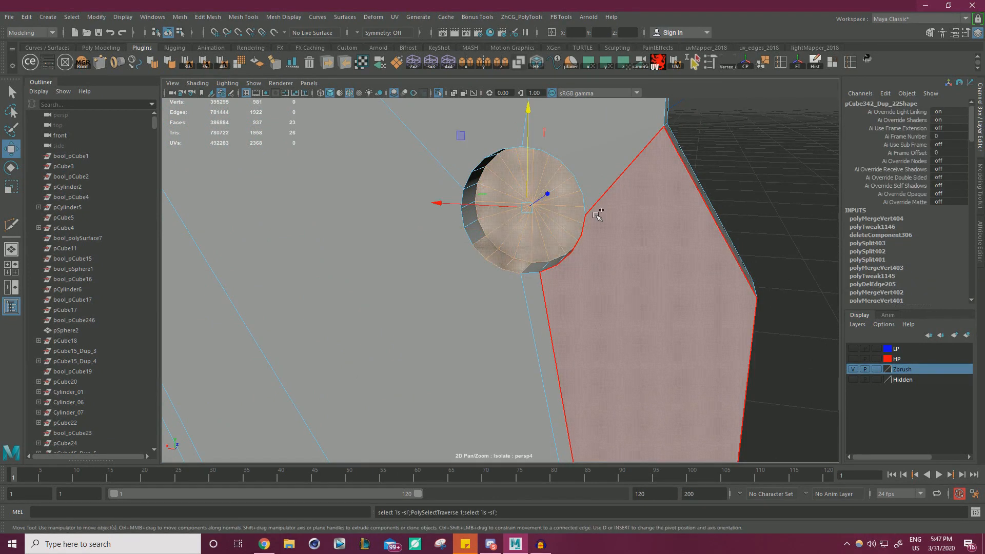
key(shift+period)
alt+right_drag(734, 236, 488, 238)
alt+drag(488, 237, 569, 265)
ctrl+drag(654, 347, 498, 378)
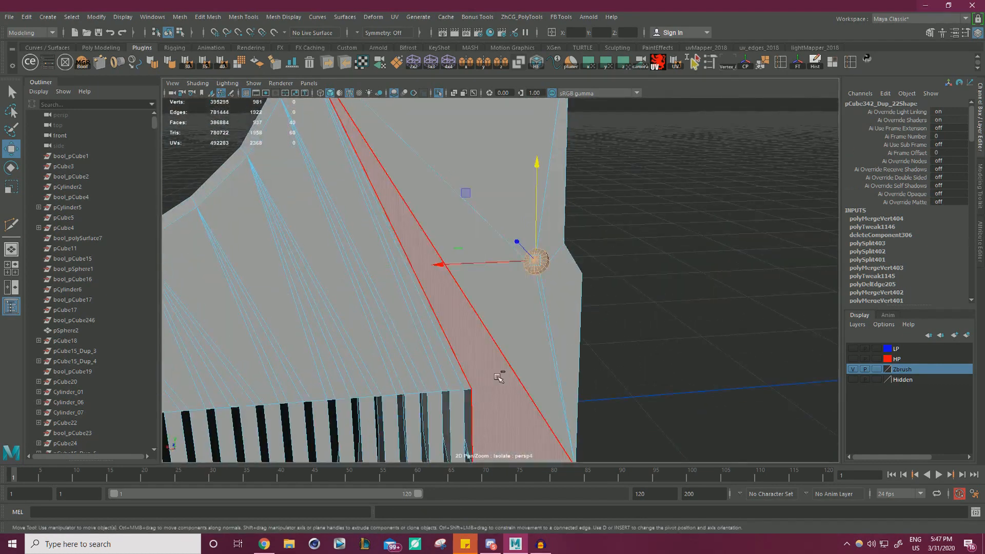
alt+right_drag(609, 251, 685, 221)
alt+middle_drag(649, 218, 585, 241)
alt+right_drag(585, 241, 704, 245)
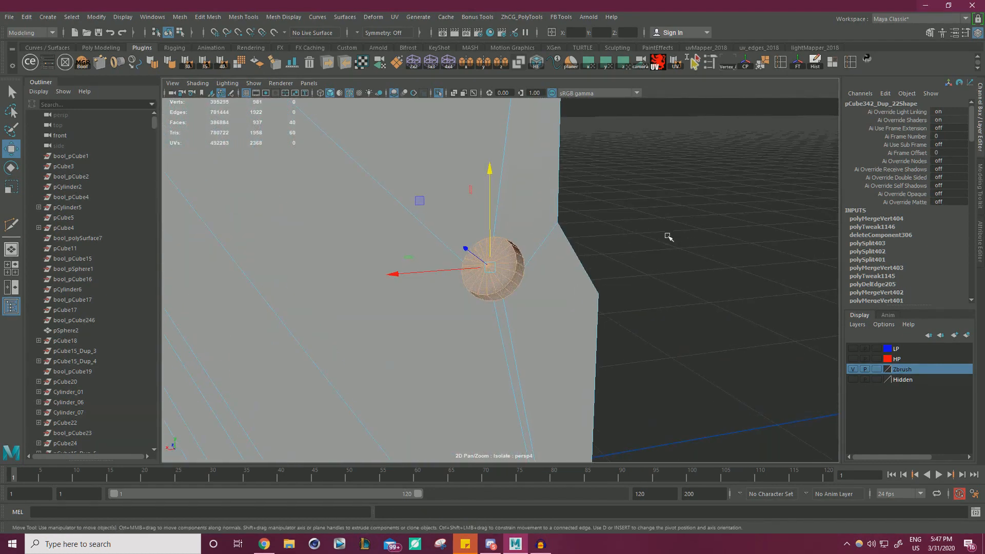
key(Delete)
Try to select the rim edges of the newly opened hole
right_drag(543, 207, 543, 179)
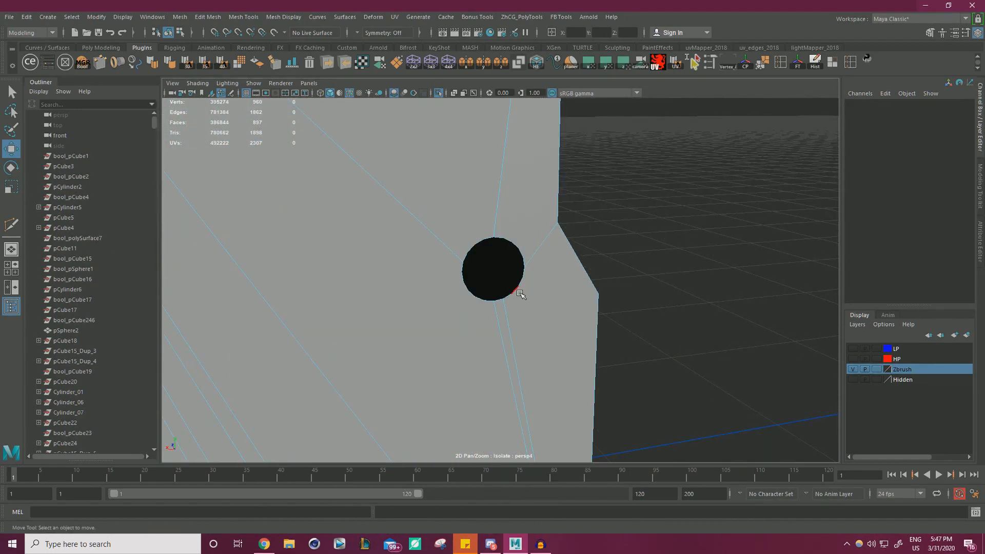
click(519, 292)
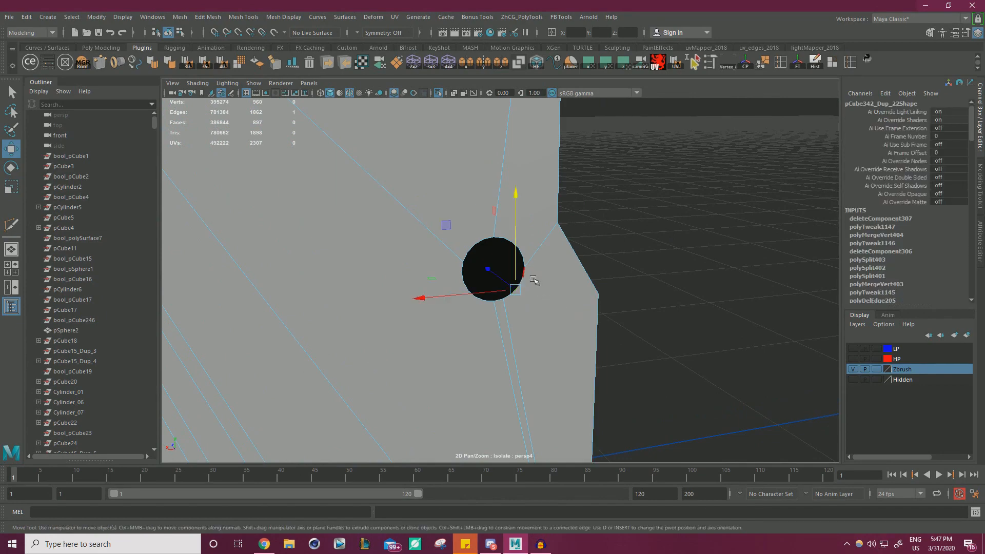
click(537, 282)
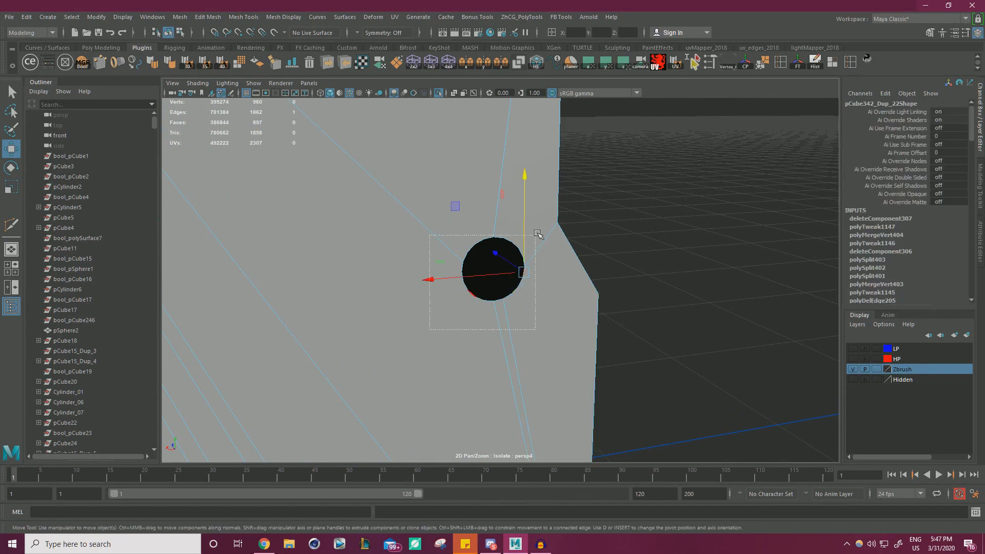
drag(536, 234, 539, 231)
Return the panel to object mode and delete the construction history of all objects in the scene
alt+drag(652, 353, 630, 353)
right_drag(498, 170, 533, 146)
click(614, 171)
drag(614, 172, 506, 244)
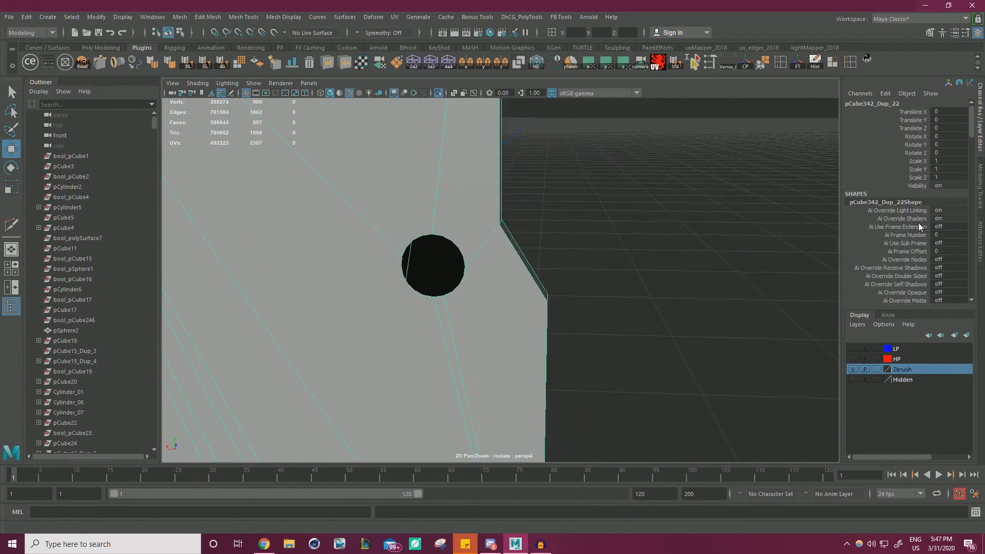
click(583, 205)
drag(584, 205, 436, 295)
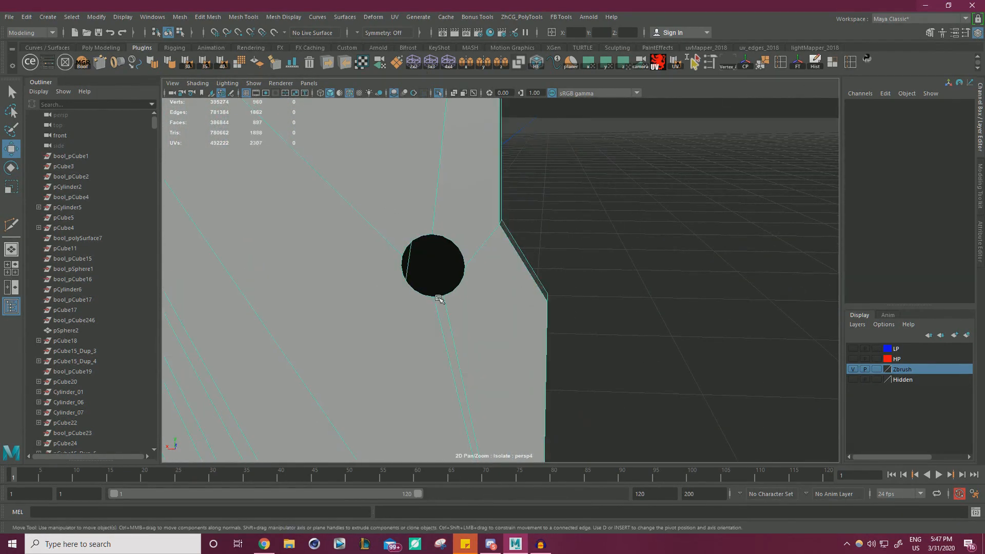
click(30, 19)
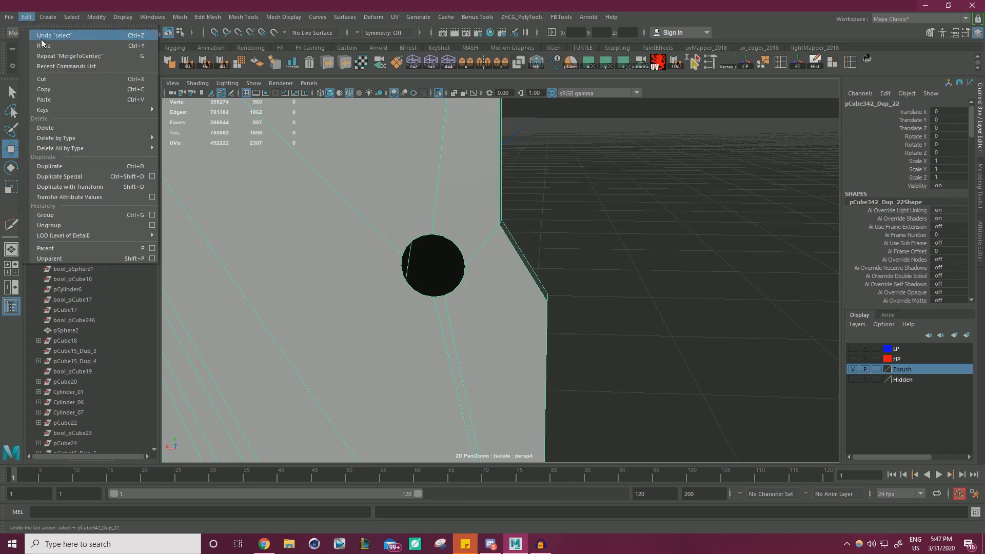
mouse_move(76, 149)
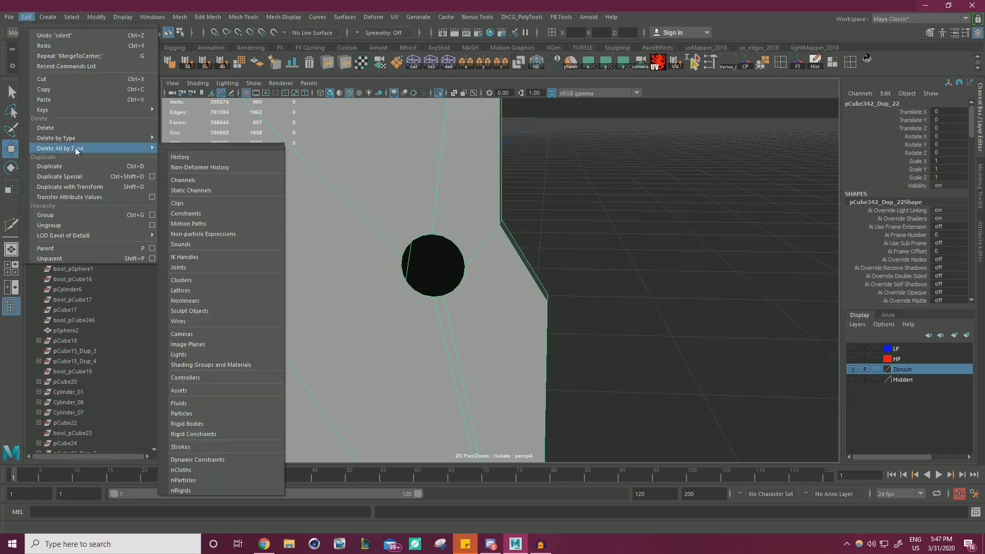
click(192, 158)
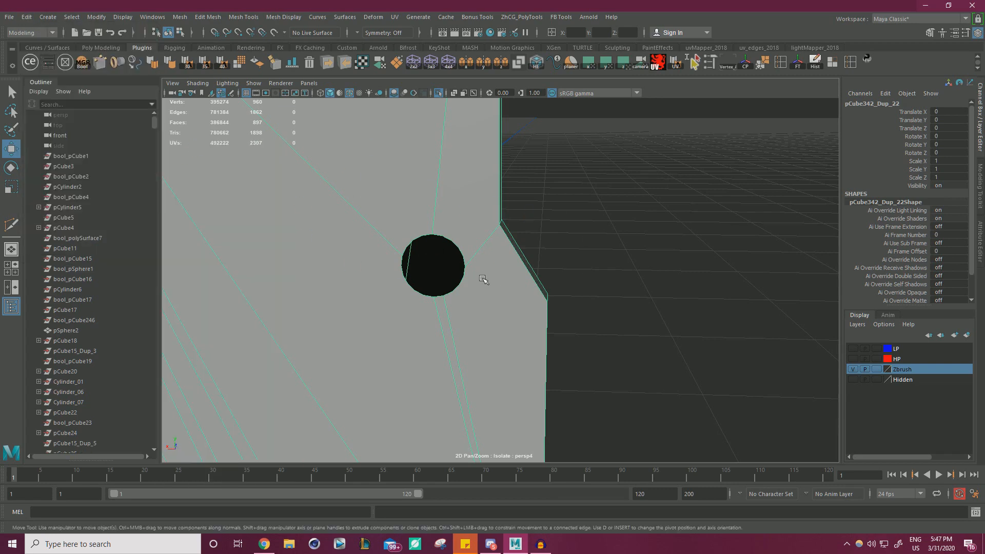
Select only the rim edges of the open hole beside the angled side edge and merge them to their centre
click(669, 246)
click(464, 218)
right_drag(453, 205, 453, 176)
double_click(458, 247)
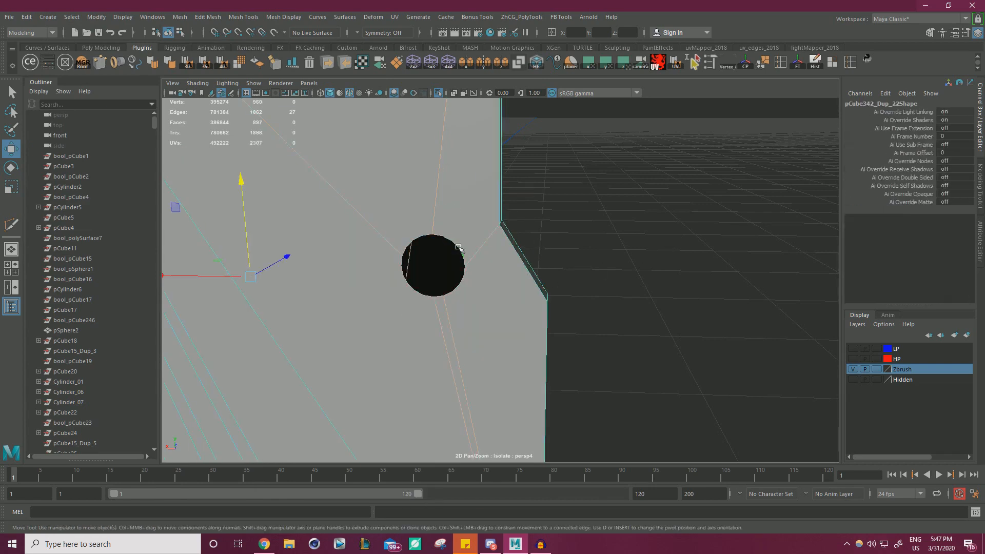
click(458, 248)
click(448, 236)
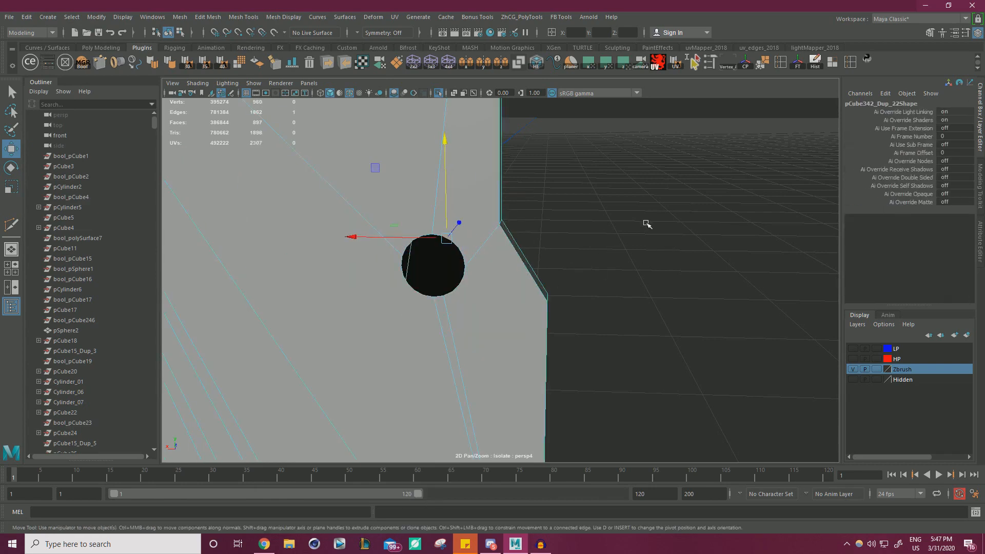
alt+drag(647, 225, 550, 239)
scroll(549, 240, up, 2)
drag(540, 184, 541, 184)
mouse_move(713, 333)
alt+mouse_down()
mouse_move(595, 324)
mouse_move(704, 325)
alt+mouse_up()
ctrl+drag(598, 134, 529, 203)
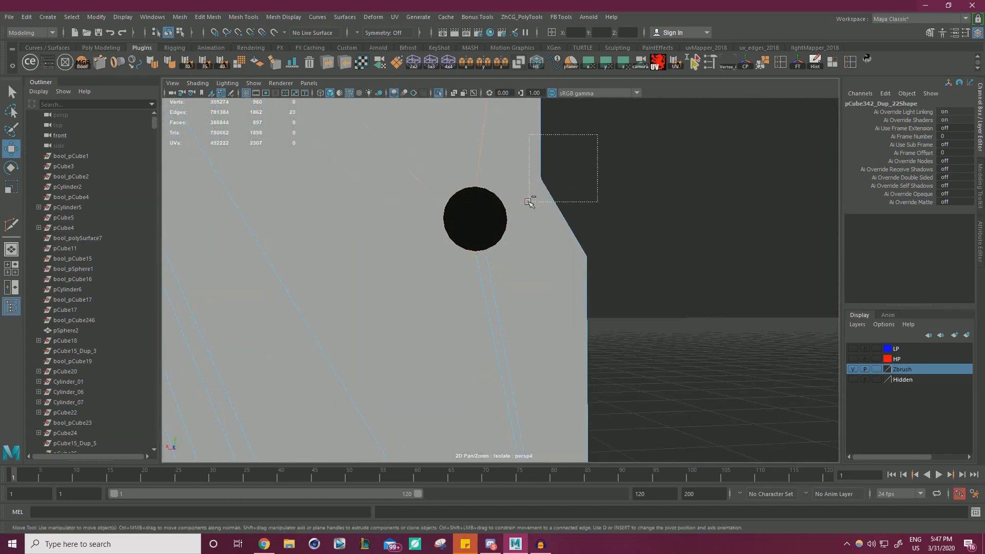
alt+drag(627, 209, 603, 235)
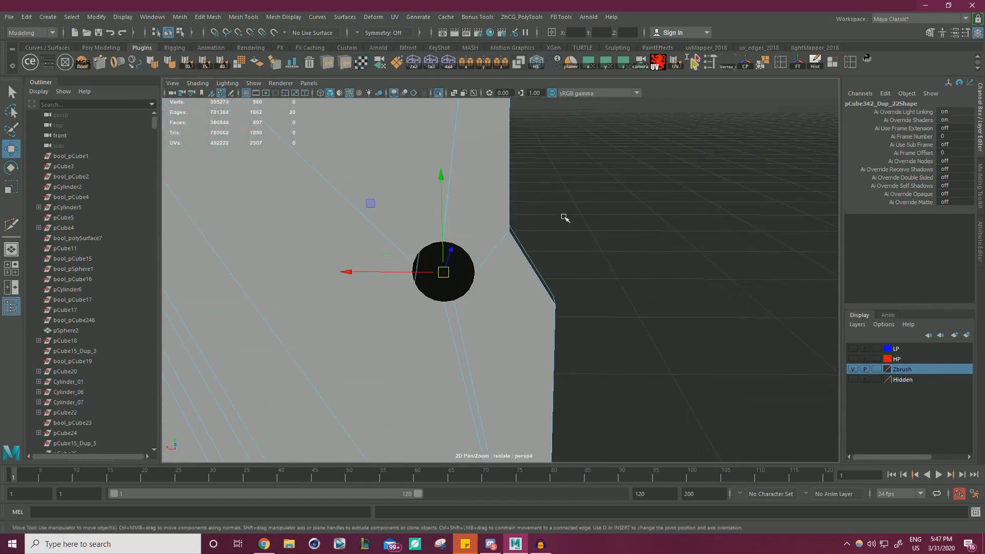
shift+right_drag(565, 216, 556, 161)
Snap the merged vertex onto the panel's angled side corner and merge the overlapping vertices around this end of the panel
right_drag(481, 242, 466, 277)
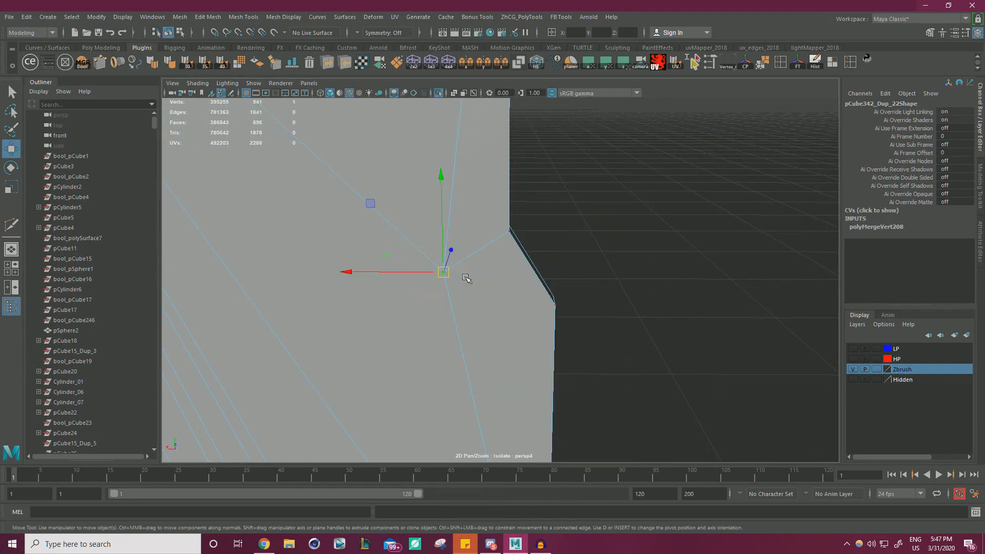
key(v)
drag(444, 272, 498, 241)
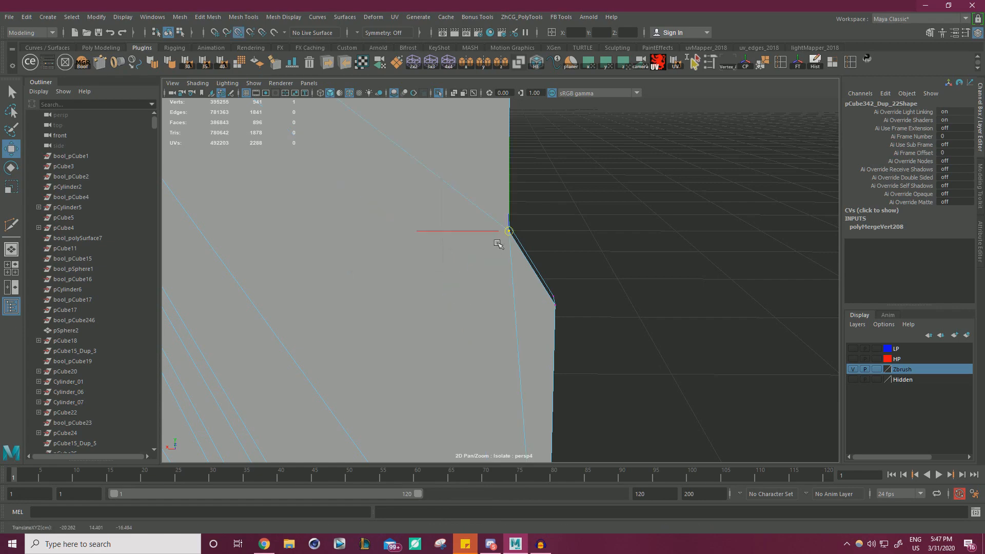
scroll(523, 223, down, 6)
alt+middle_drag(481, 248, 477, 205)
drag(640, 385, 404, 210)
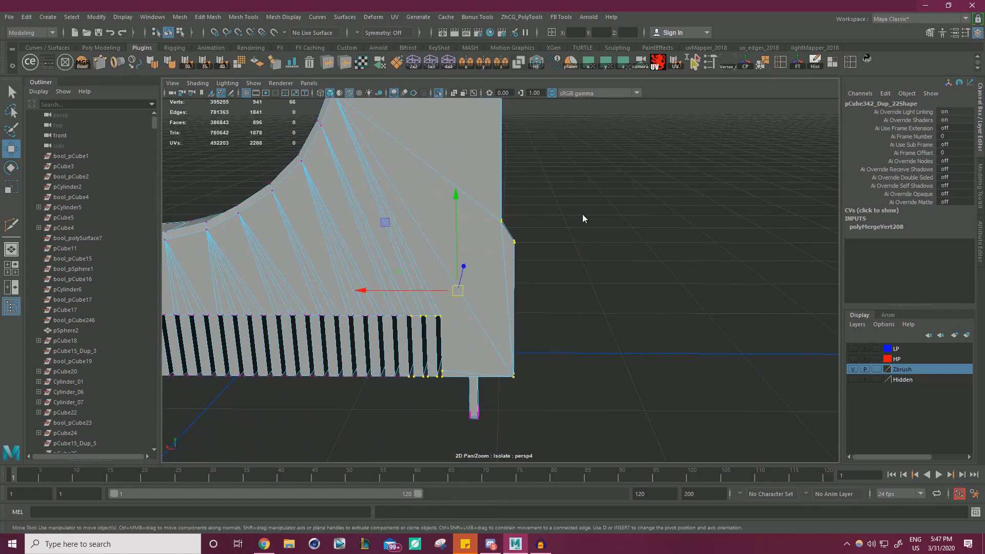
shift+right_drag(583, 217, 618, 167)
Select the floor and wall faces of the round recess beside the panel's opposite angled side edge and delete them
scroll(565, 177, down, 6)
alt+middle_drag(365, 203, 739, 244)
scroll(502, 192, up, 2)
scroll(636, 230, up, 4)
scroll(508, 241, up, 8)
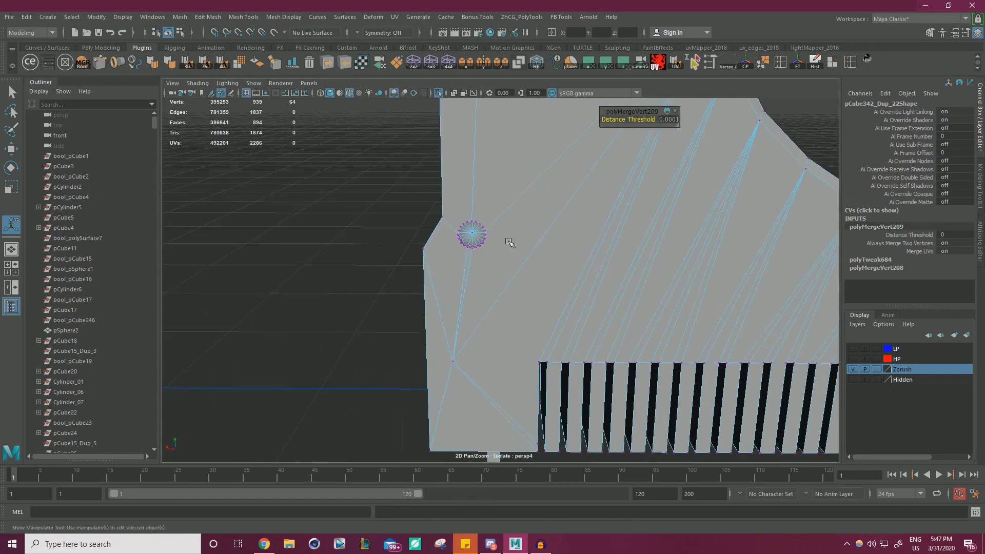
right_drag(445, 250, 443, 269)
key(q)
scroll(542, 278, up, 5)
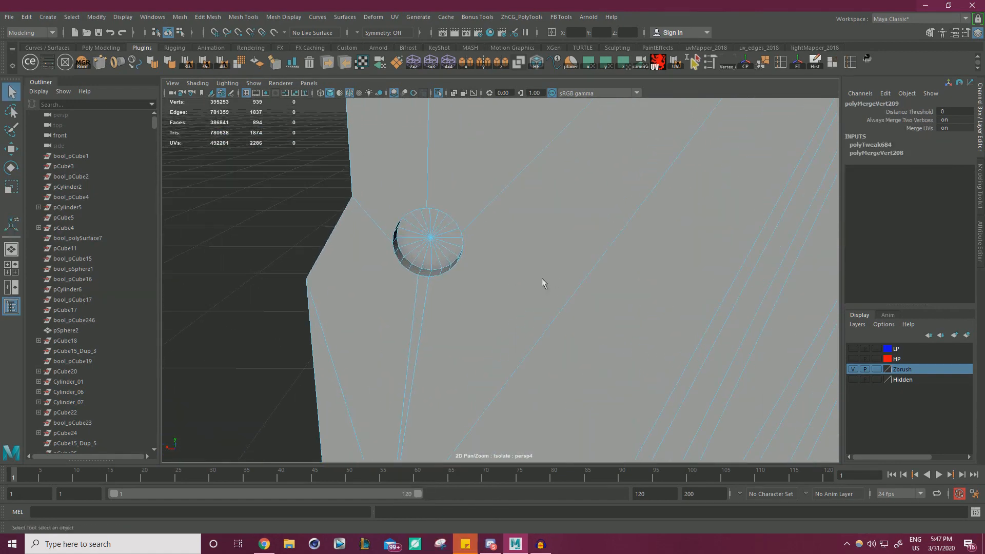
scroll(542, 278, down, 4)
scroll(470, 263, up, 5)
alt+middle_drag(470, 263, 542, 265)
scroll(541, 263, up, 6)
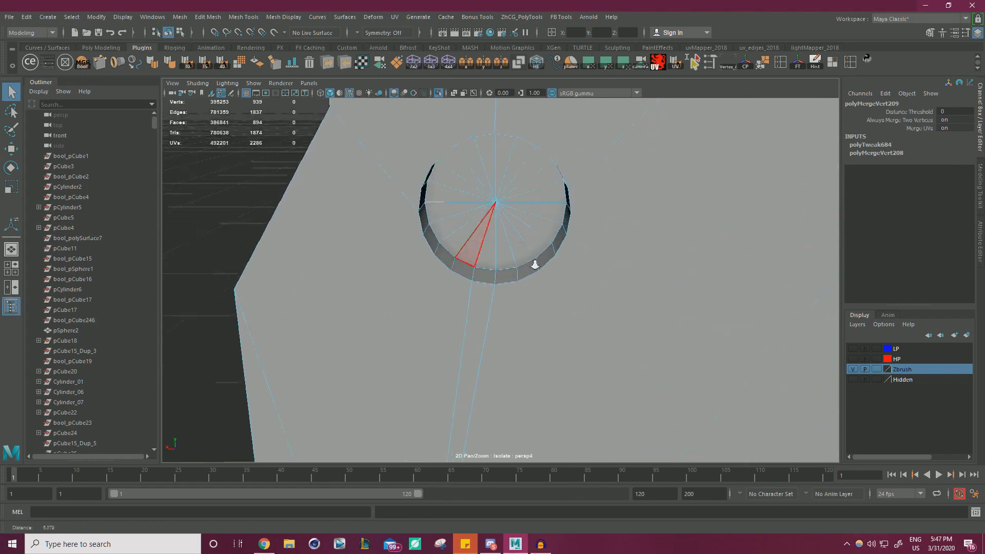
click(484, 237)
key(shift+period)
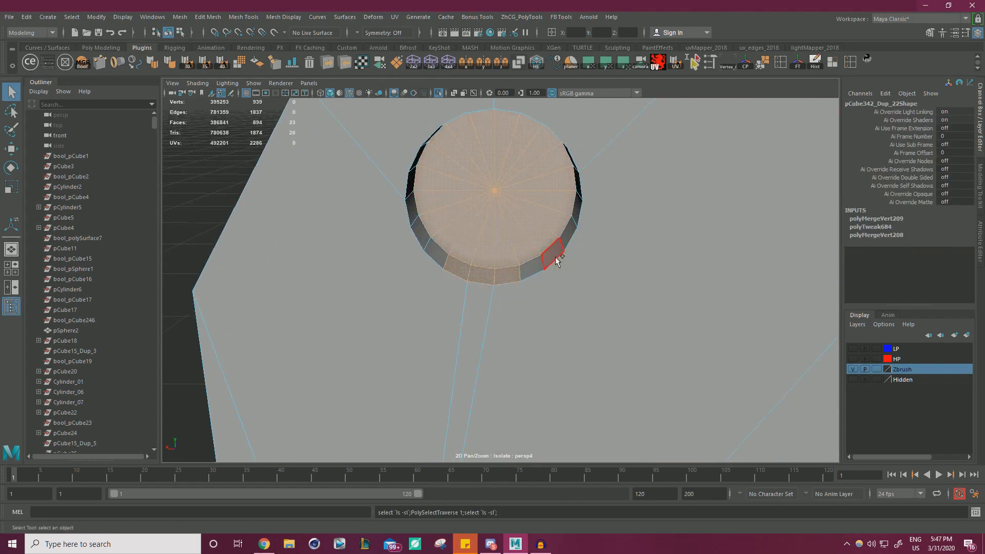
key(shift+period)
scroll(408, 226, down, 6)
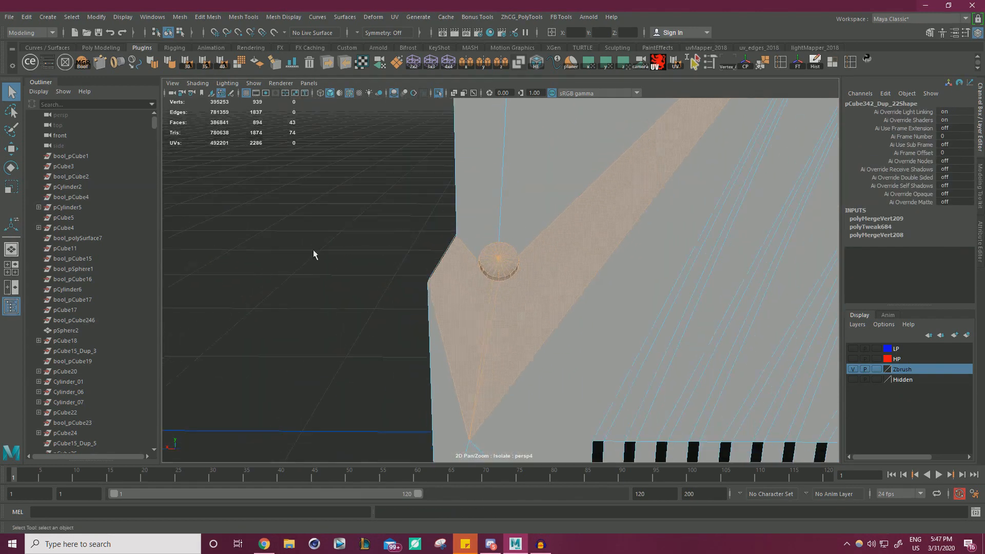
ctrl+drag(562, 314, 480, 329)
key(Delete)
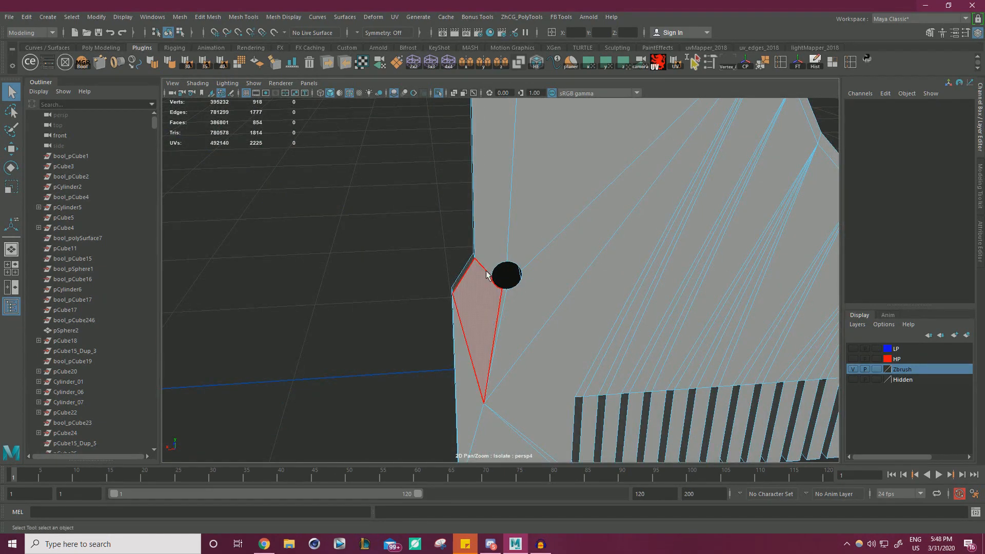
Select only the rim edges of the open hole beside this angled side edge and merge them to their centre
scroll(590, 299, up, 5)
right_drag(597, 248, 598, 291)
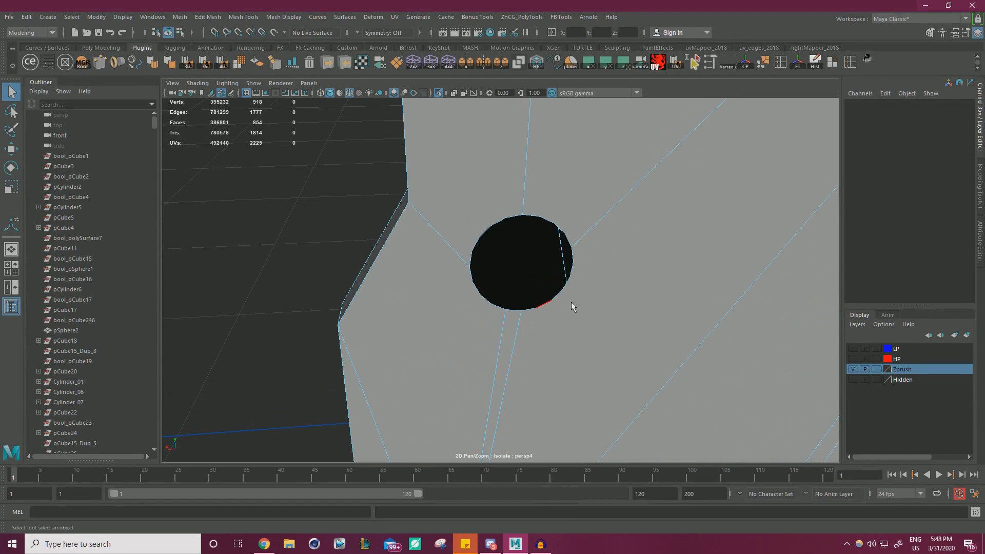
click(571, 305)
alt+drag(576, 302, 571, 266)
key(w)
drag(397, 335, 484, 236)
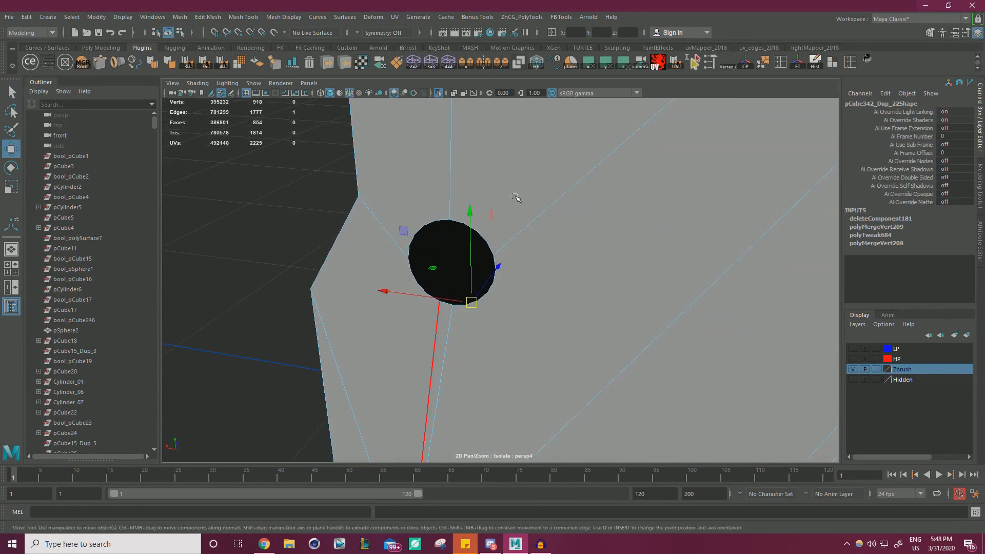
ctrl+drag(396, 370, 488, 349)
ctrl+drag(660, 303, 596, 139)
ctrl+drag(488, 192, 411, 154)
ctrl+drag(258, 302, 365, 160)
alt+drag(472, 208, 351, 206)
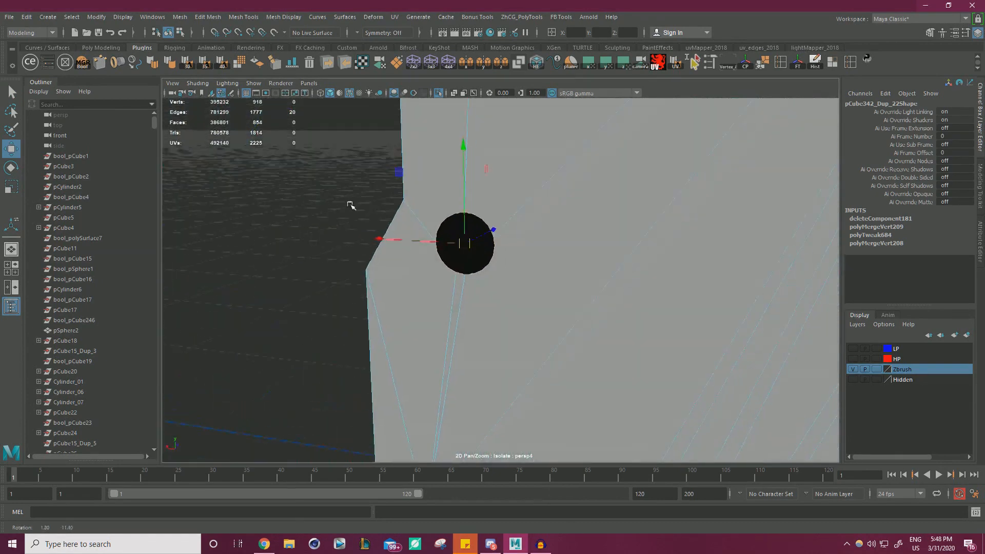
shift+right_drag(254, 199, 303, 159)
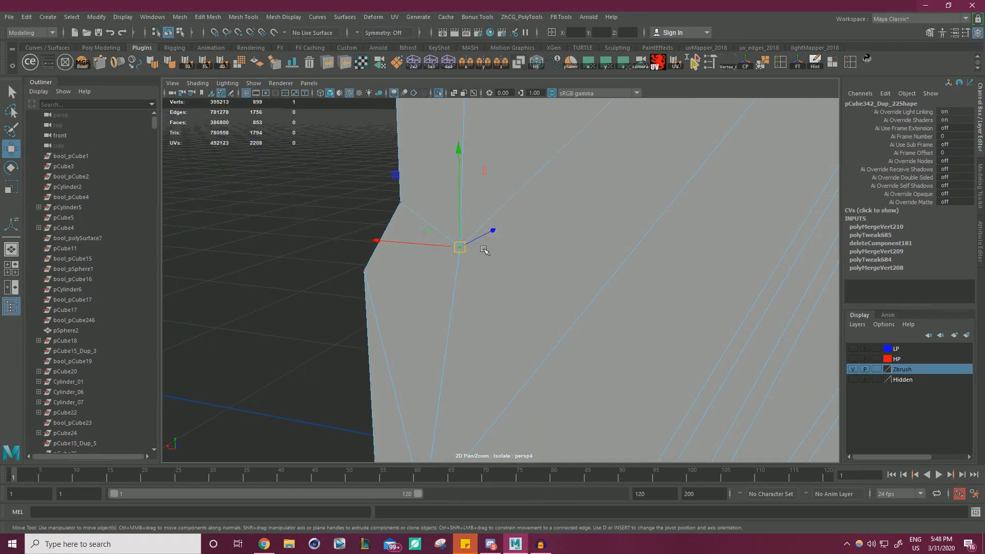
Snap the vertex left by the collapsed hole onto the upper corner of the panel's angled side edge
drag(459, 251, 402, 205)
scroll(330, 253, down, 5)
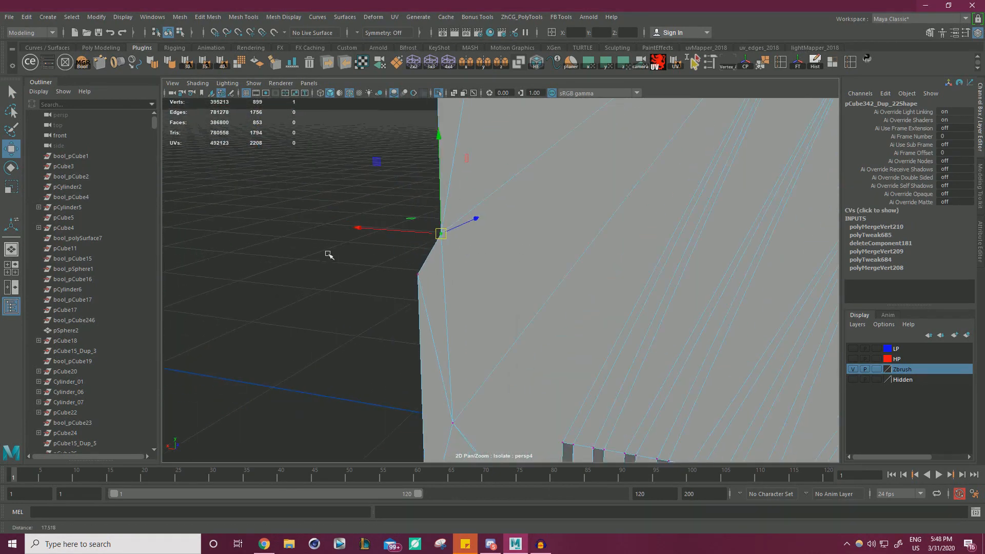
alt+drag(344, 254, 399, 253)
scroll(402, 257, down, 2)
Snap the stray vertex between the side edge and the slots onto the panel's lower outer corner
alt+middle_drag(411, 262, 419, 201)
scroll(426, 211, up, 5)
click(481, 321)
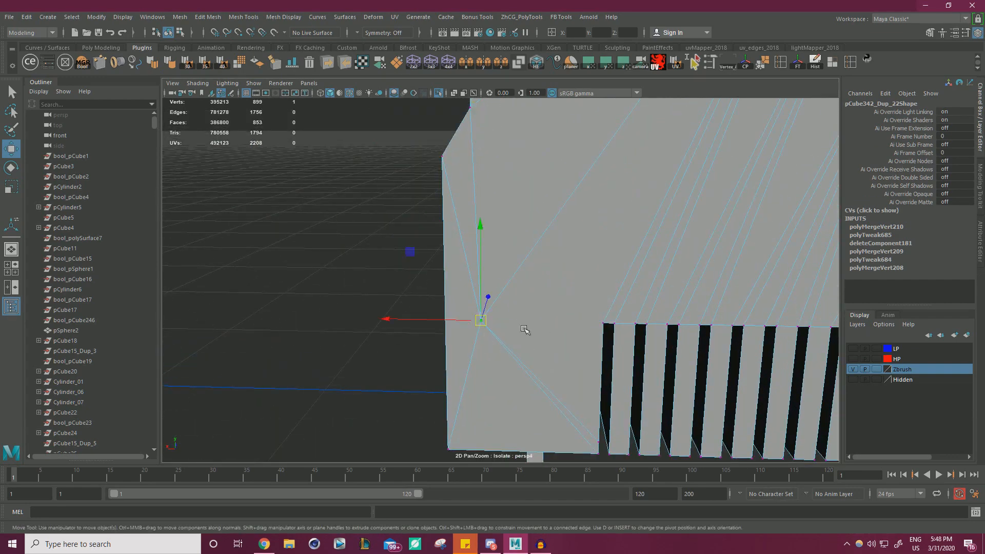
key(v)
drag(481, 322, 440, 452)
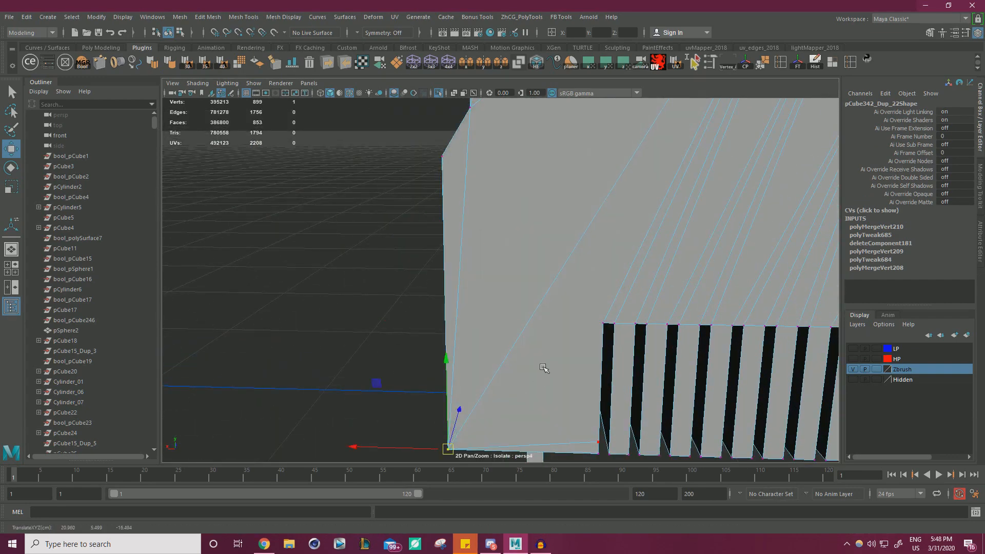
Select only the faces of the round recess near the panel's upper outer corner and delete them
scroll(545, 367, down, 5)
alt+drag(546, 368, 512, 321)
scroll(512, 321, up, 5)
scroll(512, 322, down, 4)
alt+middle_drag(491, 226, 477, 343)
scroll(477, 338, down, 3)
alt+drag(390, 257, 387, 292)
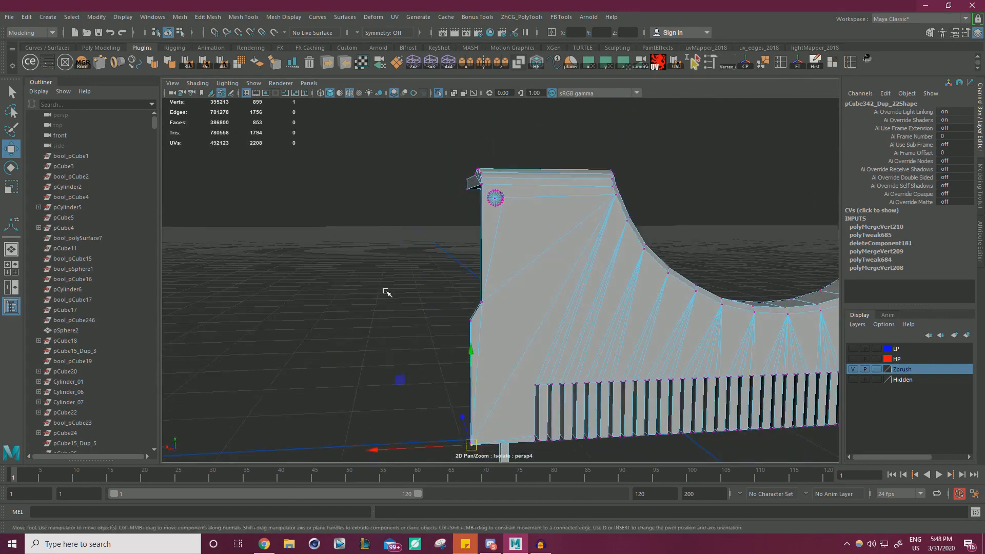
scroll(441, 272, up, 4)
alt+middle_drag(503, 254, 493, 323)
scroll(493, 318, up, 3)
alt+middle_drag(495, 234, 509, 312)
alt+right_drag(509, 312, 501, 341)
click(497, 342)
alt+drag(476, 293, 509, 315)
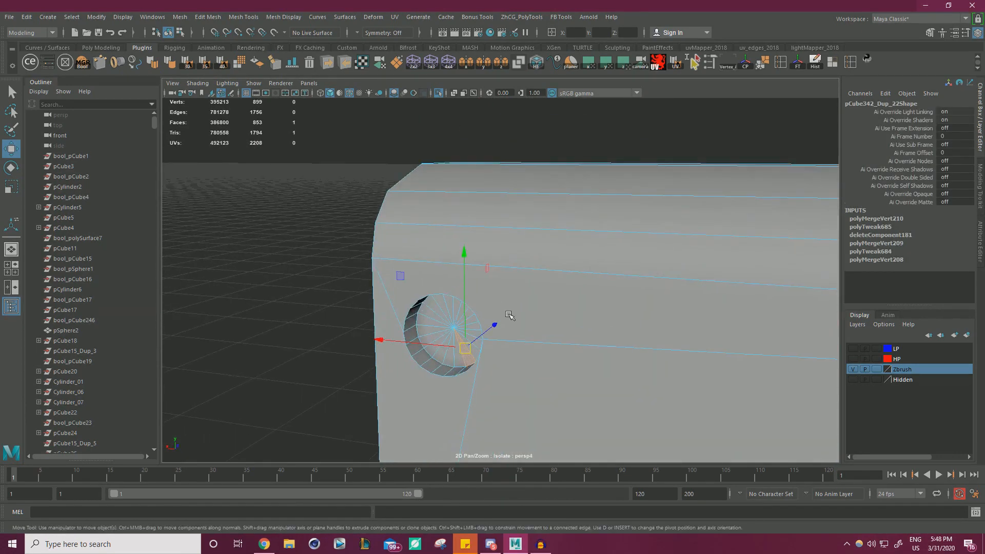
alt+middle_drag(508, 315, 522, 245)
key(shift+period)
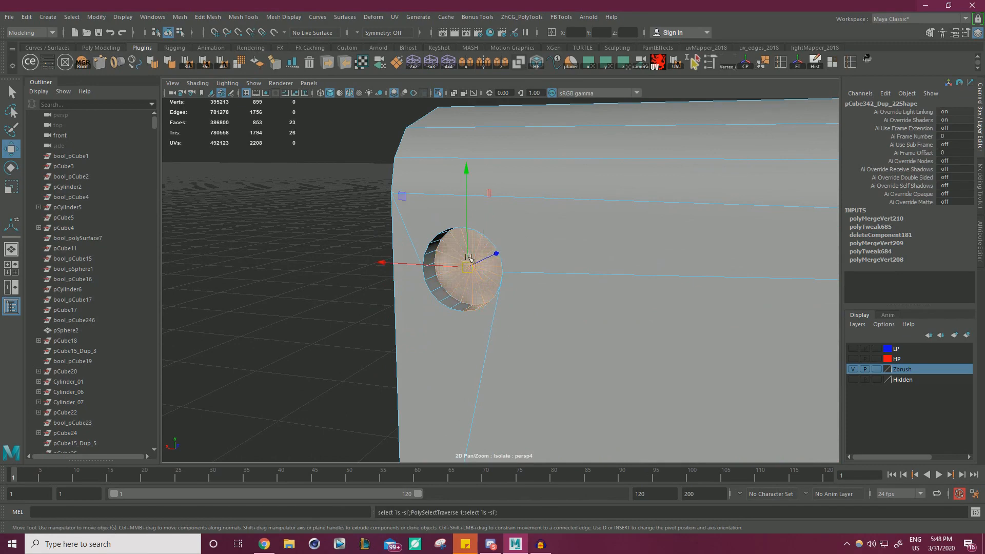
key(shift+period)
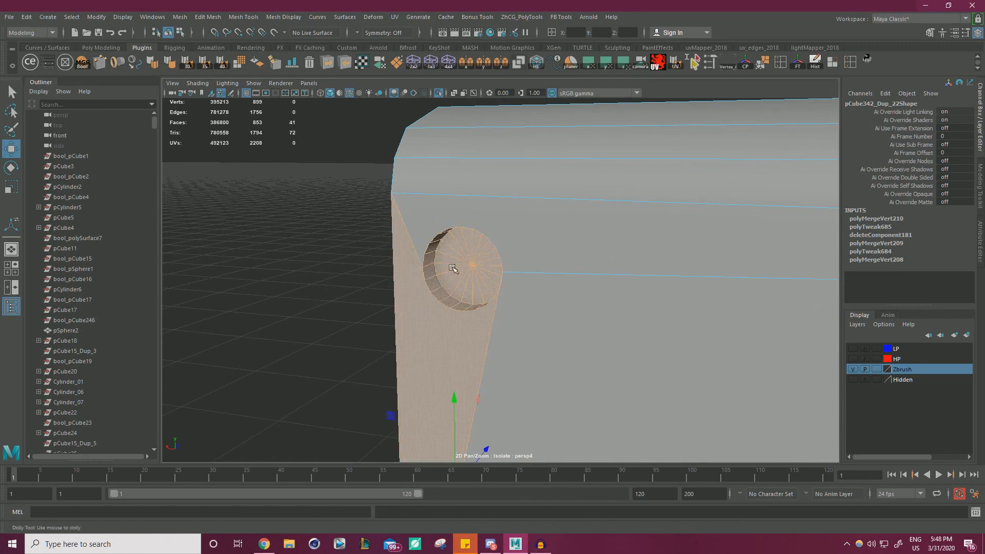
alt+right_drag(456, 267, 374, 323)
ctrl+drag(342, 379, 504, 394)
alt+drag(518, 360, 549, 330)
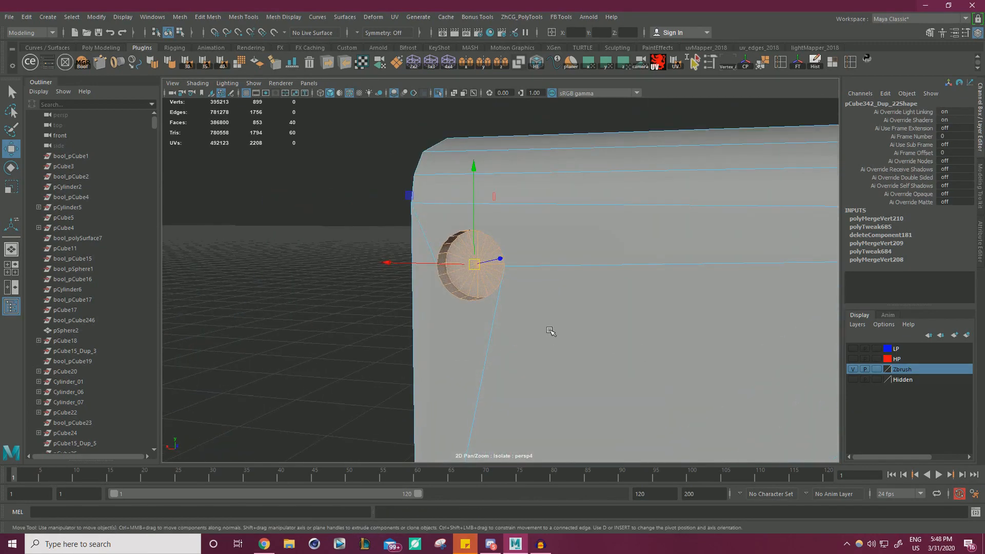
key(Delete)
Select only the rim edges of the open hole near the upper outer corner and merge them to their centre
scroll(551, 237, up, 3)
right_drag(550, 237, 544, 195)
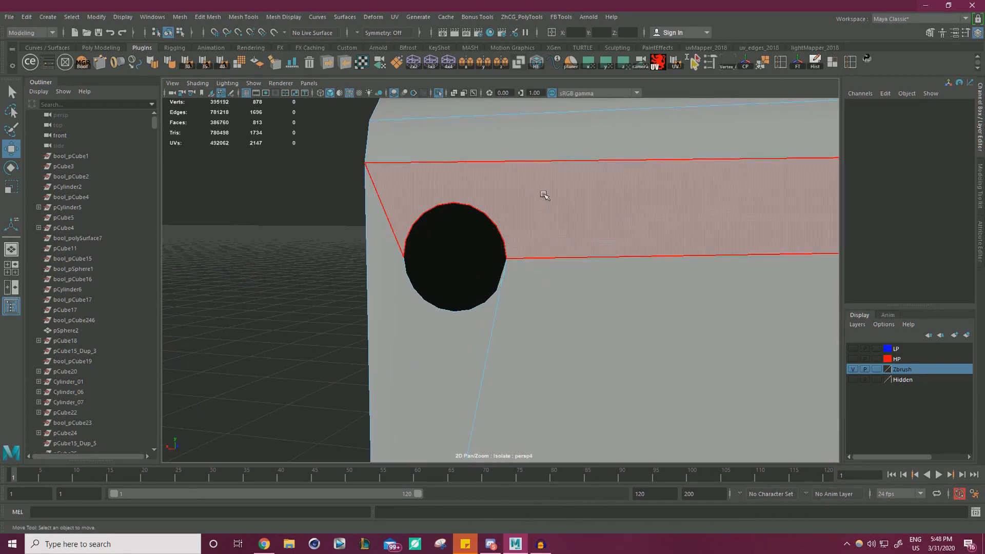
drag(285, 366, 519, 312)
alt+right_drag(519, 313, 363, 321)
ctrl+drag(306, 370, 585, 347)
ctrl+drag(594, 123, 577, 306)
alt+drag(581, 217, 593, 214)
alt+right_drag(593, 215, 464, 222)
alt+drag(464, 222, 414, 208)
ctrl+drag(268, 197, 496, 265)
alt+drag(525, 232, 452, 253)
alt+right_drag(451, 253, 532, 251)
alt+drag(532, 251, 609, 249)
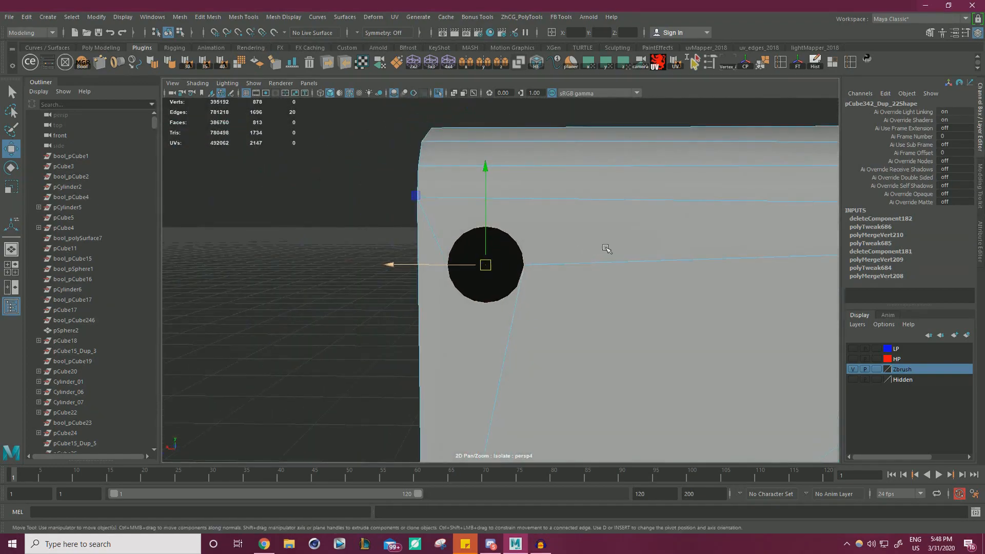
alt+right_drag(609, 249, 484, 244)
alt+drag(484, 244, 697, 275)
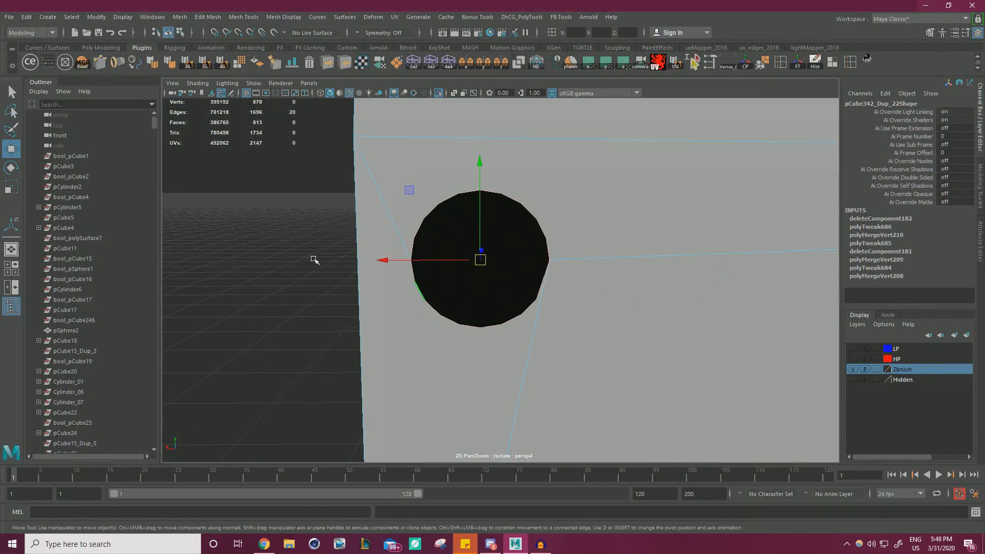
shift+right_drag(263, 250, 269, 228)
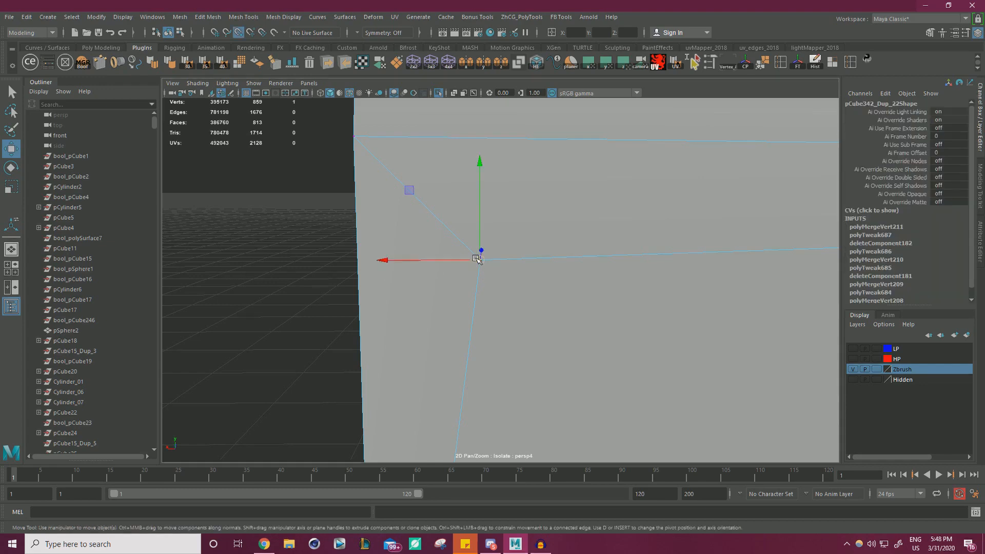
Snap the merged vertex onto the side edge's upper corner and merge all the panel's overlapping vertices with a 0.0001 distance threshold
drag(477, 259, 357, 139)
alt+right_drag(478, 197, 292, 169)
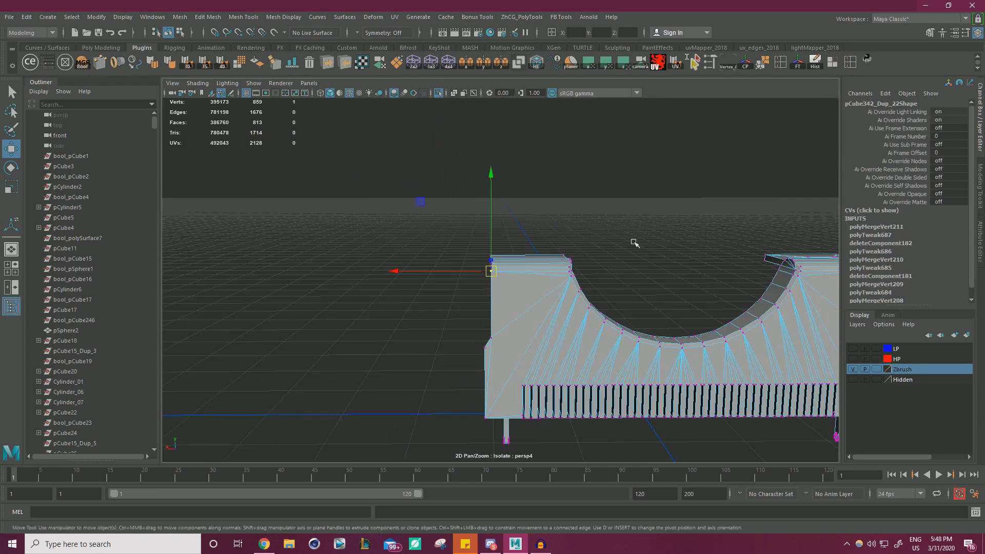
alt+middle_drag(635, 241, 528, 154)
alt+drag(528, 156, 513, 172)
drag(286, 404, 819, 96)
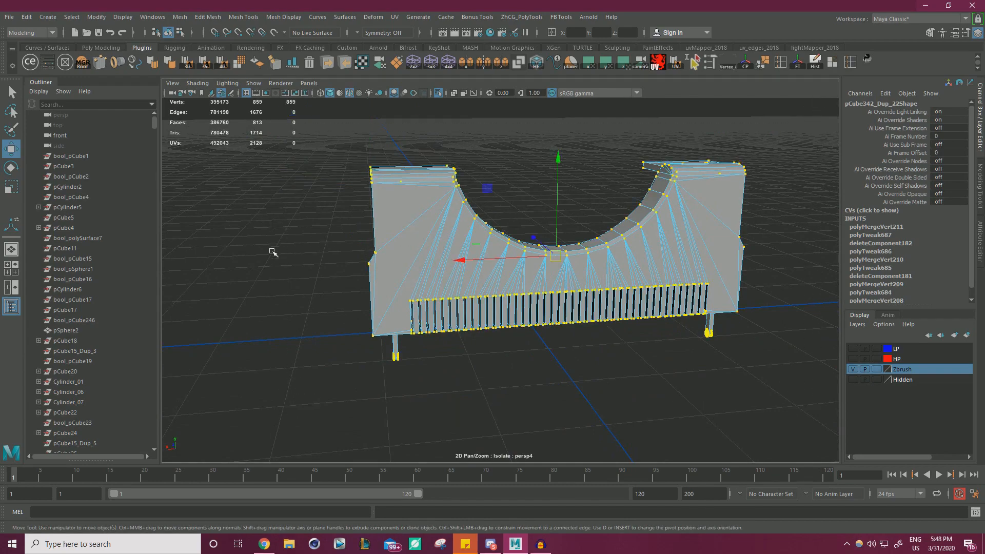
shift+right_drag(272, 251, 305, 200)
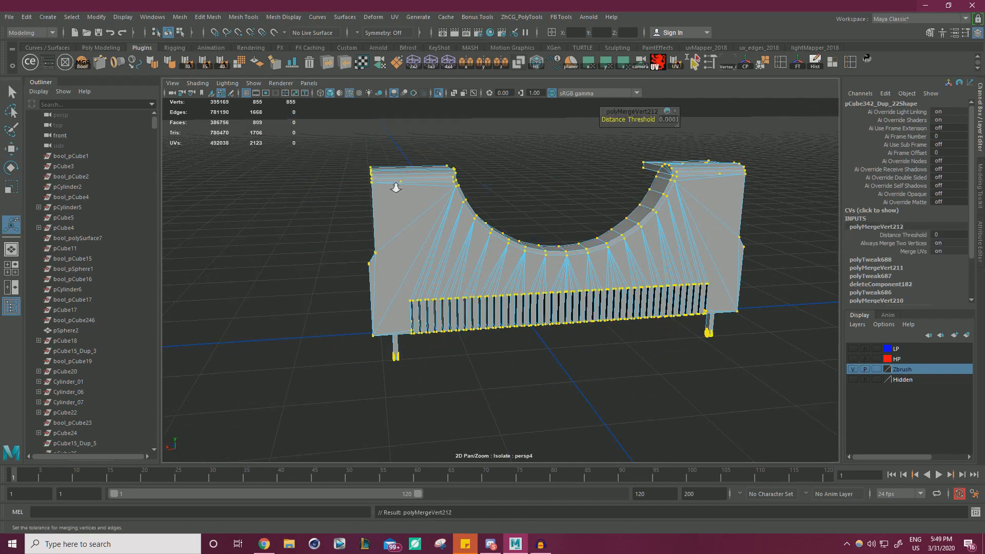
Examine the panel's other side and the ring-shaped end of its leg with the small round recess
scroll(395, 187, up, 5)
alt+right_drag(477, 193, 344, 176)
alt+middle_drag(693, 221, 503, 190)
alt+right_drag(503, 190, 763, 207)
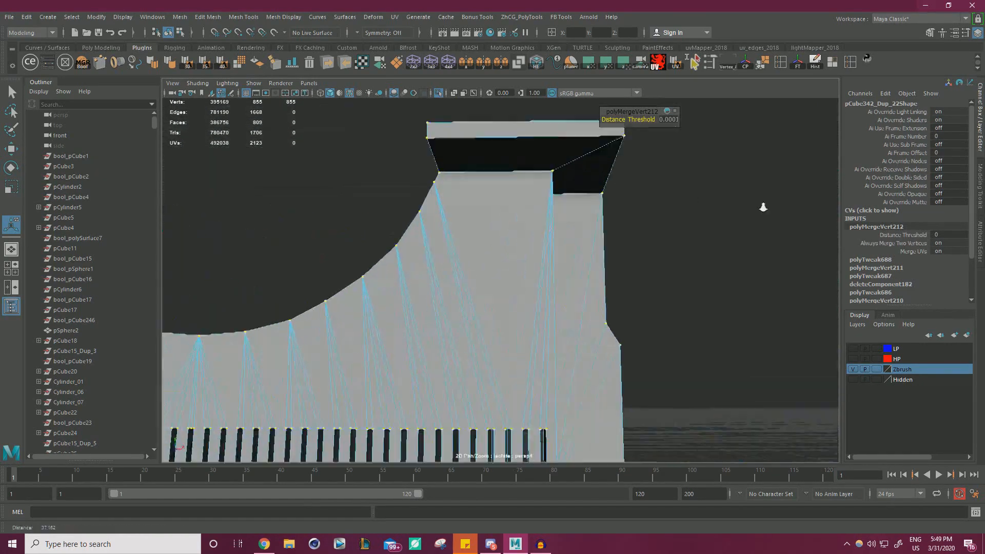
alt+drag(763, 207, 560, 180)
alt+right_drag(559, 205, 523, 237)
alt+drag(523, 237, 682, 314)
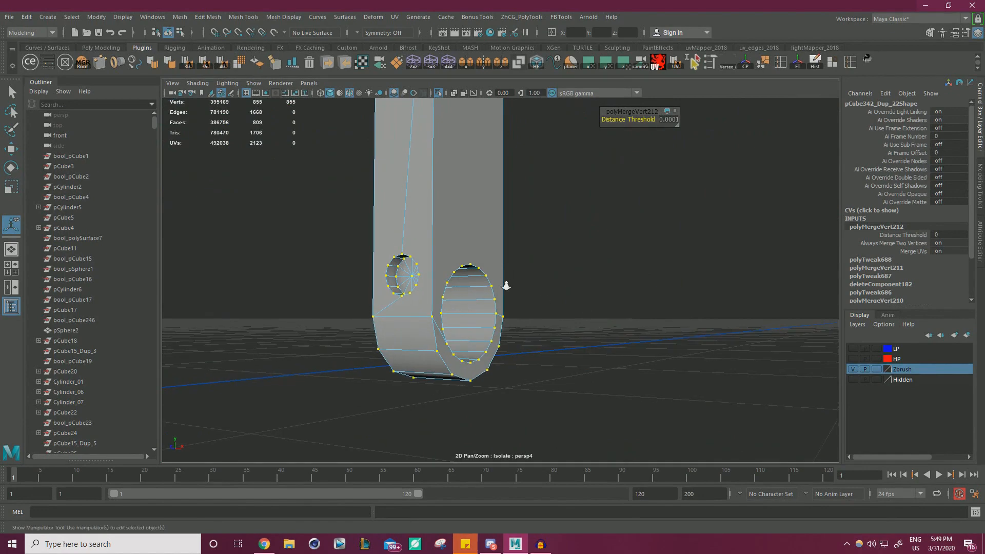
alt+right_drag(506, 285, 518, 300)
alt+right_drag(521, 371, 554, 317)
alt+middle_drag(554, 316, 584, 204)
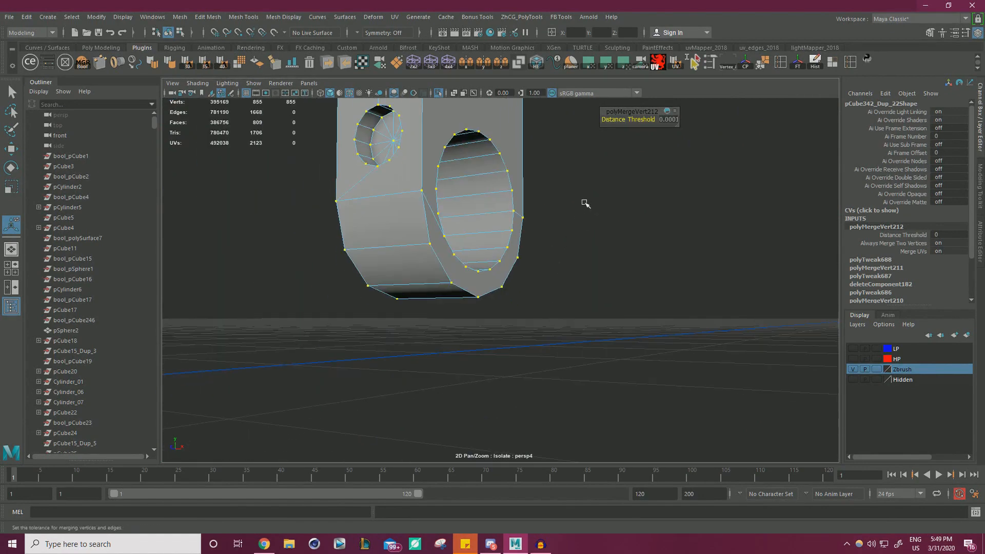
Return the panel to object mode and end its isolation to view it among the surrounding parts
right_drag(416, 157, 457, 128)
key(q)
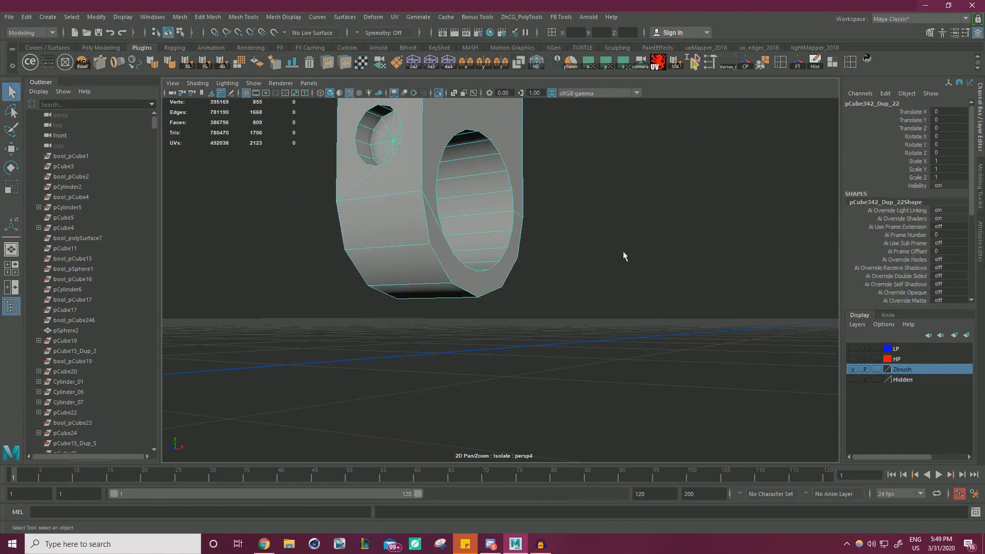
click(624, 254)
click(369, 193)
click(438, 93)
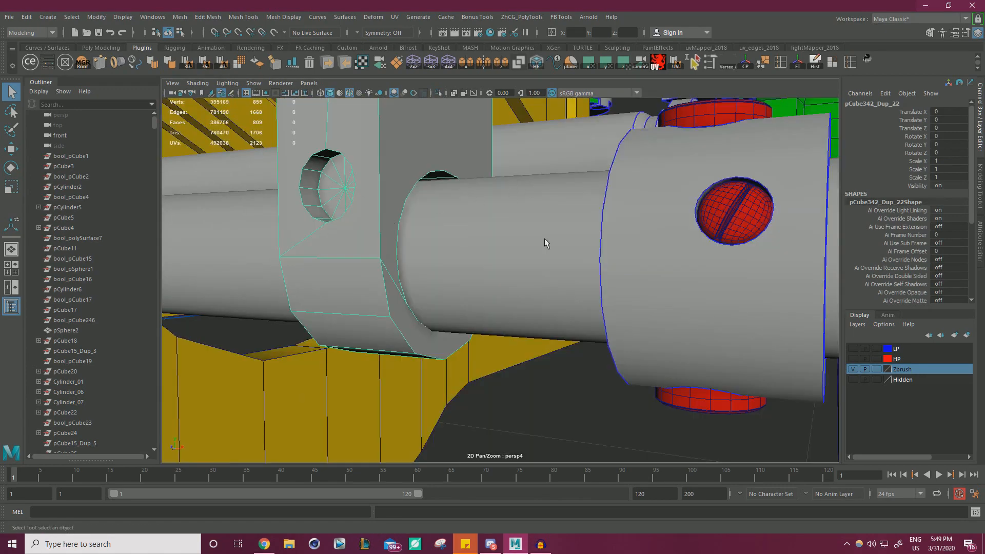
Hide the Zbrush layer and briefly show the HP layer to examine the high-poly version of the leg's ring end
click(854, 367)
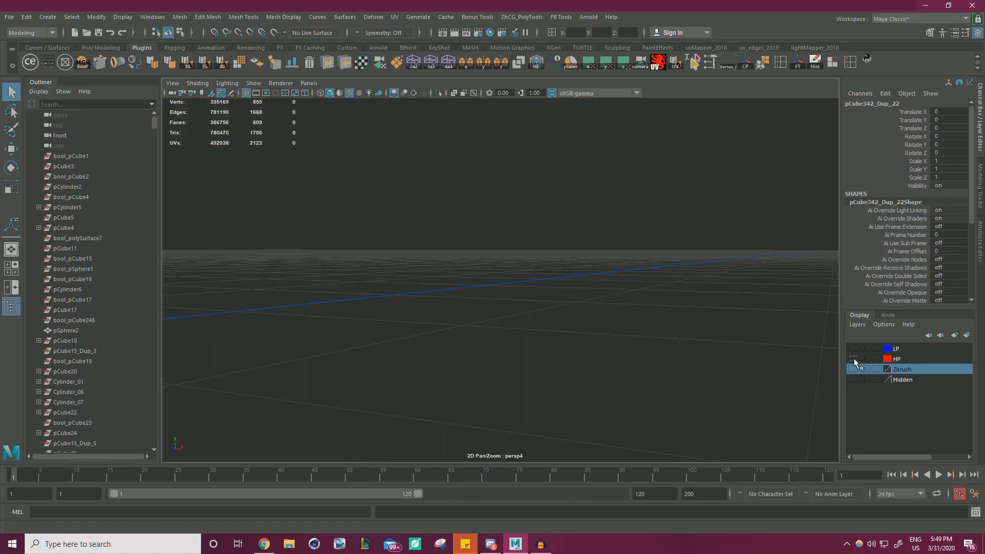
click(853, 359)
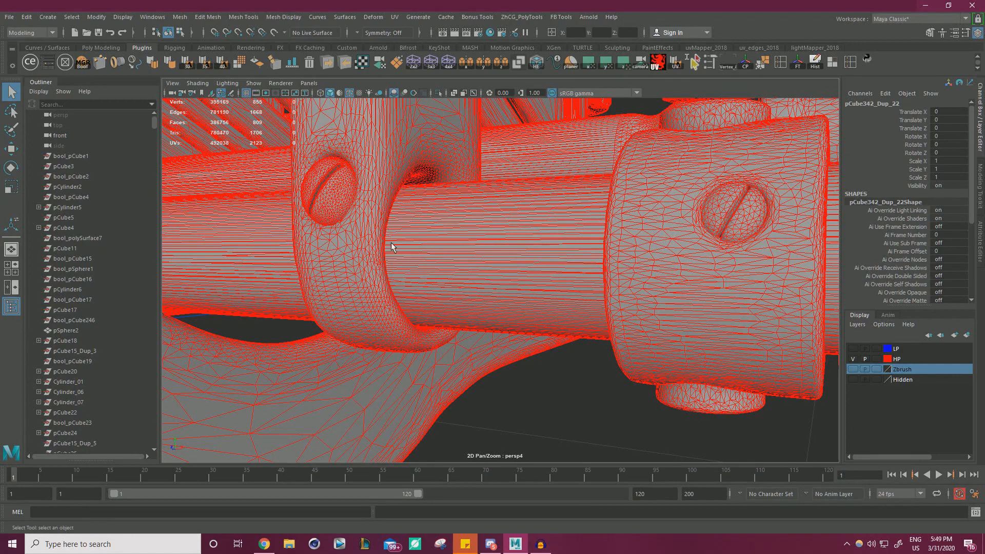
click(853, 359)
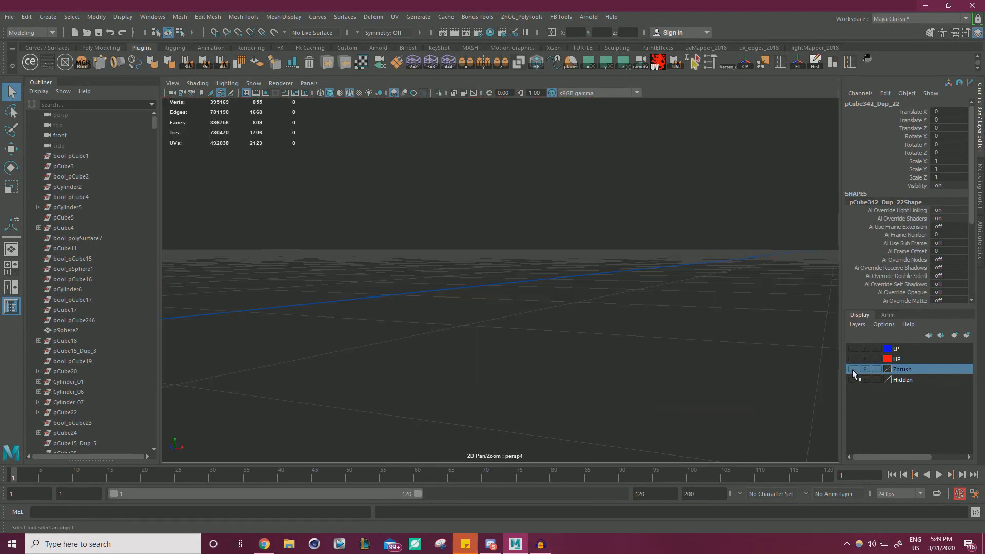
Show the Zbrush layer again, isolate the panel and switch it to face selection
click(854, 369)
key(w)
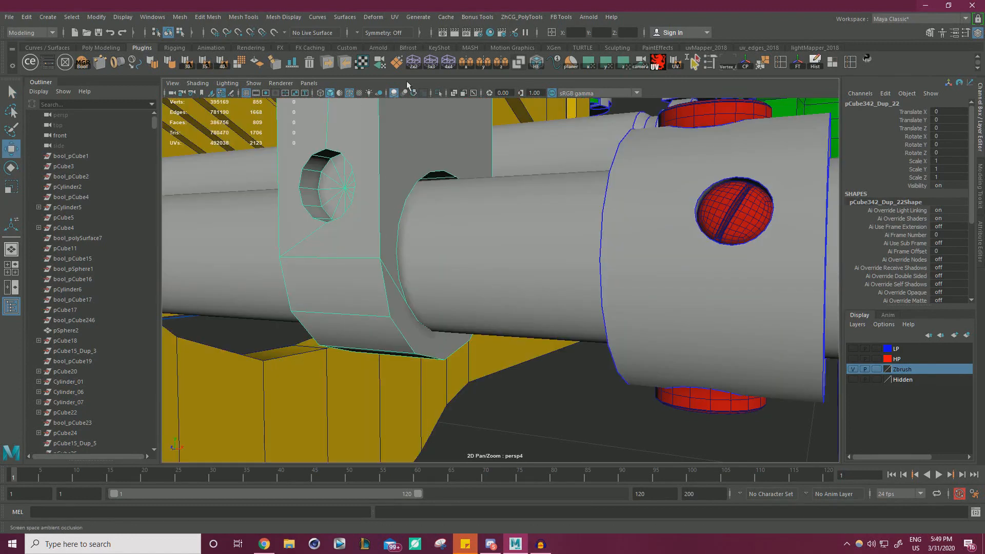
click(439, 93)
right_drag(427, 233, 428, 255)
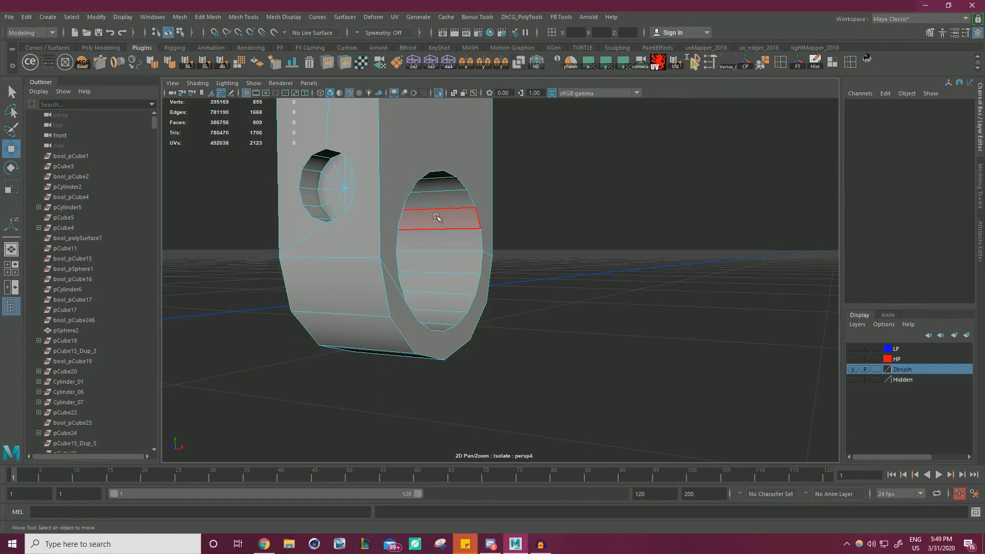
Examine the faces inside the ring hole and around the leg's rounded outer end by selecting individual segments
click(435, 218)
shift+click(435, 239)
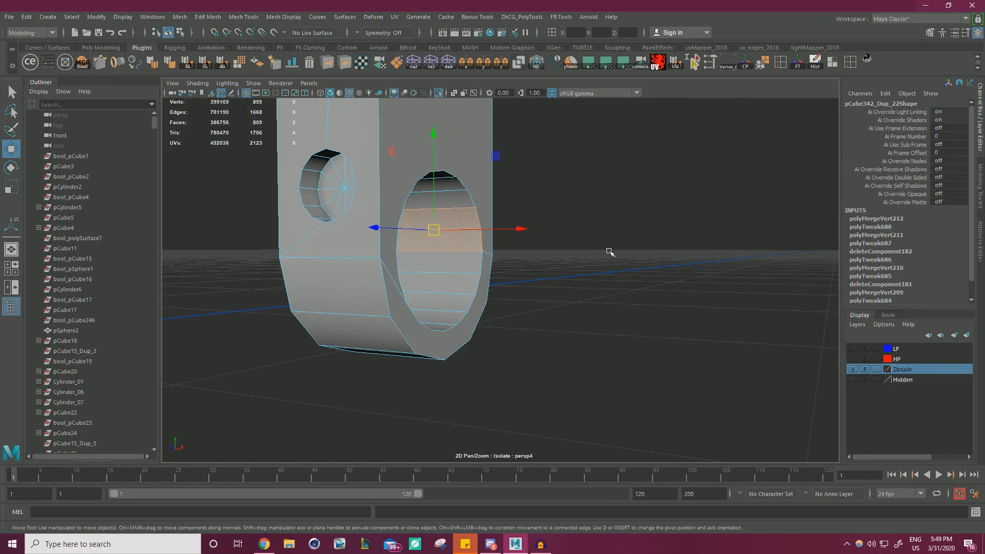
click(338, 305)
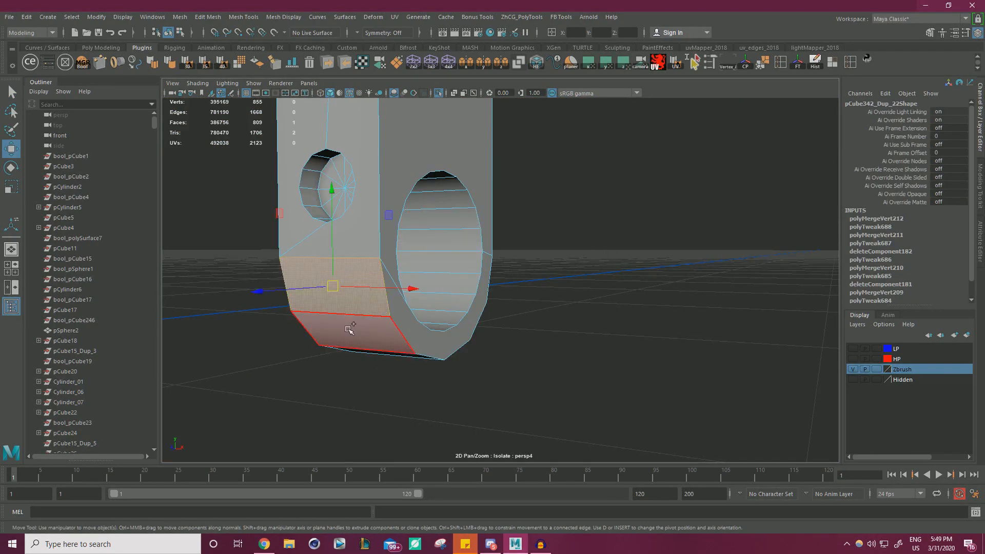
shift+click(349, 332)
alt+right_drag(513, 287, 370, 251)
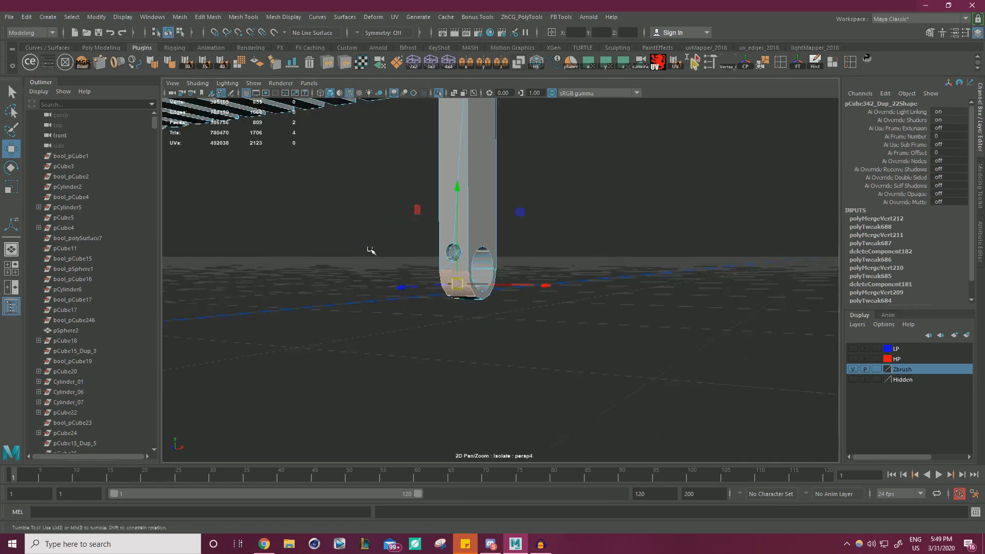
alt+drag(370, 251, 352, 217)
alt+middle_drag(352, 217, 490, 279)
alt+right_drag(491, 280, 542, 270)
click(558, 338)
click(522, 279)
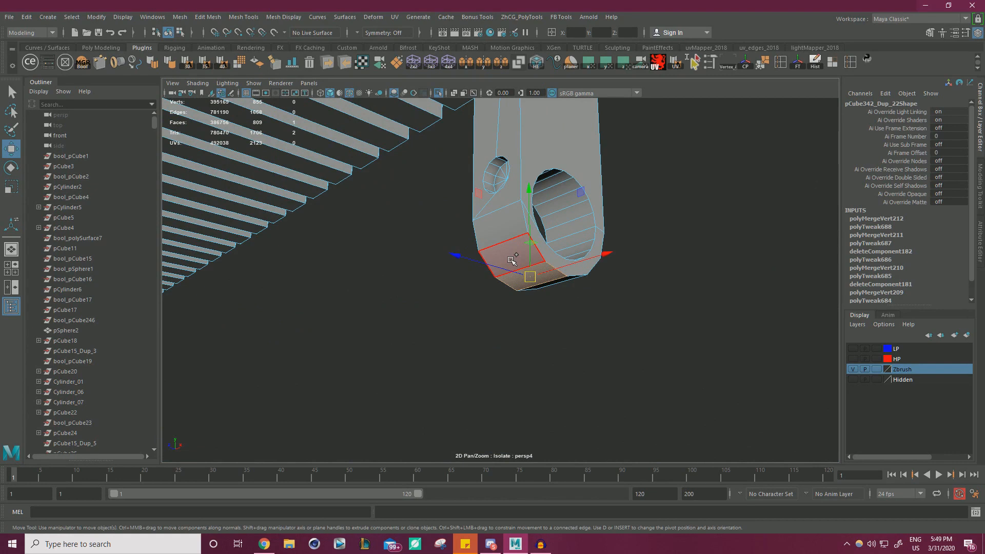
shift+click(512, 260)
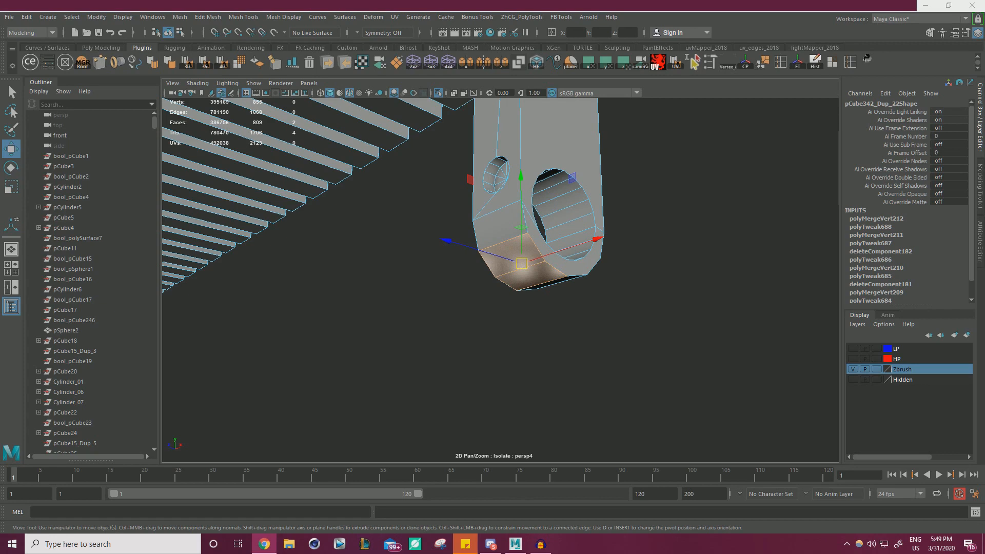
click(664, 287)
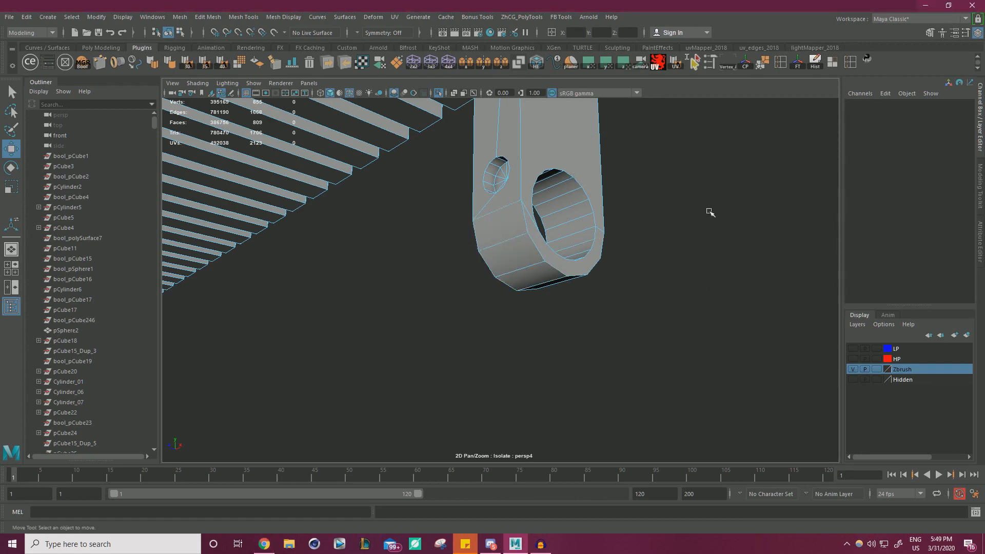
key(alt+Tab)
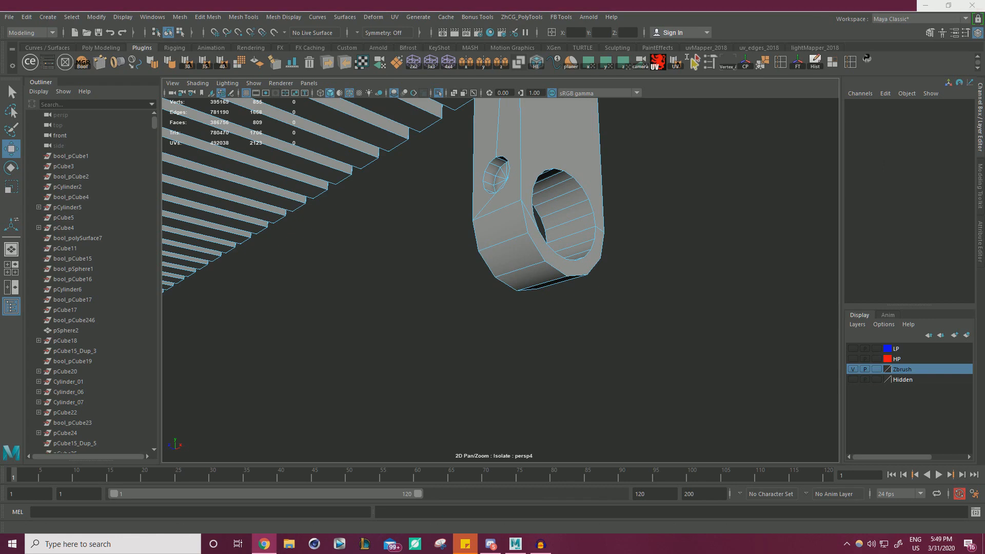
click(571, 241)
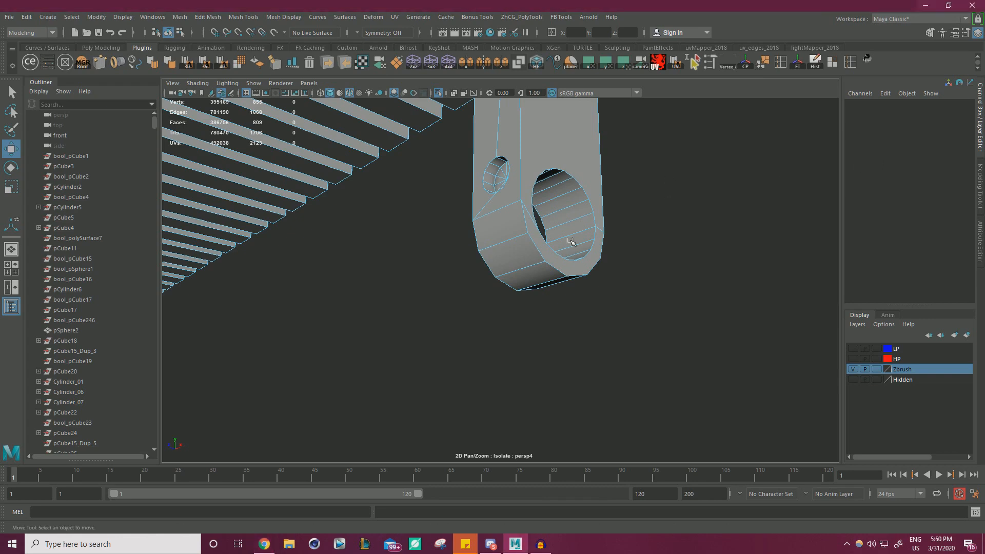
click(498, 238)
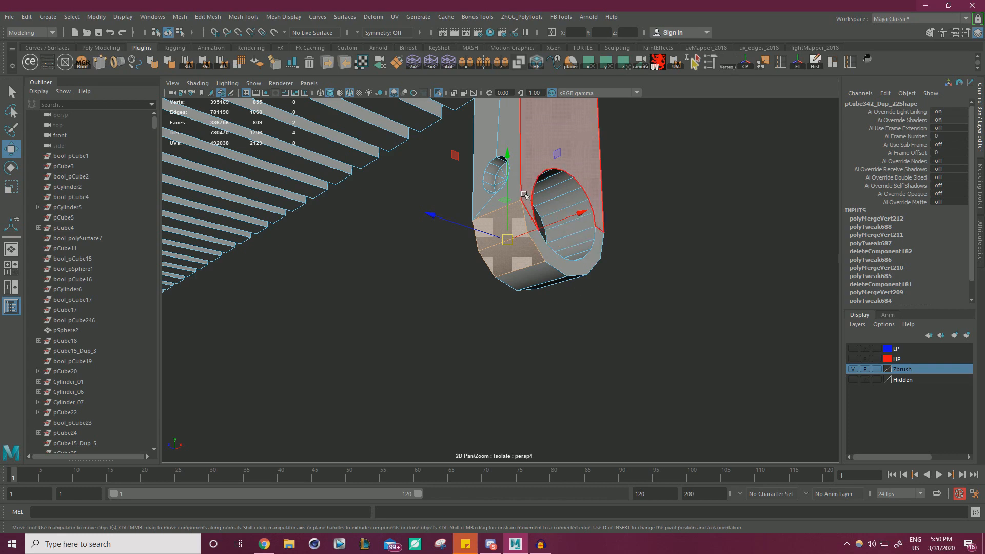
scroll(597, 297, up, 4)
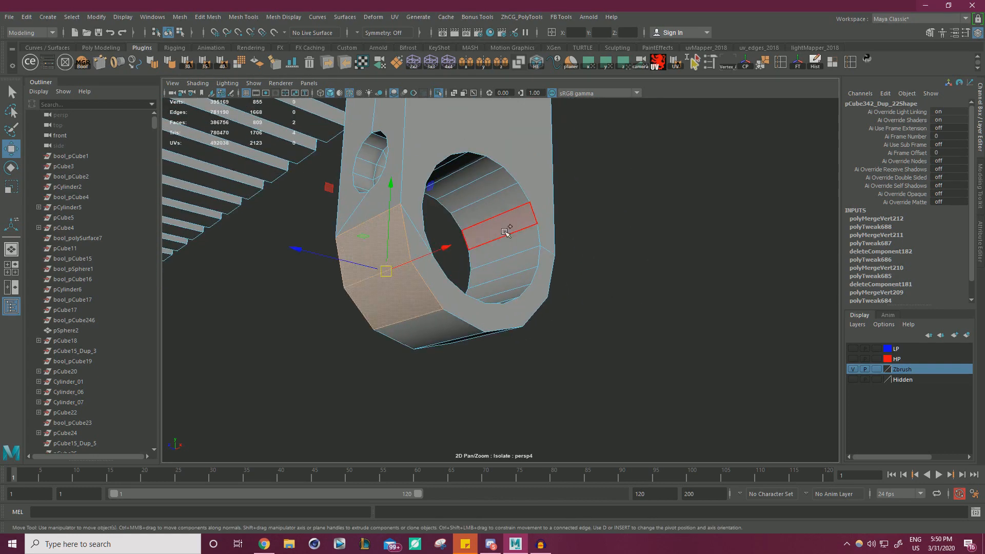
click(507, 232)
shift+double_click(536, 250)
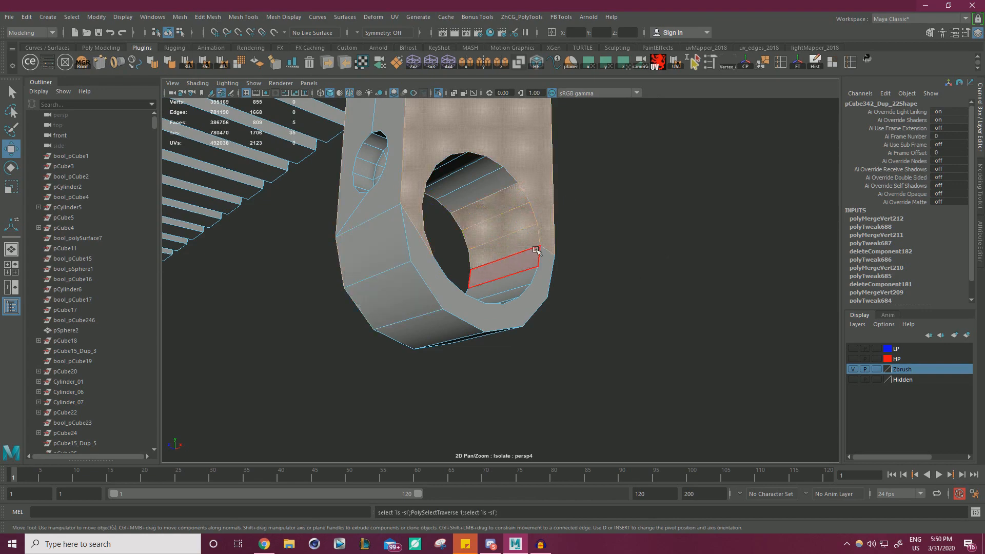
scroll(536, 250, down, 6)
alt+drag(536, 250, 318, 270)
alt+drag(462, 267, 527, 167)
scroll(534, 168, up, 5)
alt+middle_drag(574, 172, 583, 261)
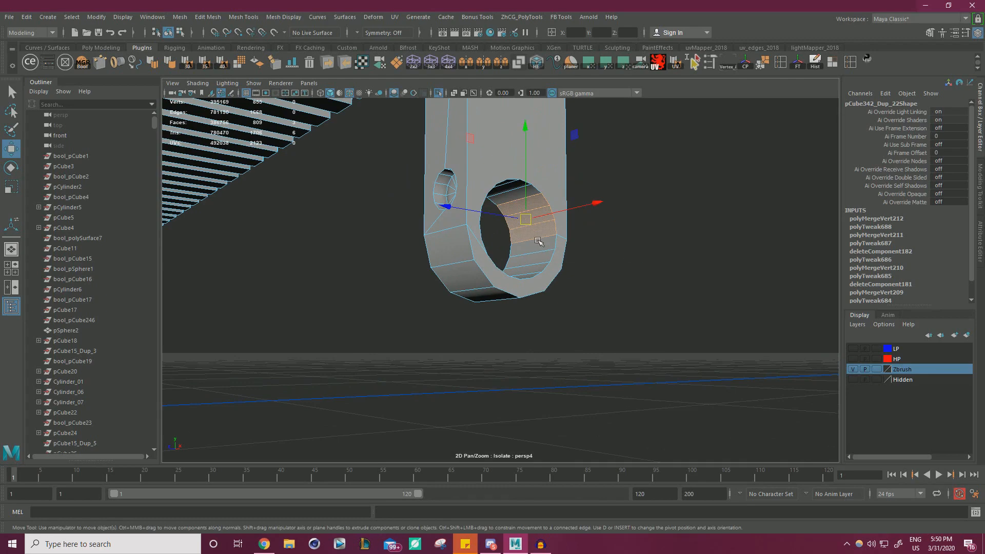
shift+click(538, 249)
shift+click(534, 260)
mouse_move(627, 260)
alt+mouse_down()
mouse_move(536, 271)
mouse_move(619, 264)
alt+mouse_up()
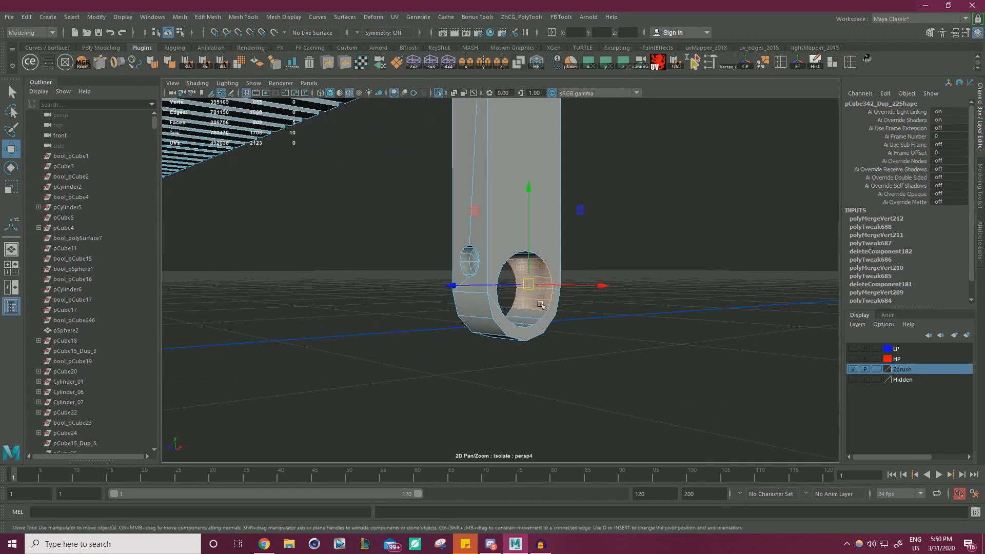
Select only the inner faces of the ring hole and small round recess, excluding the leg's outer faces, and delete them
drag(391, 398, 627, 191)
alt+drag(340, 215, 674, 192)
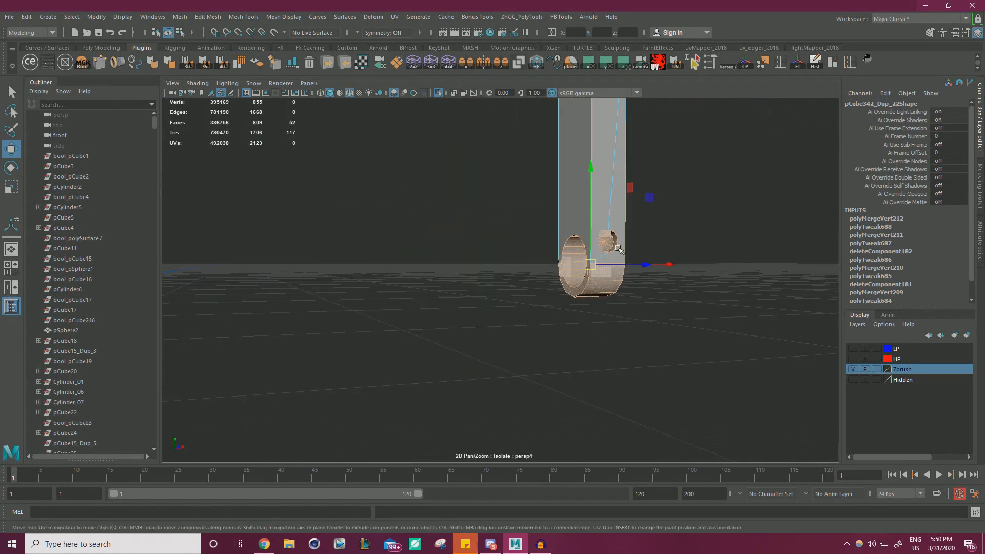
alt+drag(595, 303, 690, 282)
ctrl+click(636, 187)
ctrl+click(620, 217)
ctrl+click(603, 241)
alt+drag(602, 241, 706, 215)
ctrl+click(631, 239)
ctrl+click(605, 214)
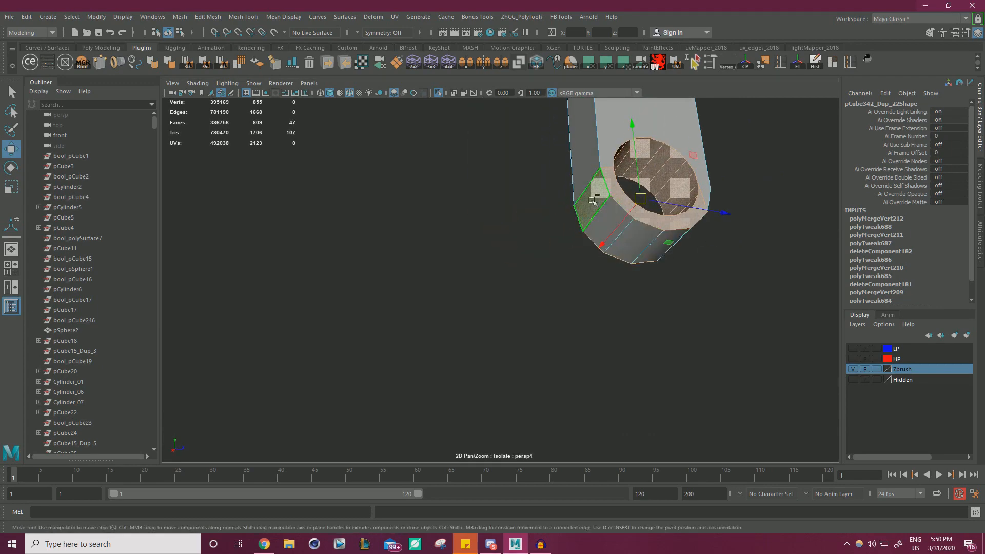
ctrl+click(595, 198)
ctrl+click(611, 185)
alt+drag(611, 187, 548, 293)
ctrl+click(339, 306)
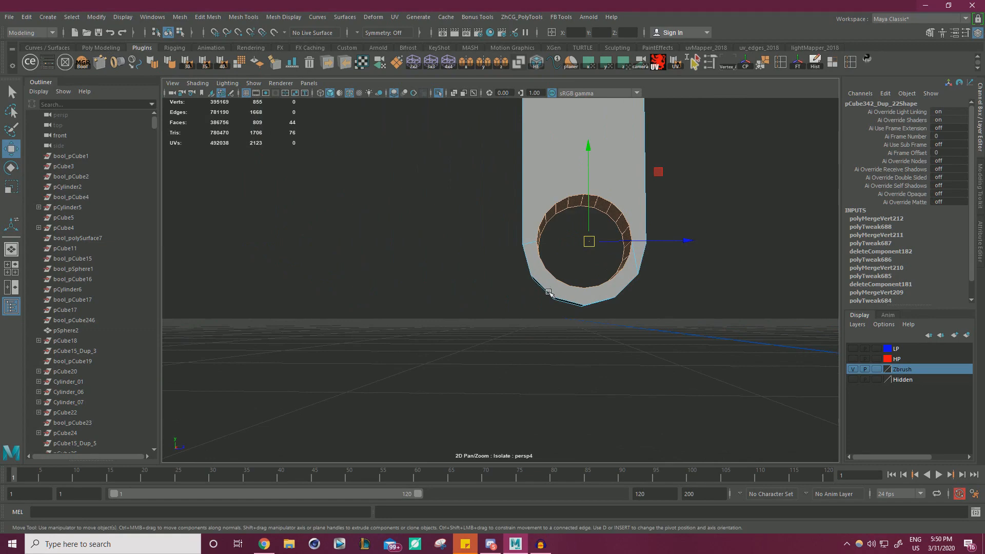
key(Delete)
Select the ring hole's border edges on one side of the leg and merge them to their center
mouse_move(488, 238)
alt+mouse_down()
mouse_move(454, 239)
mouse_move(476, 242)
alt+mouse_up()
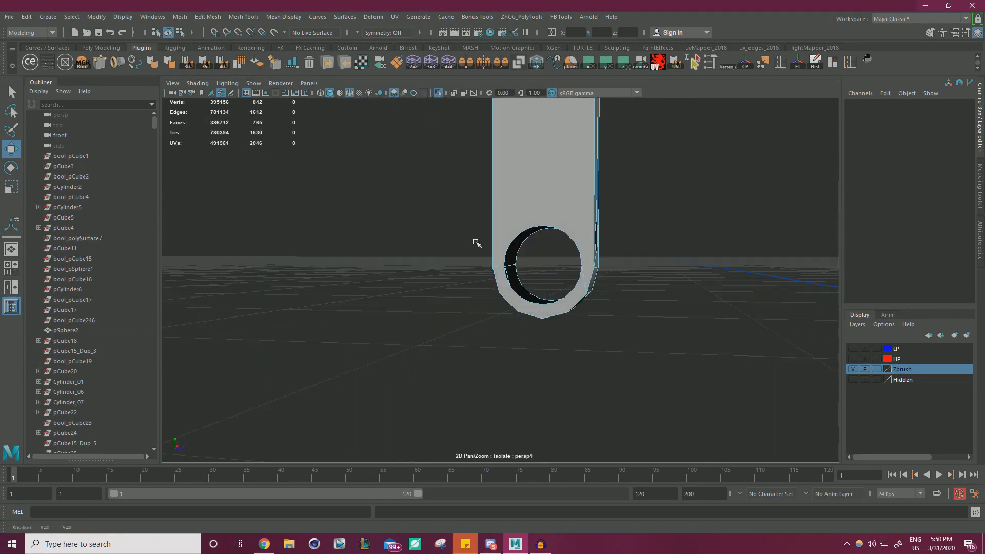
alt+right_drag(476, 242, 543, 194)
click(532, 241)
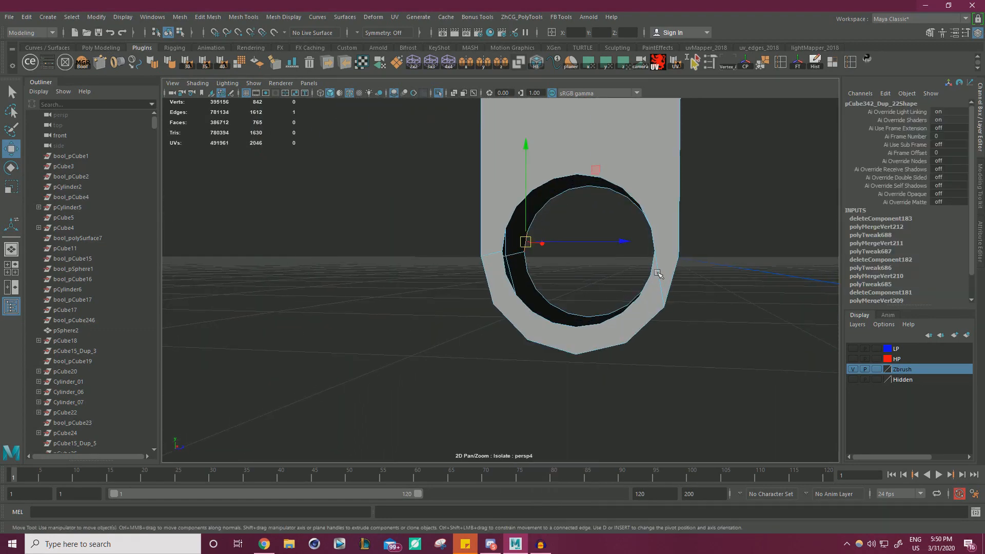
alt+drag(638, 266, 590, 275)
drag(429, 380, 738, 150)
alt+drag(605, 197, 462, 292)
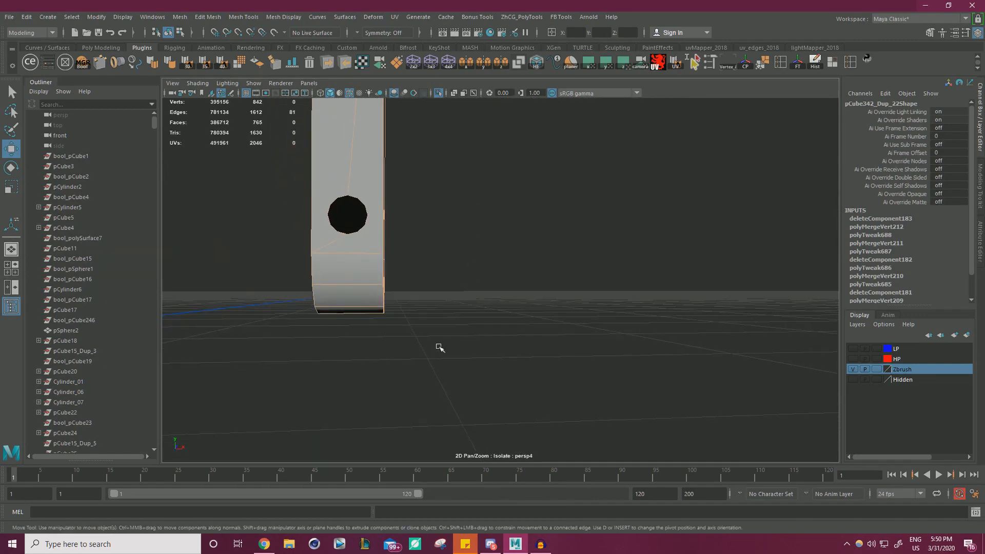
drag(332, 164, 517, 242)
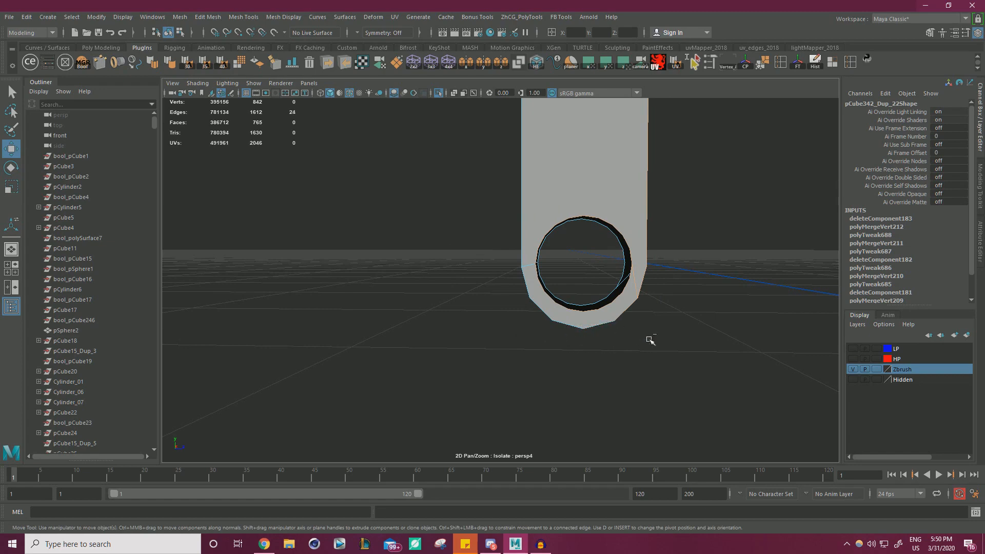
drag(642, 253, 650, 247)
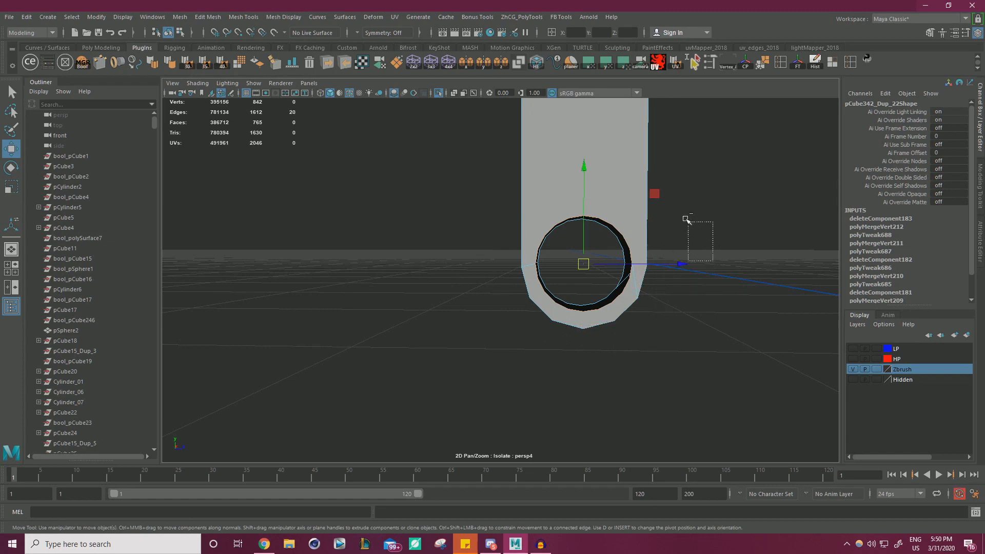
mouse_move(694, 205)
alt+mouse_down()
mouse_move(744, 222)
mouse_move(807, 220)
mouse_move(740, 252)
mouse_move(660, 233)
mouse_move(710, 216)
alt+mouse_up()
shift+right_drag(711, 215, 702, 150)
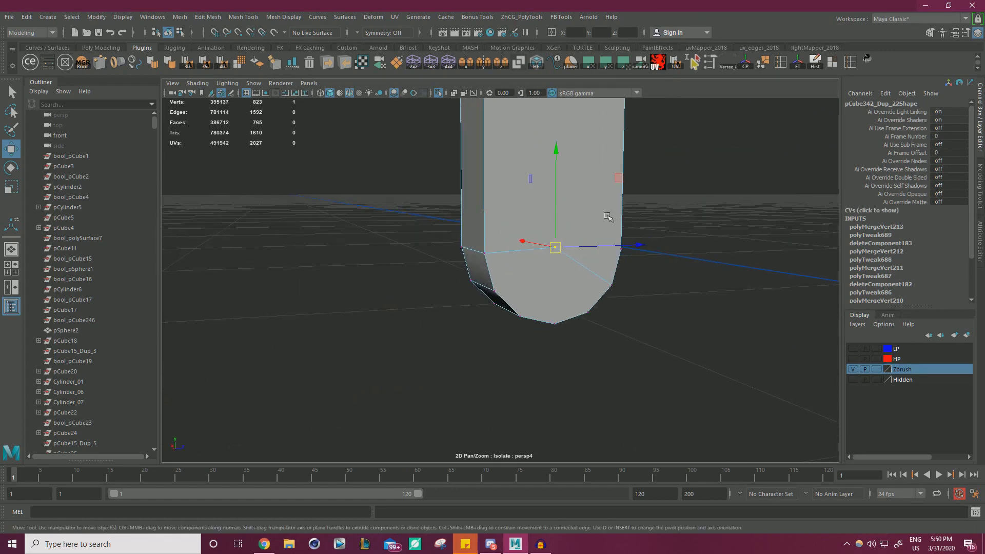
Select the border loop of the ring hole on the leg's opposite side and fill the hole
alt+drag(553, 270, 685, 283)
right_drag(538, 224, 532, 189)
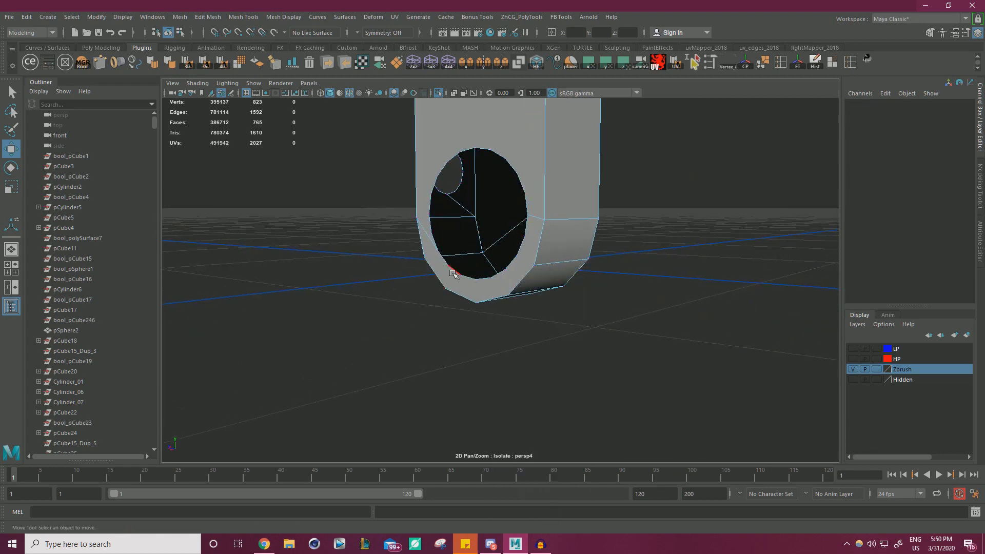
click(454, 273)
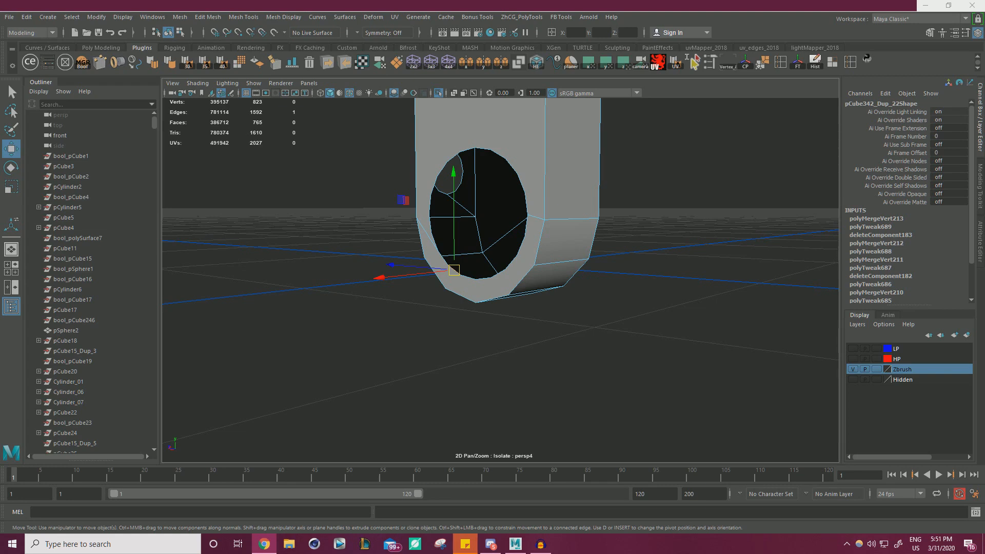
click(627, 270)
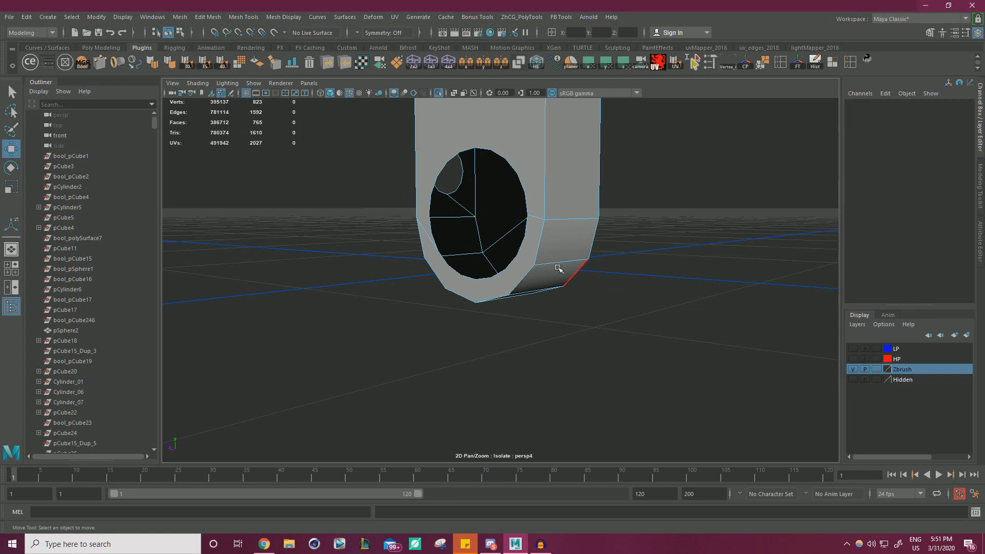
double_click(520, 255)
alt+drag(520, 255, 632, 236)
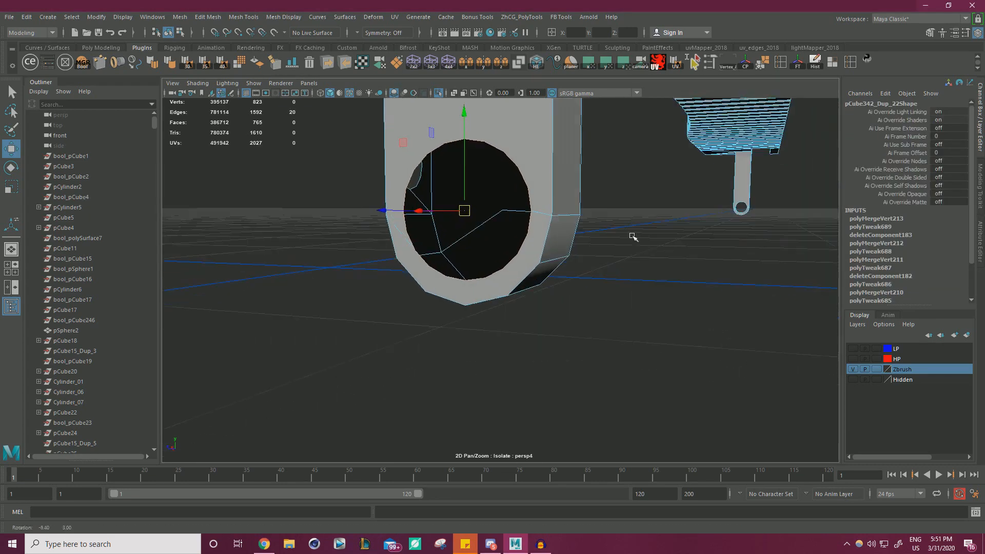
scroll(637, 239, up, 2)
shift+right_drag(645, 248, 627, 380)
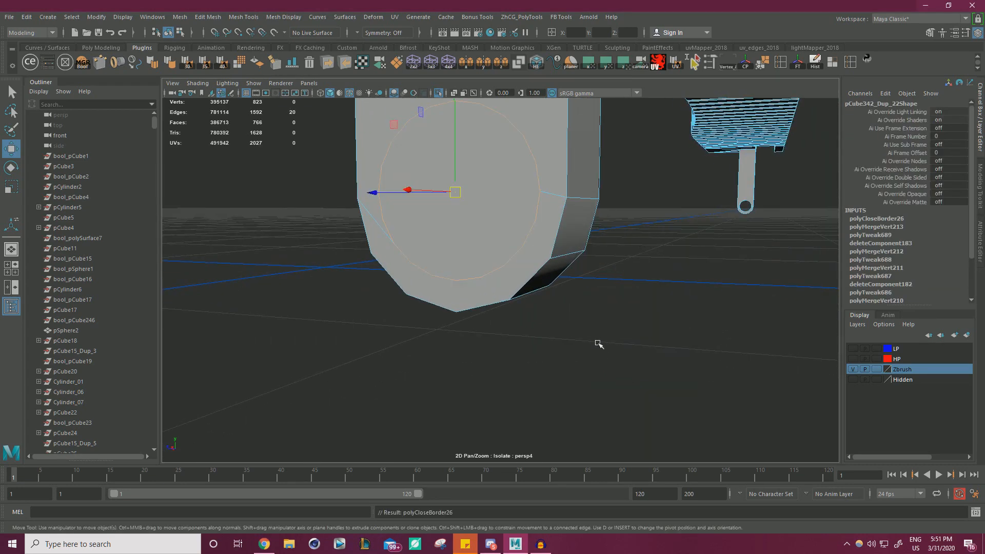
Merge the face filling the ring hole to its center
right_drag(488, 211, 488, 237)
click(491, 235)
shift+right_drag(650, 300, 648, 276)
Select the border edges of the small round hole and merge them to their center
alt+drag(622, 279, 684, 270)
right_drag(486, 209, 471, 185)
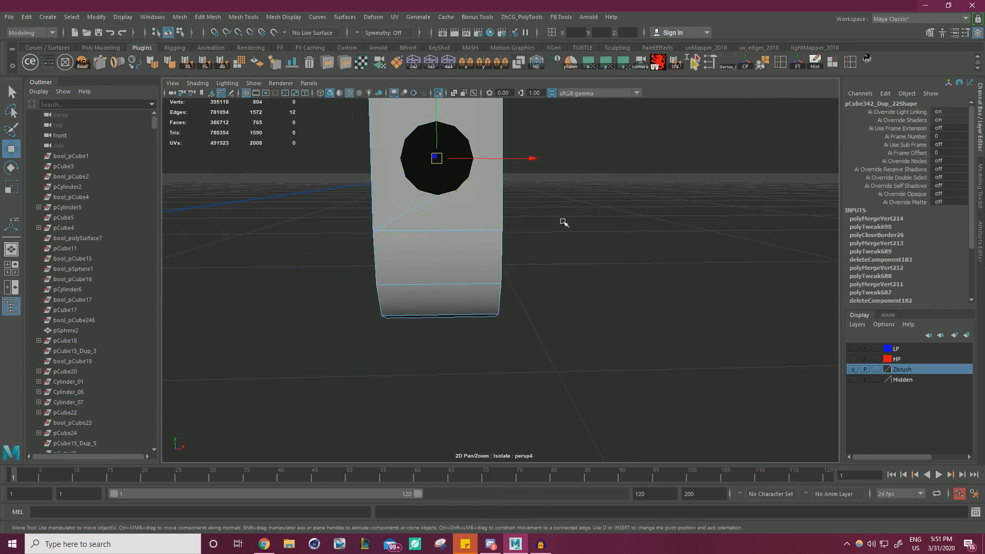
shift+right_drag(582, 205, 577, 151)
Delete the two leftover edges meeting where the small round hole was collapsed
alt+drag(603, 180, 538, 267)
right_drag(537, 248, 539, 208)
click(544, 202)
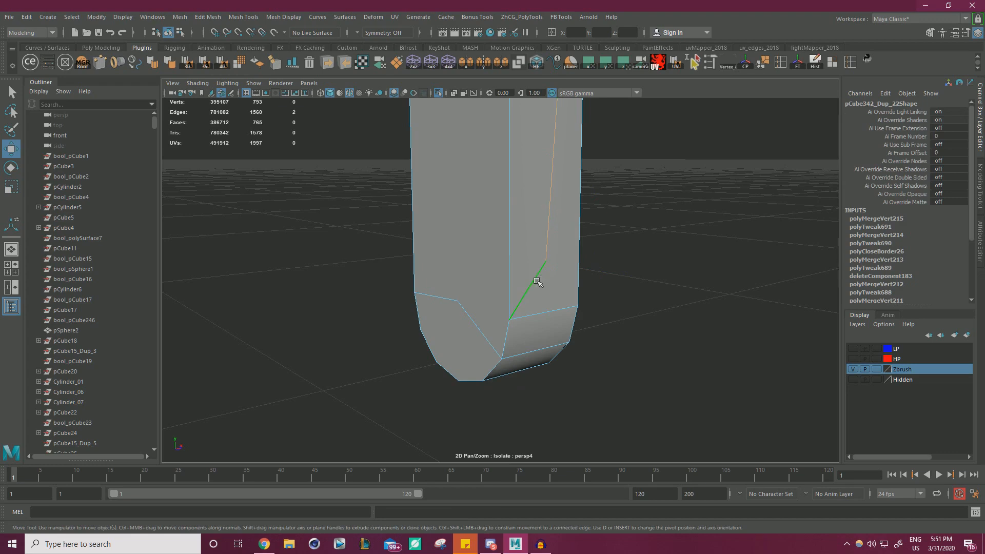
key(Delete)
Delete the four leftover edges meeting at the collapsed ring hole's centers on both sides of the leg
alt+drag(541, 279, 633, 284)
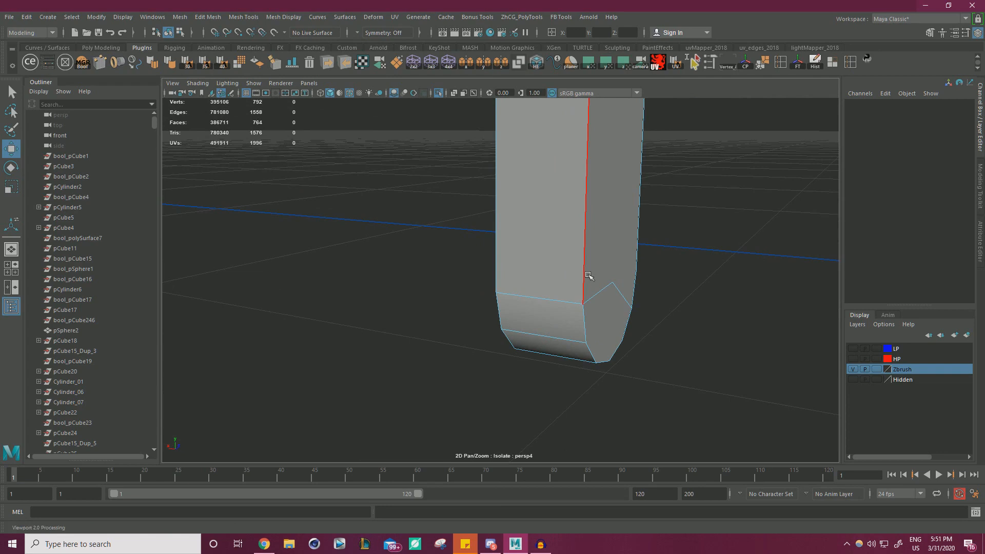
mouse_move(589, 276)
alt+mouse_down()
mouse_move(464, 248)
mouse_move(588, 260)
alt+mouse_up()
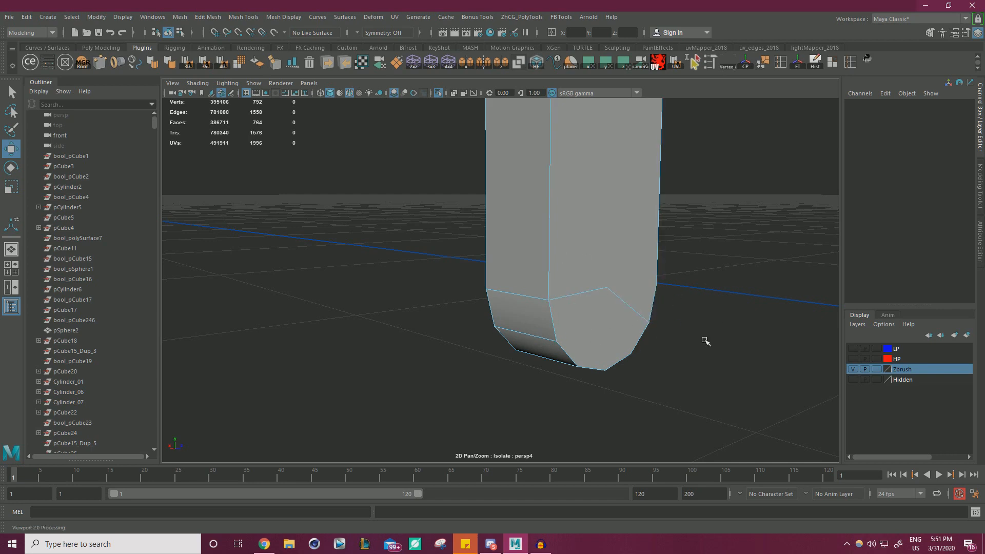
click(583, 294)
shift+click(635, 298)
alt+drag(635, 297, 716, 313)
scroll(667, 316, up, 2)
shift+click(499, 282)
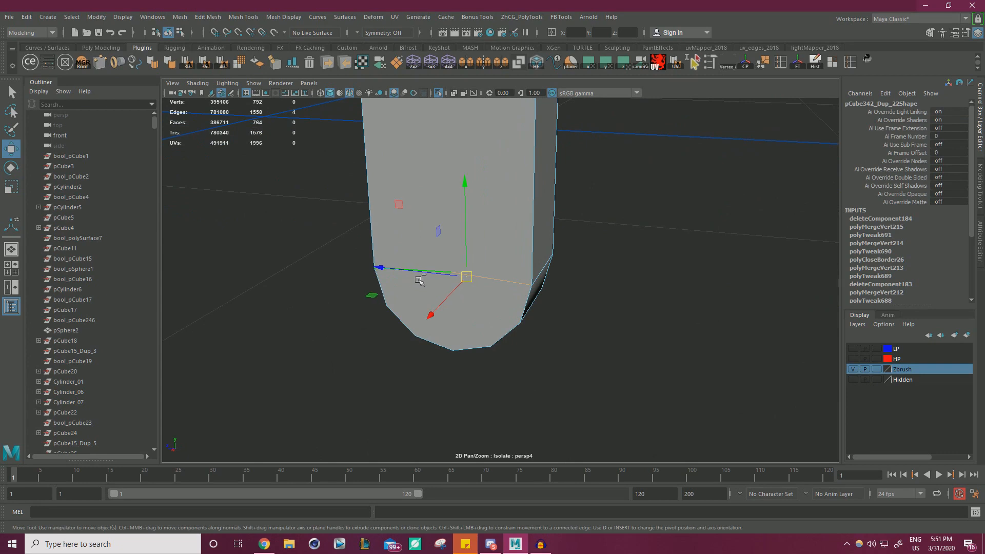
key(Delete)
Connect the two opposite vertices where the leg's straight sides meet its rounded end with a new edge
right_drag(431, 220, 386, 227)
click(375, 267)
shift+click(531, 285)
shift+right_drag(544, 295, 636, 376)
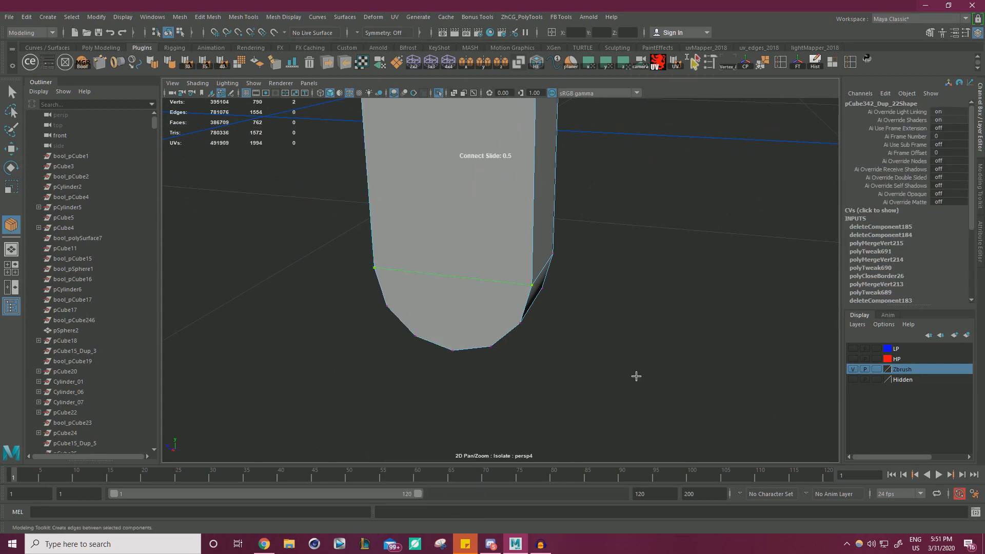
key(w)
Connect the next lower pair of opposite vertices across the leg's rounded end face
scroll(518, 310, down, 3)
alt+drag(518, 310, 710, 411)
click(505, 336)
shift+click(365, 311)
shift+right_drag(366, 311, 555, 411)
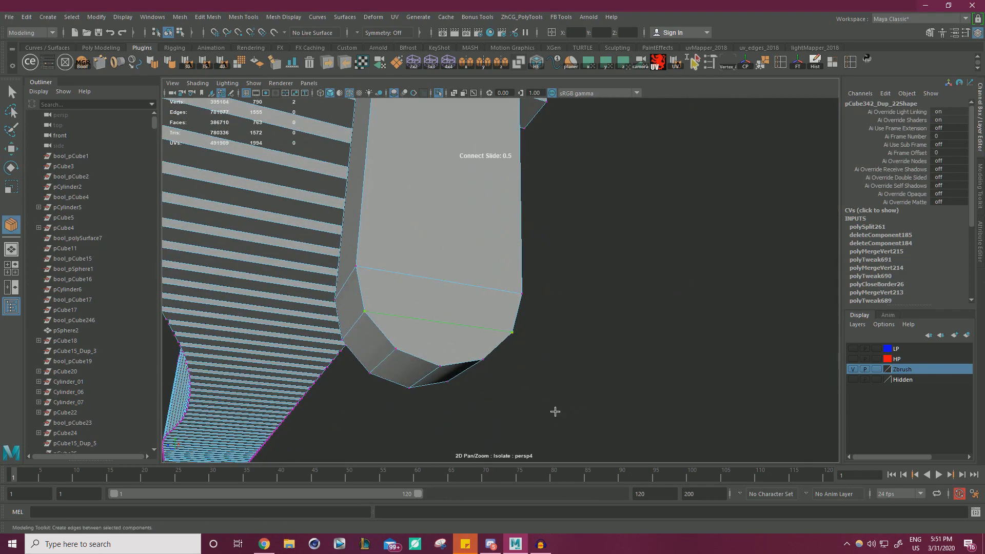
key(w)
Connect the lowest pair of opposite vertices across the leg's rounded end face with a new edge
click(397, 348)
alt+drag(545, 379, 506, 377)
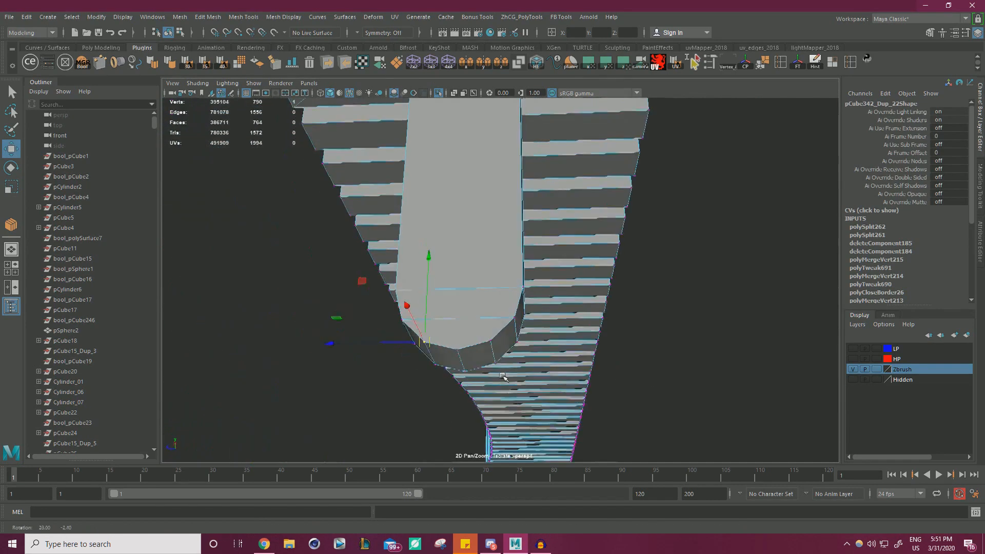
alt+right_drag(506, 377, 678, 387)
key(w)
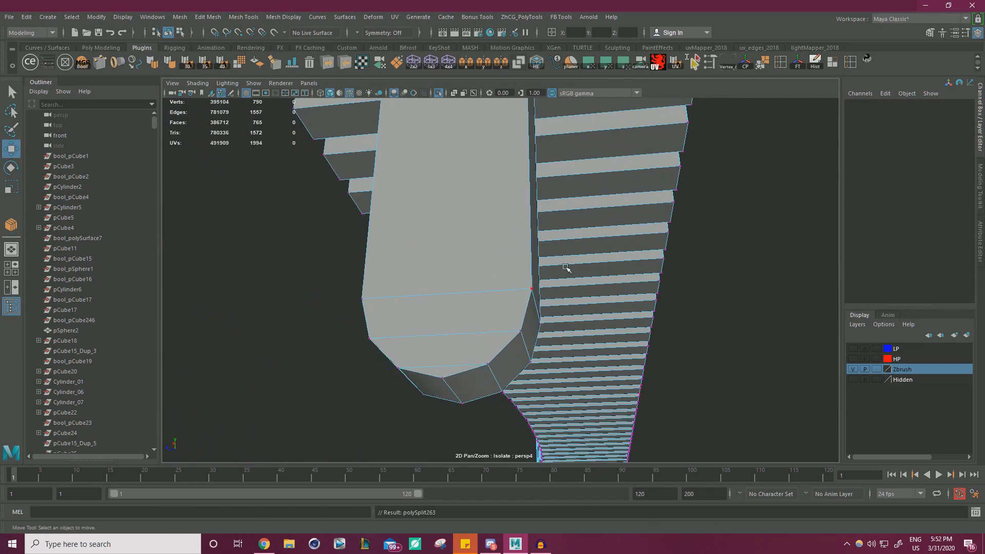
On the leg's opposite face, connect the two vertices where the straight sides meet the rounded end
alt+drag(554, 355, 560, 320)
click(590, 261)
alt+right_drag(614, 328, 592, 334)
alt+drag(592, 334, 565, 281)
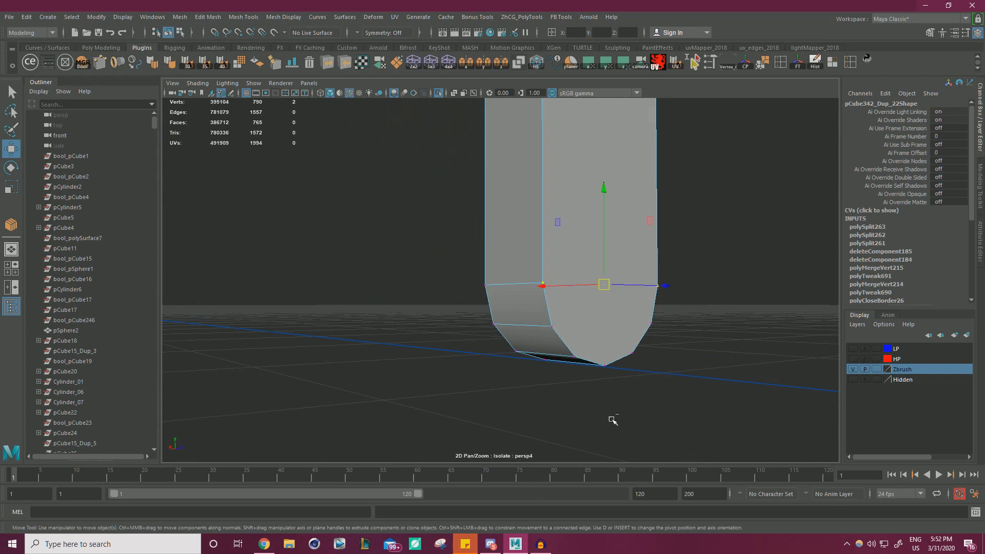
shift+right_drag(613, 420, 622, 402)
key(w)
Connect the next lower pair of vertices across the opposite face of the leg's rounded end
click(552, 326)
alt+drag(660, 343, 606, 339)
alt+right_drag(605, 338, 650, 367)
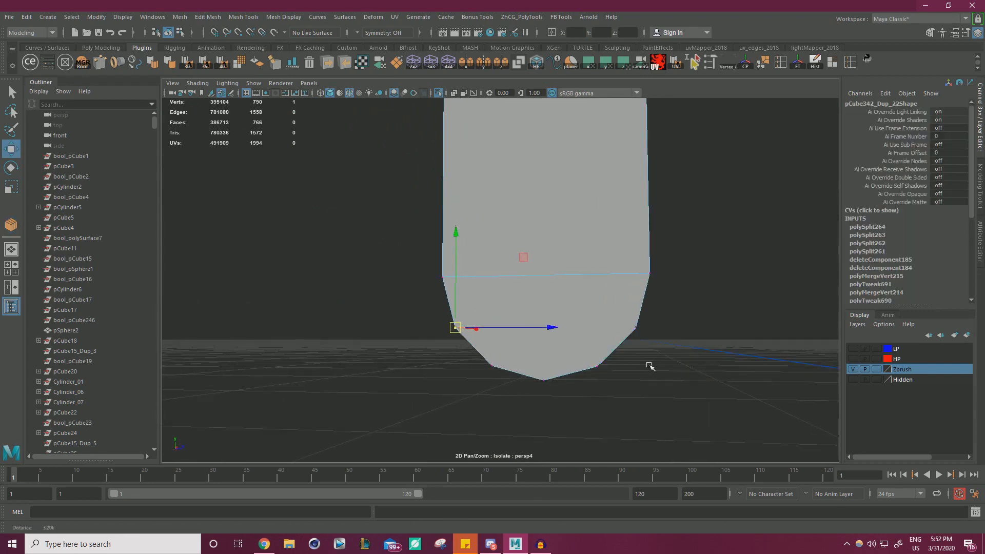
alt+drag(649, 366, 550, 303)
shift+click(520, 257)
shift+right_drag(621, 320, 791, 365)
key(w)
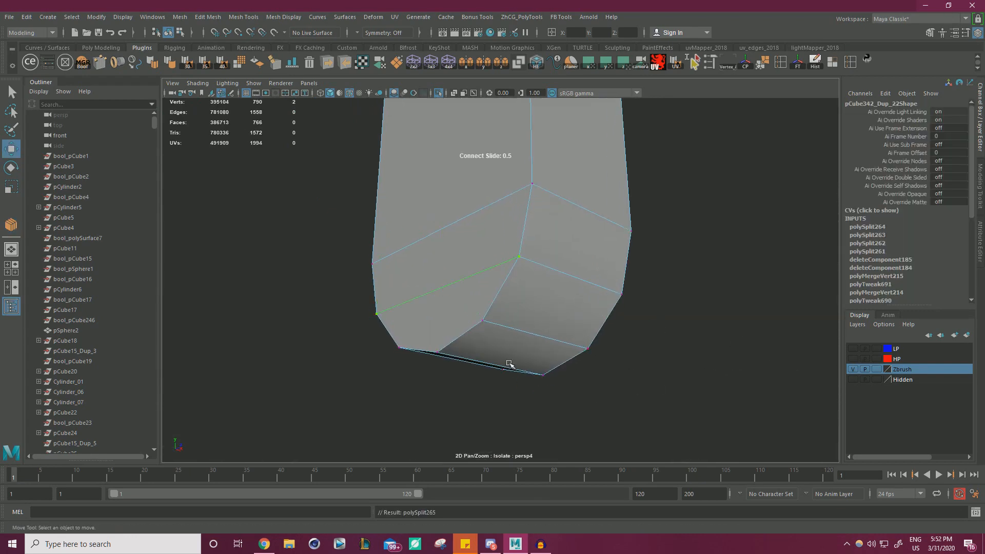
Connect the lowest pair of vertices across the opposite face to complete this leg's rounded end
alt+drag(647, 360, 624, 364)
click(640, 347)
shift+click(550, 341)
shift+right_drag(552, 343, 754, 473)
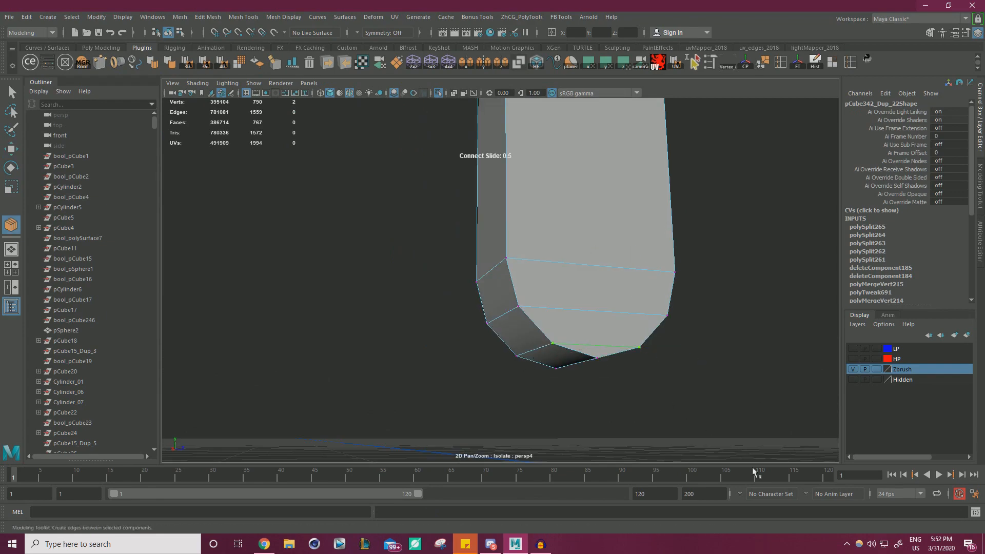
key(w)
click(570, 391)
On another leg, delete the faces forming the large ring hole and the small round hole near its rounded end
alt+right_drag(632, 294, 257, 190)
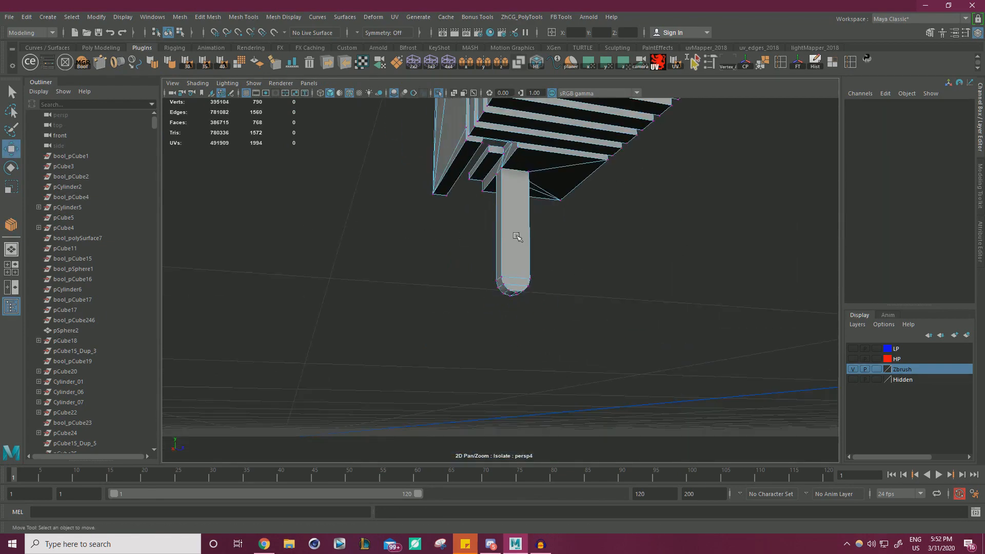
alt+drag(519, 236, 480, 299)
alt+right_drag(480, 298, 550, 277)
alt+middle_drag(551, 278, 631, 275)
alt+right_drag(575, 277, 601, 281)
alt+middle_drag(600, 281, 654, 290)
alt+right_drag(605, 296, 631, 303)
alt+middle_drag(631, 302, 664, 314)
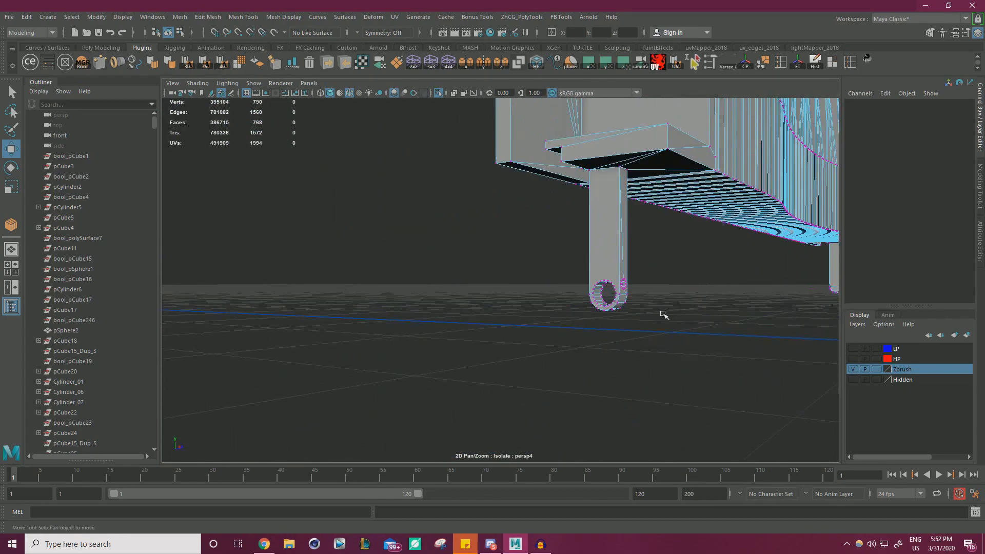
alt+right_drag(664, 315, 688, 312)
alt+middle_drag(640, 307, 554, 308)
alt+right_drag(554, 308, 831, 337)
alt+middle_drag(646, 308, 472, 286)
alt+right_drag(472, 286, 555, 290)
right_click(444, 249)
right_drag(445, 248, 445, 276)
click(469, 241)
shift+double_click(469, 262)
alt+drag(470, 262, 190, 314)
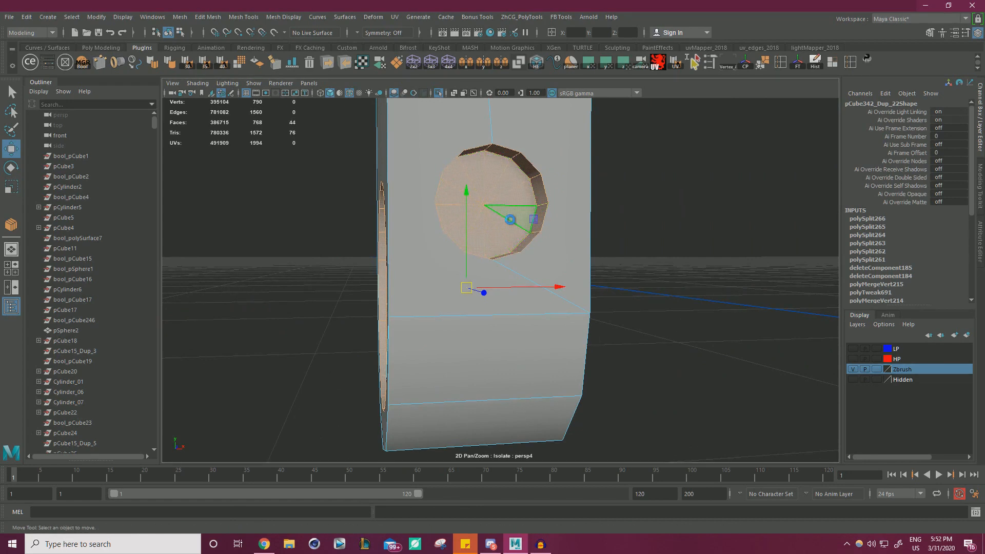
key(Delete)
Merge the open border of the large ring hole on one side of the leg to its center
alt+drag(516, 221, 608, 272)
scroll(607, 272, up, 5)
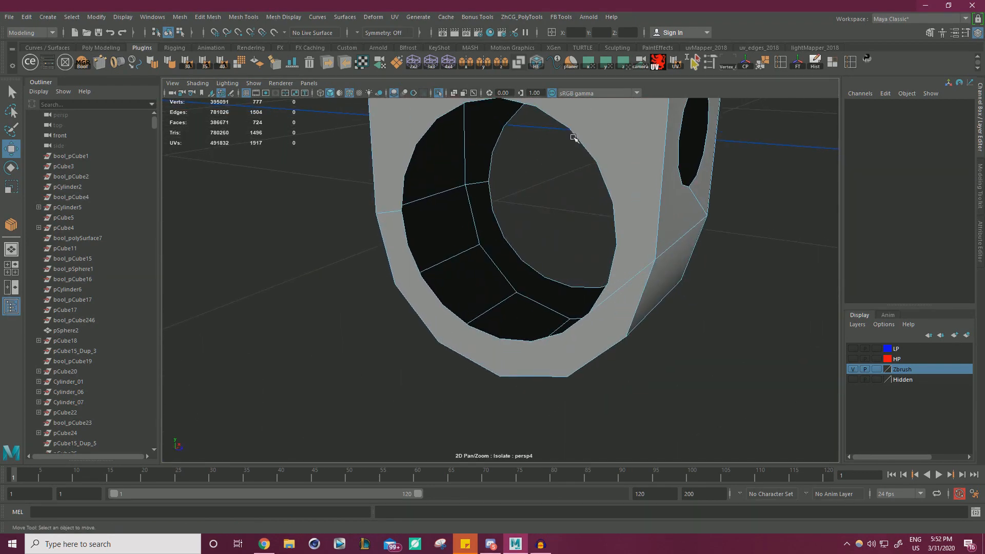
right_drag(594, 136, 589, 106)
double_click(582, 137)
shift+right_drag(289, 286, 286, 222)
Merge the ring hole's open border on the other side of the leg to its center
alt+drag(286, 222, 389, 264)
right_drag(584, 168, 584, 143)
double_click(577, 202)
shift+right_drag(712, 236, 708, 202)
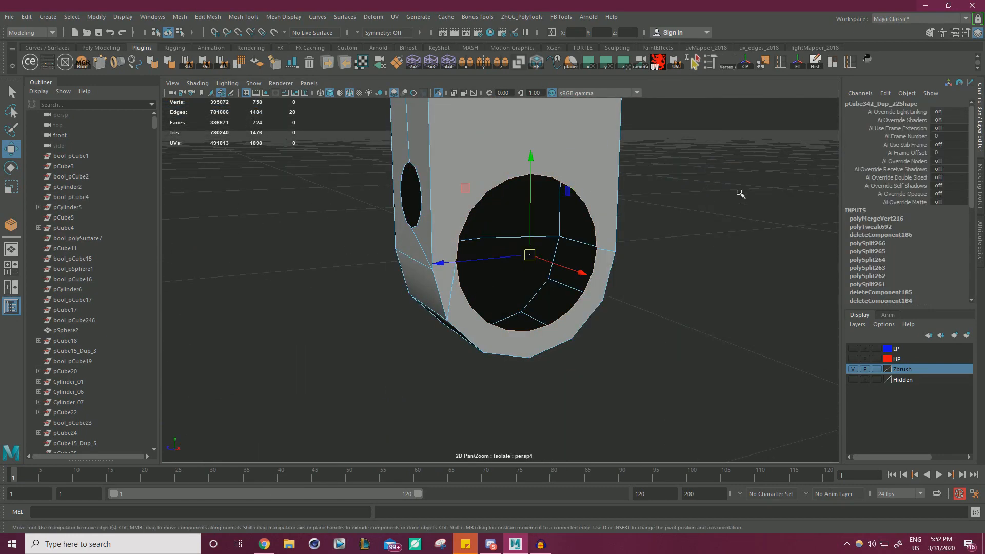
Merge the border of the small round hole on the leg's narrow side to its center
alt+drag(739, 194, 532, 216)
double_click(533, 214)
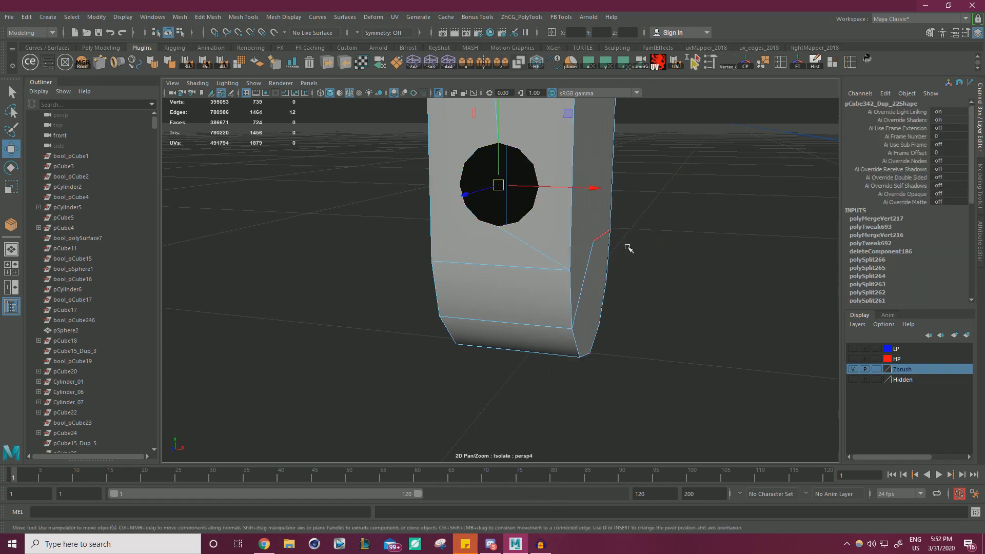
shift+right_drag(708, 262, 704, 191)
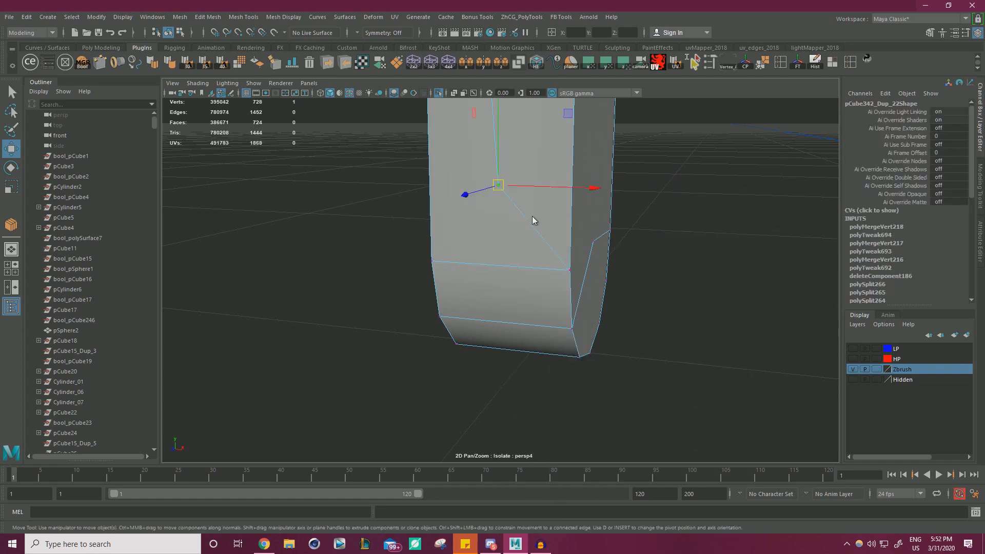
right_drag(533, 215, 533, 191)
Delete the two leftover edges meeting at the collapsed ring hole's center on one wide face of the leg
alt+drag(638, 236, 545, 265)
right_drag(574, 246, 574, 277)
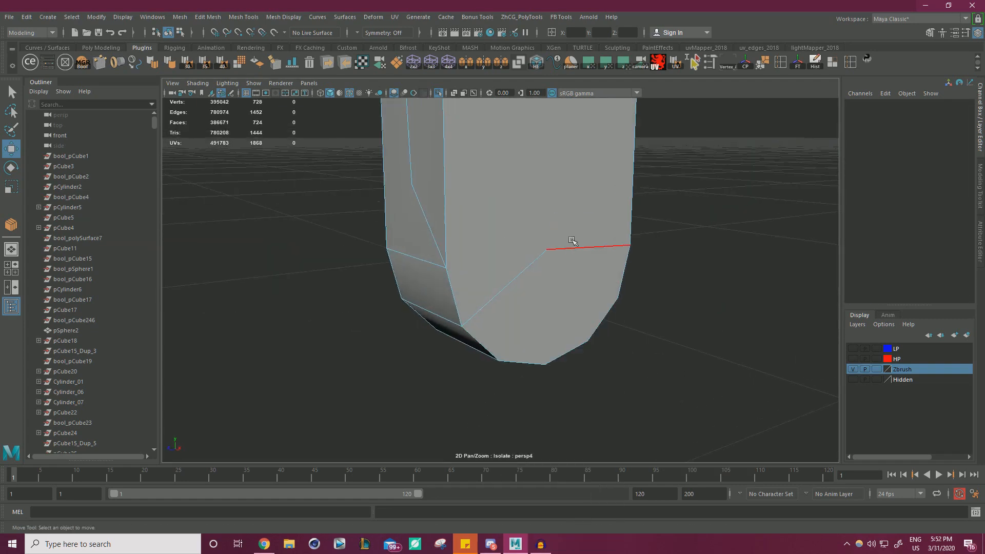
click(573, 240)
key(ctrl+Delete)
Connect the two vertices where this leg's straight sides meet the rounded end on the cleaned wide face
right_drag(513, 249, 477, 251)
click(448, 268)
alt+drag(503, 303, 433, 271)
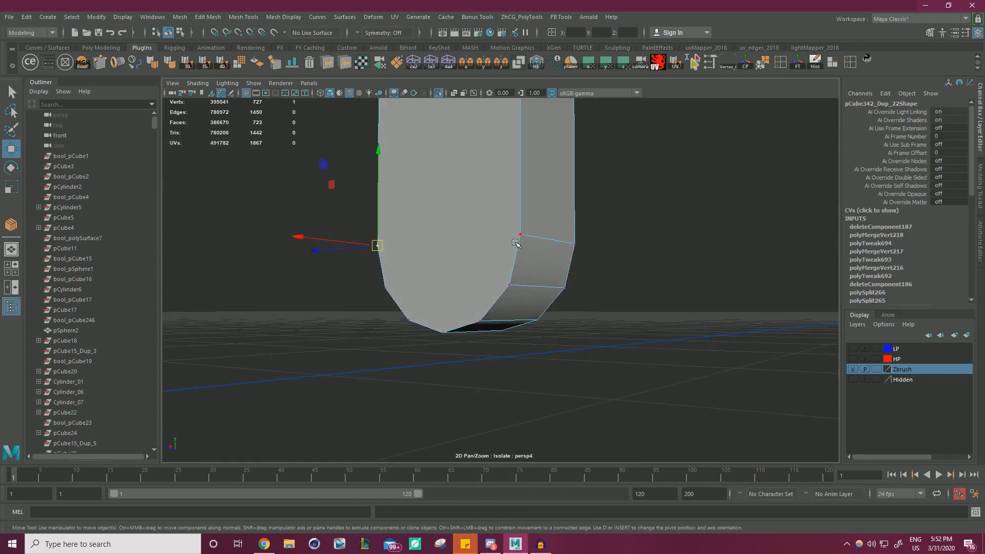
shift+click(522, 236)
key(y)
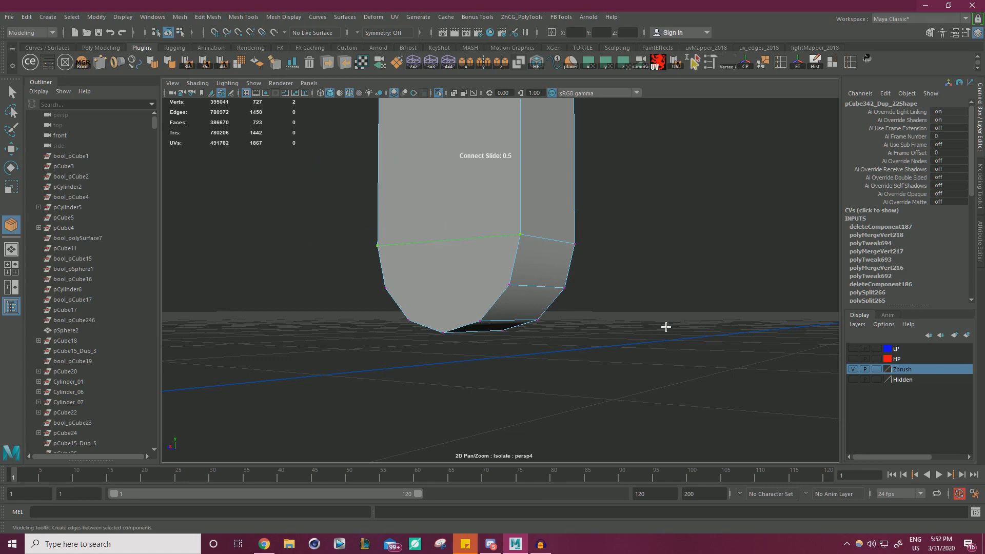
key(w)
Connect the second pair of opposite vertices across the cleaned wide face of this leg's end
click(510, 286)
alt+drag(669, 309, 605, 308)
shift+click(461, 285)
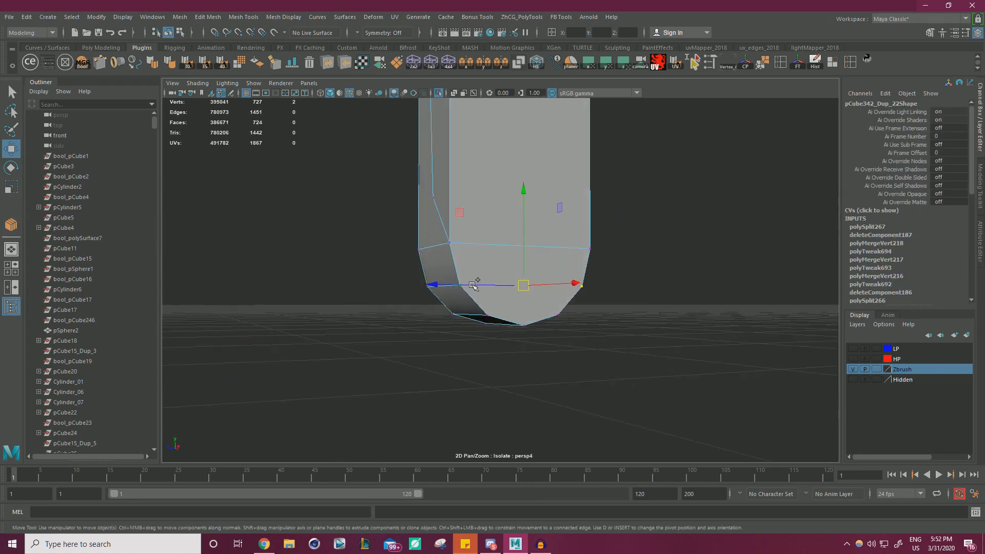
key(y)
key(w)
Connect the lowest pair of opposite vertices across the cleaned wide face of this leg's end
click(488, 315)
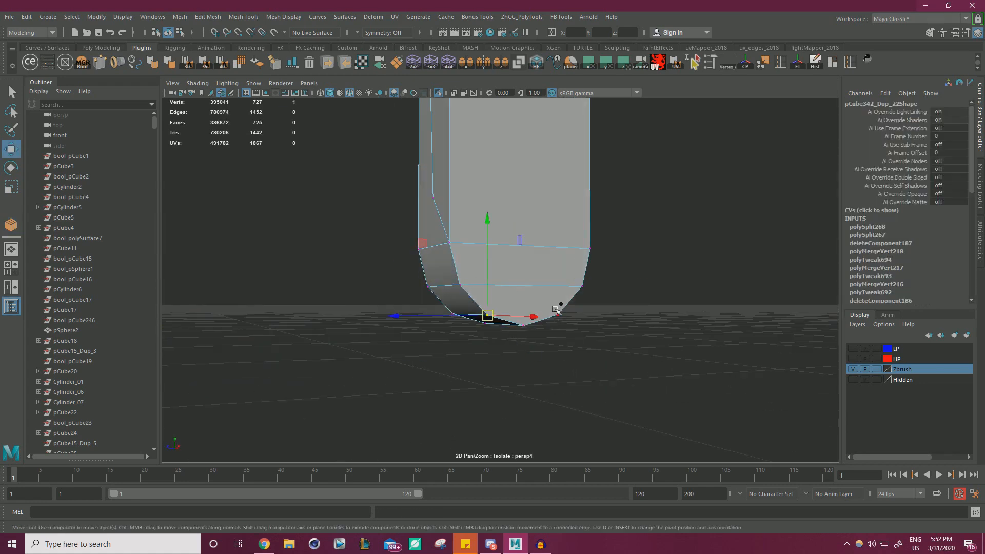
shift+click(558, 314)
key(y)
key(w)
Delete the leftover center vertex on the edge crossing this leg's other wide face
alt+drag(561, 268, 583, 282)
click(526, 253)
key(Delete)
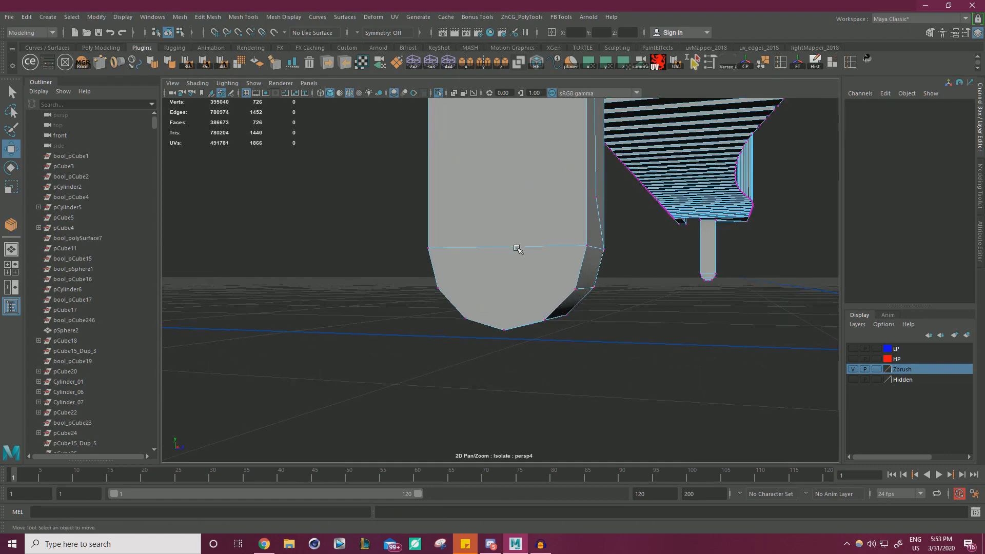
Connect the second pair of opposite vertices across this leg's other wide face
click(561, 247)
alt+drag(621, 295, 502, 290)
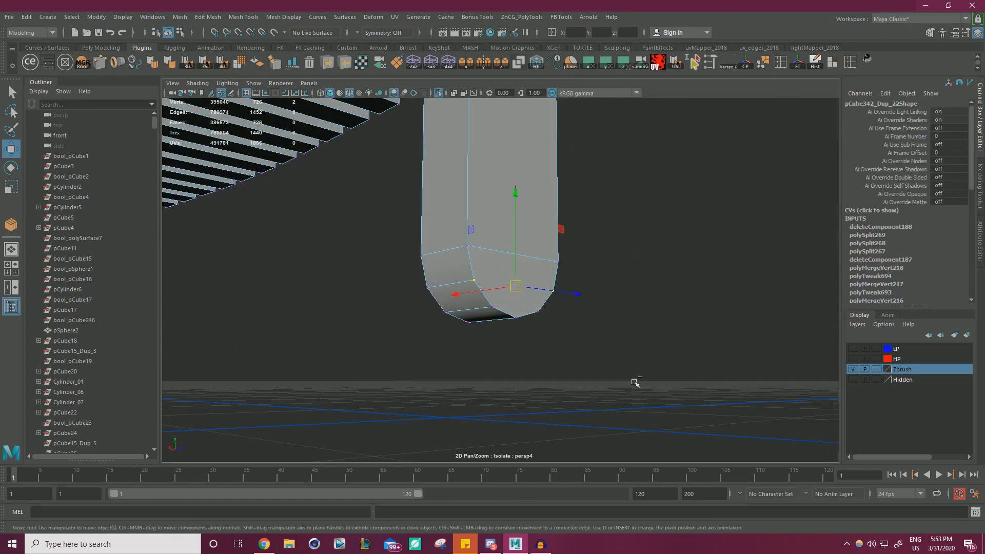
key(ctrl+c)
key(w)
Connect the lowest pair of opposite vertices across this leg's other wide face
click(493, 307)
alt+drag(605, 340, 556, 345)
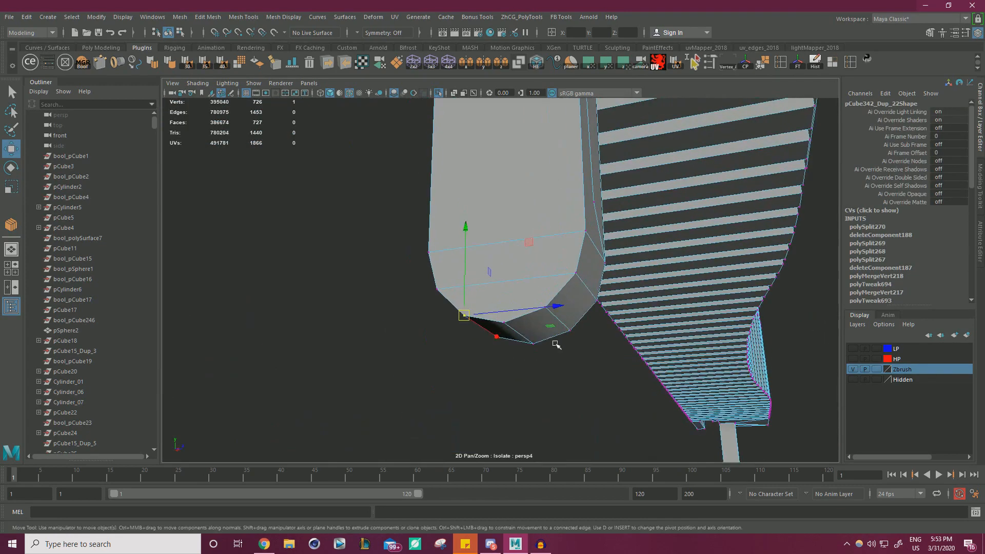
scroll(556, 345, up, 2)
shift+click(569, 322)
shift+right_drag(570, 323, 742, 431)
key(w)
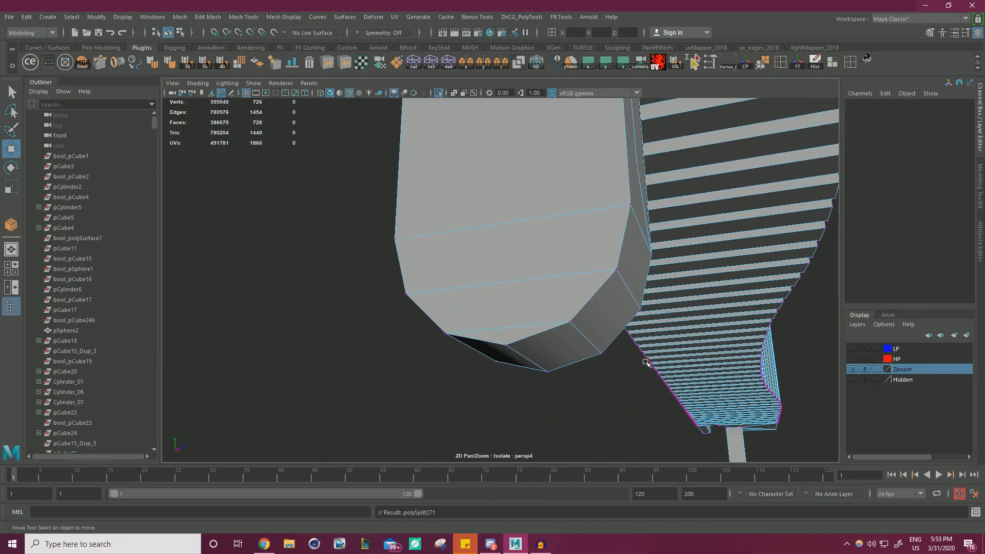
Delete the leftover edges meeting at the collapsed small hole's center on the leg's narrow side
alt+drag(701, 413, 578, 328)
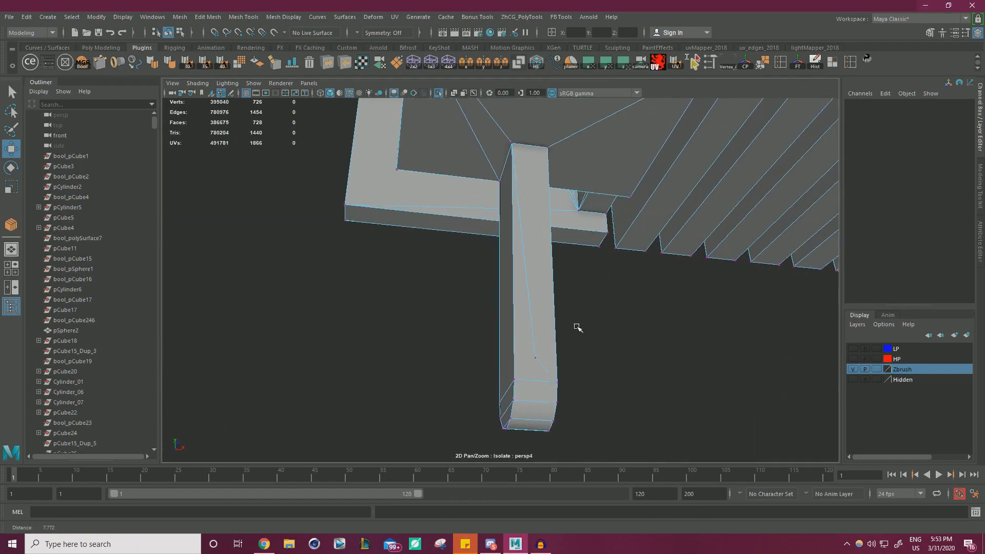
click(531, 239)
key(Delete)
Try to move the short edge at the large panel's lower corner, beside the slats, vertically
alt+drag(551, 369, 742, 371)
alt+right_drag(603, 234, 474, 267)
alt+drag(475, 267, 336, 316)
alt+middle_drag(336, 317, 399, 317)
alt+drag(399, 316, 710, 363)
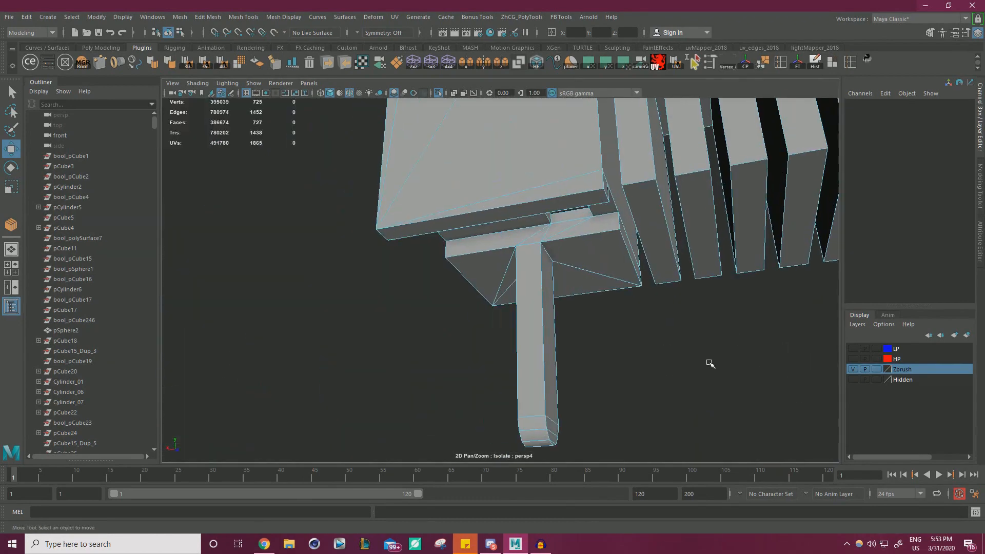
alt+middle_drag(710, 363, 633, 367)
alt+right_drag(633, 368, 662, 371)
click(575, 249)
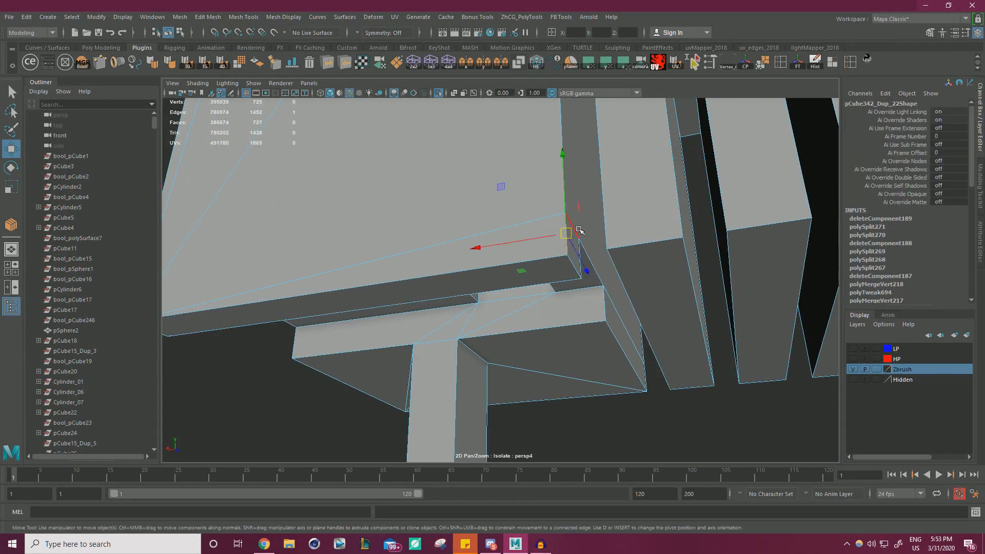
click(579, 230)
mouse_move(578, 230)
alt+mouse_down()
mouse_move(508, 233)
mouse_move(580, 231)
alt+mouse_up()
alt+right_drag(580, 231, 633, 220)
alt+drag(633, 221, 609, 216)
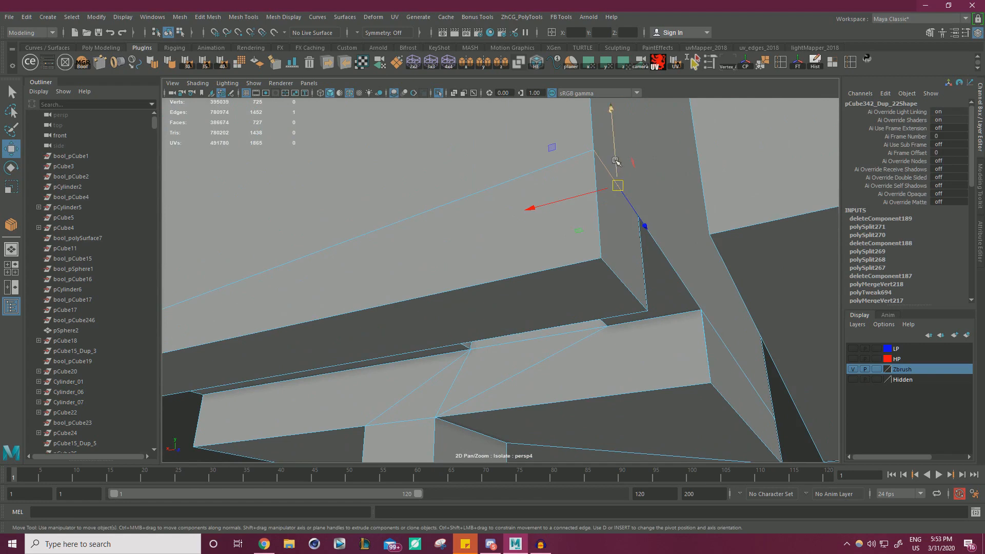
drag(615, 161, 625, 133)
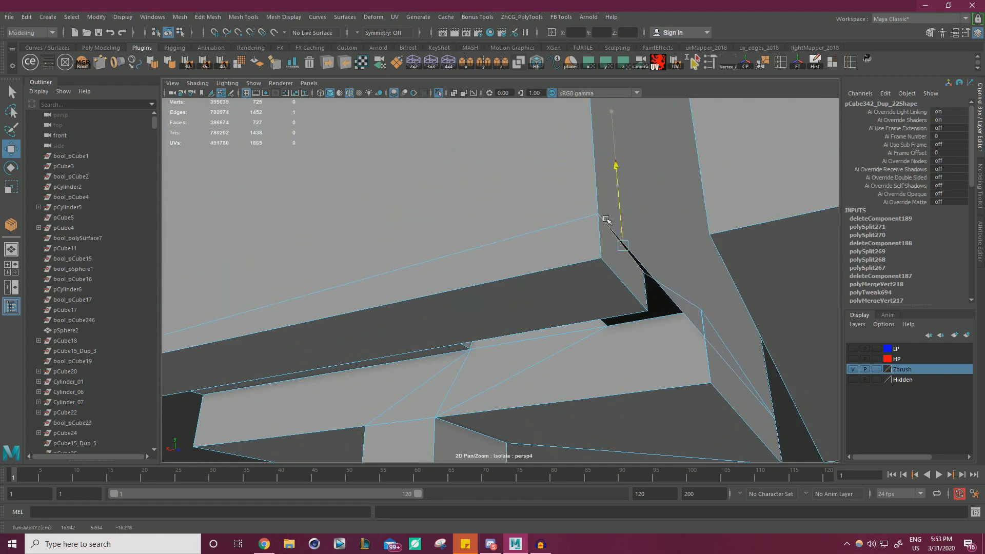
Snap the stray vertex at the support beam's upper corner onto the adjacent corner vertex and merge the overlapping vertices
alt+drag(710, 295, 623, 252)
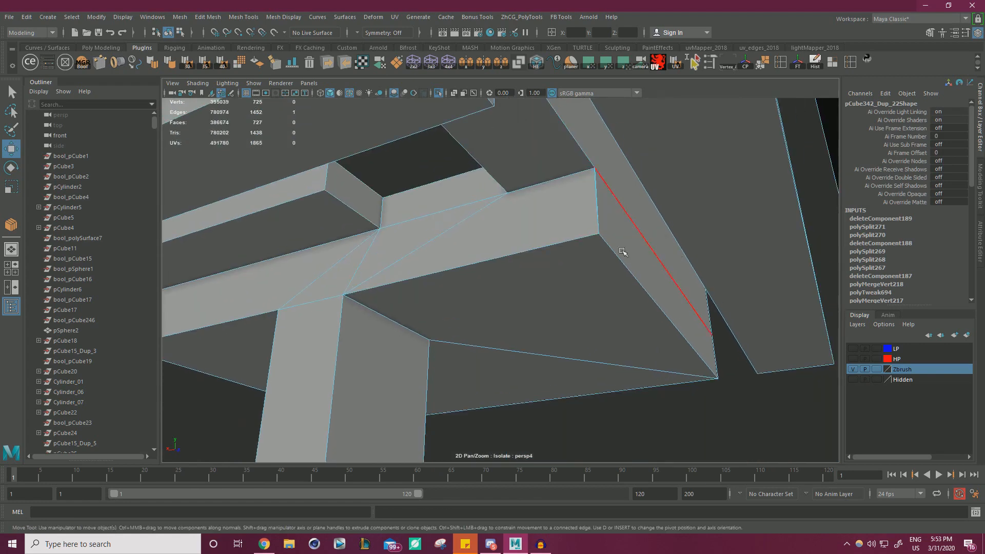
alt+right_drag(604, 225, 559, 203)
alt+drag(558, 202, 570, 244)
alt+right_drag(569, 243, 610, 244)
alt+middle_drag(610, 245, 617, 260)
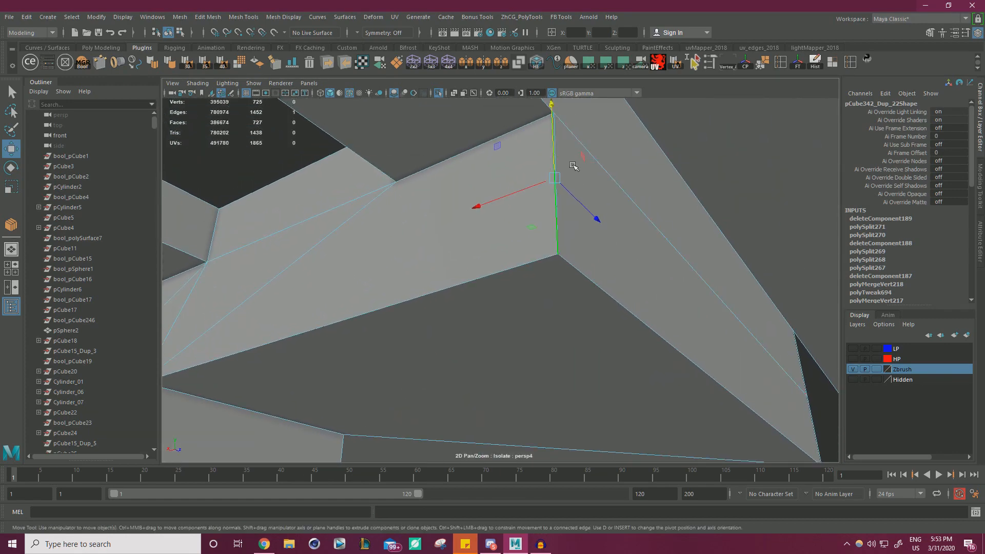
right_drag(573, 166, 527, 162)
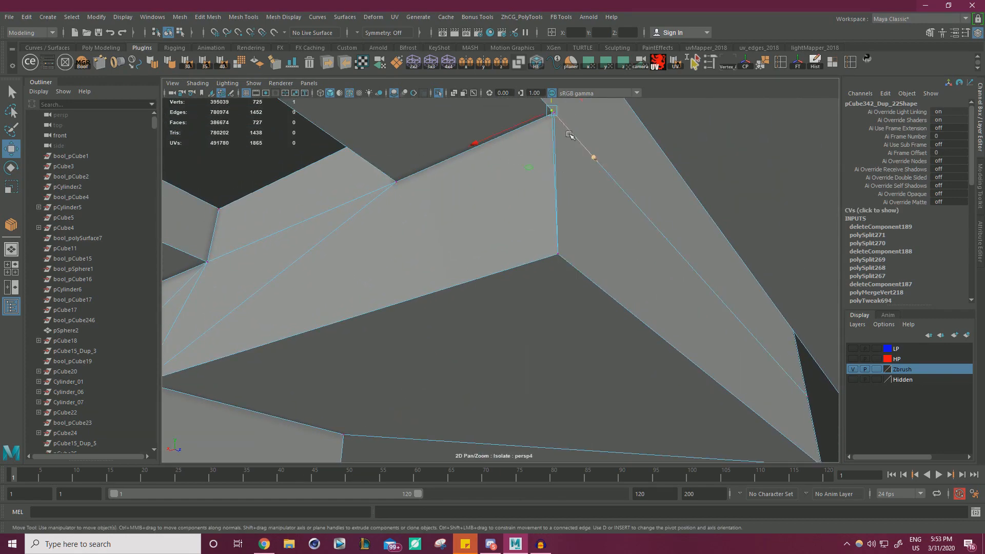
scroll(571, 154, down, 5)
scroll(583, 164, up, 8)
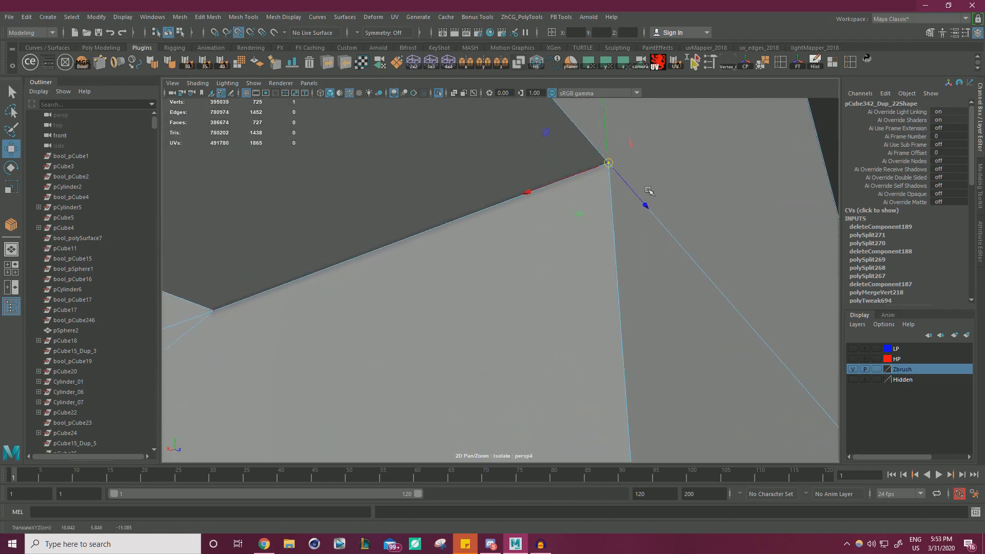
scroll(611, 175, down, 5)
scroll(590, 241, up, 3)
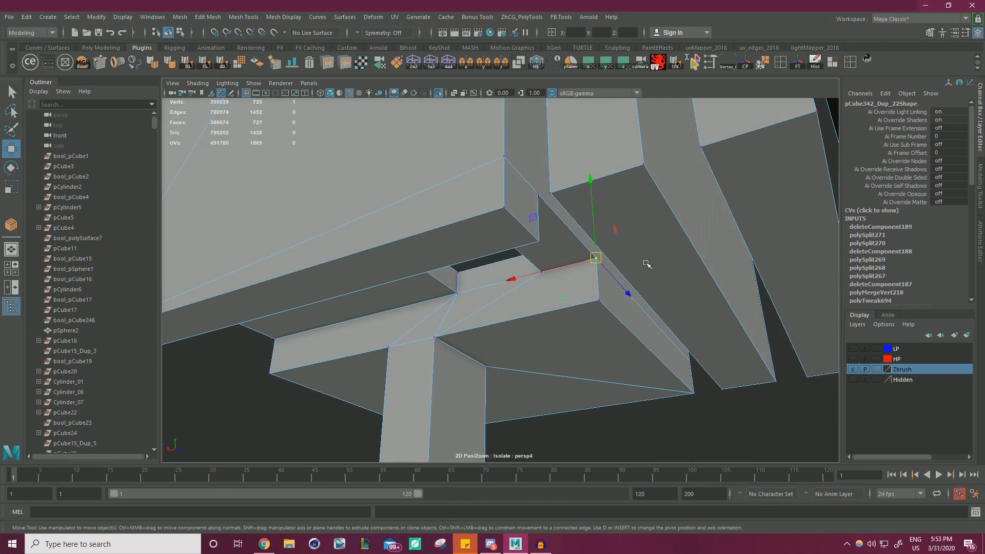
scroll(647, 264, down, 1)
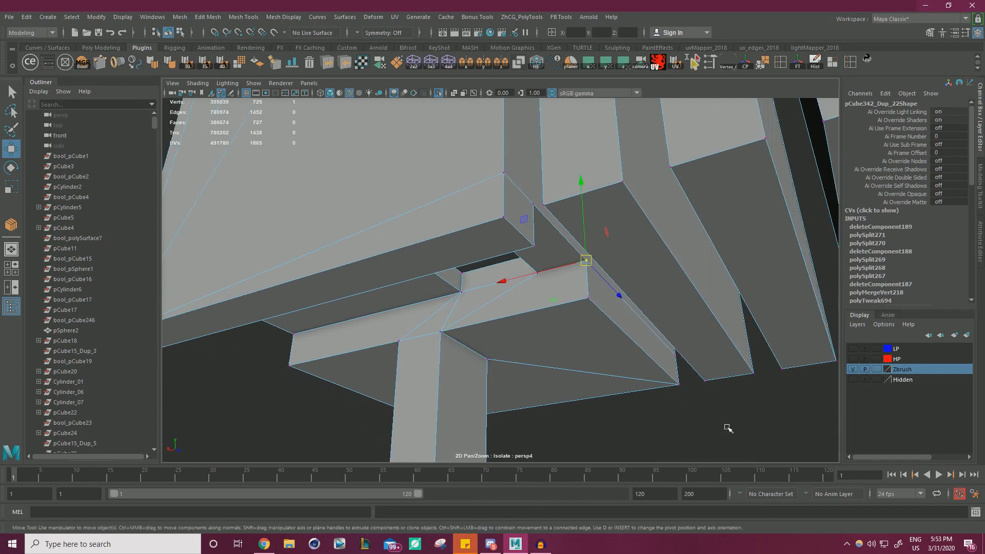
drag(405, 126, 405, 125)
shift+right_drag(501, 193, 502, 127)
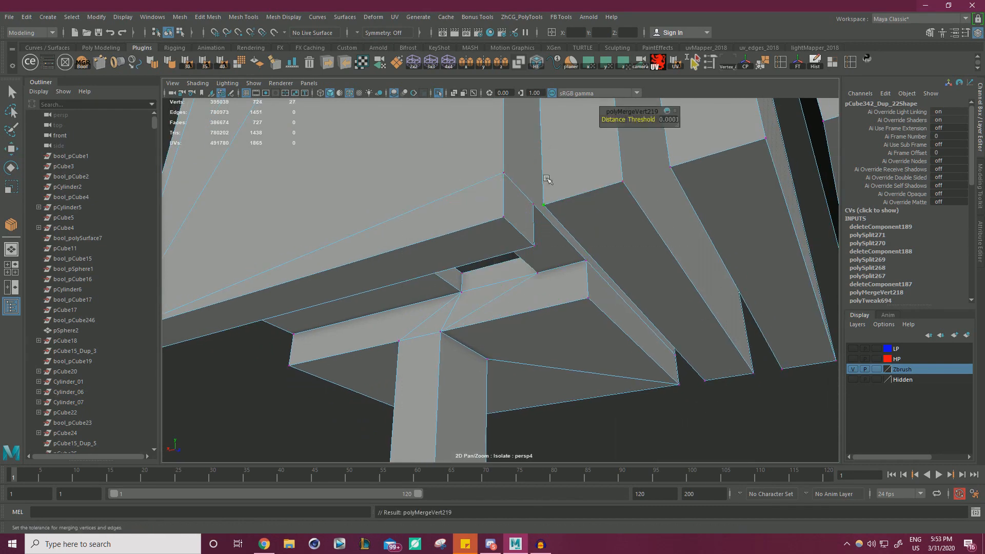
Move the vertex at the large panel's lower back corner, beside the slats
scroll(522, 224, up, 1)
key(w)
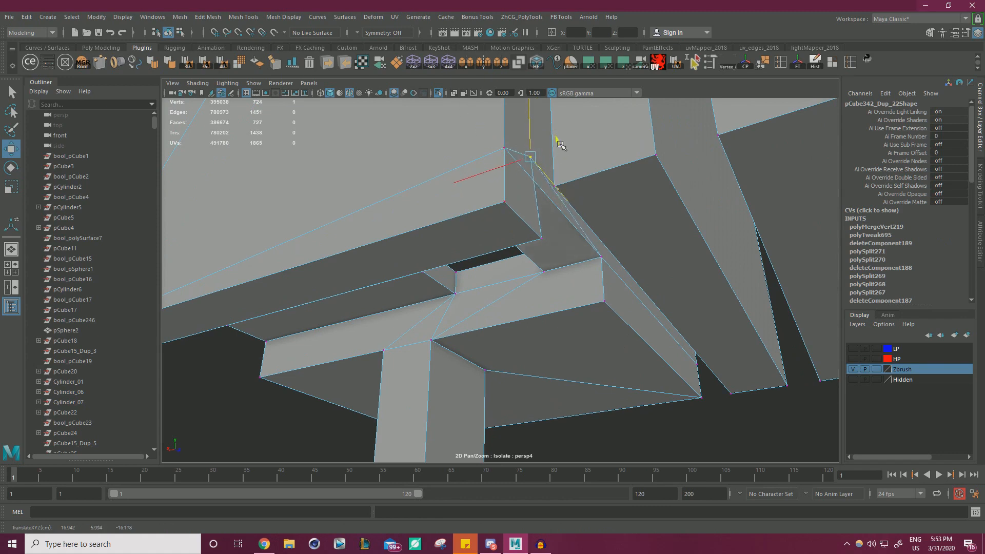
alt+drag(568, 193, 575, 259)
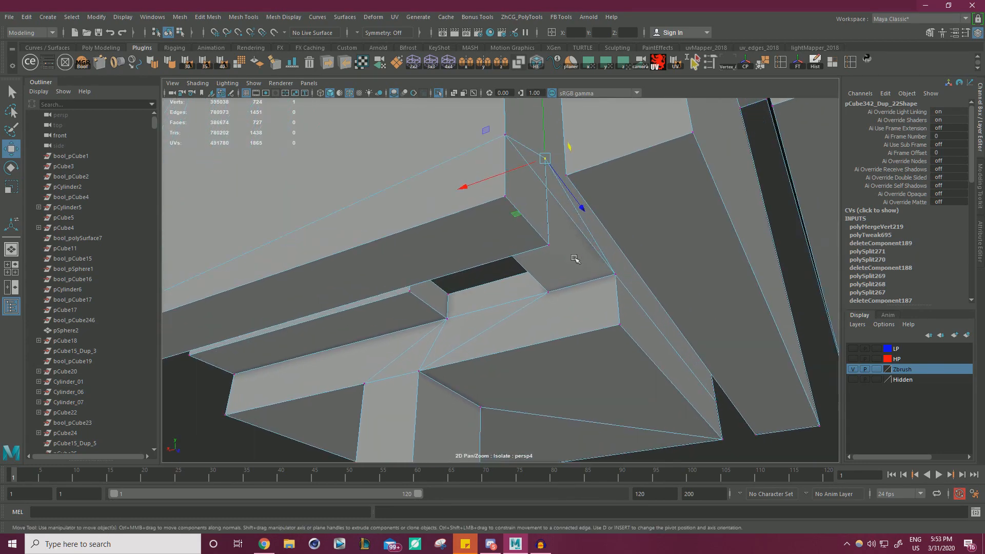
Try moving the notch's corner vertex downward to test its connection, and undo the move
drag(545, 128, 548, 145)
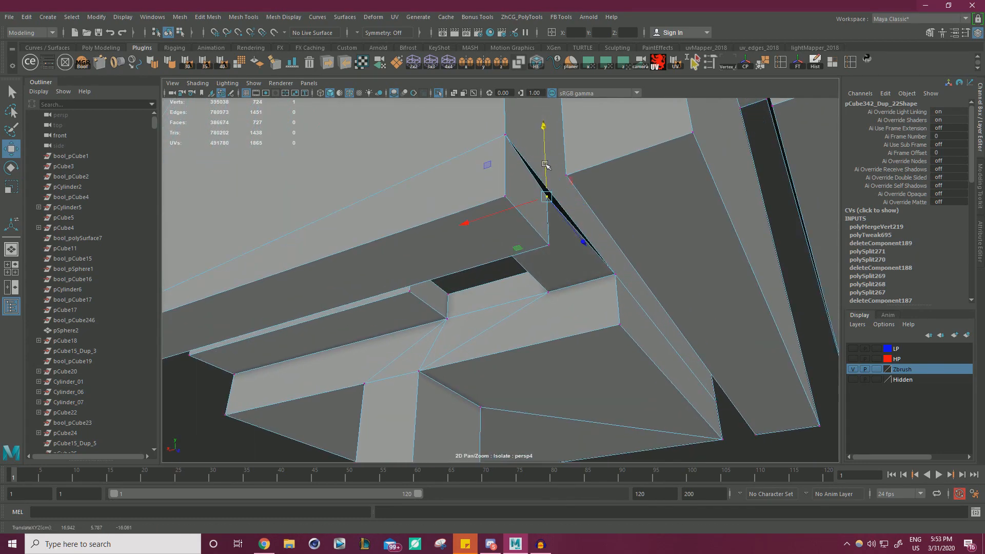
key(ctrl+z)
alt+right_drag(573, 183, 483, 204)
alt+drag(483, 204, 422, 185)
alt+right_drag(422, 185, 331, 226)
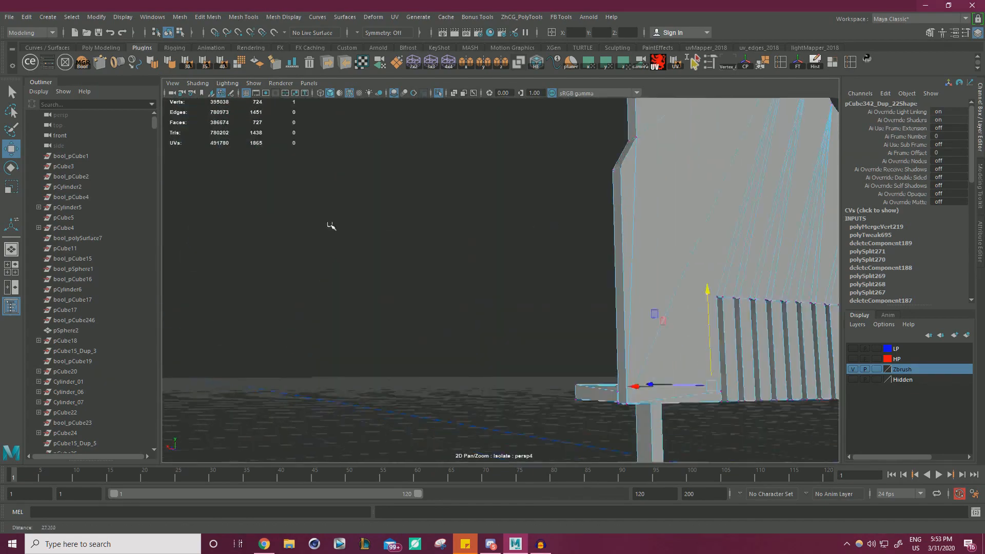
alt+drag(331, 226, 492, 236)
alt+right_drag(492, 236, 537, 282)
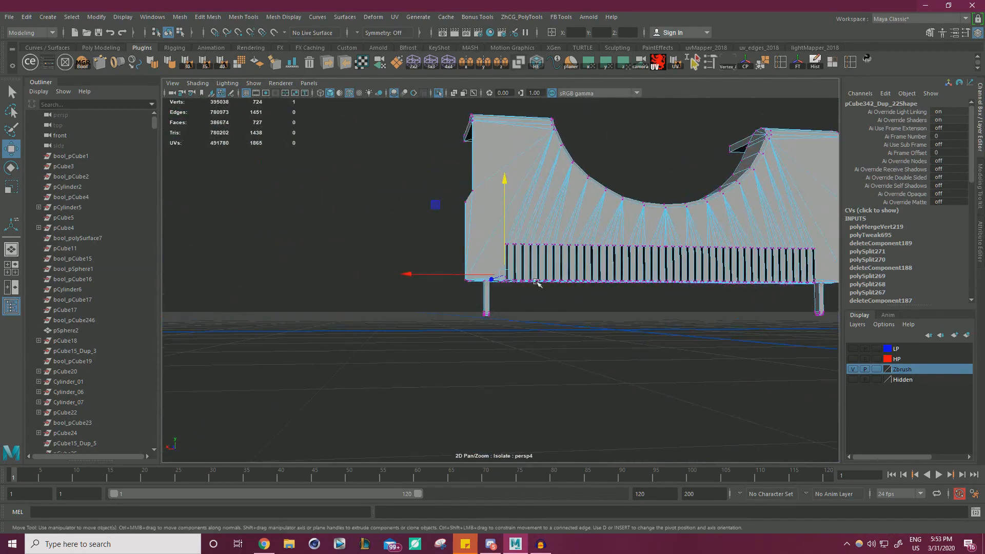
Select the faces at both ends of the slotted panel, including the legs, and isolate them in the view
right_drag(445, 249, 445, 269)
alt+drag(515, 302, 465, 312)
alt+right_drag(465, 312, 590, 395)
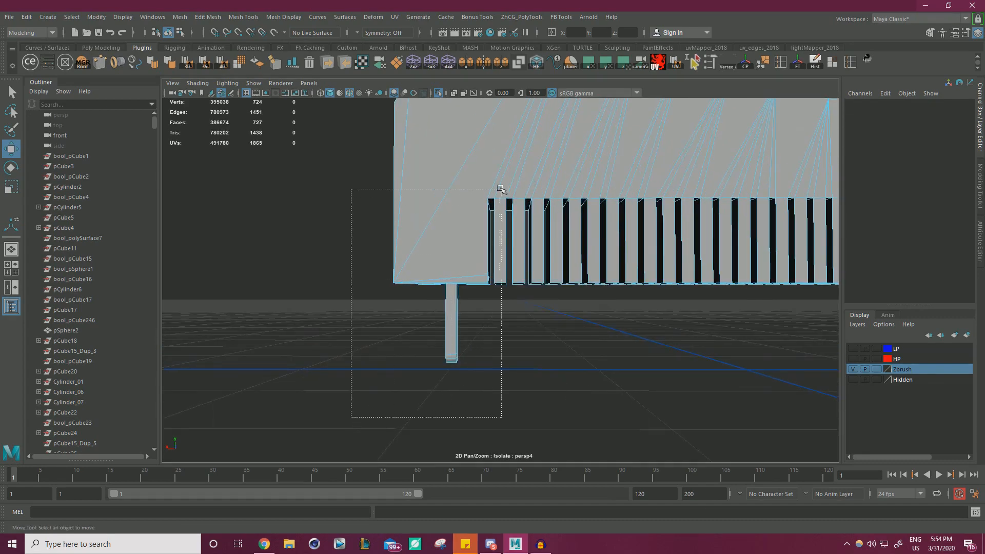
drag(492, 181, 494, 182)
alt+right_drag(518, 239, 469, 253)
alt+middle_drag(590, 254, 355, 272)
alt+right_drag(492, 323, 622, 346)
alt+middle_drag(622, 346, 620, 343)
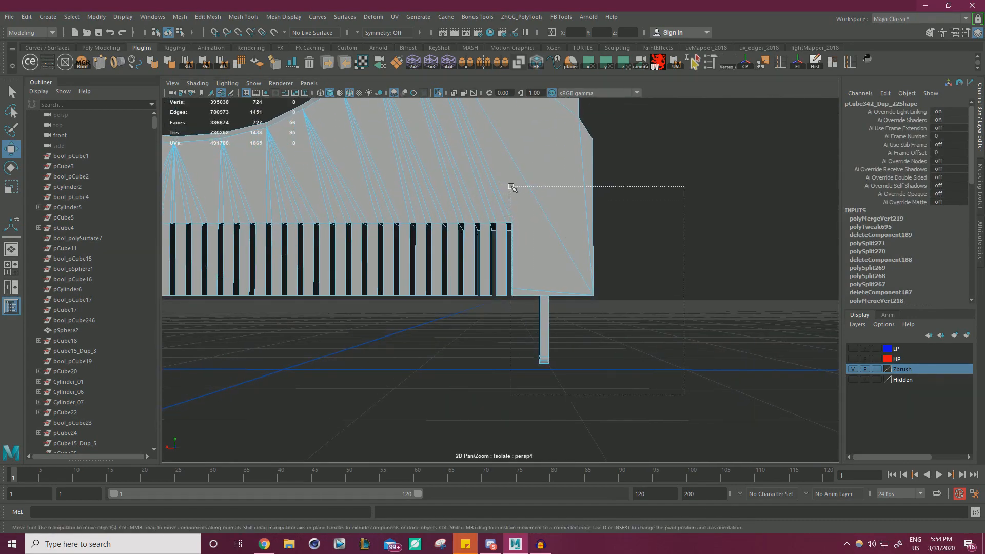
shift+drag(511, 186, 482, 109)
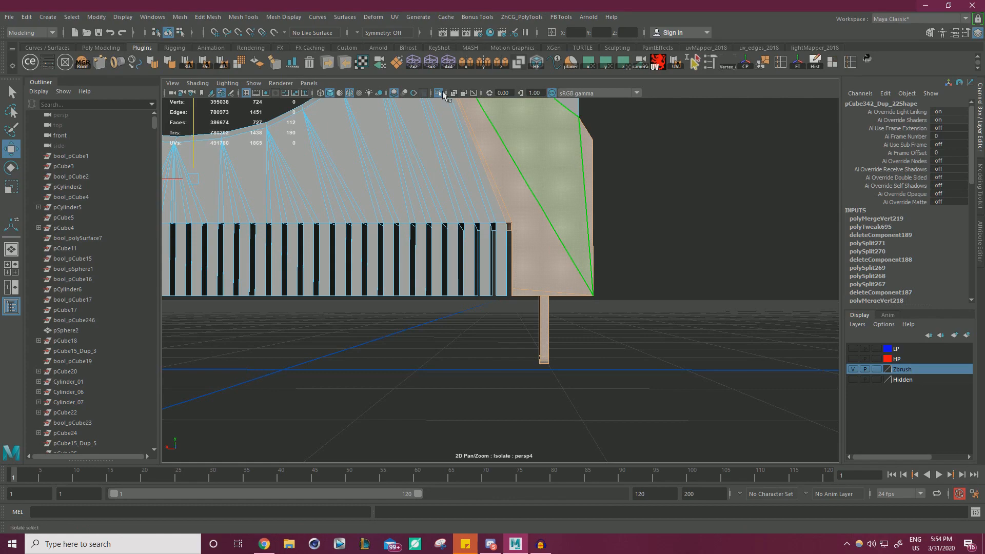
click(440, 94)
click(440, 94)
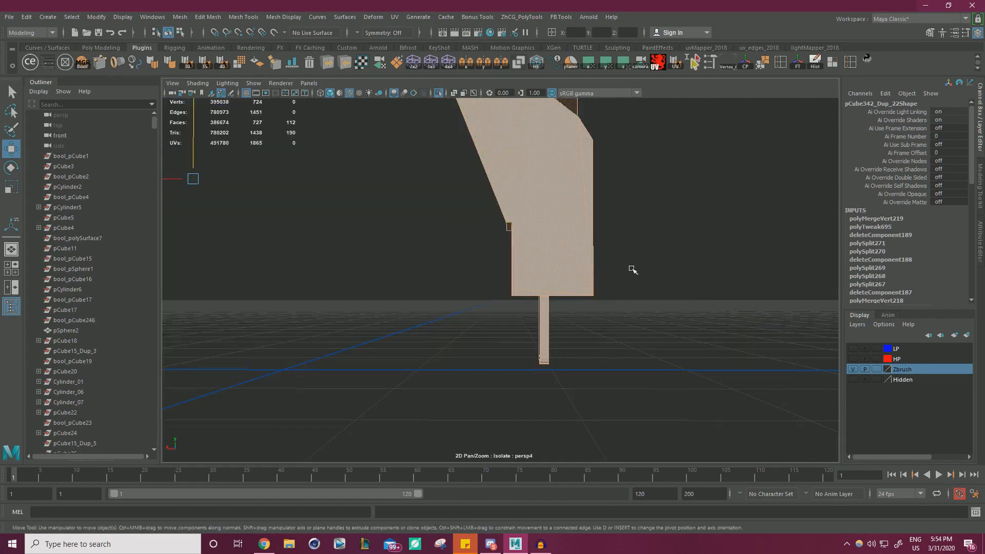
Try moving the vertex at the notch's outer upper corner vertically to test its connection to the large face
alt+drag(633, 269, 585, 269)
scroll(585, 269, up, 4)
right_drag(479, 207, 444, 206)
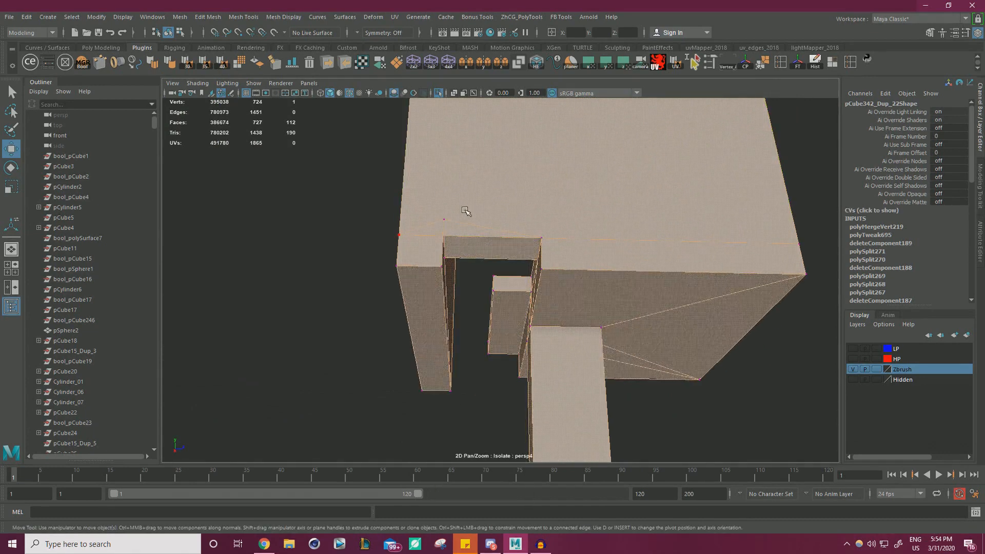
click(452, 220)
drag(447, 184, 448, 178)
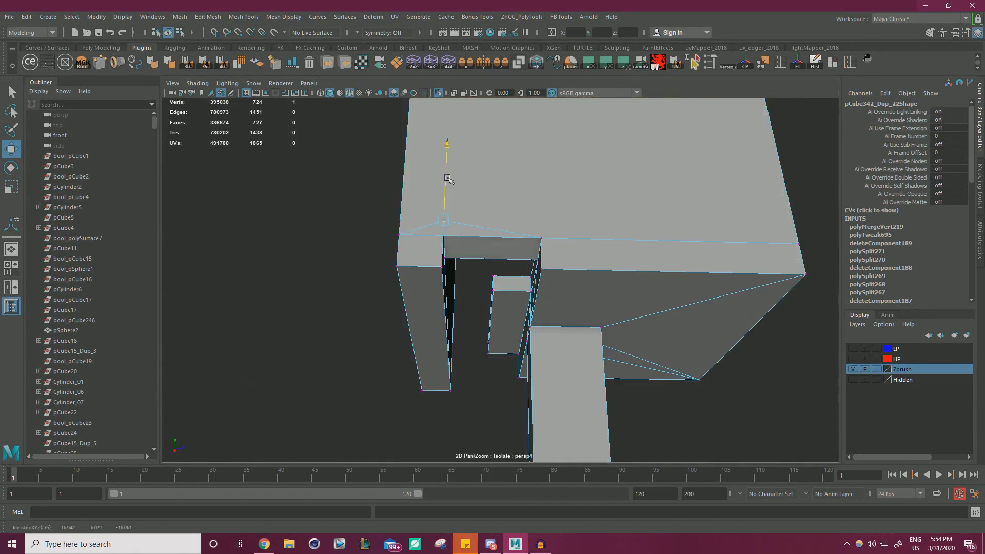
alt+drag(659, 253, 614, 284)
click(325, 255)
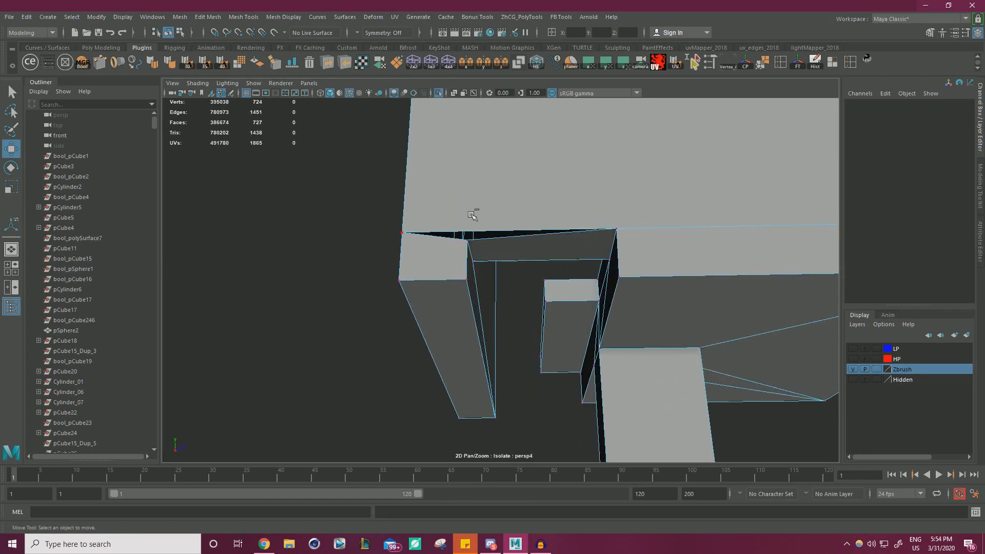
Cut an edge across the large face from its near upper corner to the notch's outer upper corner
alt+drag(466, 234, 485, 208)
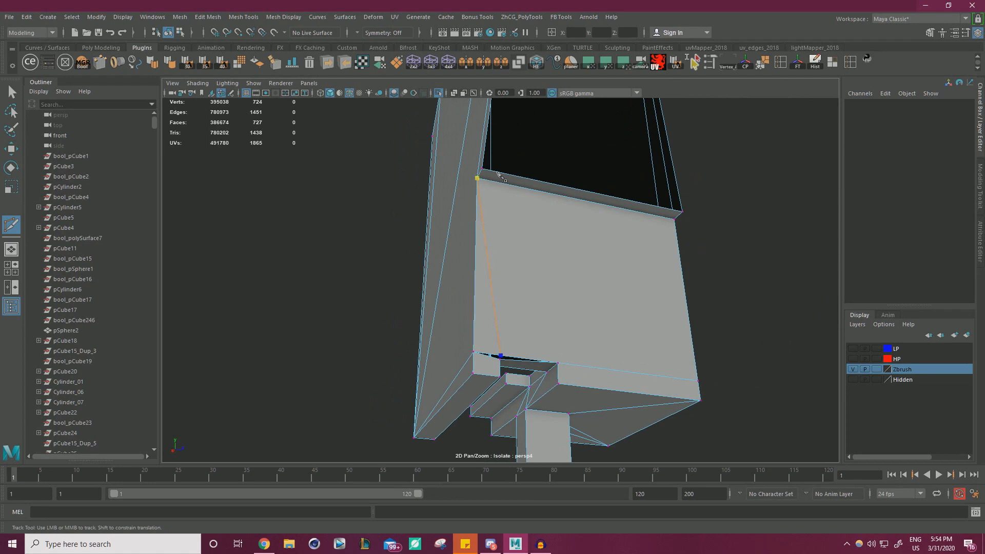
right_click(346, 257)
alt+drag(417, 286, 420, 217)
alt+right_drag(419, 218, 645, 300)
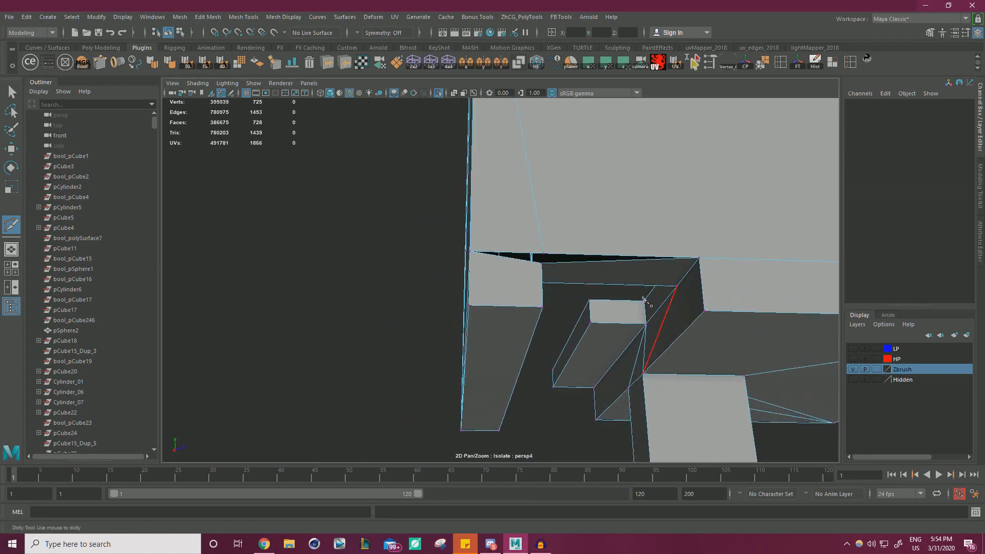
Snap the cut's end vertex and the notch's outer corner together and merge the overlapping vertices
key(w)
drag(546, 223, 707, 255)
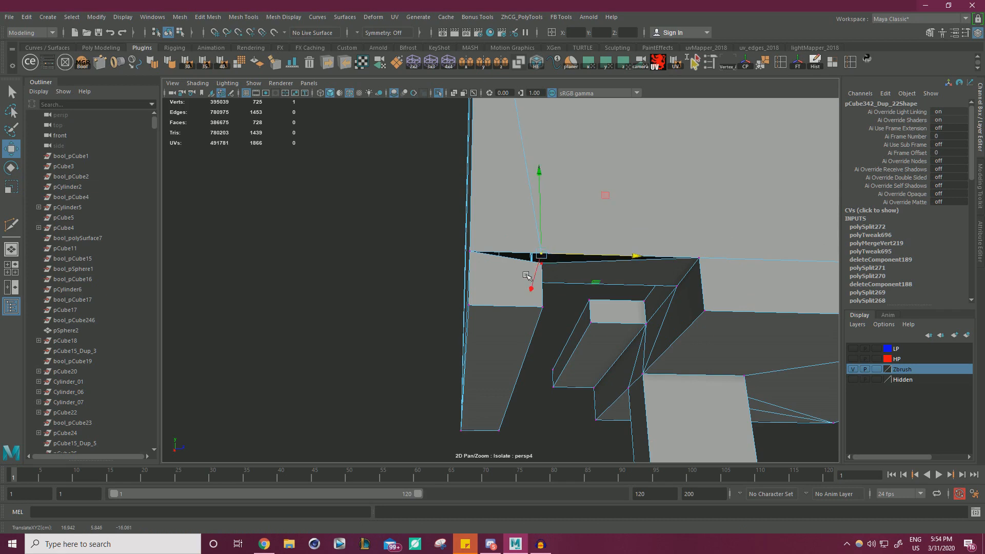
drag(526, 275, 542, 254)
alt+right_drag(582, 271, 552, 271)
drag(343, 381, 363, 372)
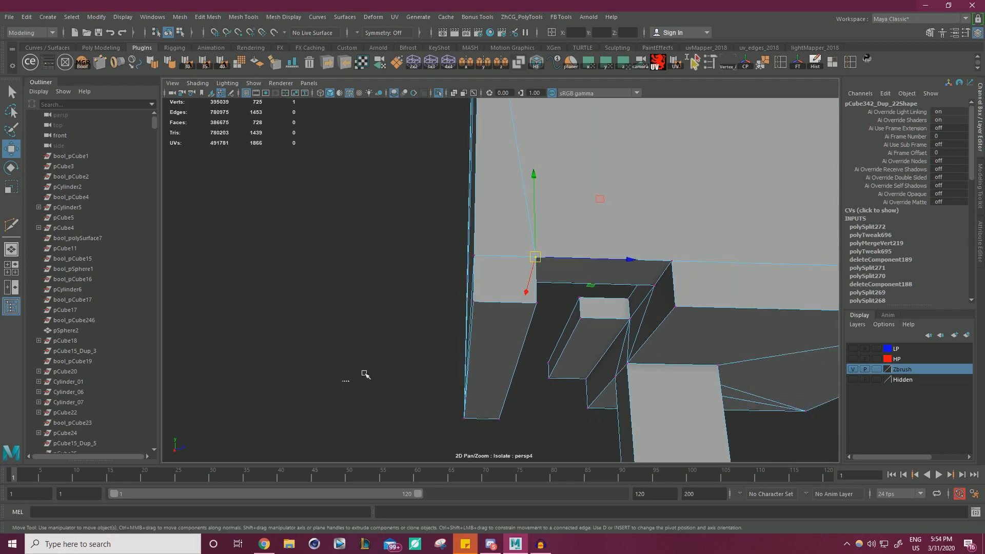
shift+right_drag(490, 248, 526, 191)
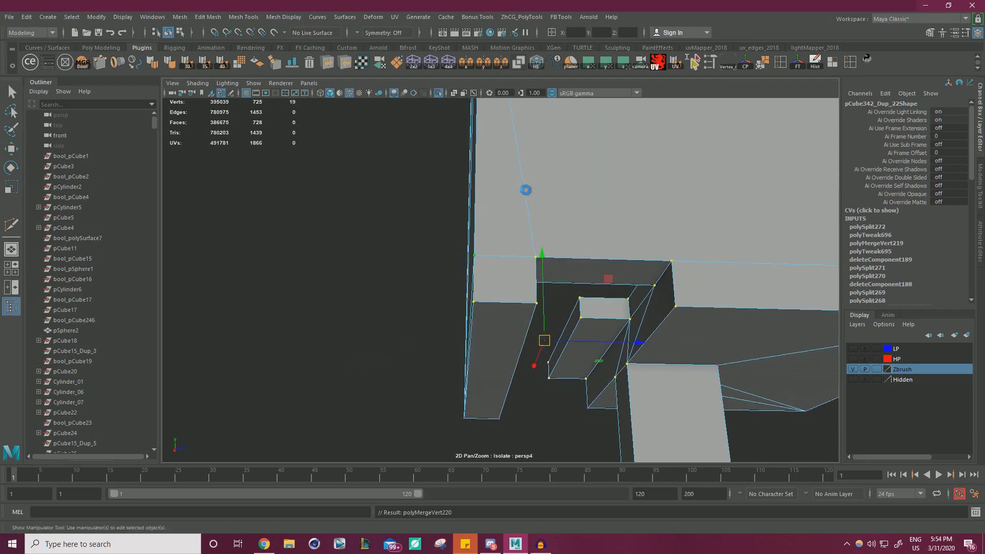
Try moving the merged notch corner vertex upward to check for open gaps, and undo the move
click(374, 263)
click(533, 242)
key(w)
drag(536, 227, 549, 198)
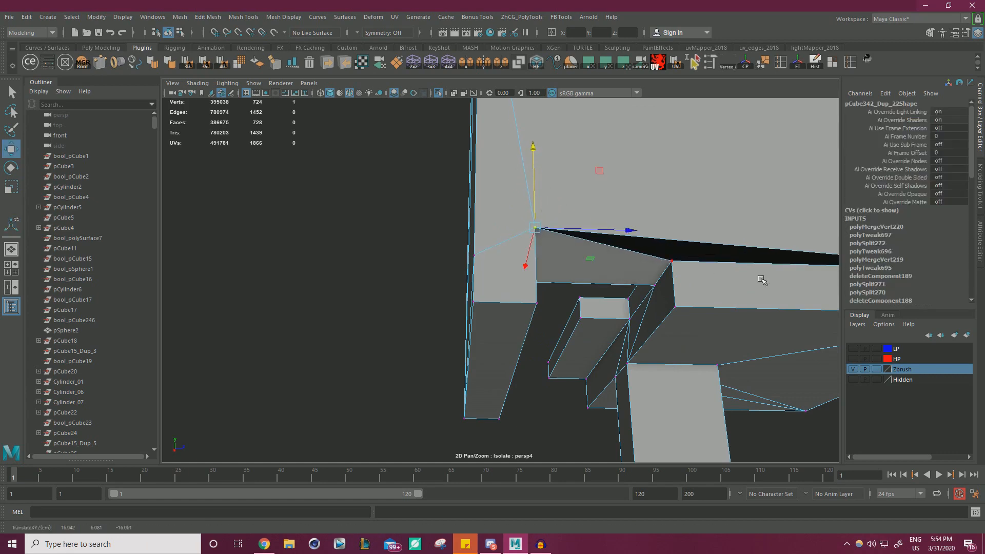
alt+right_drag(795, 236, 665, 228)
alt+middle_drag(665, 229, 545, 271)
alt+drag(545, 271, 616, 247)
key(ctrl+z)
Cut an edge from the notch's inner upper corner diagonally to the opposite upper corner of the large face
alt+drag(659, 315, 637, 336)
shift+right_drag(643, 344, 594, 332)
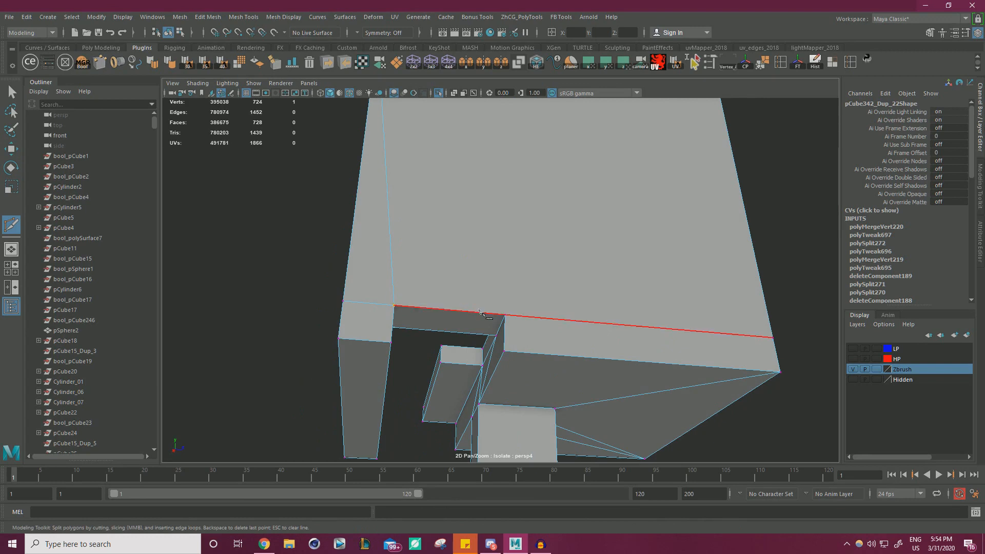
alt+right_drag(561, 293, 490, 251)
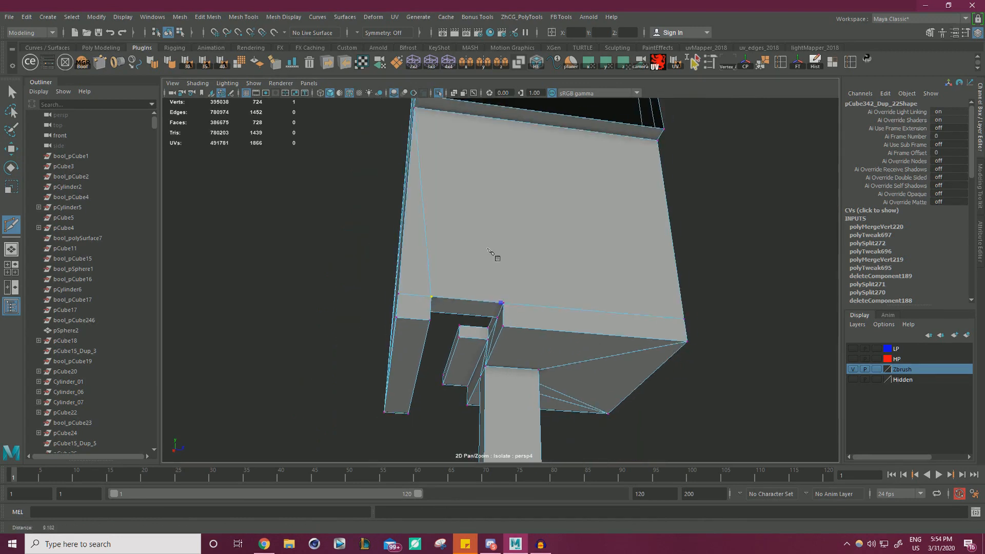
alt+middle_drag(593, 150, 568, 193)
key(Return)
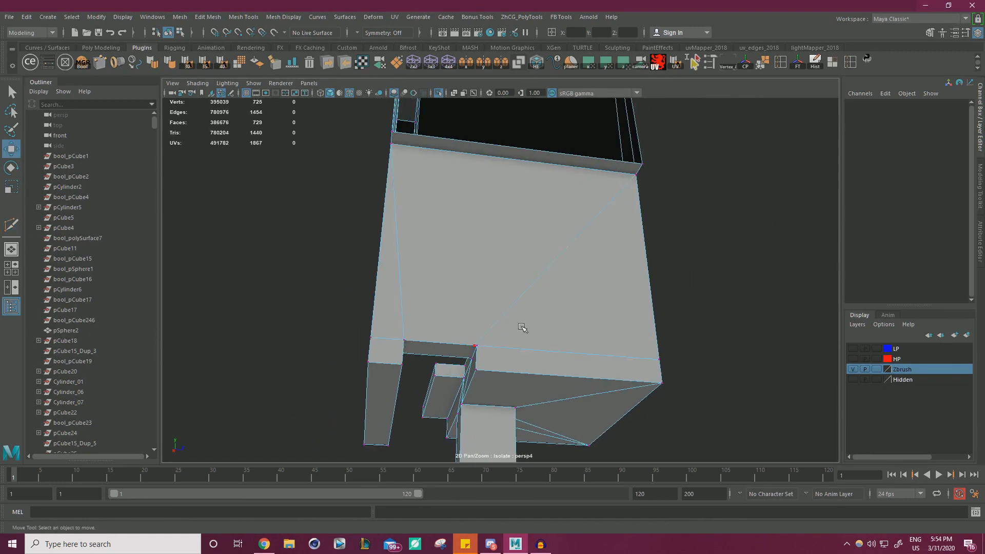
Align the diagonal cut's end vertex with the notch's inner corner and merge the overlapping vertices
scroll(539, 379, up, 4)
key(w)
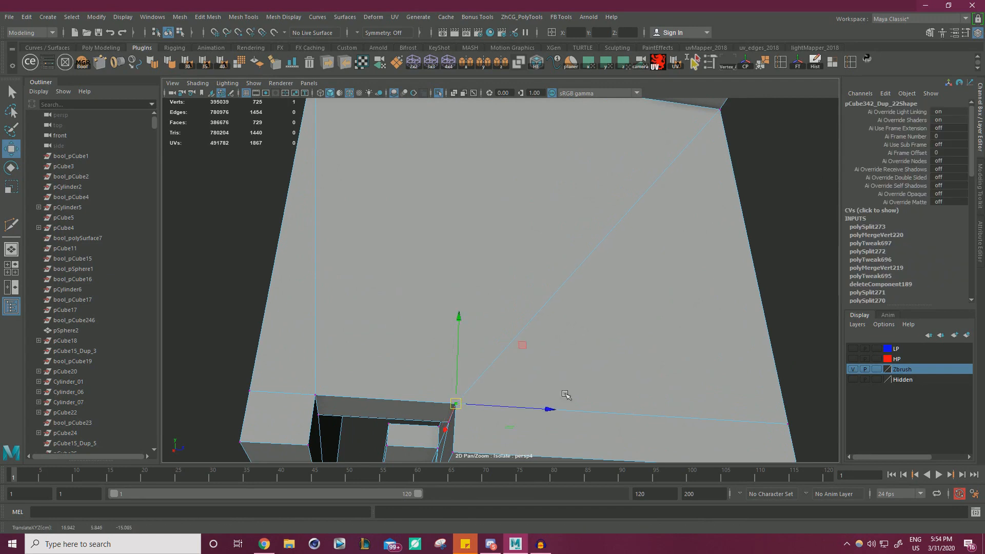
alt+right_drag(566, 394, 382, 336)
shift+right_drag(677, 318, 725, 256)
Adjust the remaining loose vertex at the notch and merge the end block's overlapping vertices
alt+drag(713, 270, 497, 304)
alt+right_drag(497, 304, 508, 341)
click(503, 340)
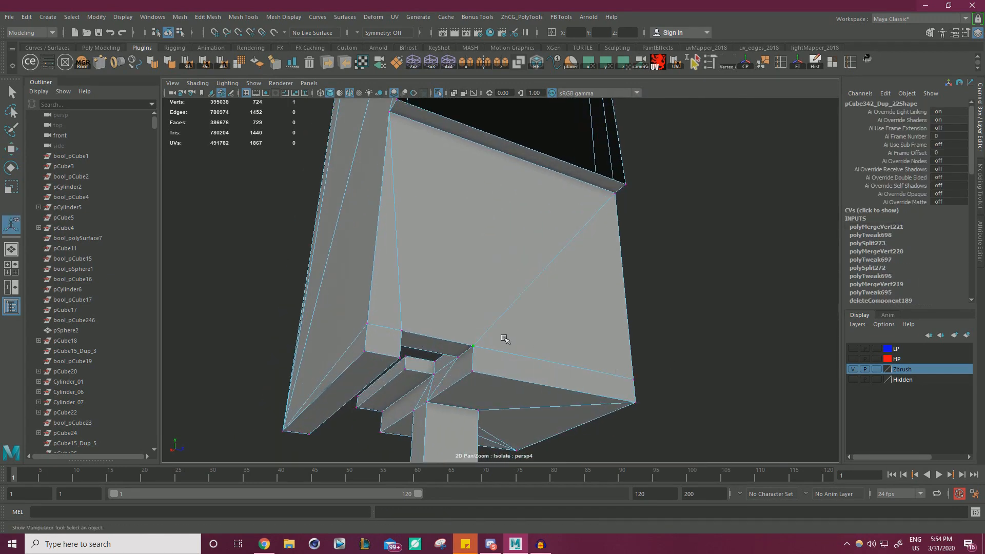
key(w)
alt+drag(592, 338, 676, 406)
shift+right_drag(725, 263, 762, 206)
Examine the notch, underside and inner faces of the repaired end block from several angles
scroll(738, 297, up, 3)
alt+drag(738, 297, 578, 278)
alt+middle_drag(579, 279, 597, 365)
alt+right_drag(597, 365, 728, 365)
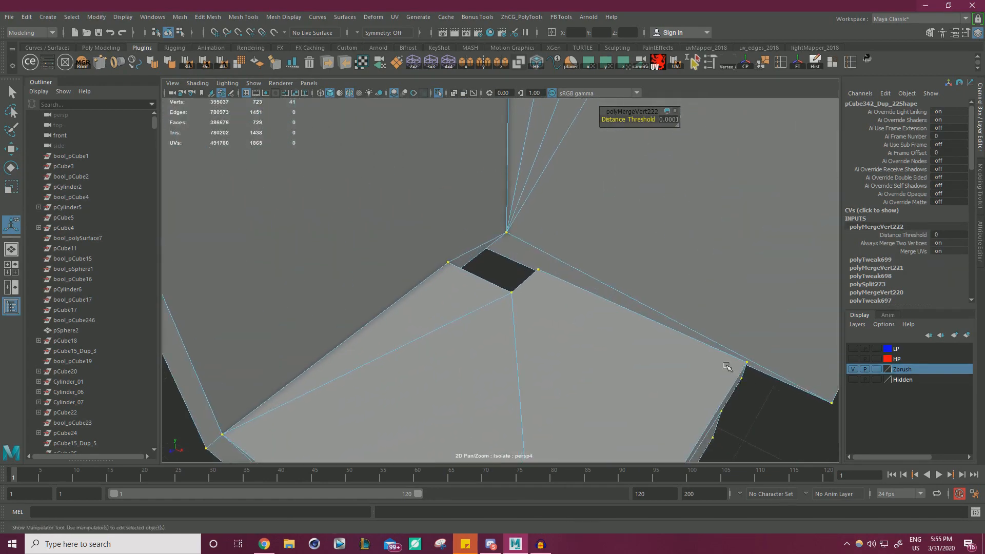
alt+drag(728, 365, 611, 336)
alt+drag(573, 306, 576, 345)
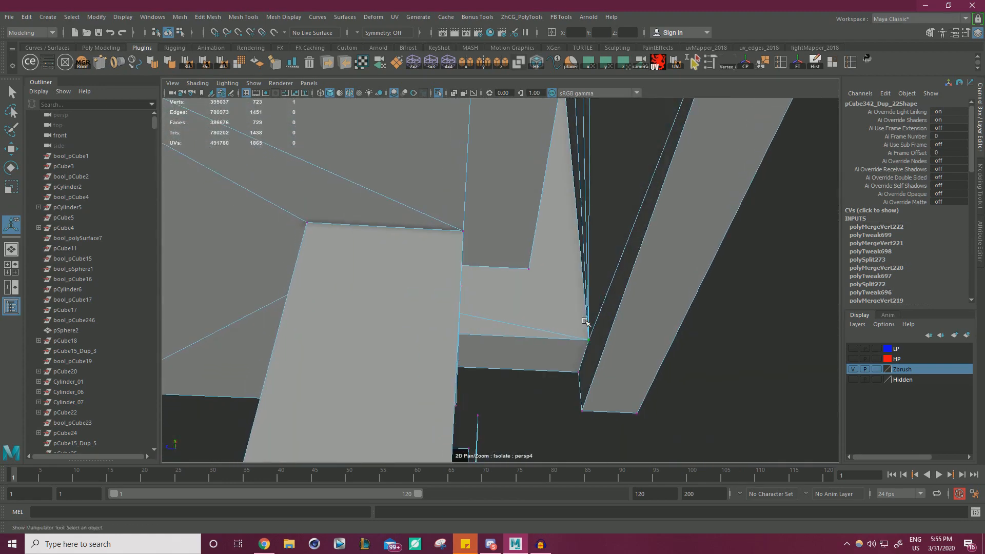
key(w)
alt+drag(587, 283, 611, 297)
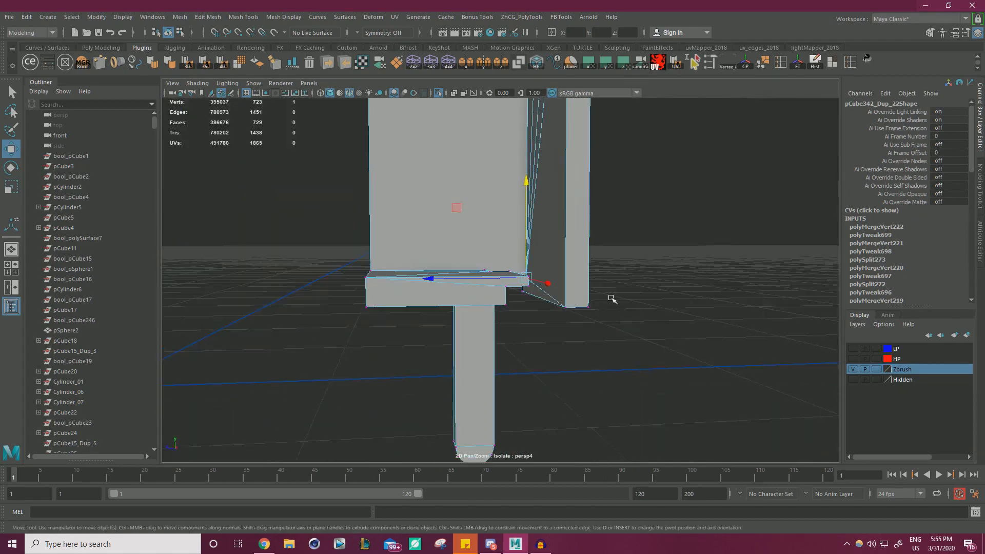
alt+right_drag(611, 297, 383, 275)
alt+middle_drag(539, 234, 564, 329)
alt+drag(563, 329, 380, 336)
alt+middle_drag(482, 318, 272, 295)
alt+right_drag(390, 308, 587, 327)
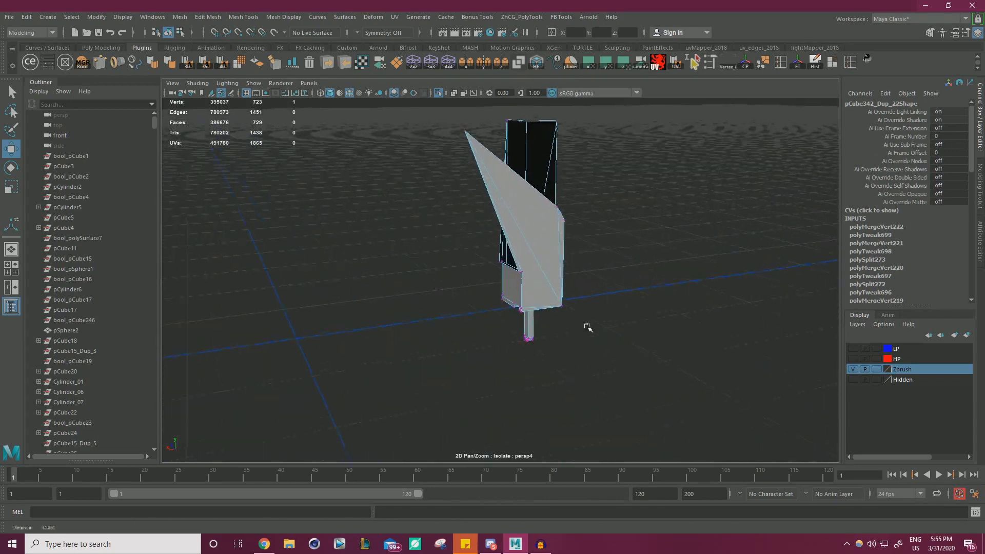
Cut a diagonal edge across the other end block's large face from the notch's inner corner to the far upper corner
drag(462, 367, 652, 266)
key(f)
alt+drag(599, 282, 690, 274)
alt+middle_drag(562, 280, 613, 282)
alt+right_drag(614, 282, 621, 288)
key(ctrl+shift+x)
click(583, 245)
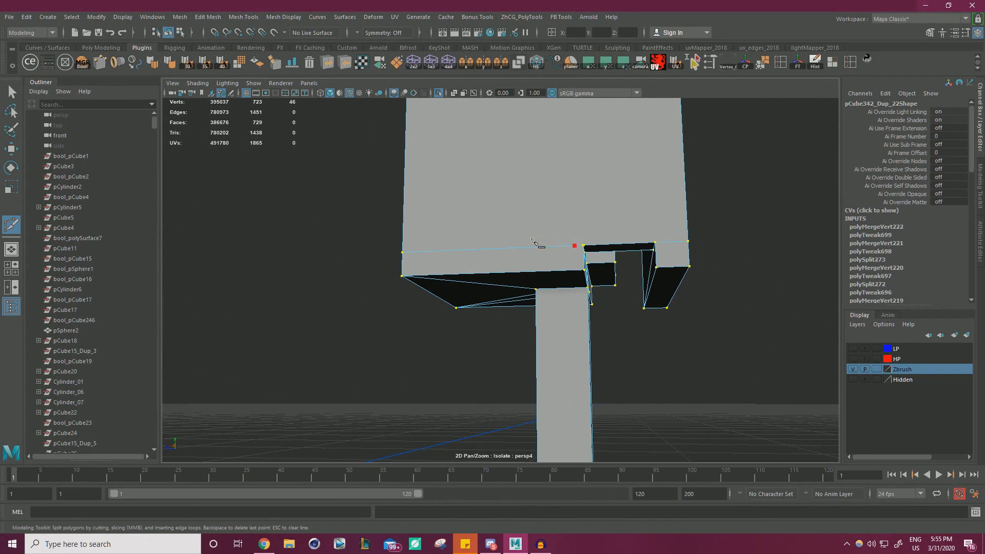
alt+right_drag(341, 190, 251, 190)
alt+middle_drag(251, 190, 239, 269)
right_click(508, 162)
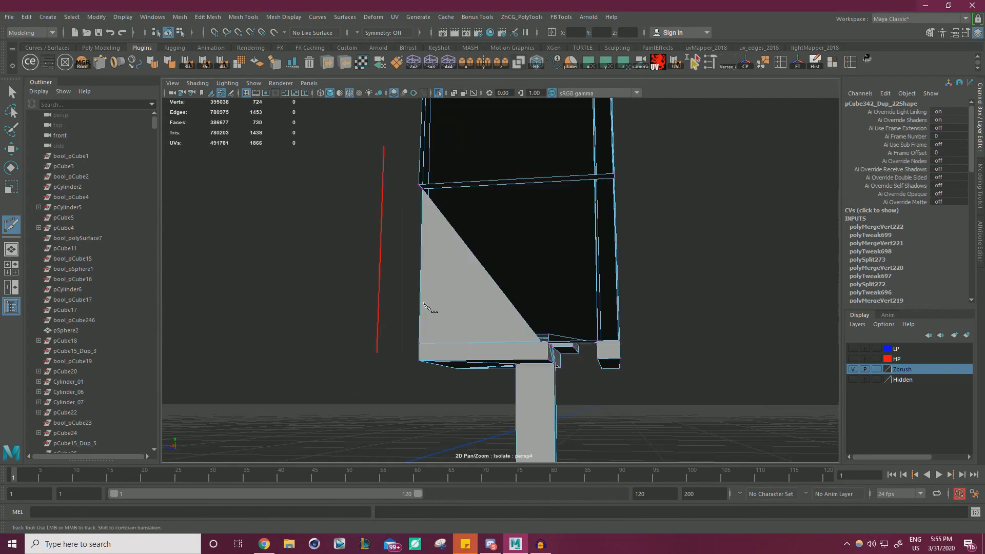
Snap the new cut's end vertex onto the inner upper corner of the notch on this end block
alt+right_drag(433, 310, 614, 345)
alt+middle_drag(614, 346, 573, 277)
alt+right_drag(573, 277, 662, 288)
key(w)
click(526, 311)
middle_drag(536, 315, 537, 312)
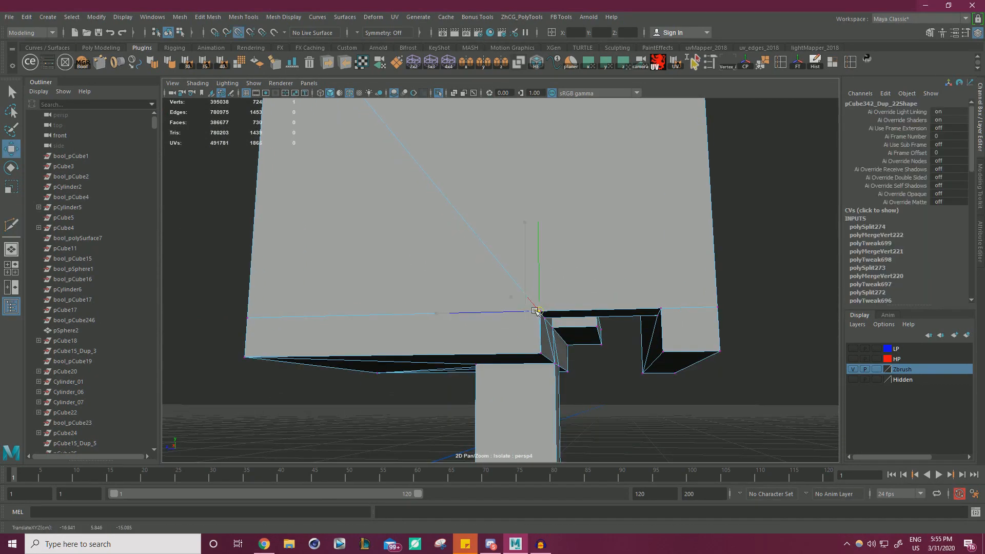
alt+right_drag(625, 313, 672, 325)
alt+drag(672, 324, 633, 300)
alt+right_drag(633, 299, 678, 313)
alt+middle_drag(678, 313, 652, 221)
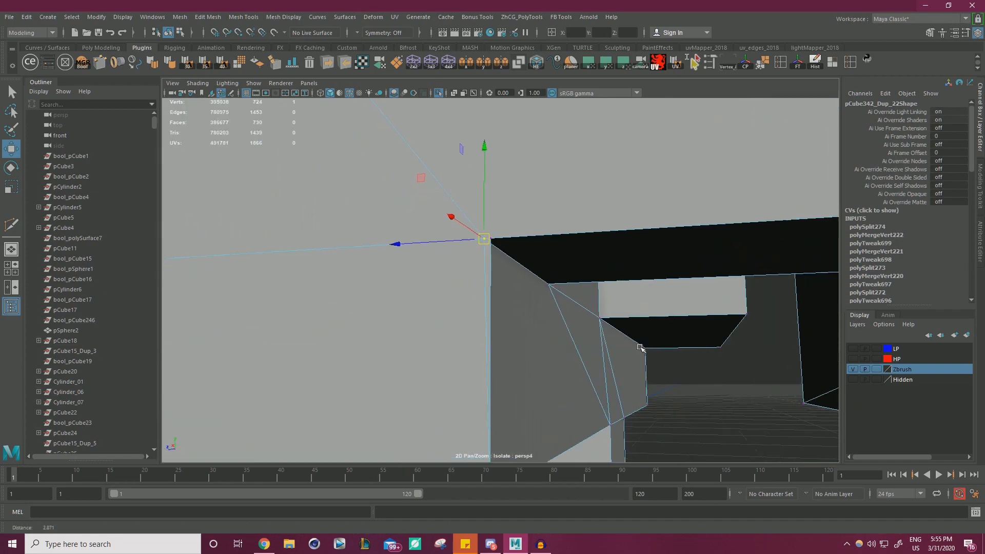
drag(488, 239, 493, 239)
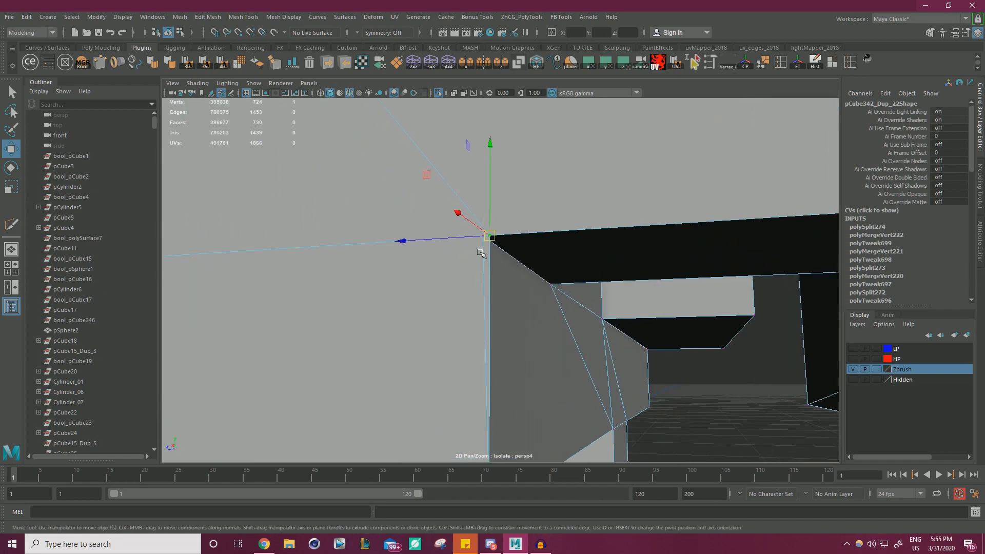
Select the overlapping vertices at the notch's inner upper corner and merge them
click(470, 228)
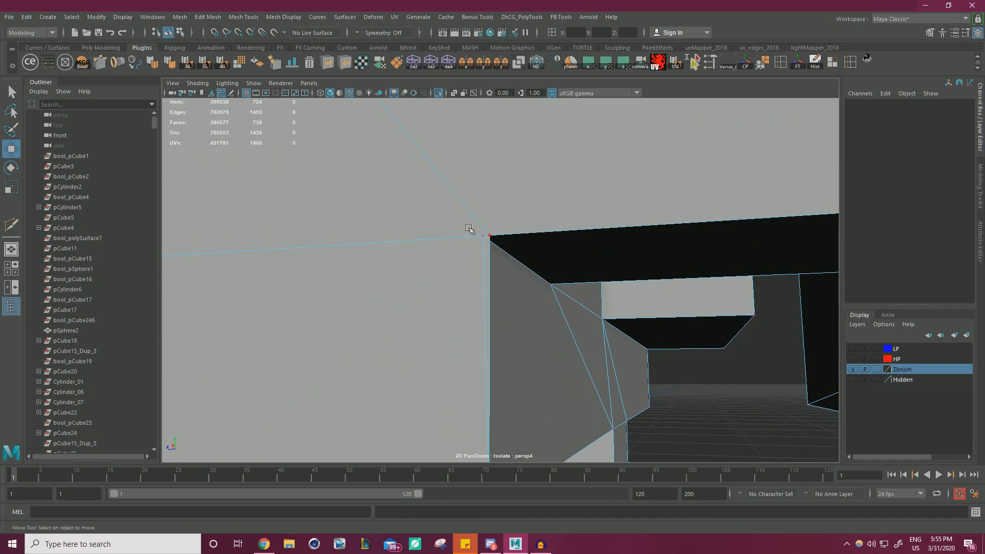
click(485, 238)
alt+drag(559, 294, 474, 291)
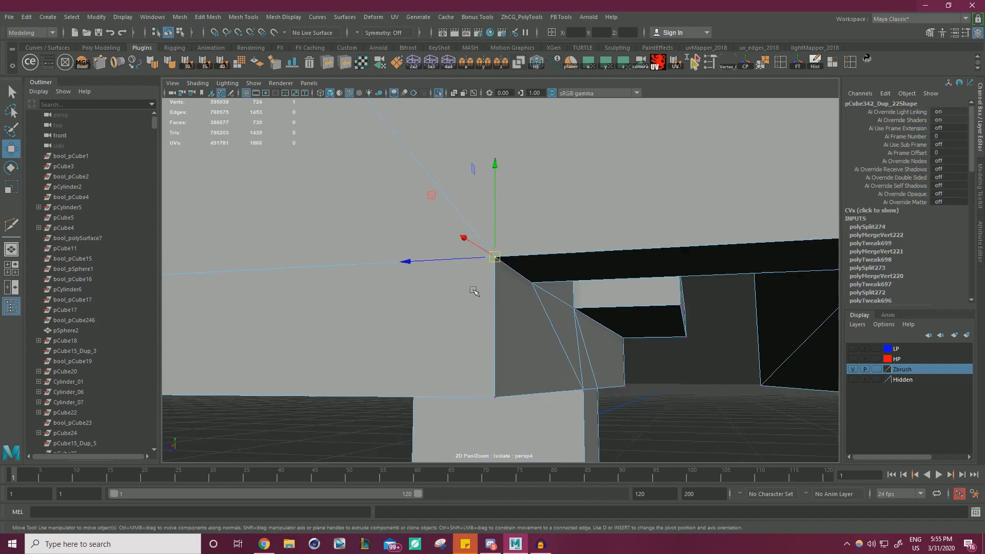
shift+right_drag(489, 224, 532, 181)
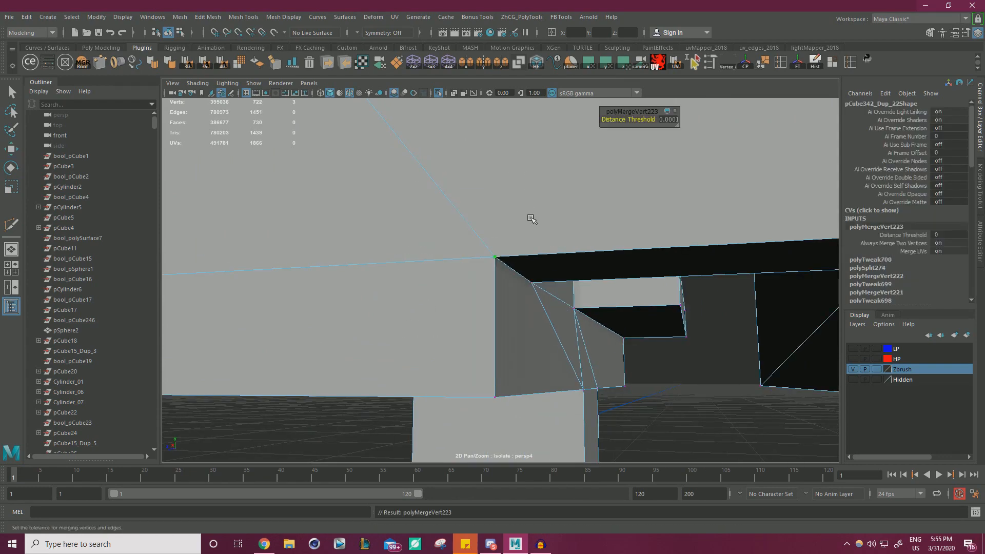
Try moving the vertex at the notch's outer upper corner and undo the move
scroll(531, 236, down, 5)
alt+middle_drag(531, 237, 520, 232)
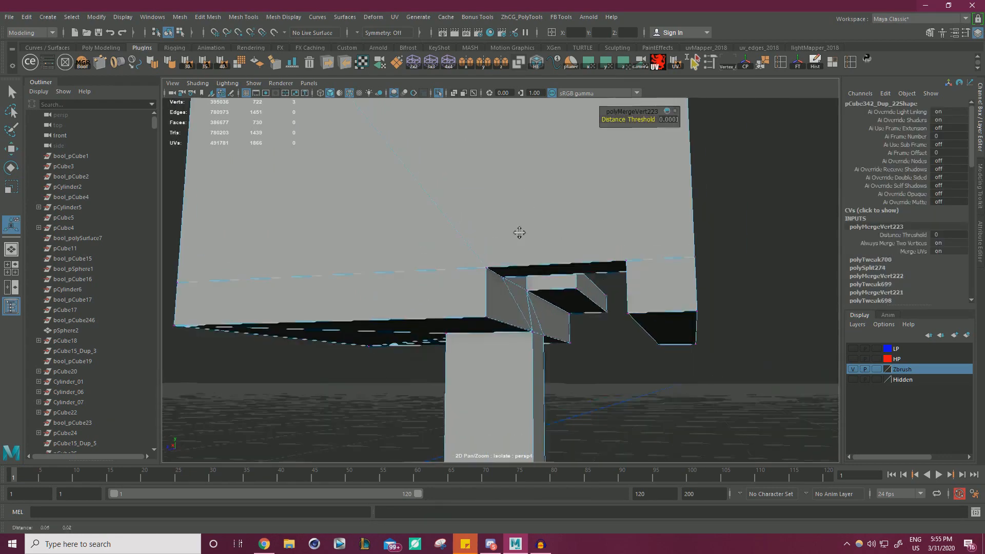
alt+drag(520, 233, 590, 277)
click(547, 228)
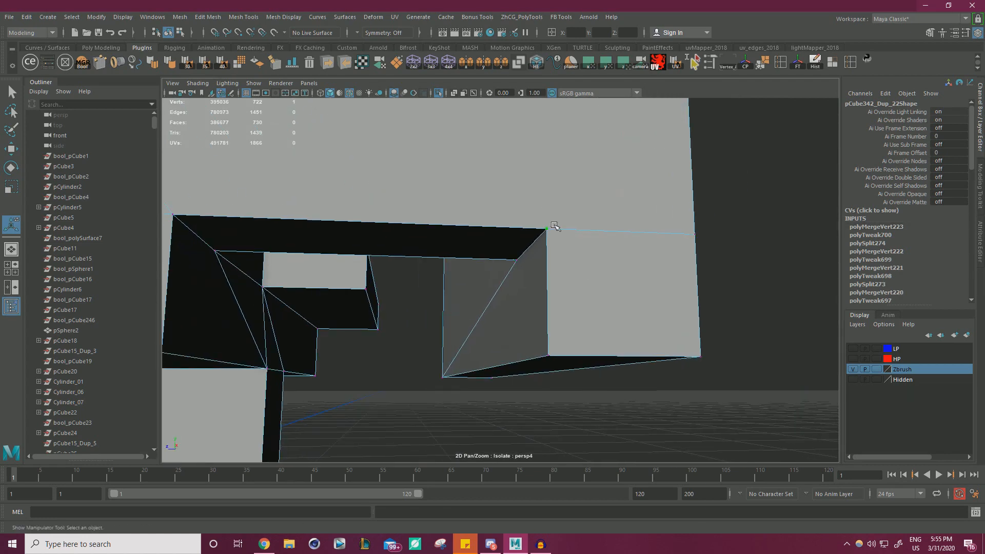
key(w)
drag(545, 205, 575, 229)
key(ctrl+z)
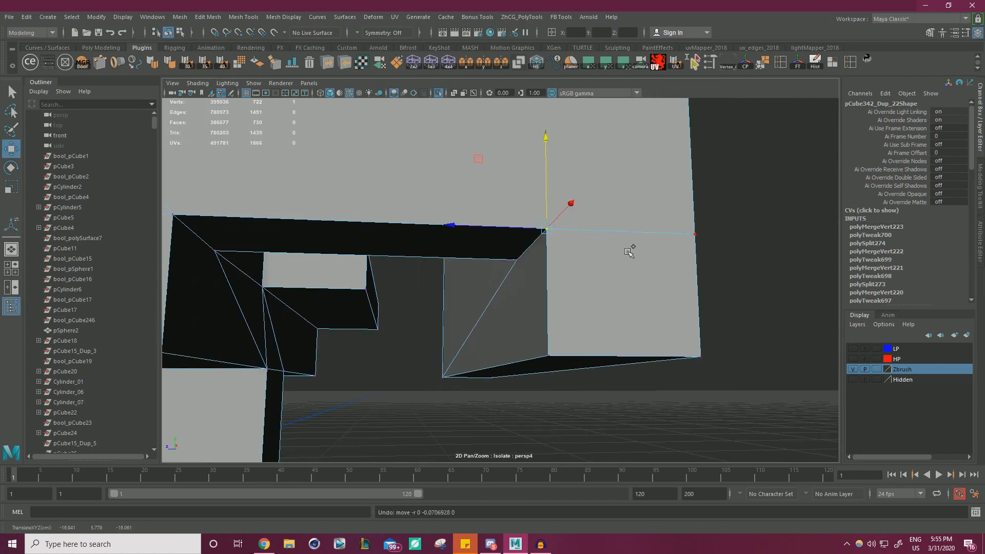
Cut an edge across the end block's large face from the notch's outer upper corner to the face's nearer upper corner
scroll(465, 228, down, 9)
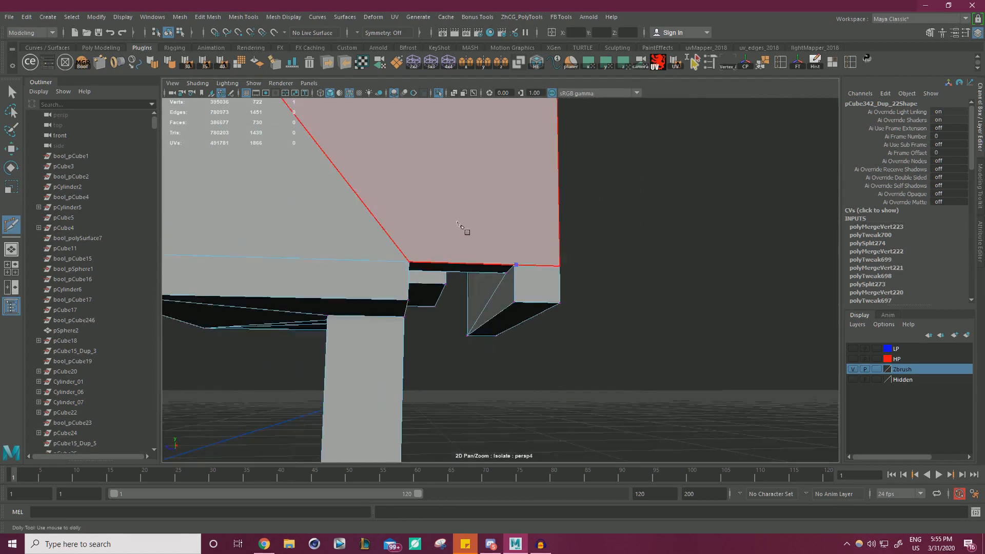
alt+middle_drag(501, 181, 490, 276)
scroll(491, 273, down, 1)
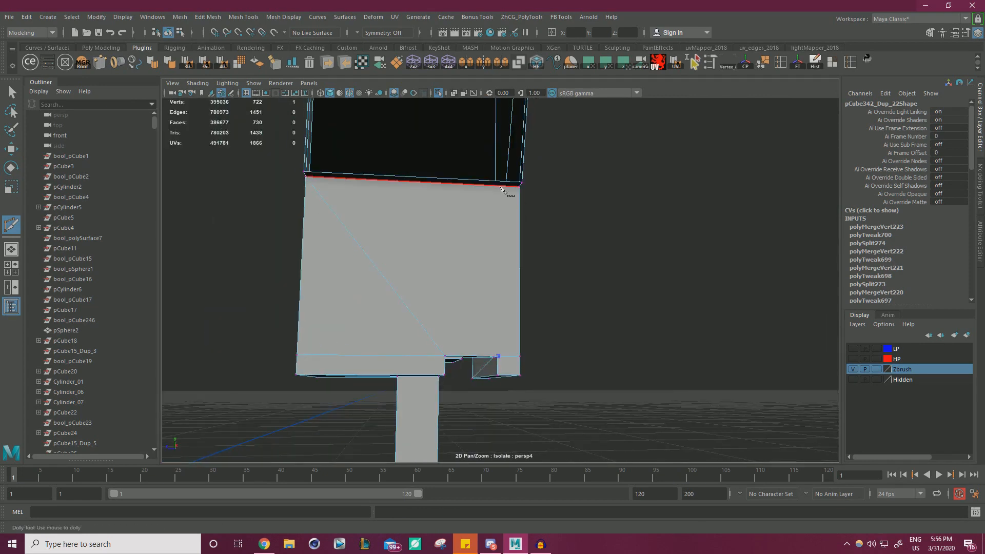
right_click(609, 295)
Snap the new cut's lower end vertex onto the notch's outer upper corner
scroll(585, 370, up, 7)
alt+middle_drag(673, 437, 680, 303)
scroll(672, 308, up, 4)
key(w)
click(490, 376)
key(v)
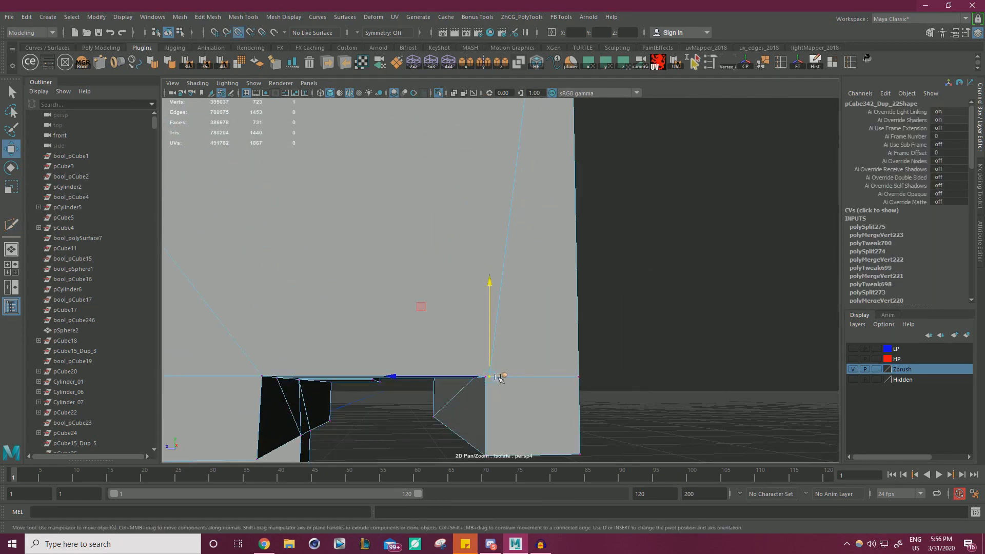
drag(498, 377, 489, 378)
Select the vertices around the notch and merge the overlapping ones
scroll(616, 373, down, 5)
drag(649, 431, 311, 263)
shift+right_drag(633, 317, 678, 266)
Select the faces along the notch's inner side wall to inspect their alignment
alt+drag(675, 270, 545, 238)
scroll(554, 246, up, 6)
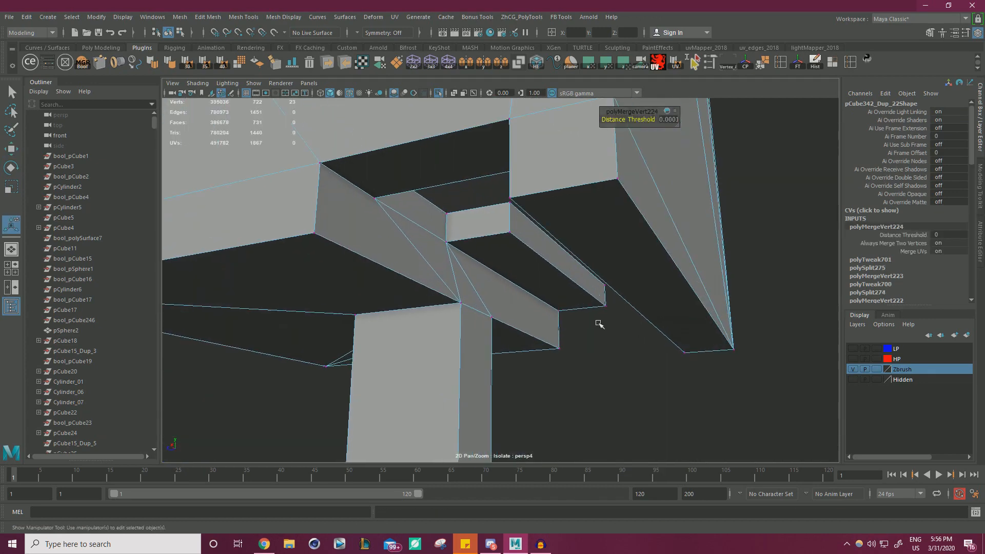
right_drag(409, 248, 409, 279)
click(415, 267)
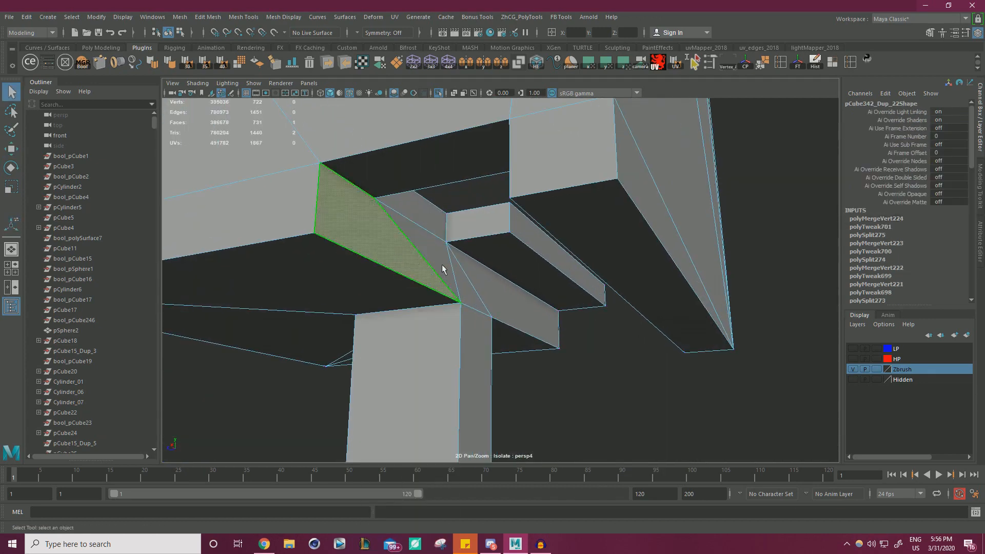
shift+click(489, 291)
key(w)
key(r)
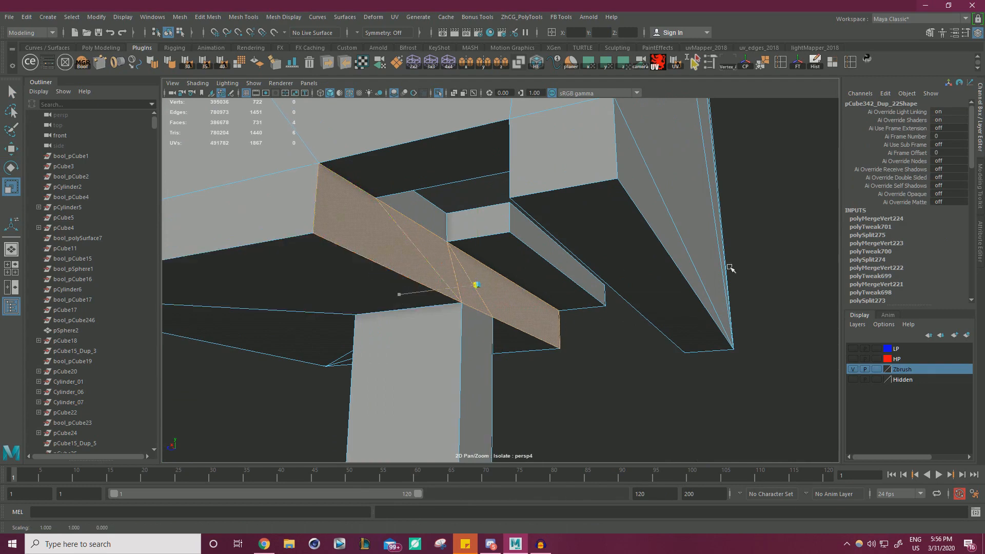
Inspect the side wall from the opposite angle by selecting its faces together with the pin's adjoining side face
scroll(619, 301, down, 4)
alt+drag(523, 208, 642, 227)
alt+drag(601, 196, 557, 282)
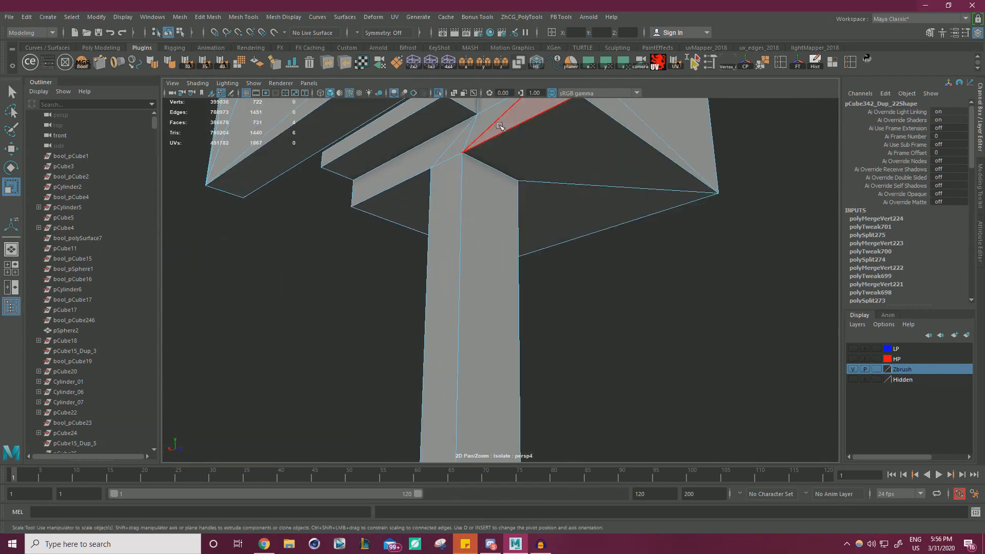
key(w)
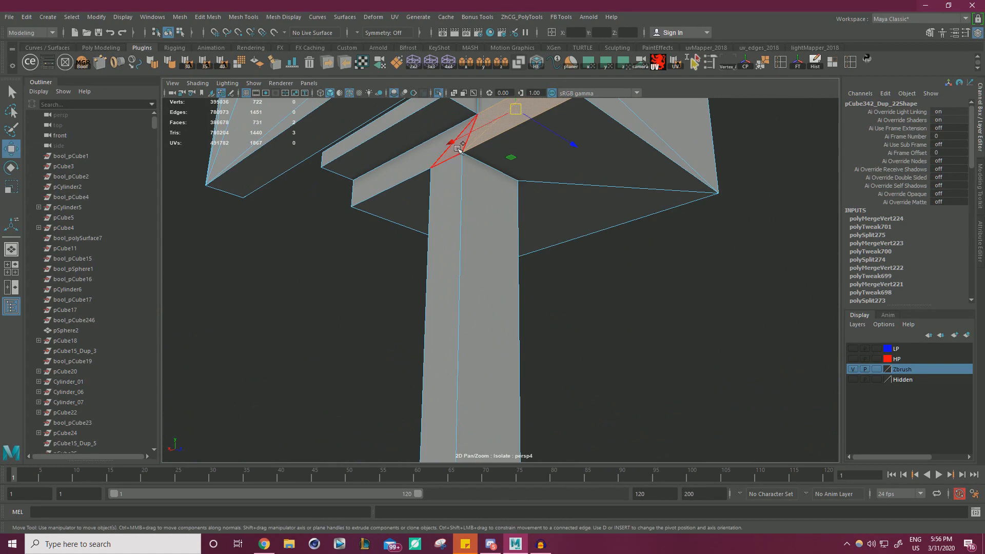
key(r)
drag(500, 175, 448, 146)
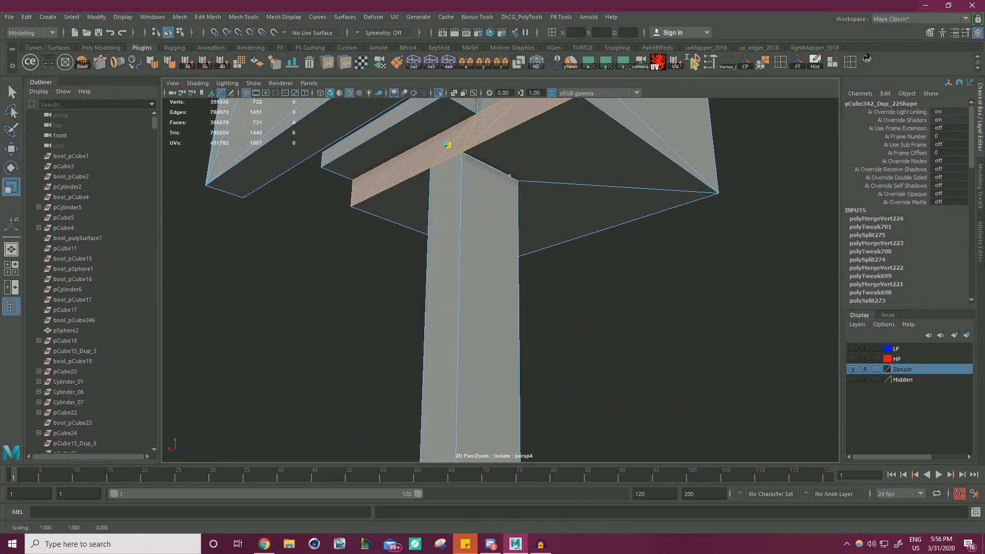
shift+click(436, 251)
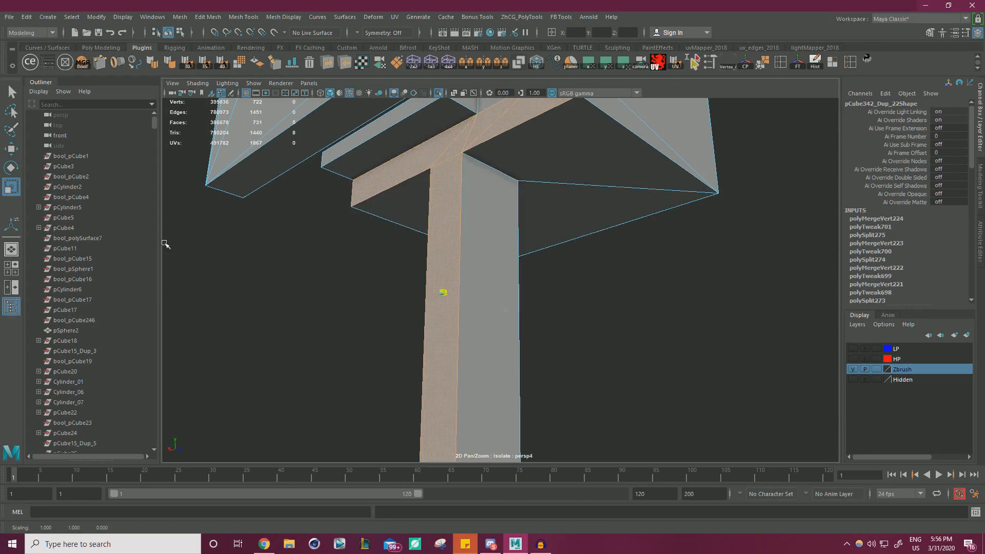
drag(505, 311, 447, 293)
Reselect the notch's side wall and the pin's narrow side face while viewing the block from below
scroll(452, 292, down, 7)
alt+drag(570, 231, 532, 208)
scroll(532, 208, up, 4)
scroll(721, 334, up, 3)
scroll(623, 292, up, 3)
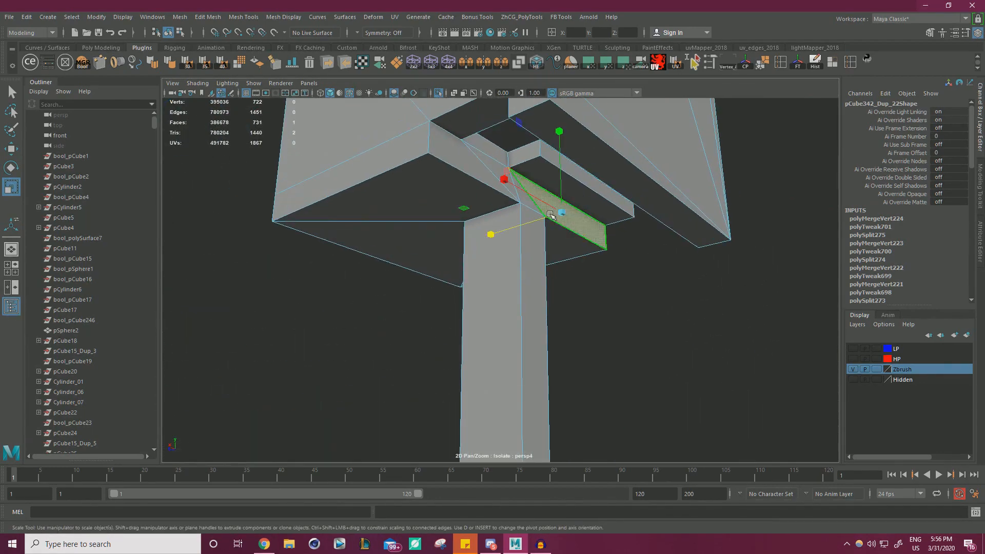
shift+click(459, 159)
shift+click(538, 251)
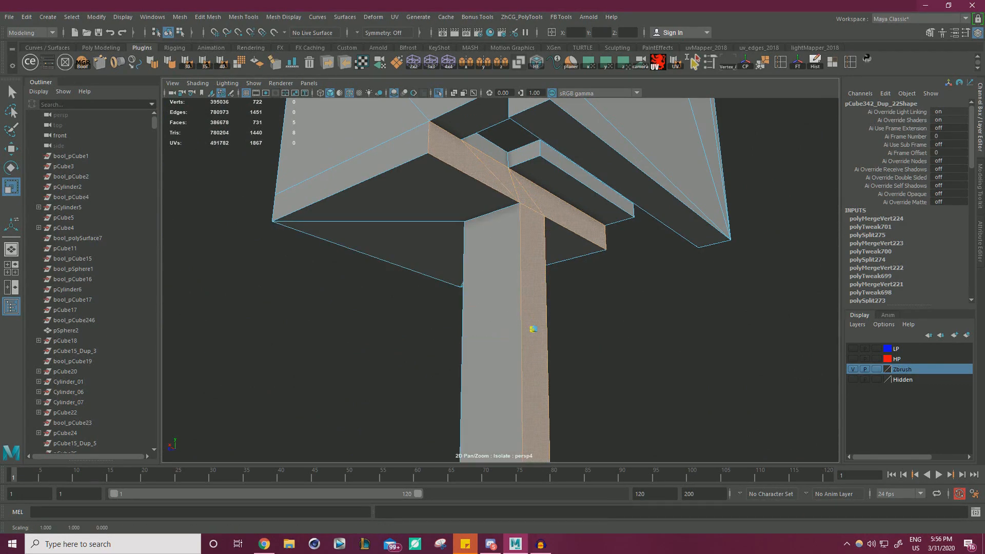
key(w)
Examine the highlighted side wall and pin faces around the end block from several distances and angles
alt+right_drag(711, 222, 478, 231)
alt+drag(478, 231, 372, 244)
alt+right_drag(371, 245, 446, 241)
alt+middle_drag(446, 242, 665, 220)
alt+right_drag(665, 220, 718, 226)
alt+middle_drag(719, 226, 580, 213)
alt+drag(580, 213, 580, 133)
alt+right_drag(641, 185, 776, 207)
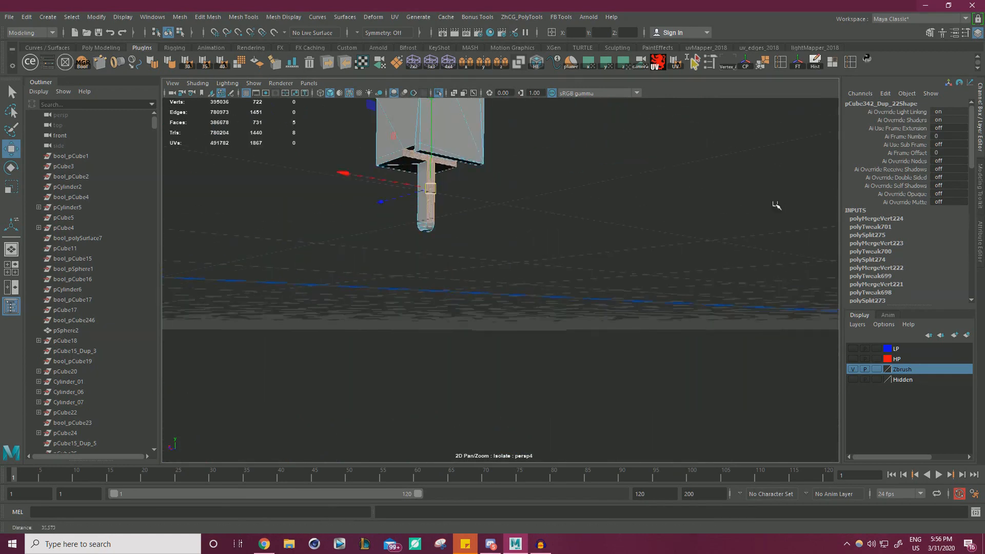
alt+drag(647, 257, 730, 263)
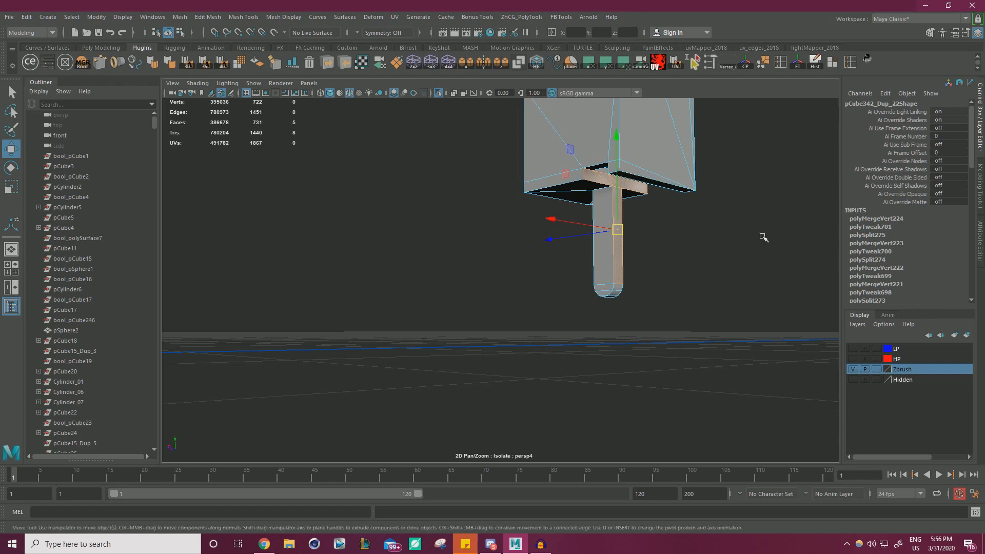
alt+drag(666, 272, 585, 302)
alt+right_drag(585, 301, 639, 298)
alt+middle_drag(639, 299, 594, 330)
alt+drag(594, 330, 618, 334)
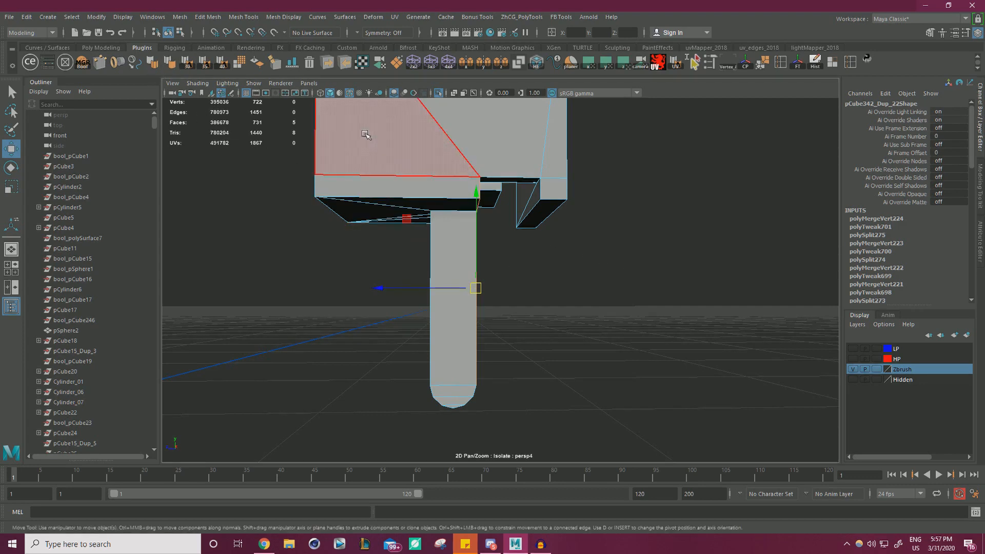
Return to object selection, select the whole mesh, and examine both of its end blocks
right_drag(440, 170, 490, 155)
click(660, 288)
click(468, 230)
scroll(468, 229, down, 4)
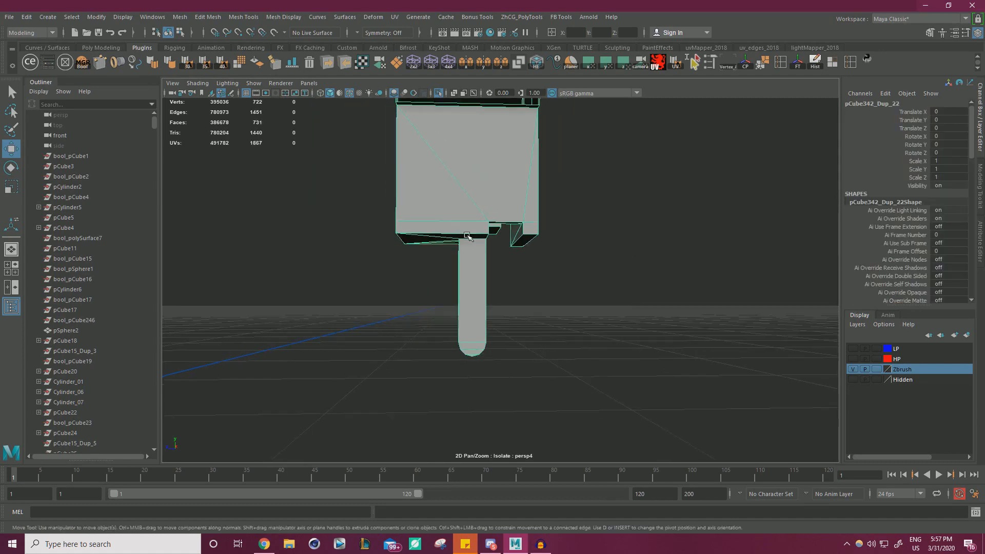
scroll(554, 256, up, 3)
alt+drag(590, 269, 502, 280)
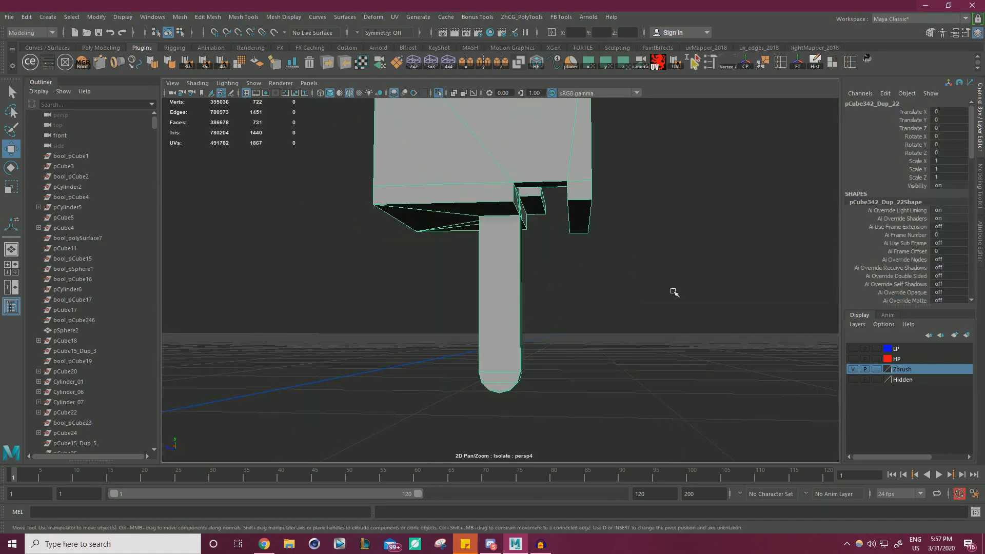
alt+drag(672, 292, 753, 281)
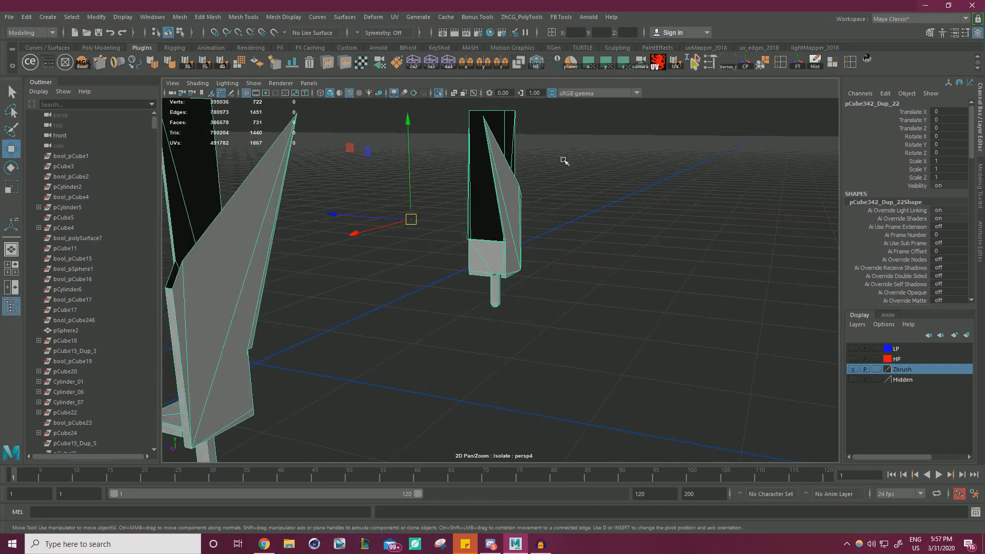
Show the complete typewriter, select its slotted front panel, and isolate that panel
right_drag(498, 200, 497, 218)
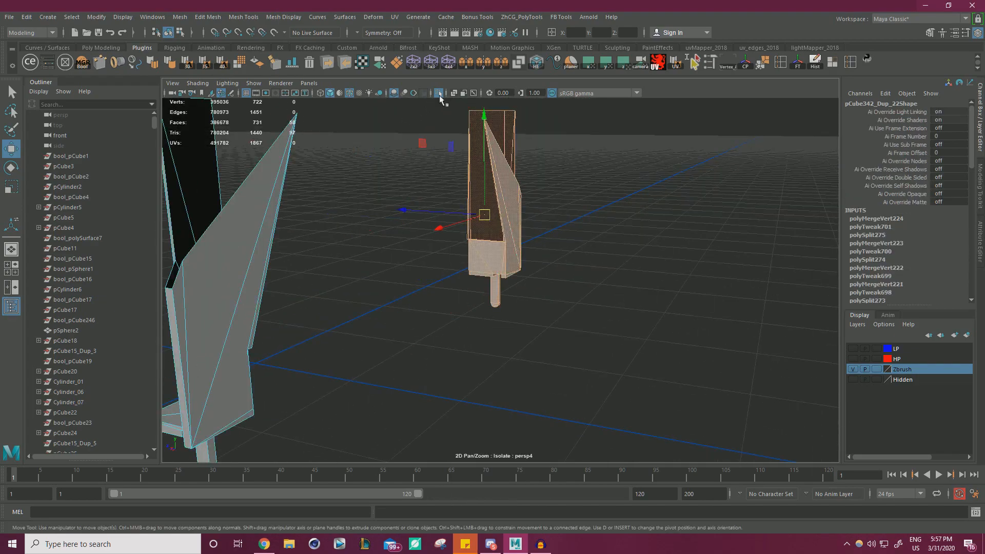
click(439, 94)
alt+right_drag(653, 198, 505, 207)
alt+drag(603, 204, 616, 225)
right_drag(665, 188, 693, 177)
click(647, 195)
click(560, 202)
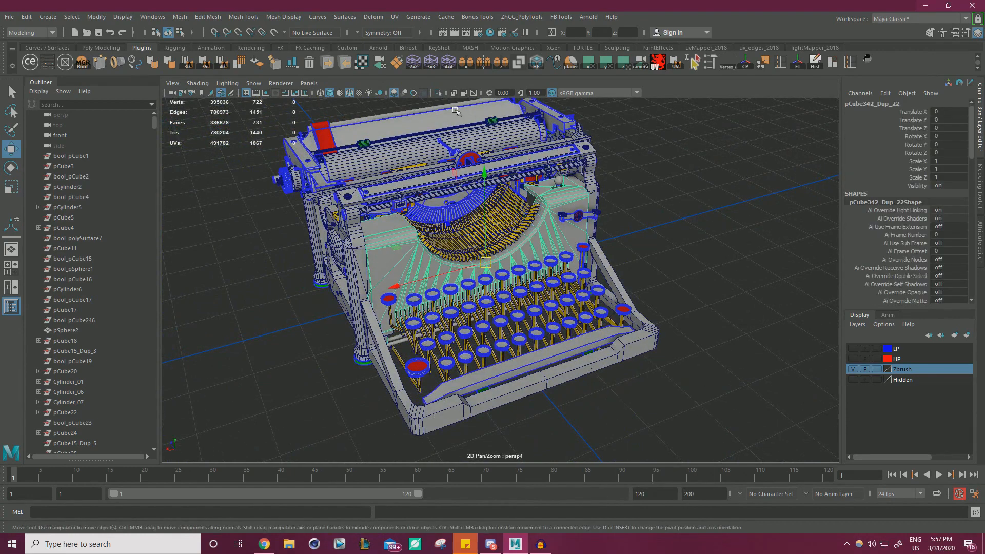
click(439, 94)
alt+drag(570, 154, 637, 134)
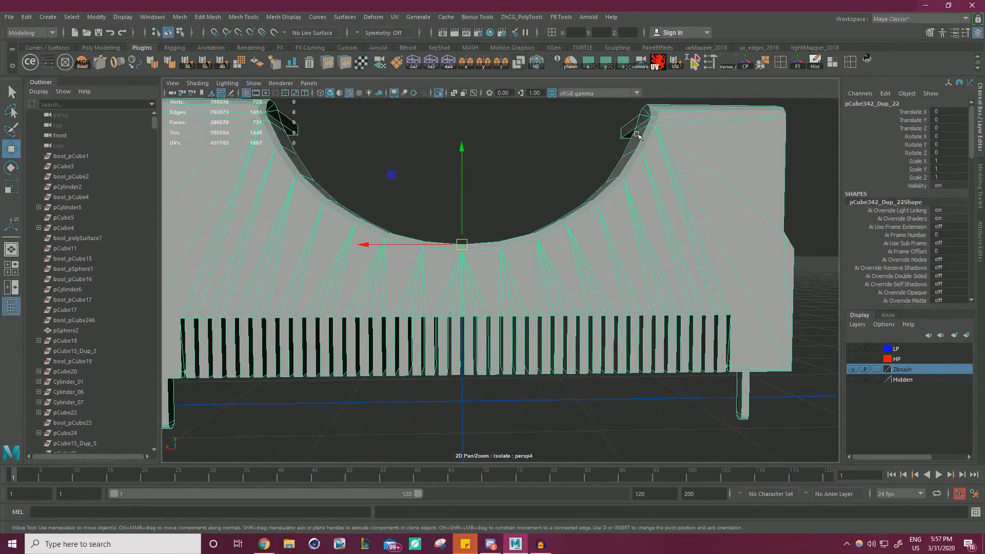
Examine the front panel's fit around the type bars and keys in the full typewriter, and isolate the panel again
click(438, 93)
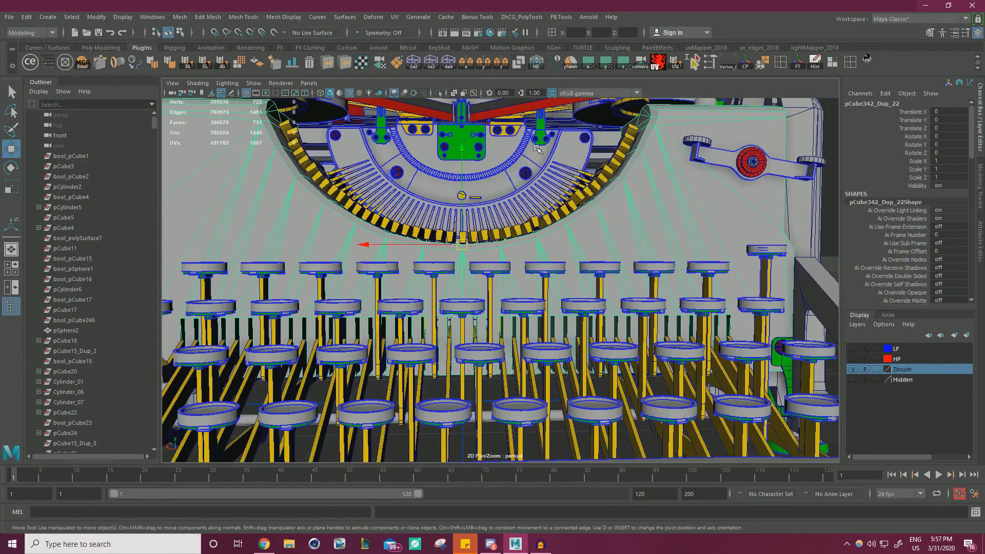
scroll(529, 175, down, 5)
alt+drag(528, 175, 573, 201)
scroll(576, 202, up, 4)
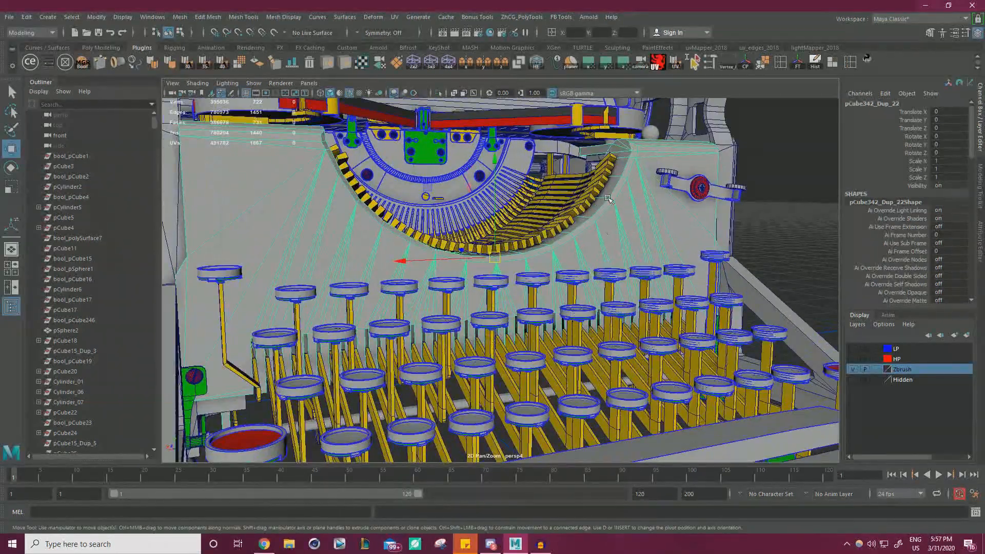
scroll(597, 218, down, 5)
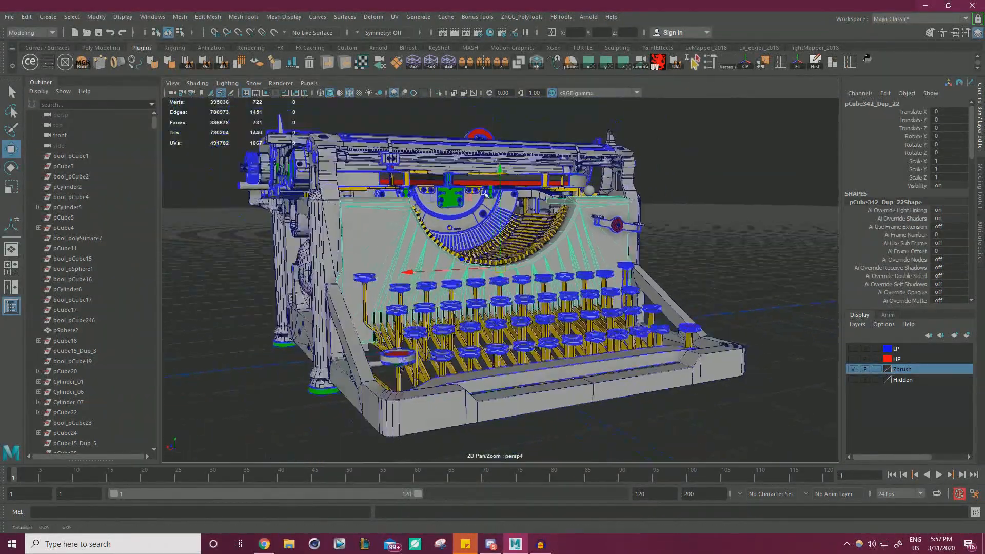
alt+drag(597, 218, 575, 250)
scroll(567, 238, up, 3)
scroll(594, 235, down, 2)
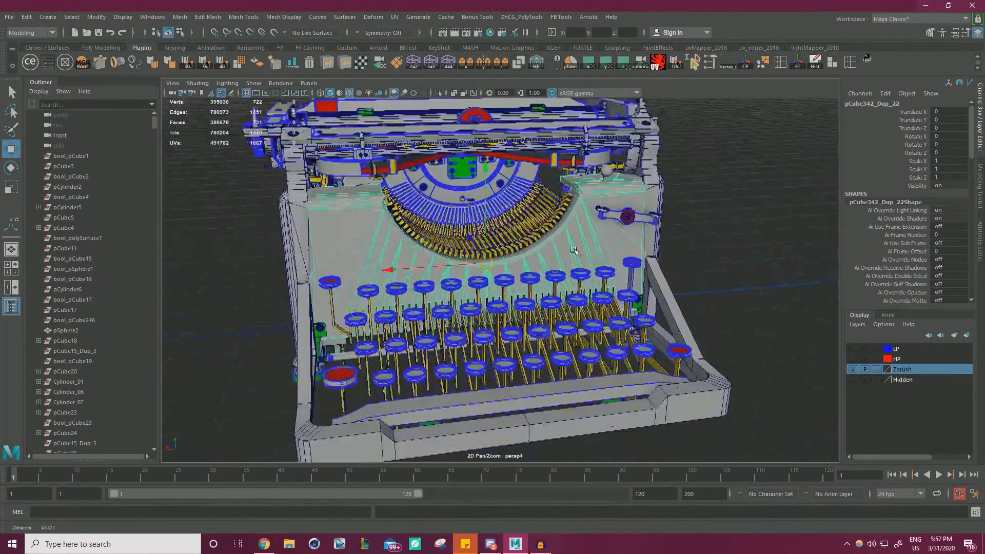
scroll(574, 251, up, 2)
click(439, 94)
scroll(482, 185, down, 3)
scroll(478, 192, up, 5)
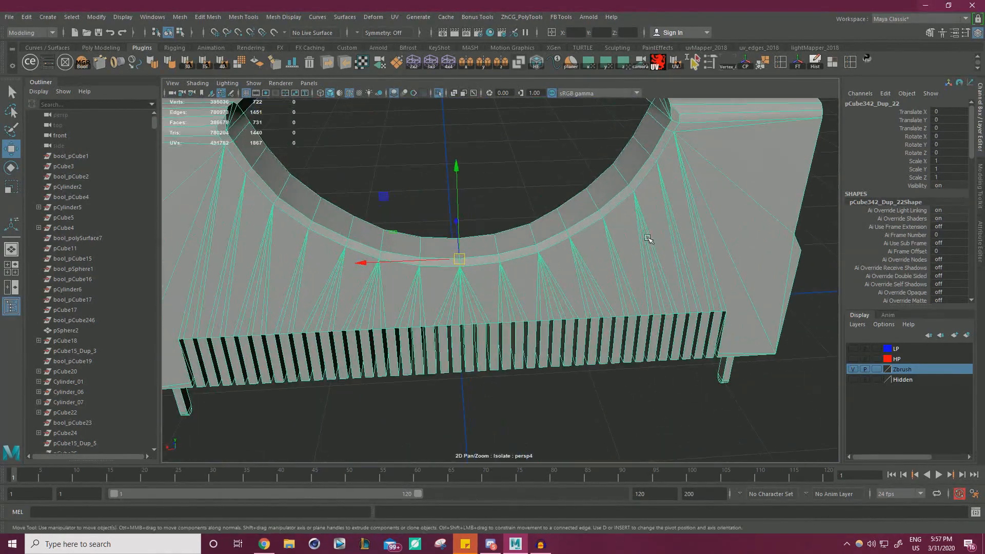
Select the fanned edges between the curved opening and the slots on both sides of the panel and delete them
right_drag(664, 224, 655, 185)
scroll(621, 236, down, 2)
alt+drag(653, 271, 686, 281)
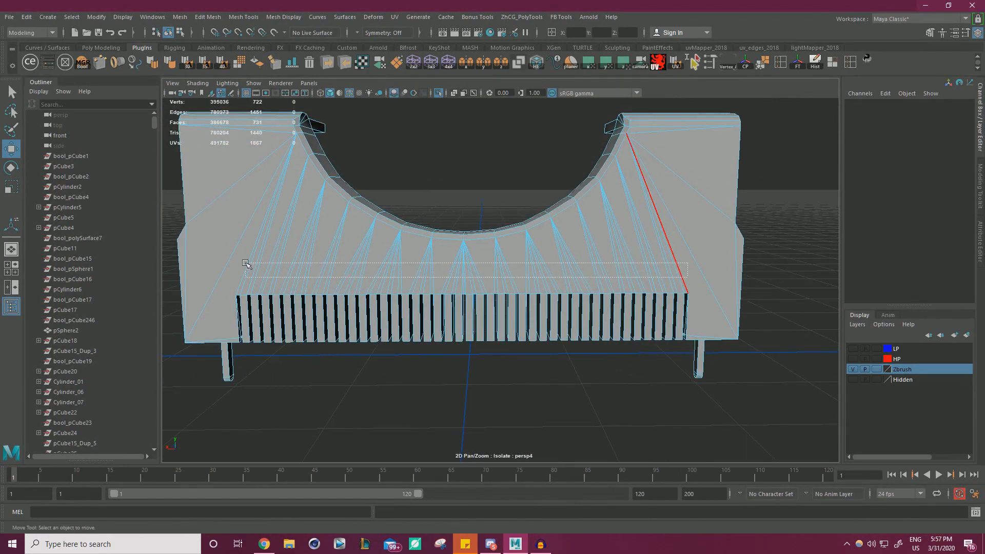
drag(243, 267, 241, 267)
alt+drag(452, 268, 602, 248)
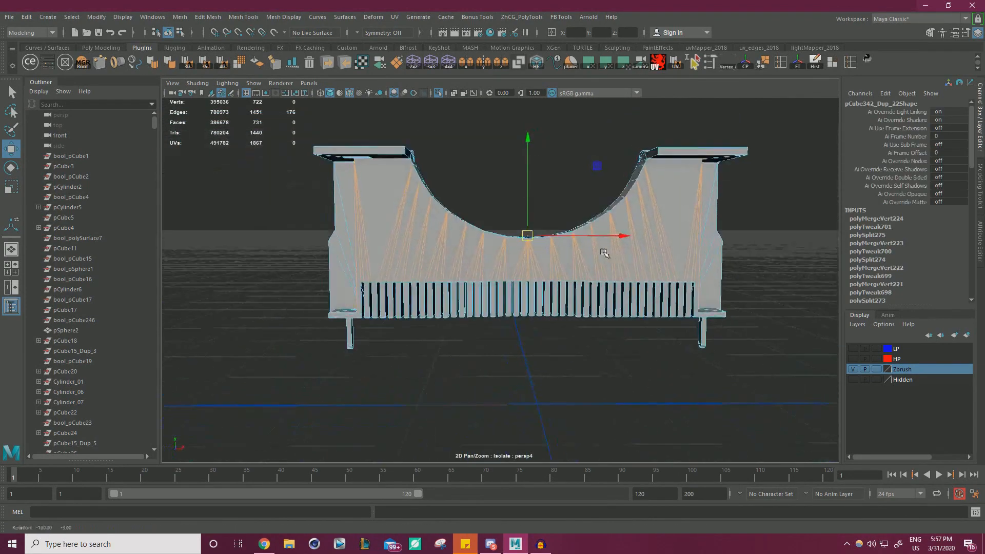
alt+middle_drag(603, 248, 509, 257)
scroll(509, 257, up, 2)
alt+drag(511, 257, 642, 299)
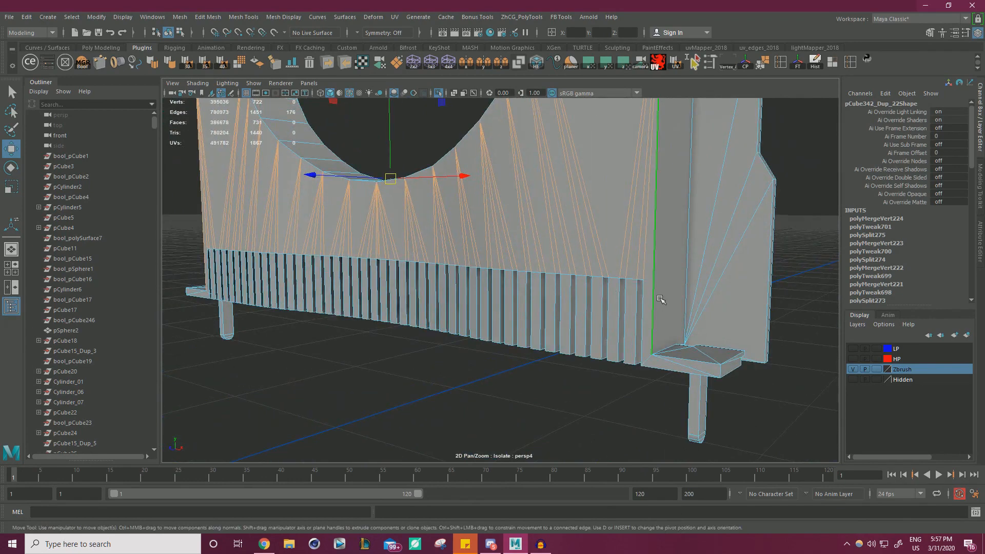
alt+drag(743, 298, 368, 324)
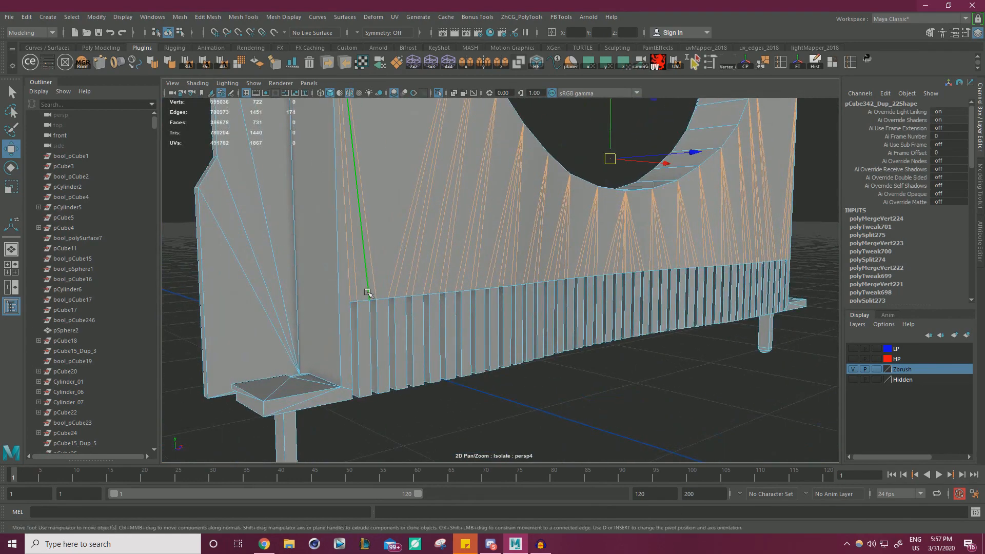
key(ctrl+Delete)
Select the short cross edges along the inner rim of the panel's curved opening
alt+drag(411, 289, 498, 313)
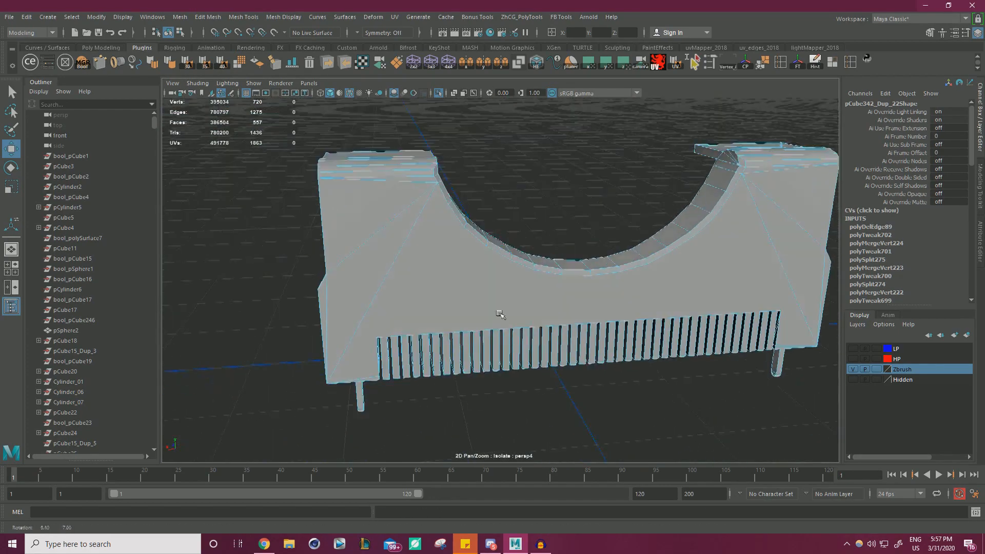
alt+right_drag(405, 263, 429, 271)
alt+drag(429, 270, 463, 312)
click(327, 203)
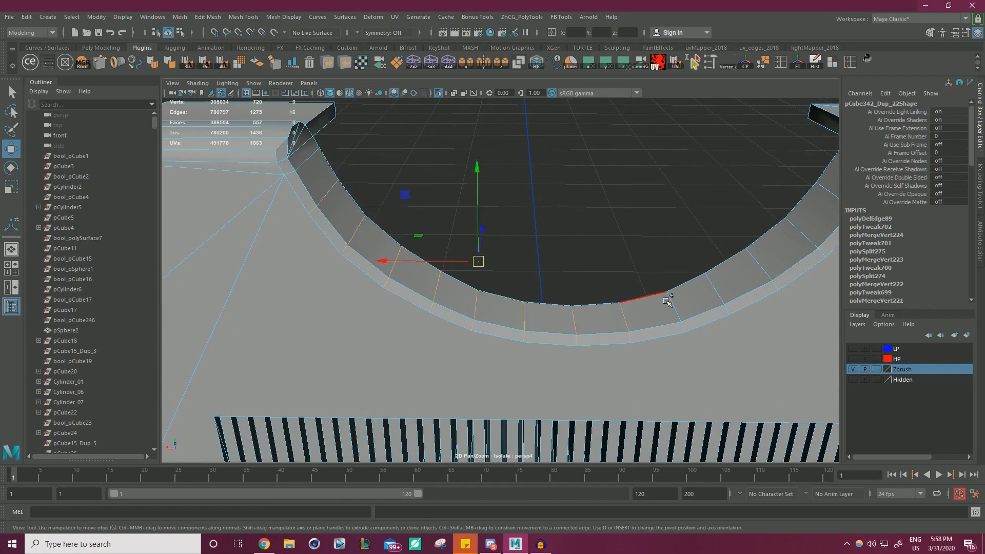
shift+click(797, 240)
alt+drag(797, 241, 358, 247)
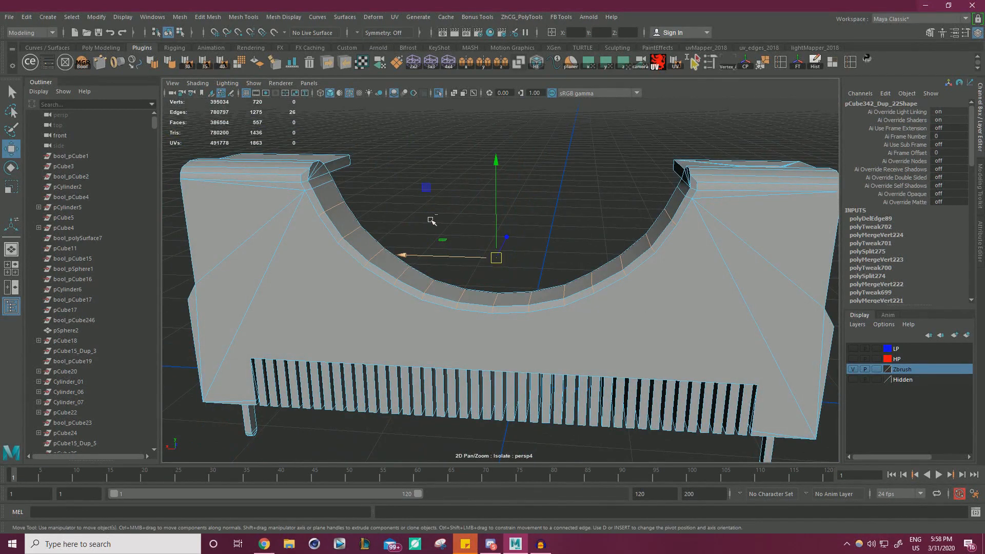
Try beveling the selected rim edges with a fraction of 0.6 and inspect the curve in object mode
key(ctrl+b)
alt+drag(466, 220, 514, 170)
scroll(515, 169, up, 2)
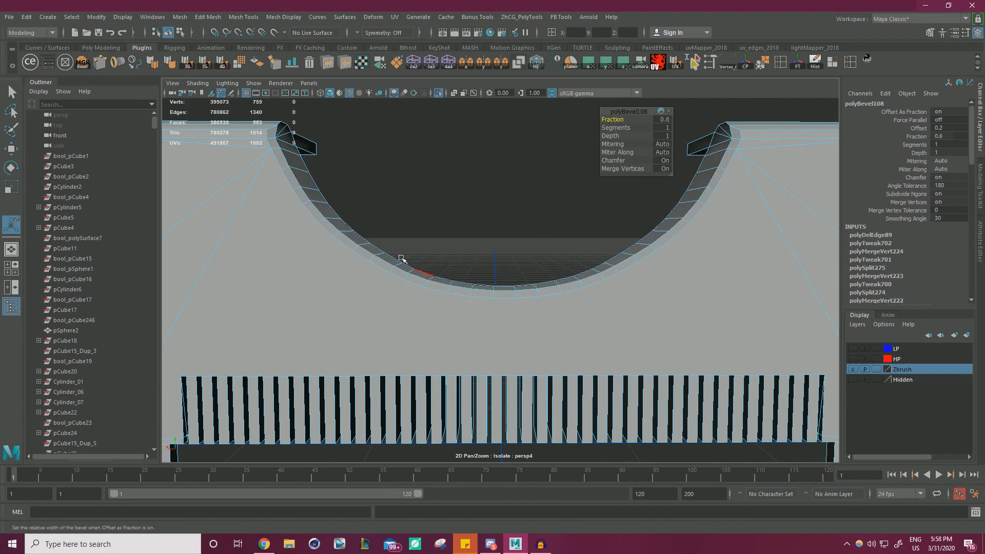
scroll(431, 220, down, 3)
alt+drag(431, 221, 386, 198)
right_drag(387, 198, 432, 178)
click(409, 199)
scroll(409, 200, down, 2)
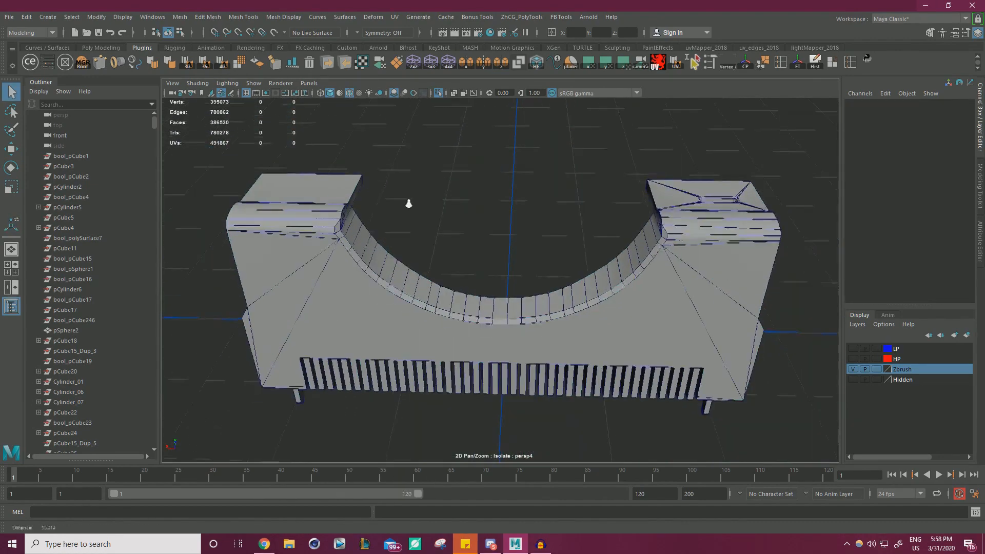
scroll(509, 212, up, 2)
alt+drag(409, 199, 522, 215)
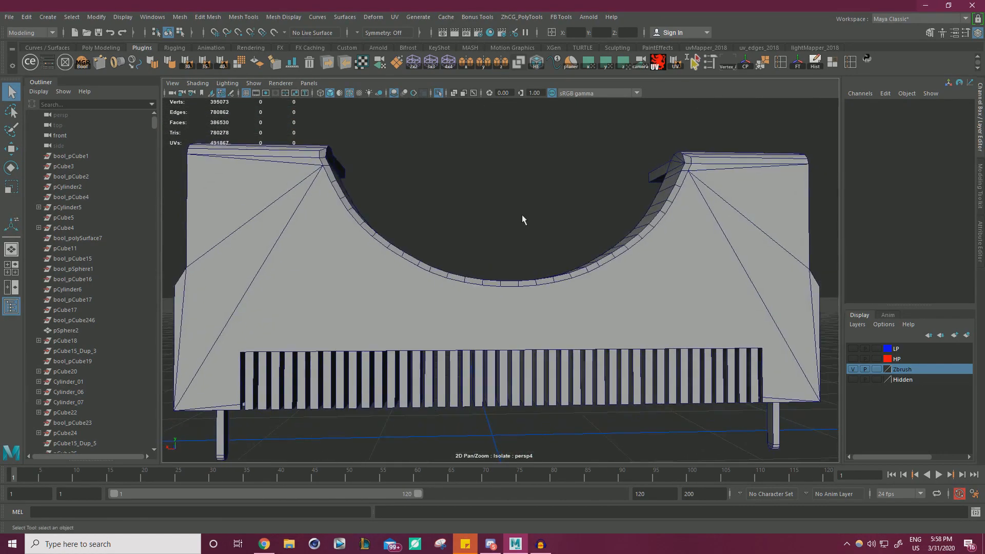
Undo the rim bevel and go back to the edge selection
scroll(584, 239, up, 3)
key(ctrl+z)
key(ctrl+z)
key(ctrl+z)
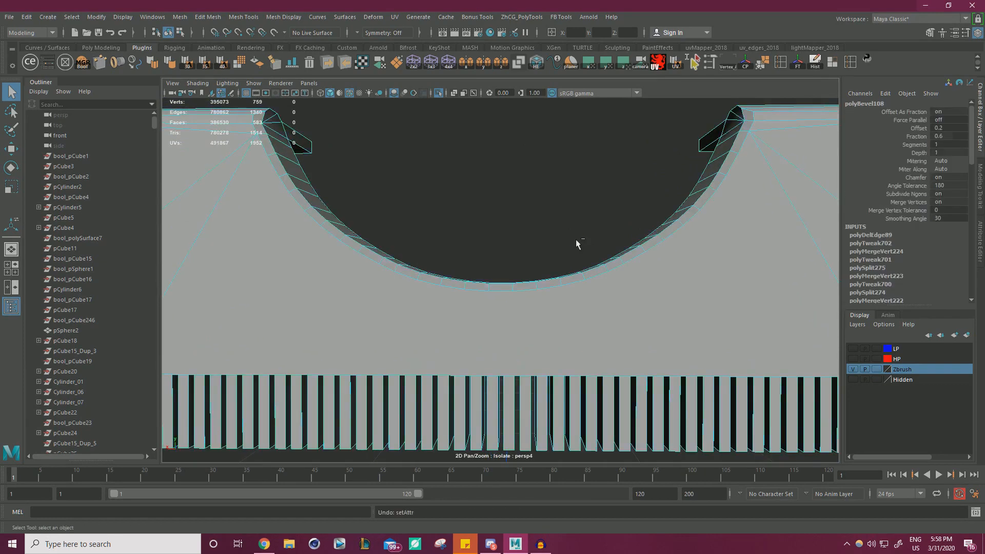
key(ctrl+z)
Bevel the full set of cross edges around the curved opening's rim and return to object selection
key(w)
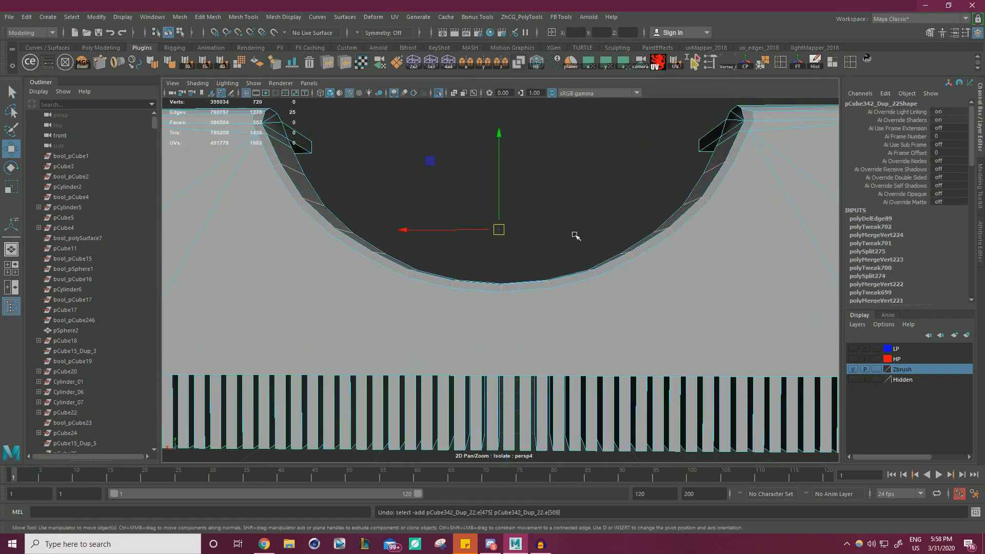
alt+drag(681, 199, 722, 189)
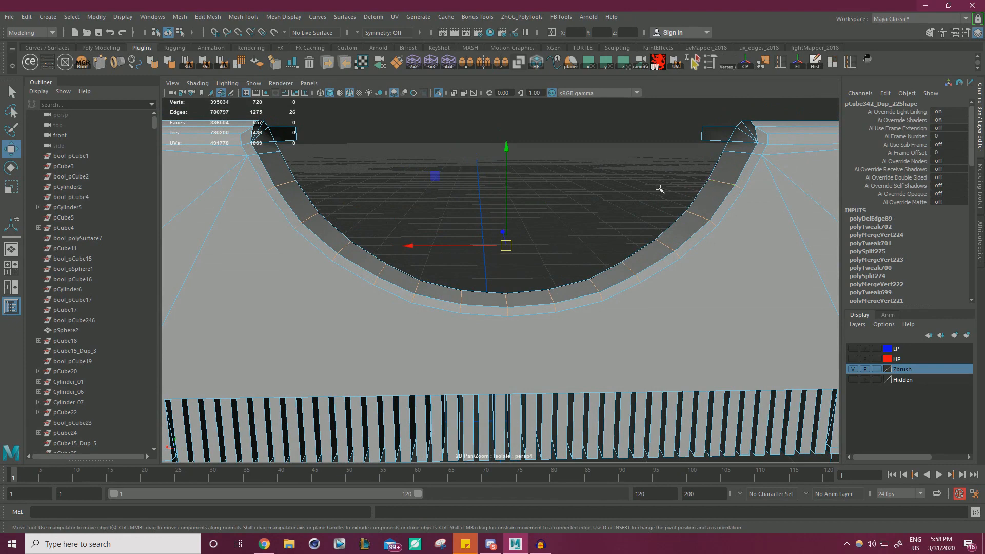
key(ctrl+b)
alt+drag(417, 173, 460, 174)
right_click(473, 173)
right_drag(476, 172, 513, 160)
key(q)
click(497, 197)
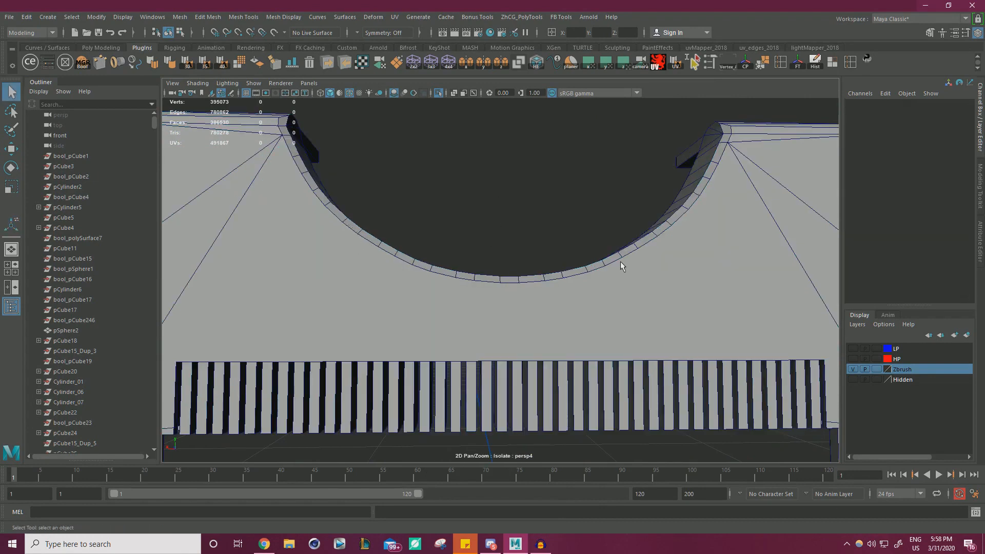
In vertex mode, connect the outer top corner of the panel's leftmost slot to a vertex high on the opening's rim
alt+right_drag(676, 200, 551, 193)
alt+drag(550, 192, 509, 218)
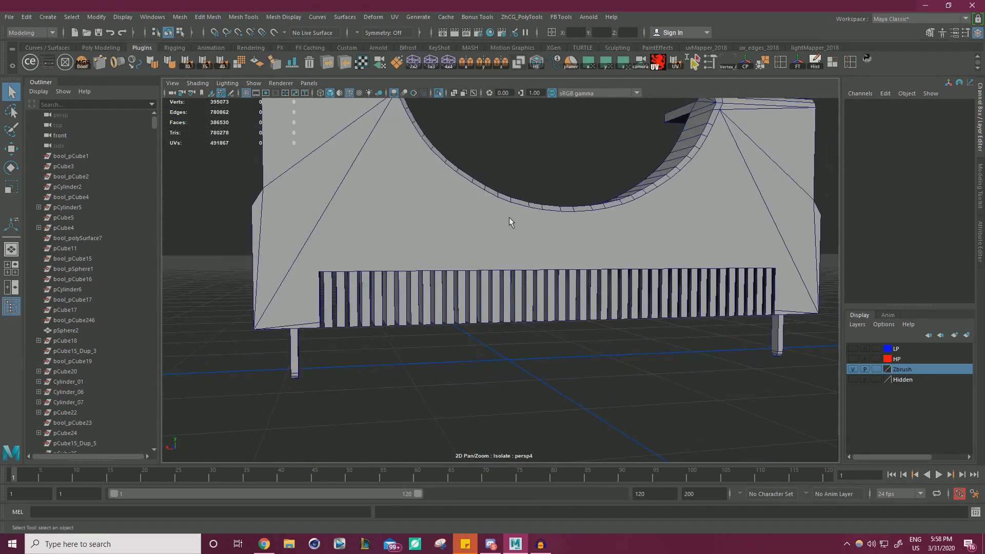
click(505, 217)
key(w)
right_drag(375, 169, 306, 168)
alt+drag(313, 167, 359, 170)
alt+right_drag(359, 170, 484, 193)
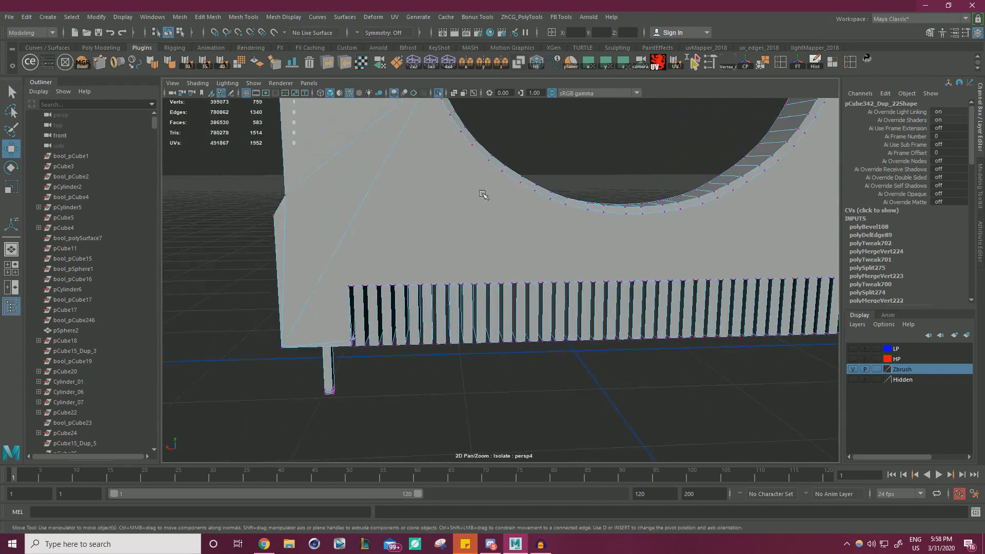
alt+drag(484, 193, 444, 204)
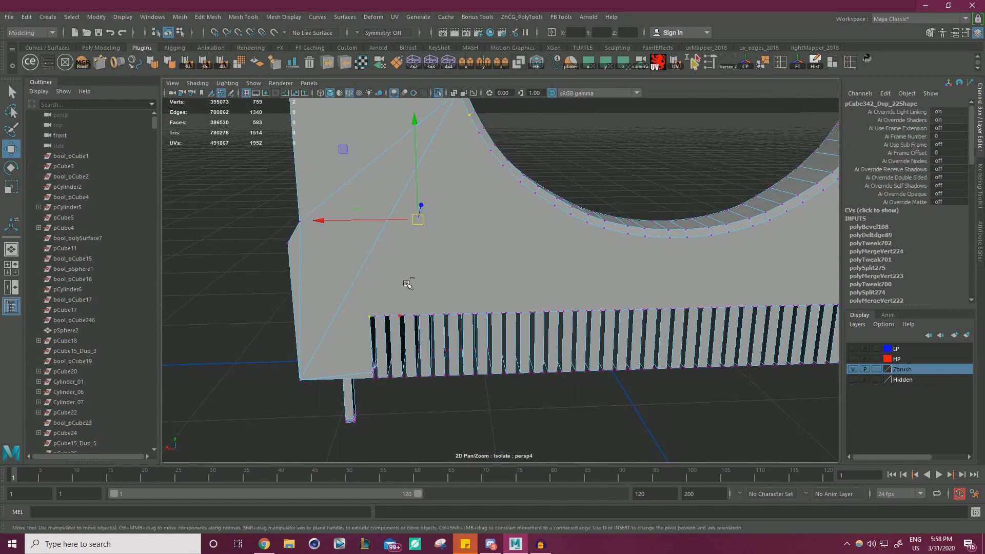
key(ctrl+e)
key(Return)
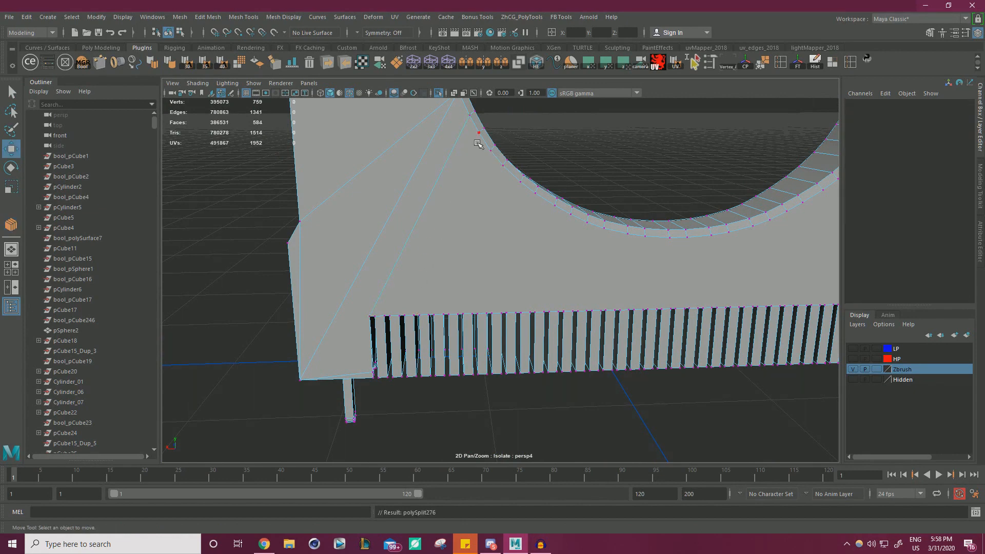
Connect the other top corner of the leftmost slot to the same rim vertex, redoing the connection once
alt+drag(584, 260, 440, 280)
click(331, 300)
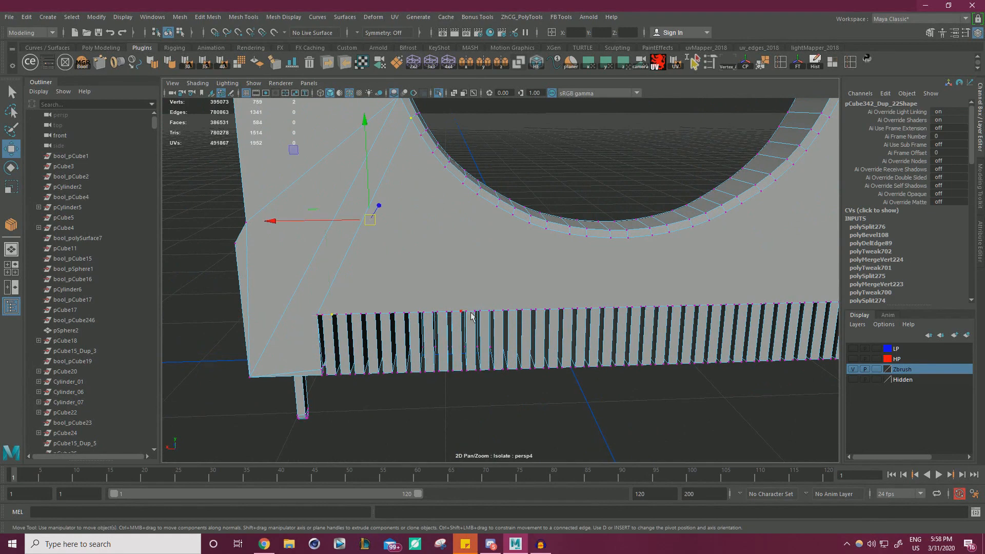
key(g)
key(w)
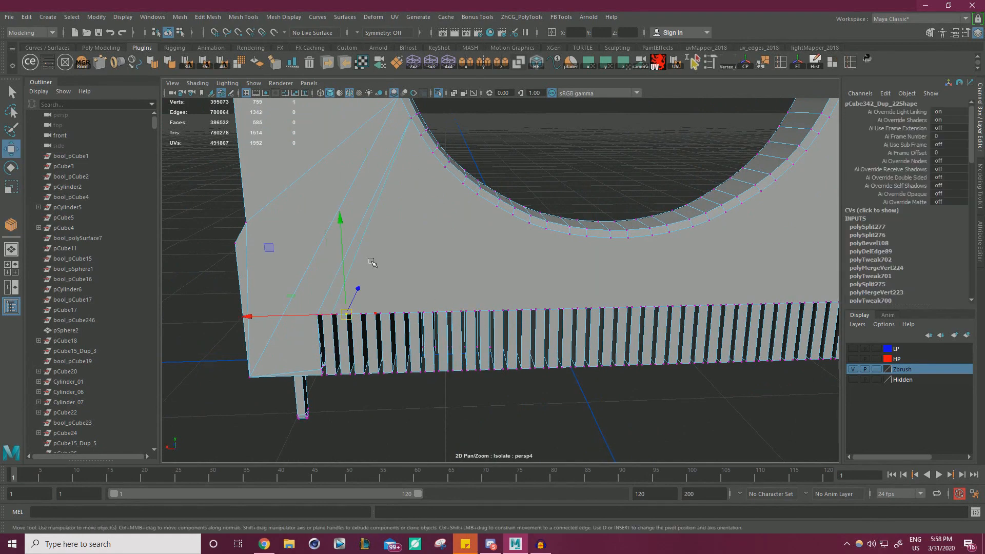
key(ctrl+z)
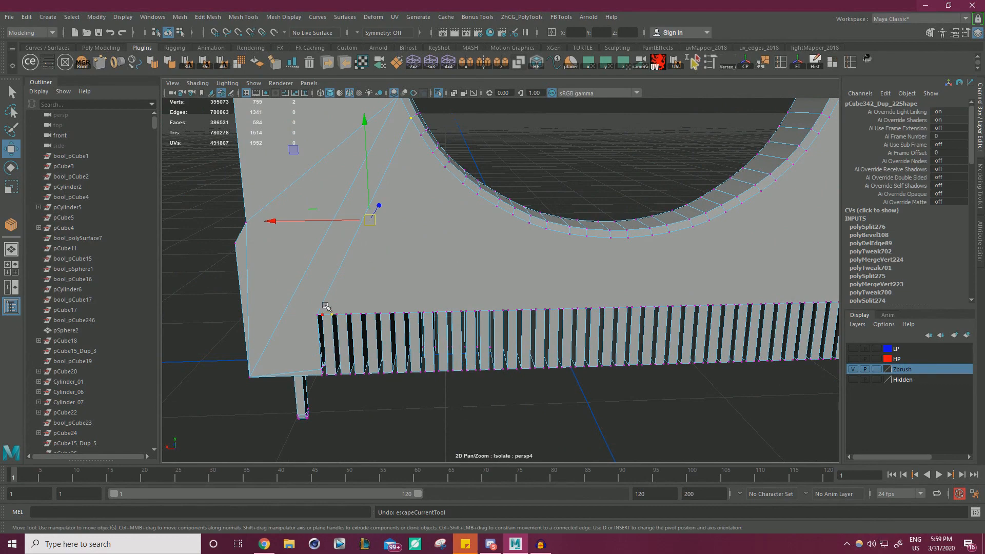
key(g)
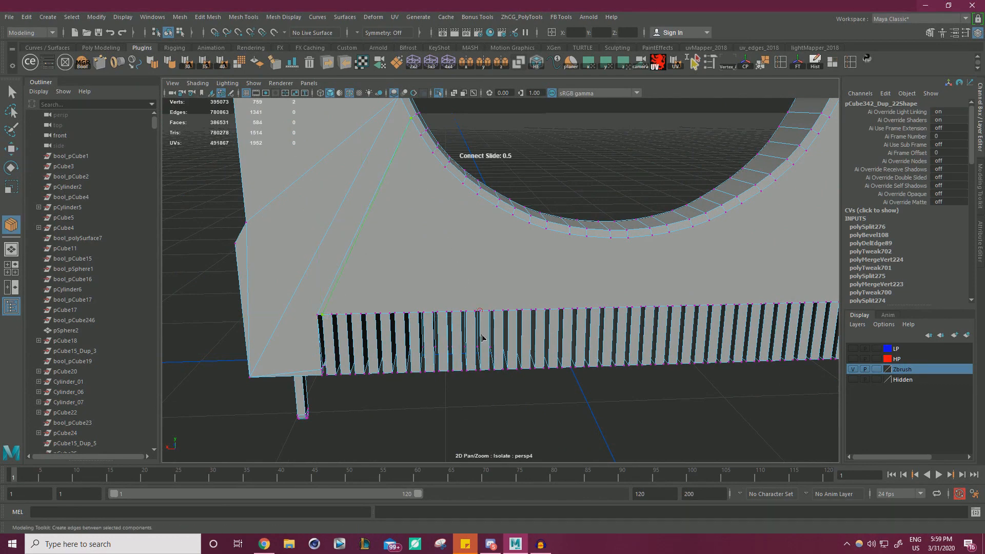
Connect both top corners of the panel's rightmost slot to the matching vertex on the opening's rim
alt+drag(451, 282, 512, 344)
click(508, 354)
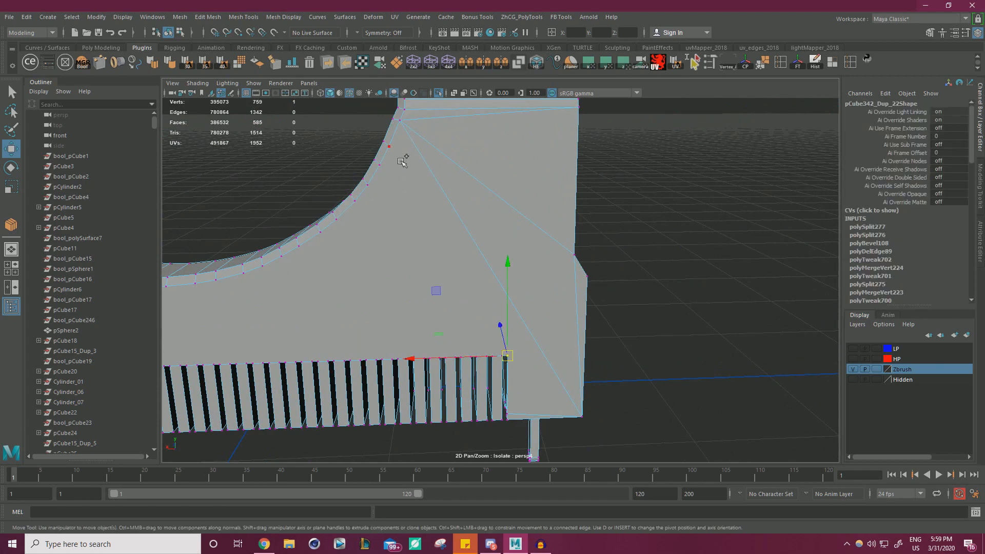
shift+click(403, 161)
key(g)
click(494, 359)
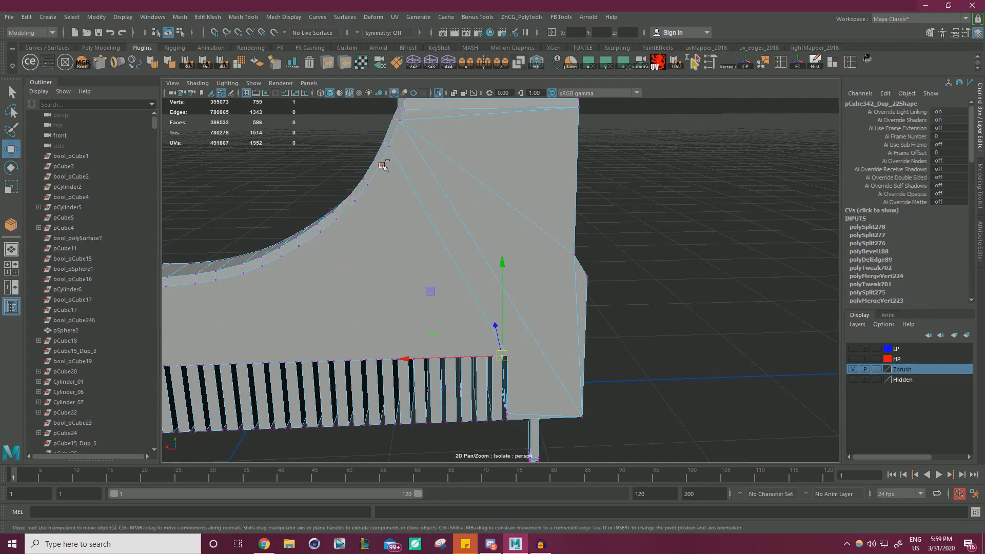
key(g)
key(w)
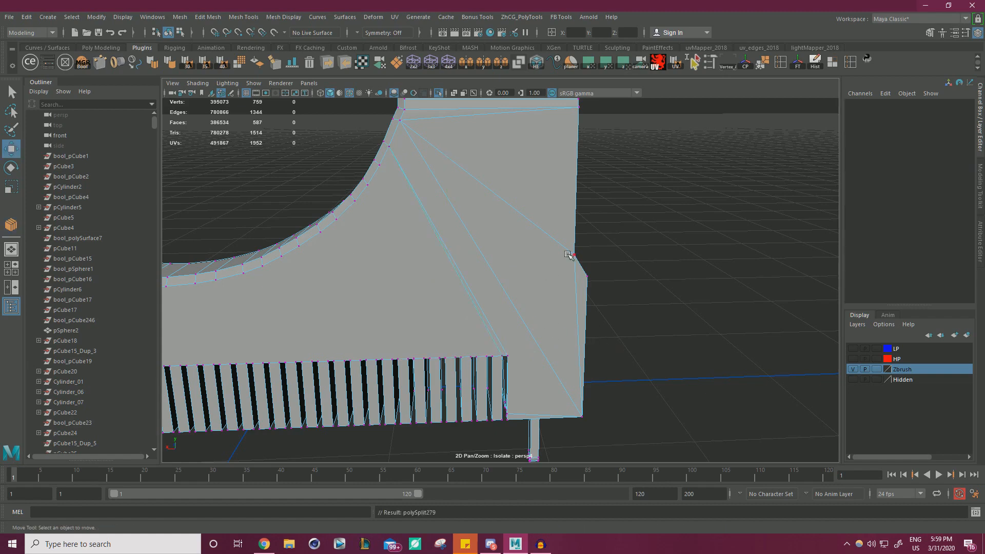
On the panel's left side, connect the next slot's top corner to the opening's rim
alt+middle_drag(568, 255, 800, 246)
scroll(418, 275, down, 2)
alt+middle_drag(418, 275, 536, 251)
scroll(359, 292, up, 3)
click(307, 338)
shift+click(418, 111)
key(g)
key(w)
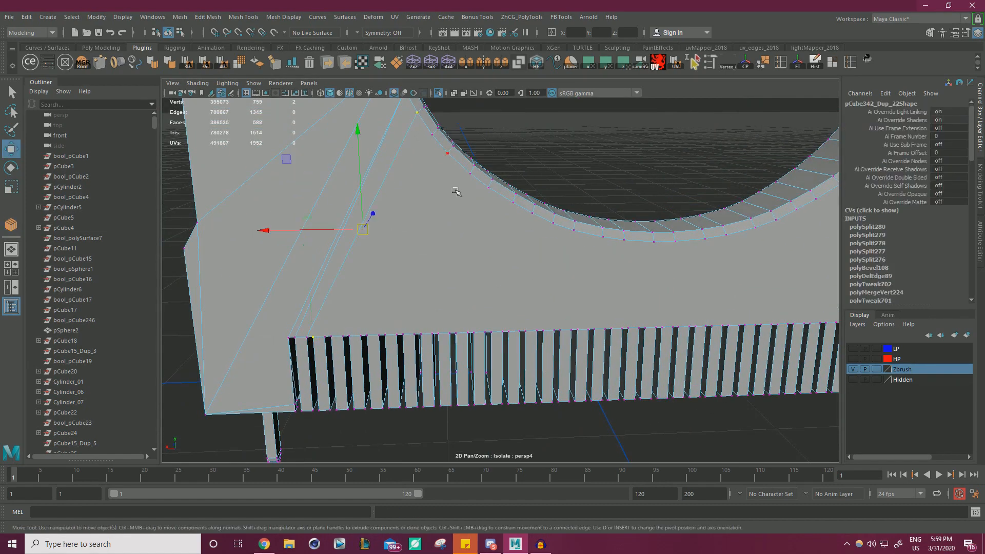
On the panel's right side, connect the second slot's top corner to the next rim vertex, retrying the connection
scroll(587, 272, down, 2)
alt+middle_drag(586, 272, 330, 269)
scroll(330, 268, up, 2)
click(641, 336)
shift+click(532, 122)
key(g)
key(w)
key(g)
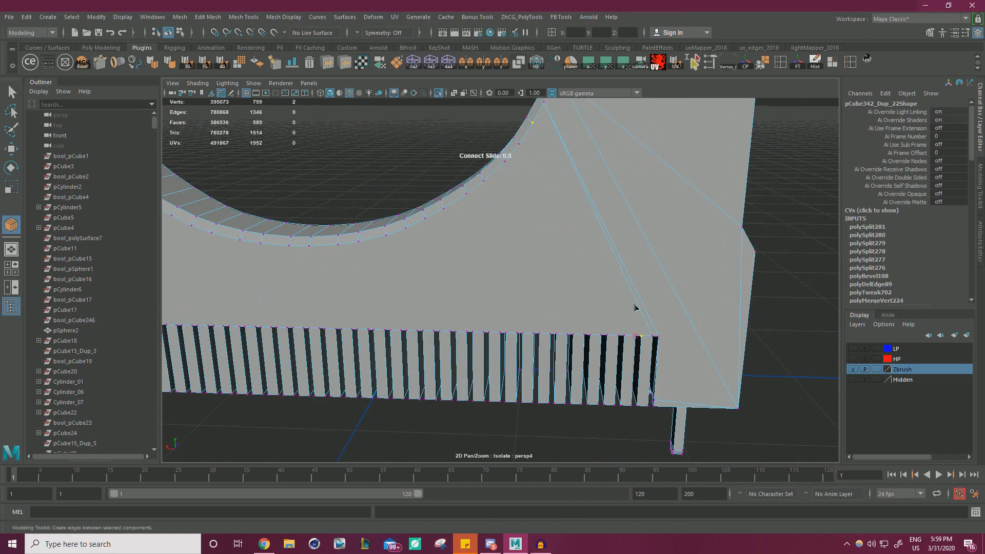
key(w)
click(642, 336)
shift+click(533, 123)
key(g)
scroll(552, 229, down, 5)
key(w)
Box-select the vertices across the panel's curve and slots and merge the overlapping ones
alt+drag(553, 229, 520, 250)
drag(287, 159, 683, 359)
shift+right_drag(689, 244, 741, 200)
Connect the second slot's top corners on the right side to the next vertex down the opening's rim
scroll(667, 308, up, 5)
click(663, 365)
shift+click(559, 154)
key(g)
click(669, 365)
shift+click(558, 153)
key(g)
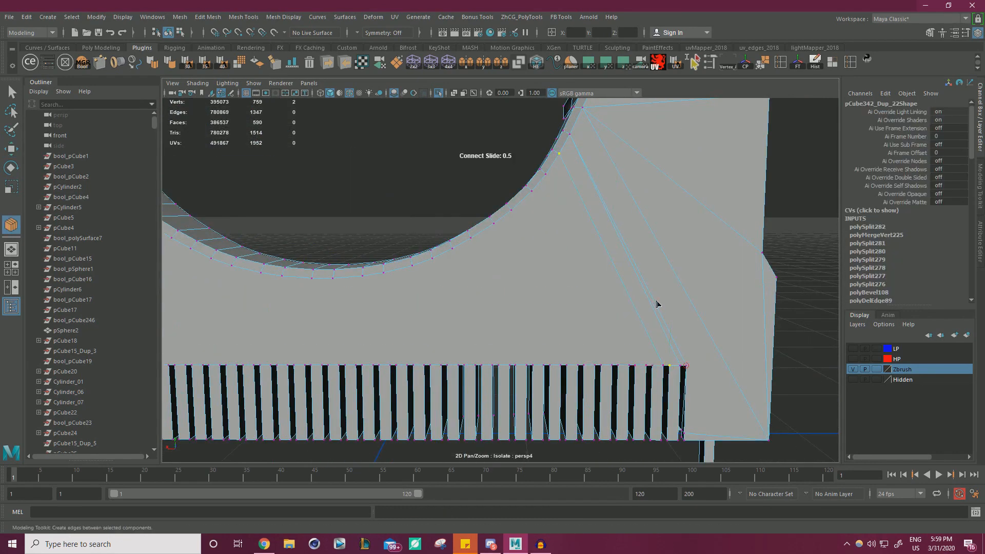
Merge the doubled vertices at the second slot's top corner on the right side and undo the trial vertex move
key(w)
click(670, 365)
key(f)
alt+right_drag(566, 301, 688, 277)
scroll(610, 240, up, 2)
drag(539, 125, 584, 224)
scroll(611, 239, up, 1)
key(ctrl+z)
key(ctrl+z)
Connect the merged slot-top vertex on the right side to its neighbouring rim vertex
click(462, 172)
scroll(482, 159, down, 8)
shift+click(462, 157)
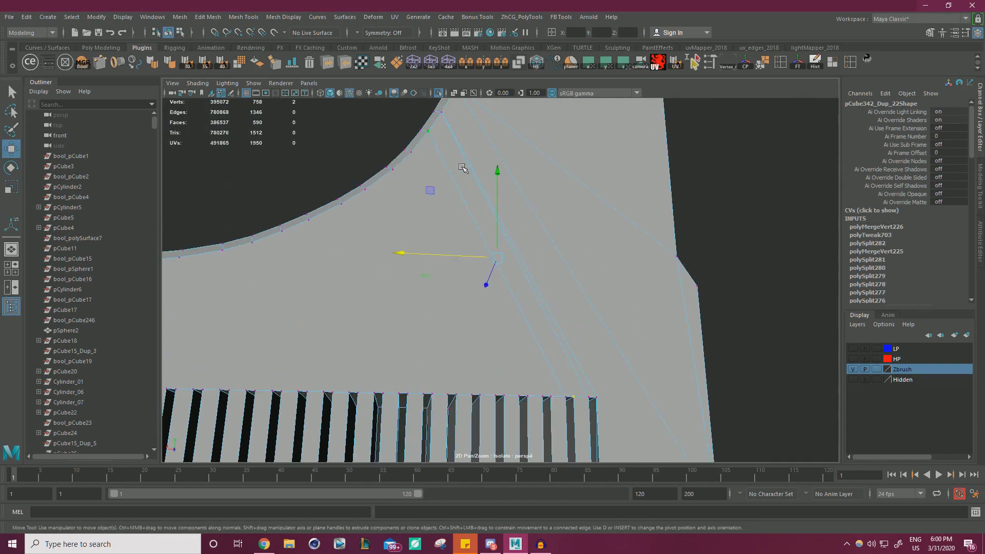
key(g)
key(w)
On the panel's left side, connect the next two slot-top vertices to the adjacent vertices on the opening's rim
alt+middle_drag(464, 167, 914, 257)
scroll(340, 342, up, 2)
click(341, 346)
key(g)
key(w)
click(343, 353)
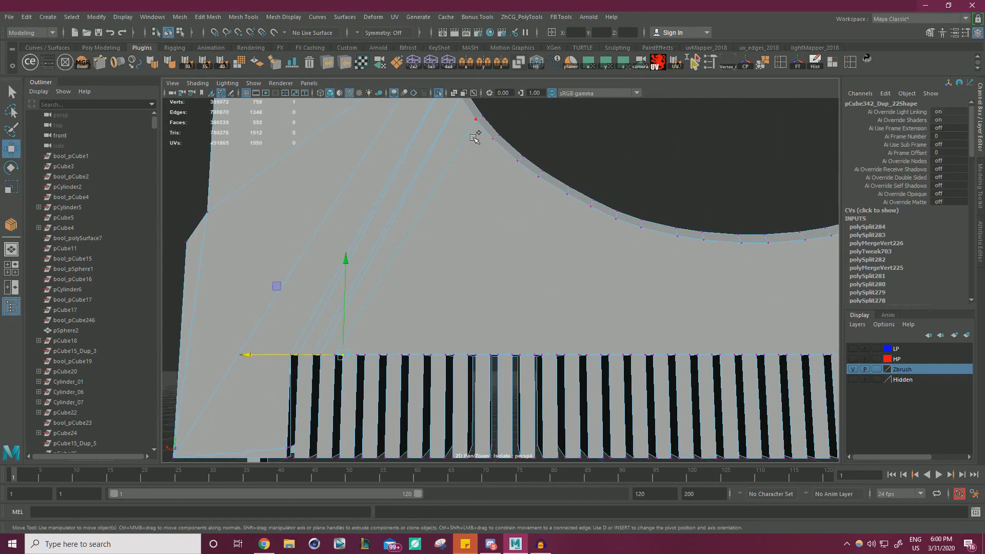
shift+click(478, 134)
key(g)
key(w)
Check the third slot's top corner on the right side with an undone trial move and merge its doubled vertices
alt+middle_drag(620, 214, 169, 236)
click(616, 363)
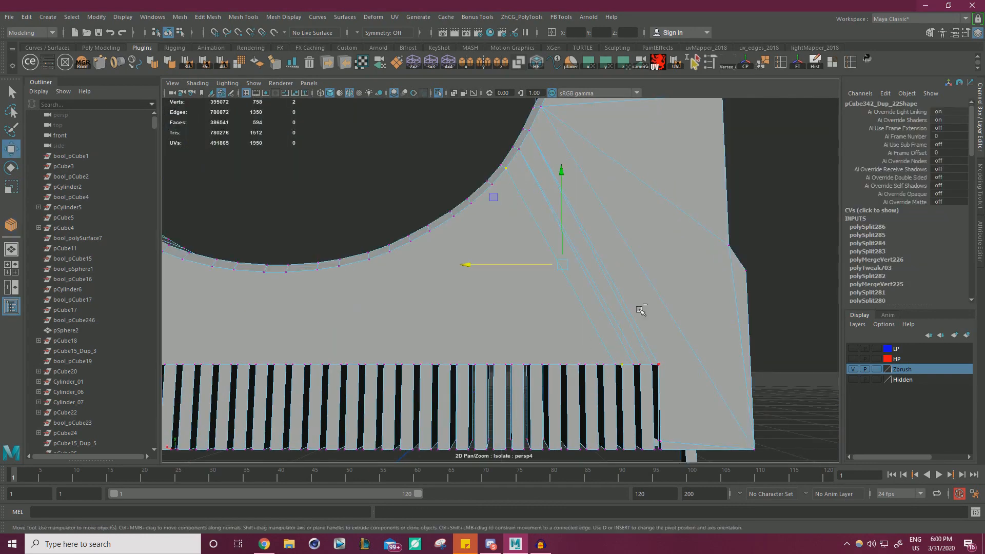
alt+middle_drag(685, 365, 710, 288)
scroll(710, 288, up, 8)
click(593, 218)
drag(523, 149, 536, 167)
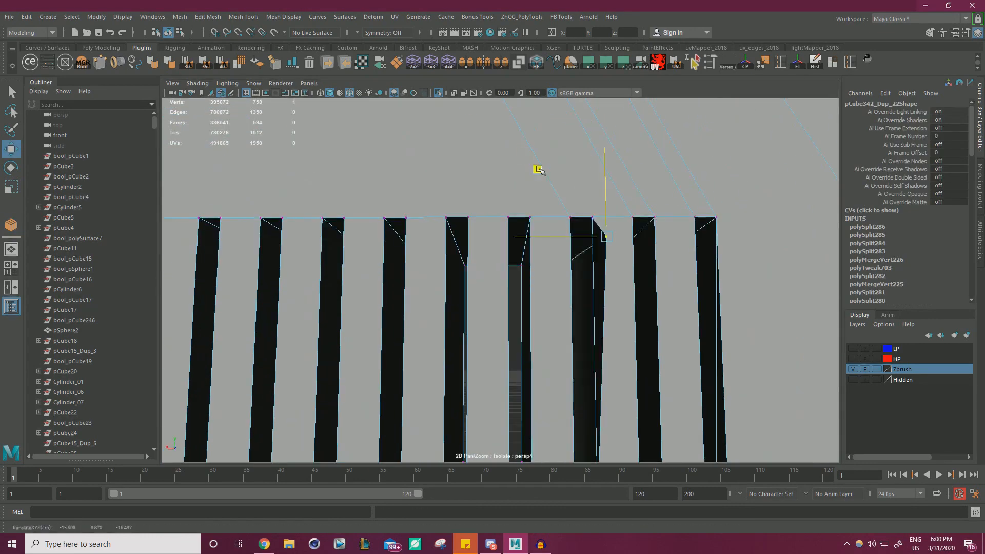
key(ctrl+z)
drag(618, 258, 582, 204)
shift+right_drag(601, 229, 600, 192)
key(w)
scroll(638, 218, down, 8)
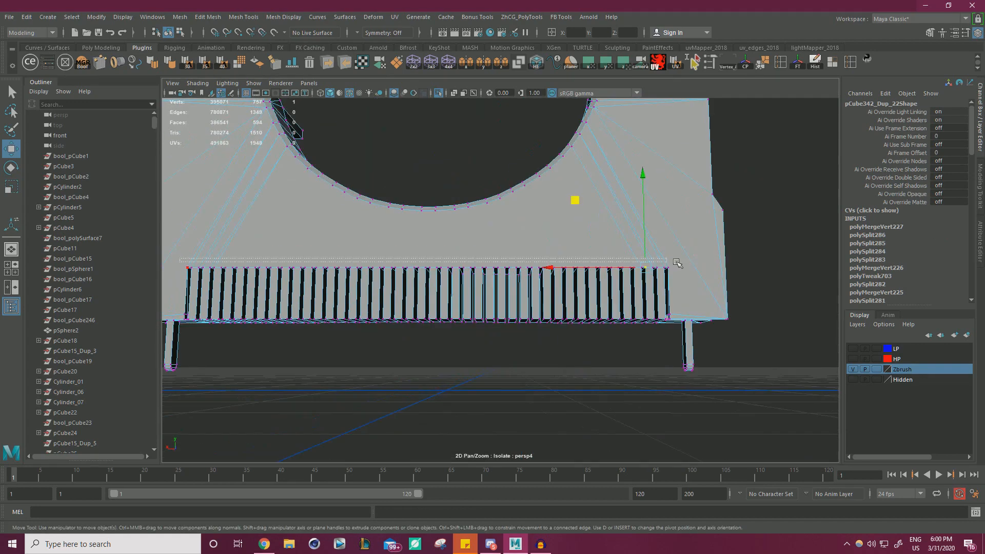
Merge the doubled vertices along the slots' top row and connect the third right-side slot's top corner to the rim
shift+right_drag(807, 249, 806, 213)
scroll(718, 267, up, 8)
click(651, 274)
scroll(651, 277, down, 4)
shift+click(467, 149)
key(g)
key(w)
Try to connect the matching slot-top vertex on the left side to the opening's rim
alt+middle_drag(381, 308, 655, 314)
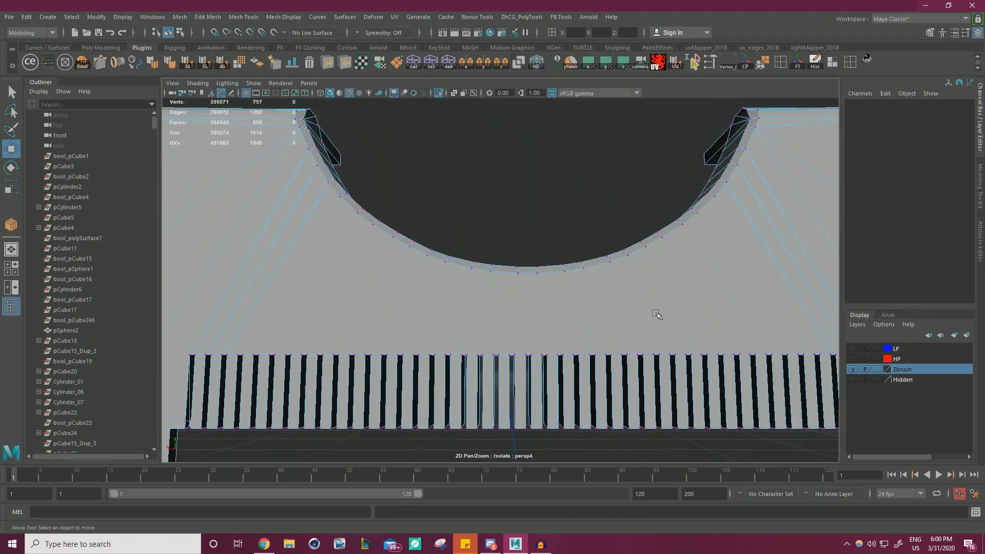
click(374, 381)
shift+click(487, 198)
key(g)
key(w)
Merge the doubled vertices at the top corners of the fourth slot on the panel's left side
scroll(511, 315, up, 8)
alt+drag(510, 315, 462, 288)
click(416, 280)
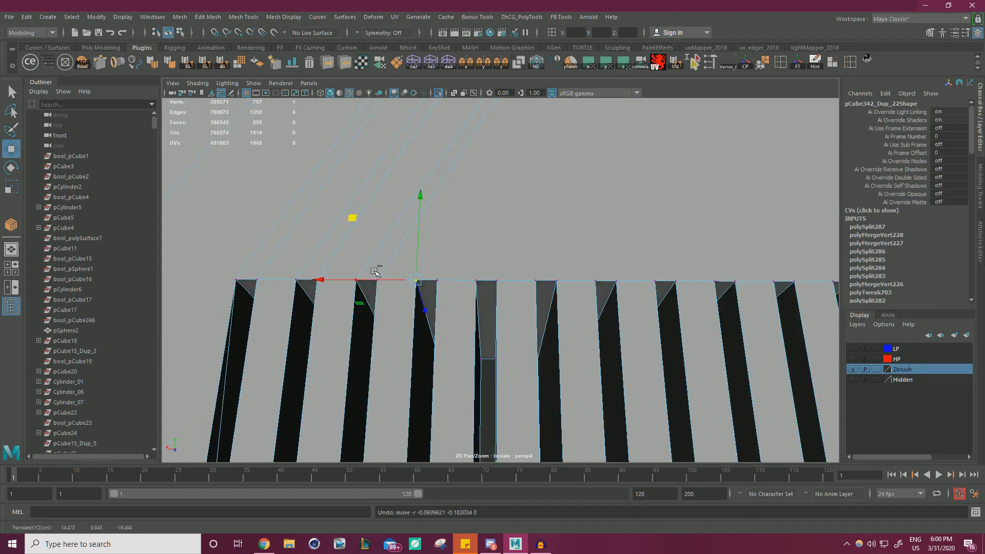
drag(382, 267, 454, 295)
shift+right_drag(521, 212, 537, 164)
key(w)
drag(395, 262, 425, 290)
shift+right_drag(437, 265, 439, 203)
key(w)
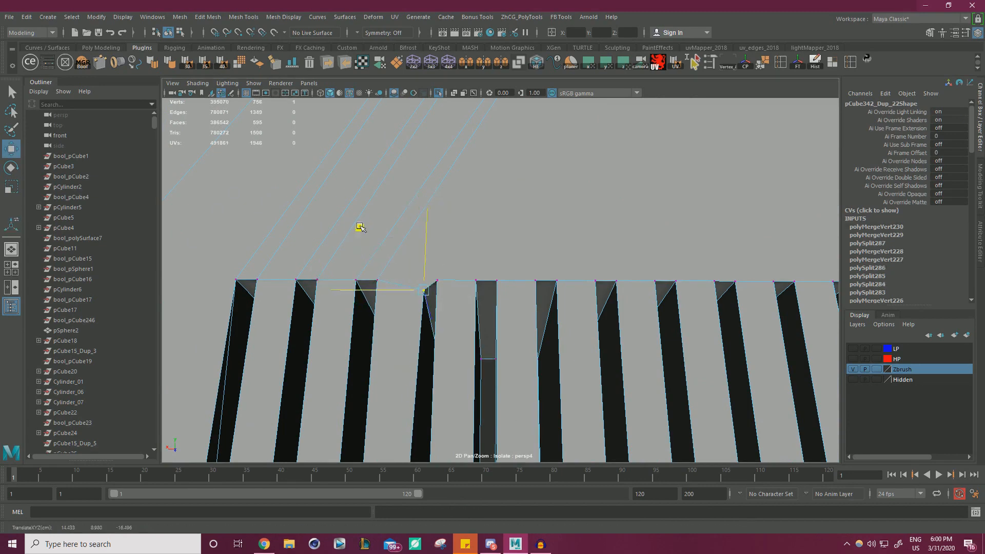
Connect the next two slot-top vertices on the left side to the following vertex on the opening's rim
scroll(462, 206, down, 6)
alt+middle_drag(539, 154, 431, 229)
shift+click(515, 127)
key(g)
key(w)
click(363, 355)
shift+click(516, 126)
key(g)
key(w)
Connect the matching two slot-top vertices on the right side to the corresponding vertex on the opening's rim
alt+middle_drag(682, 288, 728, 280)
click(674, 371)
shift+click(531, 171)
key(g)
key(w)
click(666, 371)
shift+click(531, 171)
key(g)
key(w)
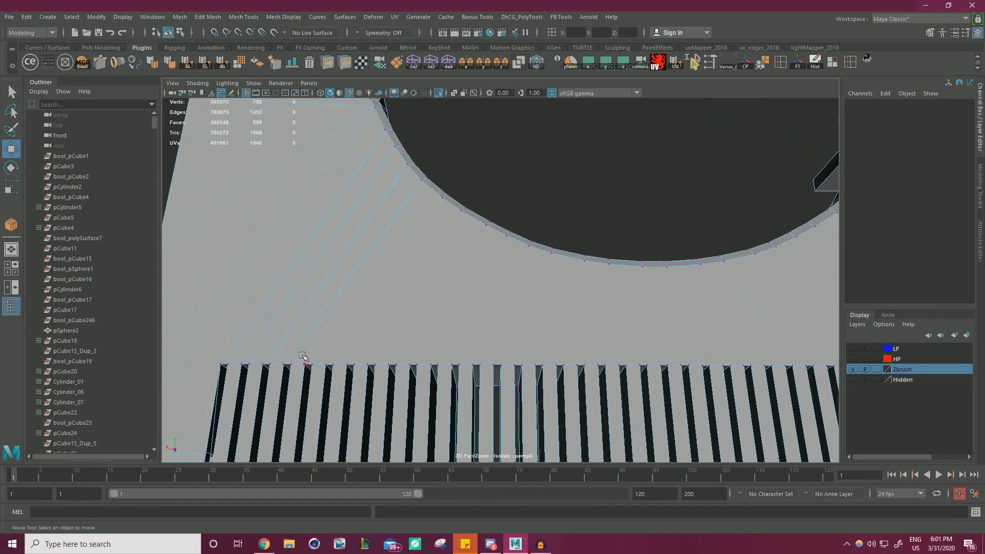
Try to connect the next slot-top vertex on the left side to the following vertex on the opening's rim
click(305, 365)
shift+click(443, 198)
key(g)
key(w)
Merge the doubled vertices at the top corners of the next slots beyond the connected edges on the left side
scroll(421, 302, down, 6)
scroll(537, 278, up, 10)
drag(448, 234, 474, 264)
shift+right_drag(488, 230, 524, 184)
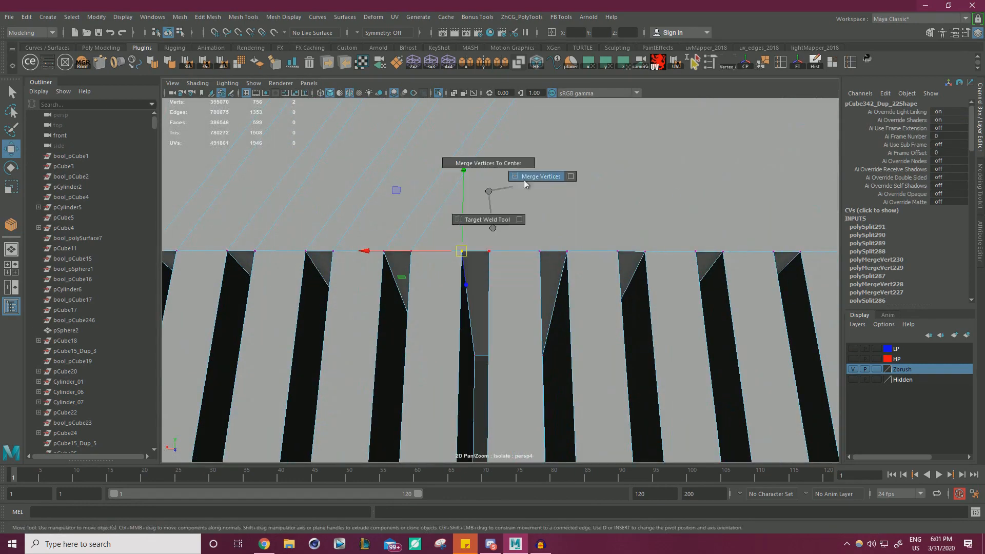
drag(480, 233, 502, 264)
shift+right_drag(500, 230, 531, 184)
drag(525, 227, 549, 263)
shift+right_drag(547, 231, 590, 218)
drag(606, 231, 627, 263)
Merge the doubled top-corner vertices of the following group of slots, working toward the panel's middle
alt+middle_drag(688, 231, 444, 233)
drag(440, 238, 461, 264)
drag(522, 220, 544, 263)
shift+right_drag(615, 233, 659, 232)
drag(627, 237, 646, 264)
shift+right_drag(642, 233, 685, 220)
drag(675, 239, 693, 262)
shift+right_drag(693, 236, 736, 224)
drag(780, 239, 796, 259)
shift+right_drag(792, 239, 821, 225)
Continue merging the doubled slot-top vertices through the slots approaching the panel's centre
scroll(800, 239, down, 2)
alt+middle_drag(783, 254, 339, 246)
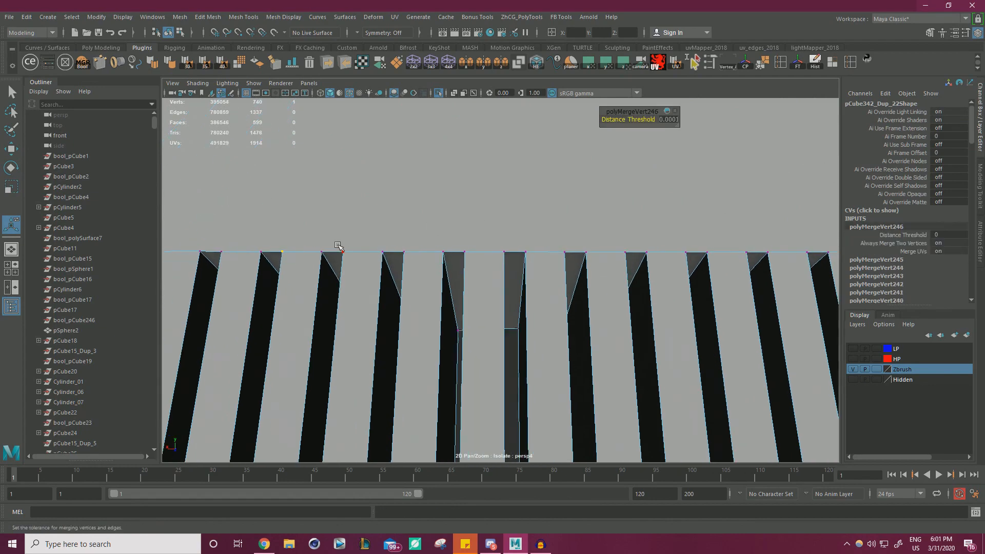
drag(434, 236, 454, 264)
shift+right_drag(452, 237, 490, 226)
drag(555, 237, 575, 264)
shift+right_drag(572, 239, 682, 228)
drag(669, 233, 691, 266)
shift+right_drag(749, 239, 786, 228)
drag(779, 240, 761, 272)
key(g)
Merge the doubled top-corner vertices of the slots across the panel's middle and into its right half
scroll(800, 247, down, 2)
alt+middle_drag(832, 247, 387, 229)
drag(273, 224, 374, 244)
key(g)
key(g)
key(g)
drag(493, 223, 474, 245)
key(g)
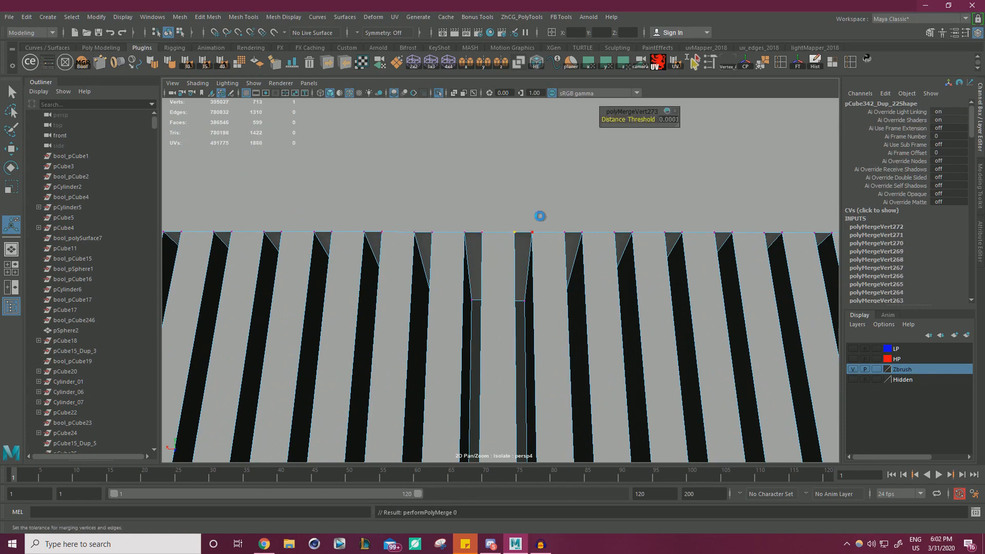
drag(539, 217, 524, 244)
key(g)
key(g)
drag(673, 224, 656, 244)
key(g)
drag(725, 225, 705, 244)
key(g)
drag(757, 224, 778, 247)
key(g)
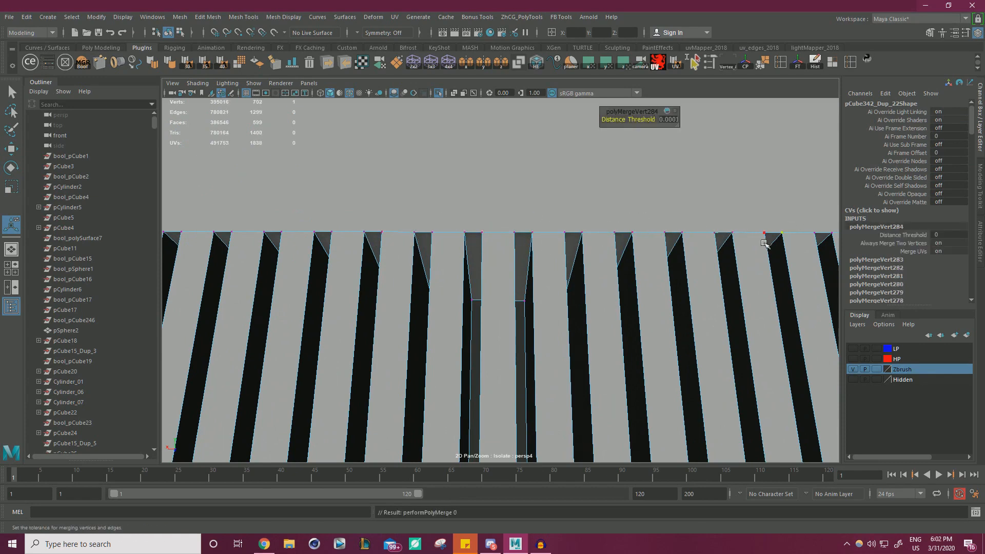
Merge the remaining doubled slot-top vertices up to the already connected edges on the right side
scroll(791, 246, down, 2)
drag(328, 231, 309, 254)
key(g)
drag(396, 253, 394, 255)
key(g)
drag(420, 236, 434, 255)
key(g)
drag(450, 236, 437, 254)
key(g)
drag(458, 237, 473, 257)
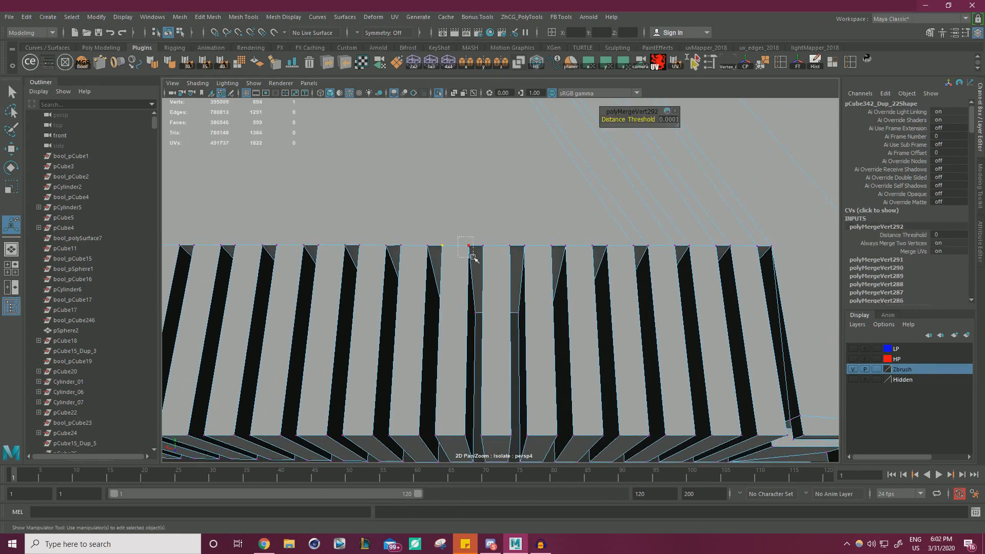
key(g)
key(w)
Connect the next two slot-top vertices on both the left and right sides to the following rim vertex on each side
scroll(574, 260, down, 3)
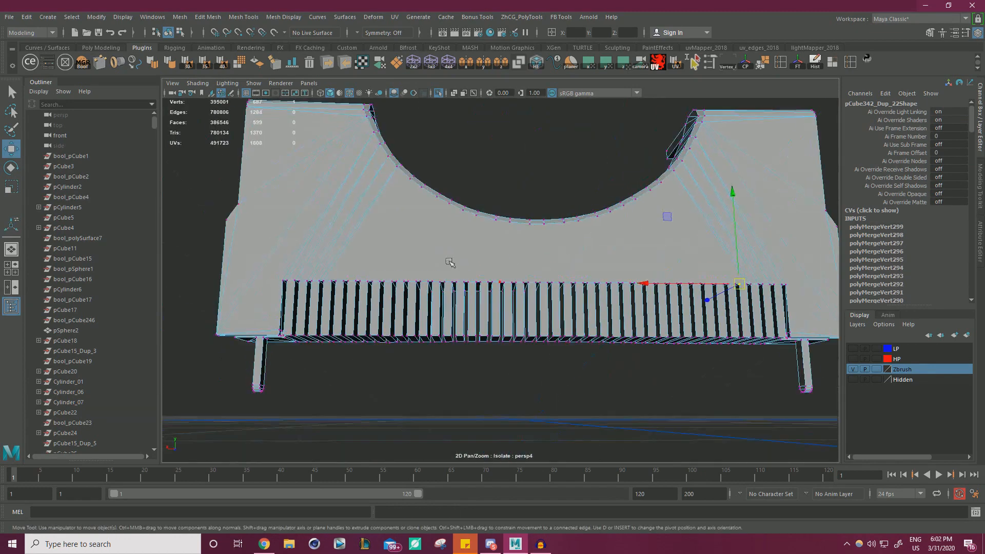
scroll(520, 234, up, 2)
shift+click(522, 216)
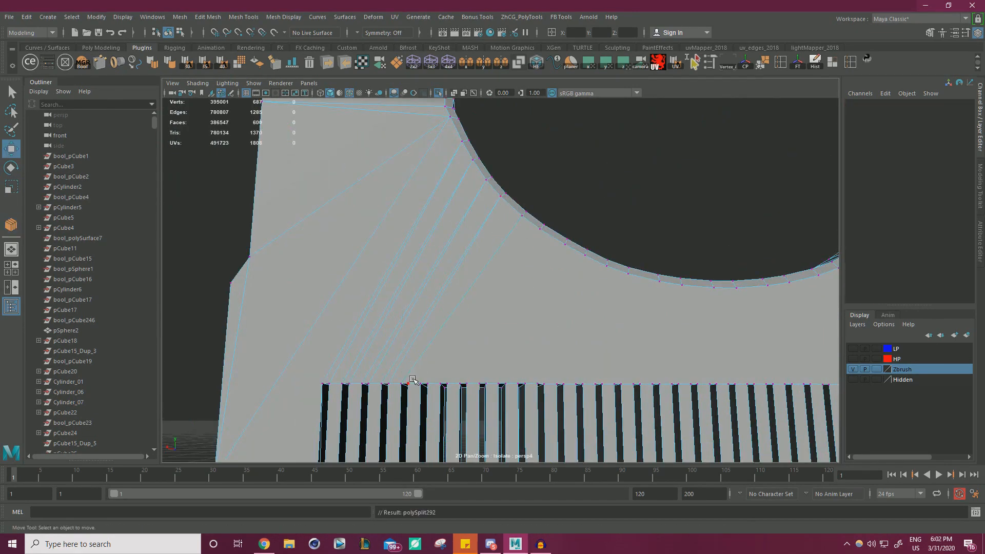
shift+right_drag(522, 215, 533, 328)
alt+drag(532, 328, 506, 325)
key(g)
key(w)
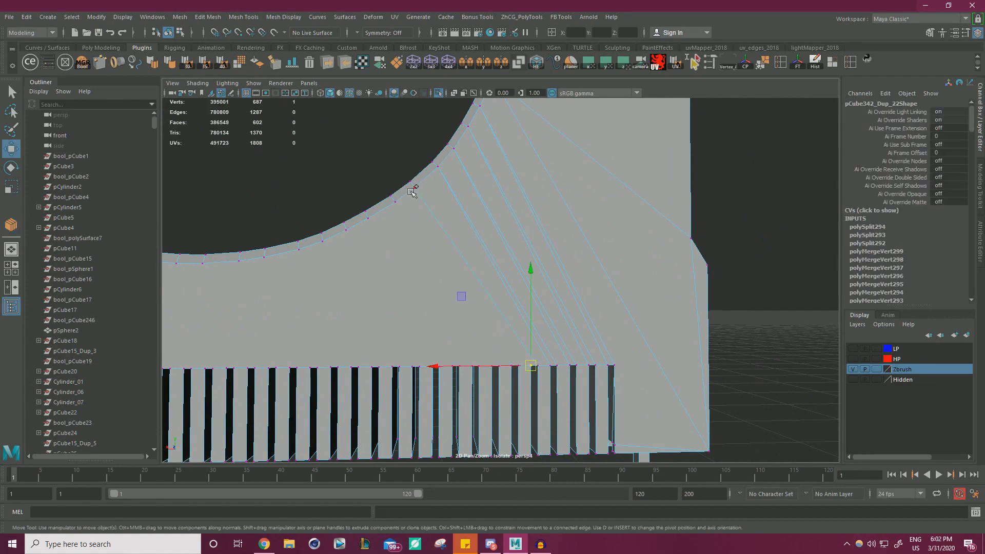
scroll(454, 322, up, 3)
scroll(455, 322, down, 2)
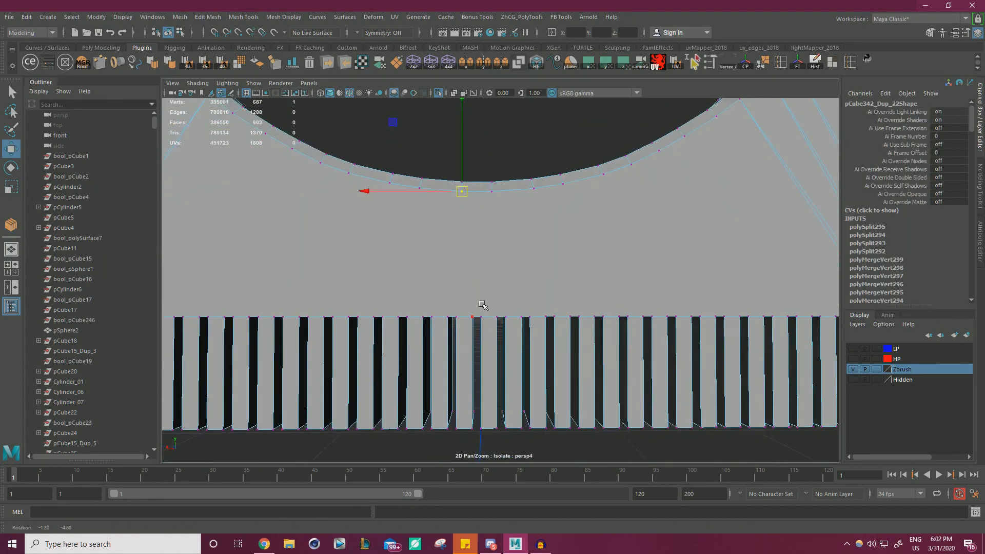
Connect the centre slot's two top corners to the two lowest vertices on the opening's rim
key(space)
scroll(699, 178, down, 3)
key(f)
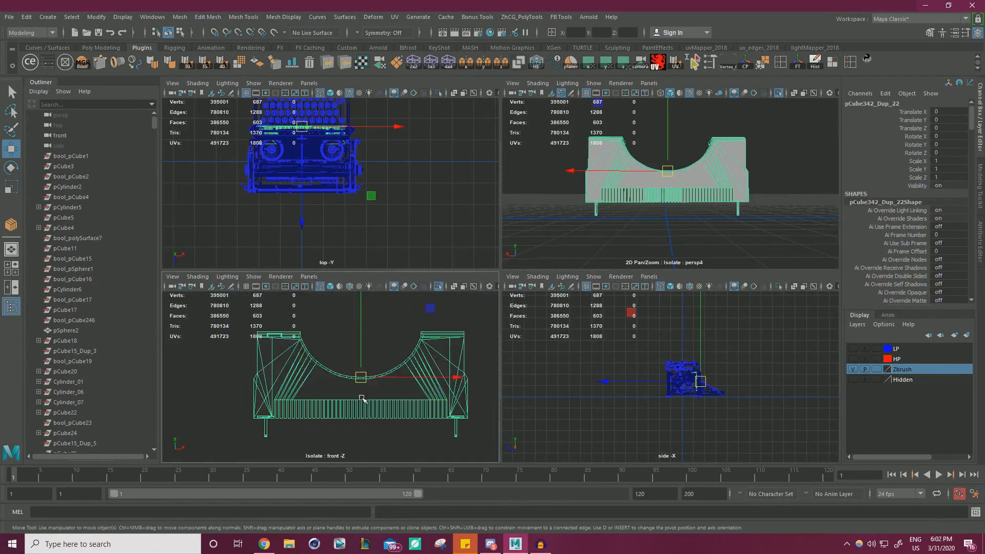
key(space)
scroll(599, 316, up, 2)
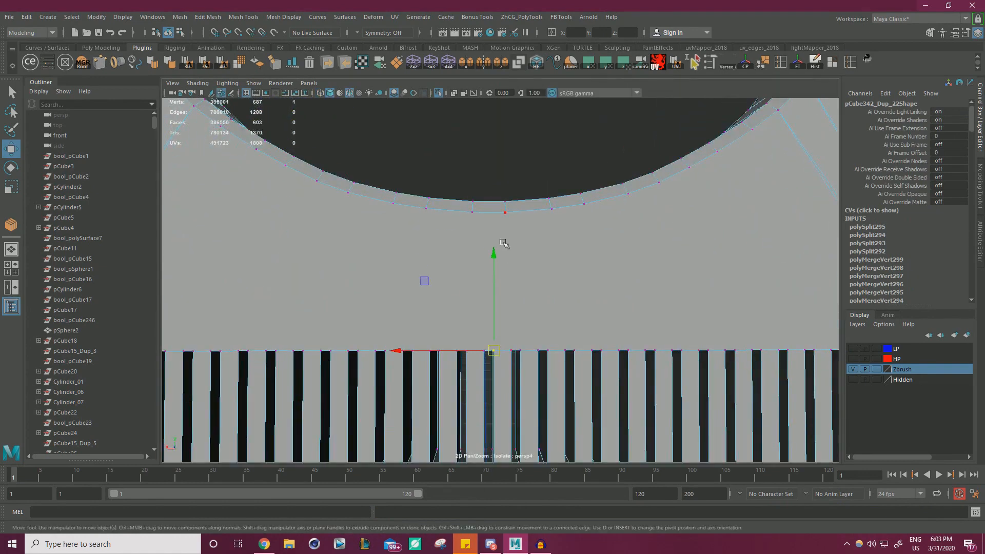
shift+right_drag(600, 316, 563, 320)
scroll(529, 323, up, 1)
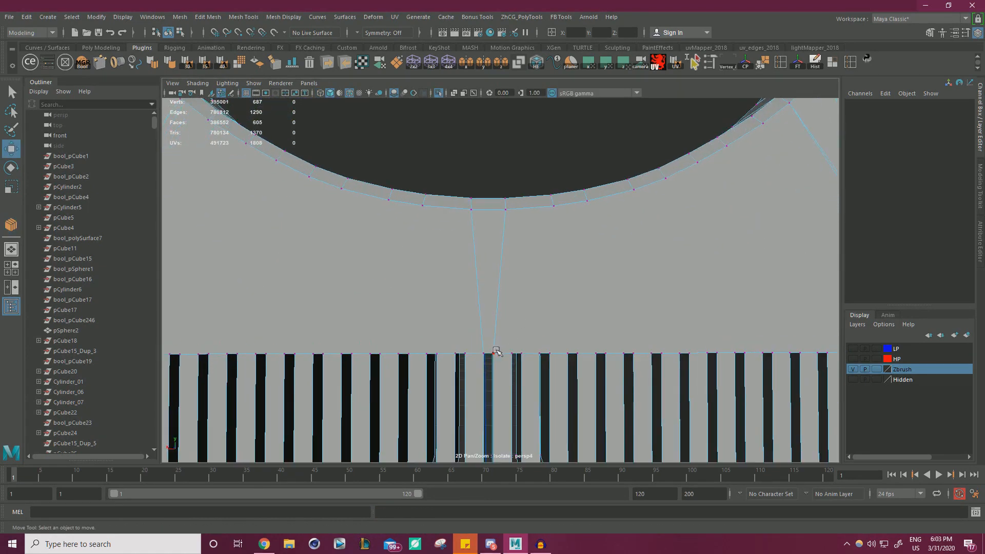
Connect the slot-top vertices flanking the centre slot to the two lowest rim vertices, forming a fan on each side
click(511, 353)
shift+click(506, 210)
key(y)
shift+click(472, 231)
key(y)
click(428, 343)
shift+click(468, 236)
key(y)
key(w)
Connect the next pair of slot-top vertices on each side of the centre fans to the adjacent outer rim vertex
click(565, 345)
shift+click(554, 210)
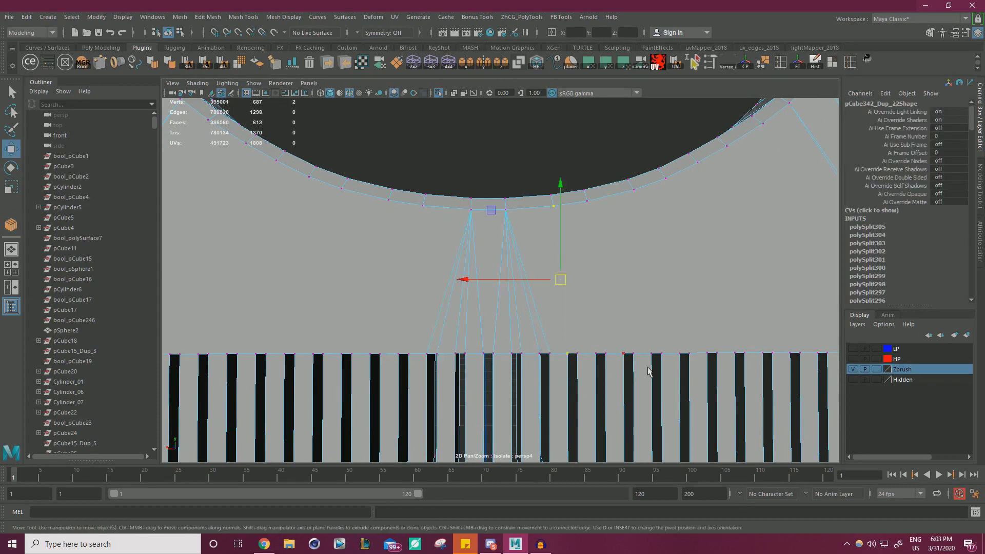
shift+click(565, 214)
key(y)
key(w)
click(413, 336)
shift+click(423, 211)
key(y)
key(w)
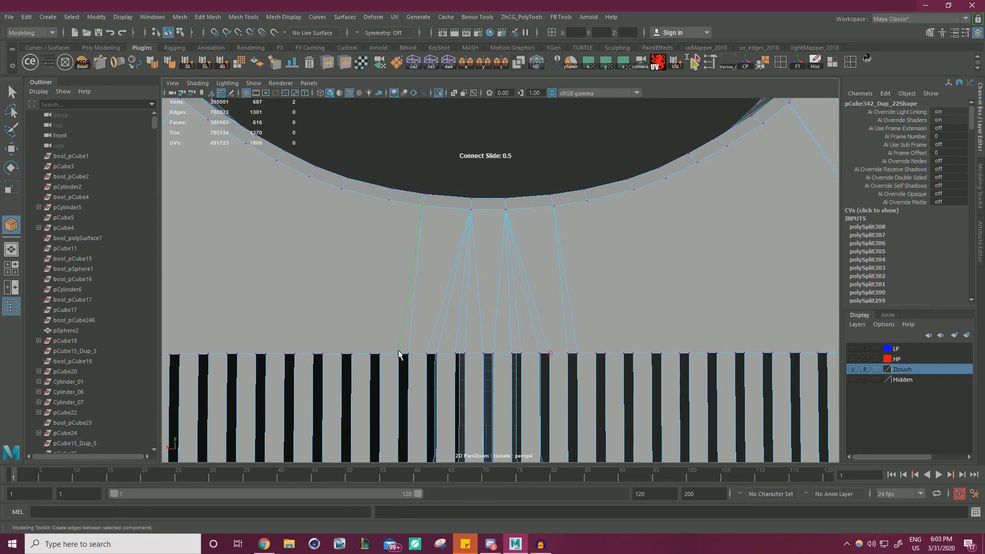
key(w)
Connect the following slot-top vertices left and right of centre to the second rim vertex outward from the centre fans
click(371, 341)
shift+click(389, 207)
key(y)
key(w)
click(595, 341)
shift+click(583, 211)
key(y)
key(w)
Fan further slot-top vertices on both sides into the same rim vertices, second outward from the centre fans
click(352, 343)
shift+click(388, 208)
key(y)
key(w)
click(322, 354)
key(w)
click(652, 350)
shift+click(587, 205)
key(y)
key(w)
Connect the next slot-top vertices left of the left fan to the following rim vertex
alt+right_drag(523, 289, 514, 267)
alt+middle_drag(359, 257, 523, 295)
click(465, 368)
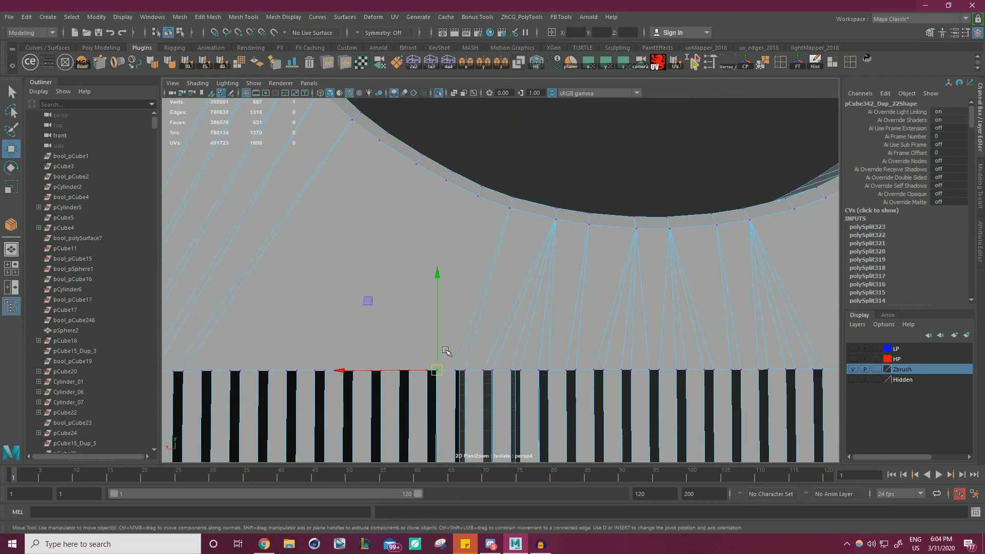
shift+click(507, 215)
key(y)
key(w)
click(430, 360)
shift+click(507, 216)
key(y)
Connect the matching slot-top vertices beyond the right fan to the corresponding rim vertex on the right
alt+middle_drag(635, 301, 360, 313)
click(541, 371)
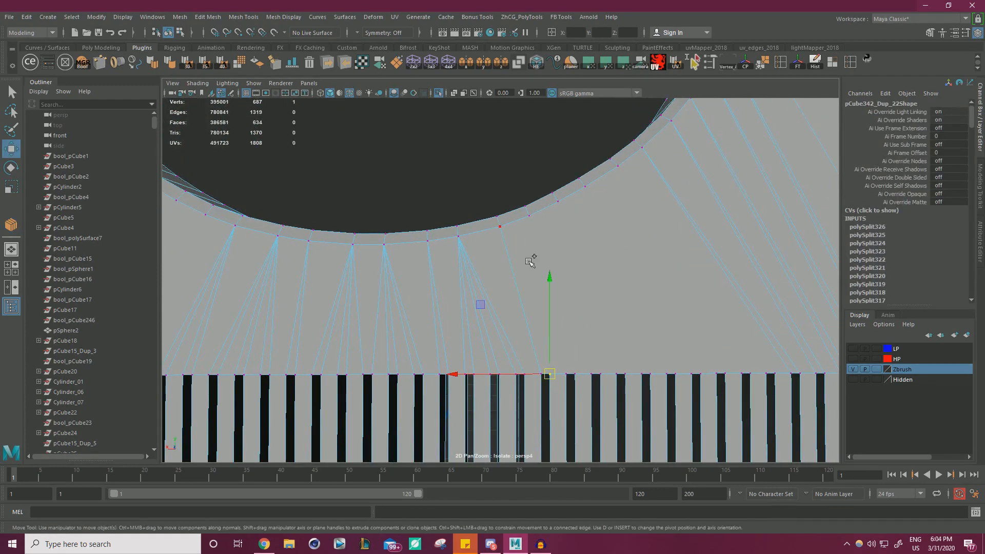
key(w)
click(574, 369)
shift+click(501, 224)
key(y)
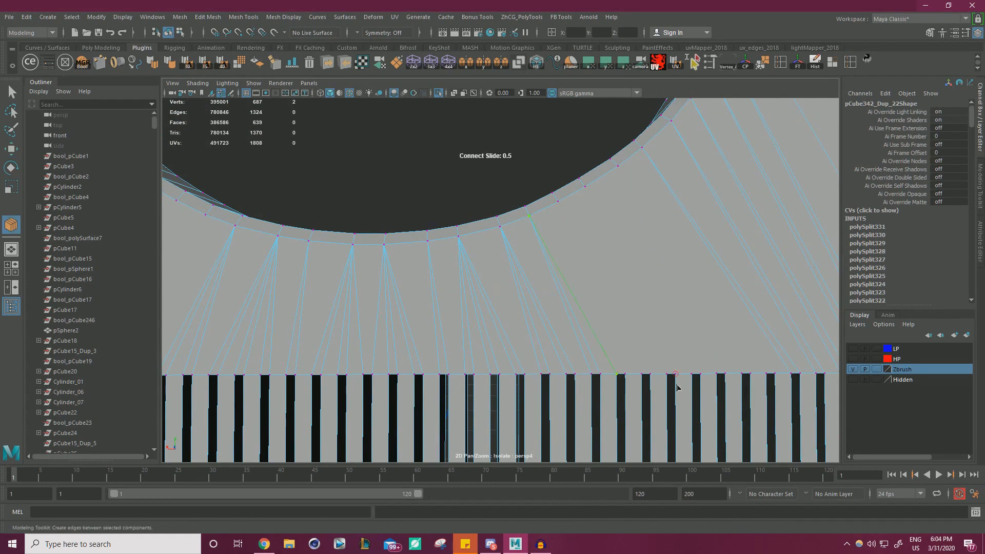
Connect the next slot-top vertices on the right side to the following rim vertex up the curve
key(w)
click(626, 365)
shift+click(529, 217)
key(y)
key(w)
Connect the matching slot-top vertices on the left side to the next rim vertex up the curve
alt+middle_drag(441, 272, 662, 272)
click(422, 369)
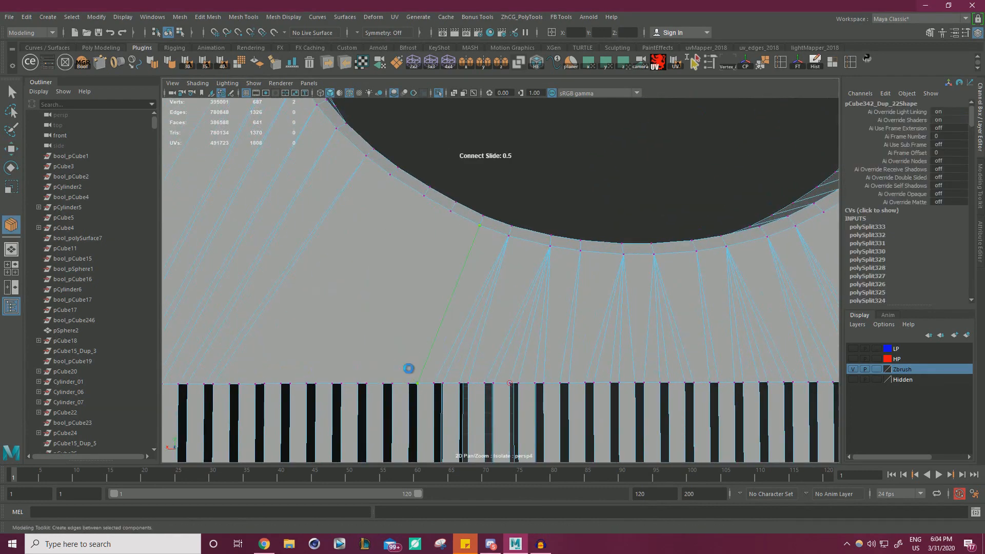
key(w)
click(387, 374)
shift+click(451, 212)
key(w)
Connect another group of slot-top vertices on the left side to the rim vertex one further up the curve
click(425, 376)
shift+click(504, 219)
key(y)
key(w)
click(416, 378)
shift+click(505, 219)
key(y)
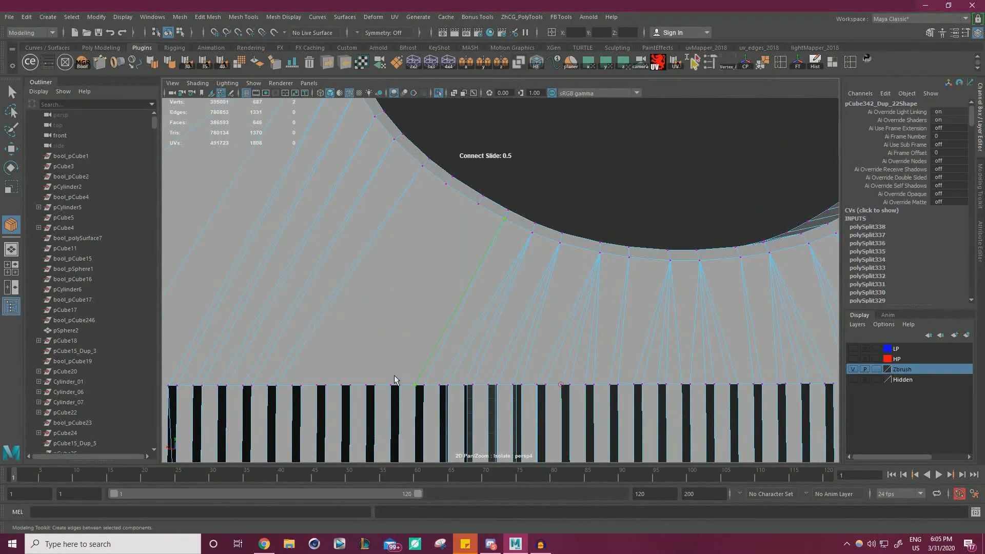
key(w)
key(y)
key(w)
key(y)
key(w)
Connect the next three slot-top vertices on the right side to the following rim vertex of the curved opening
alt+middle_drag(769, 226, 387, 191)
click(531, 381)
shift+click(451, 213)
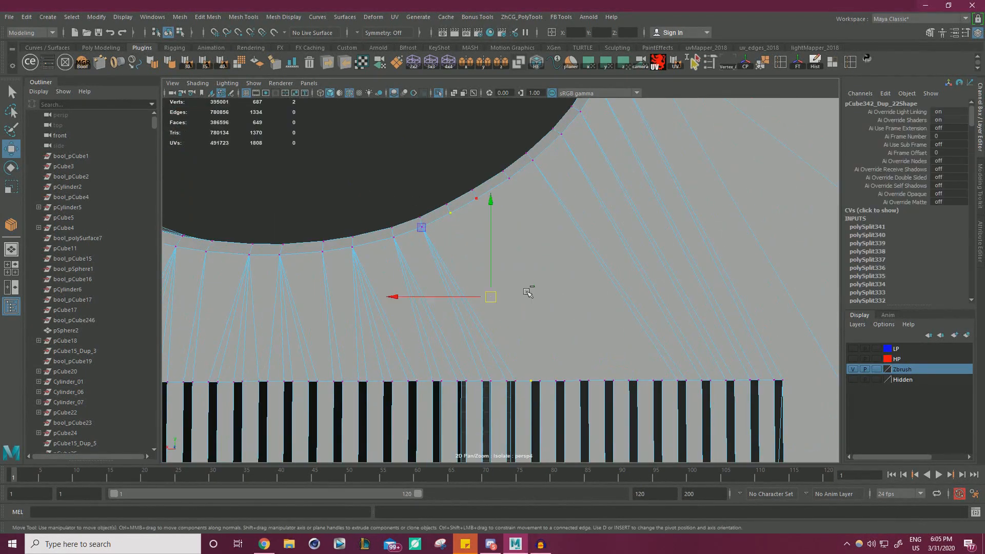
key(y)
key(w)
click(540, 380)
shift+click(450, 212)
key(y)
key(w)
click(556, 381)
shift+click(451, 212)
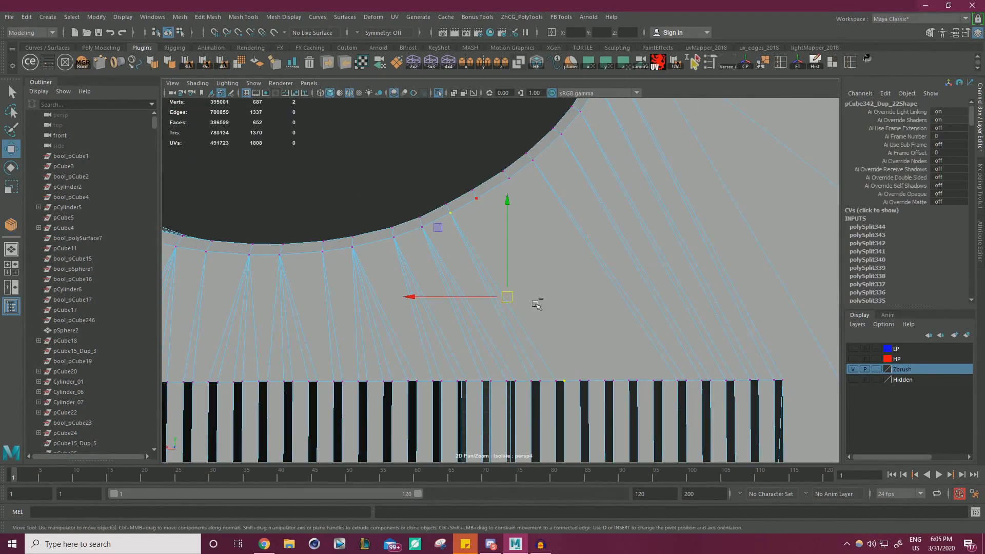
key(y)
key(w)
Connect the next four slot-top vertices further out on the right side to the rim vertex one further up the curve
click(580, 381)
shift+click(476, 198)
key(y)
key(w)
click(589, 381)
shift+click(477, 198)
key(y)
key(w)
click(604, 381)
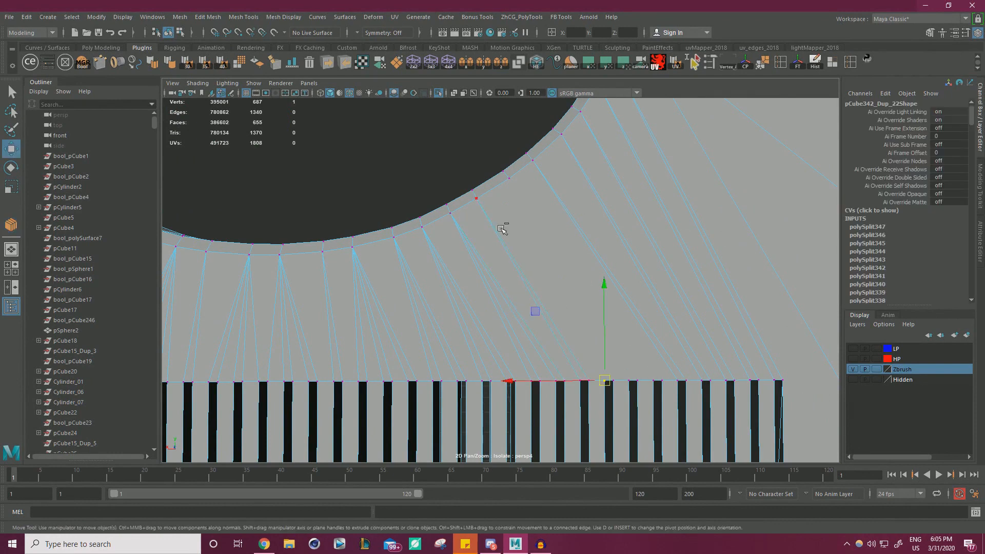
shift+click(476, 198)
key(y)
key(w)
click(613, 381)
shift+click(477, 198)
key(y)
key(w)
Connect the next unconnected slot-top vertices on the left side to the matching rim vertex of the opening
alt+middle_drag(318, 292, 798, 314)
click(437, 403)
shift+click(541, 219)
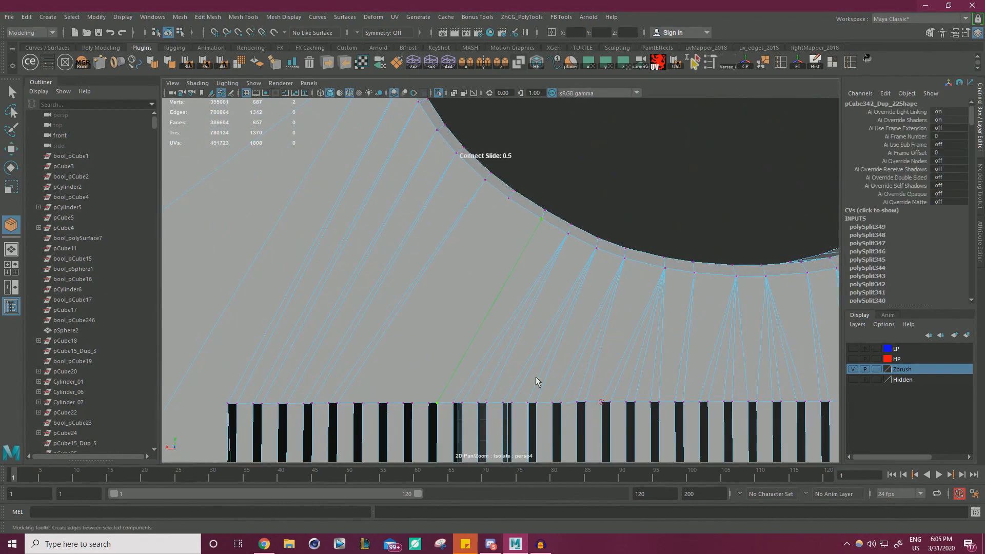
key(y)
key(w)
key(w)
click(405, 402)
shift+click(542, 219)
key(y)
key(w)
Connect the remaining left slot-top vertices to the next rim vertex up, and the outermost of them to the rim vertex above it
click(388, 403)
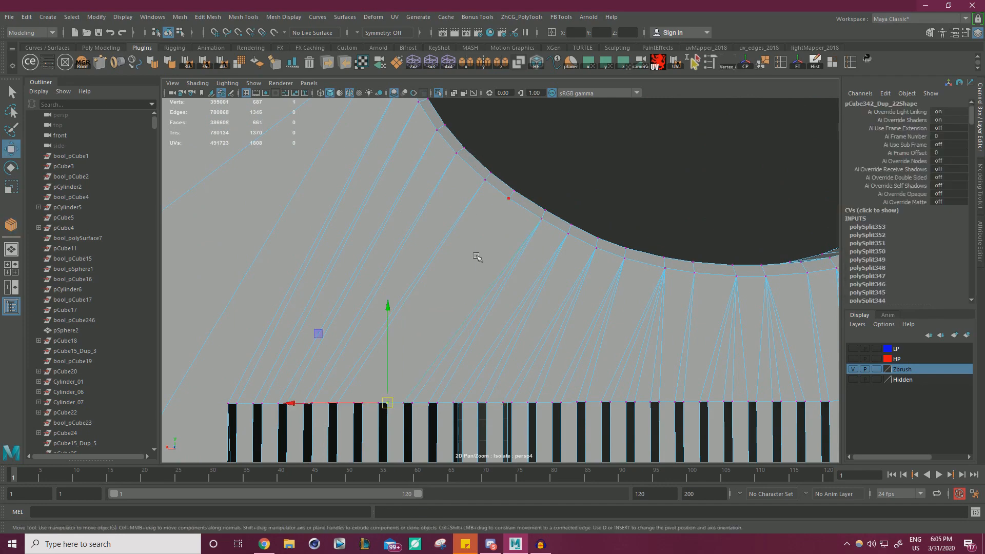
shift+click(509, 199)
key(y)
key(w)
click(379, 403)
key(w)
click(363, 403)
shift+click(509, 199)
key(y)
key(w)
click(354, 403)
shift+click(486, 180)
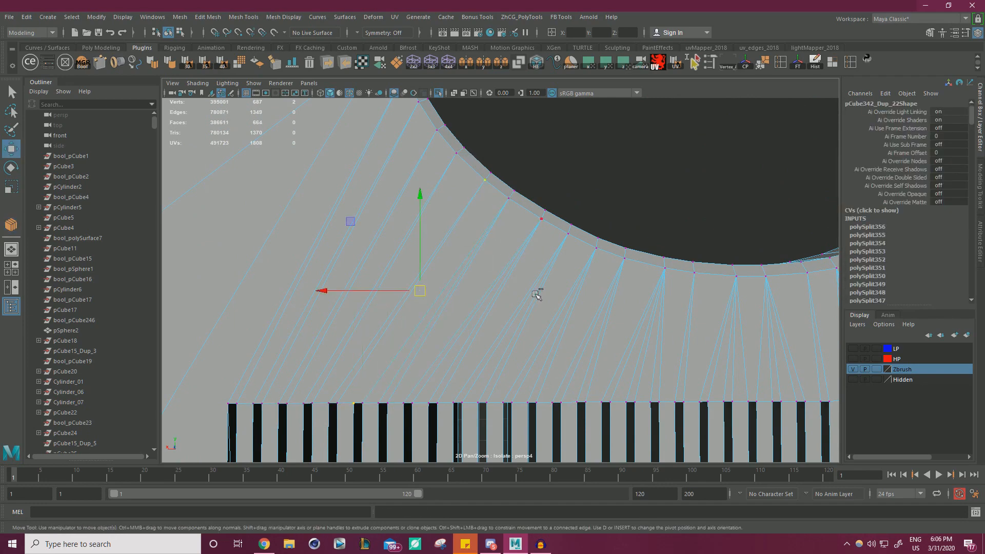
key(y)
key(w)
Connect the remaining unconnected slot-top vertices on the right side to the matching rim vertex up the curve
alt+middle_drag(734, 334, 216, 348)
click(606, 431)
shift+click(470, 201)
key(y)
key(w)
click(616, 432)
shift+click(470, 201)
key(y)
key(w)
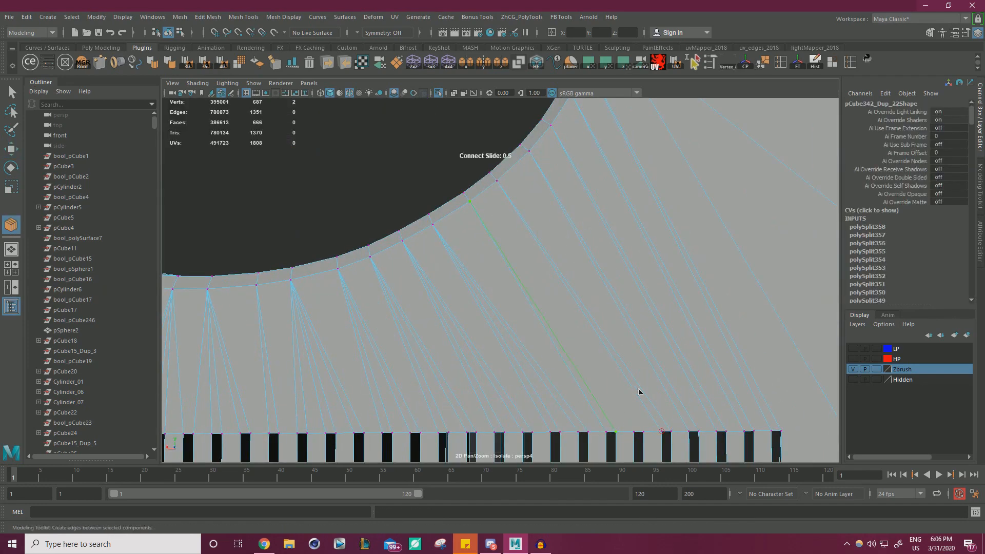
click(634, 431)
shift+click(469, 201)
click(643, 432)
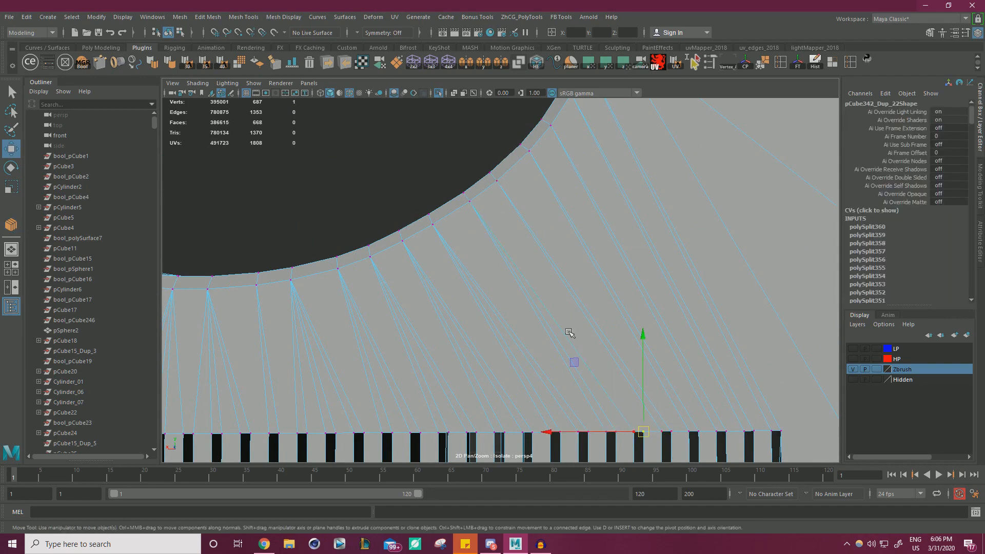
key(y)
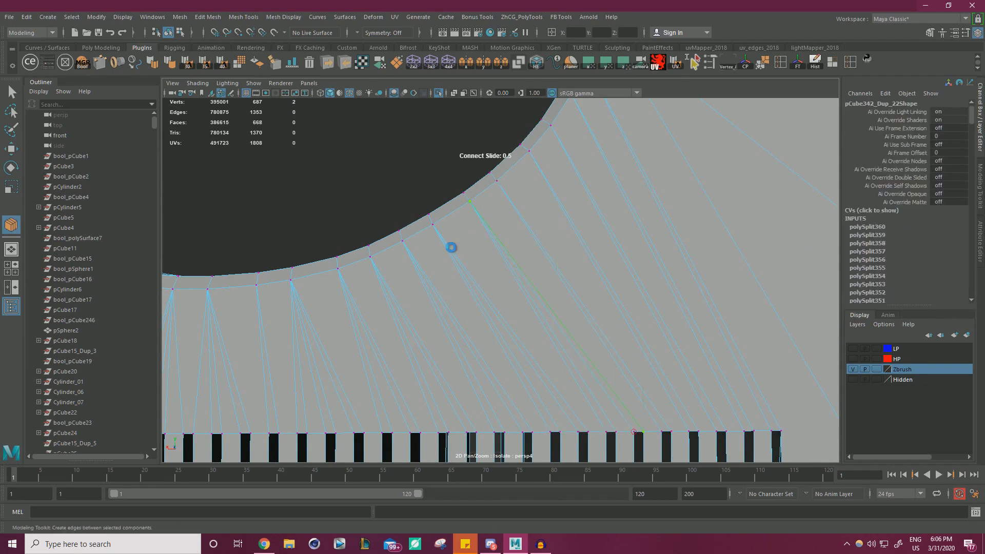
key(w)
Inspect the panel's upper end ledge from below and above, and check the floor face of its recessed slot
alt+right_drag(632, 251, 499, 238)
alt+drag(502, 198, 430, 221)
alt+right_drag(430, 221, 495, 243)
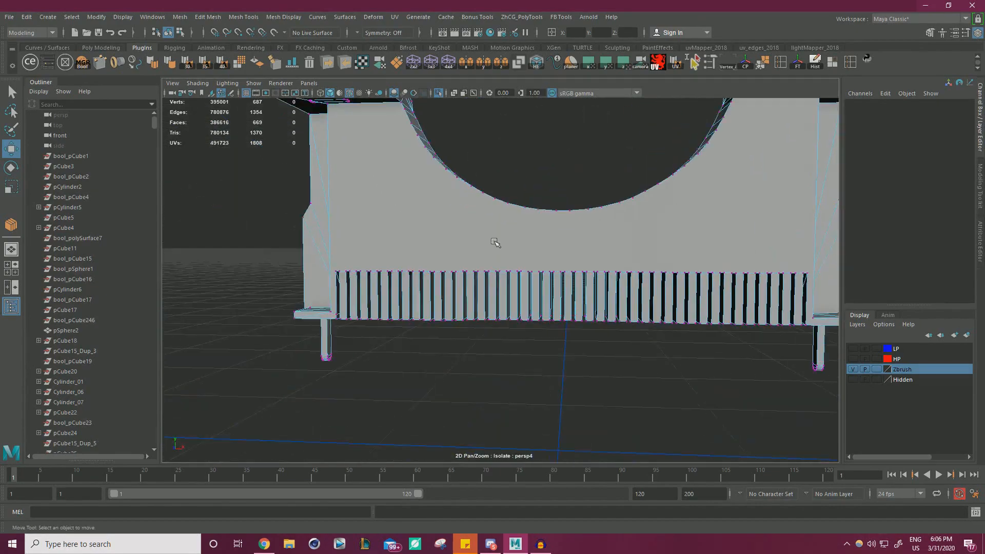
alt+drag(495, 242, 458, 203)
alt+right_drag(519, 230, 578, 205)
alt+drag(616, 305, 603, 247)
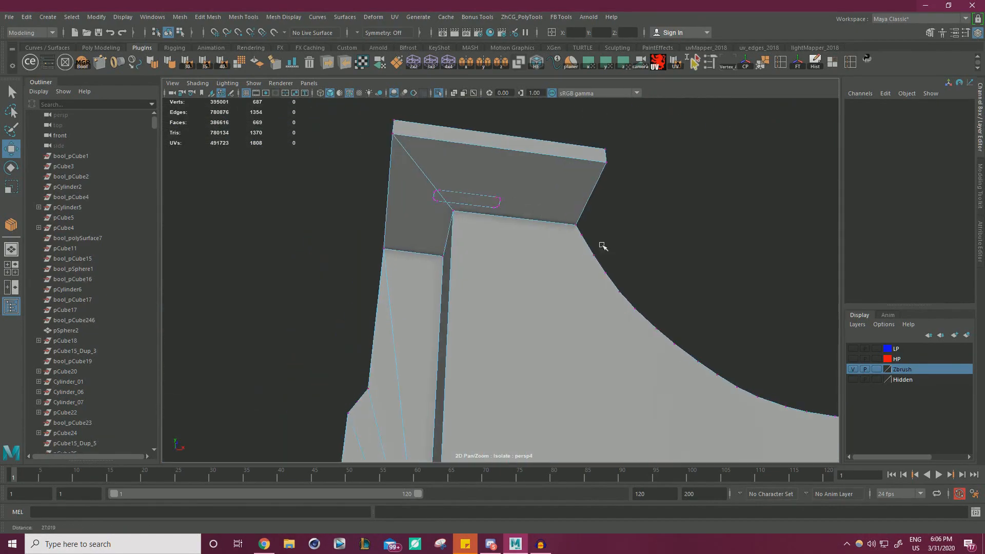
alt+right_drag(520, 242, 577, 219)
alt+drag(579, 233, 618, 335)
alt+right_drag(618, 335, 303, 160)
alt+middle_drag(304, 161, 370, 252)
alt+drag(370, 251, 497, 306)
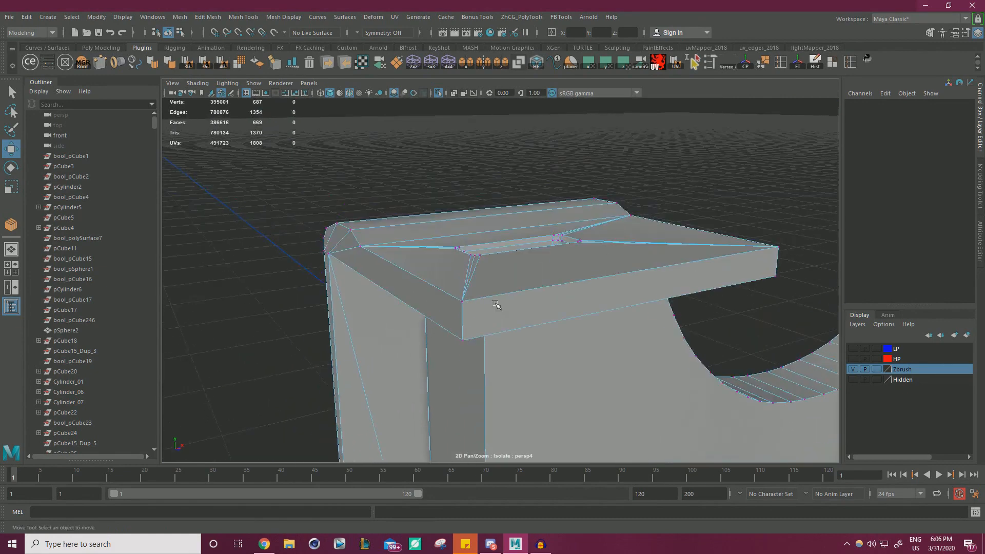
alt+right_drag(498, 306, 528, 269)
alt+drag(528, 269, 570, 329)
alt+right_drag(487, 328, 552, 308)
right_drag(430, 249, 432, 272)
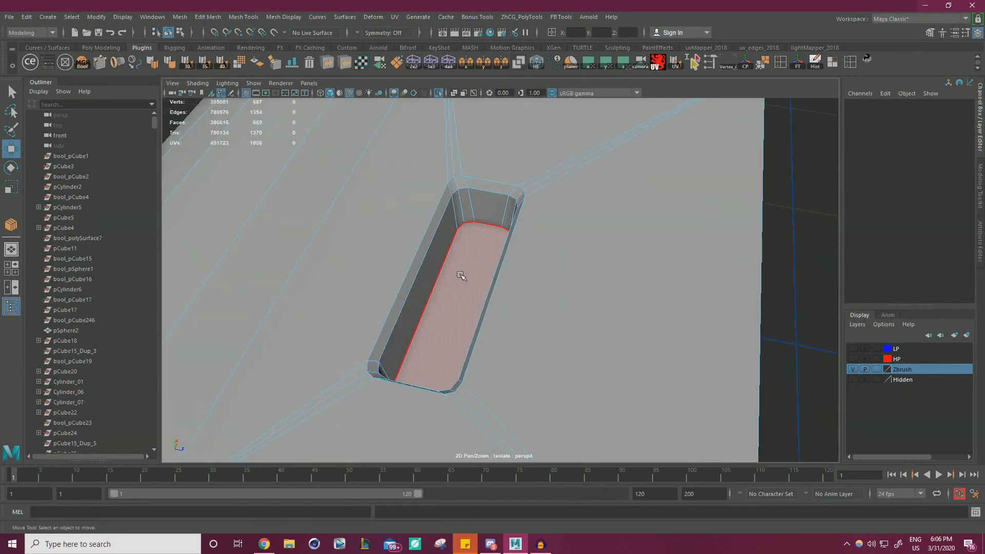
click(462, 277)
Connect the two pairs of opposite corner vertices across the floor at one rounded end of the ledge's recessed slot
alt+drag(457, 257, 354, 282)
alt+right_drag(513, 279, 588, 257)
alt+drag(588, 258, 522, 263)
alt+right_drag(522, 264, 618, 274)
right_drag(556, 233, 496, 214)
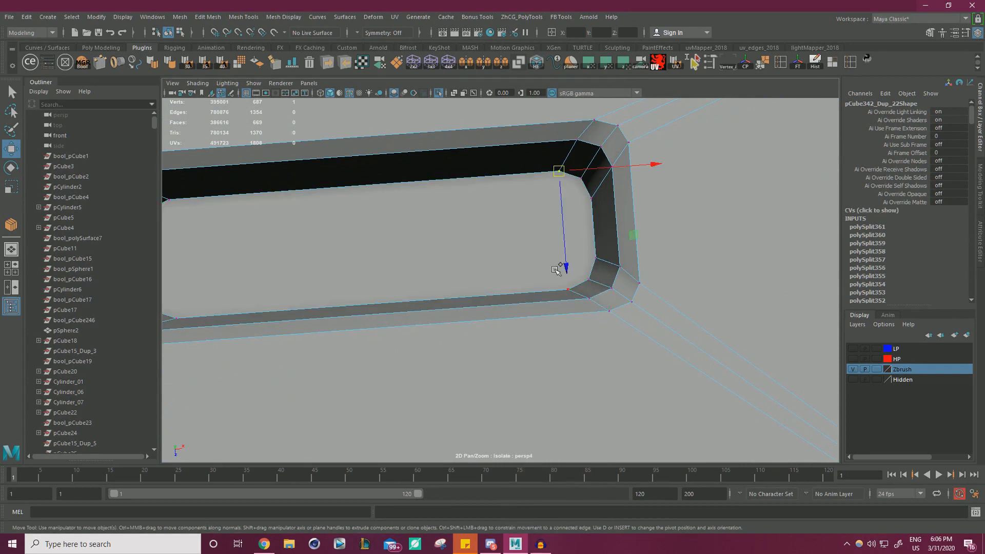
shift+right_drag(555, 294, 561, 308)
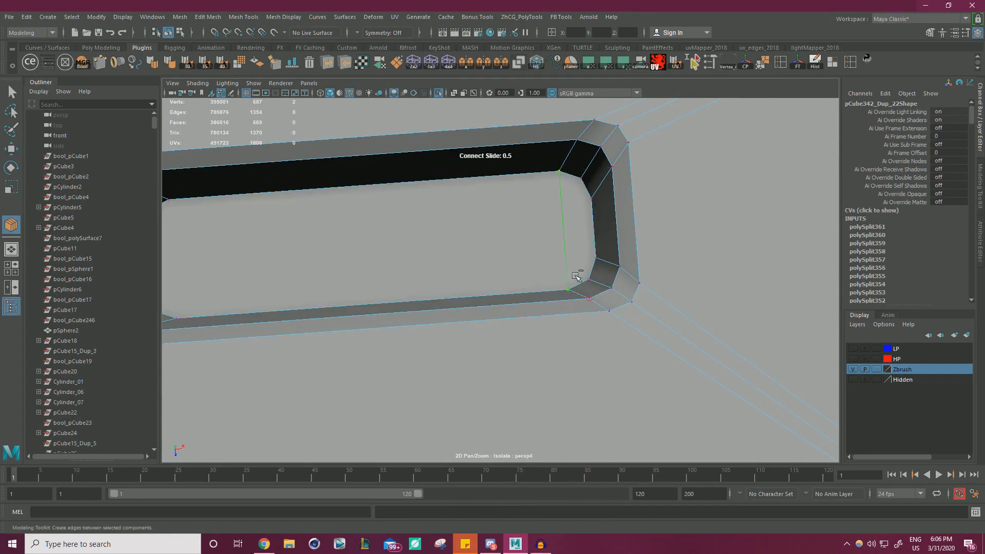
key(w)
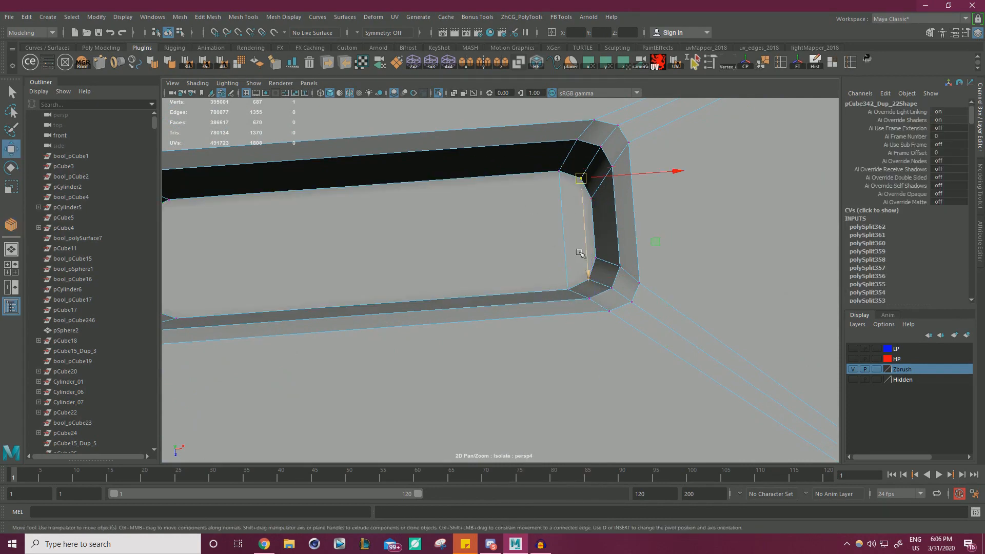
shift+right_drag(583, 277, 612, 303)
key(w)
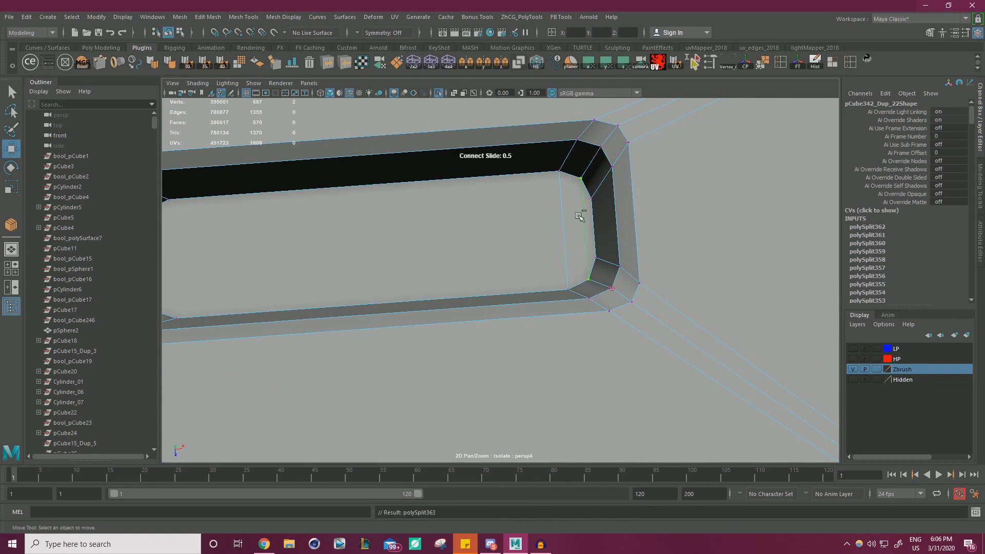
click(581, 215)
Connect the two matching pairs of corner vertices across the floor at the recess's other rounded end
alt+right_drag(580, 215, 522, 204)
alt+drag(521, 204, 616, 215)
alt+right_drag(616, 215, 605, 268)
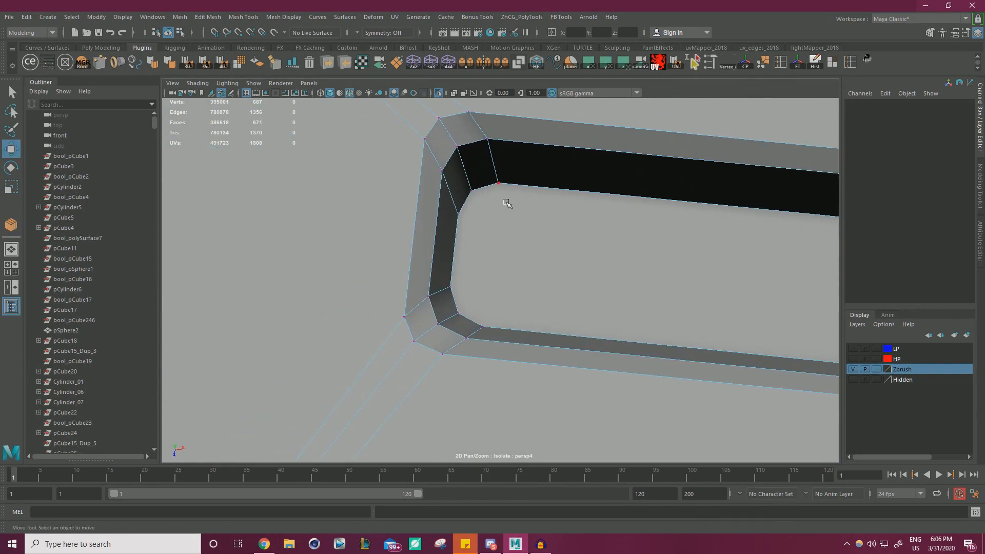
click(505, 200)
shift+click(509, 315)
shift+right_drag(571, 307, 603, 332)
key(w)
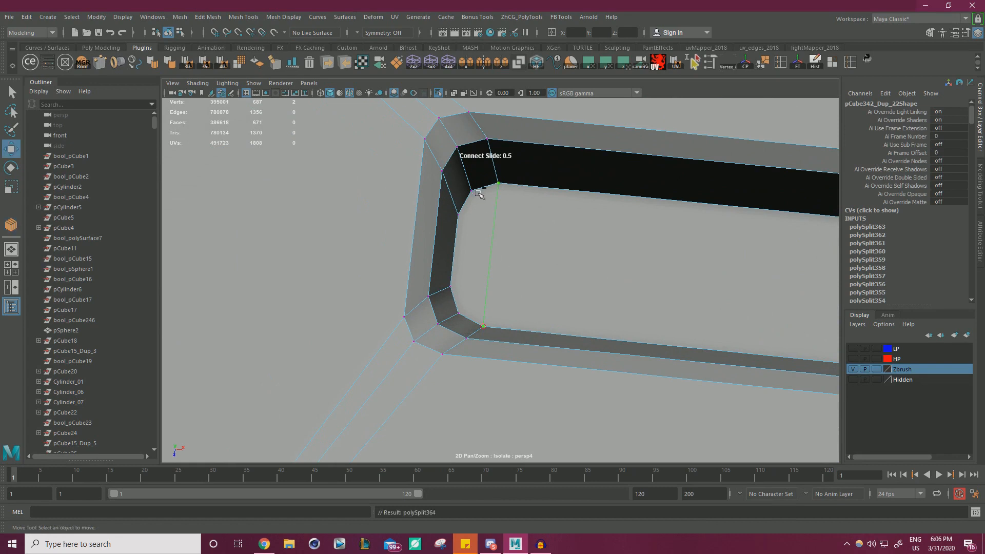
shift+right_drag(476, 306, 560, 329)
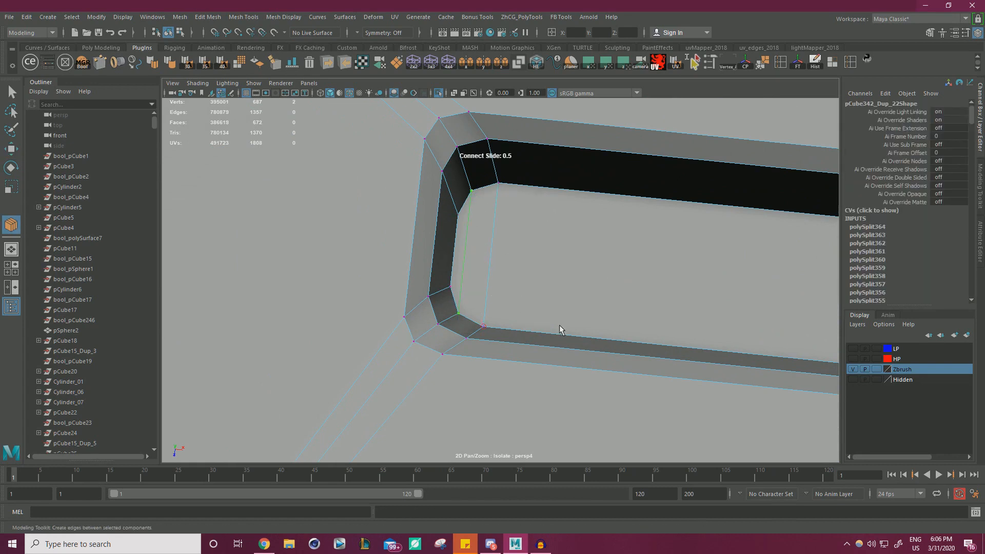
key(w)
On the side with the fanned edges, connect the end slot's top corner vertex to the panel's lower outer corner
alt+right_drag(518, 236, 400, 201)
alt+drag(436, 208, 509, 187)
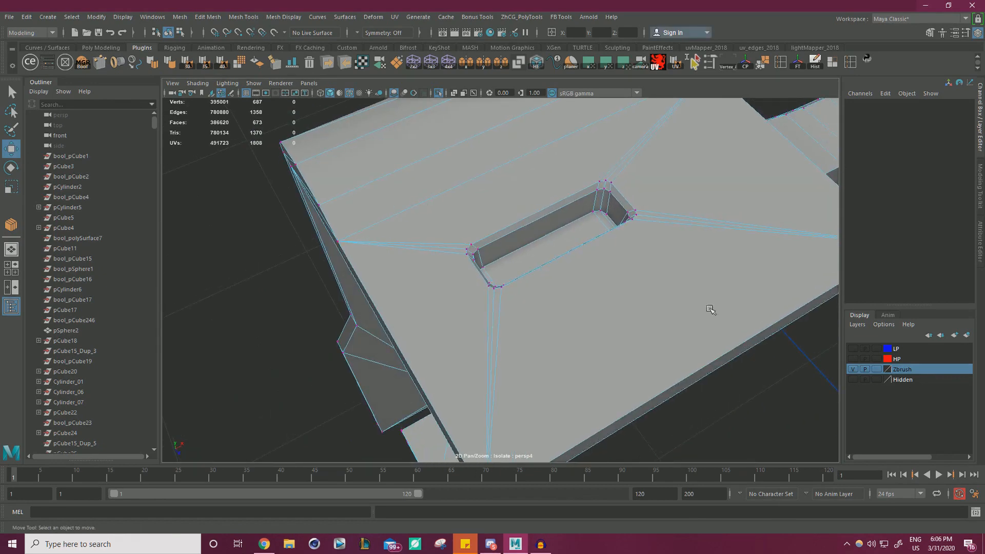
alt+drag(551, 146, 447, 159)
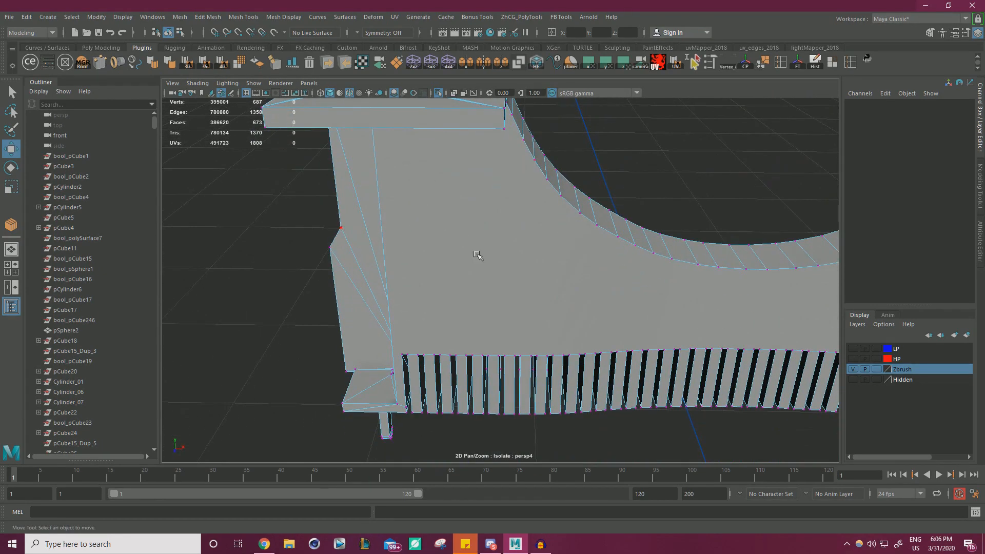
alt+drag(478, 255, 623, 185)
click(619, 186)
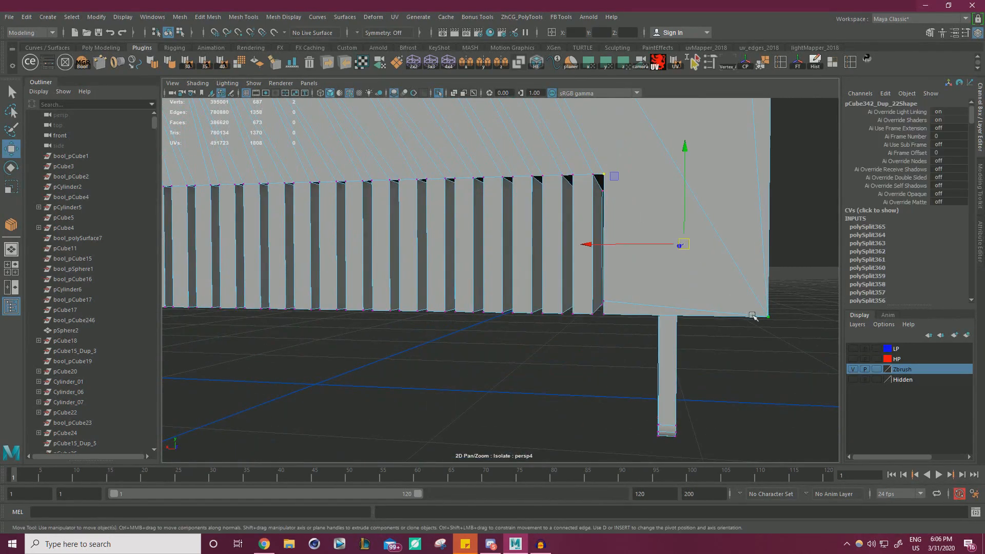
shift+right_drag(753, 315, 787, 341)
key(w)
click(297, 159)
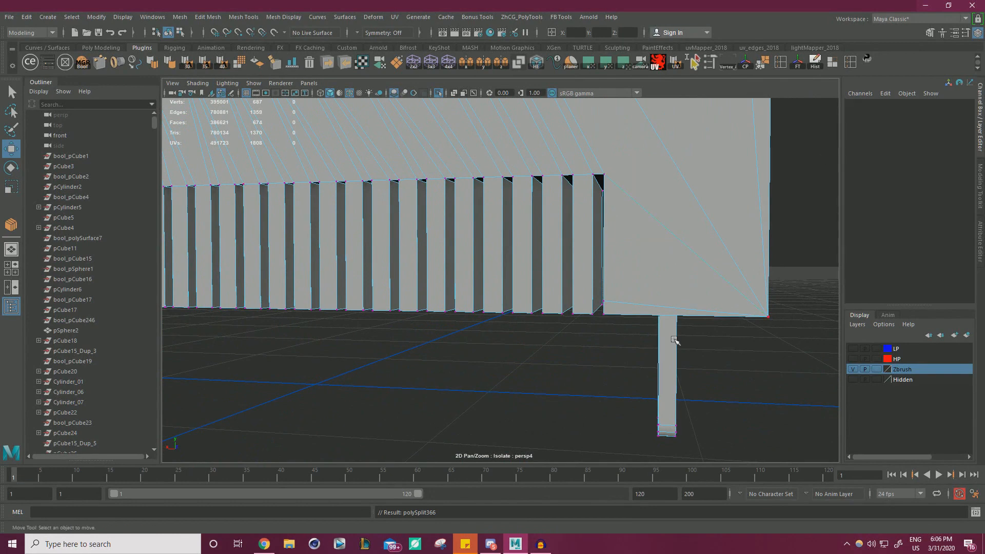
Connect the end slot's top corner vertex to the lower outer panel corner at the opposite end of the slot row
alt+right_drag(612, 249, 257, 139)
alt+drag(256, 139, 419, 257)
alt+middle_drag(420, 257, 523, 280)
alt+drag(523, 282, 536, 320)
alt+right_drag(536, 320, 639, 345)
alt+middle_drag(639, 345, 583, 323)
alt+right_drag(583, 324, 530, 311)
click(486, 259)
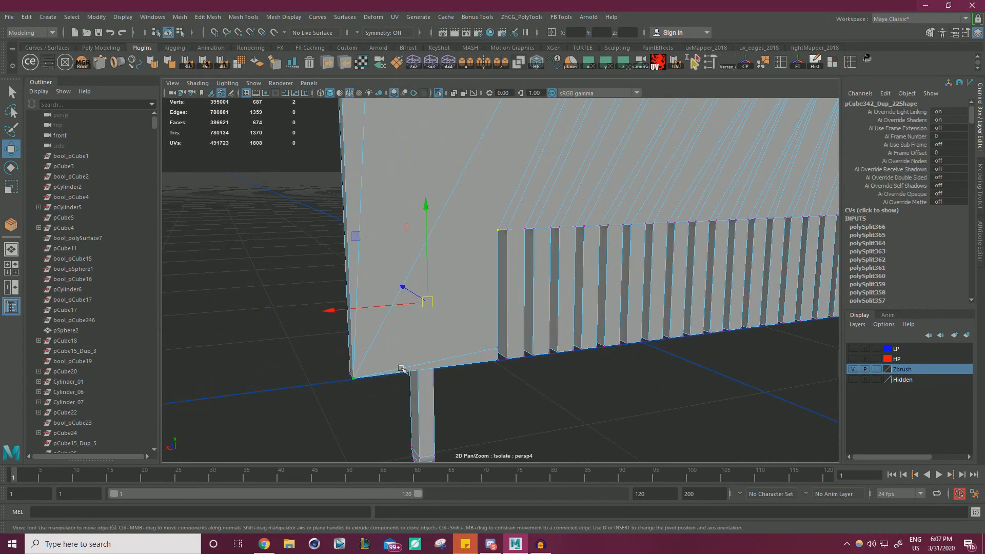
shift+right_drag(402, 368, 367, 295)
key(w)
click(451, 411)
On the panel's other side, connect the end slot's top corner vertex to the adjacent corner of the small lower ledge
alt+drag(452, 295, 392, 298)
alt+right_drag(468, 321, 431, 303)
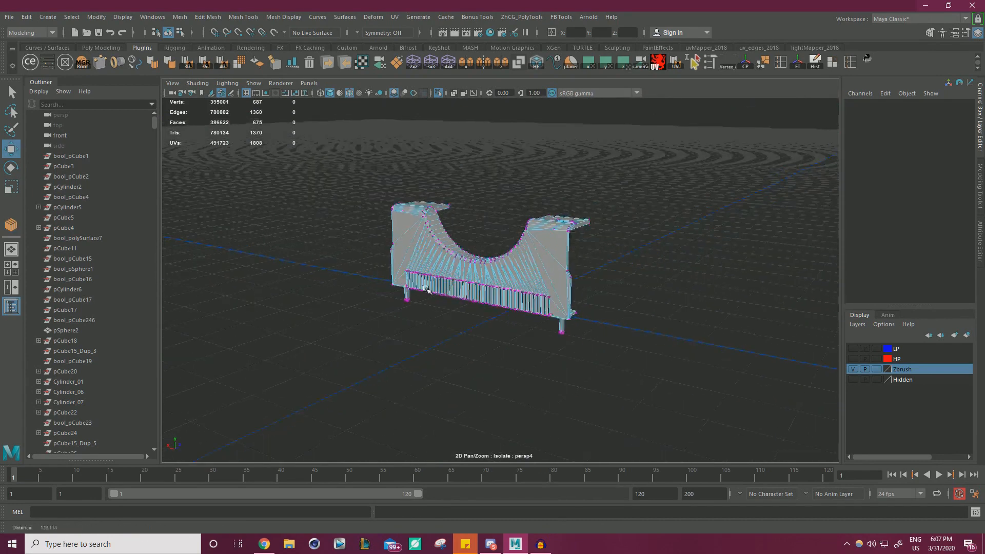
alt+drag(616, 267, 487, 269)
alt+middle_drag(487, 269, 693, 307)
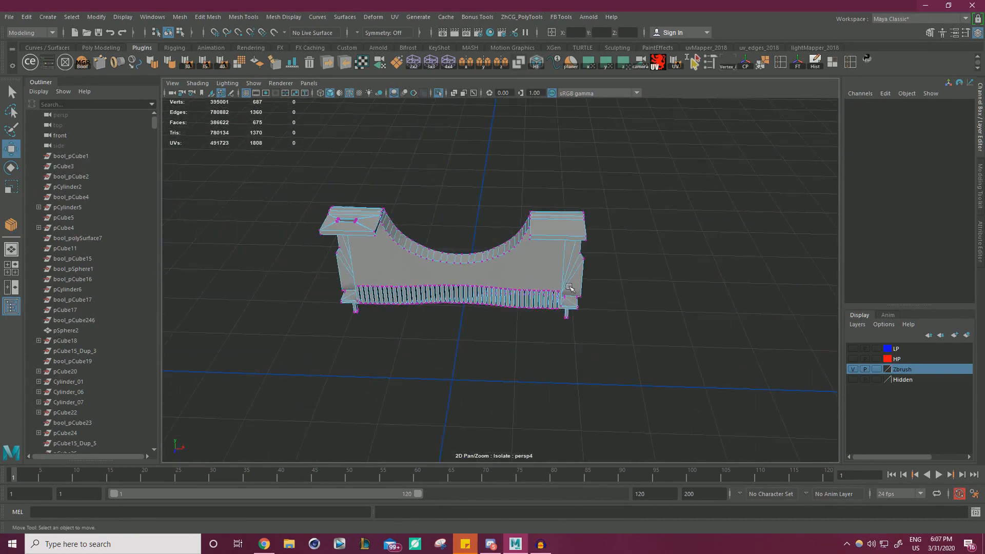
alt+right_drag(462, 257, 544, 277)
alt+middle_drag(436, 257, 616, 254)
alt+drag(421, 303, 489, 253)
alt+right_drag(488, 253, 590, 288)
alt+middle_drag(451, 263, 553, 317)
alt+drag(553, 318, 544, 298)
alt+right_drag(467, 314, 503, 304)
click(464, 277)
shift+click(449, 401)
shift+right_drag(449, 401, 691, 442)
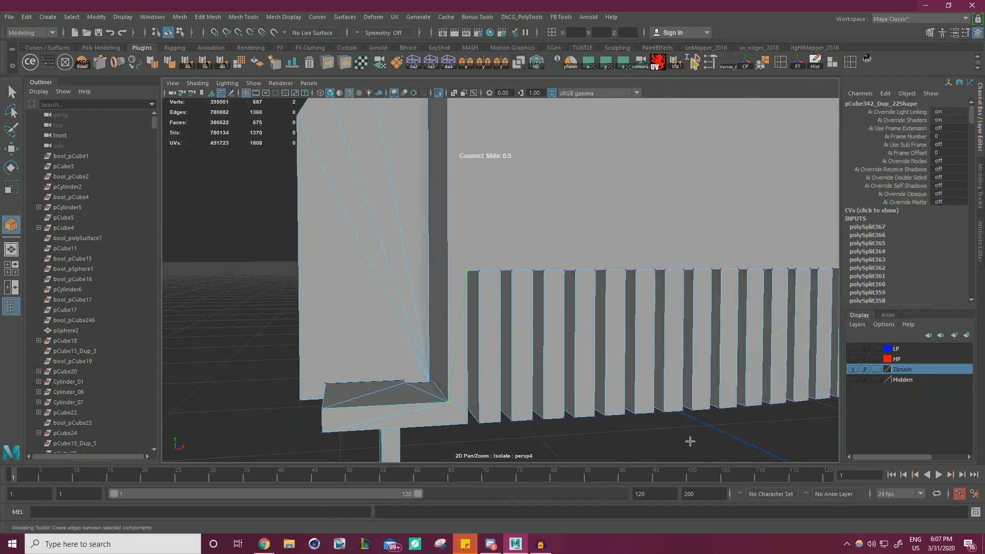
key(w)
Connect the same end slot's top vertex to the inner panel corner beneath the upper ledge
click(467, 270)
alt+right_drag(467, 270, 436, 215)
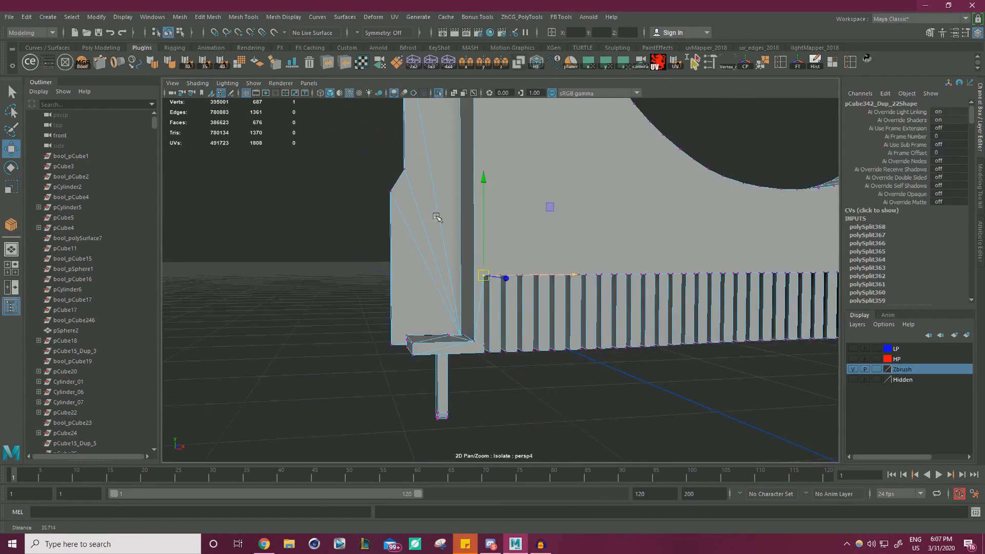
alt+middle_drag(436, 216, 469, 286)
alt+drag(469, 286, 538, 194)
shift+click(460, 124)
shift+right_drag(461, 125, 570, 208)
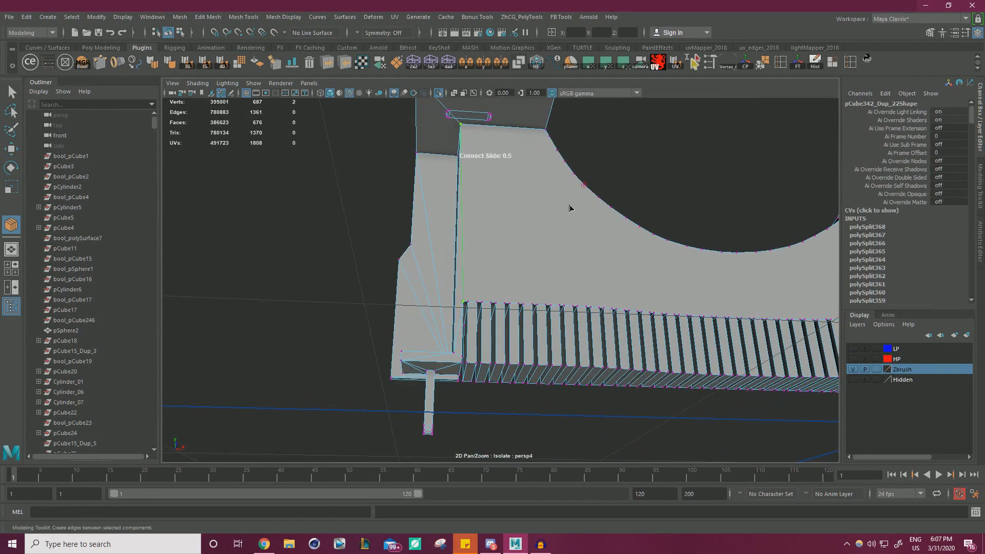
key(w)
mouse_move(455, 218)
alt+right_down()
mouse_move(524, 253)
mouse_move(454, 304)
mouse_move(425, 211)
mouse_move(468, 204)
alt+right_up()
click(442, 311)
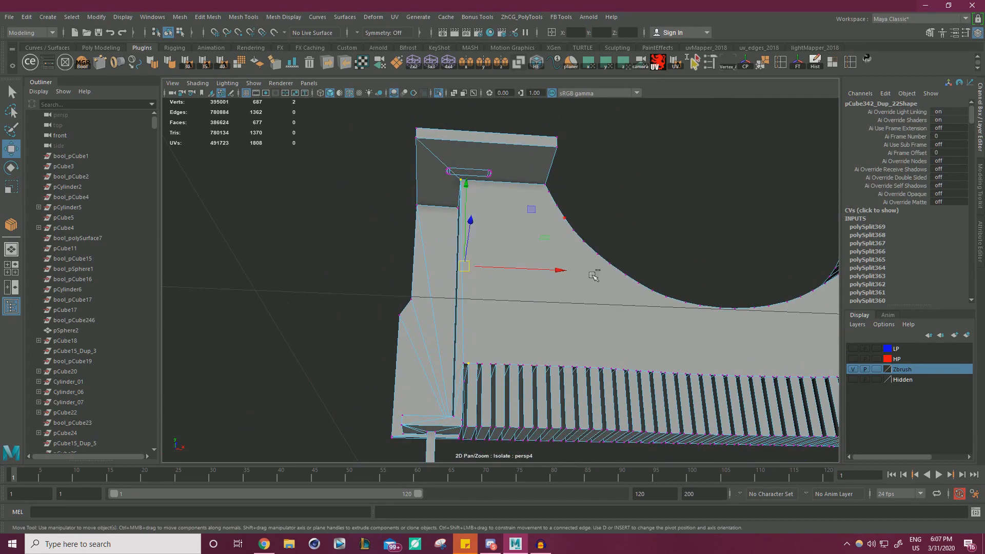
shift+right_drag(594, 276, 680, 328)
key(w)
click(664, 275)
At the opposite end of the slot row, connect the end slot's top corner vertex to the inner panel corner beneath the upper ledge
alt+right_drag(664, 275, 501, 238)
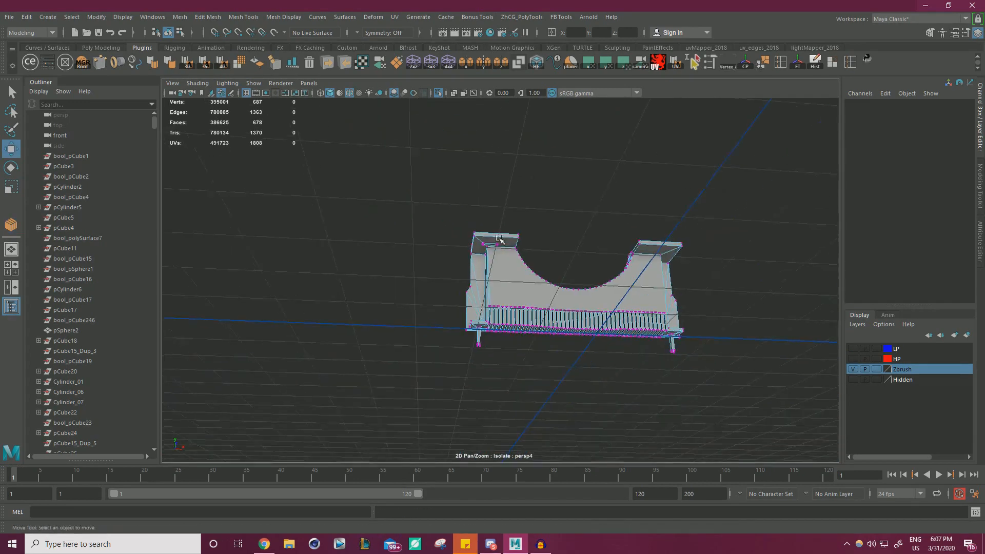
alt+drag(501, 238, 409, 255)
alt+right_drag(409, 255, 621, 346)
alt+drag(622, 348, 620, 373)
click(633, 378)
shift+click(629, 146)
shift+right_drag(667, 247, 782, 374)
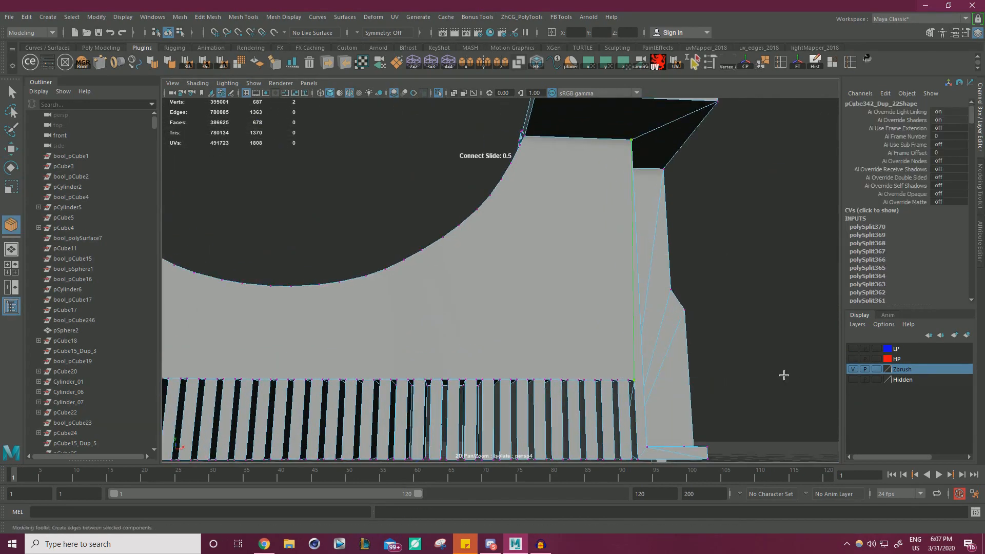
key(w)
Add two more connecting edges from neighbouring end-slot top vertices towards the inner panel corner beneath the upper ledge
click(627, 370)
shift+click(627, 146)
shift+right_drag(627, 153, 703, 215)
alt+right_drag(658, 259, 556, 281)
click(606, 374)
shift+click(512, 380)
shift+right_drag(536, 379, 568, 326)
key(w)
click(616, 433)
Try to connect two central slot-top vertices to the lowest vertices of the curved cutout's rim
alt+drag(568, 327, 513, 316)
click(488, 368)
shift+click(480, 273)
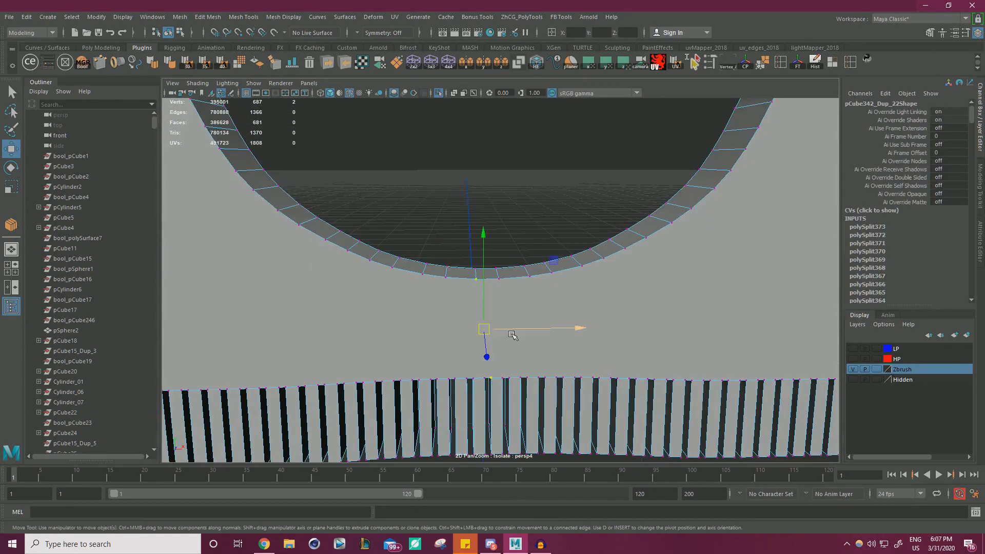
shift+right_drag(512, 332, 575, 385)
key(w)
click(504, 377)
shift+click(499, 274)
shift+right_drag(500, 287, 562, 344)
alt+right_drag(485, 322, 541, 346)
key(w)
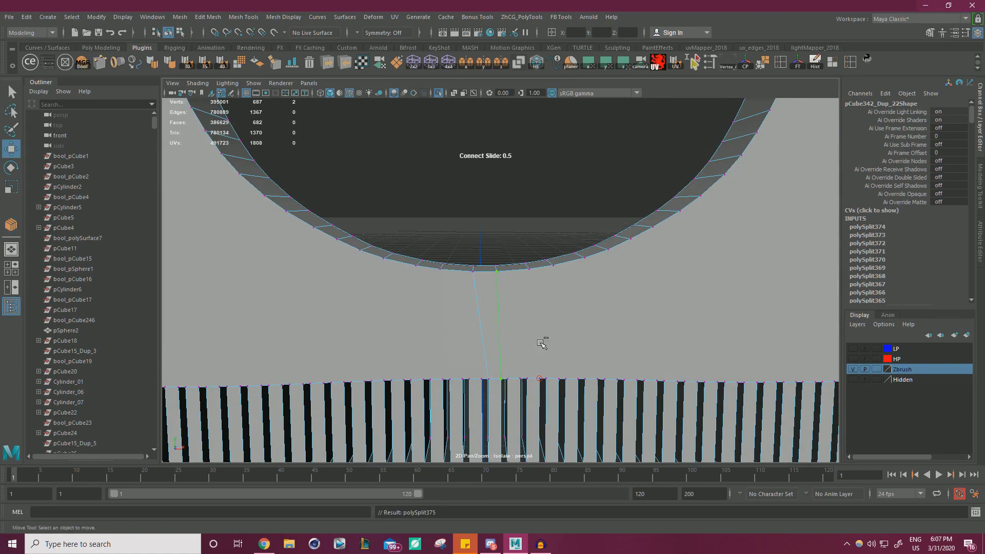
Undo the central slot-to-rim connections
click(543, 343)
alt+drag(543, 342, 484, 319)
key(ctrl+z)
key(ctrl+z)
key(ctrl+z)
key(ctrl+z)
key(ctrl+z)
key(ctrl+z)
key(ctrl+z)
alt+drag(472, 279, 570, 279)
key(ctrl+z)
Connect each of the curved rim's two lowest vertices to the central slot-top vertex directly below it
alt+right_drag(570, 314, 532, 303)
drag(462, 183, 483, 221)
alt+drag(550, 278, 448, 280)
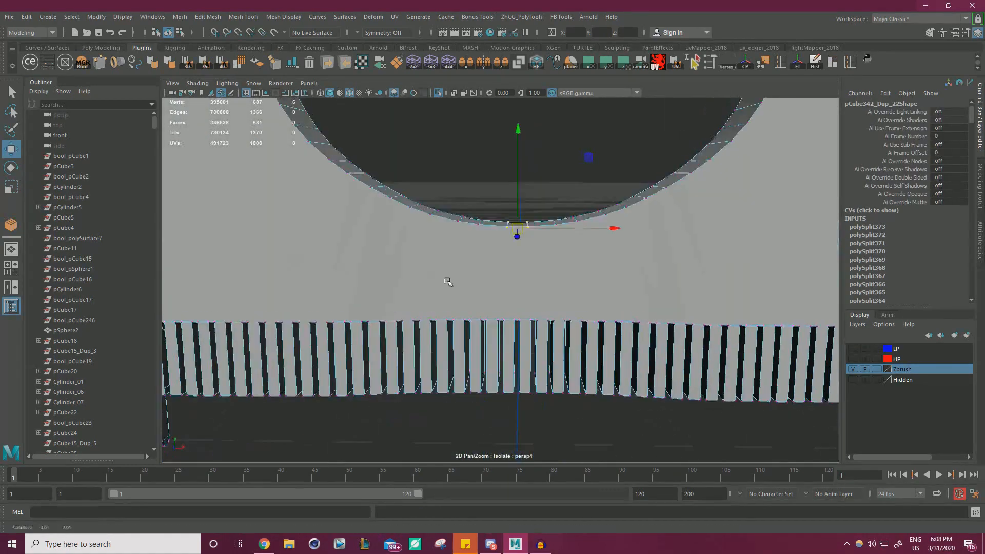
alt+right_drag(448, 279, 500, 284)
shift+click(494, 323)
shift+right_drag(555, 337, 616, 393)
key(w)
shift+right_drag(555, 308, 611, 363)
key(w)
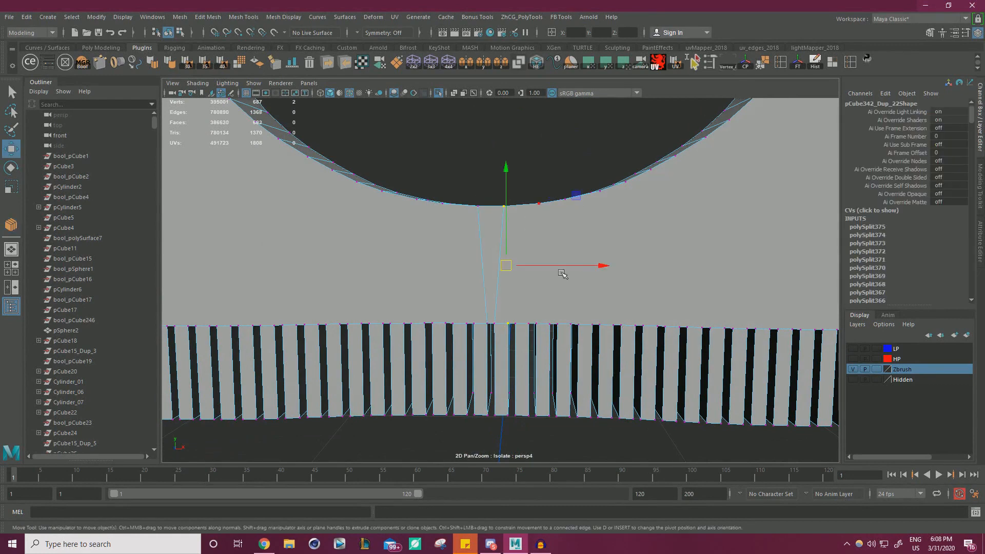
Connect one more slot-top vertex on each side of the centre to the nearer of the two lowest rim vertices
shift+right_drag(563, 275, 616, 333)
key(w)
click(474, 324)
shift+click(478, 206)
shift+right_drag(538, 323, 587, 373)
key(w)
Connect the next two slot-top vertices to the right of centre to the right-hand lowest rim vertex
click(504, 206)
shift+click(515, 323)
shift+right_drag(531, 331, 582, 384)
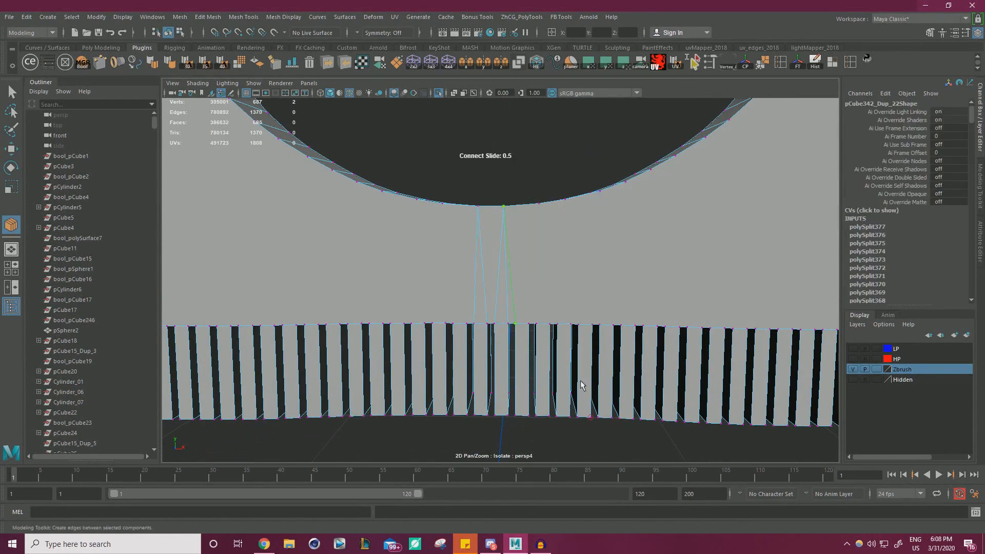
key(w)
click(529, 323)
shift+click(504, 206)
shift+right_drag(508, 346, 560, 401)
key(w)
Connect the next two slot-top vertices to the left of centre to the left-hand lowest rim vertex
click(467, 323)
shift+click(477, 206)
shift+right_drag(535, 339, 588, 392)
key(w)
click(454, 324)
shift+click(477, 207)
shift+right_drag(462, 252, 512, 303)
key(w)
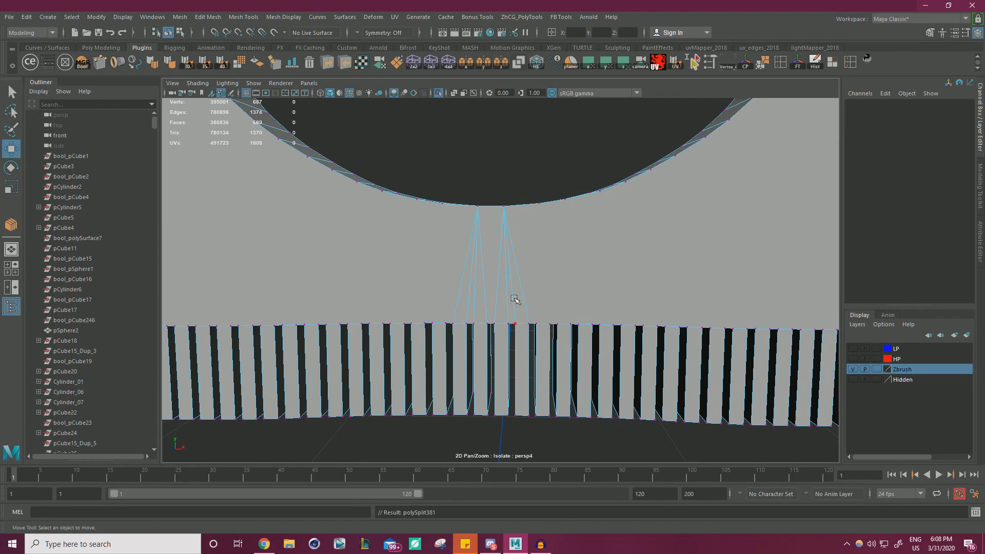
Try to connect the rim vertex left of the central fans to the slot-top vertex below it
alt+right_drag(547, 317, 411, 279)
alt+drag(411, 280, 462, 288)
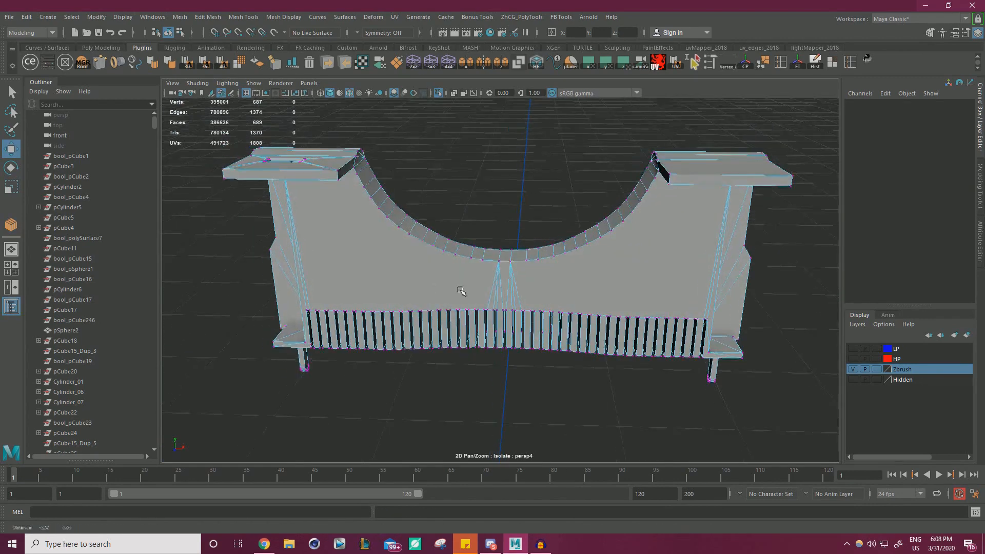
alt+middle_drag(462, 288, 523, 279)
alt+right_drag(523, 280, 652, 318)
alt+middle_drag(651, 318, 517, 336)
alt+right_drag(423, 260, 466, 256)
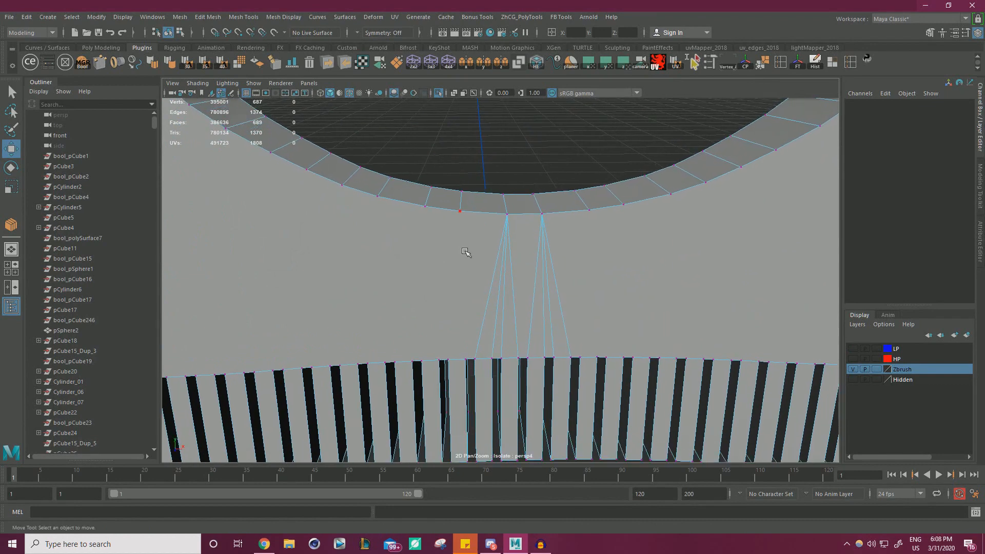
click(461, 212)
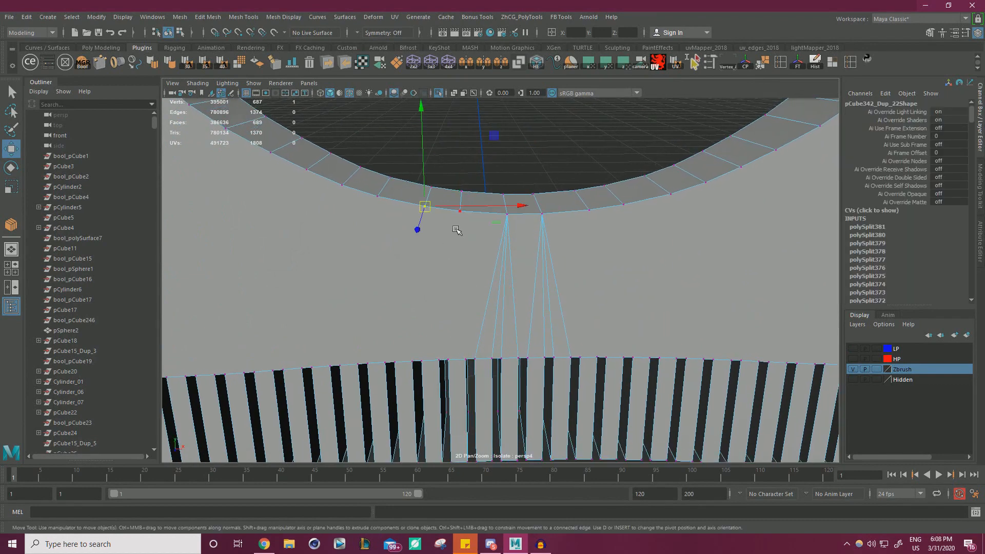
shift+right_drag(573, 388, 621, 429)
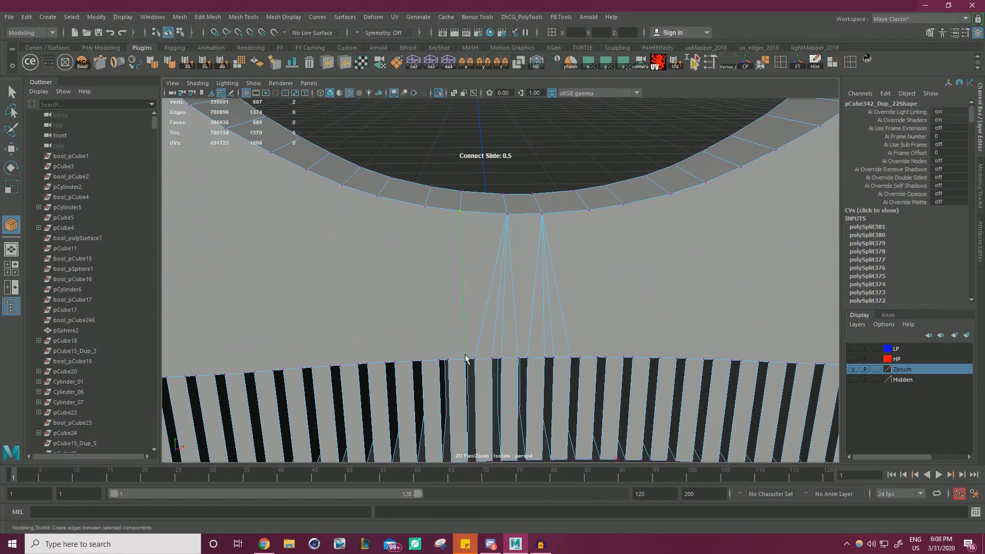
key(w)
key(ctrl+z)
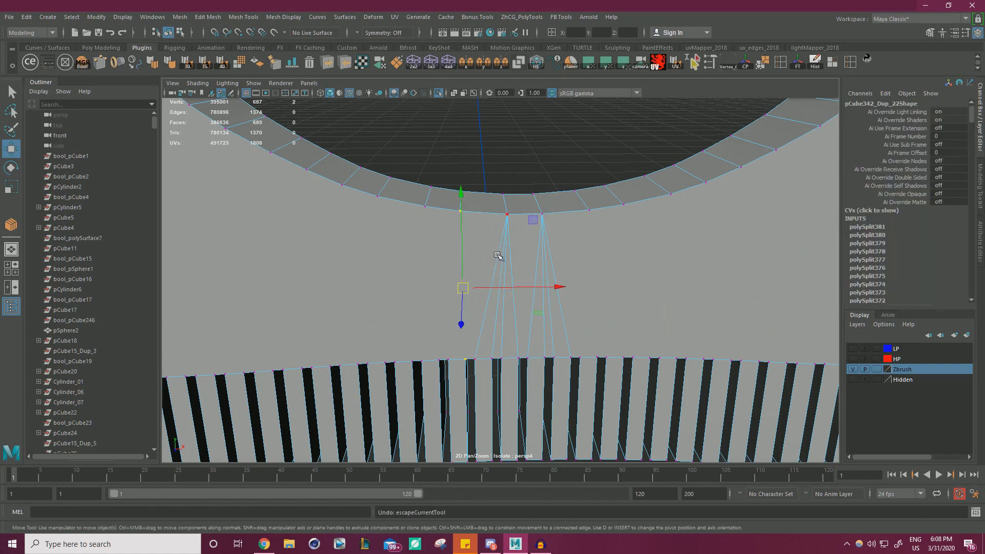
Extend the left central fan by connecting its lowest rim vertex to two further slot-top vertices on the left
shift+right_drag(468, 328, 471, 346)
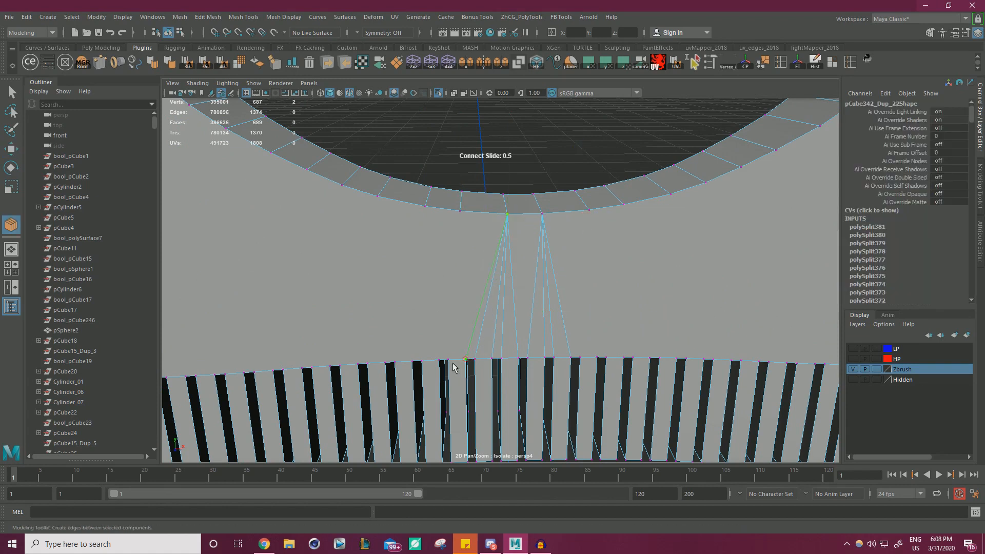
key(w)
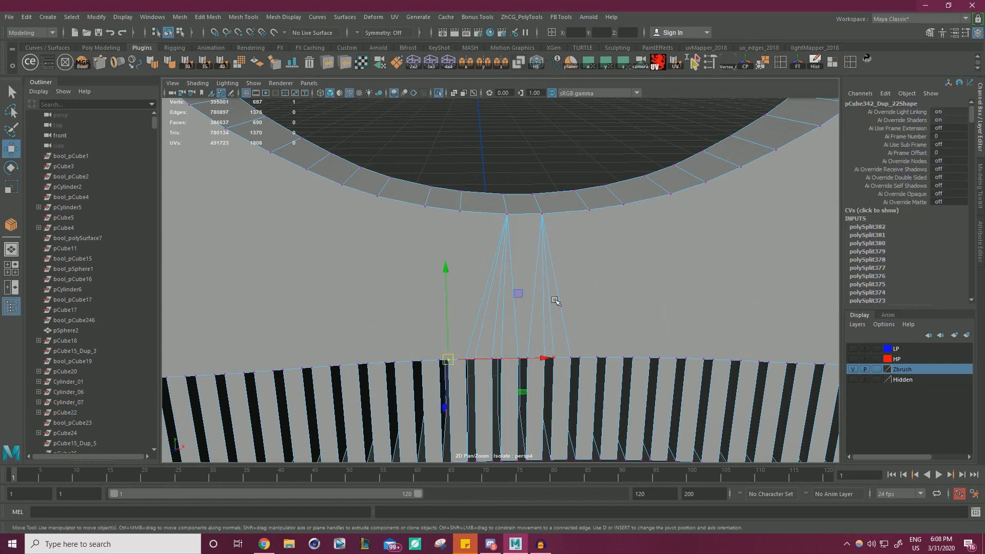
shift+click(503, 233)
shift+right_drag(506, 237, 628, 409)
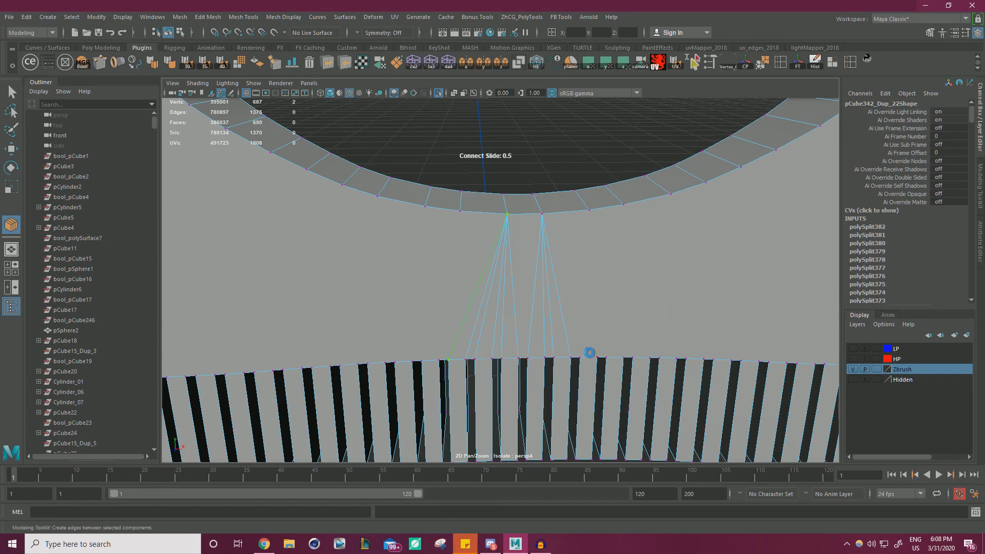
key(w)
Extend the right central fan by connecting its lowest rim vertex to two further slot-top vertices on the right
click(588, 353)
shift+click(554, 233)
shift+right_drag(556, 234, 662, 383)
key(w)
click(598, 356)
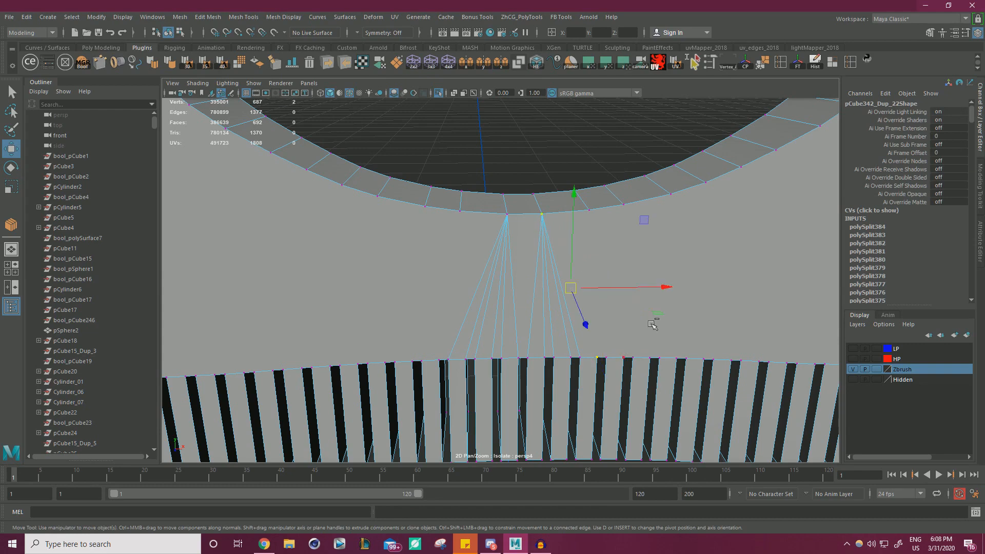
shift+right_drag(652, 324, 613, 408)
key(w)
click(532, 327)
Connect the next rim vertex left of the central fans to the two slot-top vertices beside the left fan
alt+middle_drag(531, 328, 590, 326)
alt+right_drag(590, 326, 552, 335)
click(499, 358)
shift+click(527, 211)
shift+right_drag(754, 287, 801, 342)
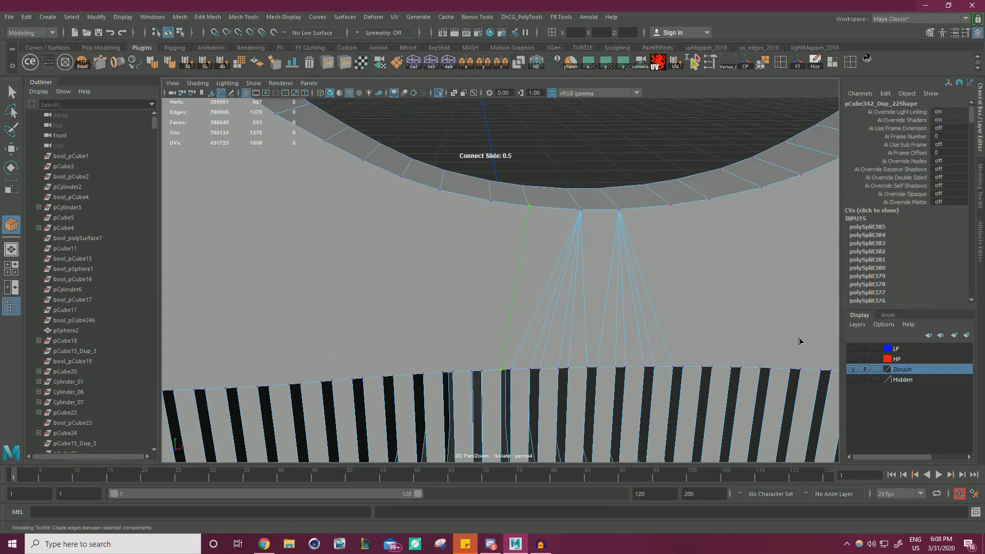
key(w)
click(489, 358)
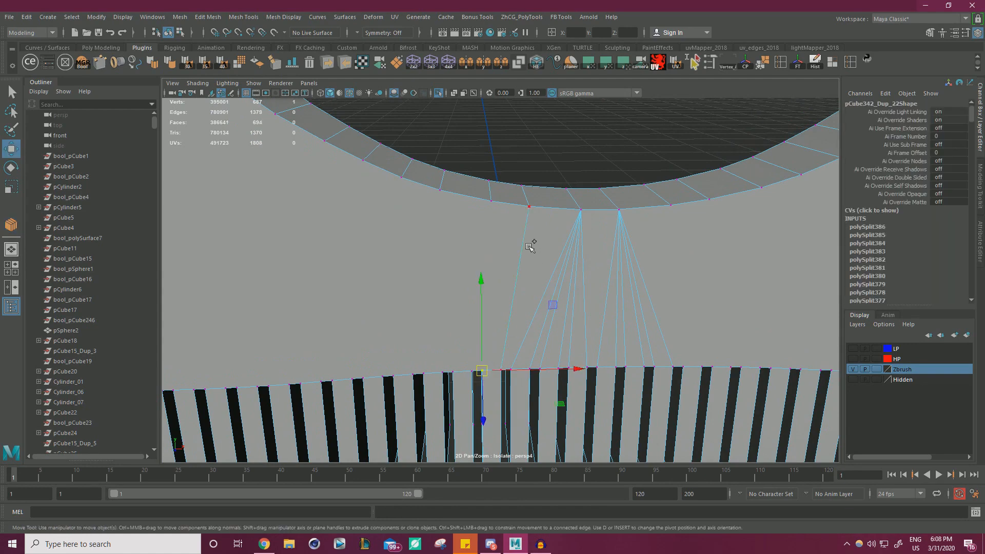
shift+click(529, 210)
shift+right_drag(540, 239, 585, 300)
key(w)
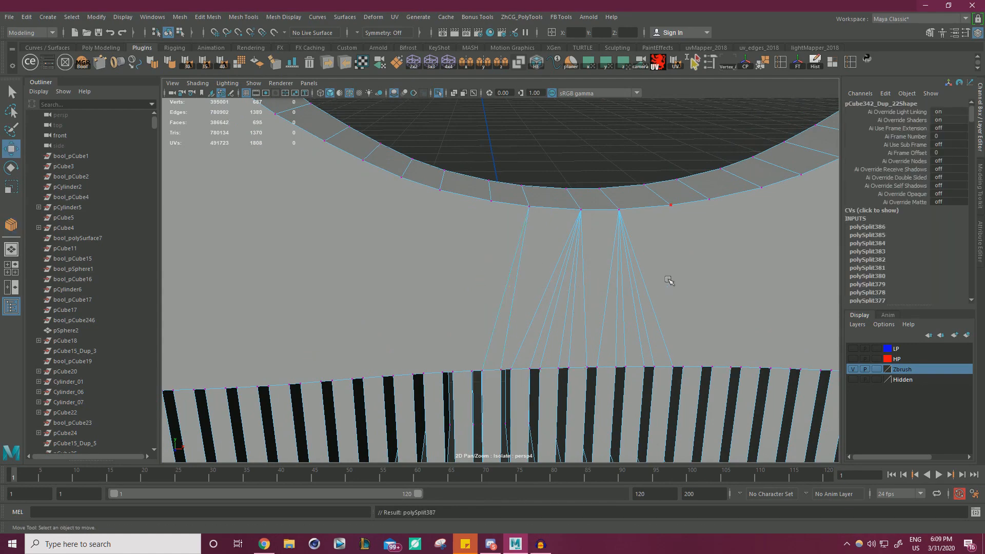
Connect the next rim vertex right of the central fans to the two slot-top vertices beside the right fan
click(670, 282)
alt+right_drag(669, 282, 572, 266)
alt+middle_drag(572, 266, 427, 267)
alt+right_drag(427, 267, 493, 308)
click(533, 358)
shift+click(508, 211)
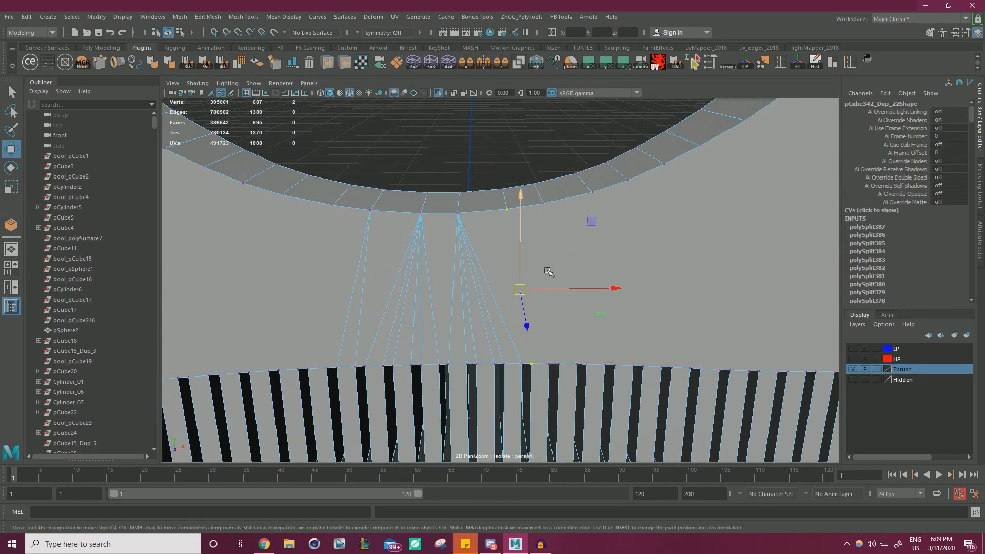
shift+right_drag(549, 275, 632, 367)
key(w)
click(551, 348)
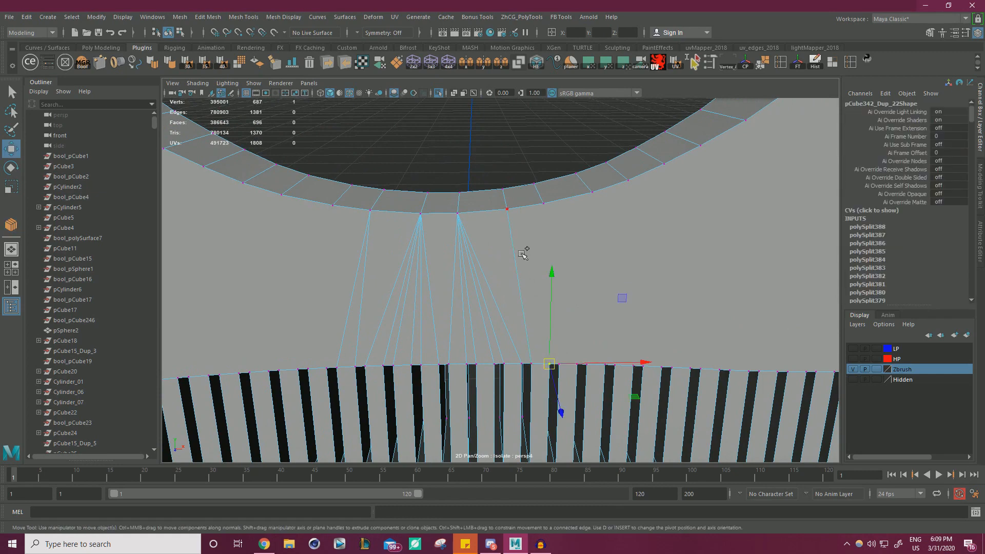
shift+click(519, 233)
shift+right_drag(518, 234, 634, 385)
key(w)
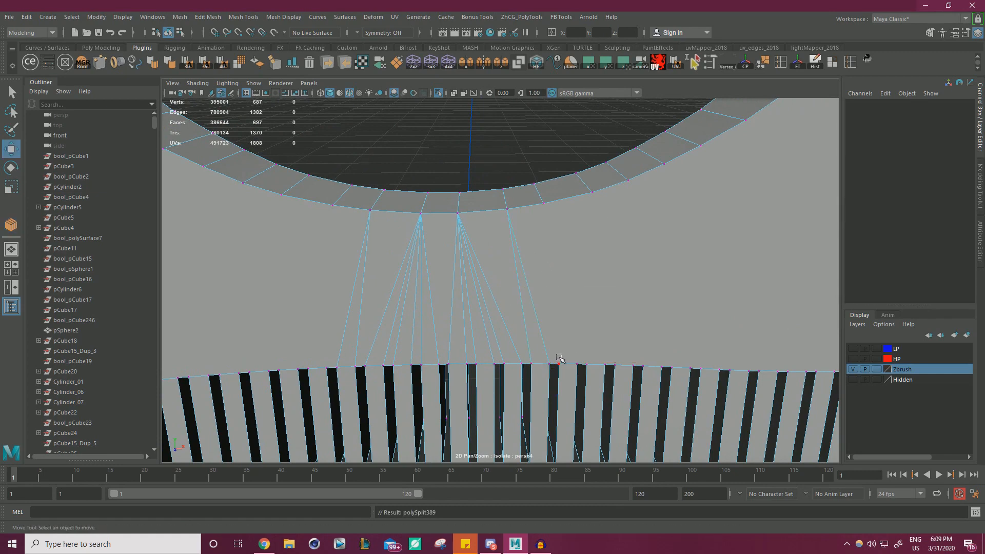
Connect the following two slot-top vertices on the right to that same rim vertex
click(559, 362)
shift+click(518, 224)
shift+right_drag(518, 224, 661, 406)
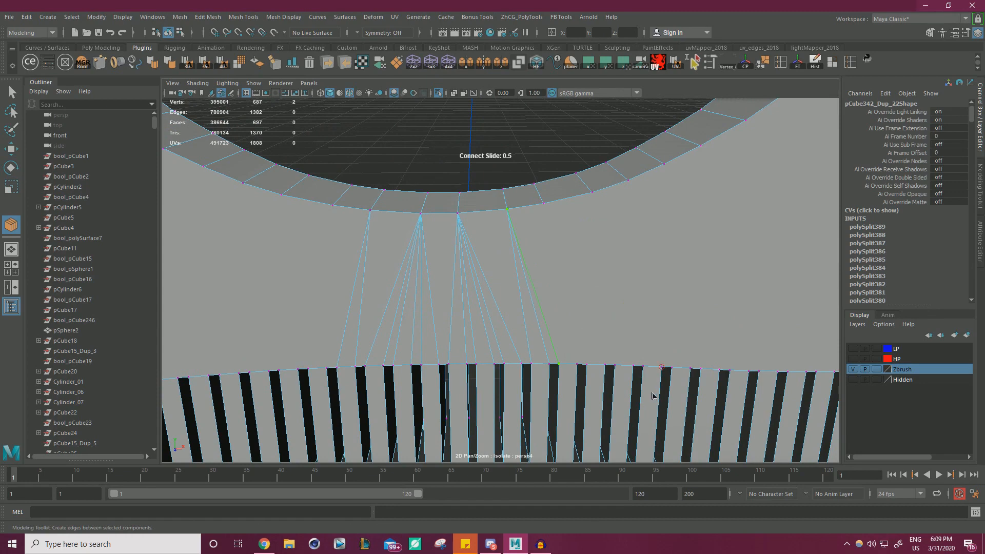
key(w)
click(578, 364)
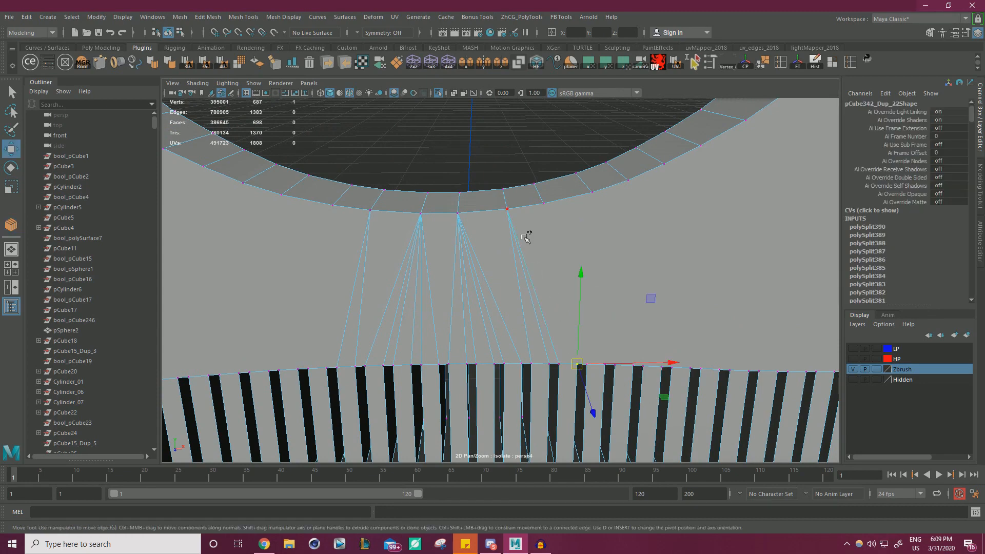
shift+click(526, 237)
shift+right_drag(526, 238, 666, 400)
key(w)
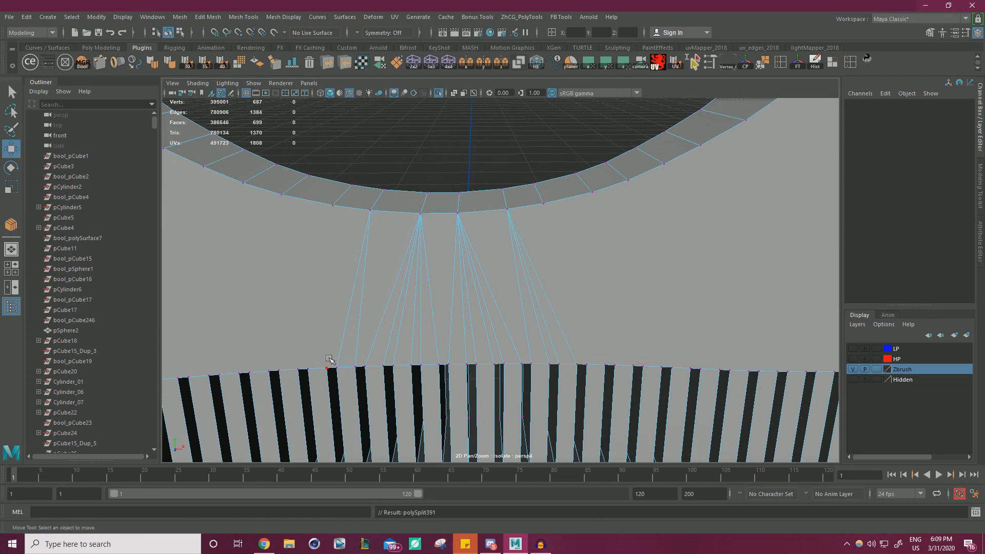
Connect two further slot-top vertices on the left side to the first rim vertex left of the central fans
click(329, 361)
alt+middle_drag(386, 287, 475, 299)
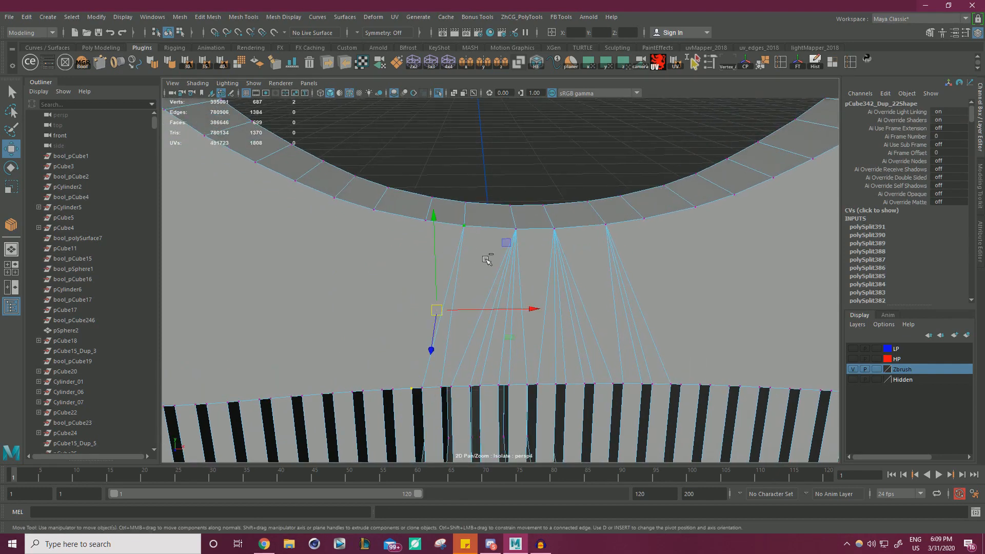
shift+right_drag(487, 260, 562, 335)
key(w)
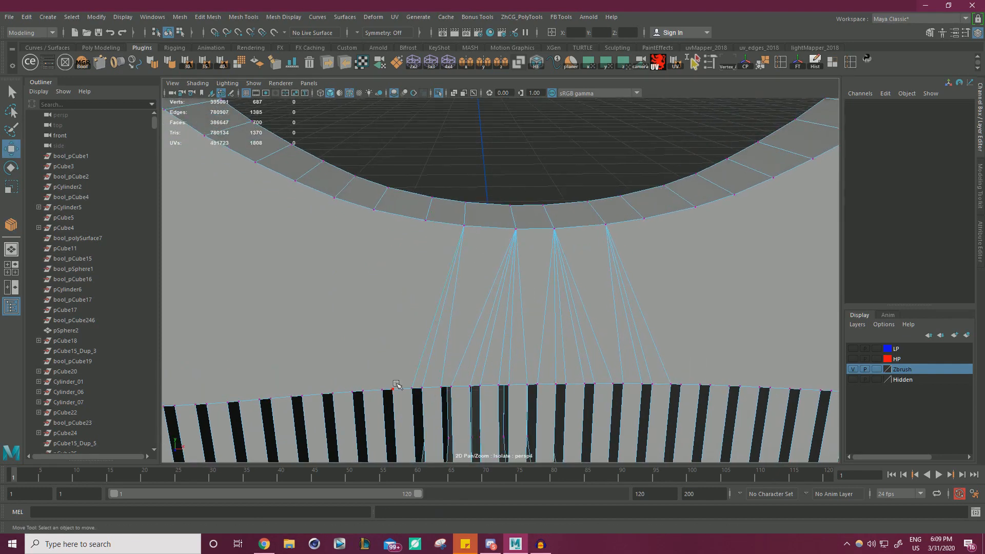
click(394, 389)
shift+click(463, 227)
shift+right_drag(476, 238, 617, 356)
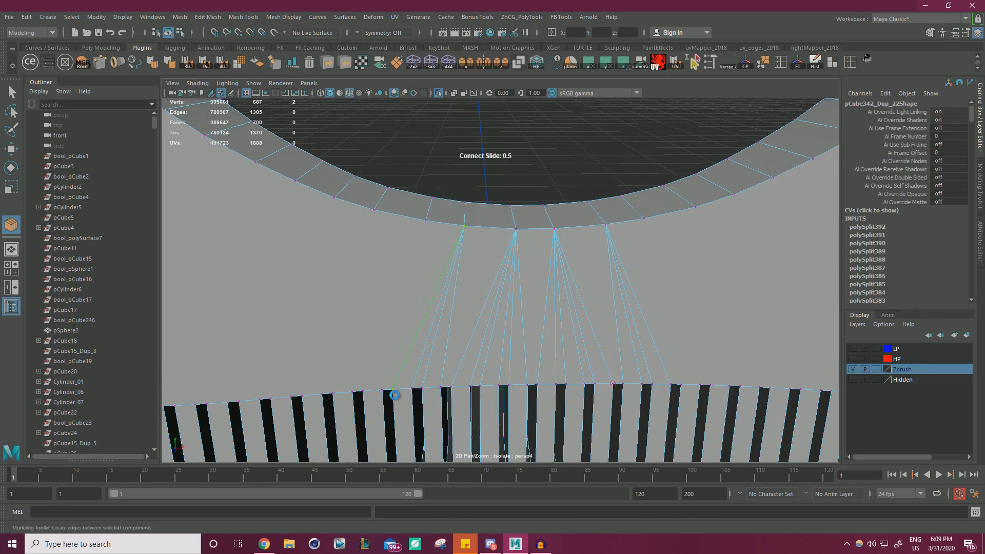
key(w)
Start a new fan on the left by connecting the second rim vertex outward to the next two slot-top vertices
click(380, 384)
shift+click(431, 237)
shift+right_drag(432, 238, 500, 289)
key(w)
click(363, 390)
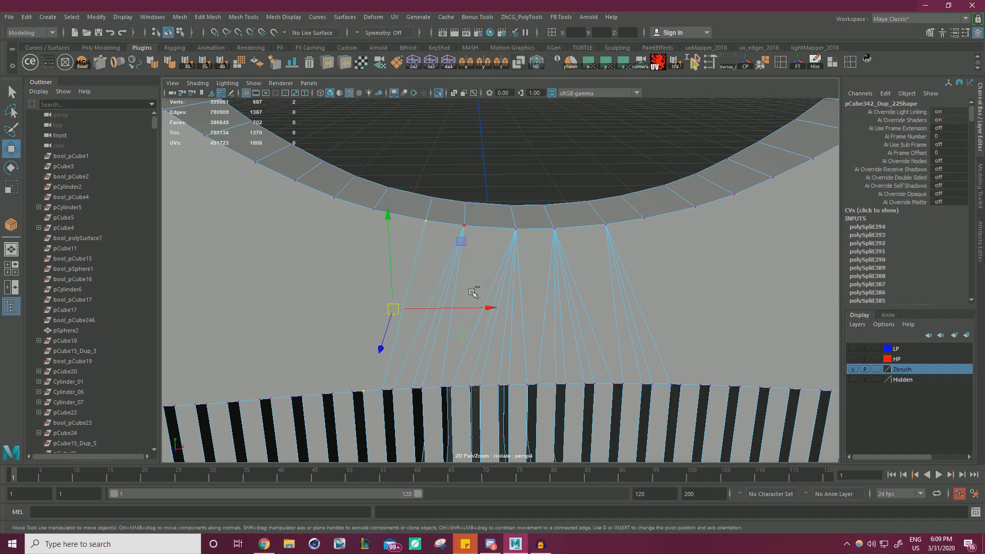
shift+right_drag(473, 293, 515, 354)
key(w)
Connect another two slot-top vertices farther left to the leftmost fan's rim vertex
click(354, 383)
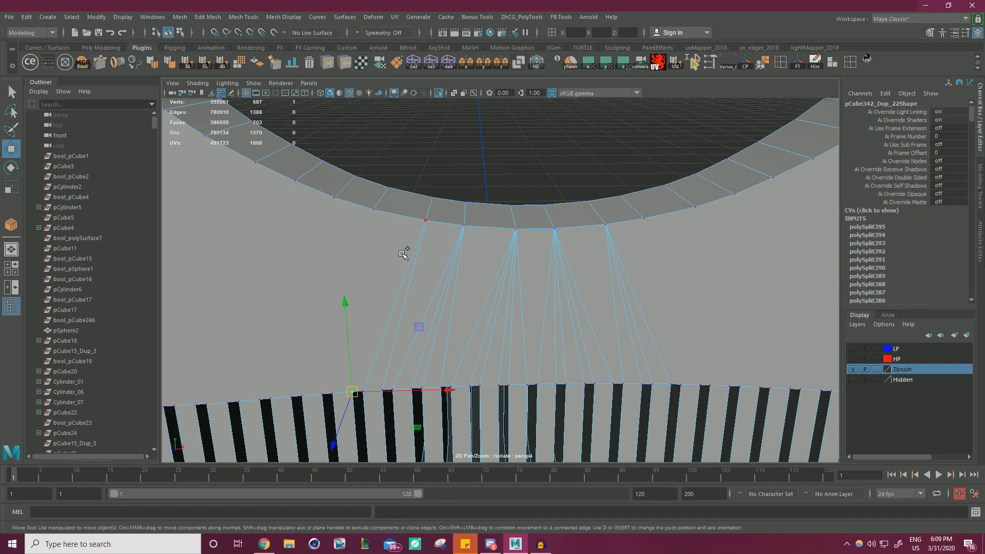
shift+click(429, 234)
shift+right_drag(431, 239, 494, 400)
key(w)
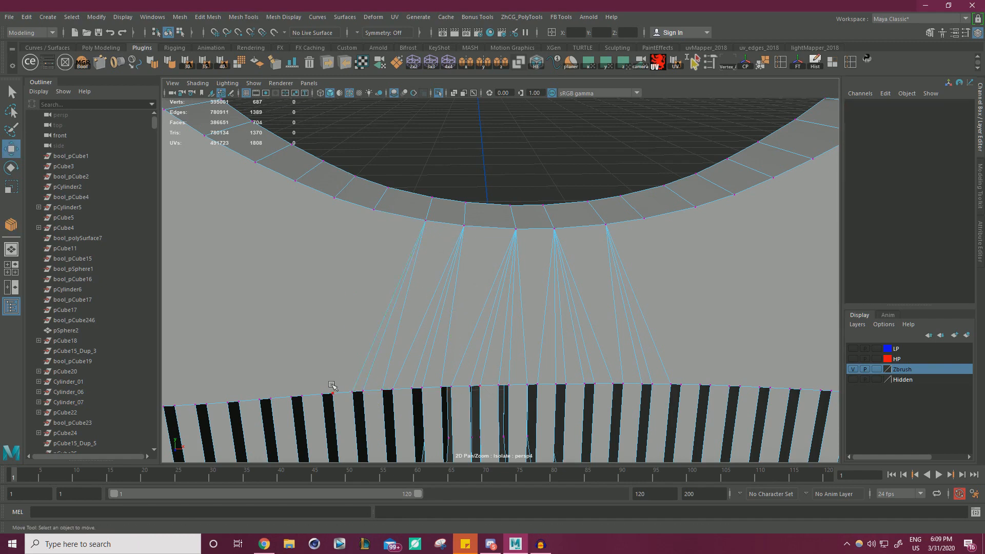
click(333, 393)
key(w)
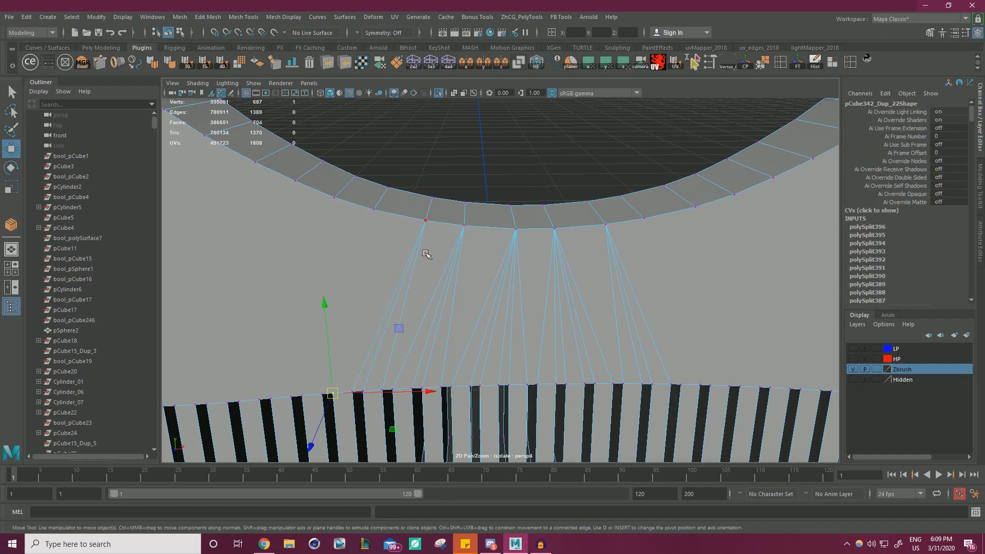
shift+right_drag(555, 286, 562, 297)
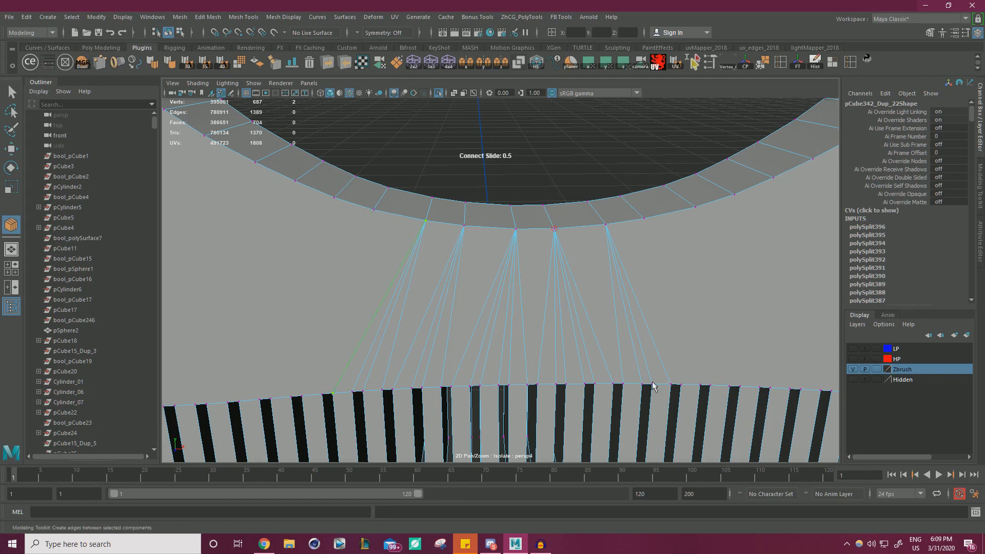
key(w)
Start a new fan on the right by connecting the next rim vertex outward to the next two slot-top vertices
click(684, 383)
alt+middle_drag(736, 293, 584, 293)
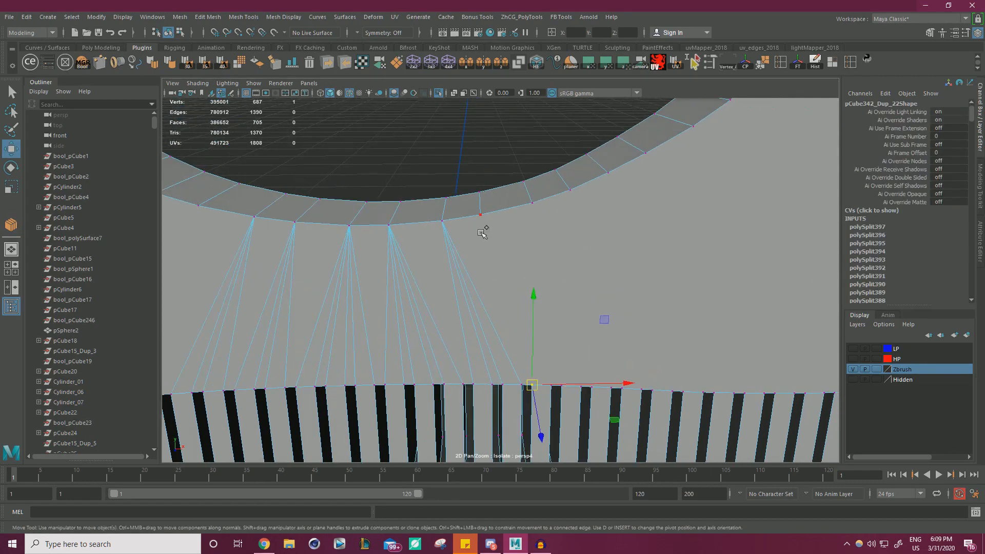
shift+click(481, 230)
shift+right_drag(614, 349, 613, 359)
key(w)
click(554, 381)
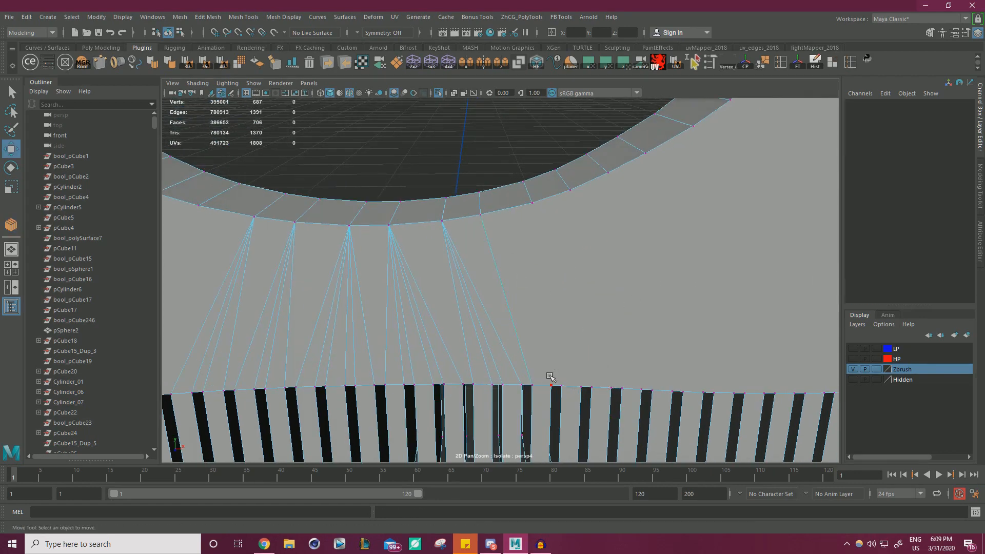
shift+click(488, 229)
shift+right_drag(585, 391, 621, 396)
key(w)
Connect the following two slot-top vertices farther right to the rightmost fan's rim vertex
click(562, 384)
shift+click(497, 234)
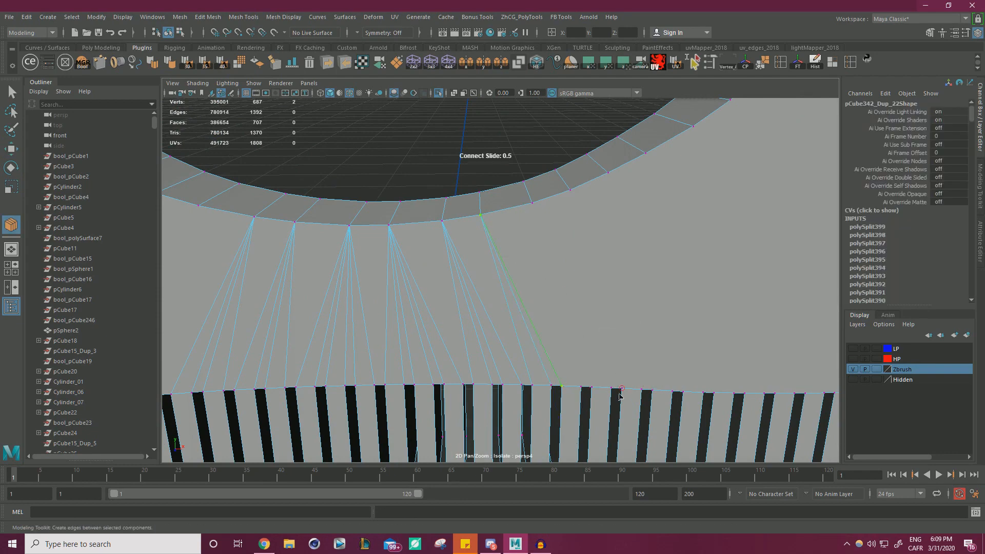
key(w)
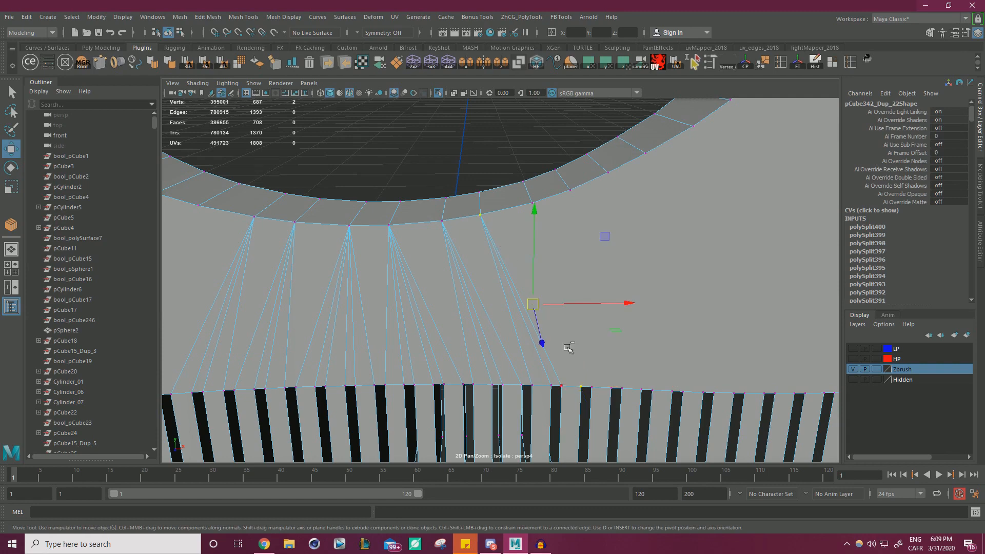
key(g)
key(w)
click(527, 288)
Start a matching fan on the left by connecting the next rim vertex outward to the next two slot-top vertices
scroll(526, 285, down, 3)
alt+middle_drag(411, 285, 580, 282)
scroll(462, 349, up, 1)
click(471, 366)
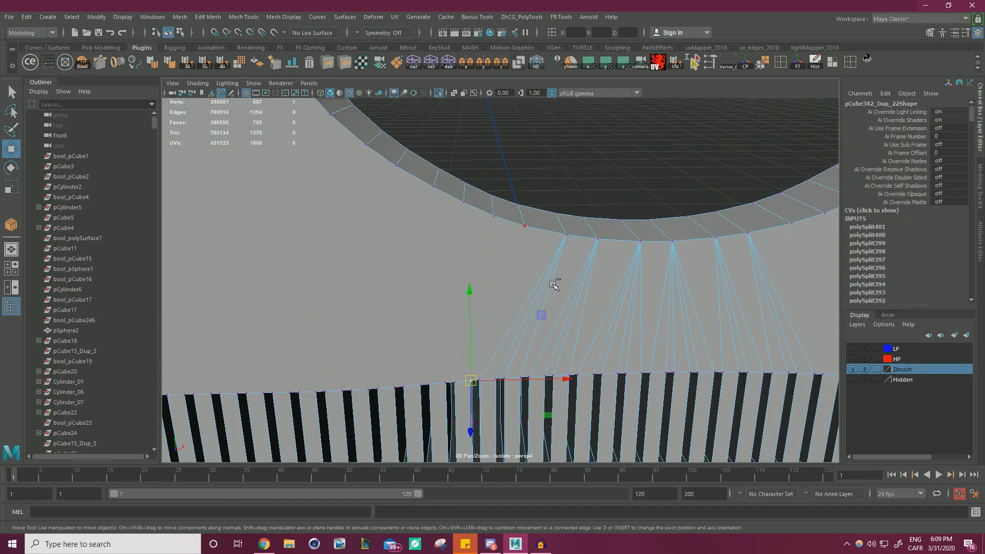
key(g)
key(w)
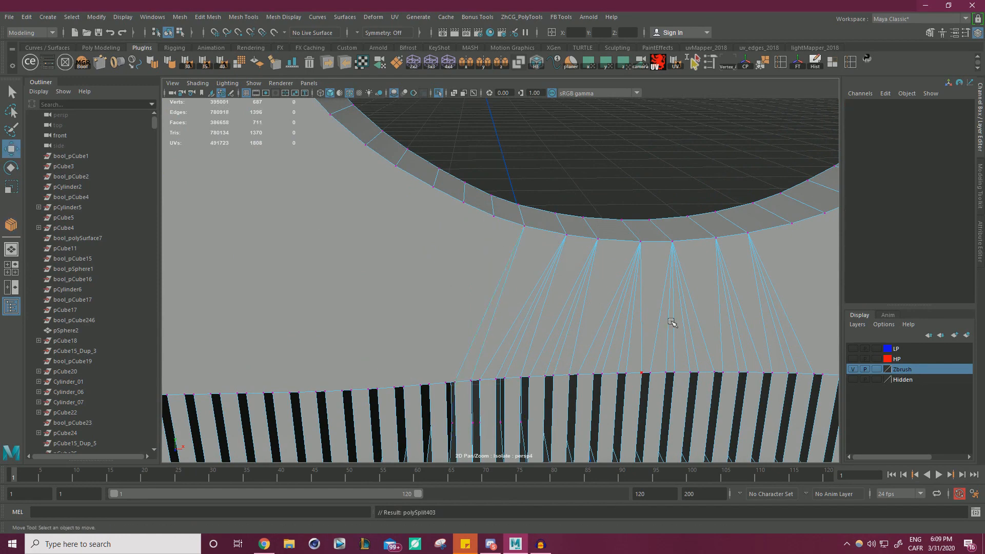
Connect the next rim vertex right of the existing fans to the first two unconnected slot-top vertices
alt+middle_drag(671, 321, 425, 322)
click(622, 383)
shift+click(553, 217)
key(g)
key(w)
click(604, 382)
shift+click(553, 217)
key(g)
key(w)
Connect two more slot-top vertices farther right to that same rim vertex, completing the outermost right fan
click(631, 383)
shift+click(553, 217)
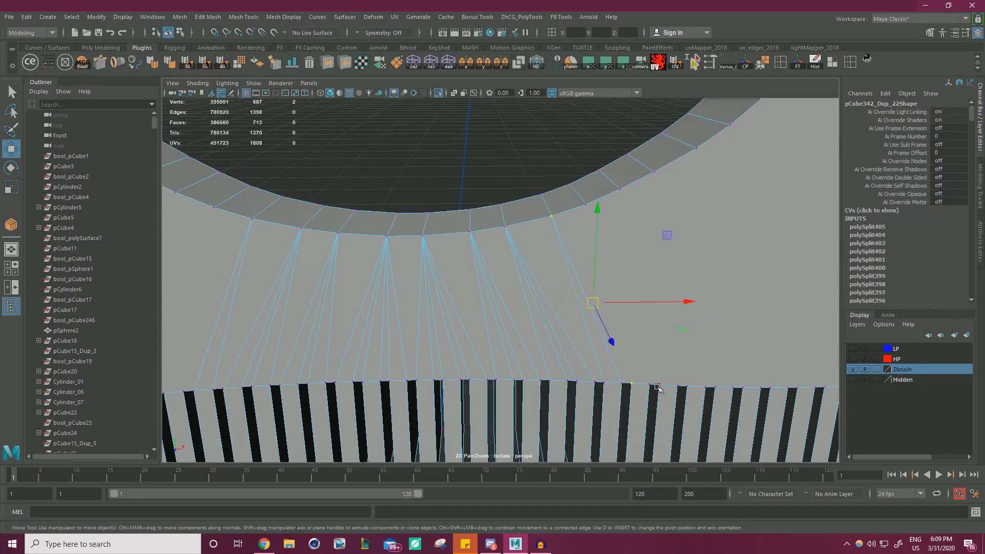
key(g)
shift+click(552, 216)
key(g)
key(w)
alt+drag(653, 344, 500, 310)
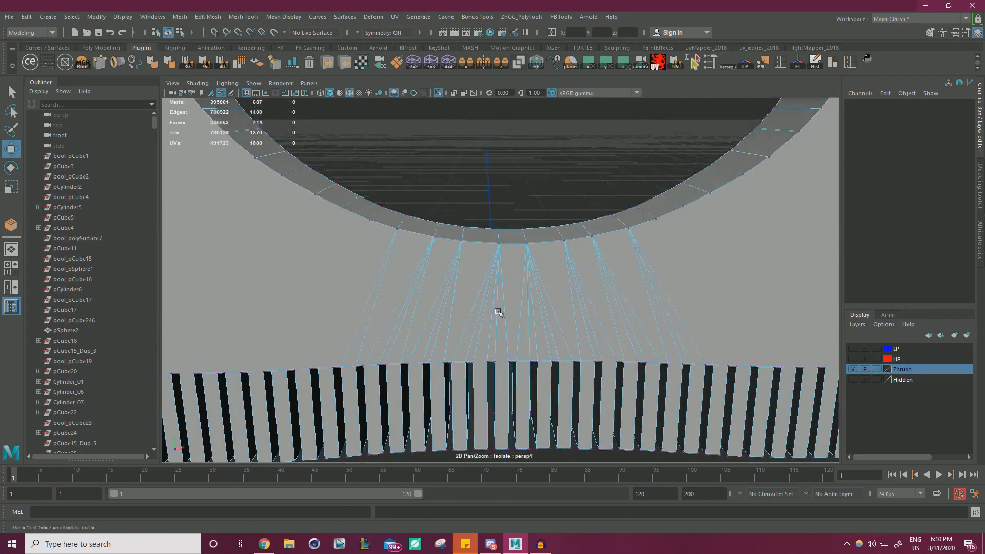
Extend the leftmost fan by connecting its rim vertex to the next slot-top vertex outward
alt+middle_drag(499, 310, 586, 327)
click(410, 385)
shift+click(482, 238)
key(g)
alt+drag(583, 314, 511, 178)
key(w)
Connect the rim vertex below the upper-right corner to the panel's top inner corner and to the right end of the slot row
alt+drag(561, 265, 334, 244)
click(568, 124)
shift+click(775, 101)
key(g)
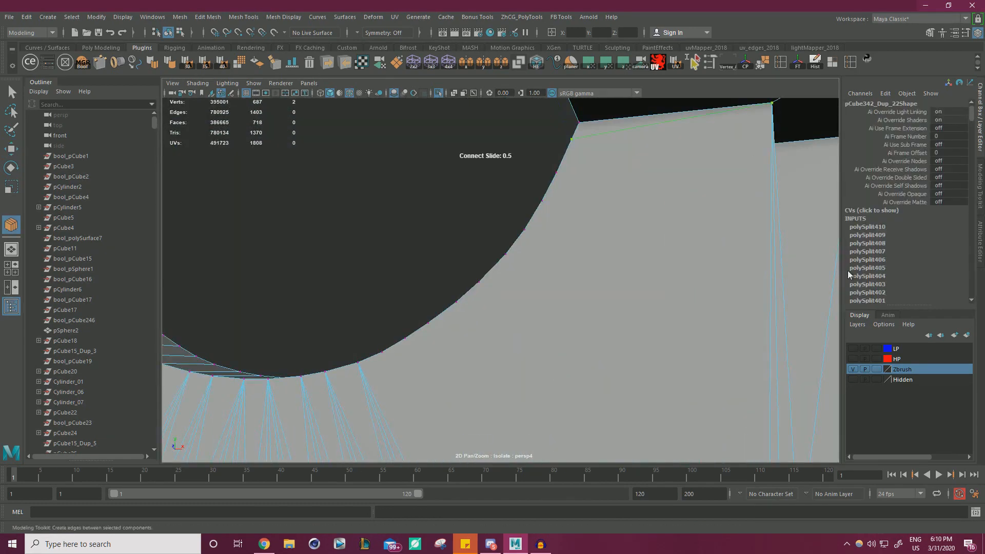
key(w)
alt+right_drag(653, 248, 518, 152)
click(624, 363)
key(g)
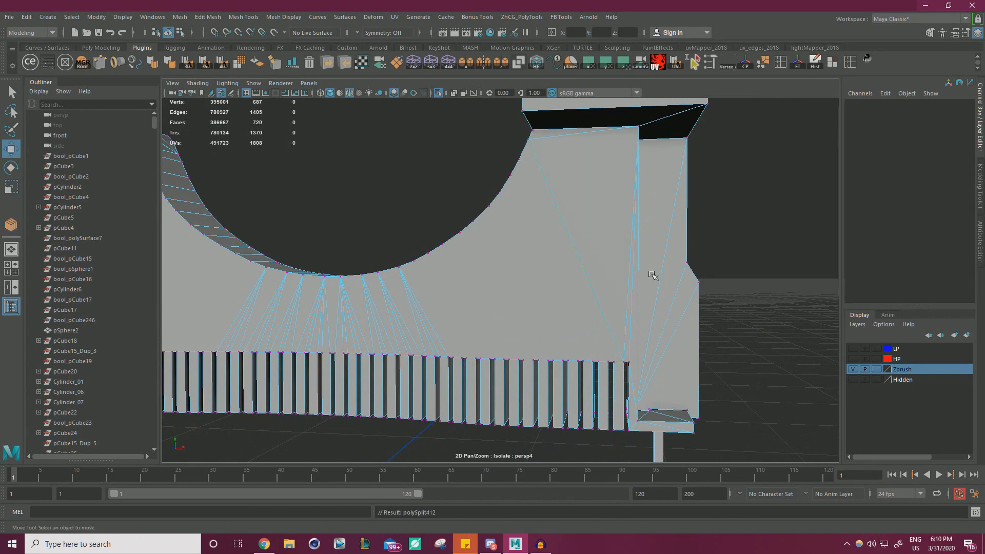
Connect the second rim vertex below the upper-left corner to the outermost slot-top vertex on the left
alt+drag(549, 153, 384, 330)
key(w)
alt+drag(479, 318, 502, 266)
alt+right_drag(501, 267, 564, 282)
click(425, 160)
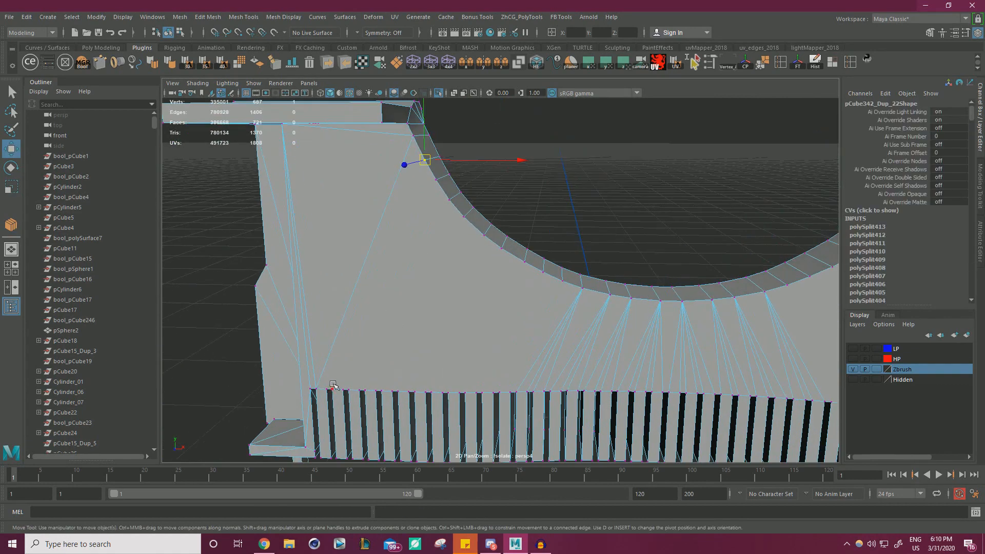
shift+click(317, 388)
key(g)
key(w)
Connect the neighbouring slot-top vertex at the left end of the row to the next rim vertex down
click(330, 385)
shift+click(436, 180)
key(g)
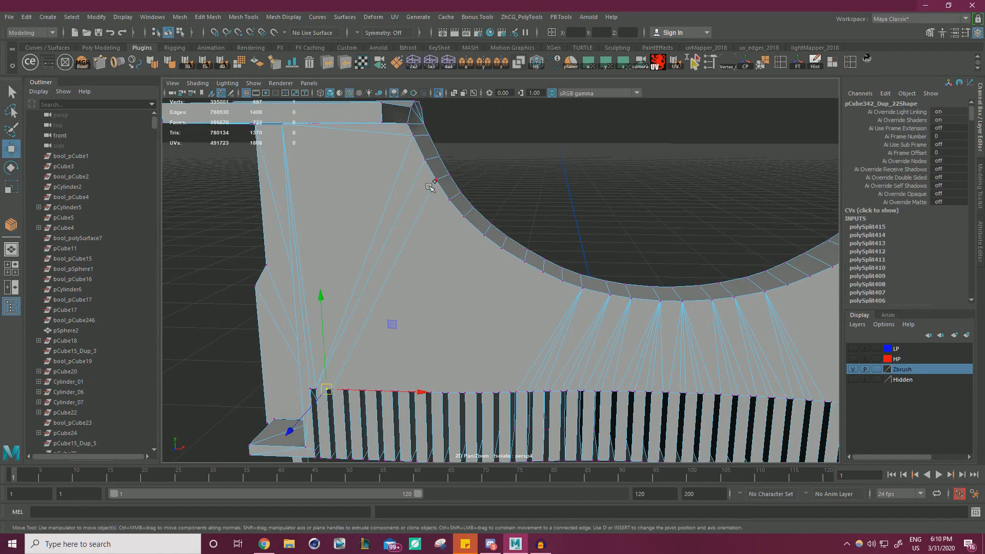
shift+click(435, 182)
key(g)
key(w)
Connect the second rim vertex below the upper-right corner to the outermost slot-top vertex on the right
alt+middle_drag(572, 306, 390, 287)
click(544, 185)
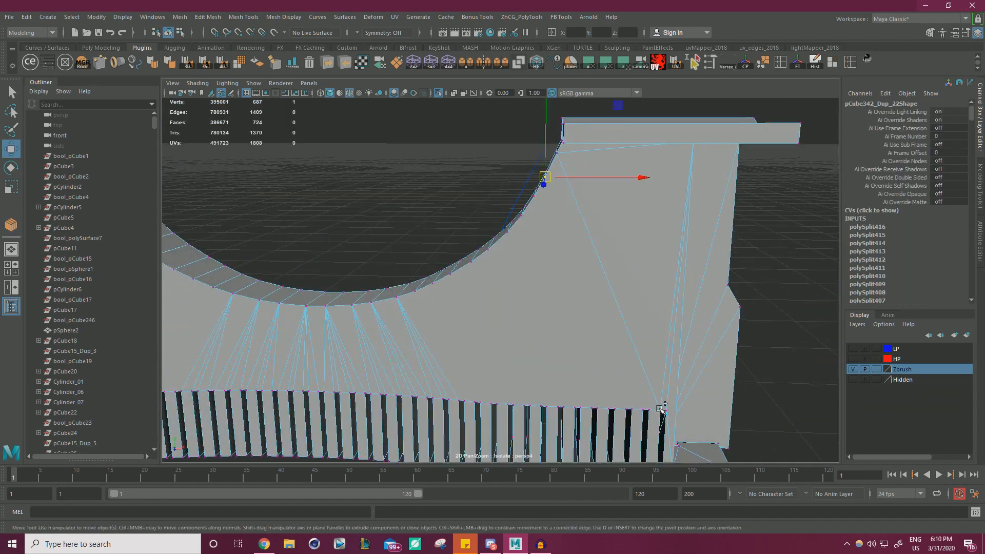
alt+drag(664, 405, 491, 220)
alt+middle_drag(491, 220, 359, 221)
shift+click(640, 344)
key(g)
key(w)
Connect the neighbouring slot-top vertex at the right end of the row to the following rim vertex down
click(634, 345)
scroll(580, 201, up, 3)
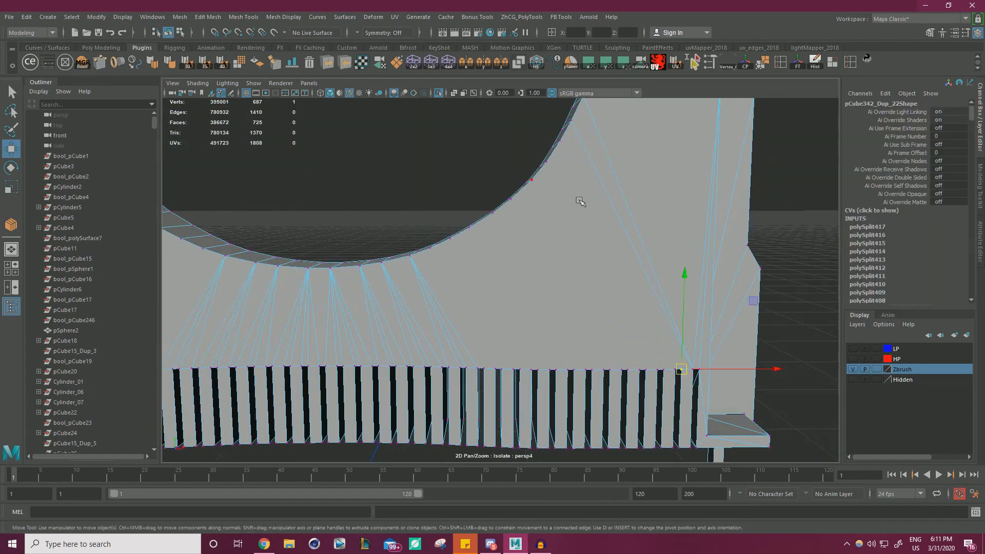
key(g)
key(w)
scroll(621, 292, down, 5)
alt+middle_drag(621, 292, 718, 283)
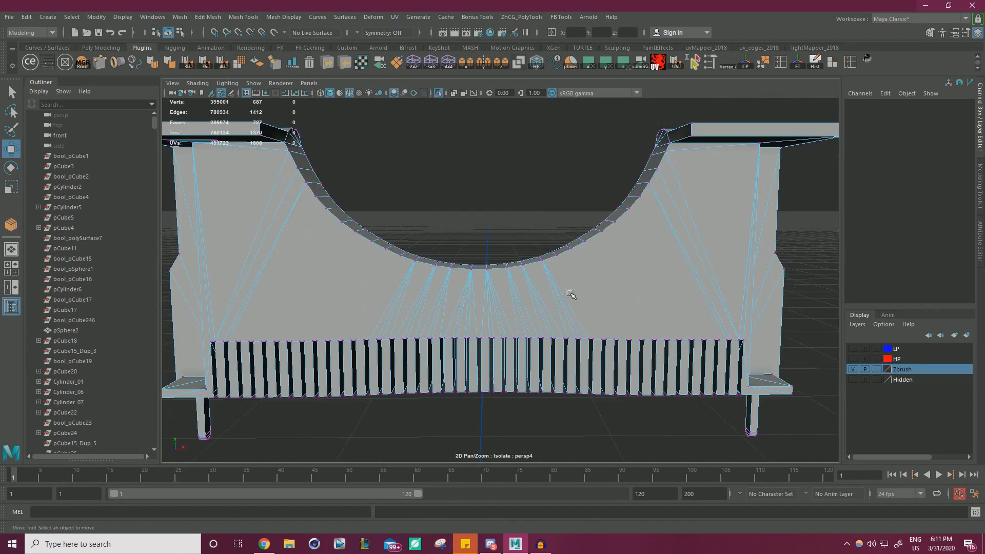
Connect the next slot-top vertex inward on the right side to the lowest connected rim vertex of the right corner fan
scroll(572, 292, up, 5)
click(752, 393)
shift+click(639, 173)
key(g)
key(w)
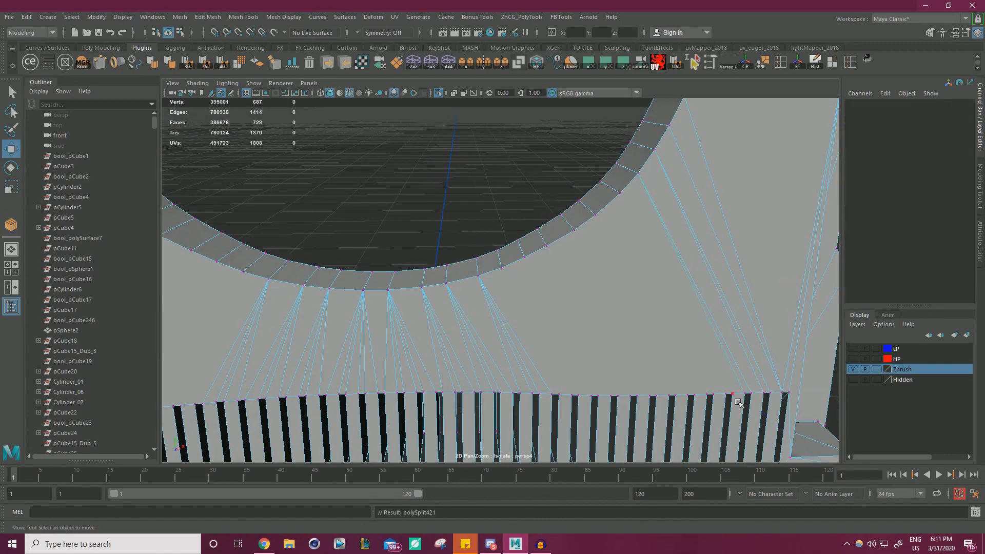
Connect the following slot-top vertices inward to that same rim vertex on the right
key(g)
key(w)
shift+click(620, 195)
key(g)
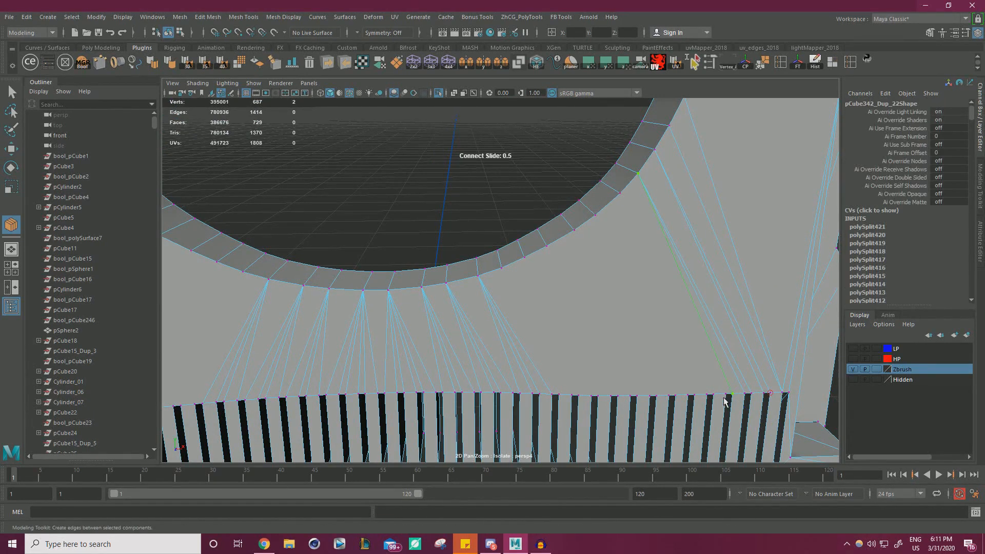
key(w)
key(g)
key(w)
Connect the next slot-top vertex inward on the left side to the matching rim vertex of the left corner fan
alt+middle_drag(518, 316, 770, 277)
click(372, 400)
scroll(485, 242, down, 3)
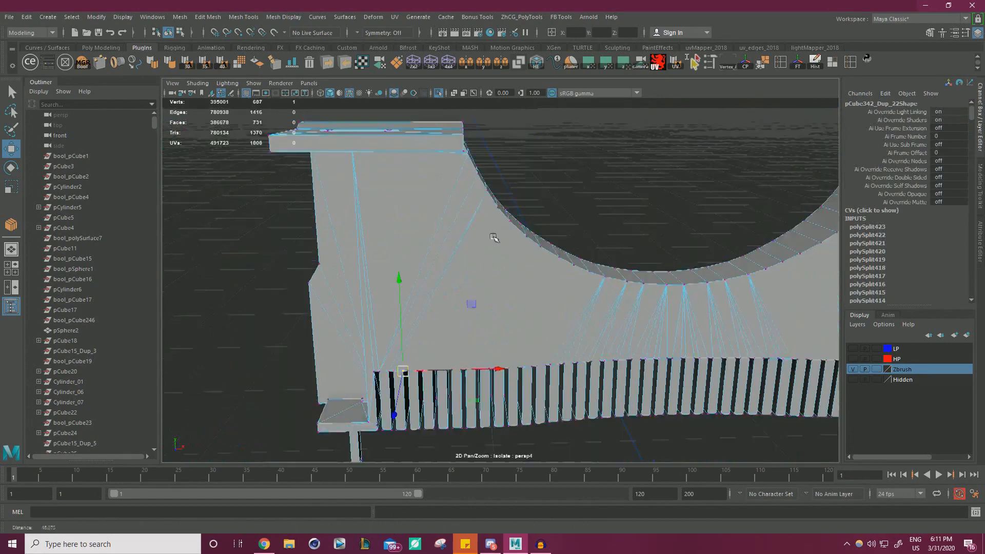
alt+middle_drag(529, 234, 413, 237)
scroll(360, 215, up, 1)
shift+click(364, 206)
key(g)
key(w)
Connect further slot-top vertices inward to the left corner fan's lowest rim vertex
key(g)
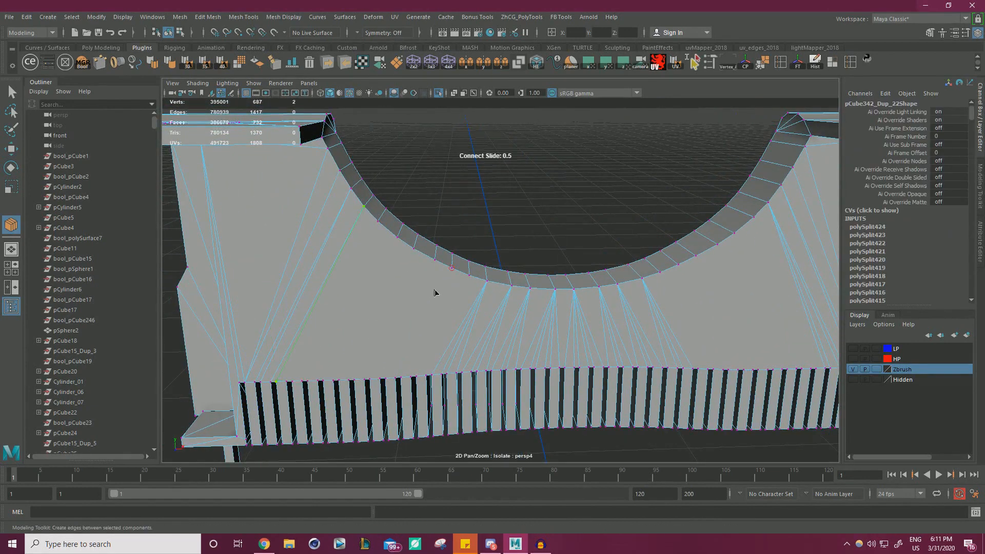
key(w)
key(g)
key(w)
key(g)
key(w)
Start a new fan on the left by connecting the next rim vertex down to the next unconnected slot-top vertex inward
alt+middle_drag(392, 353, 458, 335)
scroll(458, 334, up, 2)
click(325, 386)
shift+click(420, 184)
key(g)
key(w)
key(w)
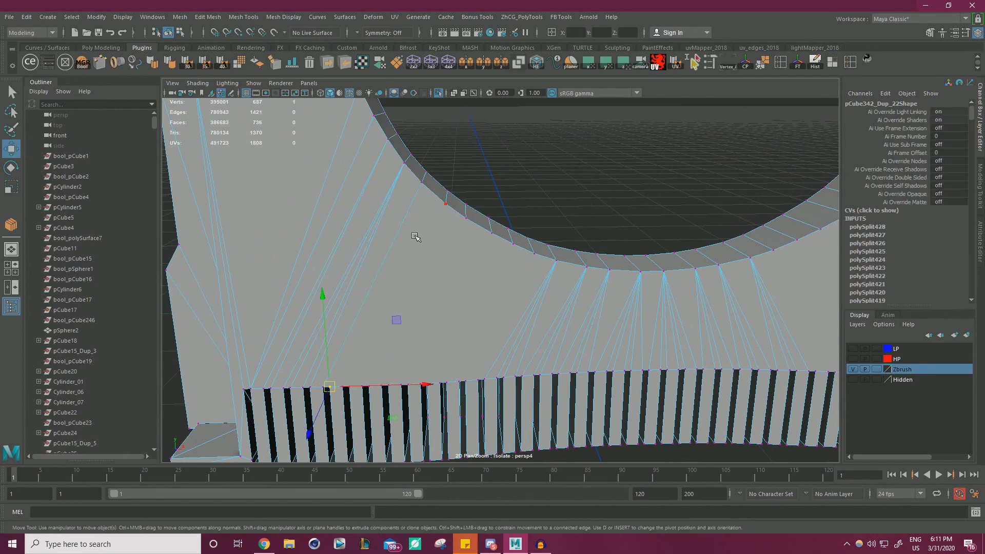
key(g)
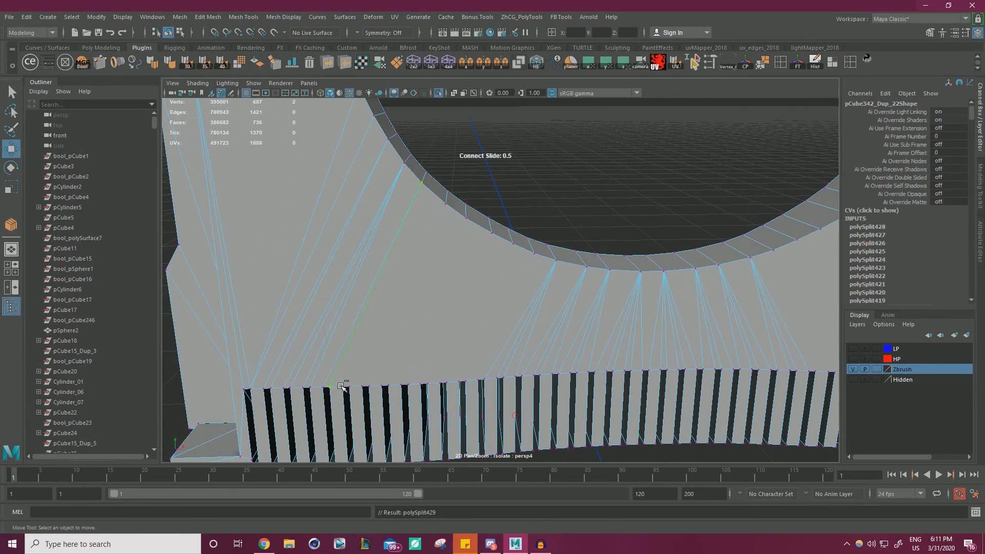
Connect the following two slot-top vertices inward to the new left fan's rim vertex
key(w)
key(g)
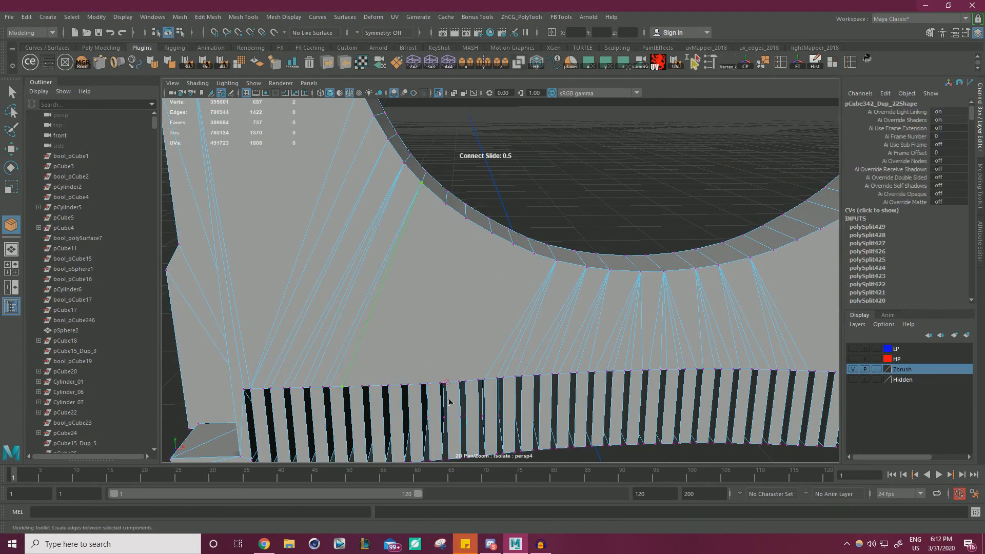
key(w)
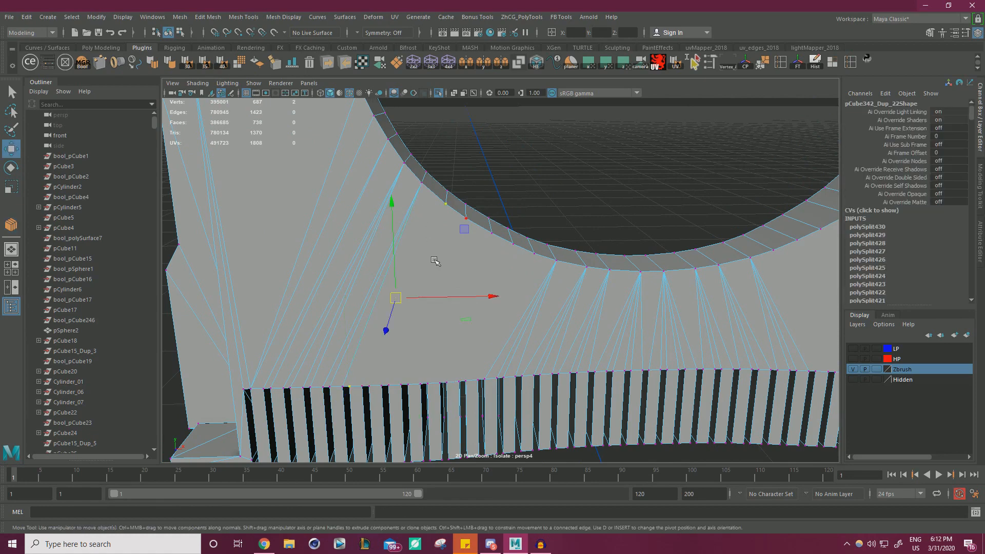
key(g)
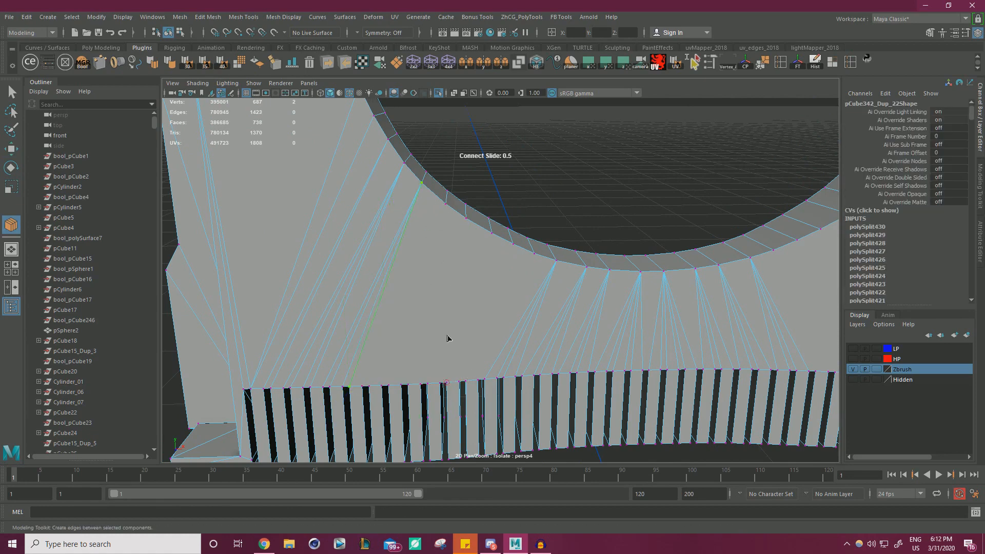
Start the matching fan on the right by connecting the next rim vertex down to the next two slot-top vertices inward
alt+right_drag(459, 351, 452, 272)
alt+middle_drag(487, 274, 278, 280)
alt+right_drag(411, 334, 493, 382)
click(543, 390)
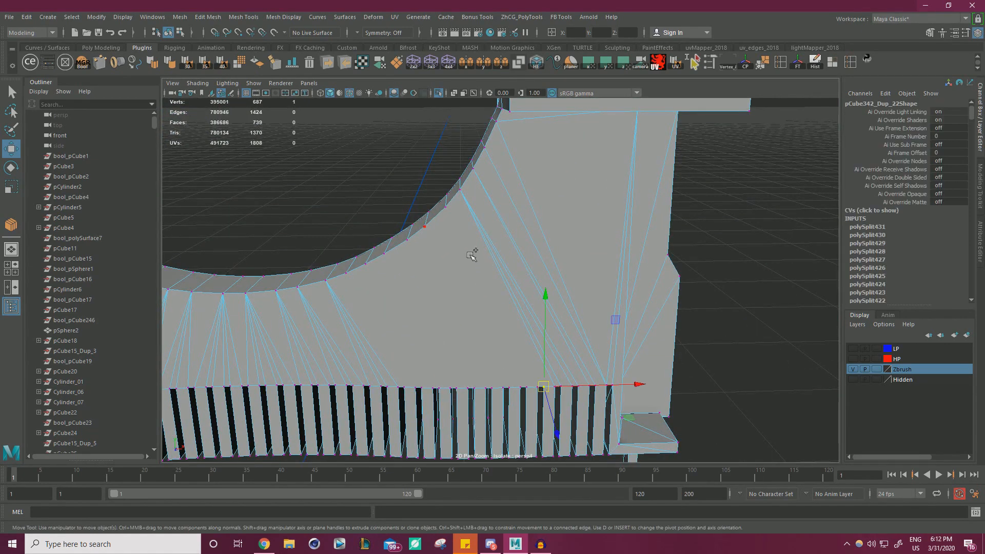
key(g)
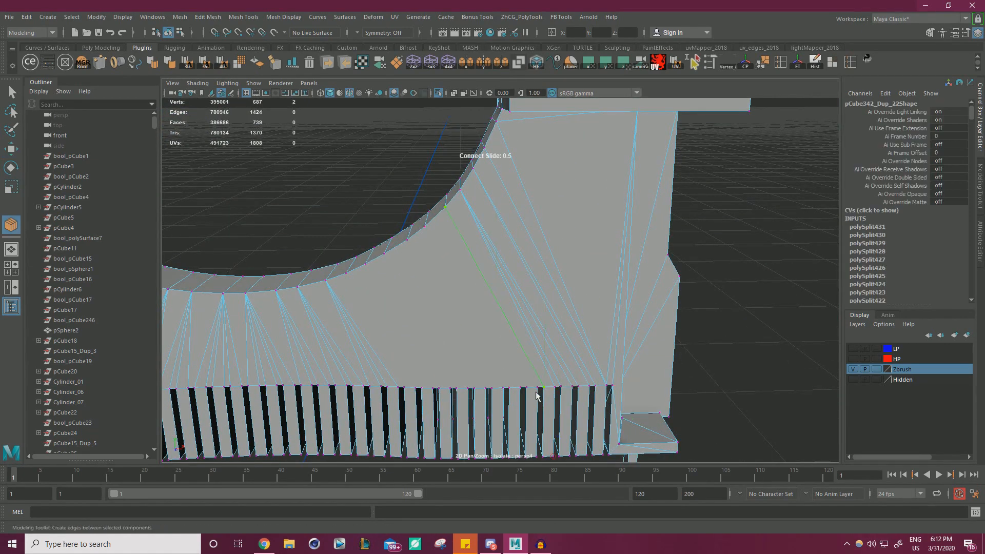
key(w)
key(g)
click(462, 304)
alt+right_drag(463, 303, 510, 306)
alt+middle_drag(511, 306, 609, 297)
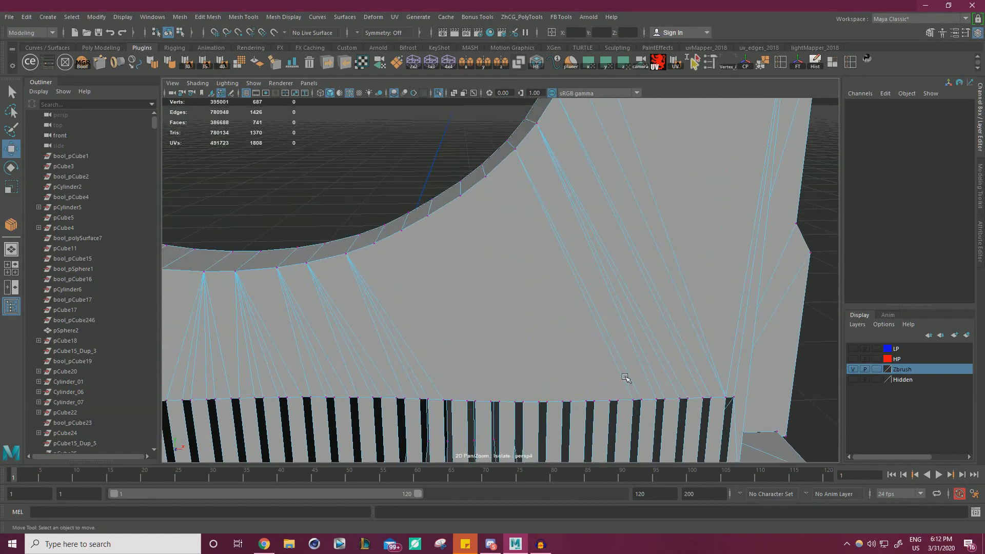
Connect two more slot-top vertices inward to that same rim vertex on the right side
click(618, 402)
key(g)
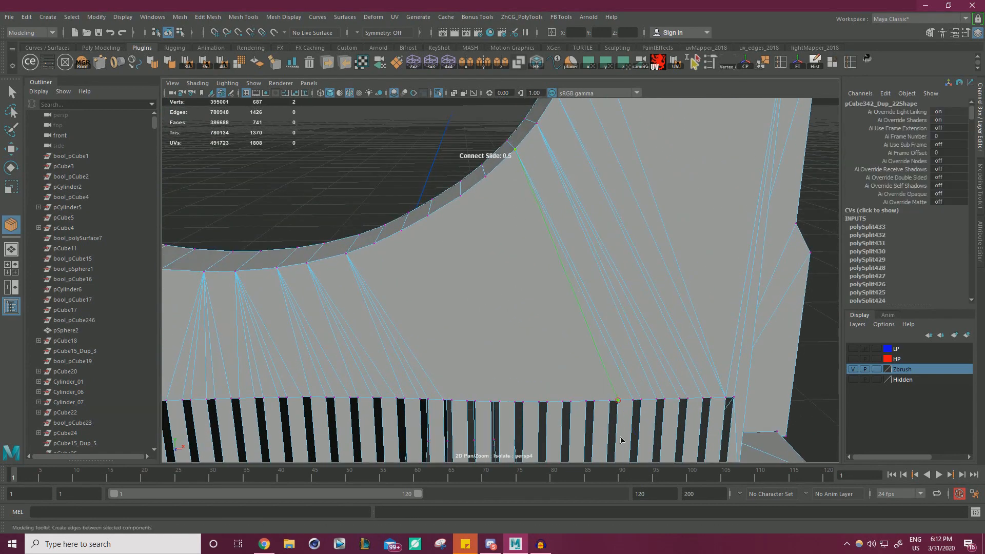
click(609, 403)
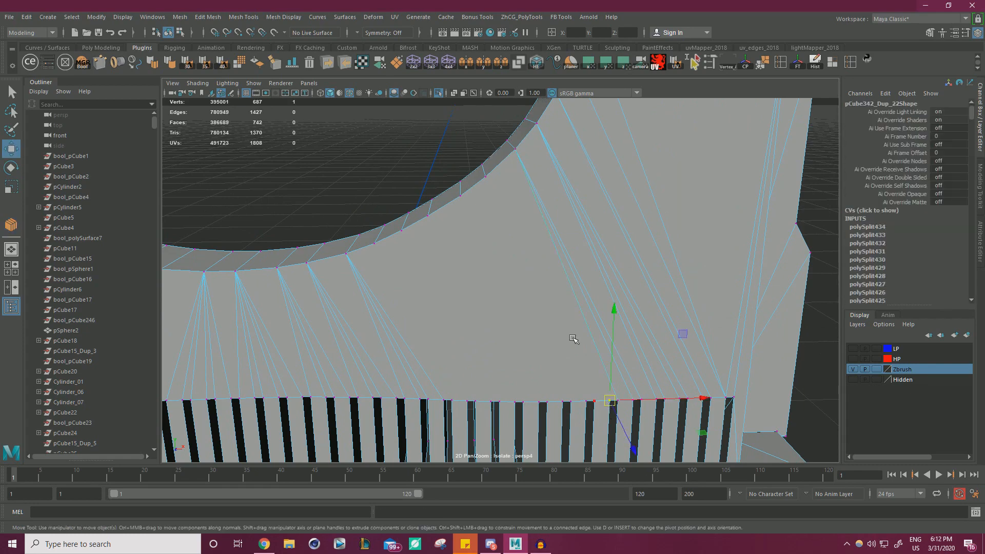
shift+click(510, 169)
key(g)
key(w)
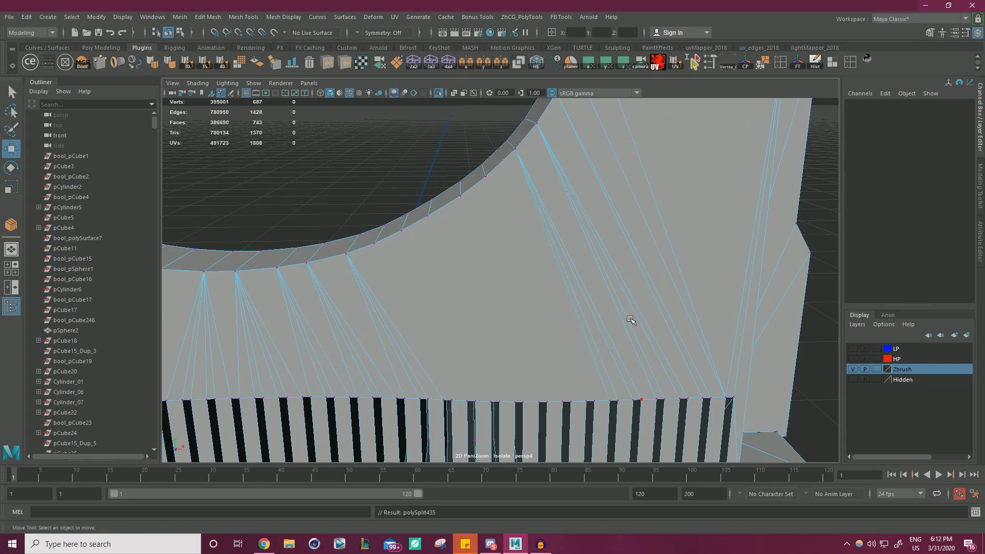
Begin another left fan by connecting the next rim vertex down to the next two slot-top vertices inward
scroll(633, 321, down, 2)
alt+middle_drag(410, 307, 718, 298)
click(426, 371)
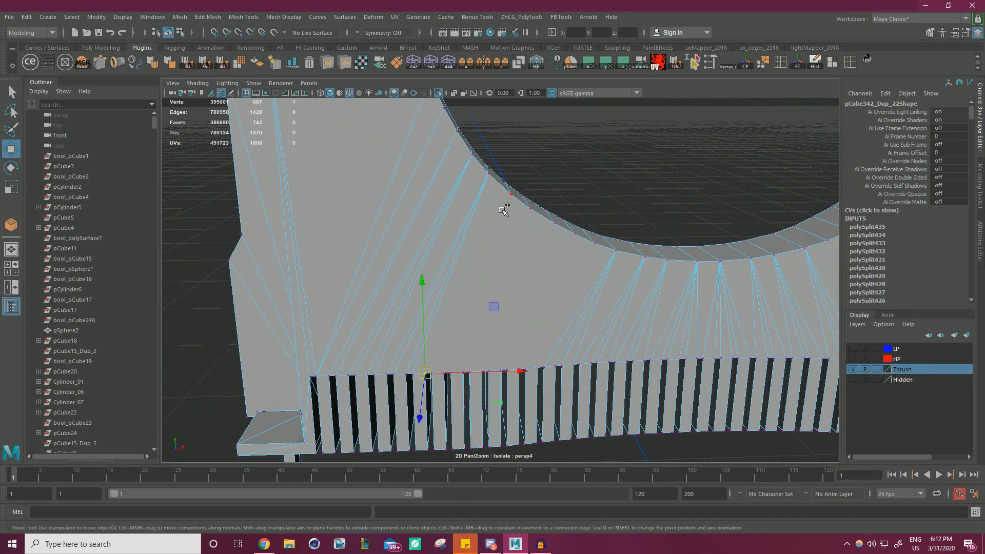
key(g)
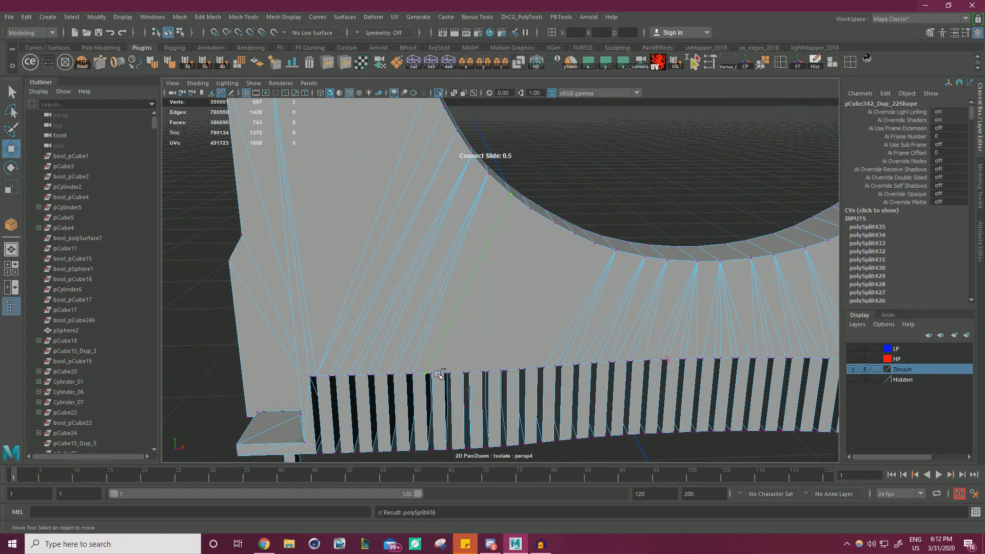
key(w)
shift+click(511, 194)
key(g)
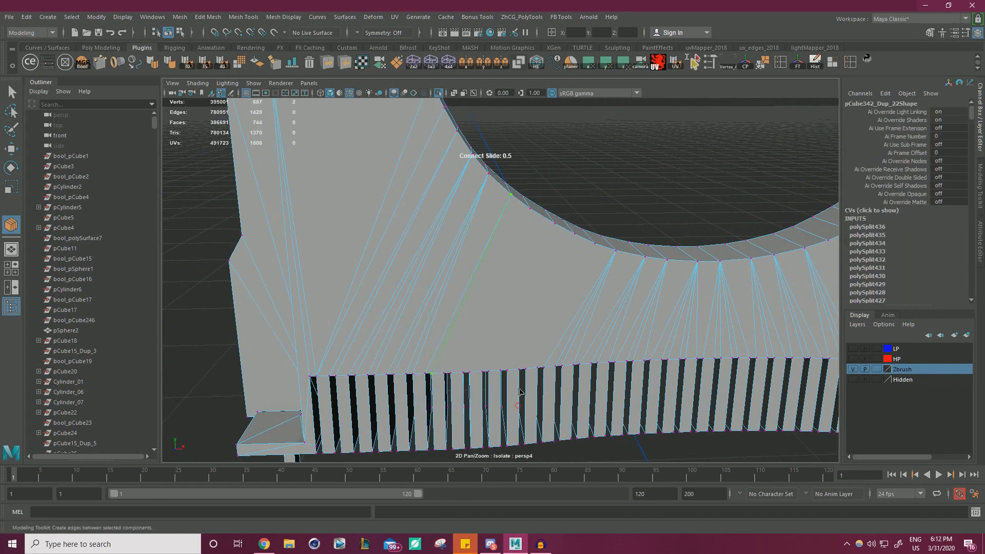
Connect a third slot-top vertex inward to the newest left fan's rim vertex
click(443, 378)
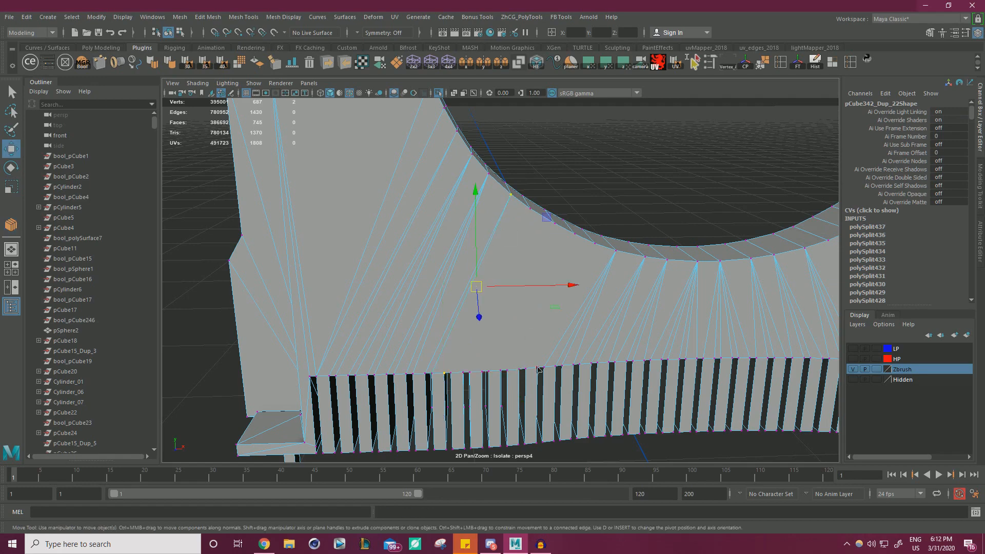
key(g)
key(w)
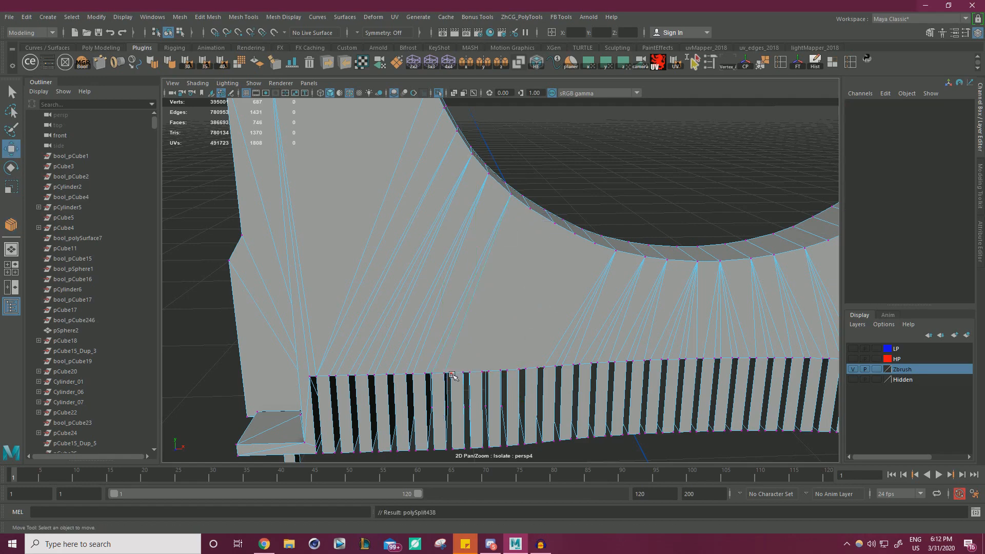
Connect a fourth slot-top vertex inward to the newest left fan's rim vertex
click(450, 375)
key(g)
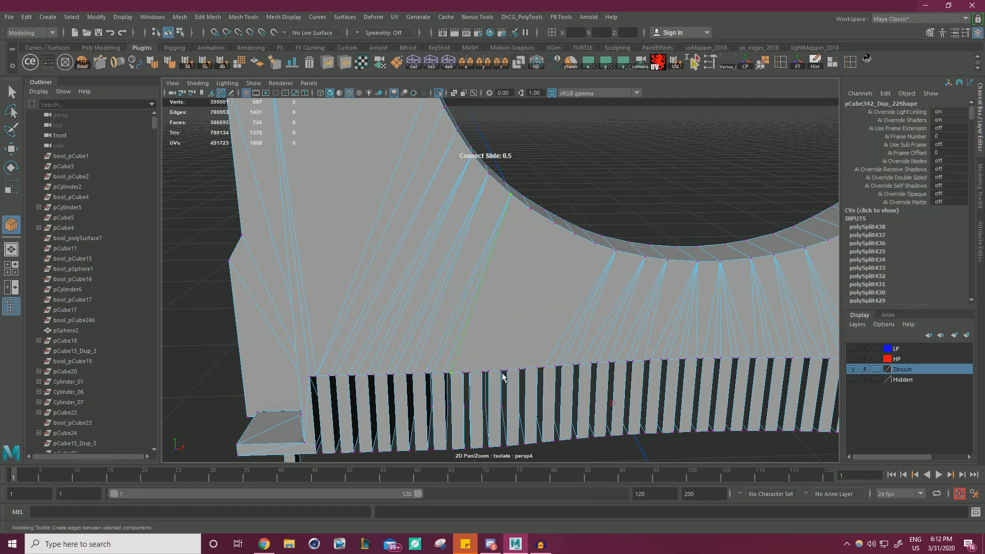
click(640, 351)
alt+right_drag(659, 334, 649, 323)
alt+middle_drag(649, 324, 405, 318)
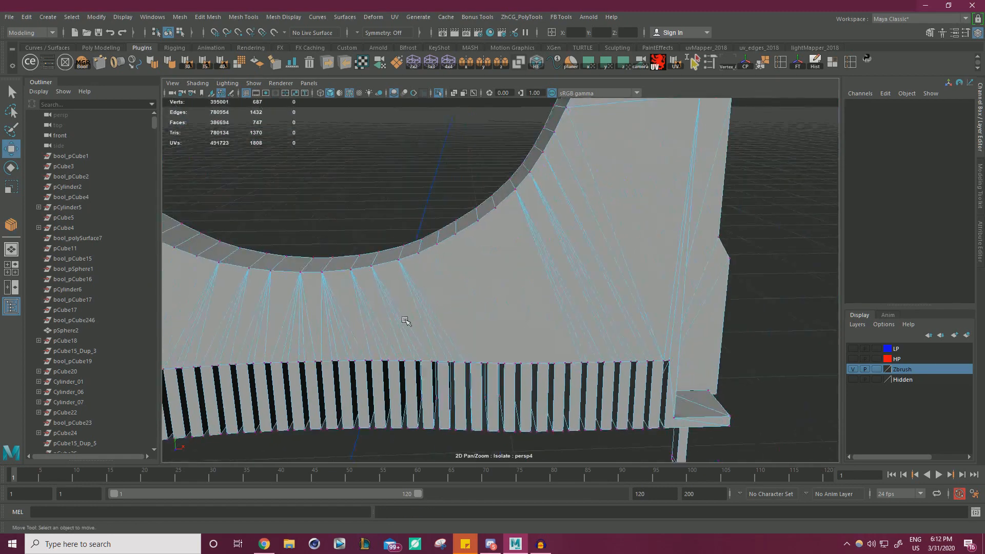
Start the matching right fan by connecting the next rim vertex down to the next two slot-top vertices inward
alt+right_drag(405, 318, 487, 341)
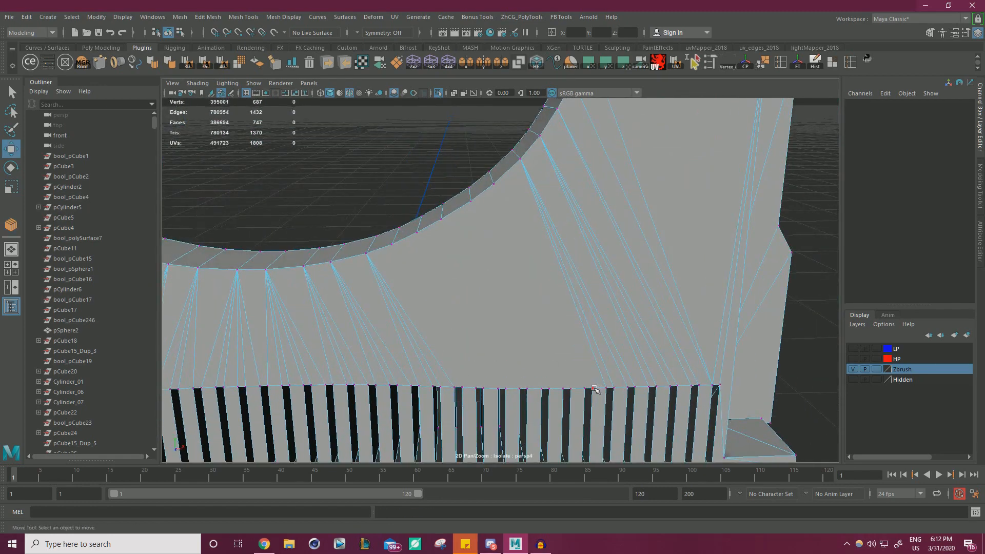
click(593, 388)
shift+click(505, 185)
key(g)
key(w)
click(583, 390)
key(g)
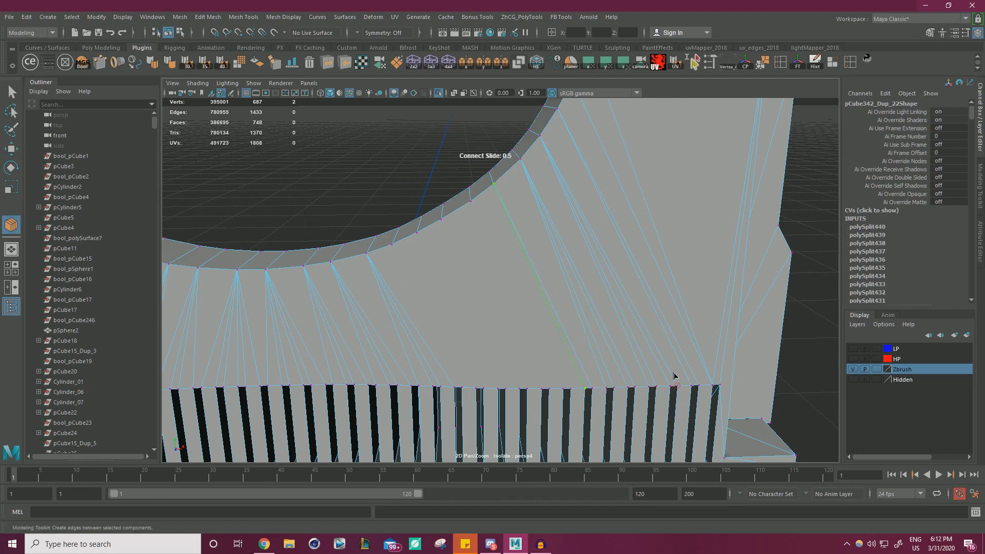
Extend this right fan by connecting two further slot-top vertices inward to the same rim vertex
key(w)
click(563, 390)
shift+click(501, 191)
key(g)
key(w)
click(572, 389)
key(g)
key(w)
On the left side, connect the next few slot-top vertices inward to the following rim vertex down
alt+middle_drag(277, 367, 519, 352)
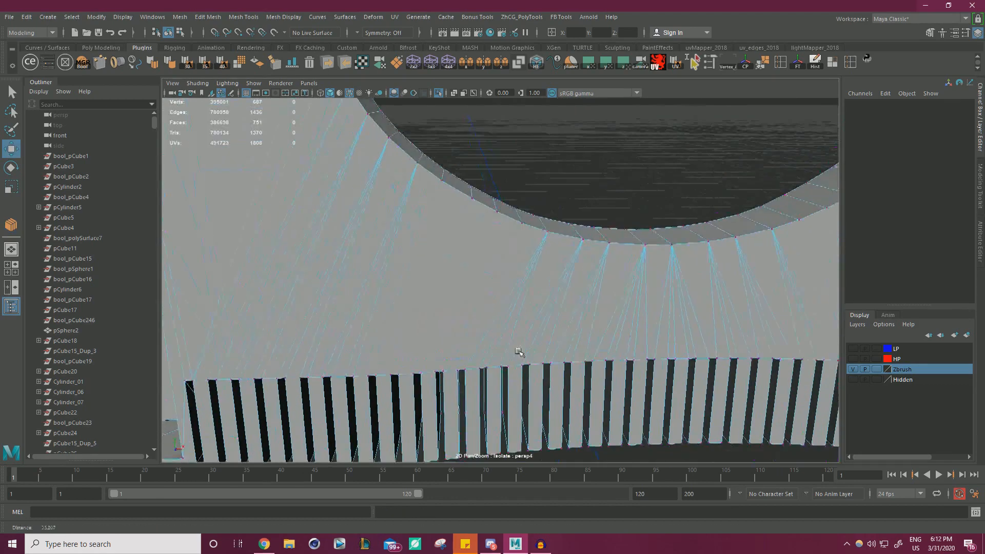
key(g)
key(w)
click(367, 376)
shift+click(440, 180)
key(g)
key(w)
click(389, 376)
shift+click(440, 179)
key(g)
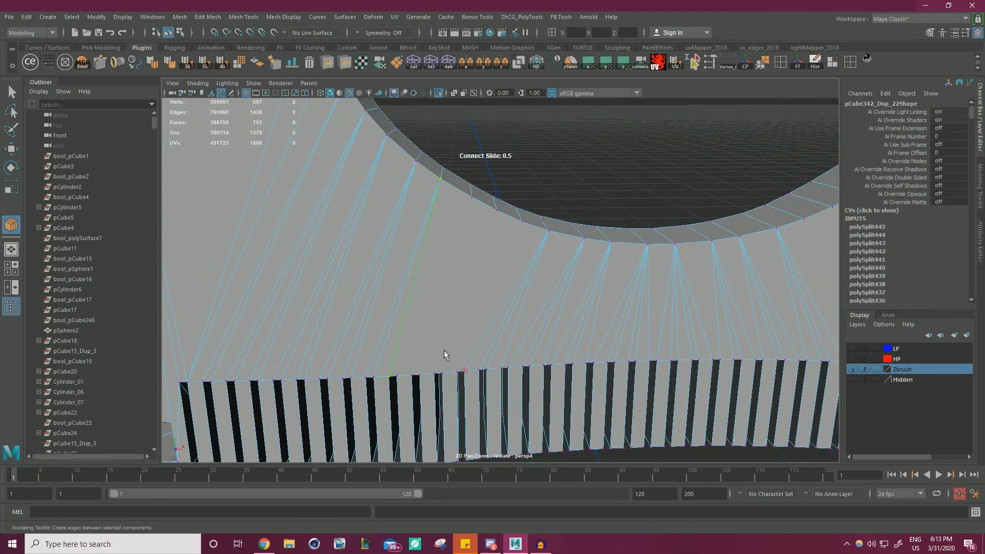
On the right side, connect the next rim vertex down to the next two unconnected slot-top vertices inward
key(w)
alt+middle_drag(609, 372, 460, 270)
click(571, 416)
shift+click(476, 189)
key(g)
key(w)
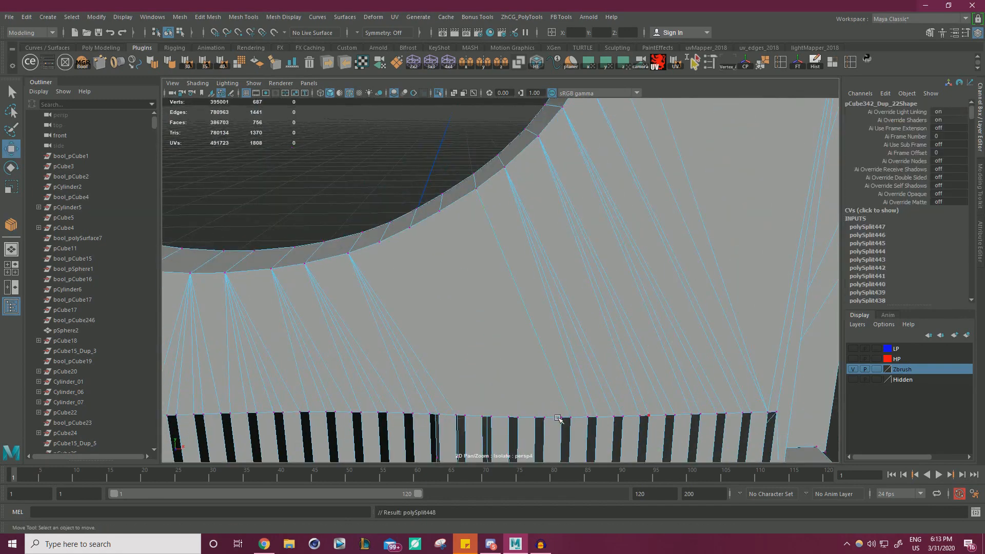
click(561, 418)
shift+click(477, 189)
key(w)
Complete that right fan by connecting another two slot-top vertices inward to its rim vertex
click(544, 417)
shift+click(476, 189)
key(g)
key(w)
click(535, 418)
shift+click(476, 189)
key(g)
key(w)
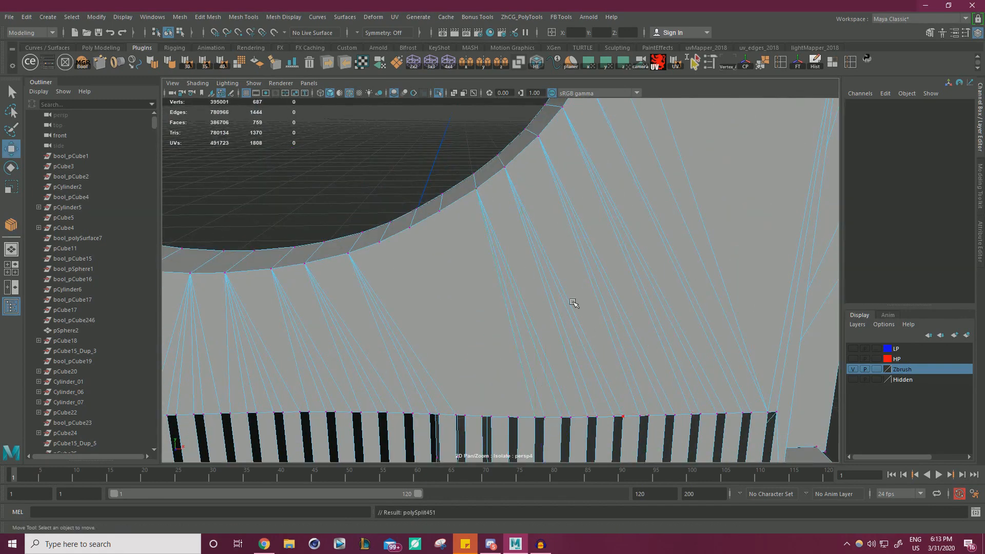
On the left, connect two slot-top vertices to the next rim vertex down, and the following slot-top vertex to the rim vertex after it
shift+click(450, 216)
key(g)
key(w)
click(396, 379)
shift+click(449, 216)
key(g)
key(w)
click(416, 377)
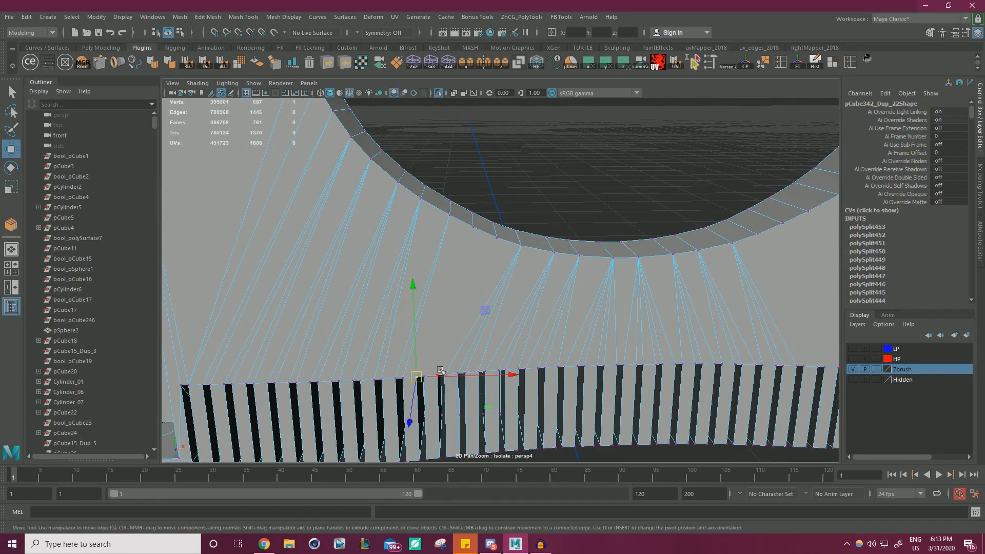
shift+click(474, 227)
key(g)
key(w)
On the right, connect the next two slot-top vertices inward to the following rim vertex down
alt+middle_drag(660, 341, 394, 361)
click(629, 405)
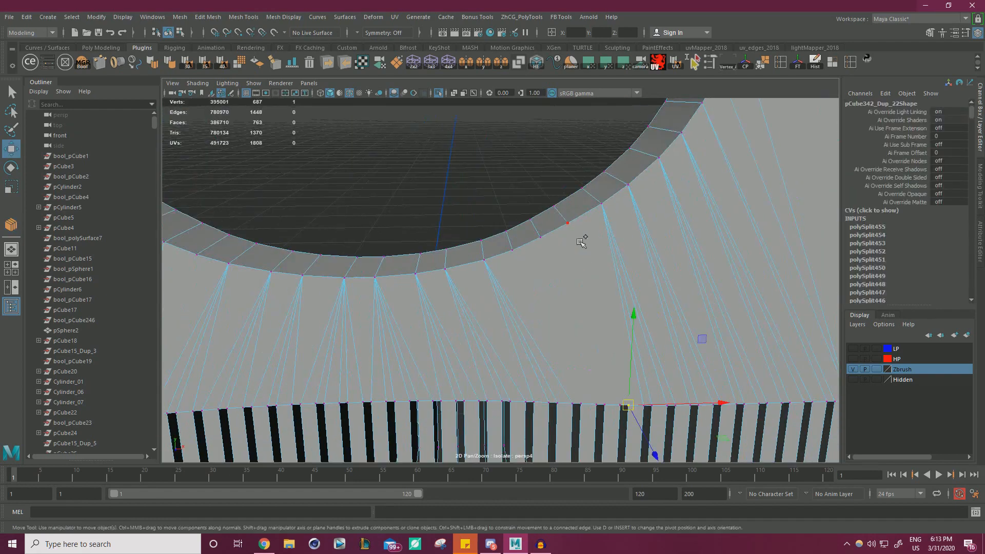
shift+click(569, 223)
key(g)
key(w)
click(620, 405)
shift+click(569, 223)
key(g)
key(w)
Connect two more slot-top vertices inward to the second-to-last open rim vertex on the right
click(605, 405)
shift+click(541, 237)
key(g)
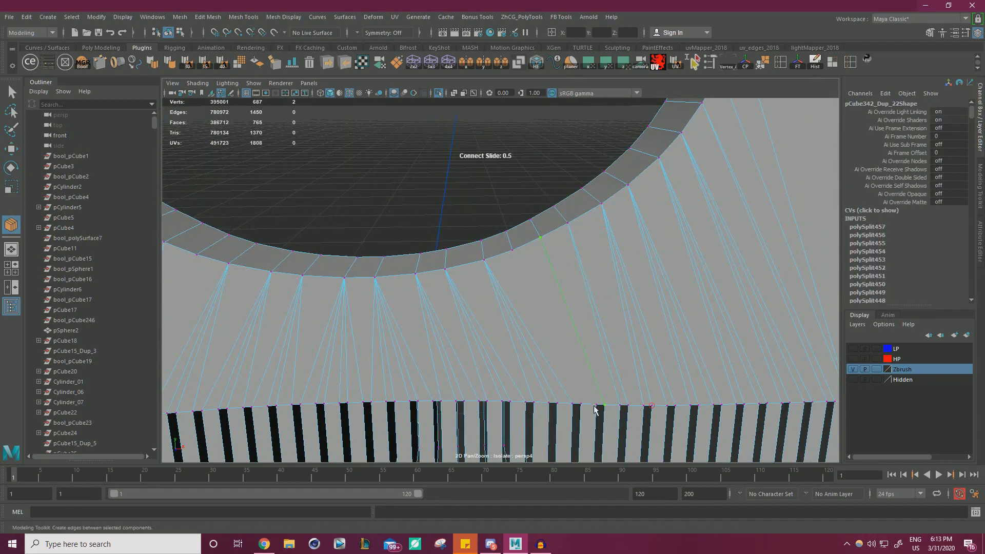
key(g)
key(w)
Connect the right side's last open rim vertex to the remaining two slot-top vertices
click(517, 256)
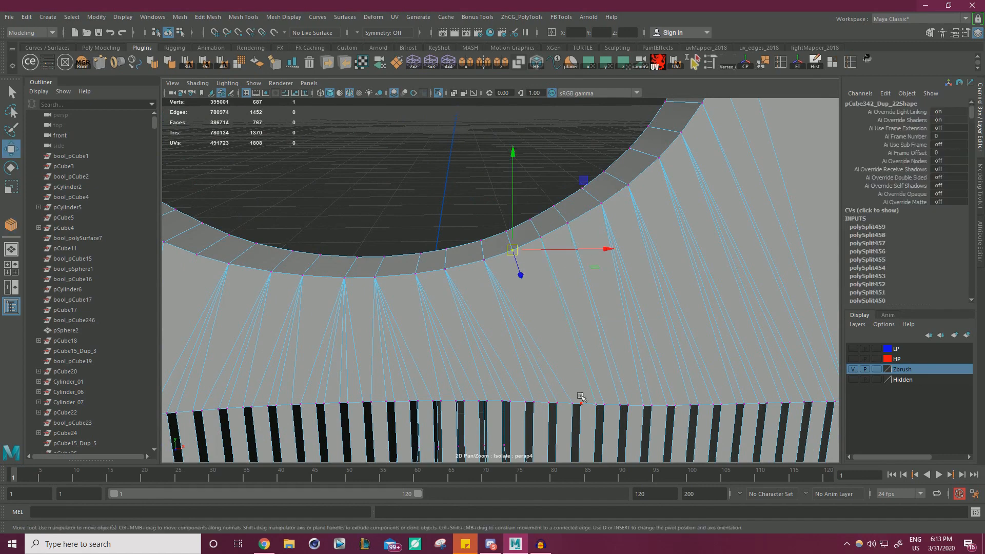
key(g)
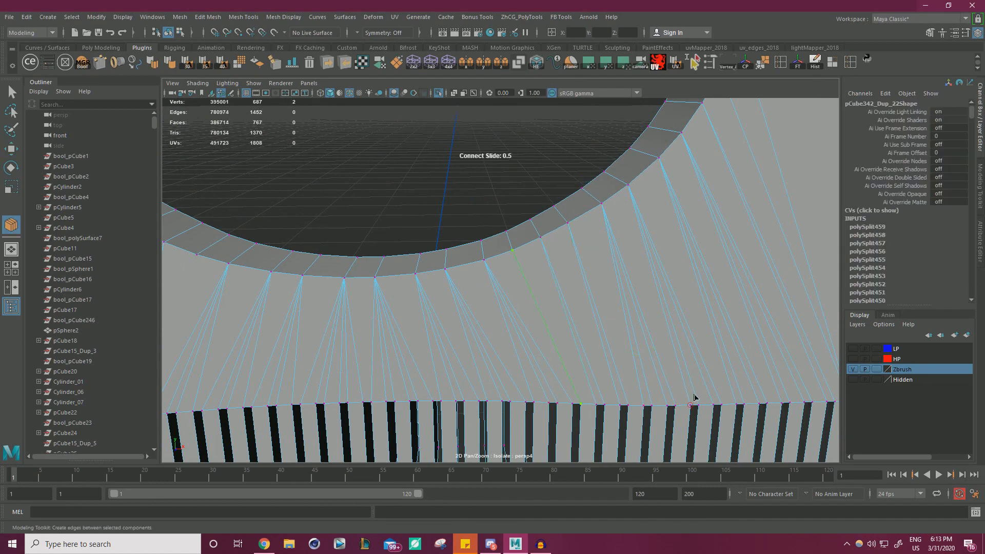
click(575, 404)
key(g)
key(w)
Connect the two remaining slot-top vertices on the left to the adjacent open rim vertex
mouse_move(676, 372)
alt+mouse_down()
mouse_move(701, 380)
mouse_move(681, 365)
alt+mouse_up()
click(363, 406)
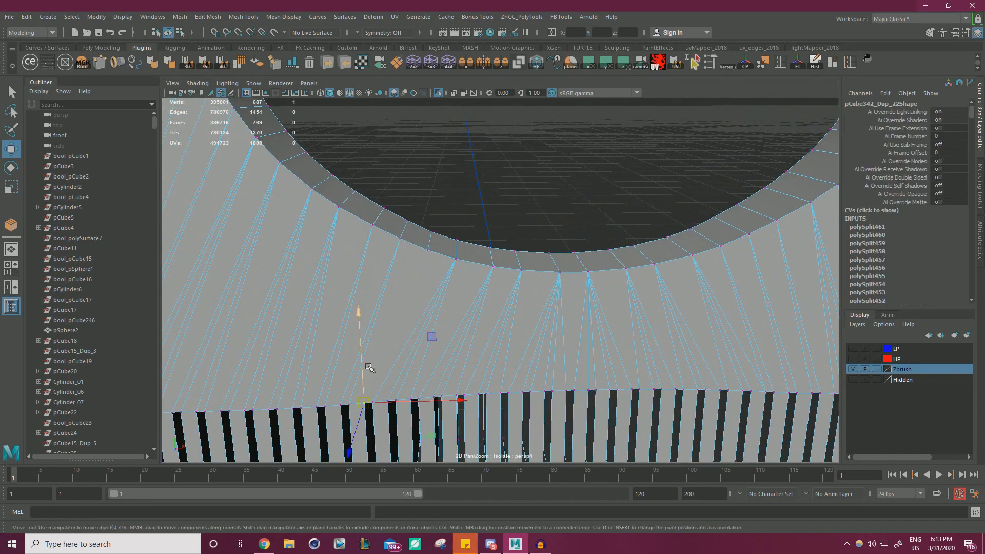
shift+click(426, 252)
key(g)
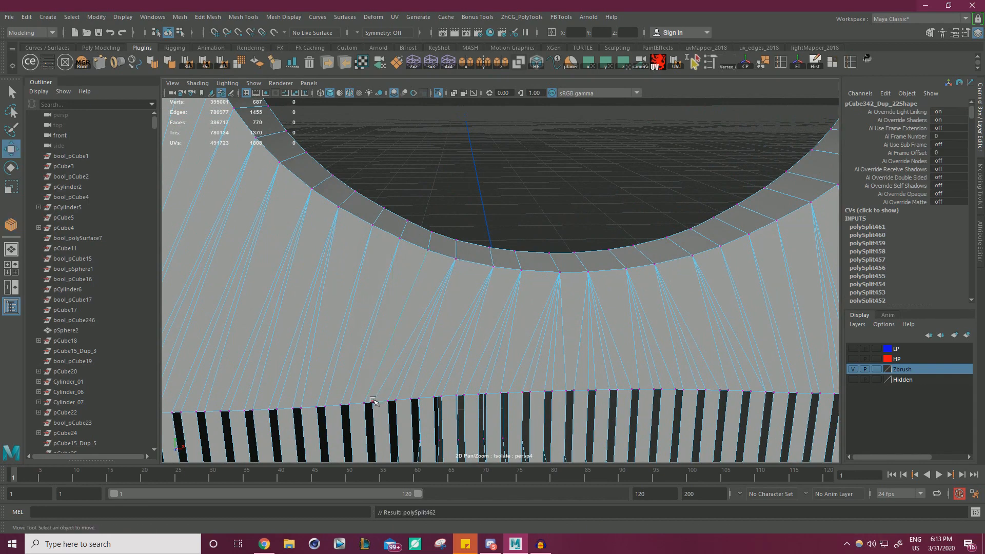
click(373, 400)
shift+click(432, 252)
key(g)
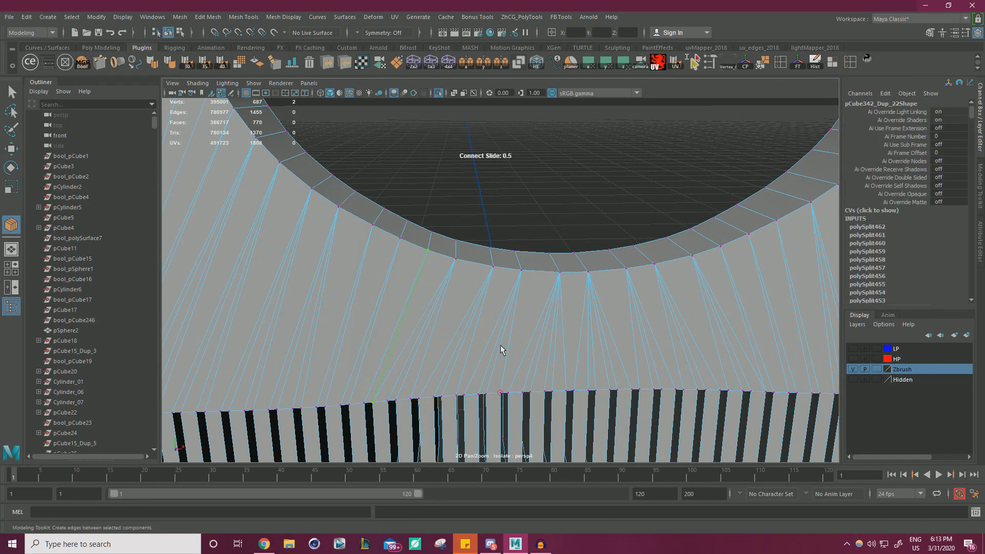
key(w)
Leave vertex editing and select the slotted panel as a whole object
right_drag(444, 273, 488, 180)
click(541, 193)
alt+drag(488, 180, 425, 182)
click(422, 200)
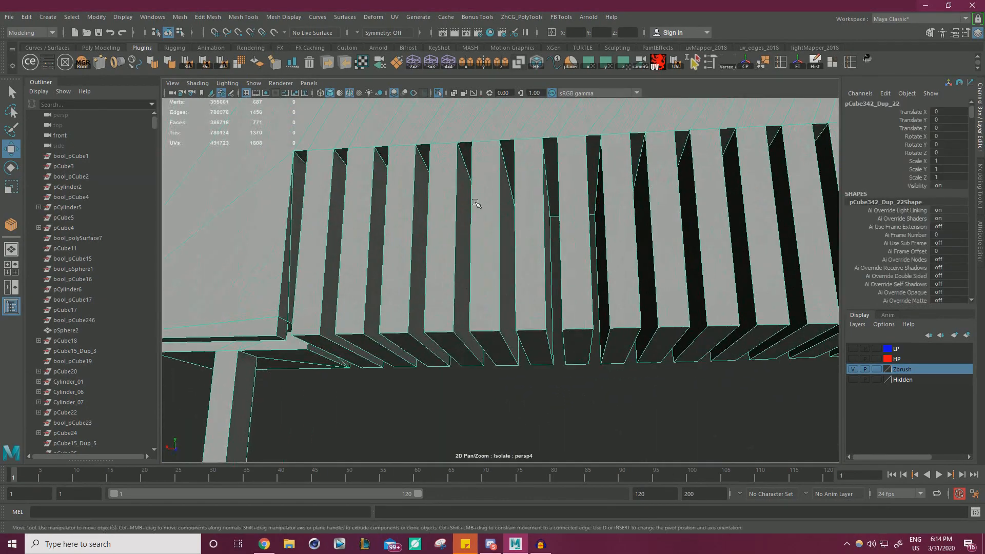
Select all of the slotted panel's vertices and merge coincident ones
right_click(425, 181)
click(425, 184)
click(474, 142)
drag(477, 124, 502, 150)
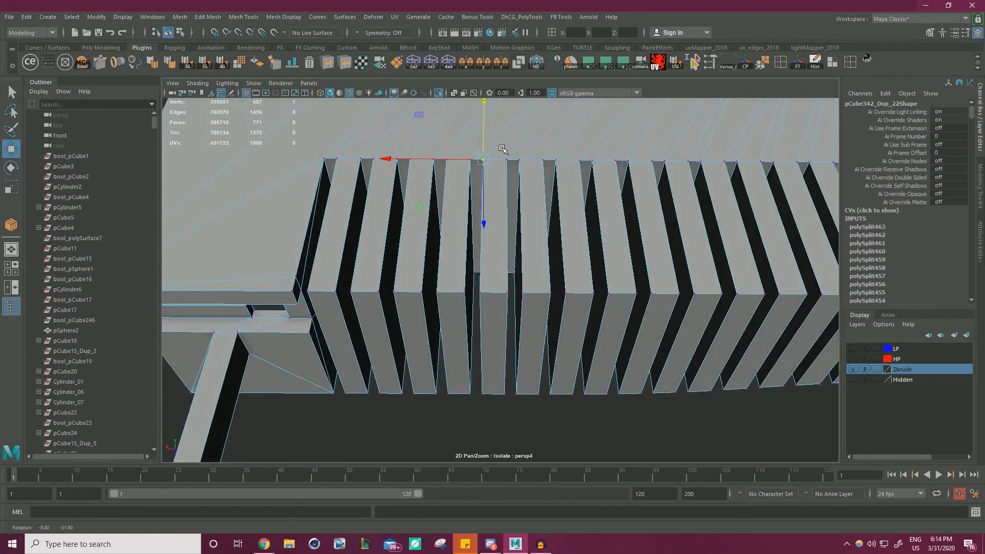
alt+right_drag(502, 150, 556, 196)
alt+drag(557, 196, 497, 178)
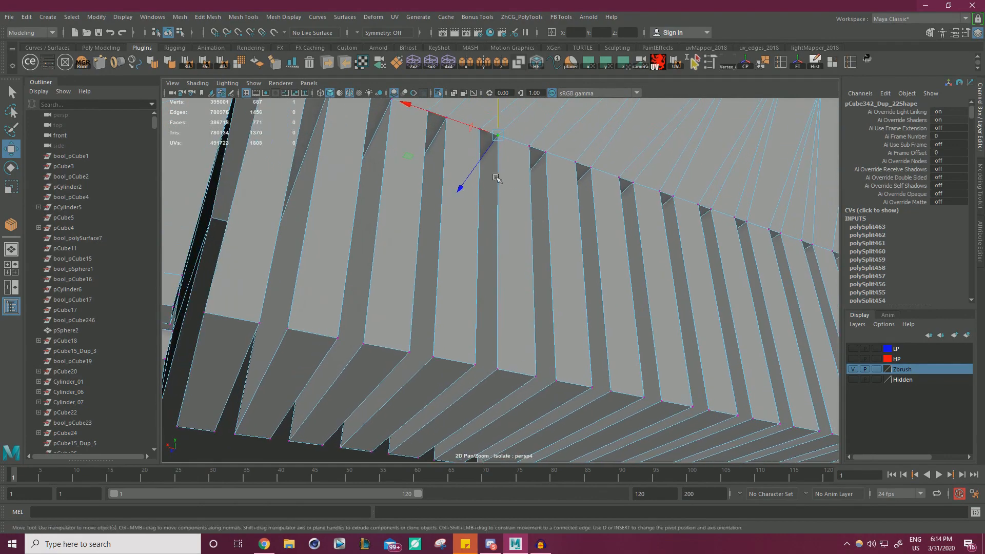
alt+drag(501, 118, 686, 240)
alt+right_drag(686, 240, 200, 231)
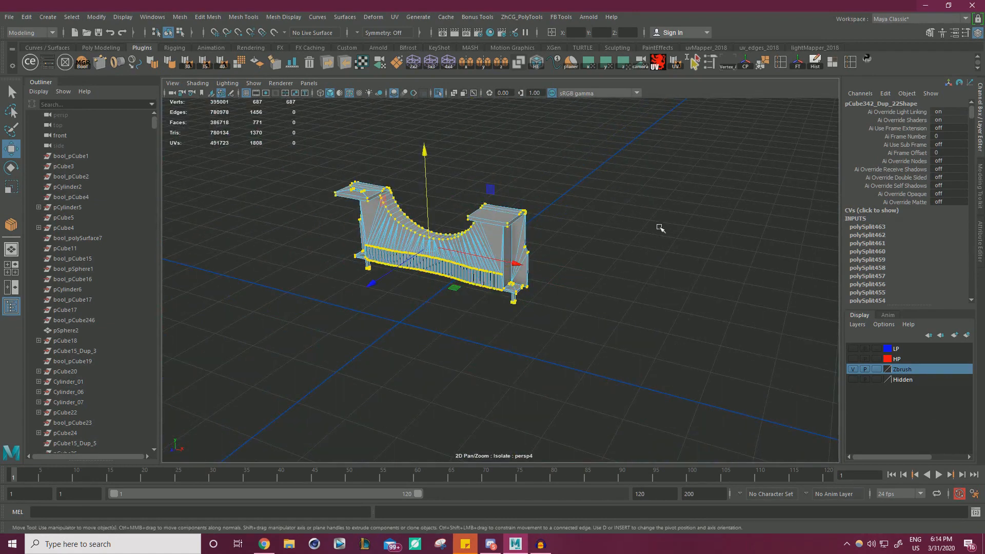
shift+right_drag(660, 228, 686, 169)
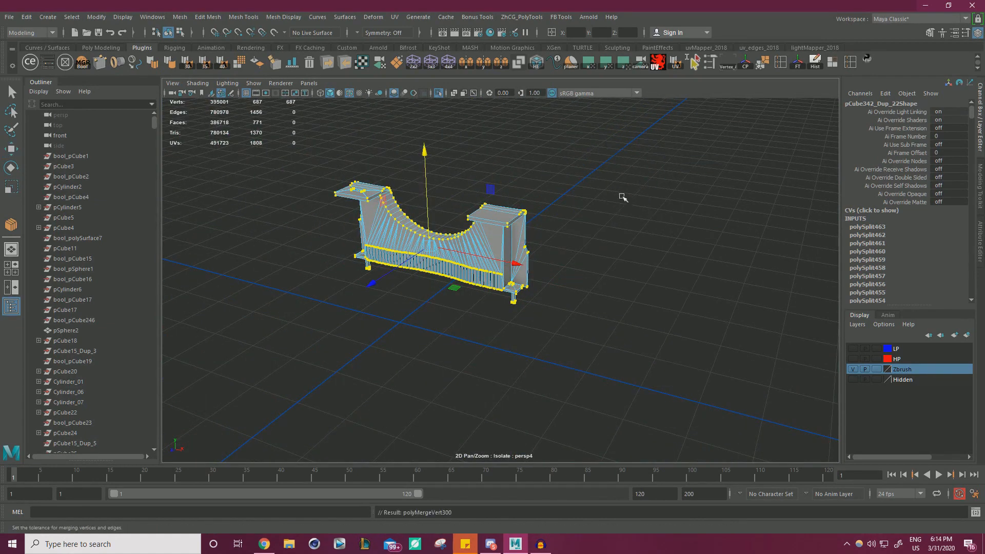
Return the merged panel to object mode and turn off isolation to show the whole typewriter
right_drag(505, 227, 554, 193)
click(578, 211)
alt+drag(554, 193, 477, 185)
alt+right_drag(477, 185, 524, 204)
alt+middle_drag(524, 204, 410, 198)
alt+drag(410, 197, 578, 291)
alt+right_drag(577, 292, 608, 345)
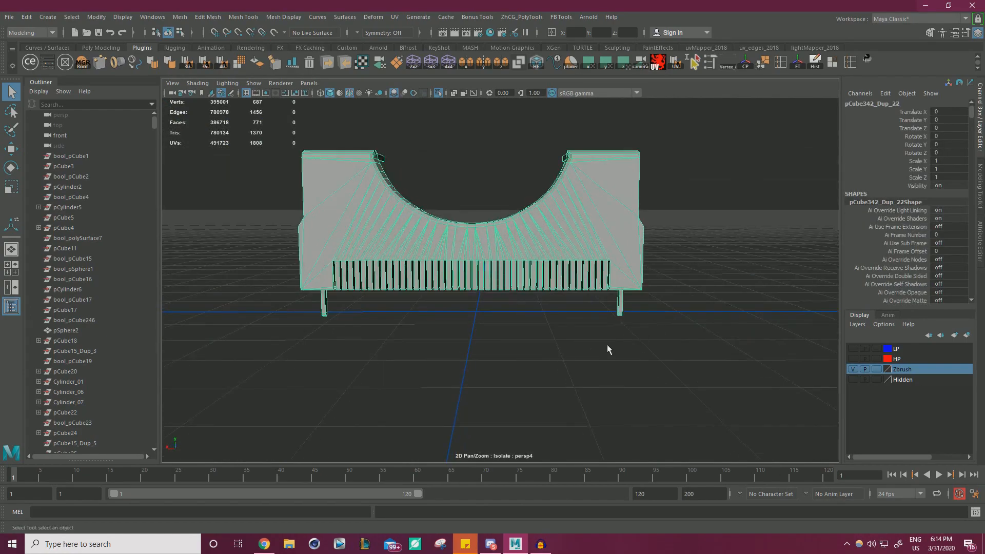
click(608, 344)
drag(524, 341, 409, 119)
click(440, 94)
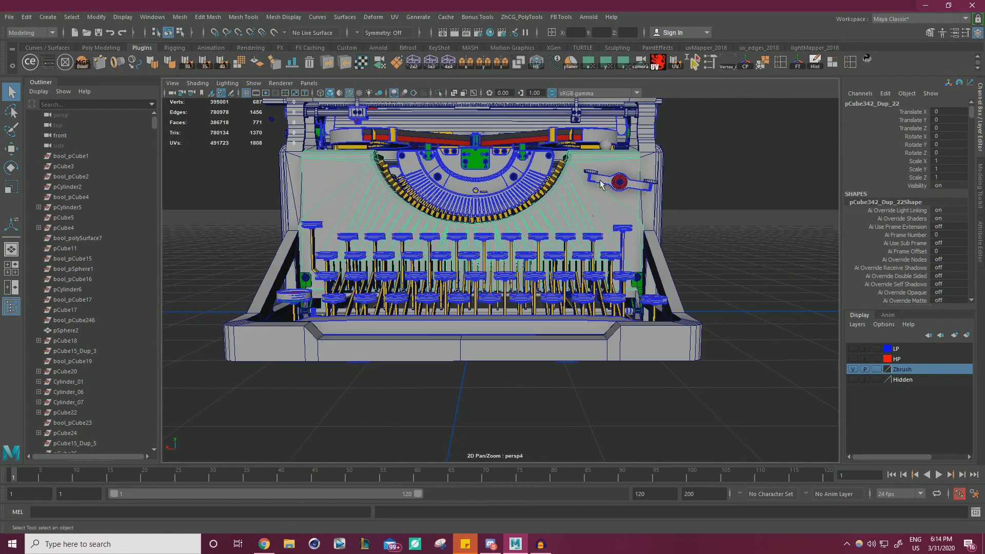
Add the selected front panel to the LP display layer
alt+drag(605, 183, 673, 213)
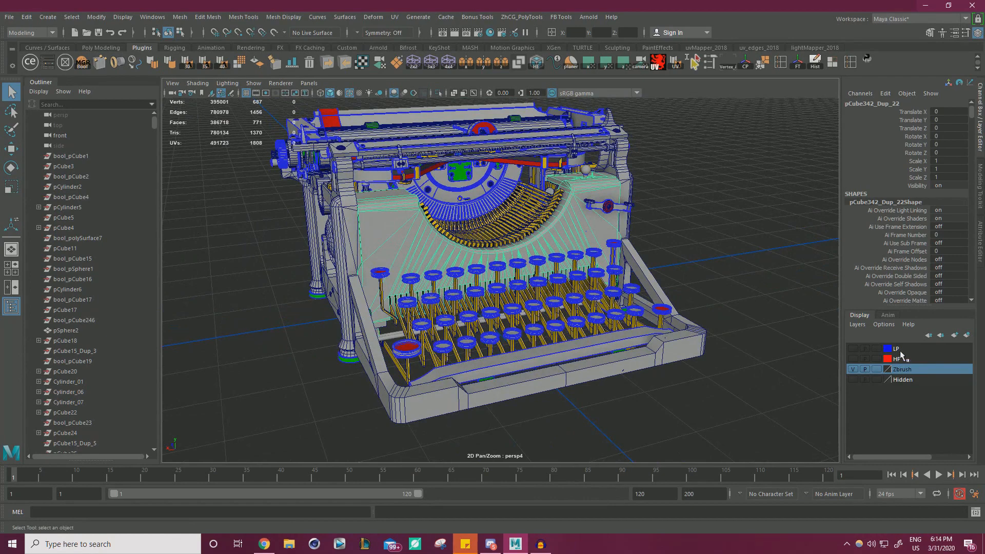
click(901, 353)
right_click(902, 352)
click(906, 374)
Select the ball-topped knob pSphere2 on the typewriter and display its full edge wireframe
alt+right_drag(654, 233, 627, 220)
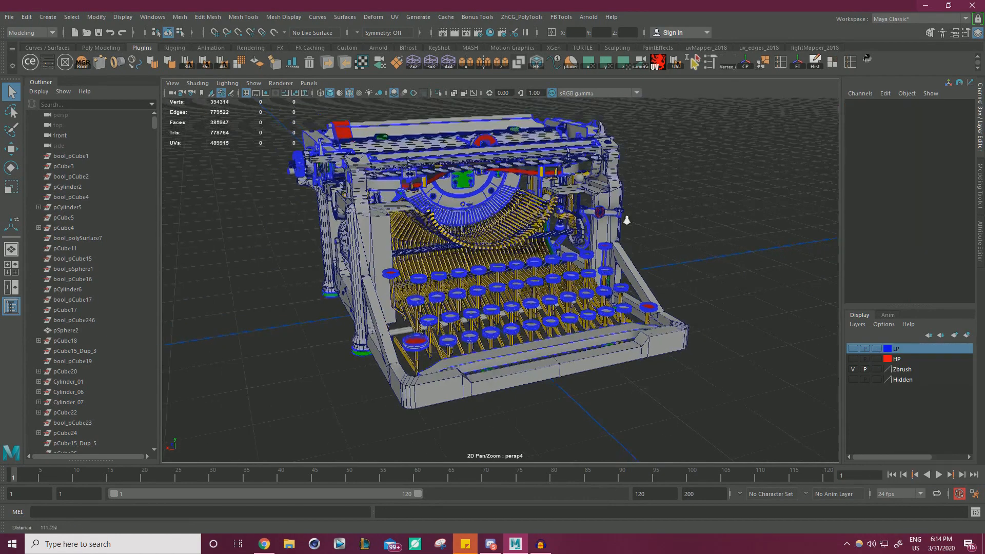
alt+drag(627, 219, 763, 247)
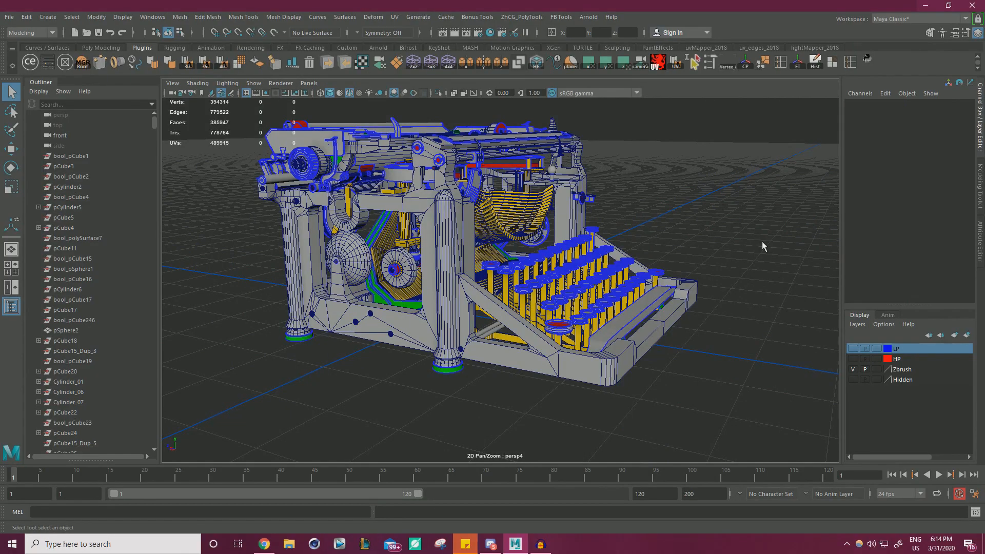
alt+drag(762, 241, 480, 300)
alt+right_drag(480, 300, 698, 308)
scroll(522, 298, up, 3)
click(524, 222)
key(w)
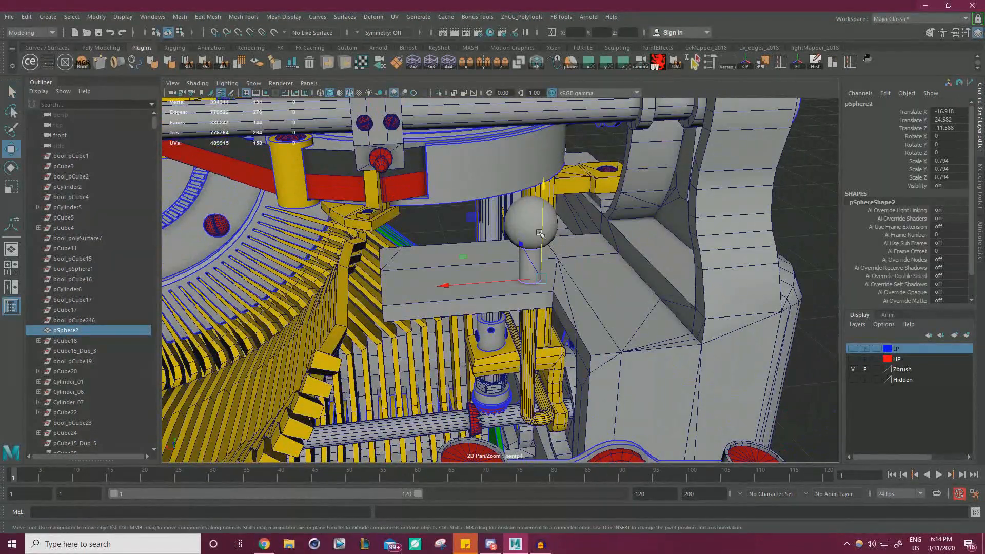
key(f)
alt+right_drag(621, 256, 497, 251)
alt+drag(497, 251, 519, 237)
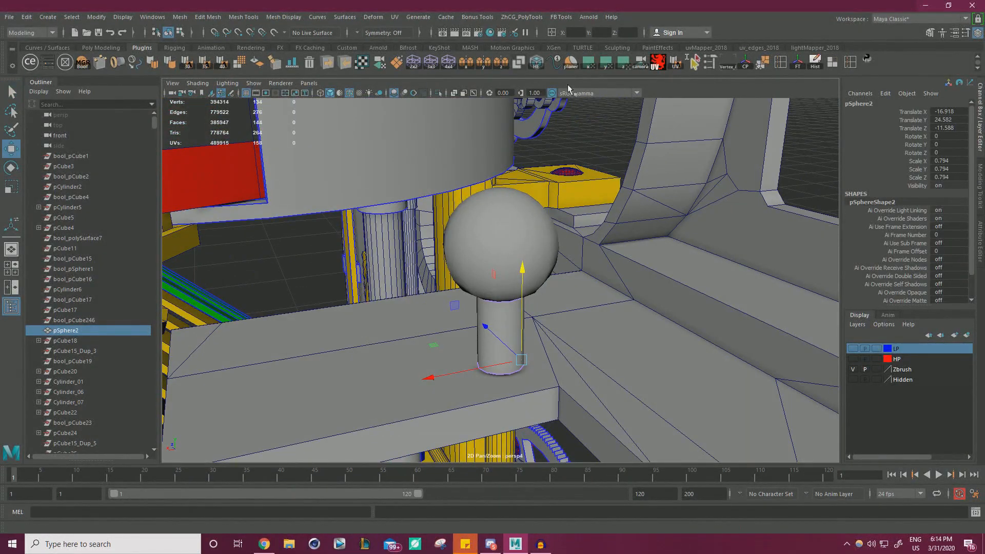
click(536, 64)
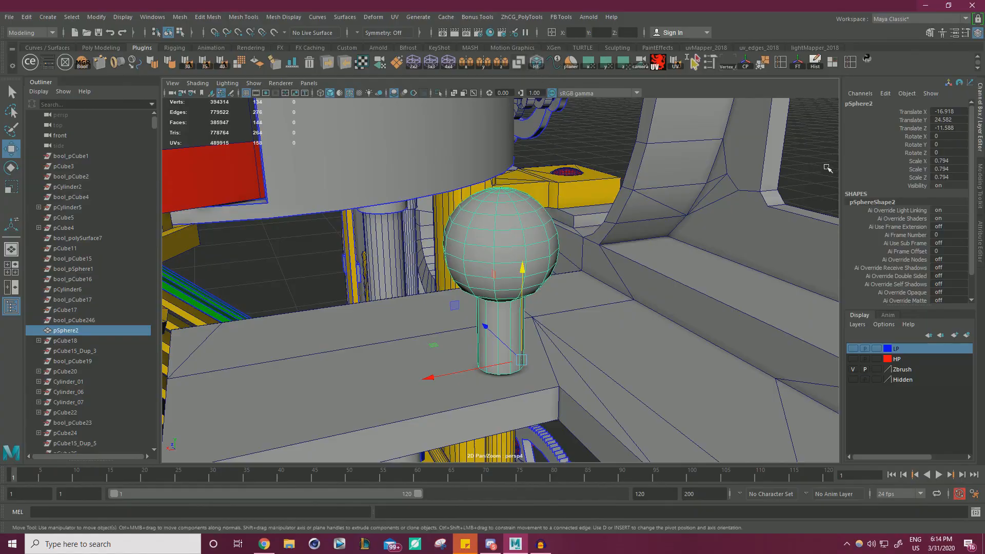
Isolate the ball-topped knob to examine its edge layout, and bring the rest of the typewriter back
alt+drag(515, 267, 407, 129)
click(439, 94)
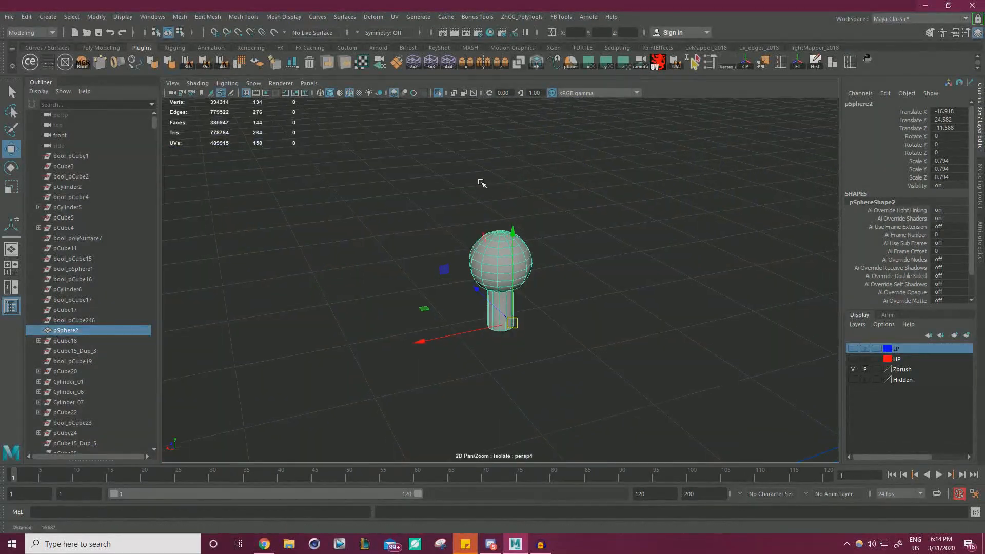
alt+drag(481, 182, 547, 273)
alt+right_drag(546, 272, 450, 280)
alt+drag(451, 280, 567, 267)
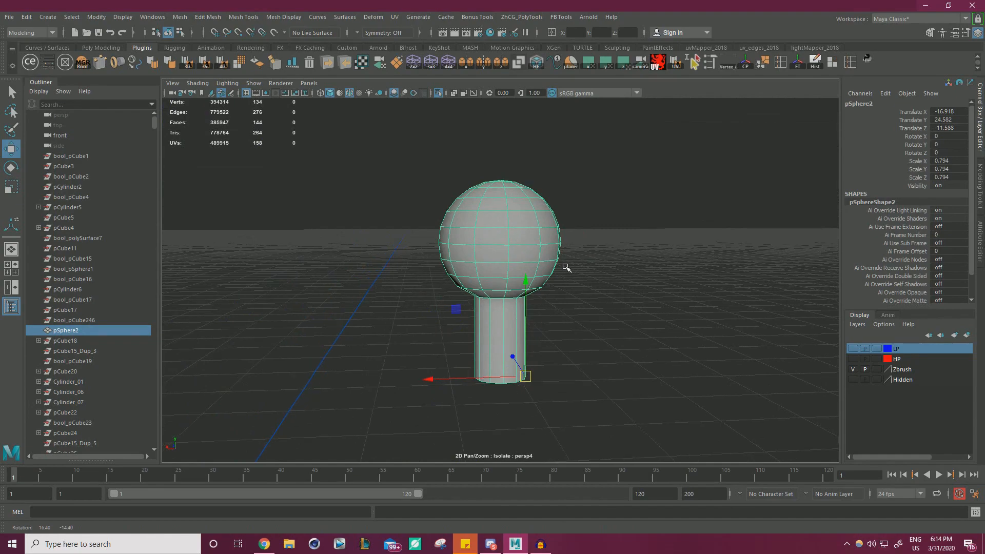
alt+right_drag(562, 267, 292, 273)
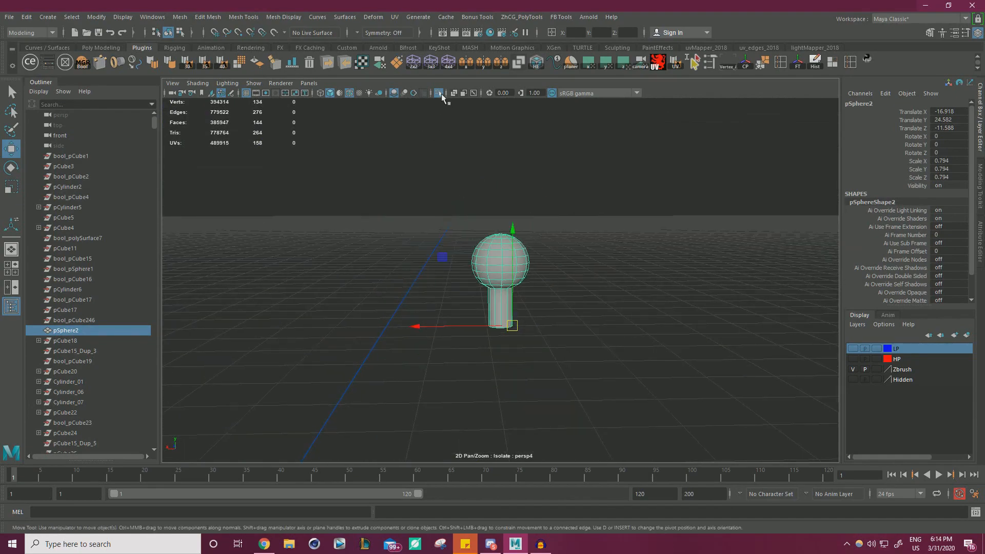
click(441, 94)
Examine the remaining typewriter meshes around the keyboard, side frame and front foot for parts needing cleanup
alt+right_drag(514, 226, 333, 236)
alt+middle_drag(334, 236, 506, 220)
alt+drag(505, 221, 272, 261)
alt+right_drag(272, 262, 478, 280)
alt+drag(477, 280, 372, 275)
click(411, 156)
alt+drag(390, 195, 441, 225)
alt+right_drag(441, 226, 410, 228)
alt+drag(411, 228, 477, 236)
alt+right_drag(477, 236, 500, 241)
alt+middle_drag(500, 328, 411, 221)
alt+drag(411, 221, 431, 197)
alt+right_drag(431, 198, 521, 219)
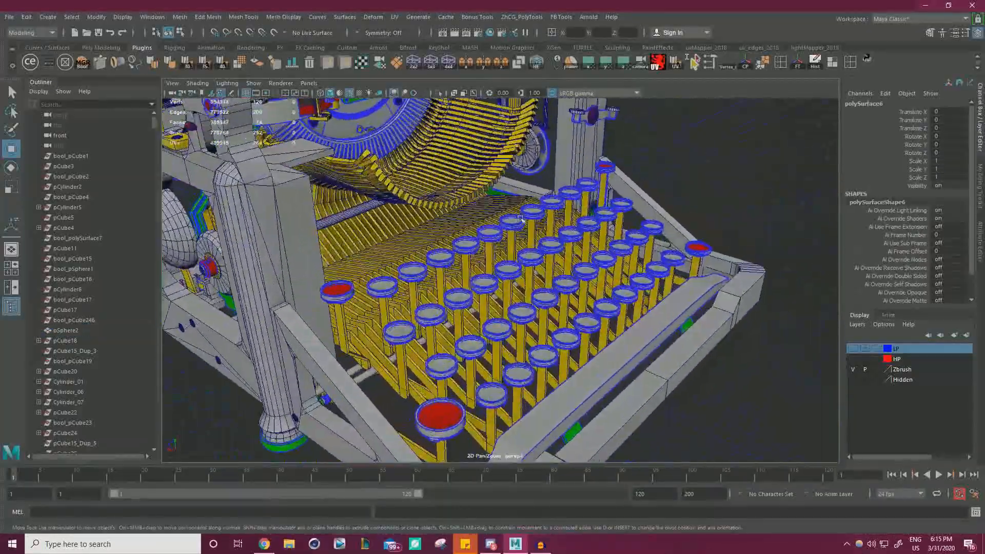
alt+drag(521, 219, 426, 281)
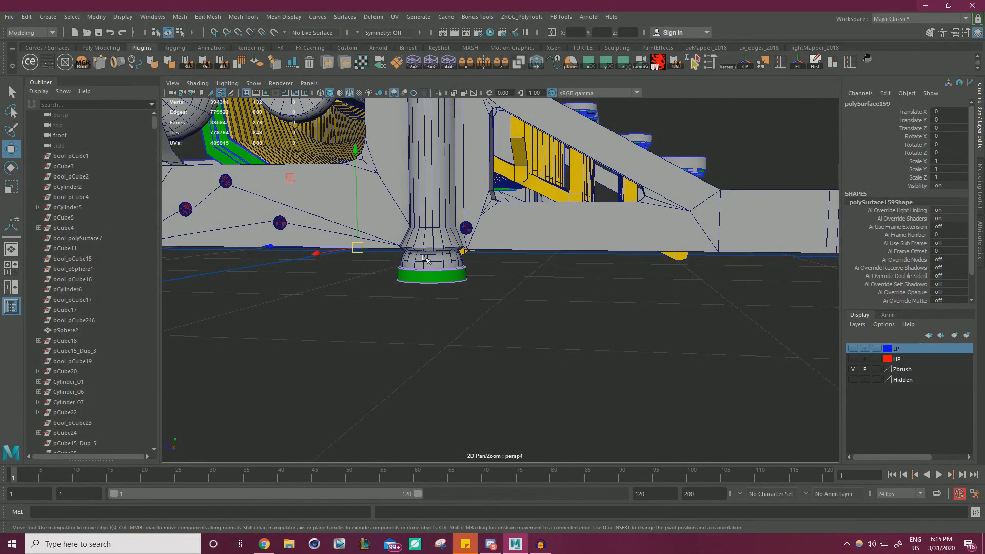
alt+right_drag(419, 244, 497, 263)
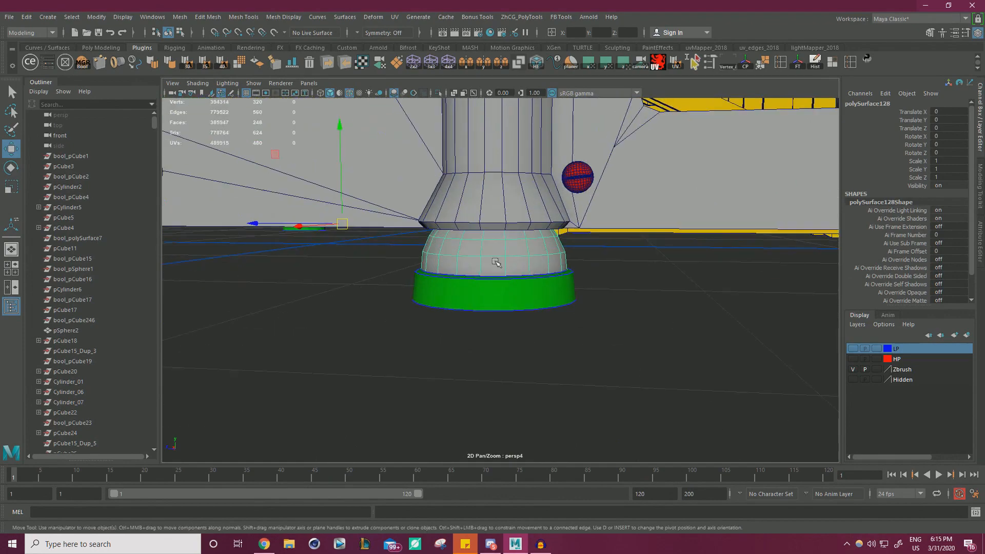
Select the green rings under the typewriter's feet and display their full edge wireframe
click(532, 308)
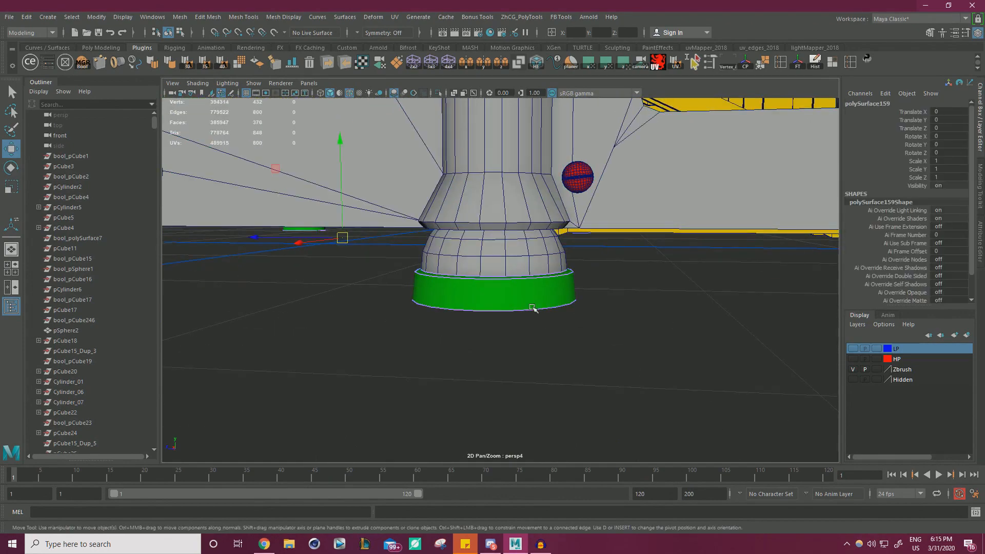
alt+right_drag(725, 288, 544, 285)
alt+drag(544, 285, 525, 251)
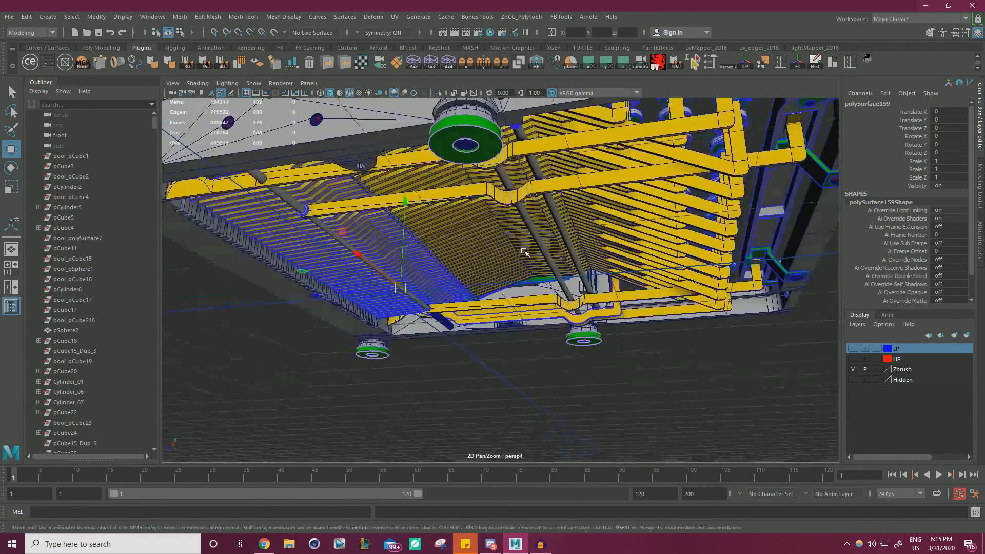
alt+middle_drag(524, 251, 518, 307)
alt+drag(518, 308, 442, 292)
alt+right_drag(441, 292, 347, 278)
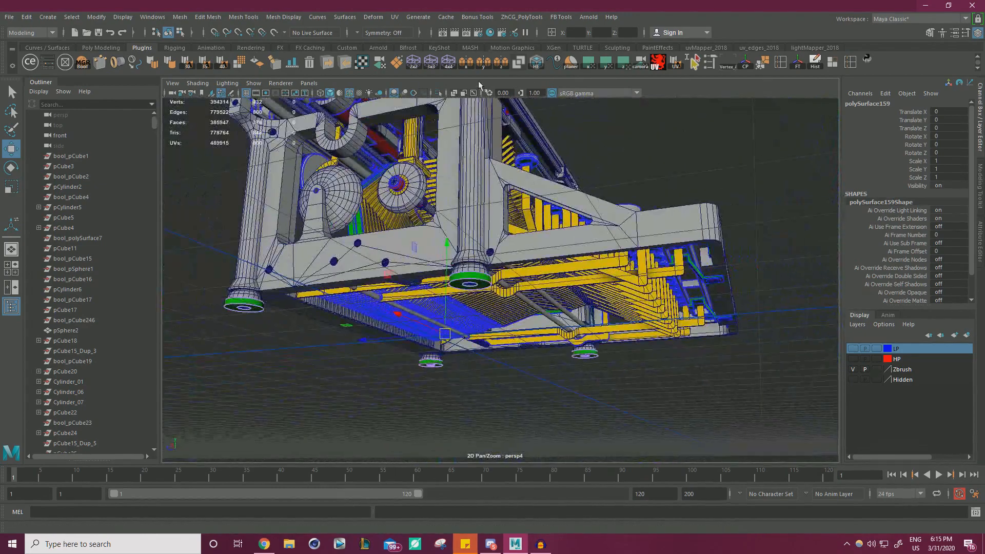
click(537, 67)
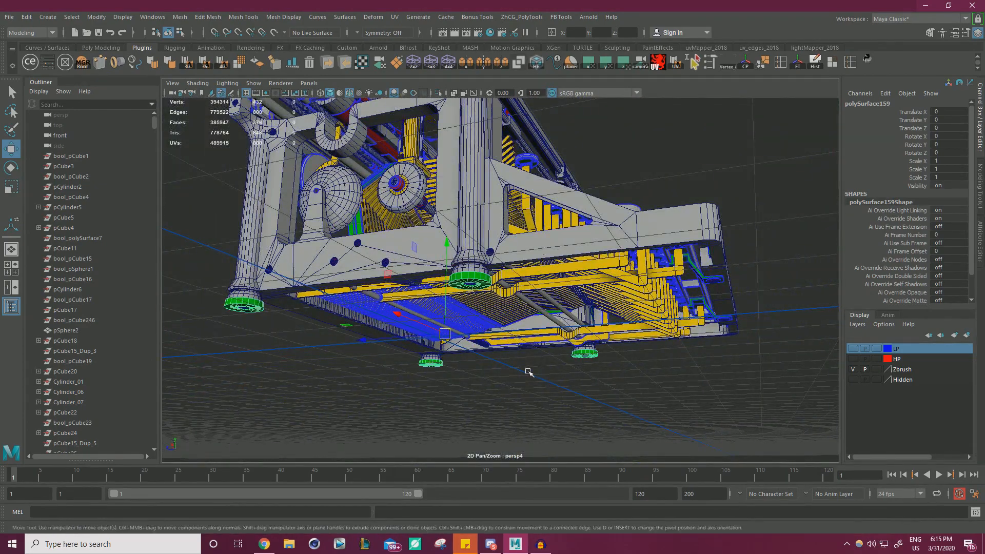
Isolate the green foot rings to examine their edge layout, and bring the rest of the typewriter back
click(541, 396)
scroll(470, 318, up, 7)
click(385, 276)
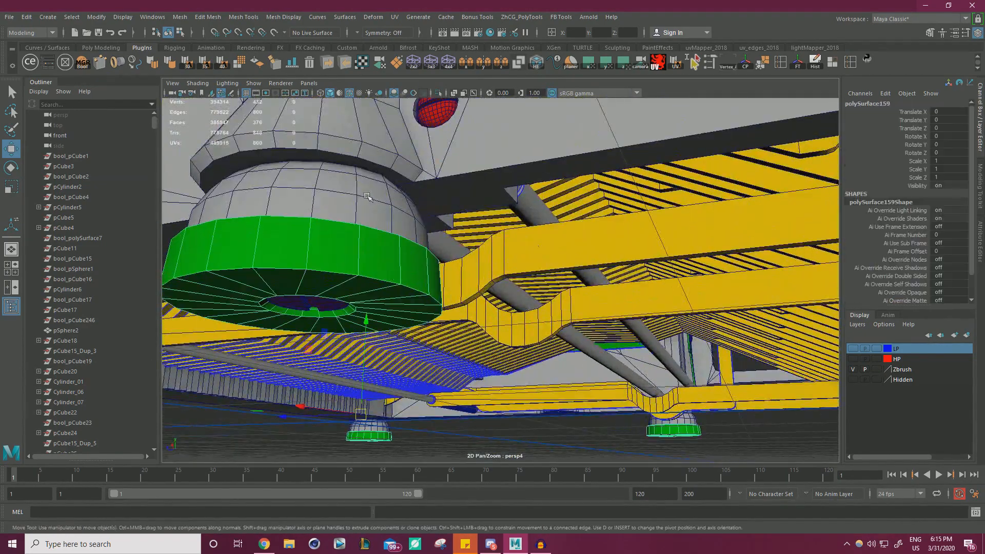
click(440, 94)
scroll(466, 198, down, 5)
alt+drag(466, 198, 510, 193)
click(440, 93)
scroll(573, 213, up, 6)
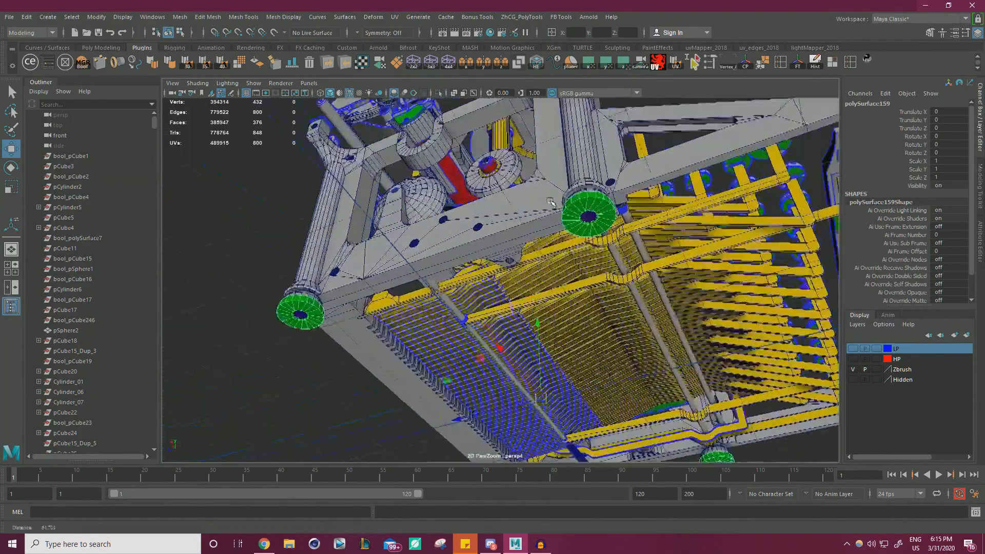
Delete the slotted screw mesh Screw_F_012 seated in the holes under the feet
scroll(574, 213, up, 3)
alt+middle_drag(465, 123, 482, 259)
click(492, 227)
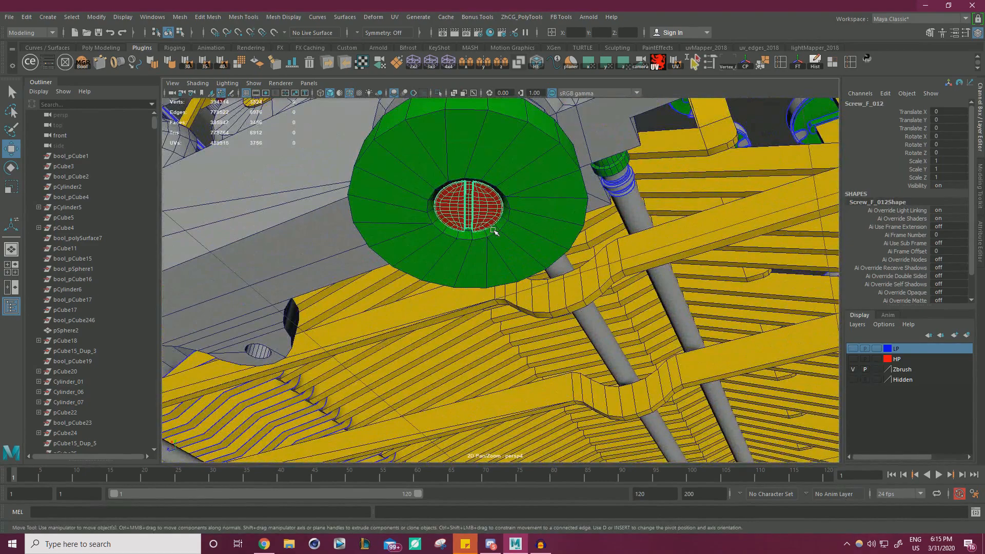
key(Delete)
Select the green foot rings and isolate them, with one ring framed up close
scroll(491, 215, down, 4)
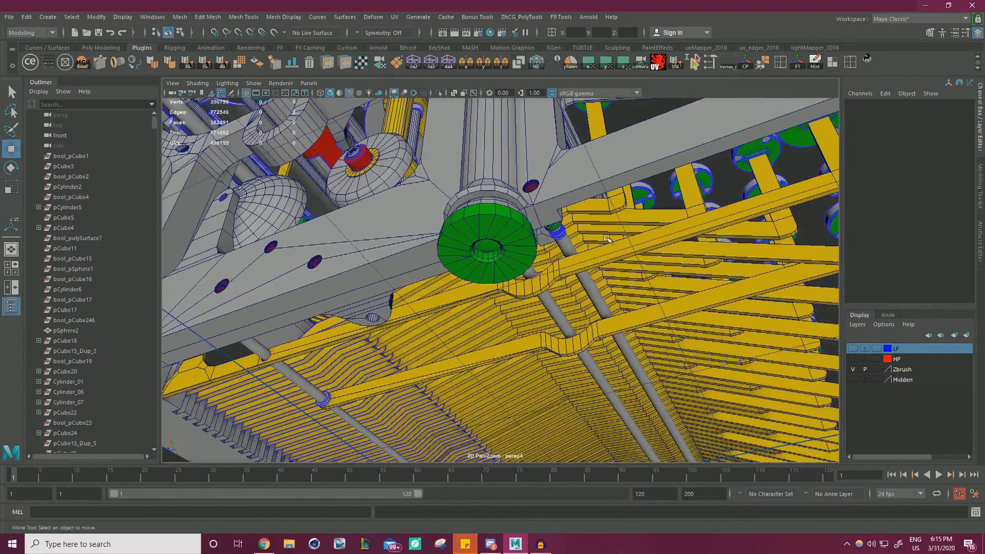
scroll(607, 238, down, 5)
alt+drag(607, 239, 498, 328)
alt+middle_drag(498, 328, 489, 234)
scroll(488, 234, up, 6)
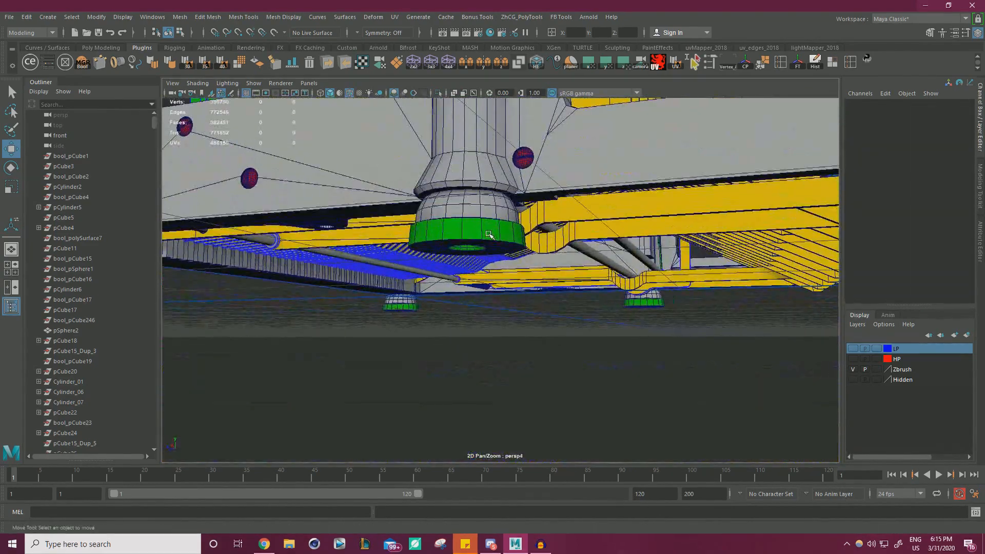
click(489, 234)
click(439, 91)
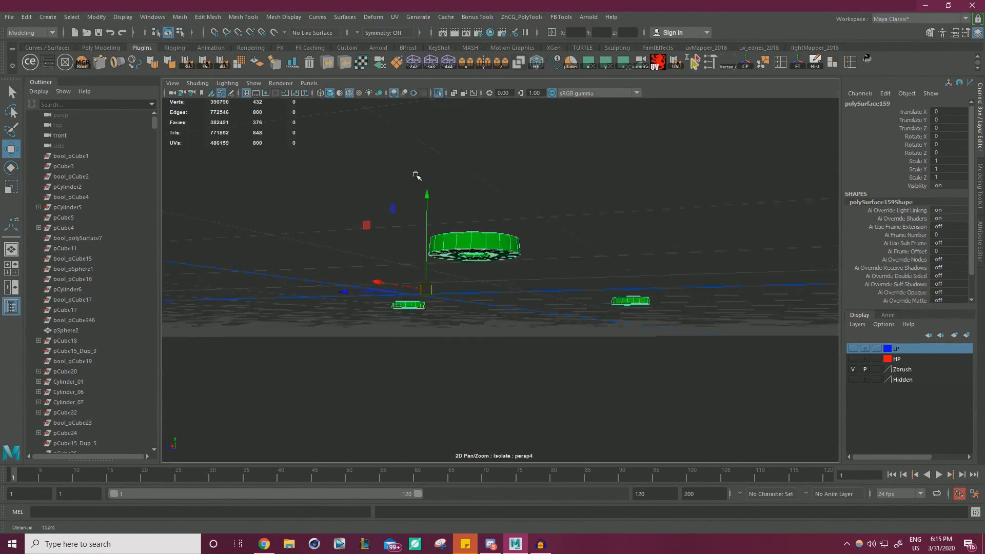
alt+drag(418, 176, 794, 245)
alt+right_drag(634, 241, 669, 245)
alt+drag(669, 245, 687, 241)
alt+drag(675, 202, 690, 220)
alt+middle_drag(690, 220, 636, 179)
alt+right_drag(637, 180, 689, 264)
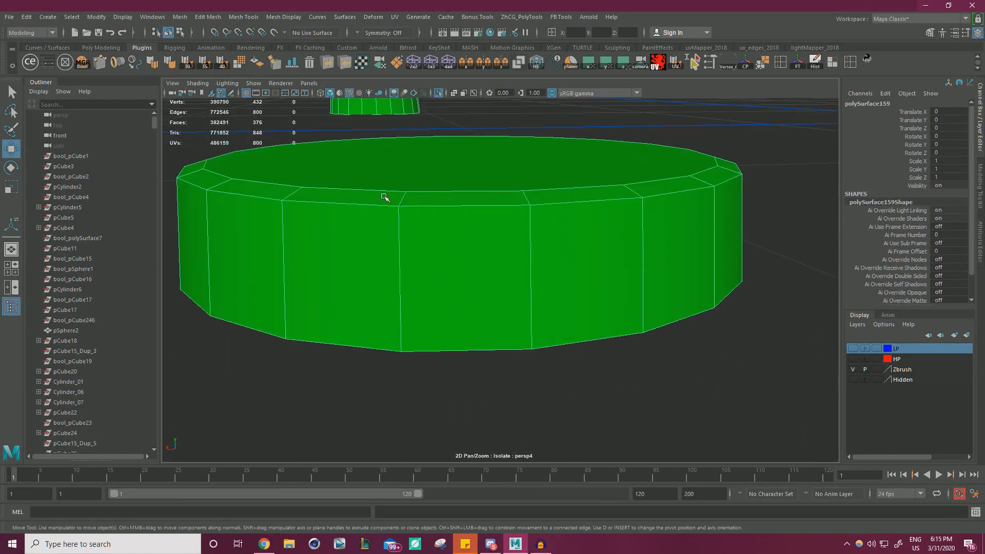
Select the narrow rim faces around one foot ring's top and delete their inner edge loop
right_drag(316, 187, 347, 206)
click(340, 169)
alt+drag(347, 206, 355, 242)
alt+right_drag(380, 180, 411, 308)
alt+middle_drag(411, 308, 398, 203)
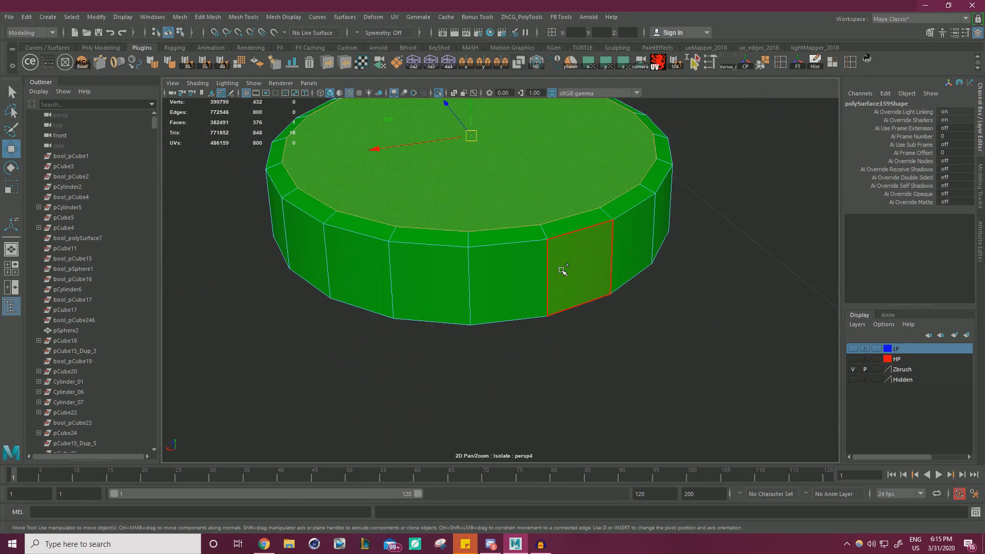
key(shift+period)
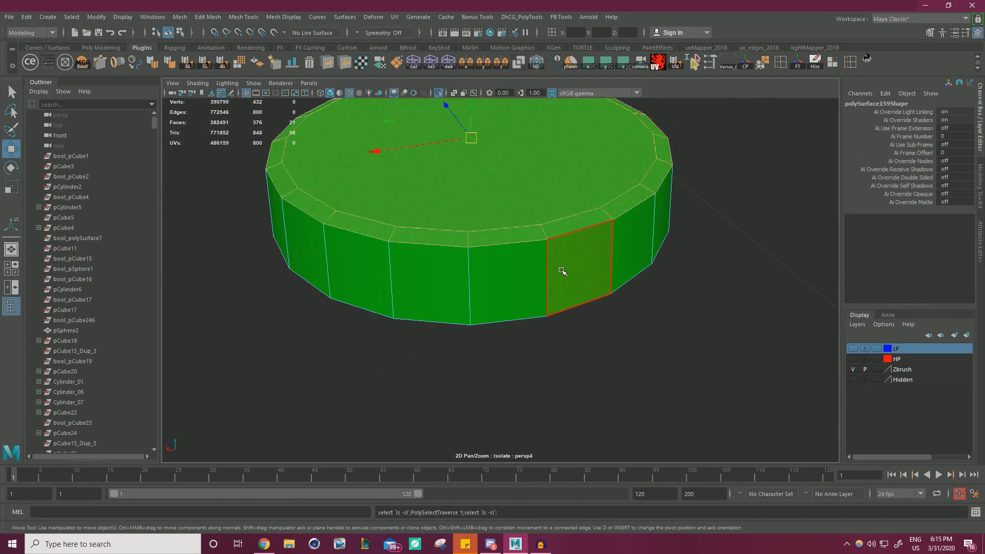
ctrl+click(518, 195)
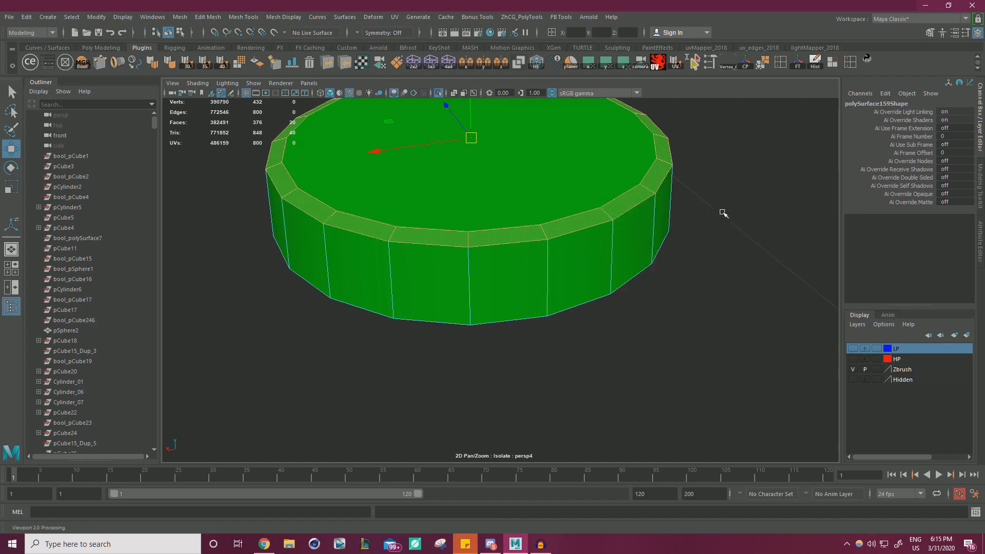
ctrl+right_click(735, 218)
ctrl+right_drag(736, 221, 804, 173)
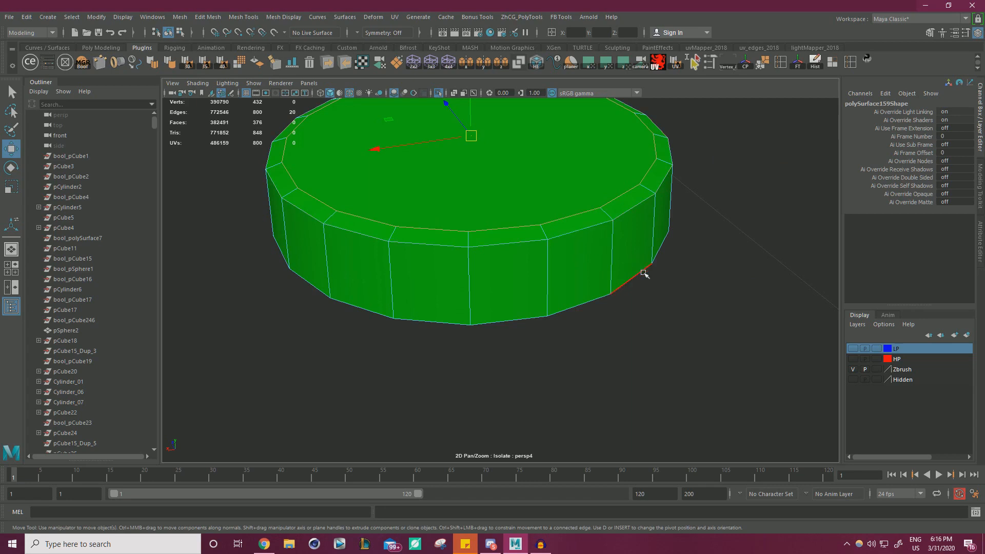
key(Delete)
Select all faces of the edited foot ring, bring the rest of the typewriter back and compare the feet along the side frame
alt+right_drag(657, 264, 529, 267)
alt+drag(529, 267, 528, 229)
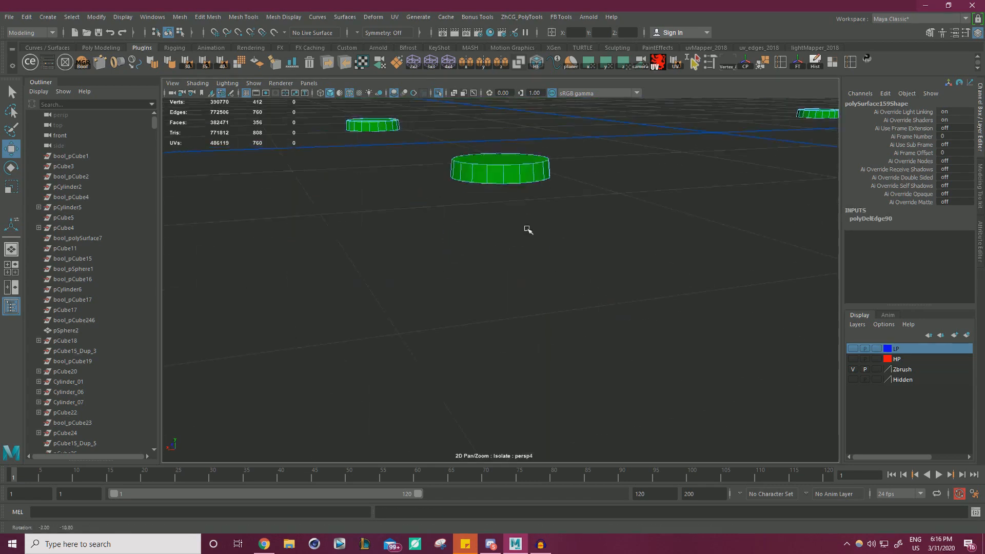
alt+middle_drag(528, 229, 537, 294)
alt+right_drag(537, 294, 611, 294)
ctrl+right_drag(537, 253, 528, 234)
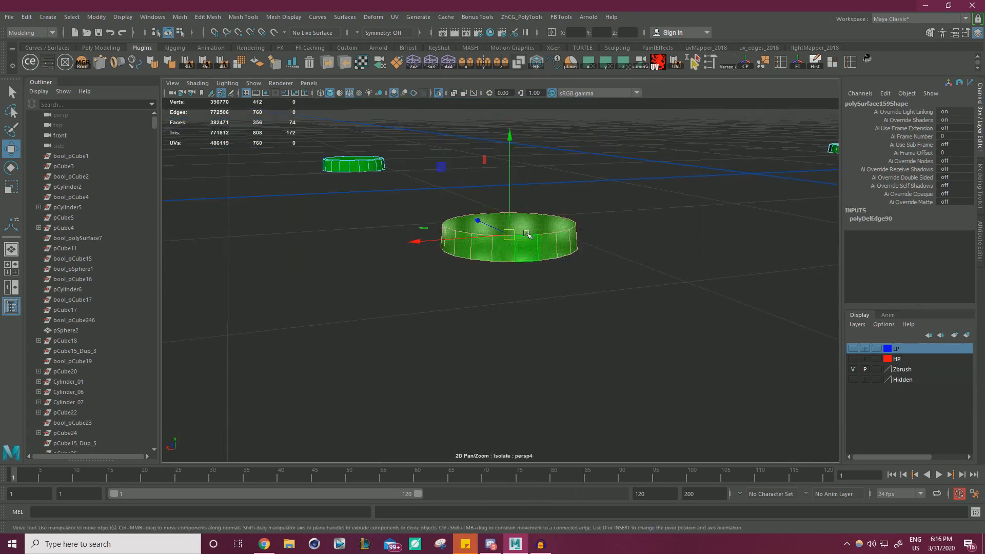
click(440, 94)
alt+drag(544, 175, 598, 196)
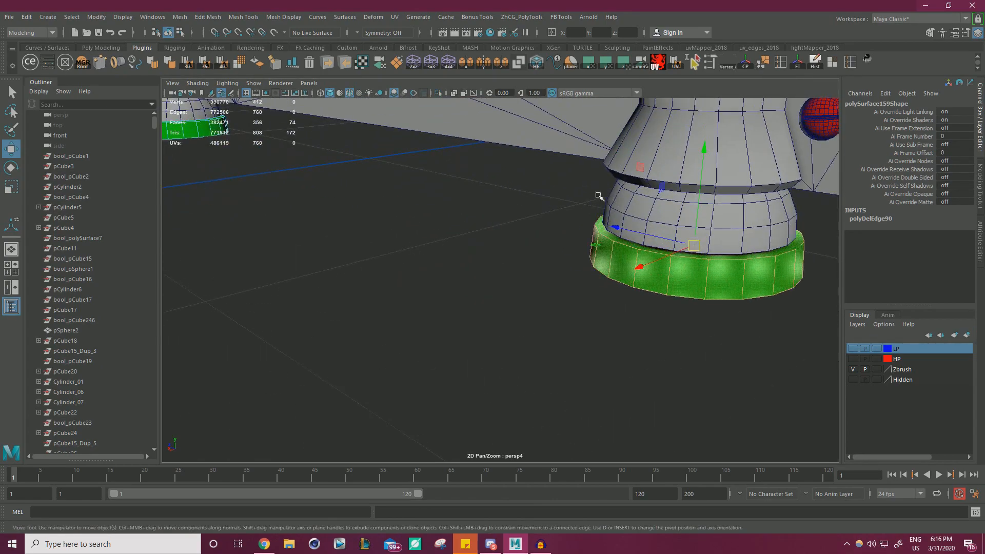
alt+middle_drag(599, 195, 541, 221)
alt+right_drag(541, 220, 365, 221)
alt+middle_drag(364, 222, 655, 294)
alt+middle_drag(365, 239, 467, 310)
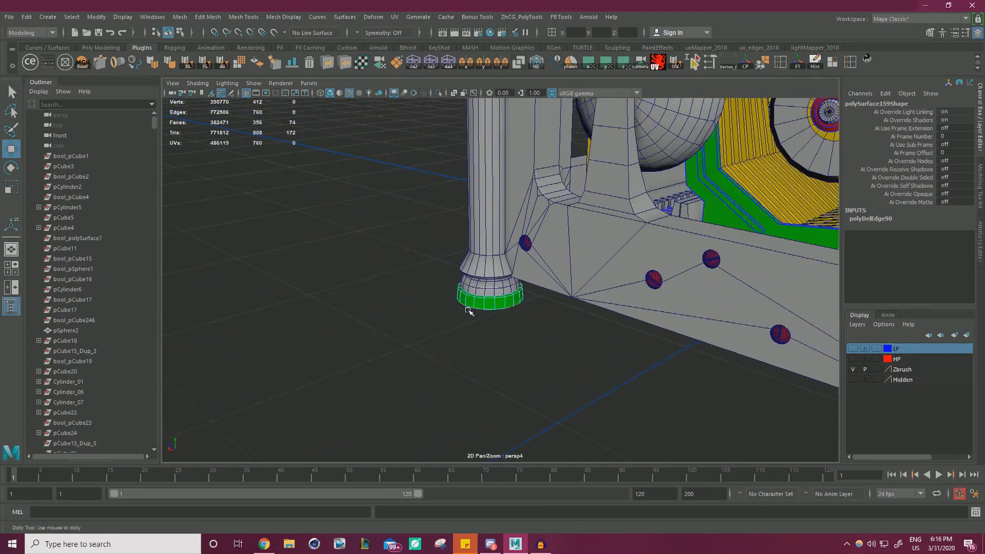
alt+right_drag(467, 310, 347, 294)
alt+middle_drag(570, 328, 354, 256)
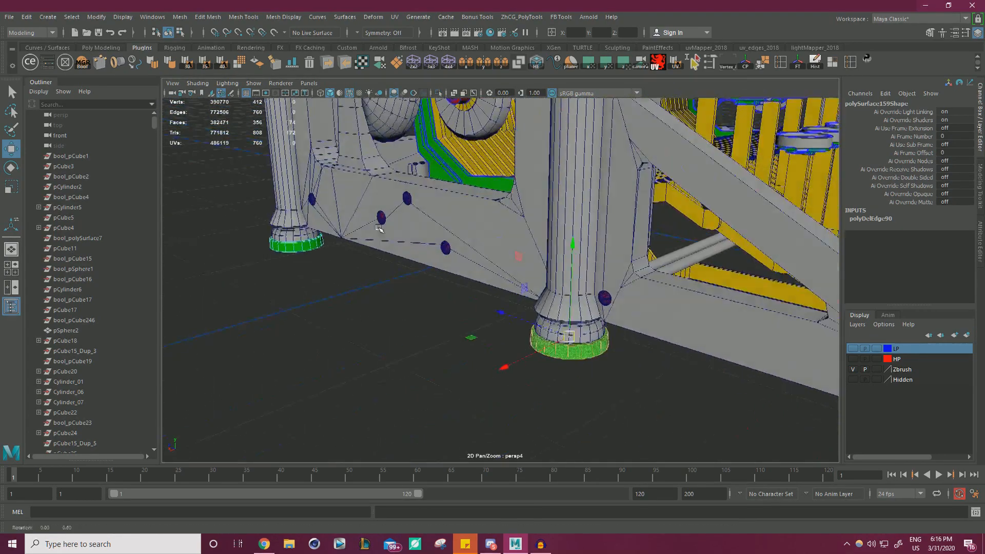
Snap the foot ring's top face vertically to the lower edge of the grey dome, and show the HP layer
alt+drag(354, 257, 410, 220)
alt+right_drag(410, 221, 560, 303)
mouse_move(560, 303)
alt+mouse_down()
mouse_move(550, 284)
mouse_move(583, 290)
mouse_move(569, 287)
alt+mouse_up()
alt+right_drag(570, 287, 659, 285)
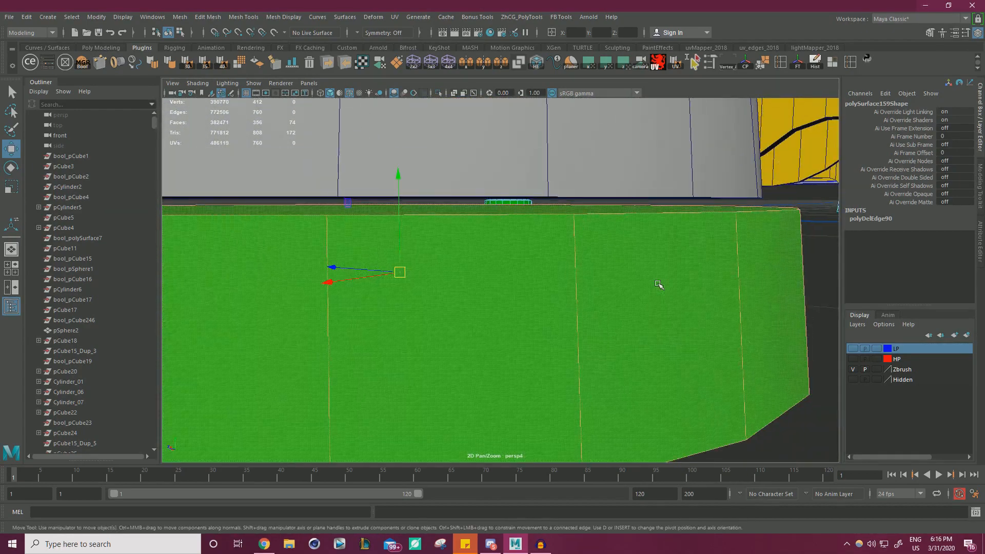
click(530, 210)
key(v)
drag(399, 172, 550, 197)
alt+right_drag(591, 225, 550, 256)
alt+drag(549, 257, 572, 272)
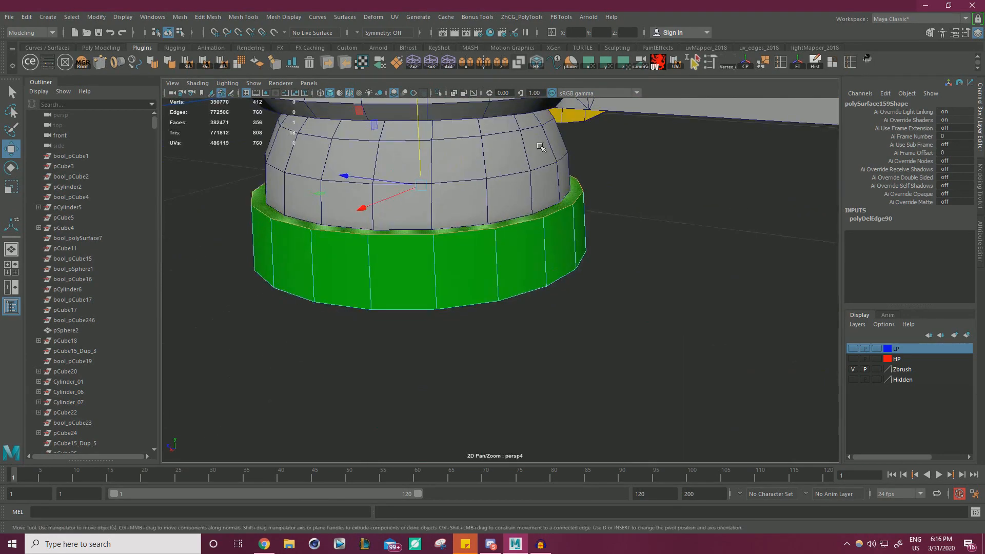
alt+right_drag(572, 246, 631, 229)
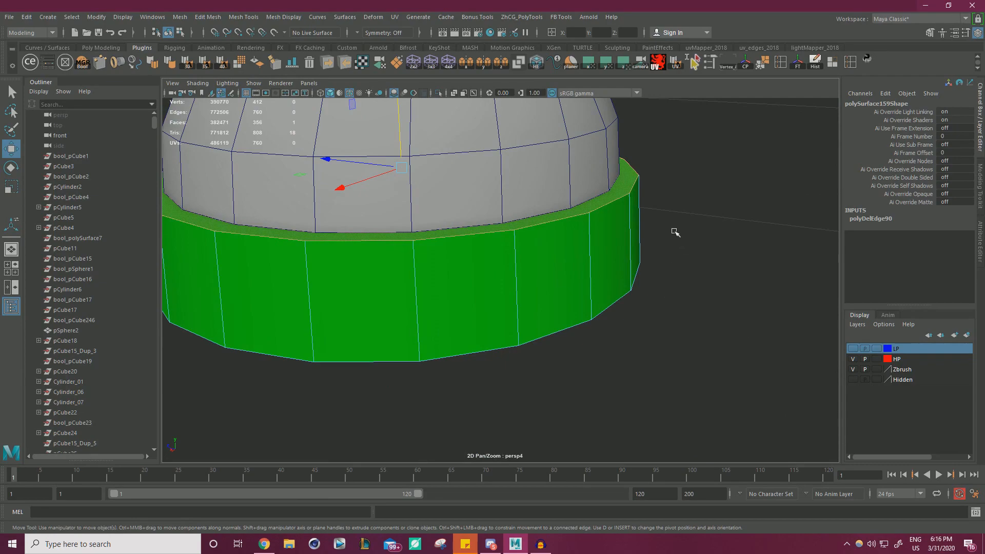
Try to lower the foot ring's top face against the high-poly mesh
alt+right_drag(682, 228, 525, 209)
alt+right_drag(592, 219, 634, 251)
drag(400, 143, 449, 200)
key(ctrl+z)
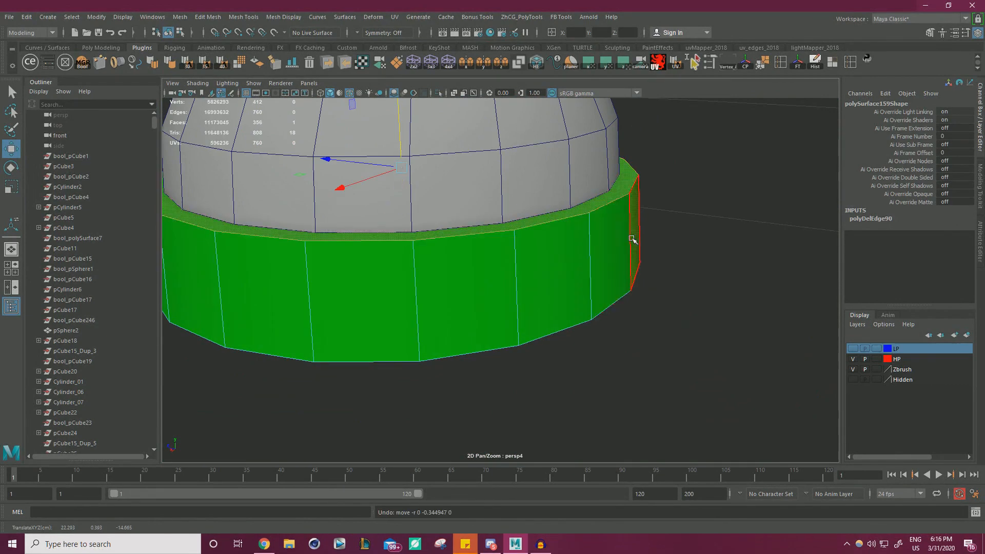
Bevel the foot ring's top face with Fraction 0.2 and one segment
right_drag(685, 228, 686, 245)
key(ctrl+b)
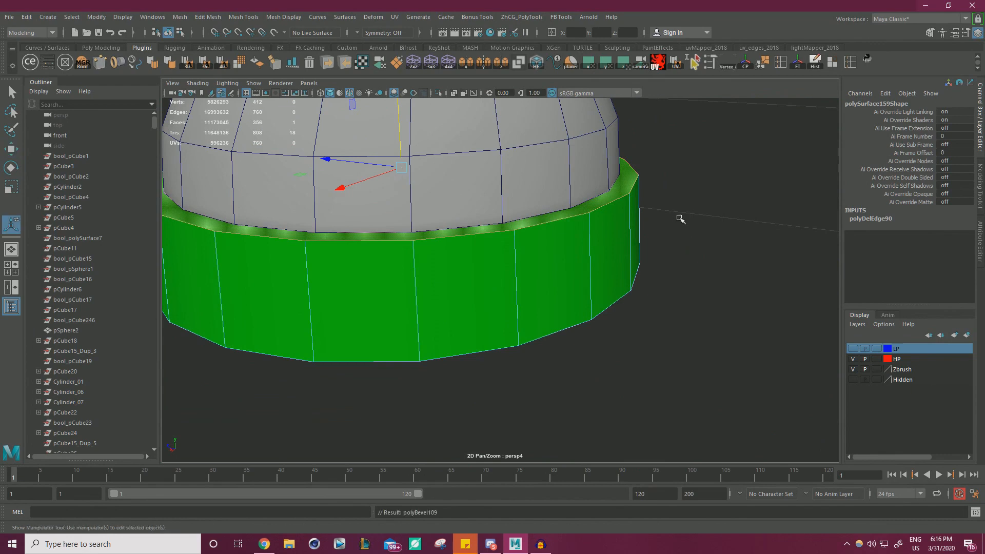
drag(605, 117, 605, 118)
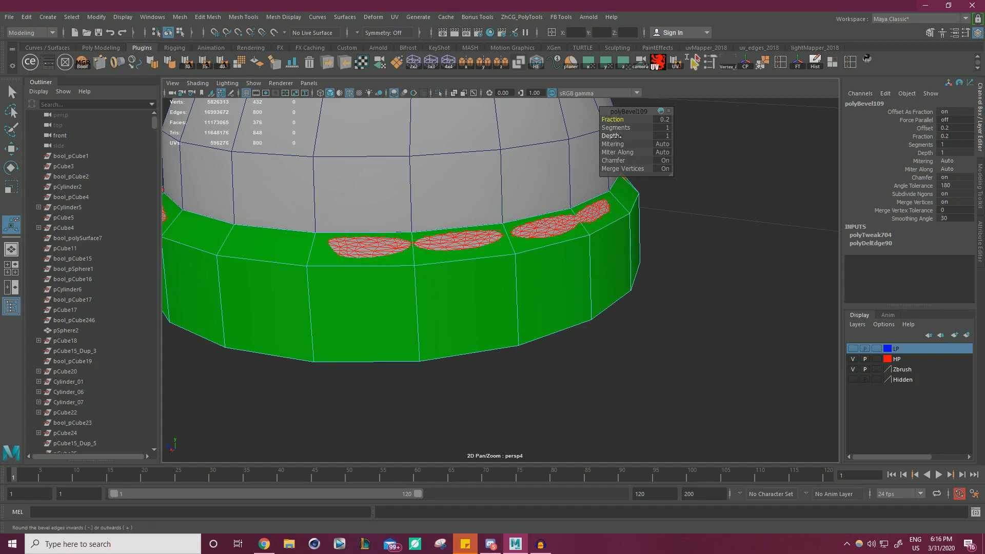
scroll(508, 240, down, 5)
mouse_move(508, 240)
alt+mouse_down()
mouse_move(507, 275)
mouse_move(497, 254)
alt+mouse_up()
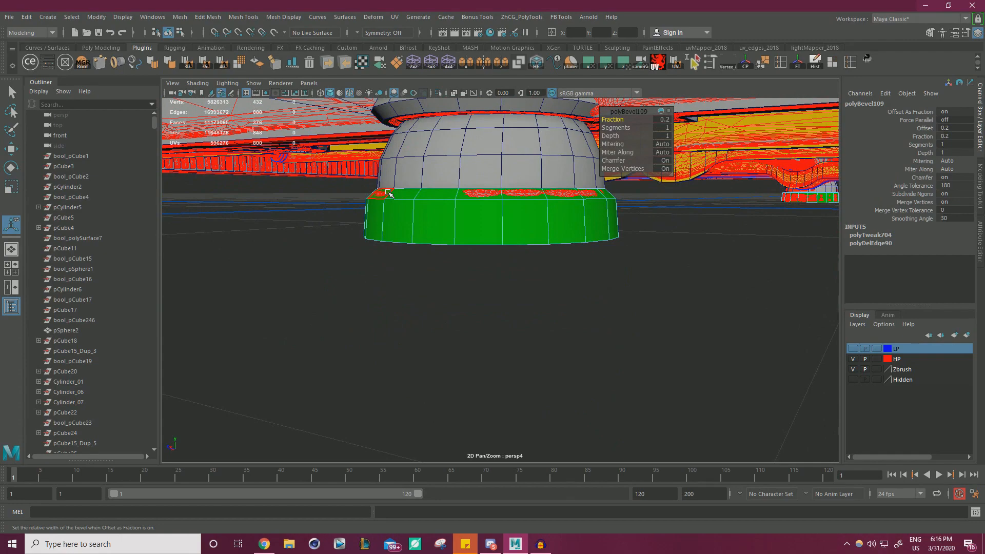
key(w)
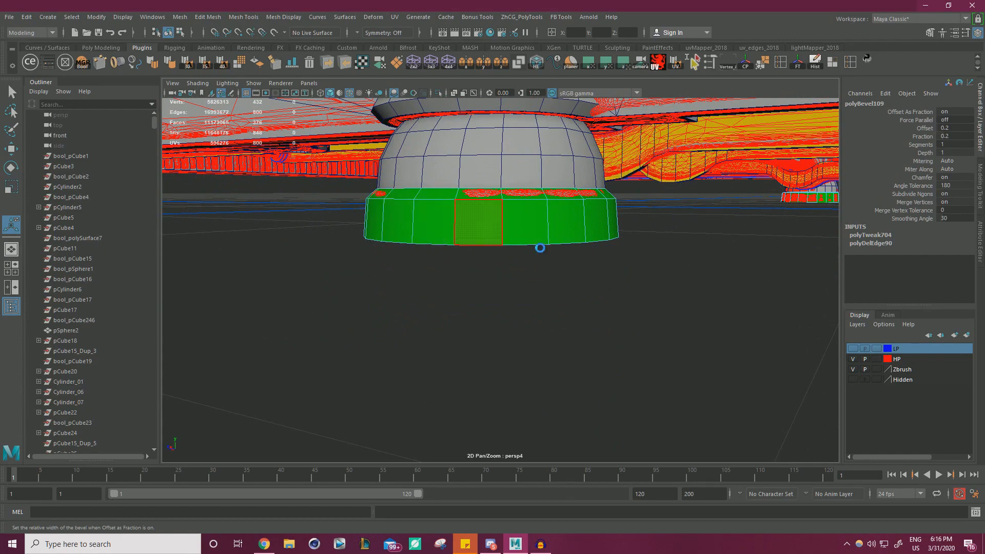
Select the full band of side faces around the foot ring
alt+right_drag(539, 246, 630, 352)
alt+drag(629, 351, 636, 342)
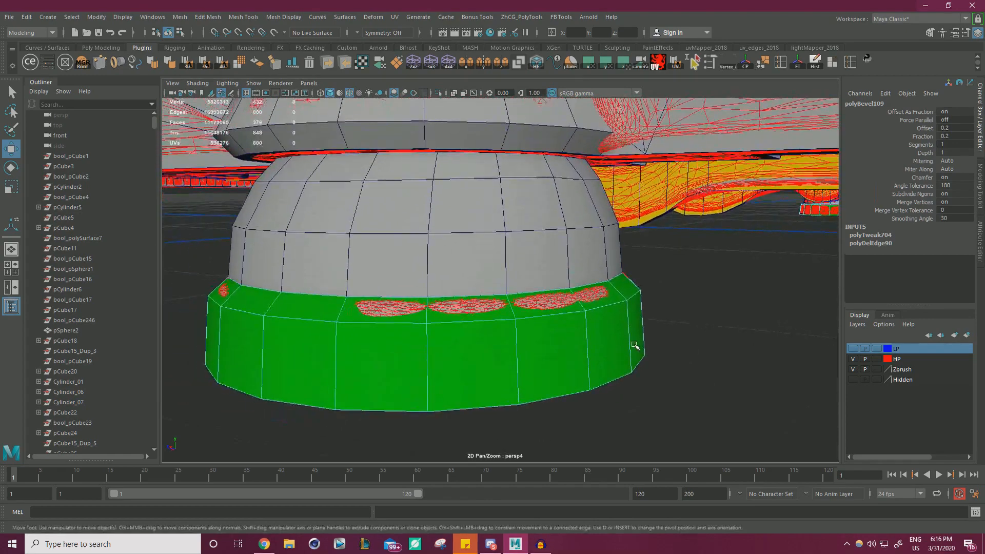
scroll(634, 341, up, 2)
alt+right_drag(570, 303, 473, 319)
alt+drag(473, 319, 429, 210)
click(460, 290)
shift+double_click(497, 297)
Scale the foot ring's bottom edge loop slightly inward, and its upper outer edge loop to about 0.989 in X and Z
scroll(493, 295, down, 2)
alt+drag(524, 242, 585, 337)
scroll(585, 336, up, 4)
alt+middle_drag(588, 328, 590, 217)
alt+drag(590, 217, 729, 274)
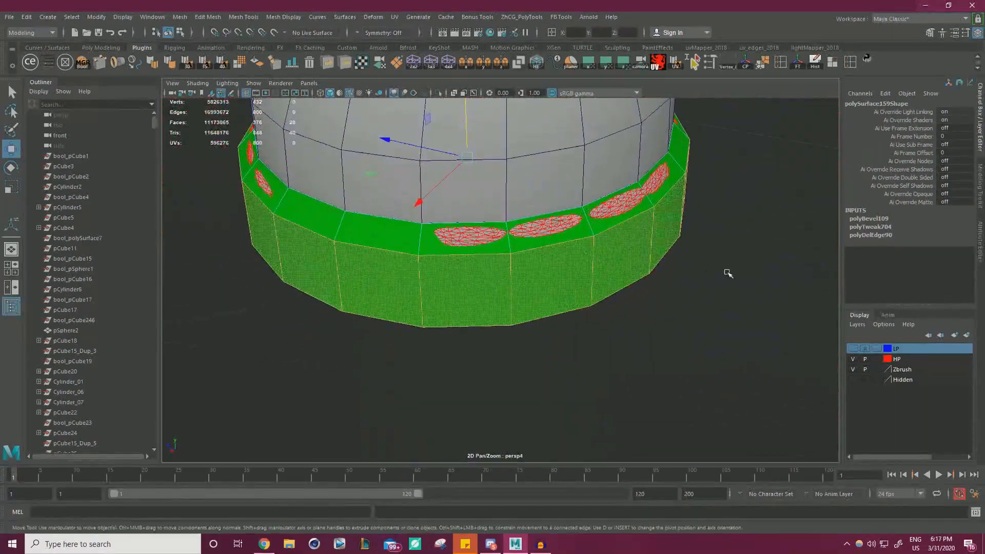
right_drag(728, 250, 727, 221)
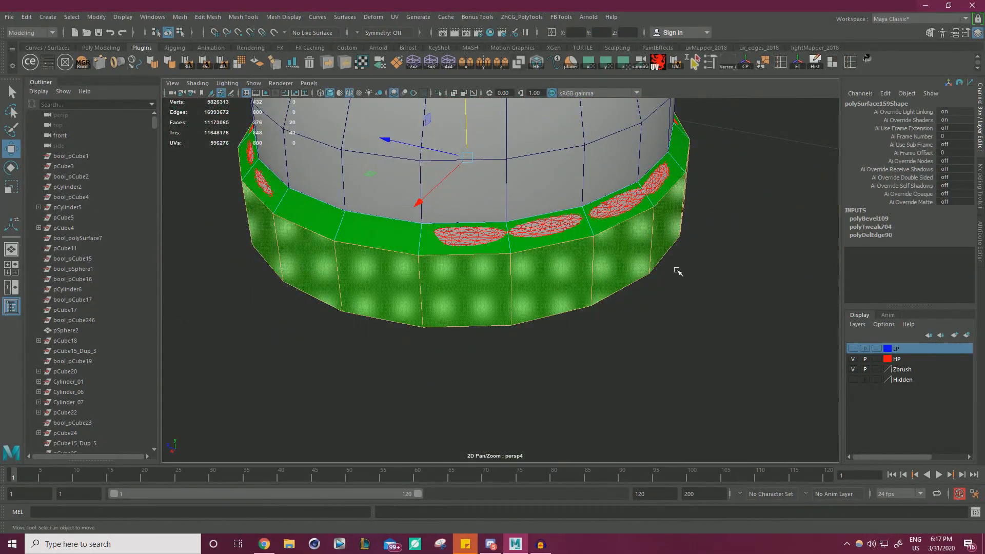
double_click(605, 296)
key(r)
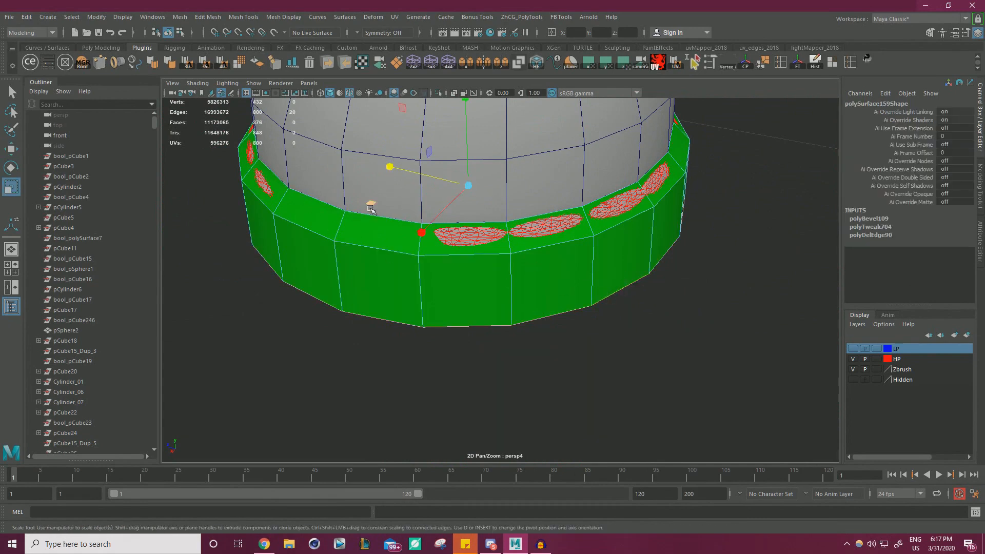
drag(371, 208, 373, 206)
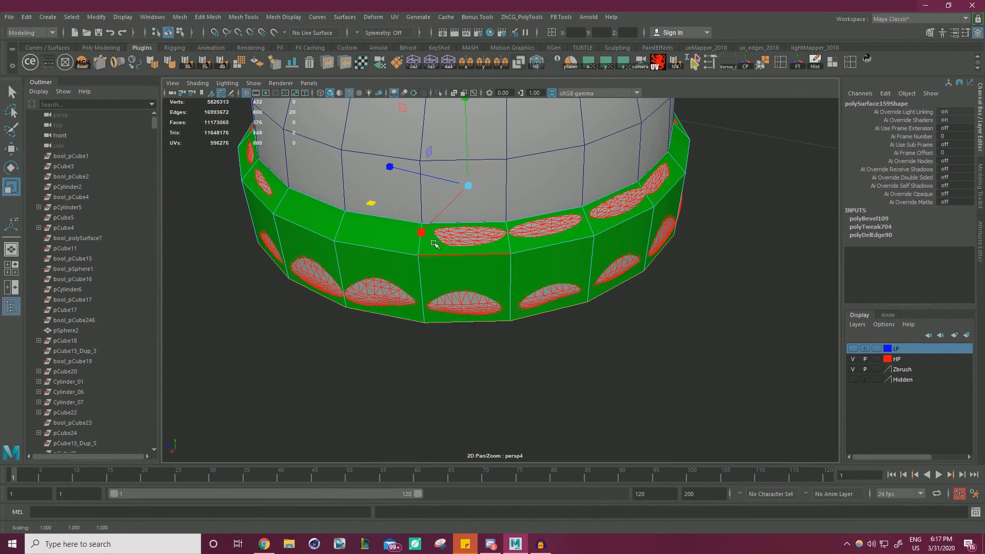
drag(370, 143, 370, 144)
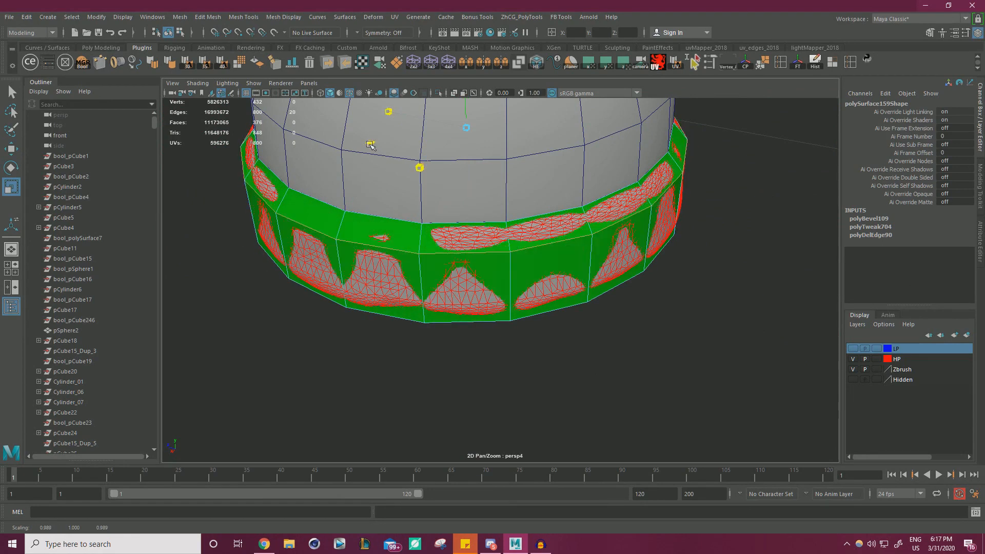
alt+right_drag(511, 287, 348, 262)
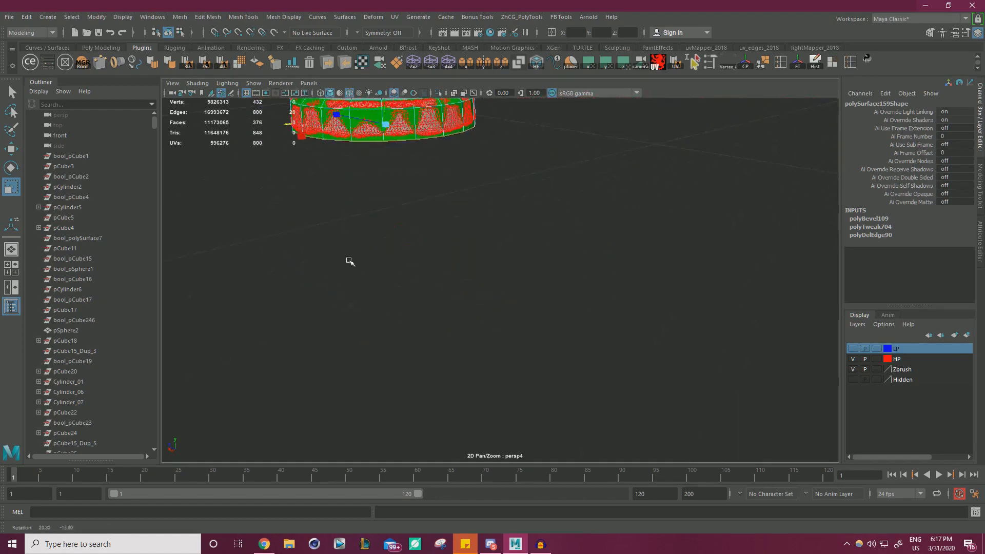
Show the scene in wireframe and select the inner top vertex loops of the low-poly foot rings
alt+drag(348, 262, 341, 182)
alt+middle_drag(341, 182, 438, 345)
key(f)
alt+right_drag(444, 301, 388, 289)
alt+drag(388, 289, 500, 294)
click(321, 94)
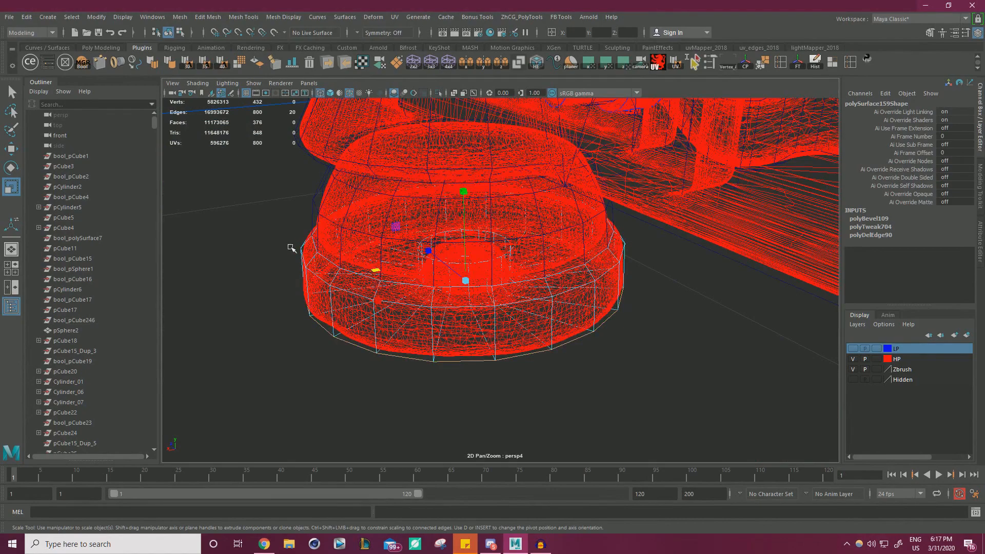
right_drag(233, 225, 194, 223)
scroll(286, 198, down, 2)
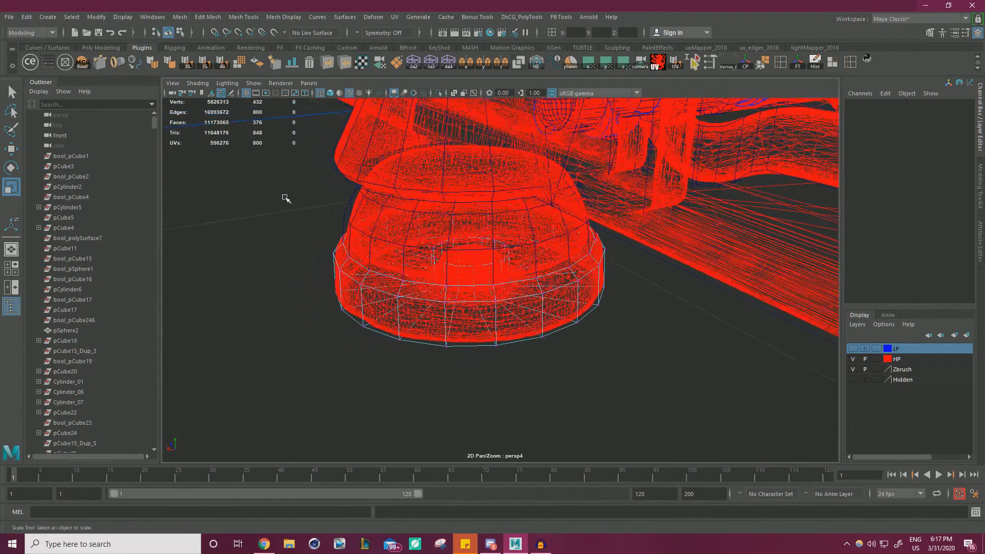
alt+middle_drag(286, 198, 383, 270)
alt+drag(382, 269, 380, 249)
alt+middle_drag(431, 279, 383, 244)
scroll(382, 244, up, 2)
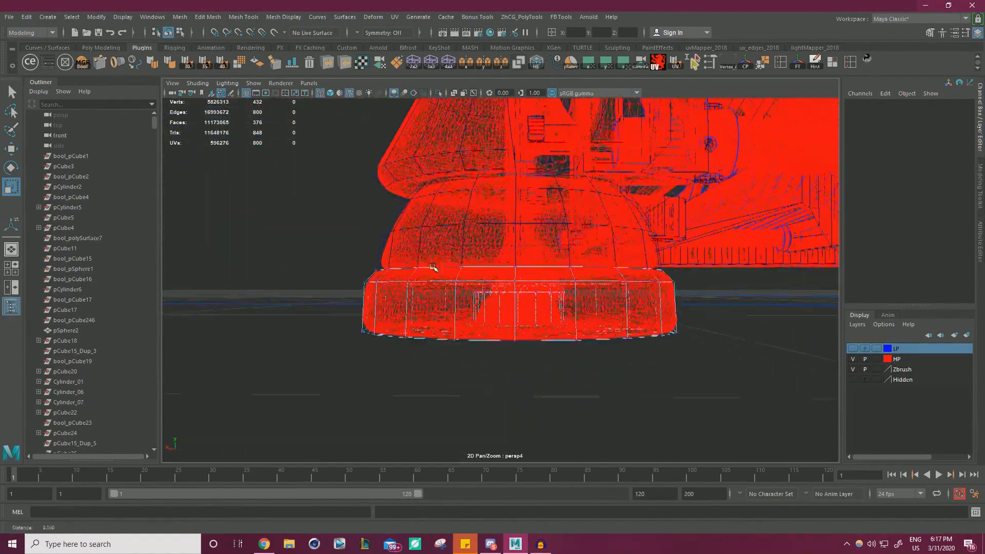
alt+middle_drag(461, 270, 407, 295)
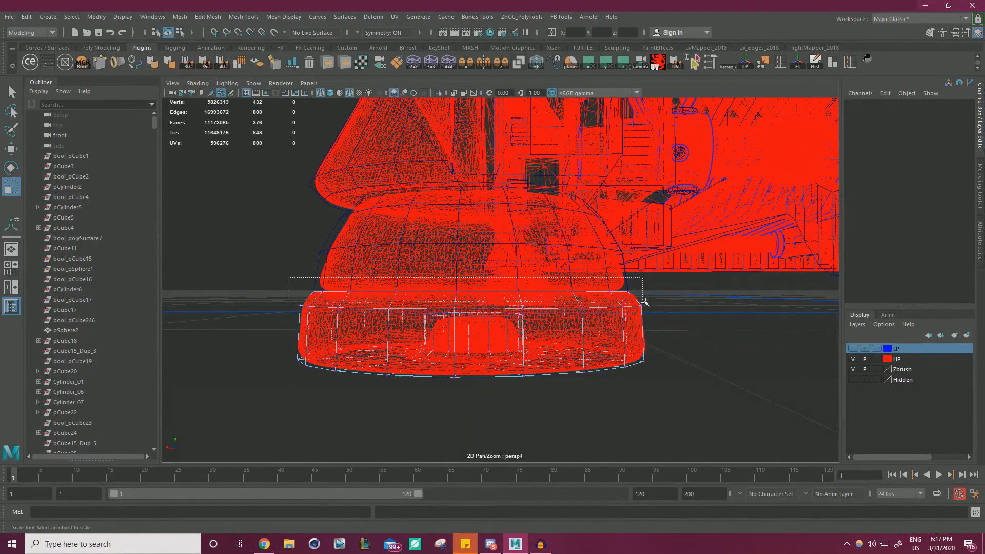
drag(649, 299, 650, 299)
Limit the vertex selection to the inner top loop of the nearer foot ring, ready for moving
scroll(655, 297, down, 2)
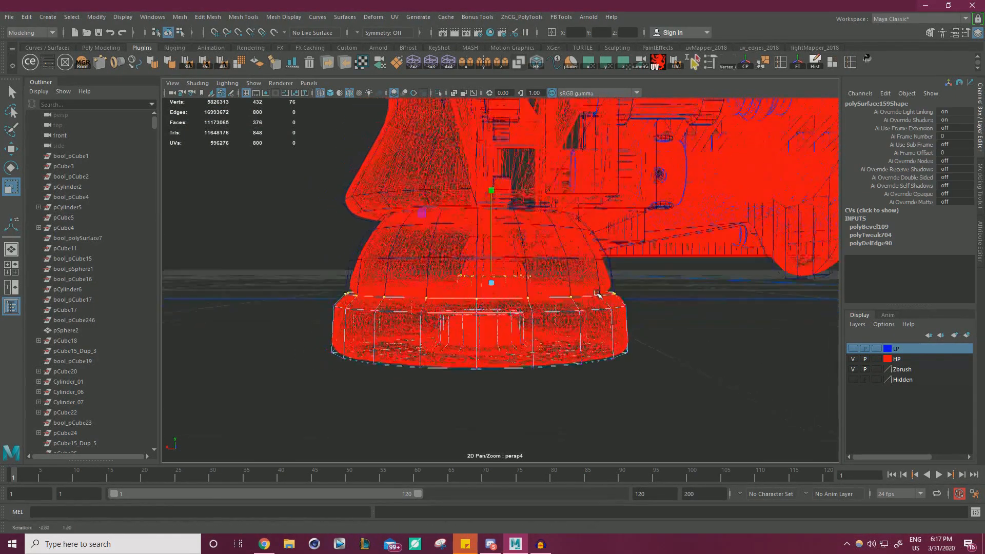
alt+drag(490, 281, 655, 301)
scroll(322, 253, down, 3)
scroll(322, 253, down, 1)
alt+middle_drag(322, 254, 449, 255)
scroll(349, 306, down, 3)
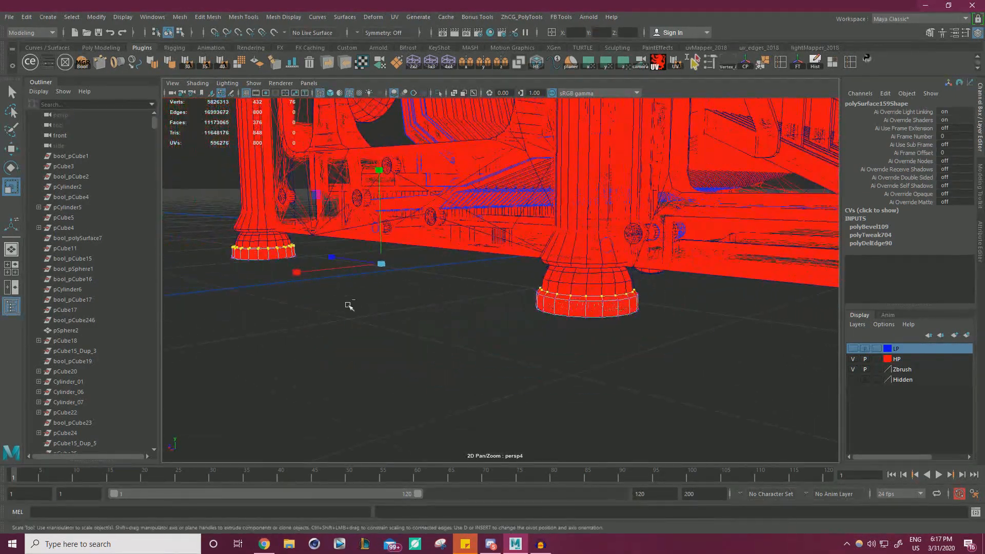
key(w)
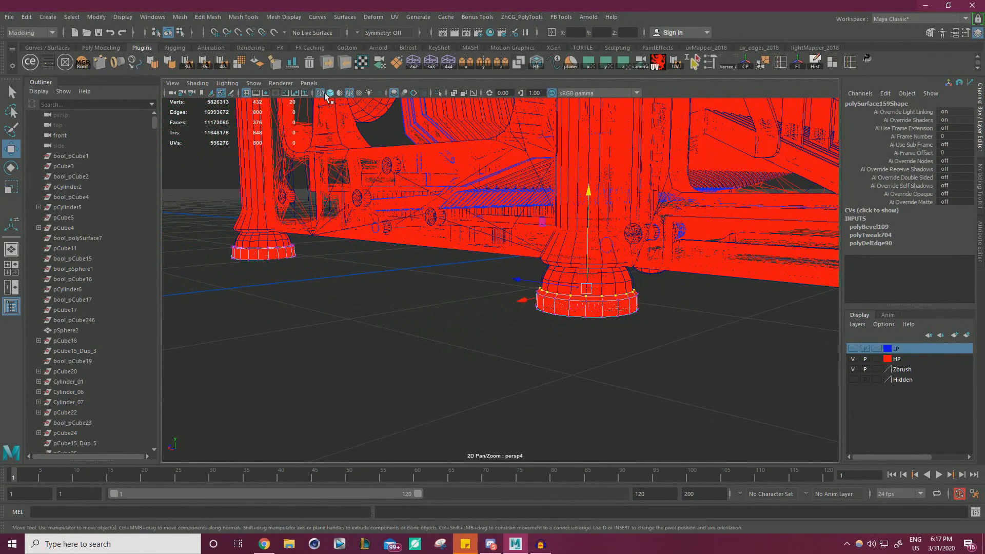
Return to shaded display, hide the HP layer, and adjust the height of the ring's inner top vertices against the grey foot
click(330, 94)
scroll(718, 333, up, 2)
click(854, 360)
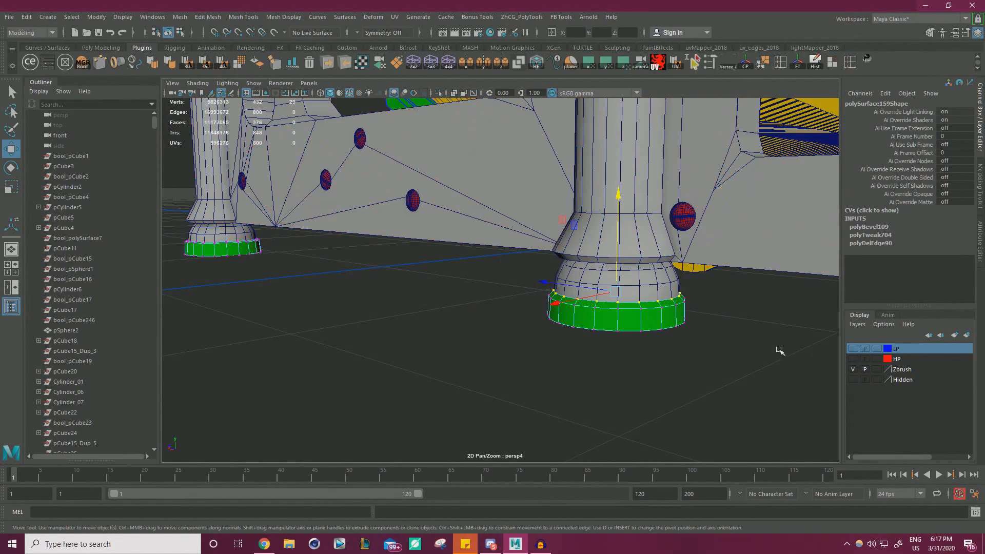
scroll(517, 317, up, 5)
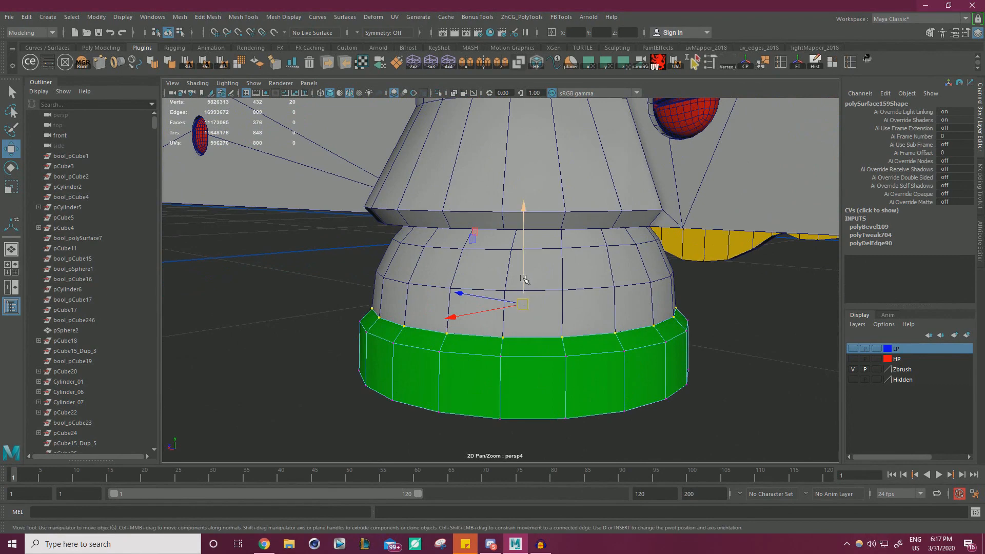
drag(524, 280, 504, 340)
scroll(585, 316, down, 1)
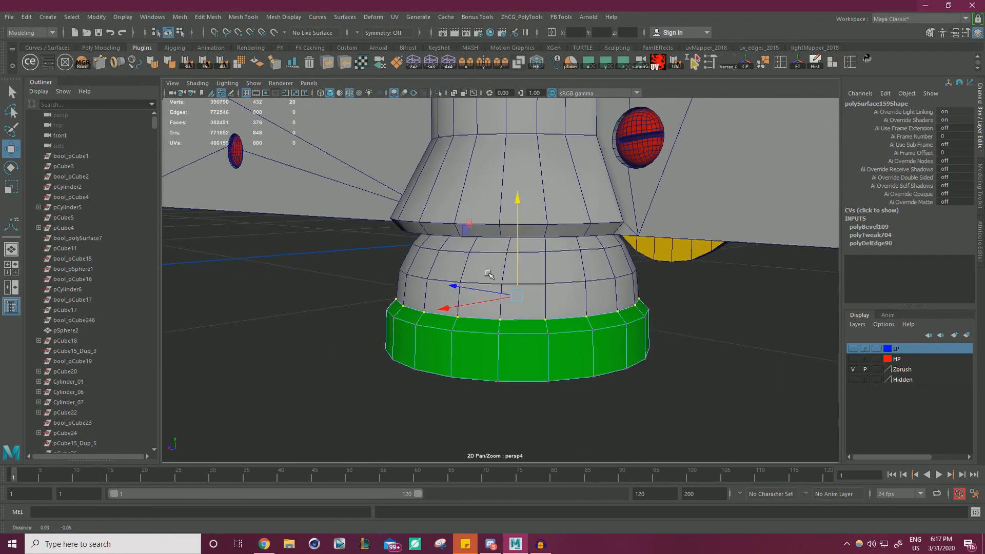
Snap four neighbouring inner top vertices of the green ring one by one onto the grey foot's bottom vertices
scroll(585, 319, up, 6)
scroll(582, 328, up, 1)
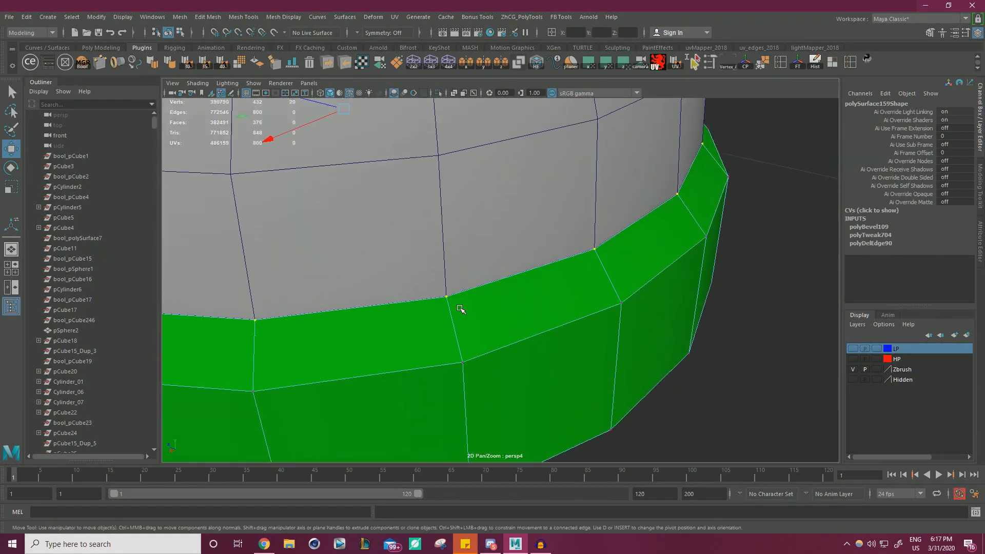
scroll(462, 308, up, 2)
drag(435, 311, 470, 293)
scroll(548, 300, down, 3)
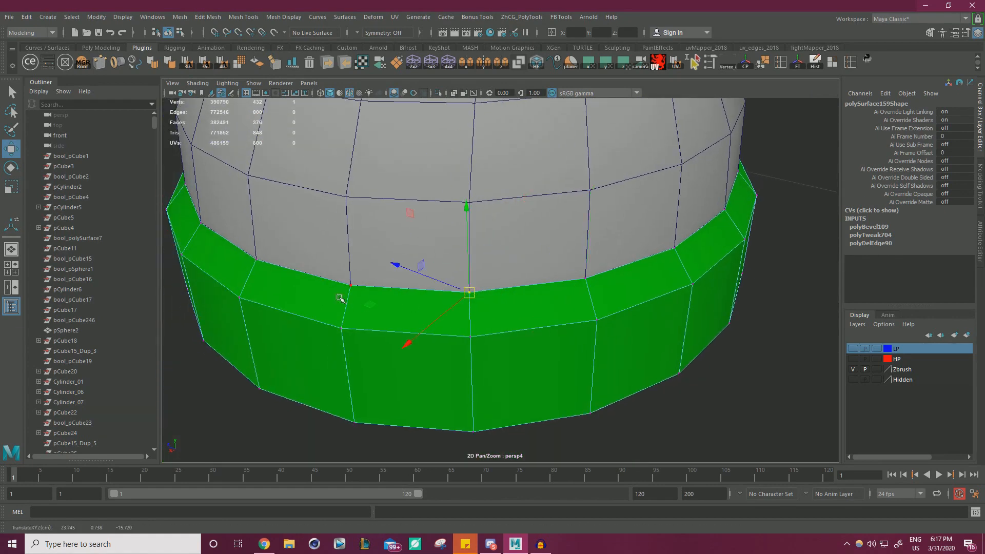
click(348, 289)
drag(349, 288, 346, 287)
click(254, 262)
drag(254, 262, 261, 261)
click(676, 250)
drag(676, 250, 693, 256)
Continue around the ring, snapping the next two inner top vertices onto the matching bottom vertices of the grey foot
scroll(636, 265, down, 3)
alt+drag(575, 267, 695, 318)
scroll(697, 320, up, 3)
scroll(698, 321, up, 2)
click(552, 271)
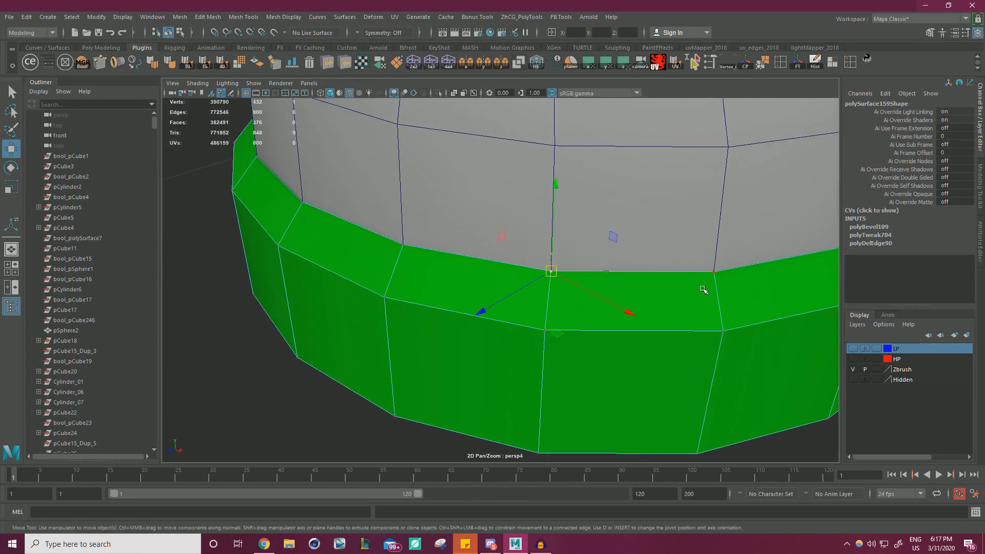
click(711, 272)
drag(713, 272, 715, 273)
scroll(688, 264, down, 3)
alt+drag(570, 220, 464, 237)
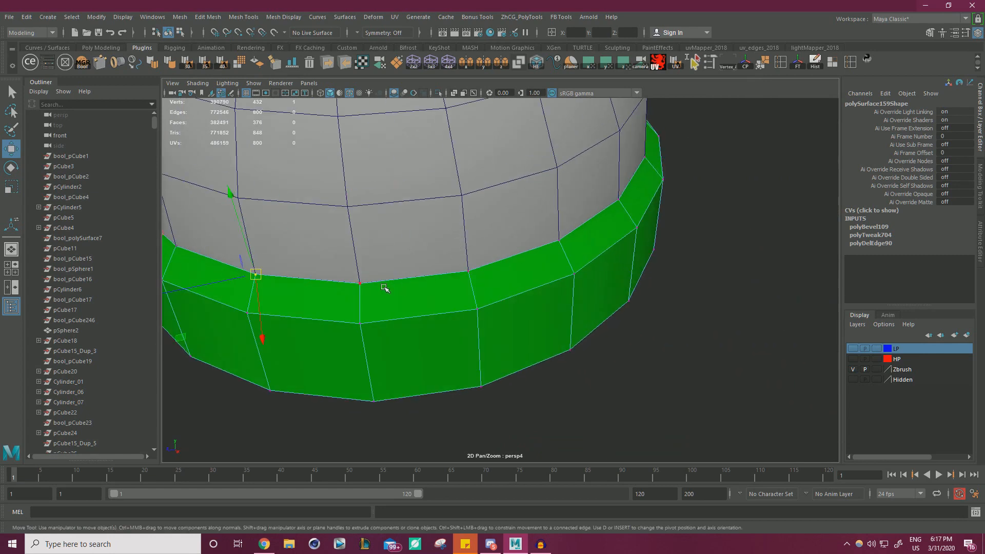
Snap seven vertices on the upper inner rim of the green base onto the matching bottom vertices of the grey column
click(356, 285)
click(468, 271)
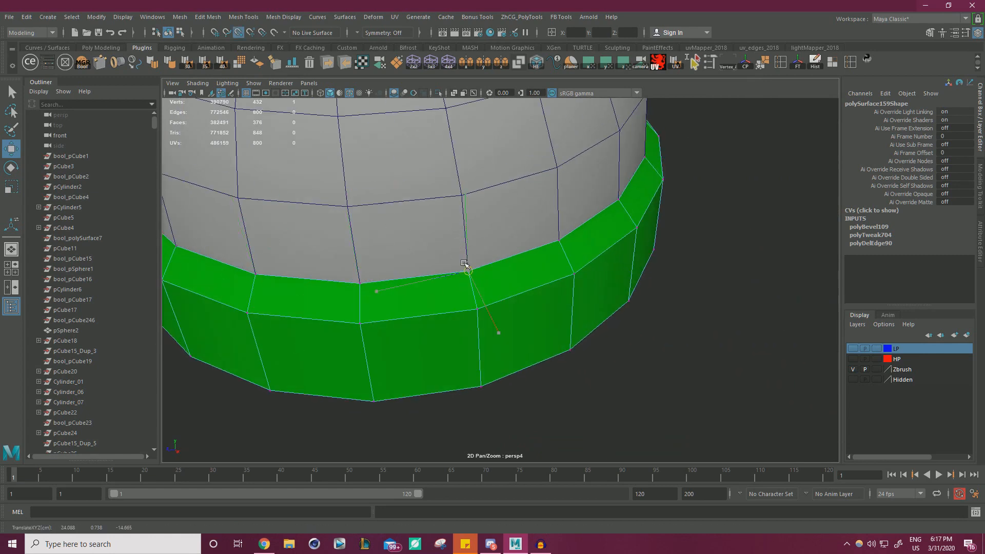
click(560, 241)
click(618, 199)
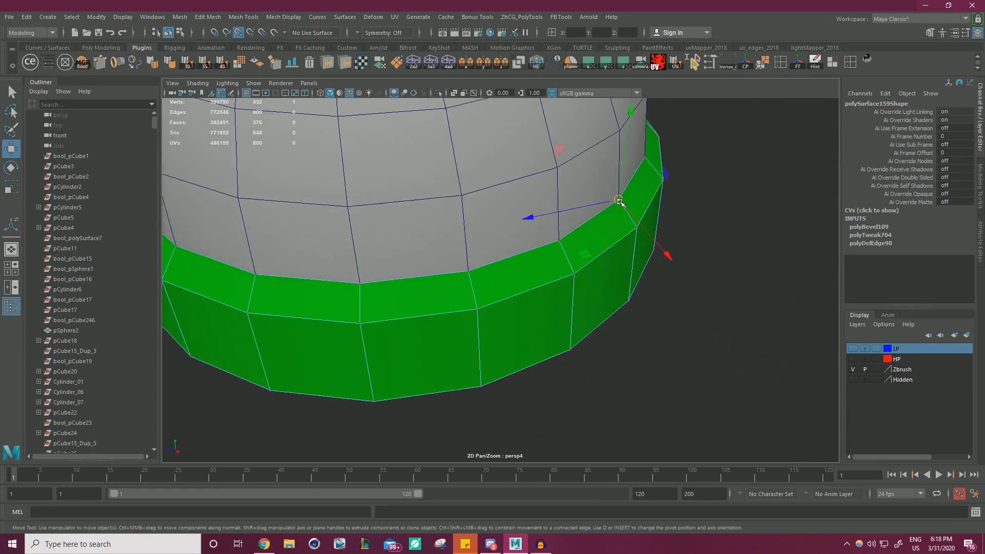
alt+drag(662, 251, 719, 251)
scroll(518, 271, up, 2)
click(435, 284)
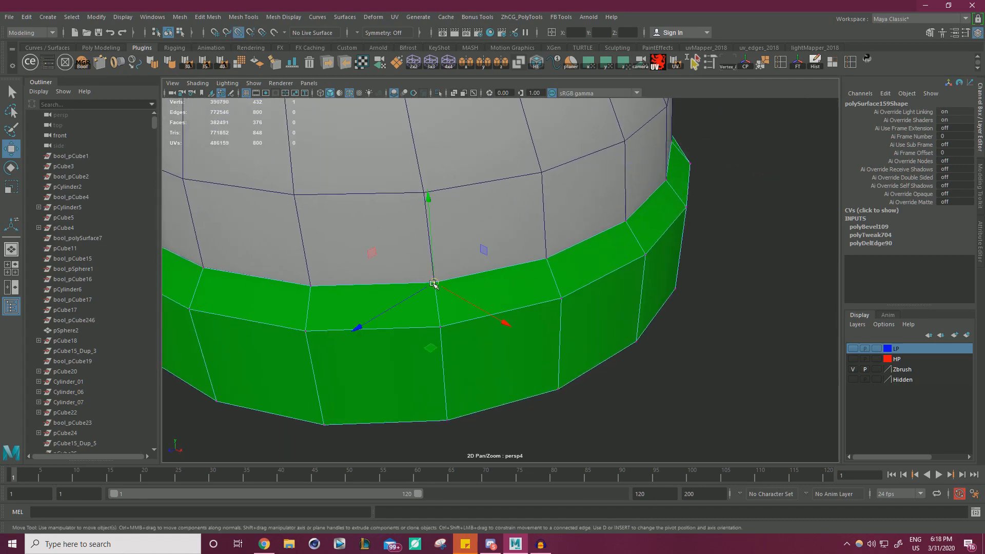
alt+drag(373, 286, 522, 278)
click(381, 264)
drag(381, 265, 382, 265)
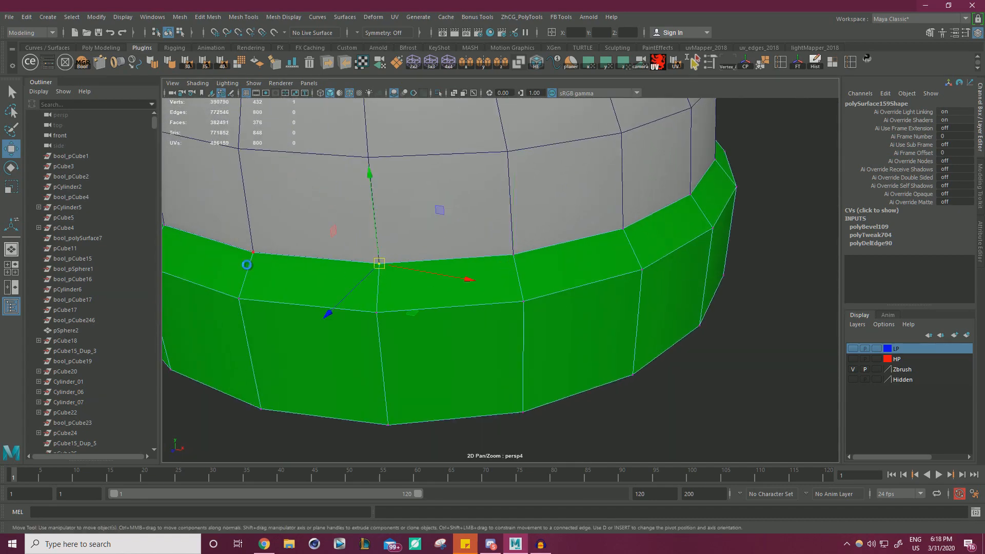
click(255, 253)
key(v)
Continue around the green base's upper rim, snapping the next four vertices to the grey column's lower edge
alt+drag(259, 255, 543, 239)
click(541, 247)
click(542, 254)
key(v)
click(416, 244)
key(v)
drag(420, 239, 427, 237)
click(316, 234)
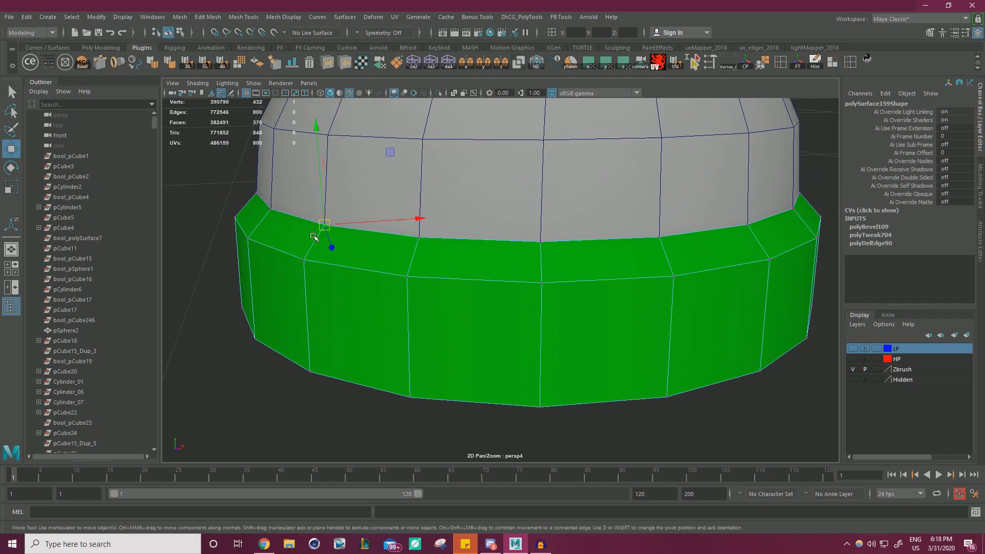
key(v)
drag(325, 226, 328, 226)
click(262, 215)
key(v)
drag(271, 211, 275, 210)
scroll(336, 233, down, 1)
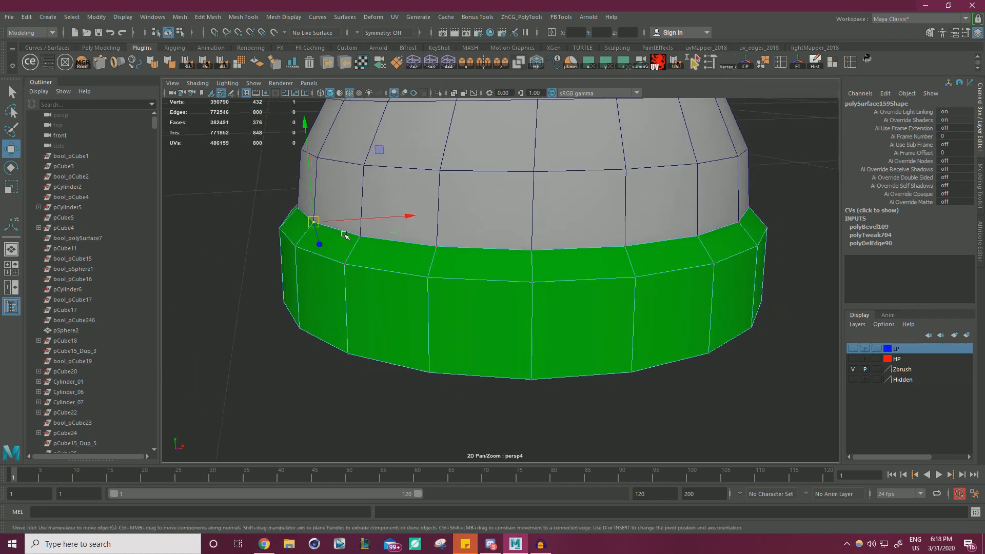
Snap the four following rim vertices of the green base onto the column's bottom corners around its side
alt+drag(345, 235, 425, 246)
alt+right_drag(426, 246, 492, 268)
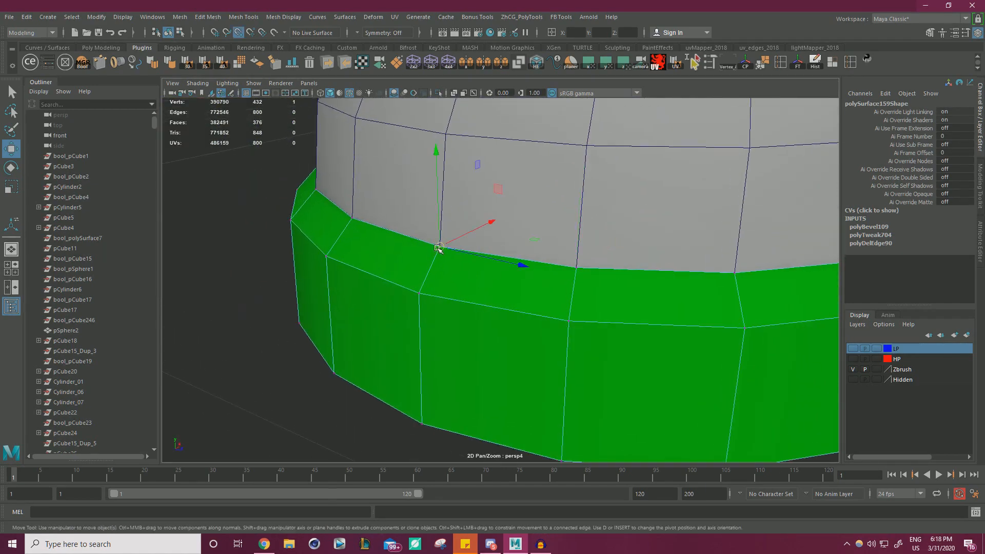
drag(438, 248, 445, 248)
click(352, 223)
key(v)
drag(352, 219, 359, 219)
alt+drag(424, 228, 594, 303)
click(574, 251)
key(v)
drag(575, 245, 570, 246)
click(461, 236)
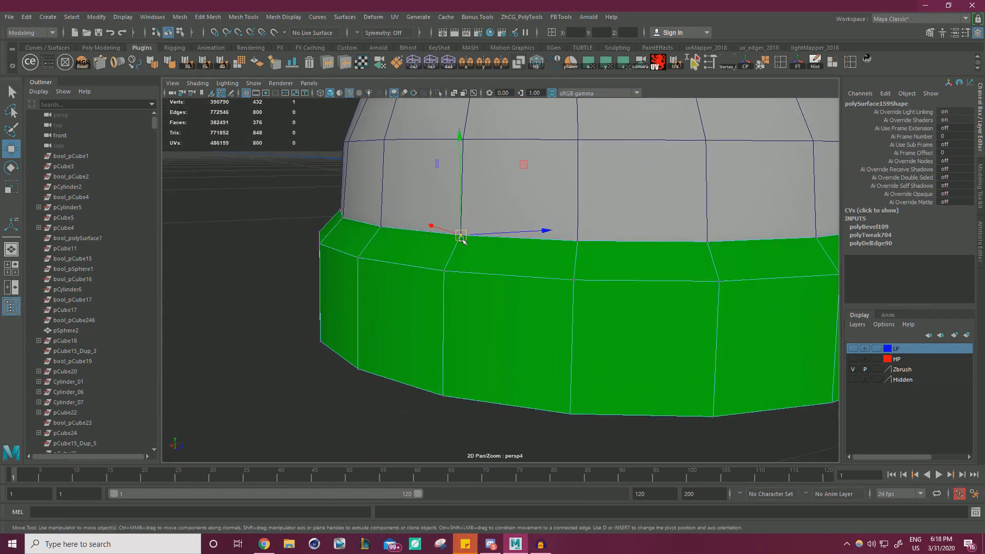
Snap the last four unaligned rim vertices of the green base to the column's bottom edge on the far side
alt+drag(404, 238, 560, 284)
click(561, 290)
key(v)
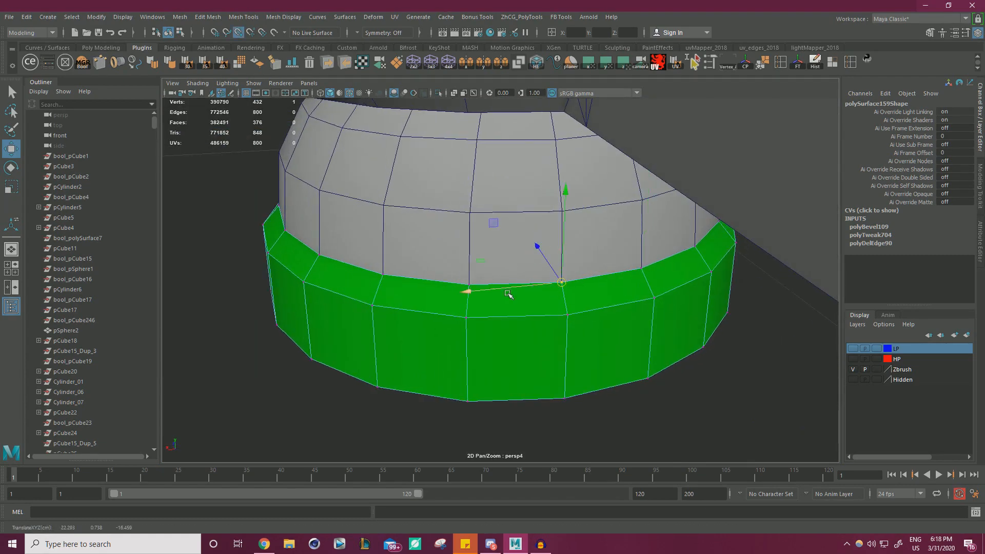
click(466, 296)
drag(469, 285, 468, 287)
click(381, 275)
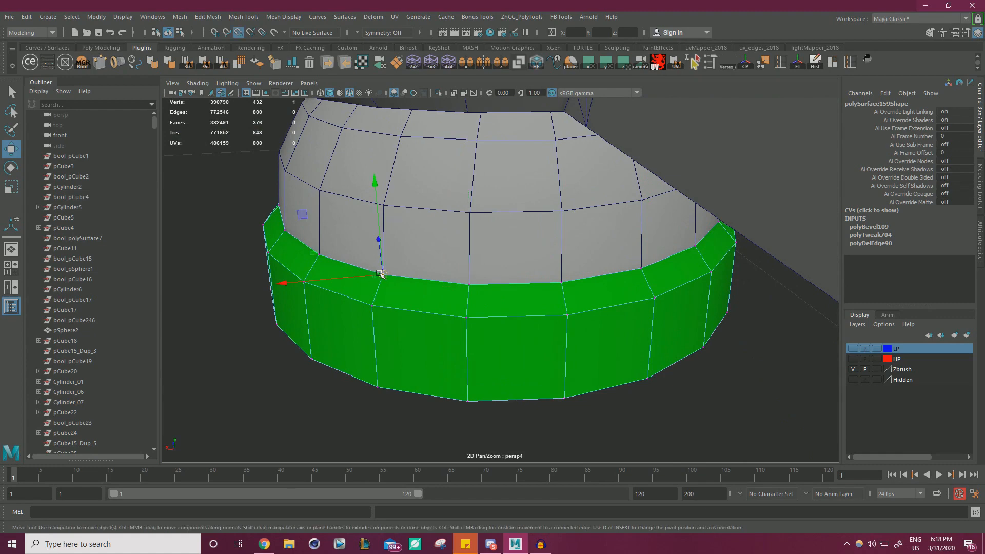
click(314, 261)
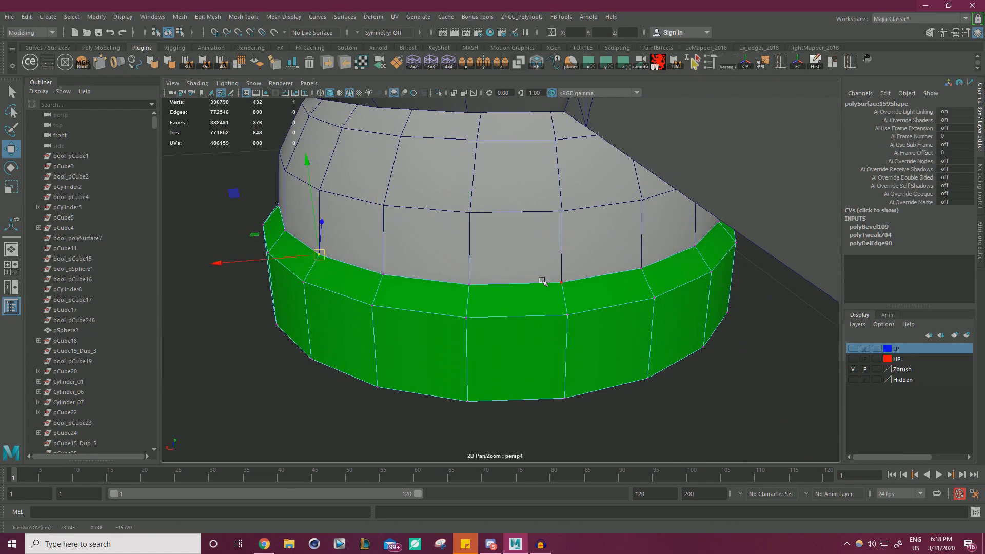
Leave component editing and isolate the green base in the viewport
key(f)
key(F8)
click(654, 260)
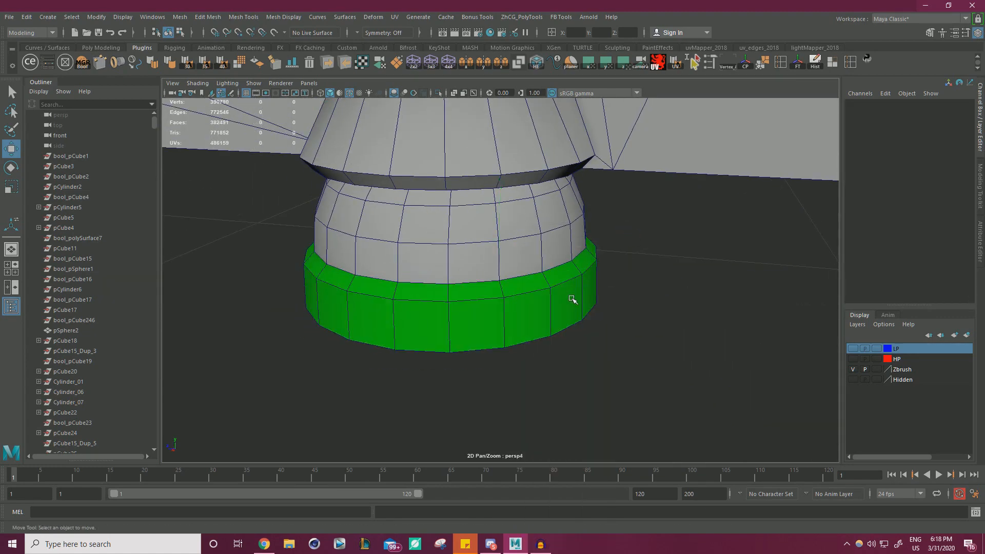
click(573, 298)
click(438, 94)
alt+drag(513, 190, 459, 273)
Delete the large face that caps the top of the green base
right_drag(448, 233, 452, 251)
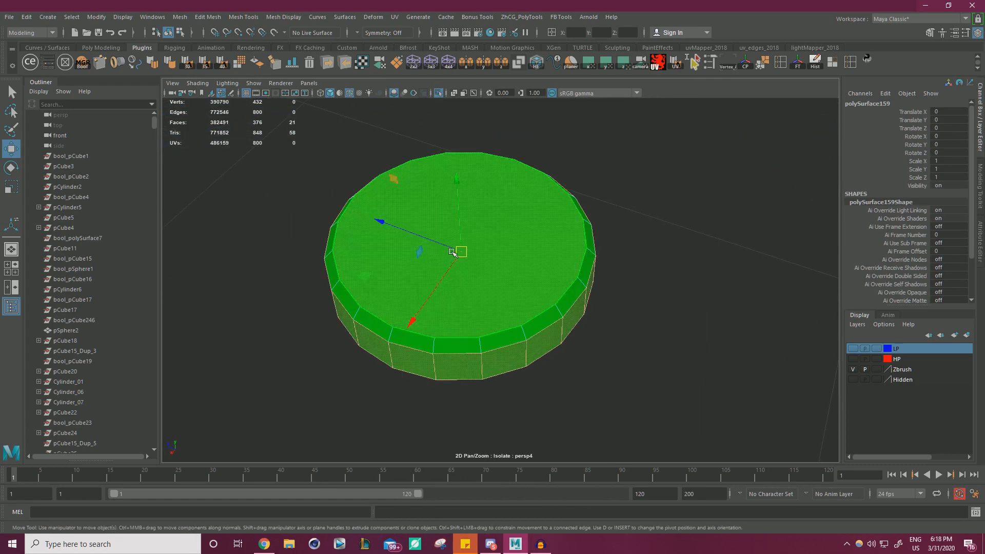
click(510, 271)
key(Delete)
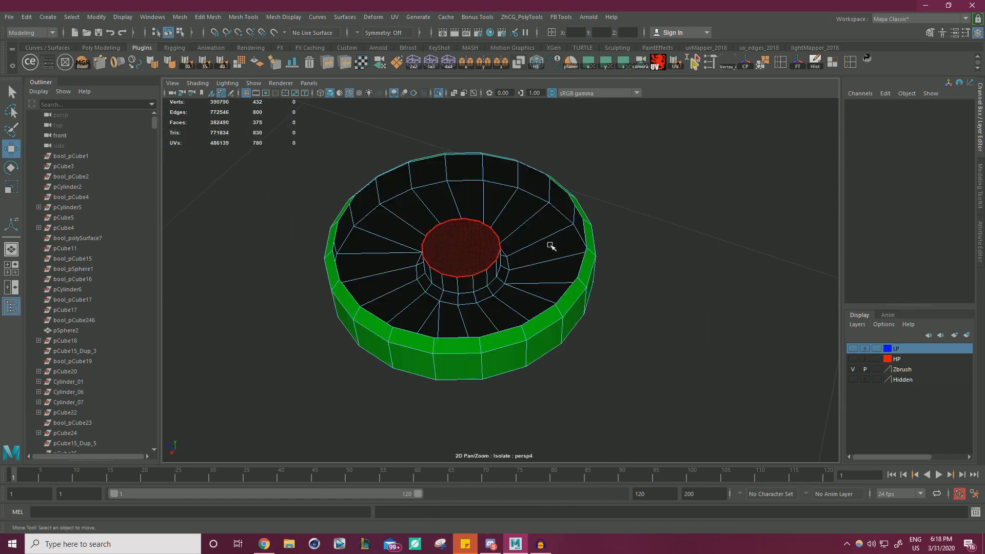
Delete the recessed circular face on the base's underside together with the two surrounding rings of faces
alt+drag(549, 245, 513, 220)
click(479, 252)
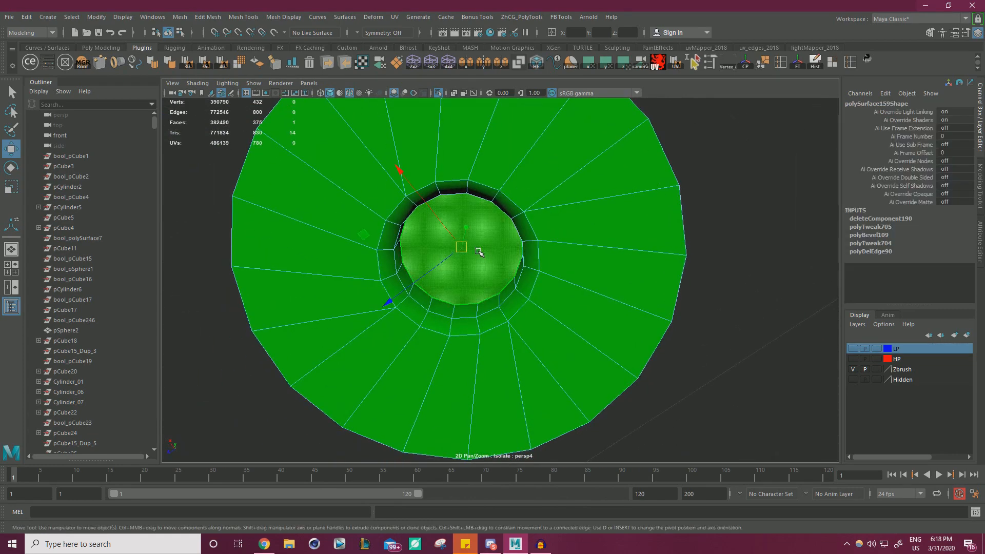
key(shift+period)
key(shift+period)
key(Delete)
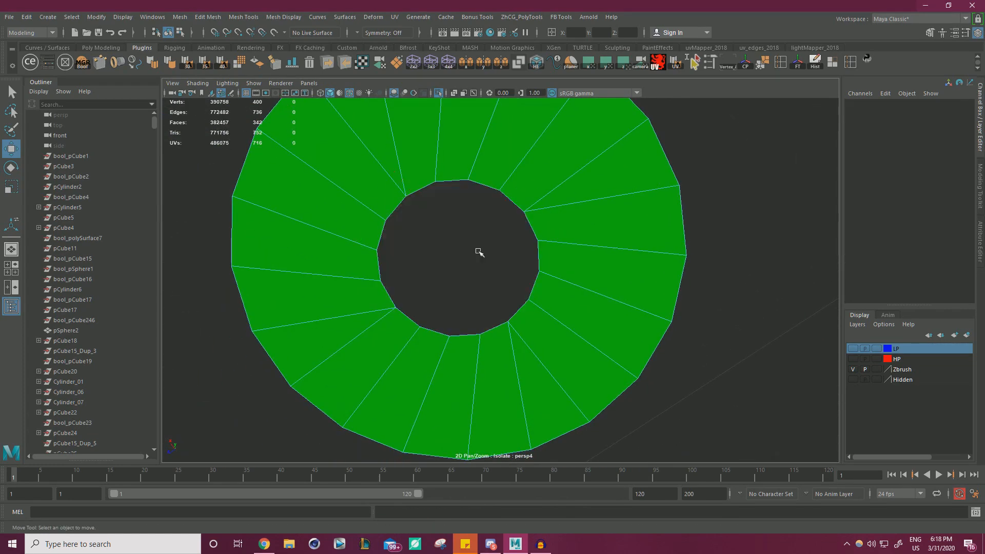
Merge the border edges of the underside hole to its center, closing the bottom with a triangle fan
right_drag(563, 208, 554, 137)
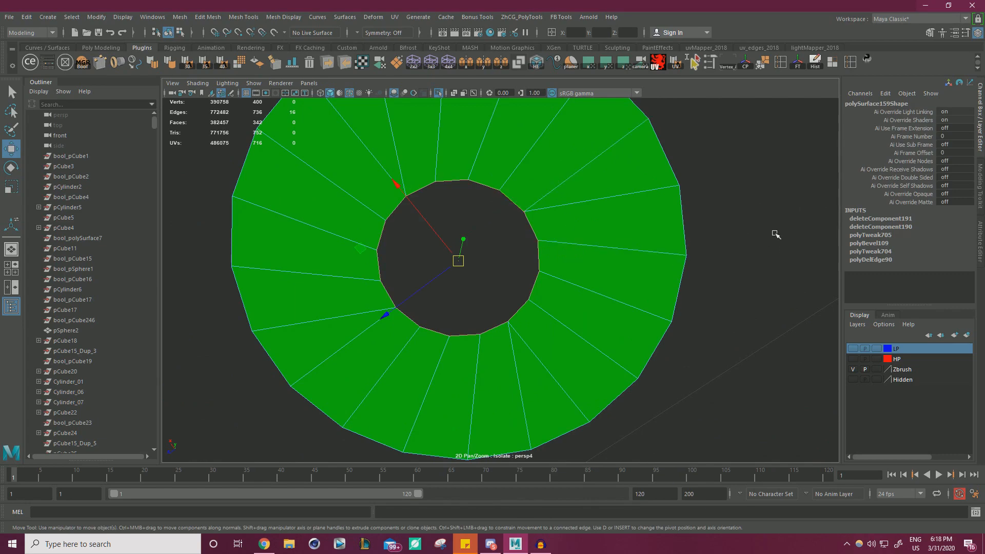
shift+right_drag(776, 234, 763, 165)
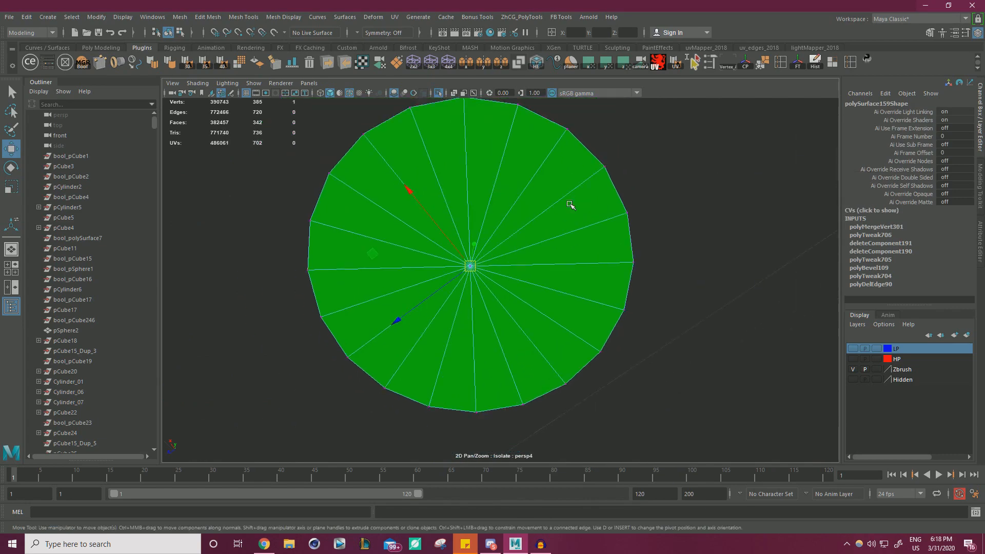
alt+drag(571, 206, 446, 272)
right_drag(539, 263, 603, 233)
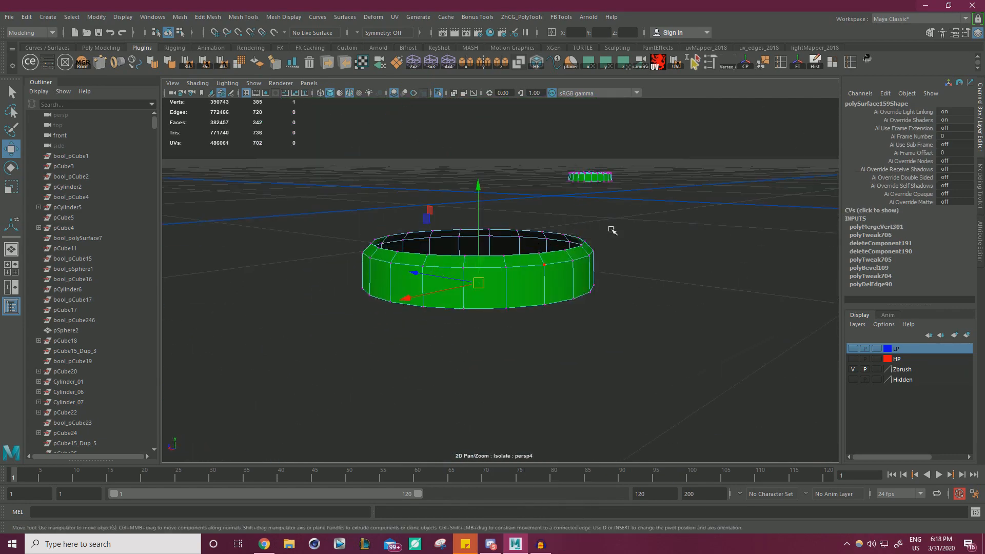
drag(667, 242, 529, 298)
alt+drag(521, 270, 513, 200)
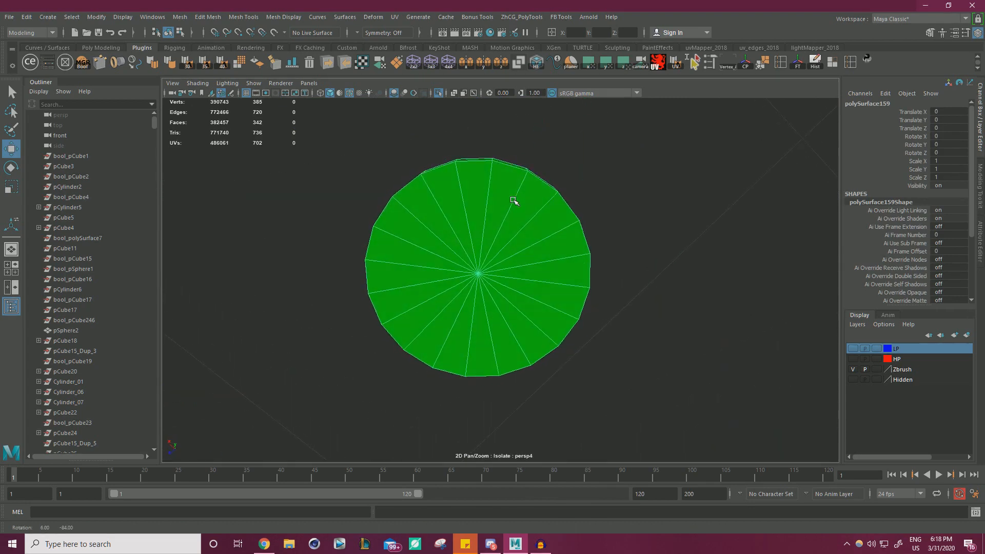
scroll(447, 211, up, 2)
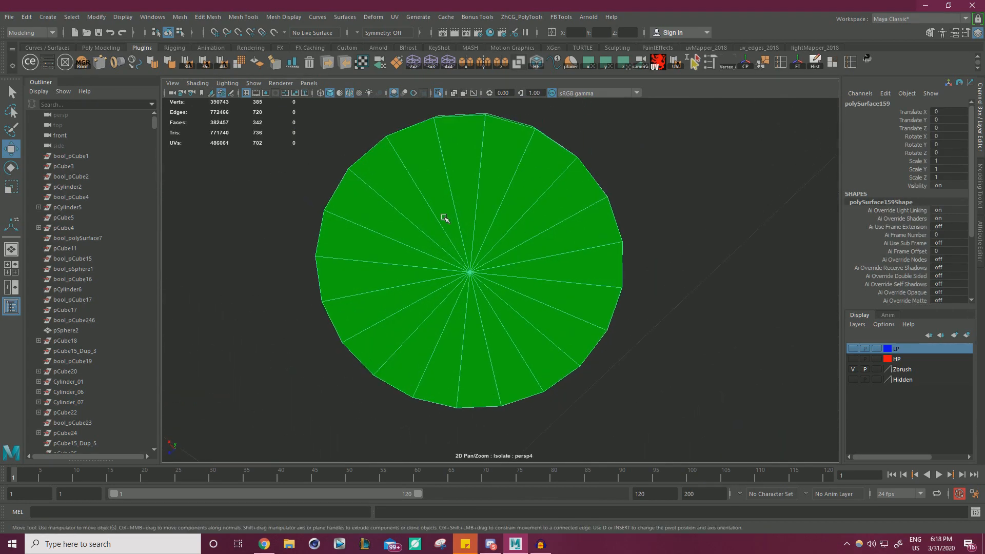
Delete the radial edges on the base's underside, turning the fan into one flat face
right_drag(447, 226, 447, 197)
alt+drag(473, 238, 491, 264)
scroll(536, 284, down, 1)
key(Delete)
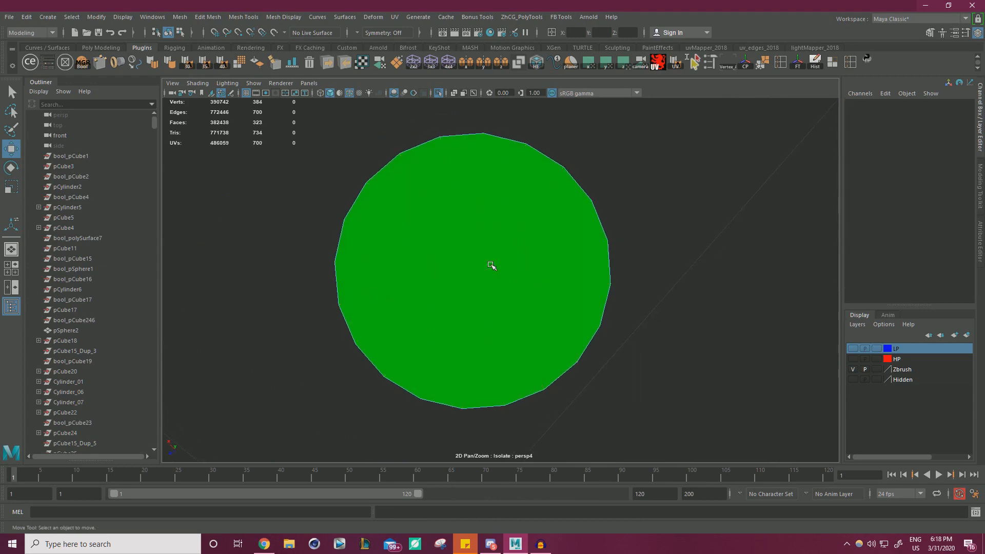
Connect opposite rim vertices on the underside face with four parallel edges, starting from one side of the circle
right_drag(464, 250, 411, 236)
click(345, 222)
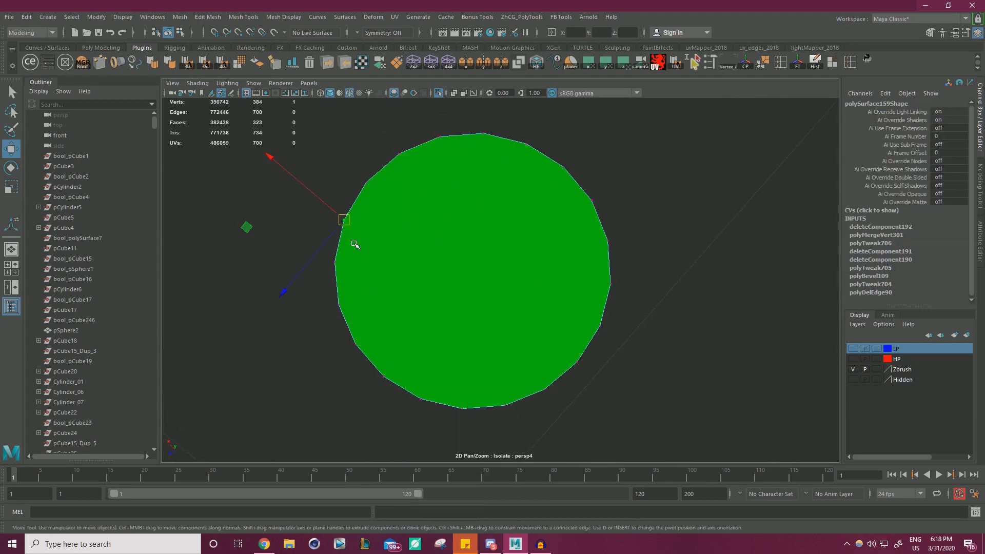
shift+click(342, 303)
shift+right_drag(345, 305, 426, 315)
key(w)
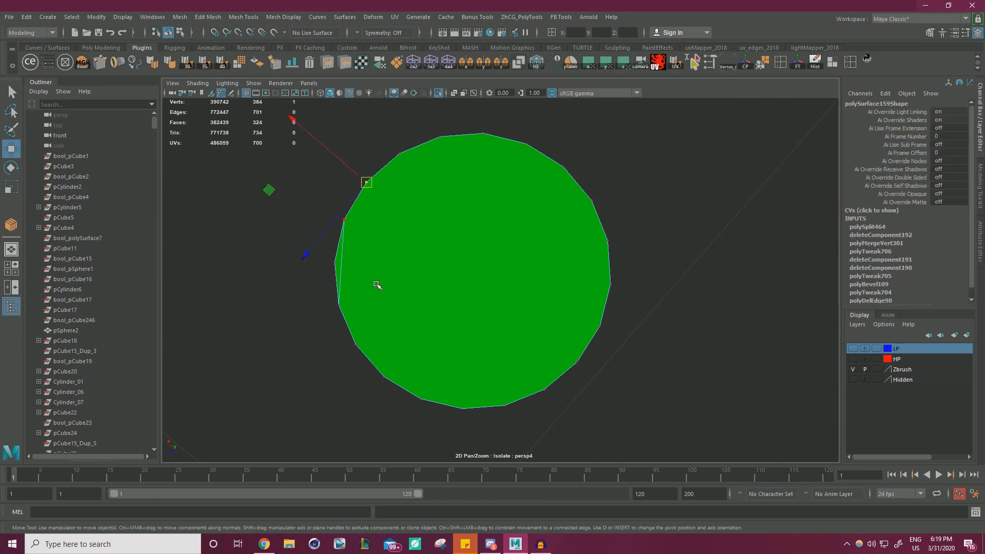
shift+right_drag(399, 343, 409, 354)
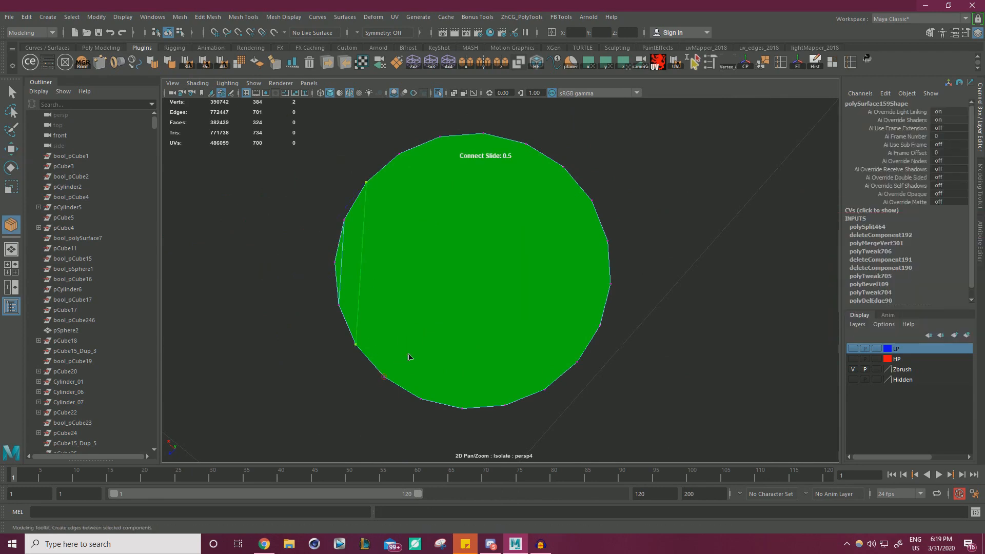
key(w)
click(400, 154)
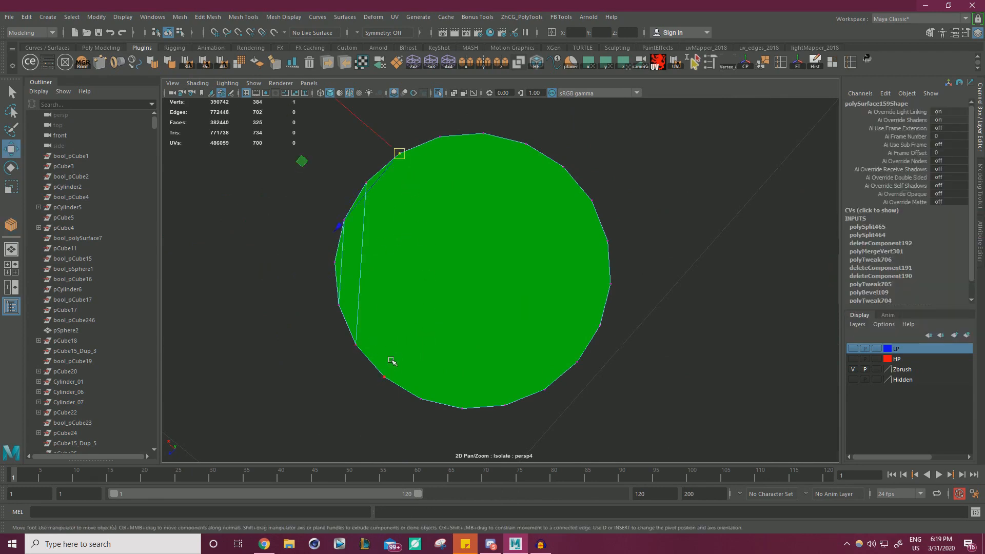
shift+right_drag(462, 372, 509, 410)
key(w)
click(437, 140)
key(w)
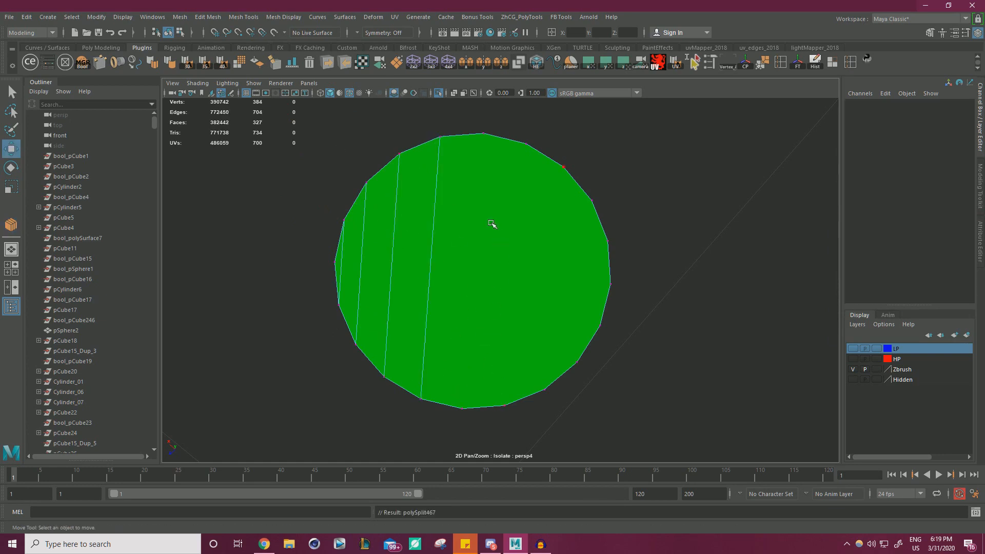
Connect the next two pairs of rim vertices with parallel edges through the middle of the underside face
click(483, 135)
shift+click(476, 375)
shift+right_drag(477, 375, 503, 378)
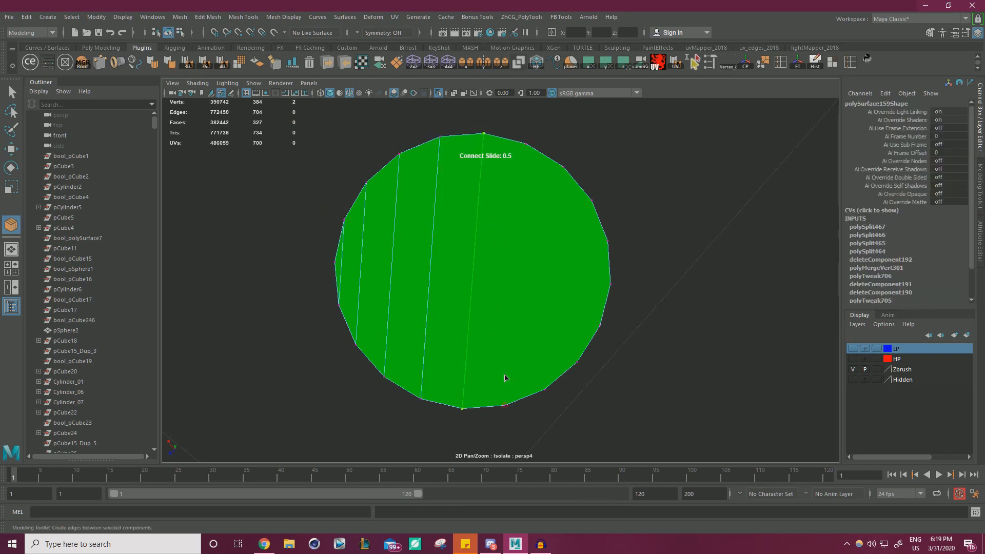
key(w)
click(532, 162)
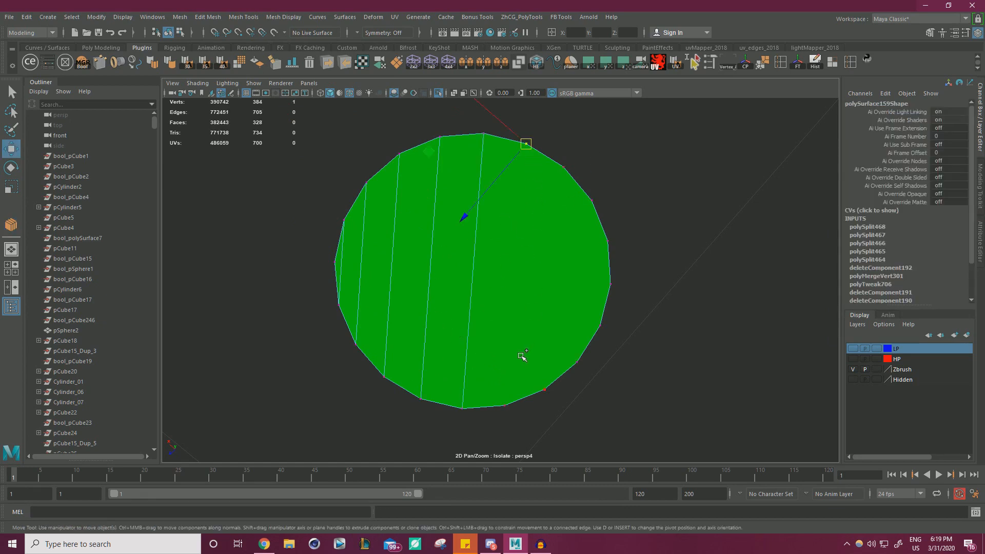
shift+click(502, 378)
shift+right_drag(503, 377, 605, 382)
key(w)
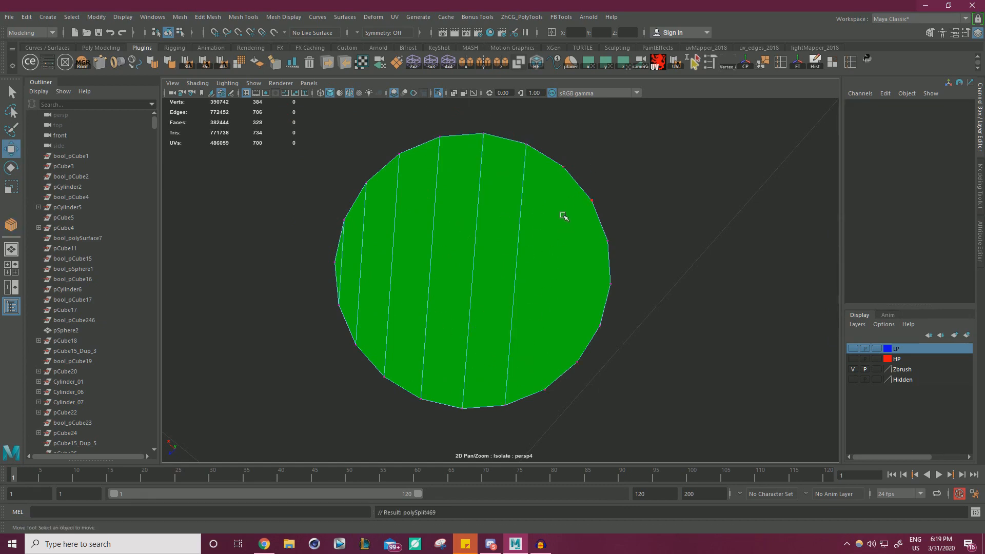
Connect the remaining three pairs of rim vertices to complete the parallel edges across the underside
click(564, 181)
shift+click(547, 366)
shift+right_drag(547, 366, 608, 369)
key(w)
click(581, 221)
shift+click(576, 353)
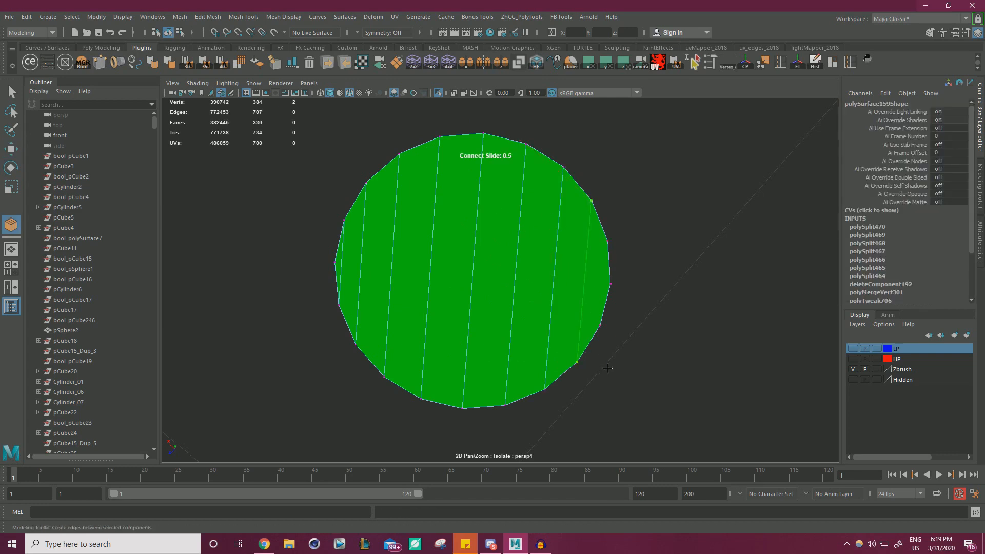
key(w)
click(598, 274)
shift+click(602, 324)
shift+right_drag(603, 324, 614, 354)
key(w)
Return to object mode, end the isolation and inspect the green base in place under the column
right_drag(482, 267, 532, 234)
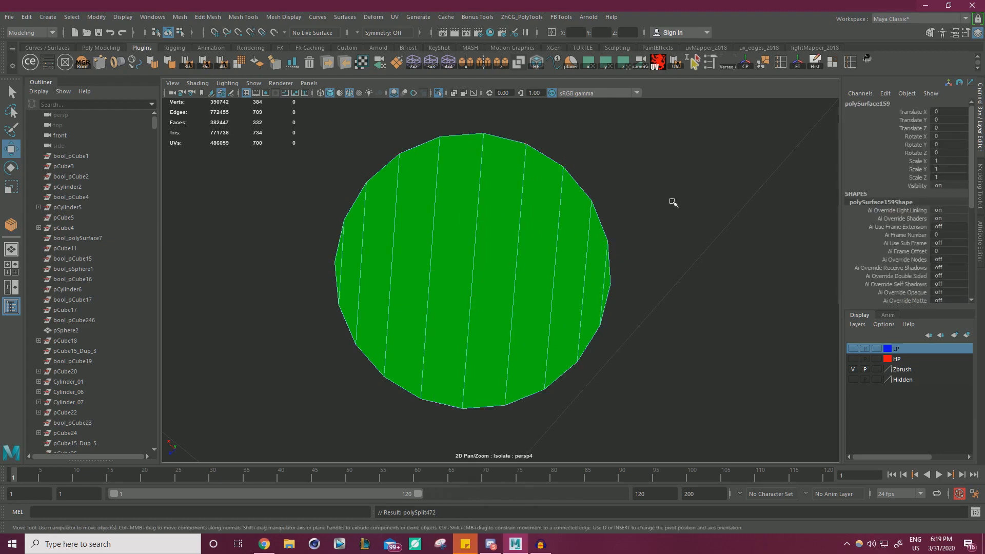
scroll(595, 199, down, 5)
alt+drag(556, 218, 515, 256)
scroll(520, 190, up, 5)
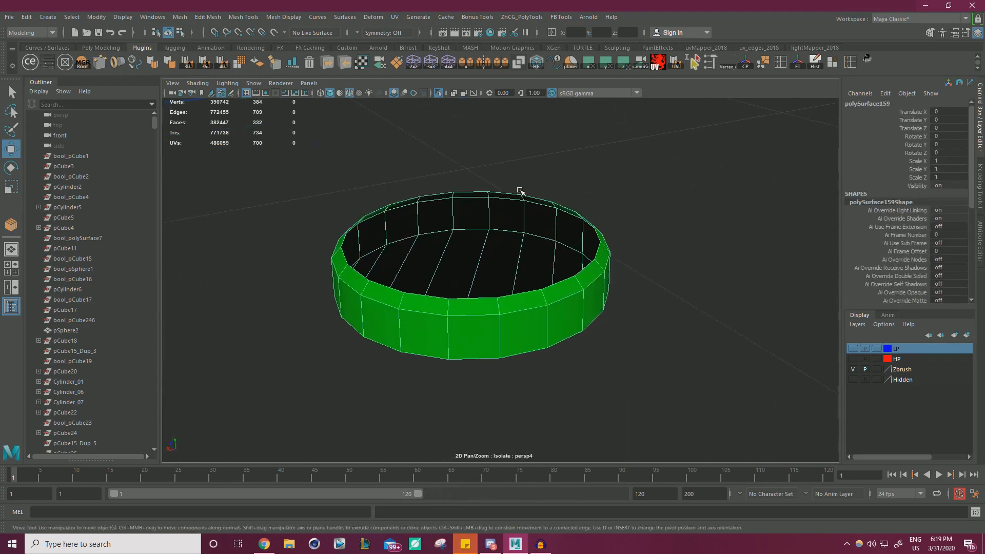
click(438, 93)
scroll(602, 219, down, 5)
alt+drag(596, 228, 509, 201)
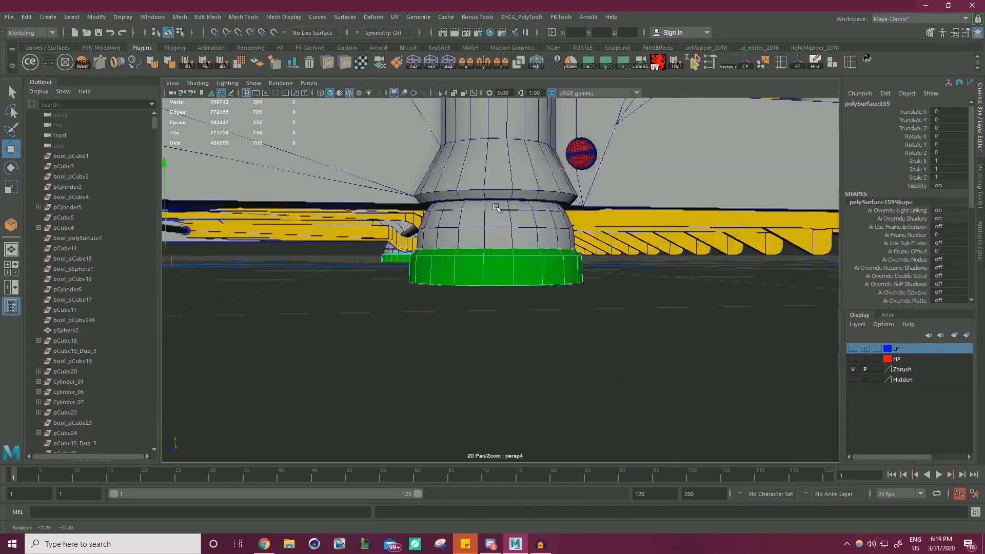
scroll(498, 208, down, 8)
alt+drag(450, 219, 428, 225)
scroll(634, 263, up, 10)
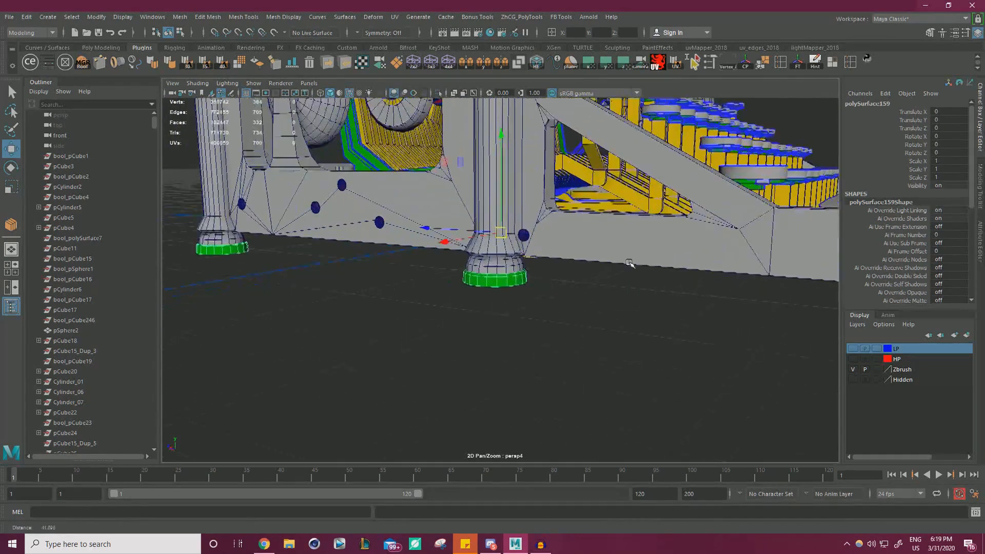
Hide the Zbrush layer, show the HP layer and examine the high-poly collar and base ring under the column
alt+drag(700, 328, 414, 330)
click(469, 294)
alt+right_drag(413, 330, 579, 333)
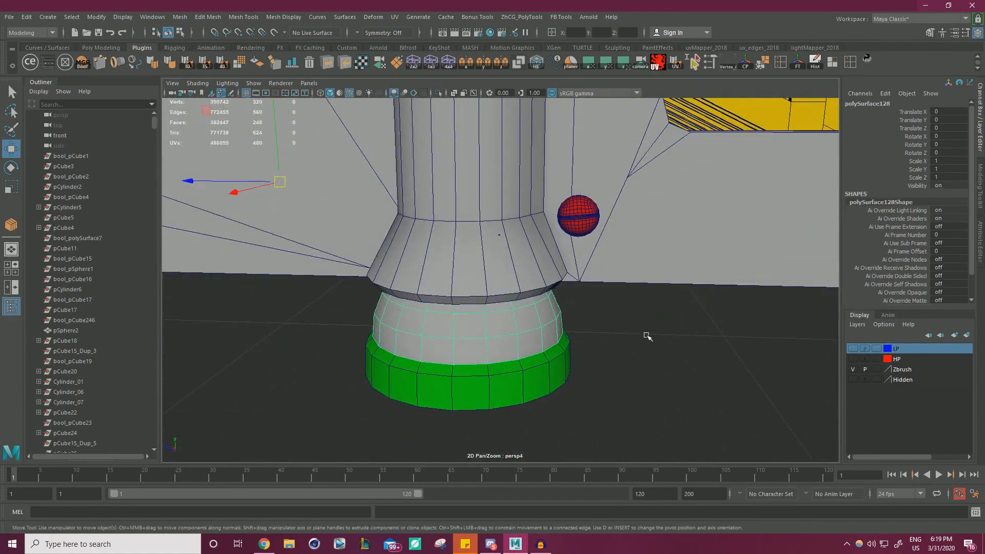
click(853, 370)
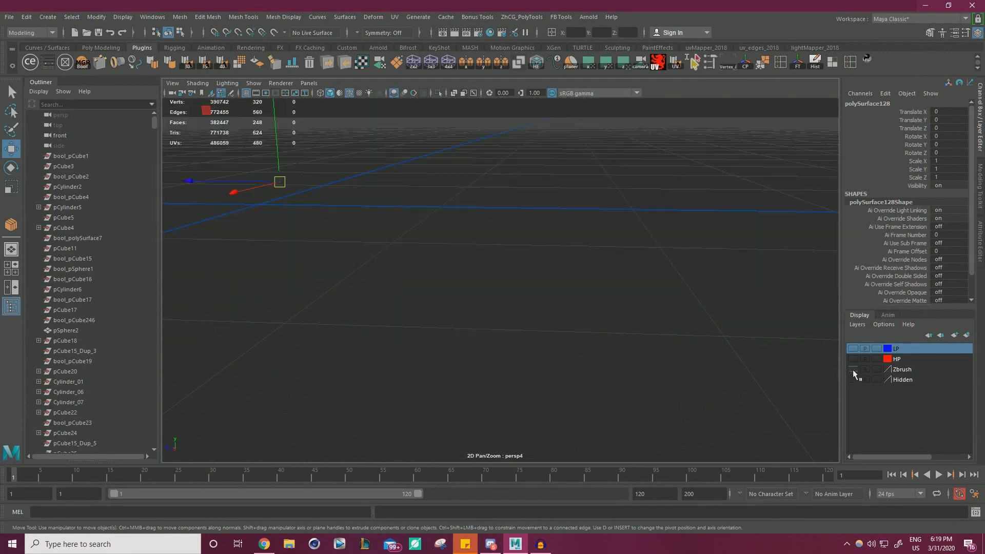
click(495, 323)
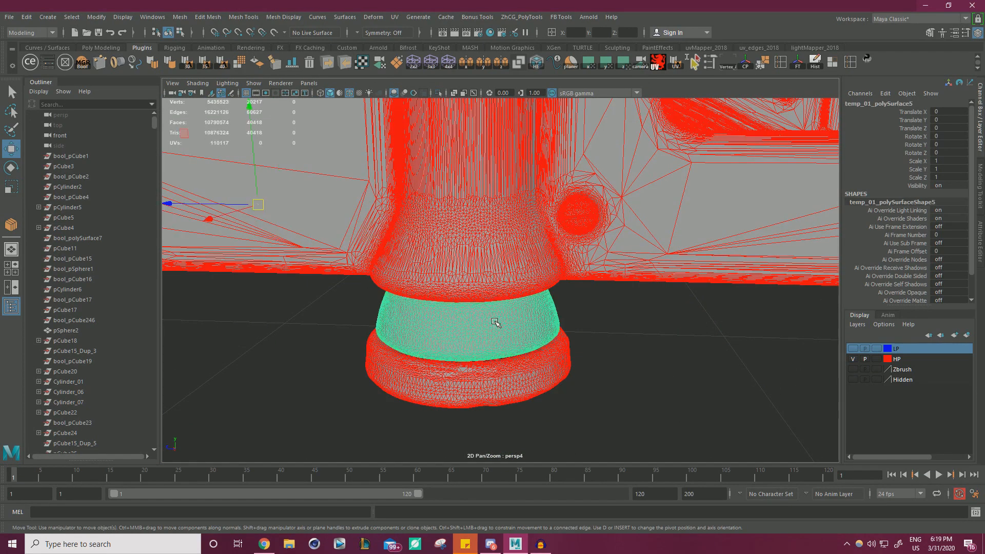
click(532, 363)
click(518, 334)
alt+right_drag(569, 323, 816, 374)
click(501, 305)
Inspect the high-poly foot from below, checking the hole and profile of the base ring's underside
click(853, 360)
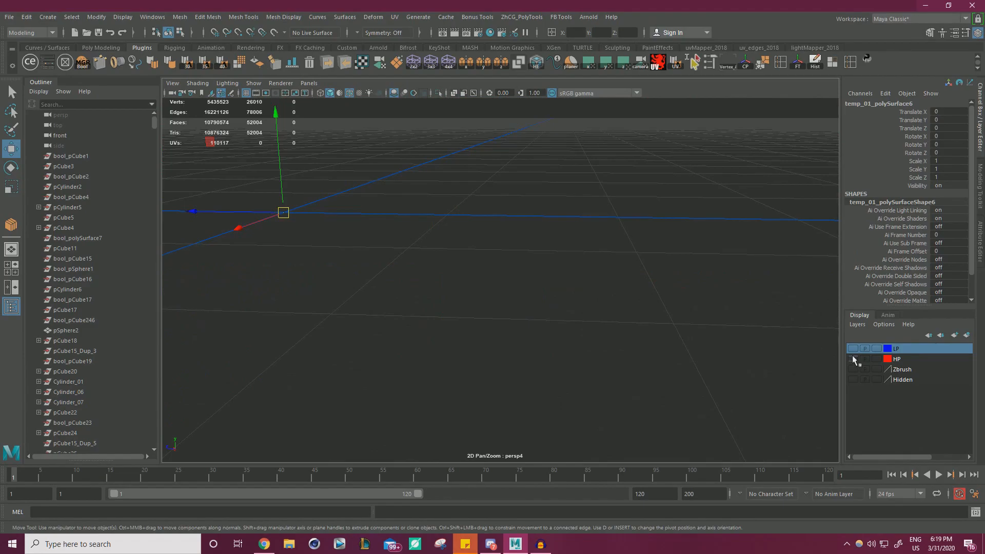
click(853, 359)
alt+right_drag(544, 280, 506, 272)
alt+drag(505, 272, 501, 248)
alt+right_drag(501, 248, 536, 265)
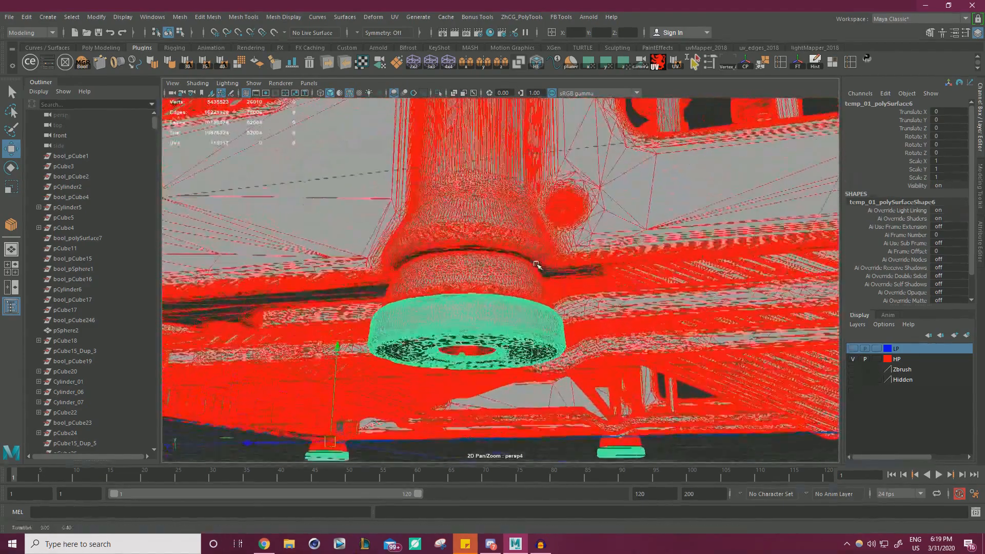
alt+drag(536, 265, 460, 182)
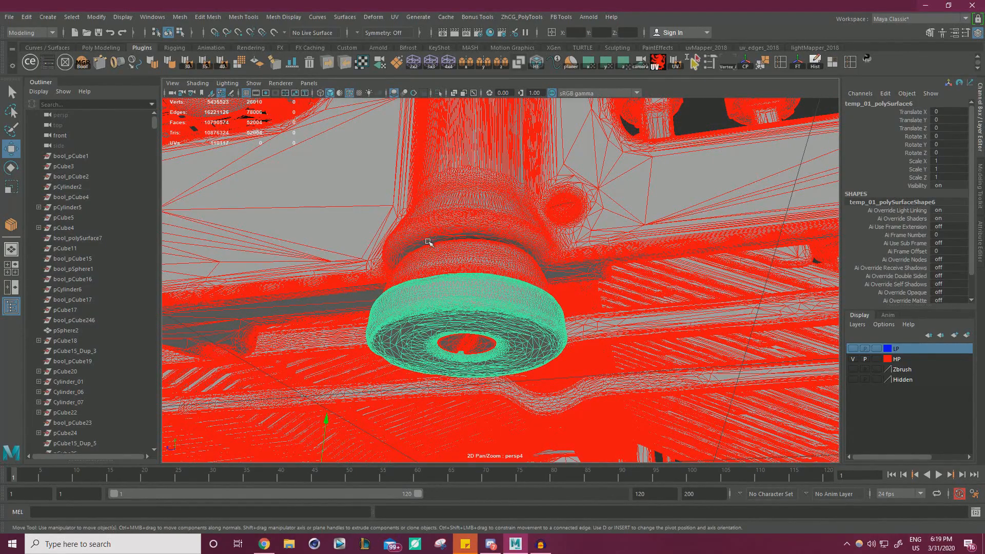
alt+right_drag(436, 237, 571, 246)
alt+drag(572, 246, 515, 229)
alt+right_drag(463, 205, 350, 218)
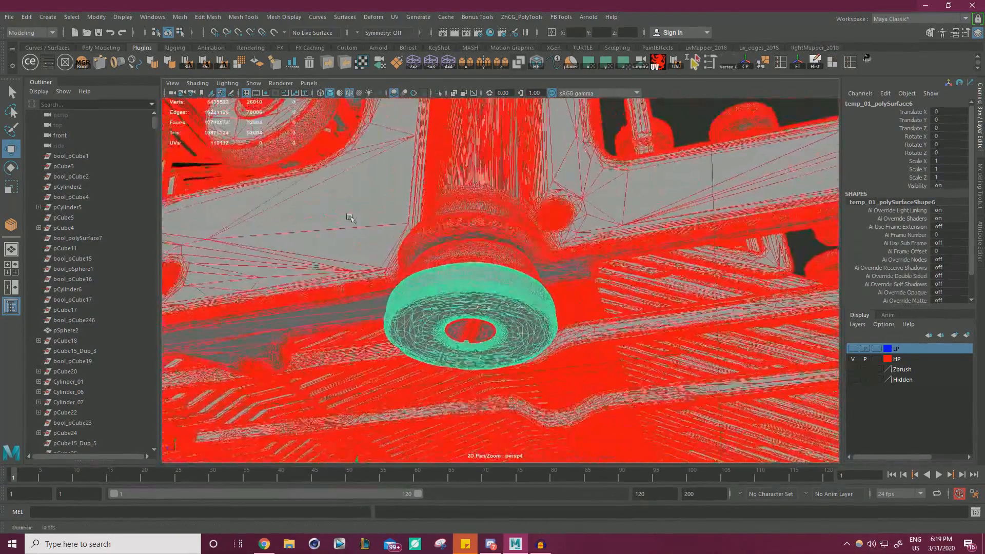
alt+drag(350, 217, 410, 315)
Hide the HP layer, check the contents of the LP layer and show the Zbrush layer again
click(715, 389)
click(852, 360)
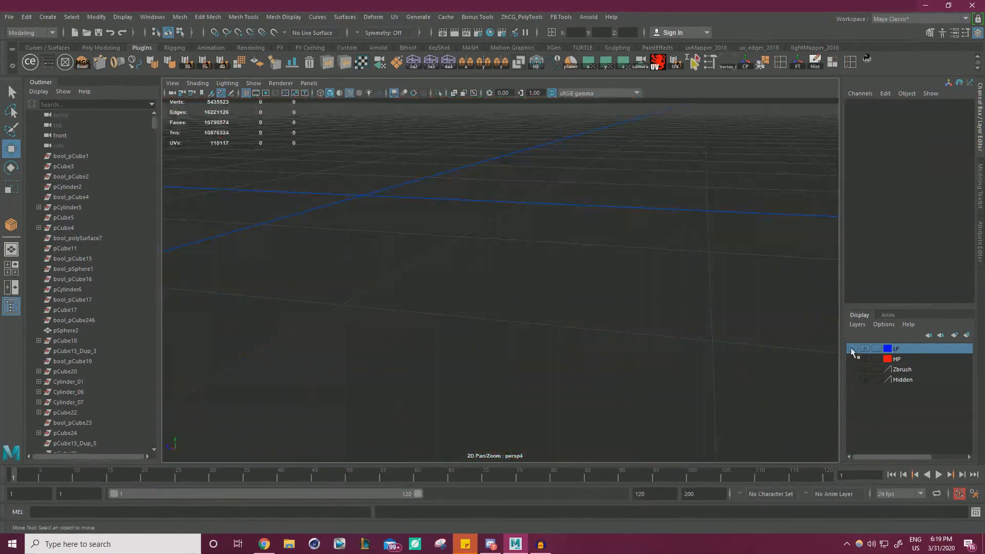
click(853, 349)
alt+right_drag(614, 284, 490, 242)
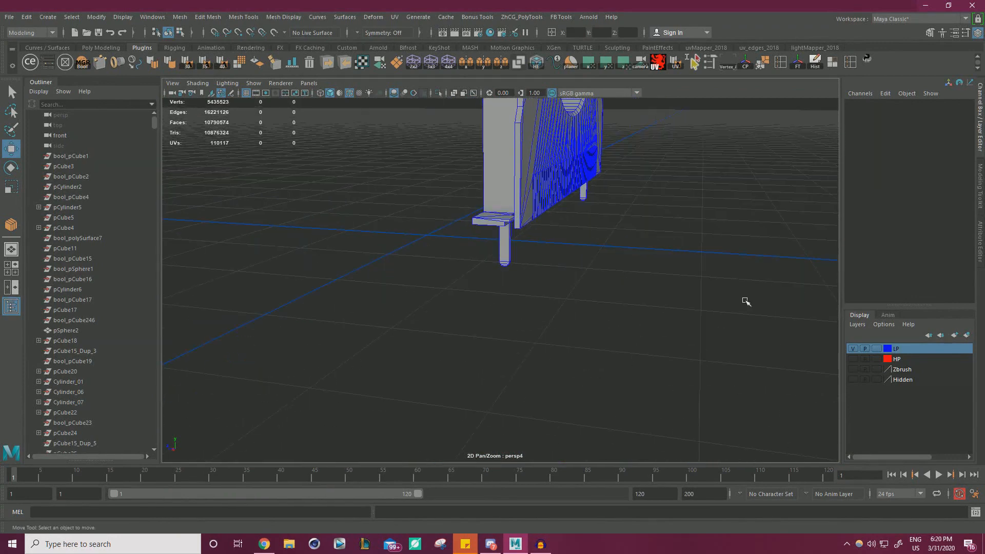
click(854, 349)
click(853, 370)
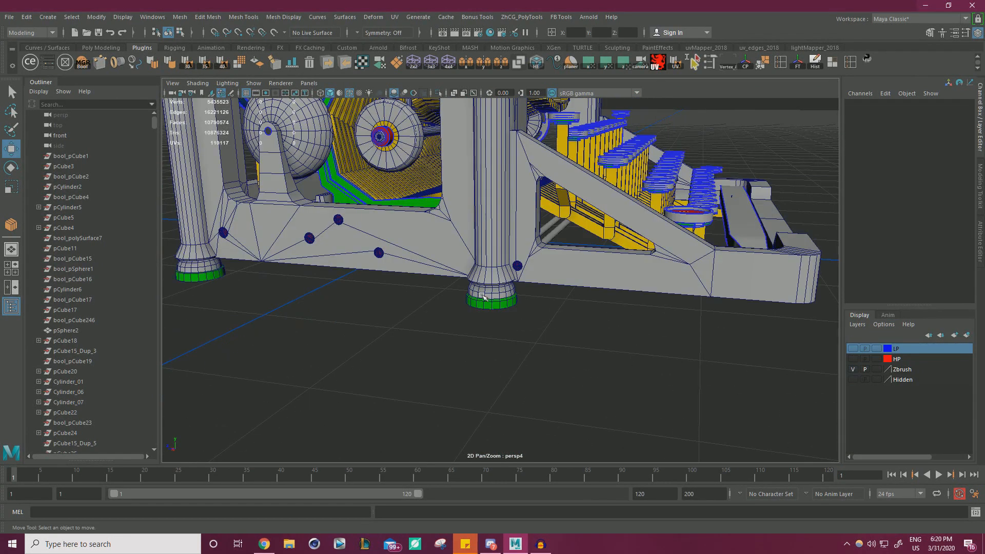
Extract the faces of the green base ring under the near column as a separate object and return to object mode
scroll(676, 359, up, 5)
click(496, 364)
scroll(499, 365, down, 5)
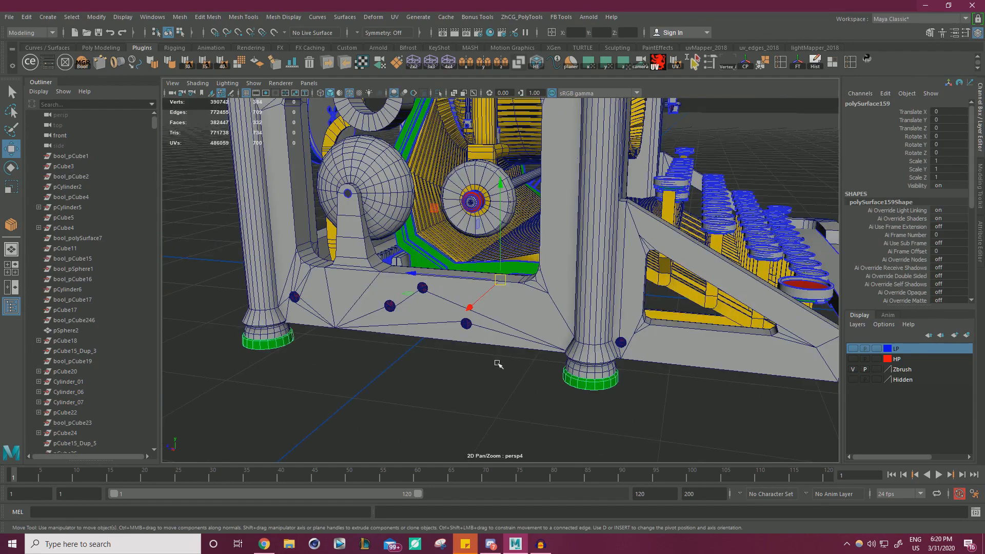
alt+right_drag(554, 351, 500, 341)
alt+middle_drag(662, 354, 539, 314)
alt+right_drag(538, 314, 642, 317)
alt+middle_drag(508, 333, 588, 321)
alt+right_drag(588, 321, 634, 325)
alt+middle_drag(380, 338, 436, 330)
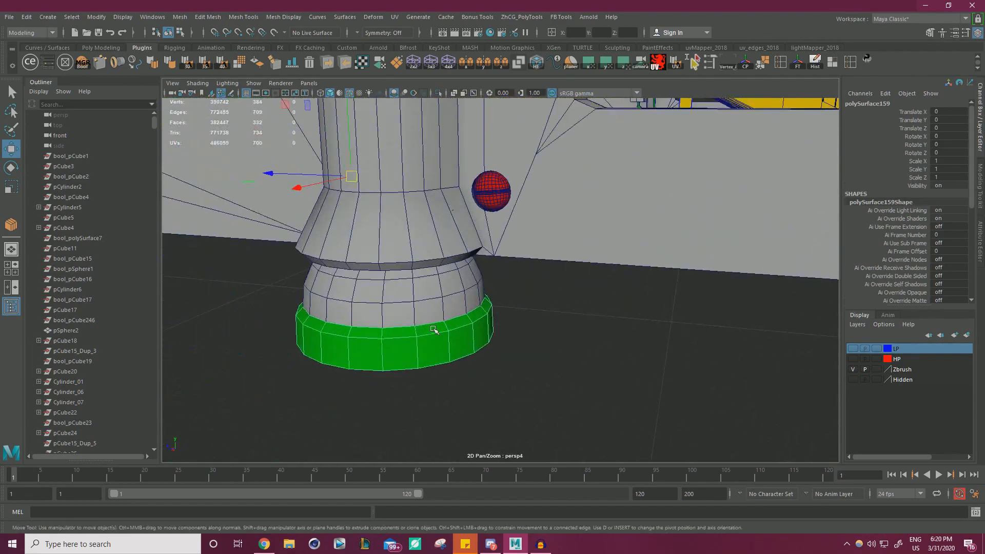
scroll(441, 331, down, 3)
alt+middle_drag(501, 336, 581, 332)
scroll(581, 333, up, 1)
right_drag(543, 307, 542, 279)
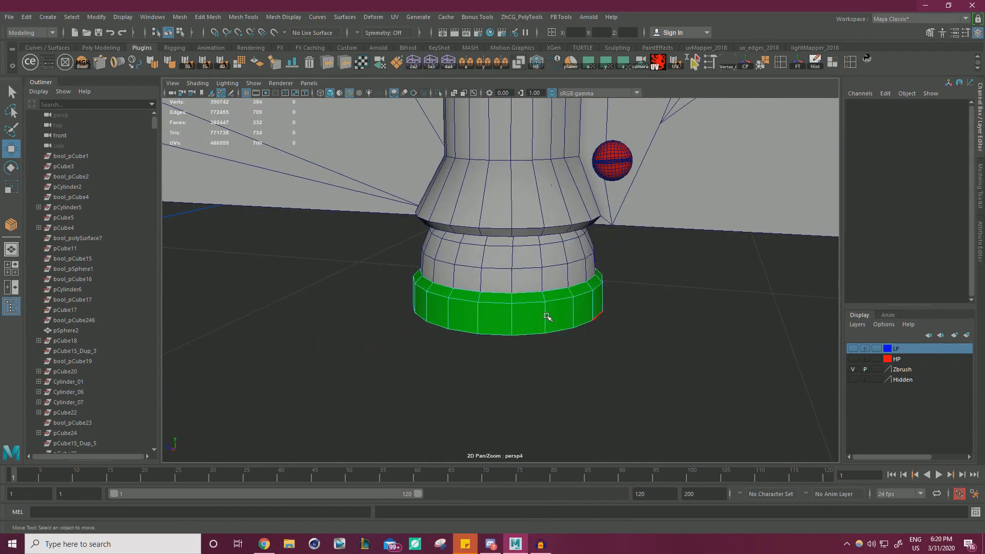
double_click(547, 316)
shift+right_drag(664, 316, 662, 464)
right_drag(564, 307, 615, 235)
key(q)
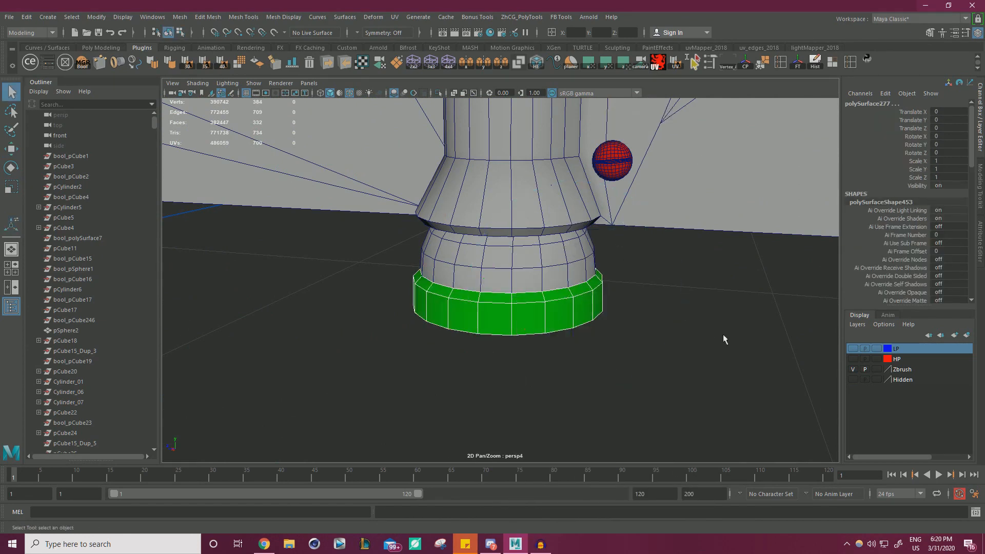
Select the separated green base ring and center its pivot
click(725, 338)
click(567, 314)
key(w)
click(751, 63)
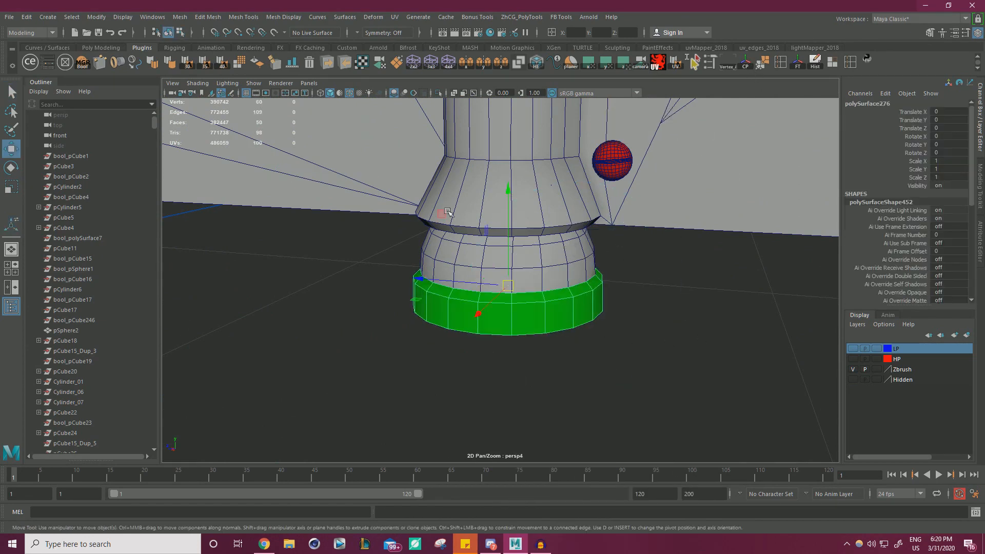
Extract the faces of the rounded grey collar above the green base as a separate object and return to object mode
alt+right_drag(671, 300, 724, 338)
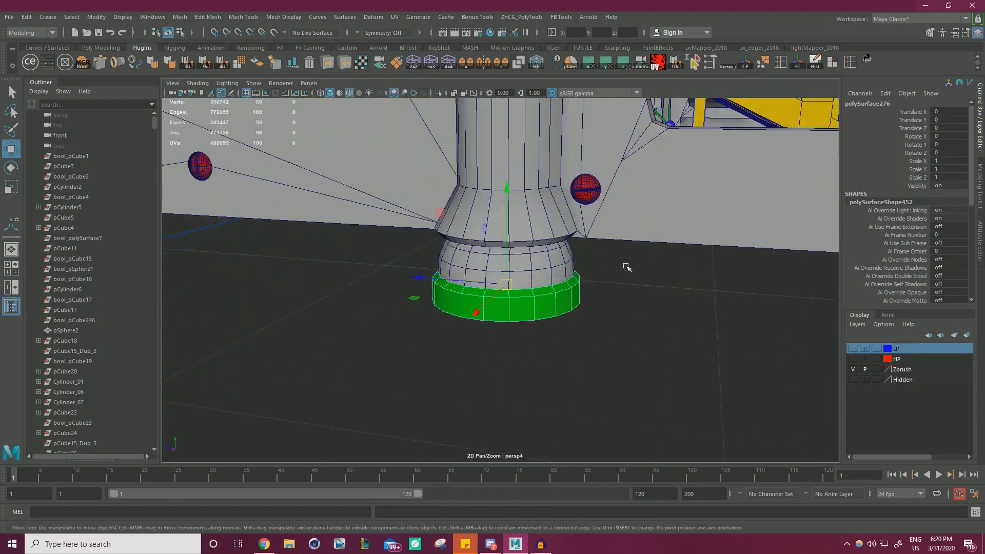
alt+right_drag(603, 316, 443, 306)
alt+right_drag(607, 323, 543, 310)
alt+middle_drag(542, 309, 584, 312)
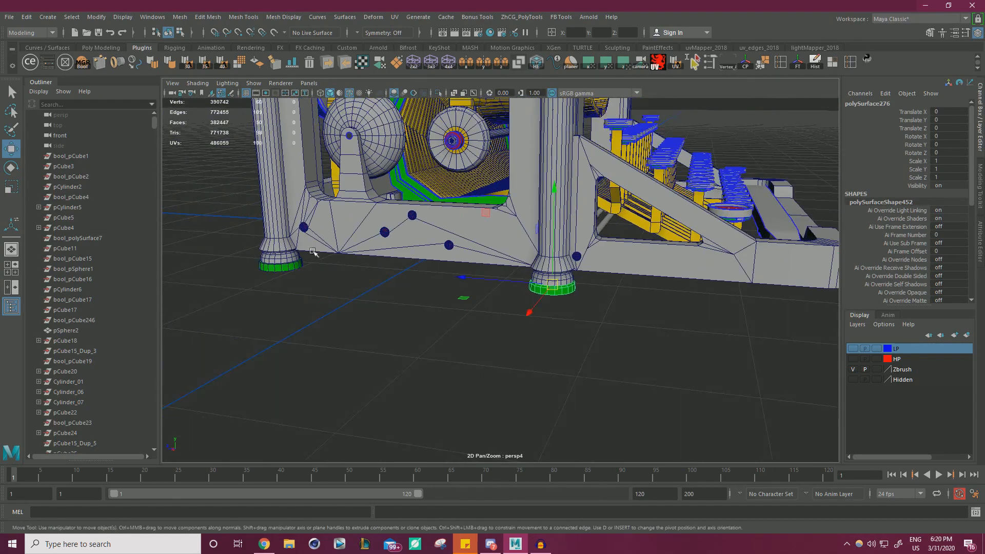
alt+right_drag(315, 253, 790, 350)
alt+right_drag(640, 312, 548, 301)
alt+middle_drag(548, 301, 459, 298)
alt+right_drag(459, 297, 669, 267)
click(666, 241)
double_click(640, 279)
shift+right_drag(304, 266, 299, 430)
right_drag(530, 278, 564, 262)
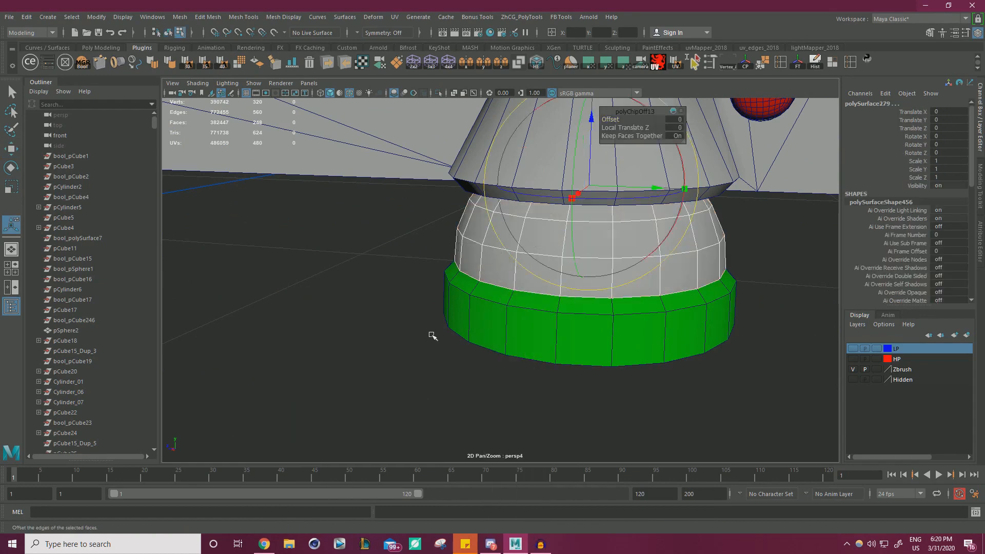
click(432, 334)
Select the separated grey collar and show the HP layer over the low-poly mesh for comparison
alt+right_drag(659, 306, 592, 313)
scroll(592, 313, up, 3)
click(532, 319)
key(w)
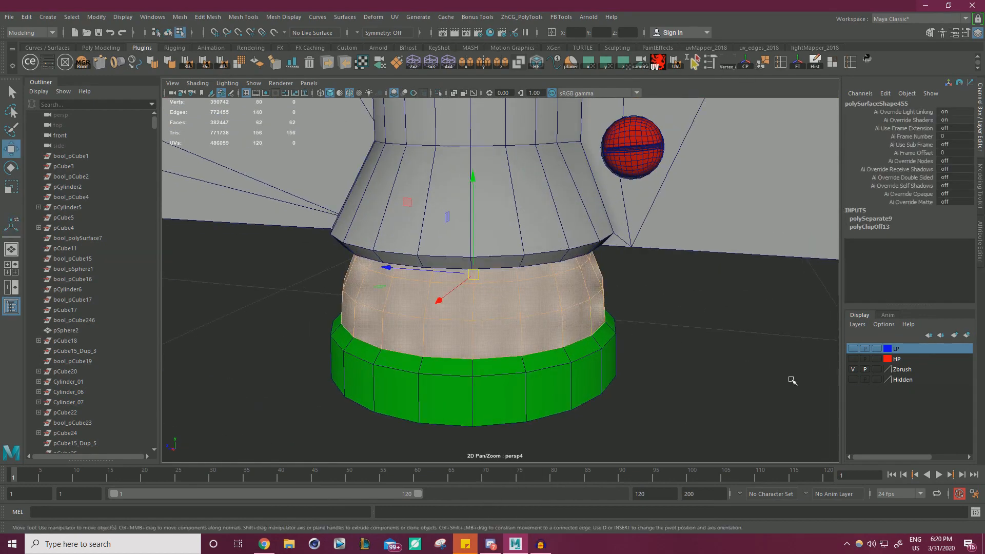
click(853, 359)
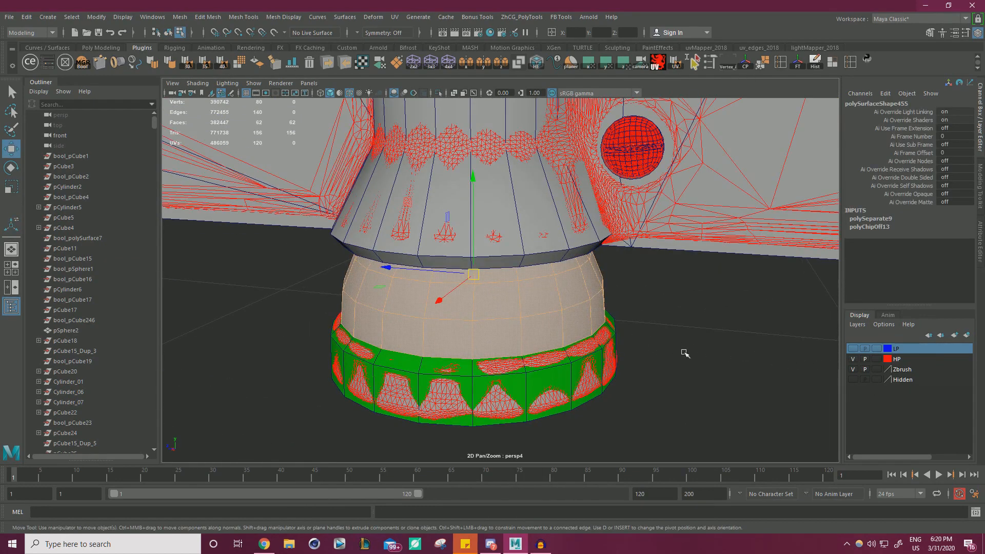
Scale the collar's lower middle edge loop slightly inward in the horizontal plane to match the high-poly shape
right_drag(696, 287, 698, 220)
double_click(530, 316)
key(r)
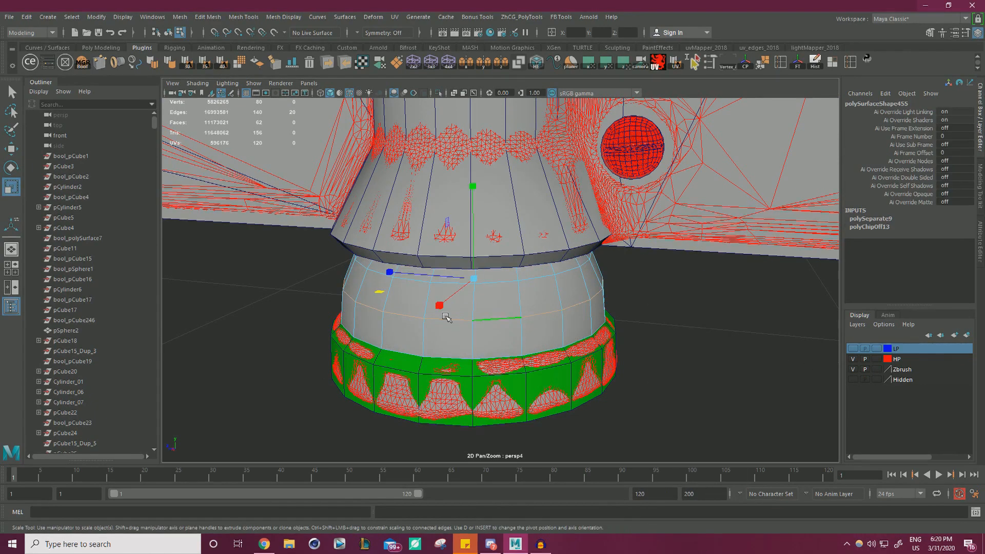
alt+right_drag(497, 316, 454, 311)
alt+middle_drag(454, 310, 413, 349)
alt+right_drag(413, 349, 447, 364)
alt+middle_drag(447, 364, 488, 300)
alt+right_drag(489, 299, 516, 307)
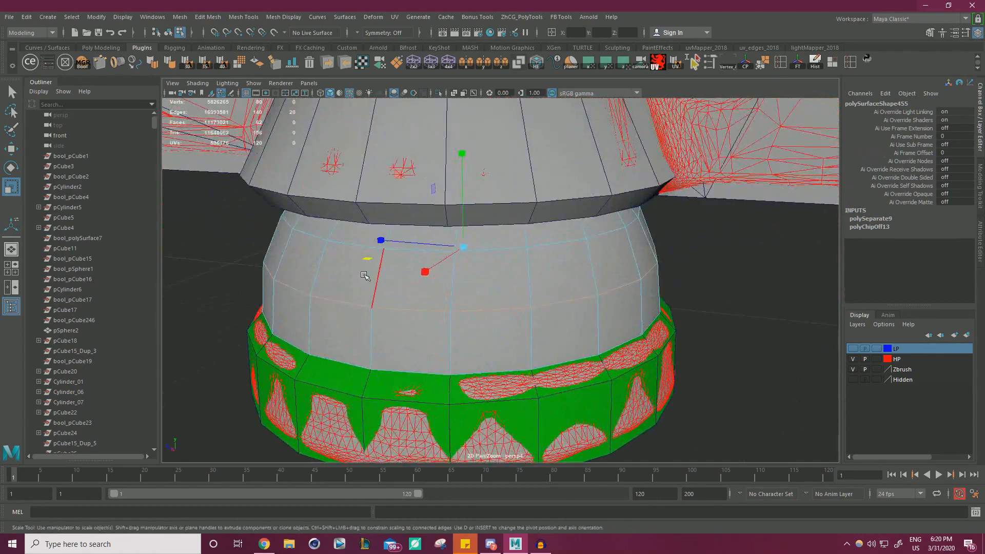
drag(369, 258, 373, 261)
Scale the collar's upper edge loop slightly inward and check the fit against the high-poly mesh
double_click(349, 254)
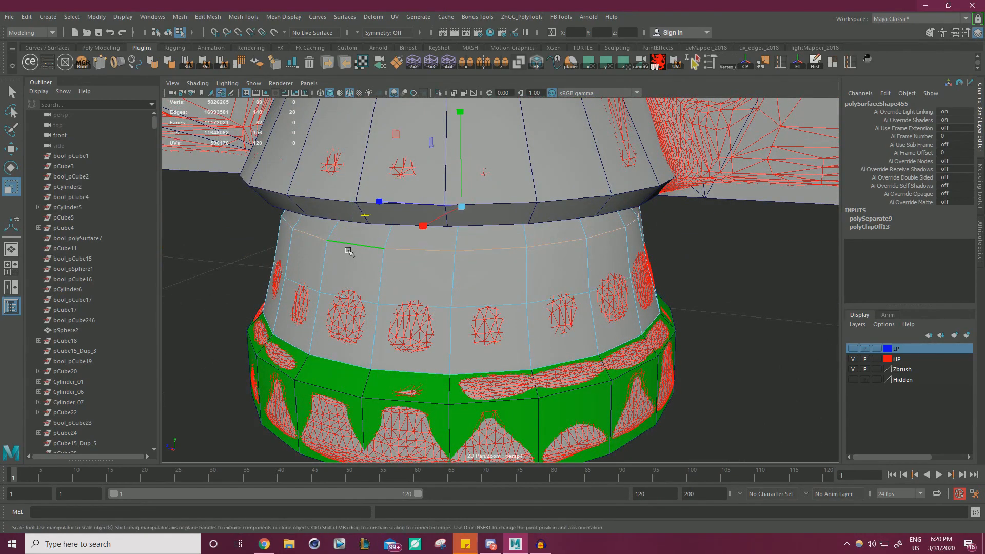
alt+right_drag(348, 253, 411, 377)
alt+middle_drag(411, 377, 396, 288)
alt+right_drag(395, 288, 426, 277)
alt+middle_drag(426, 277, 432, 290)
alt+right_drag(432, 291, 491, 211)
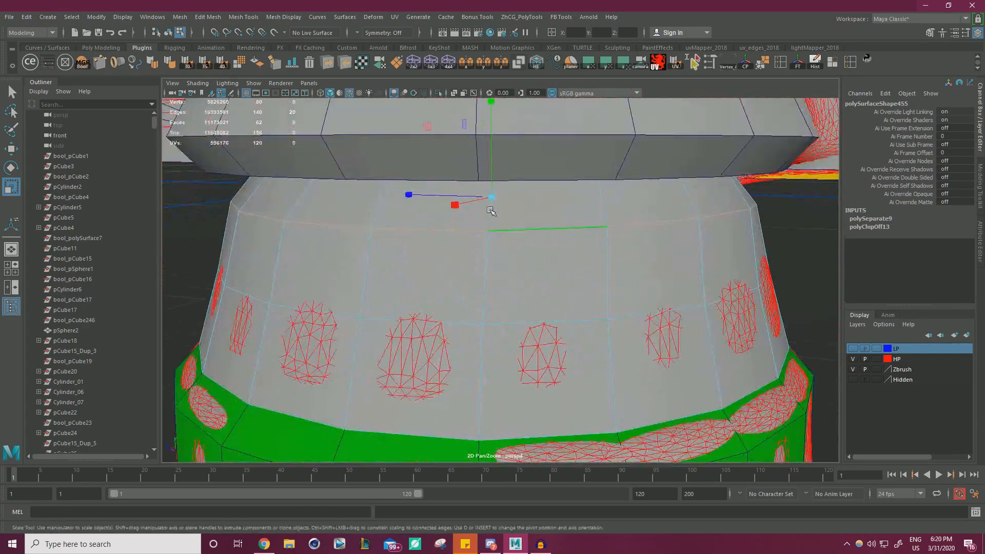
drag(491, 198, 477, 207)
alt+right_drag(477, 207, 450, 268)
alt+drag(450, 268, 468, 243)
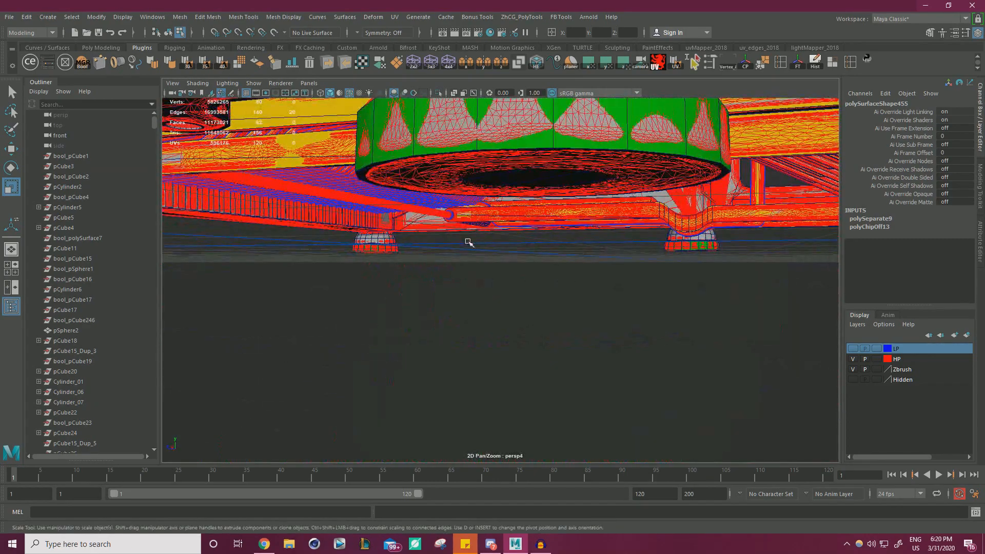
key(f)
alt+right_drag(470, 244, 502, 264)
alt+drag(502, 264, 511, 224)
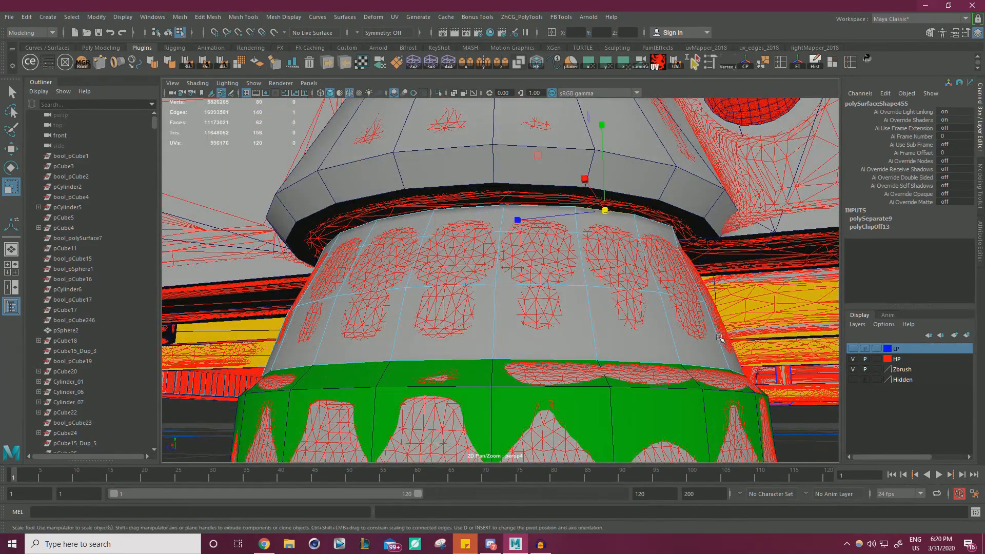
Scale down the collar's top cap face beneath the column and delete that face
alt+right_drag(727, 343, 550, 315)
alt+drag(550, 314, 556, 356)
right_drag(754, 368, 738, 290)
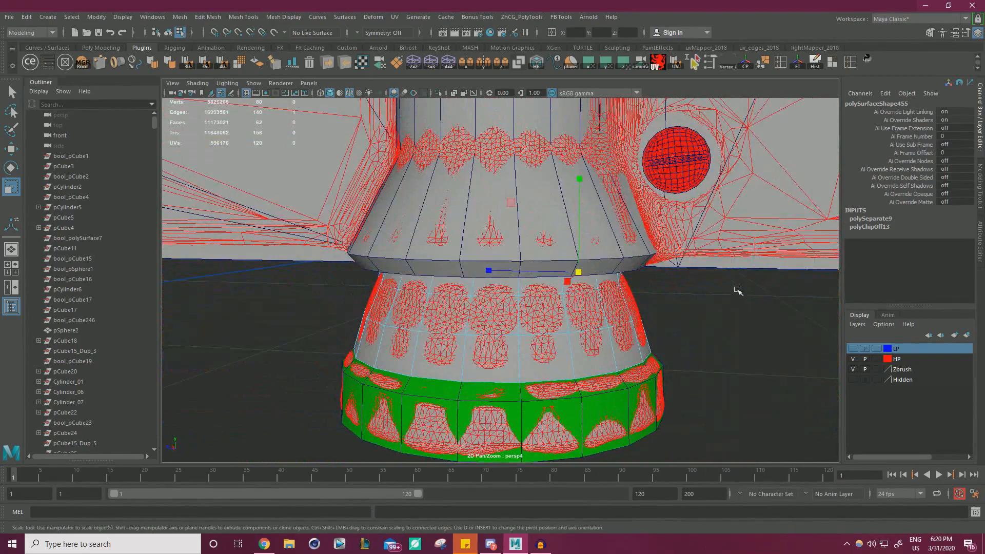
key(f)
key(4)
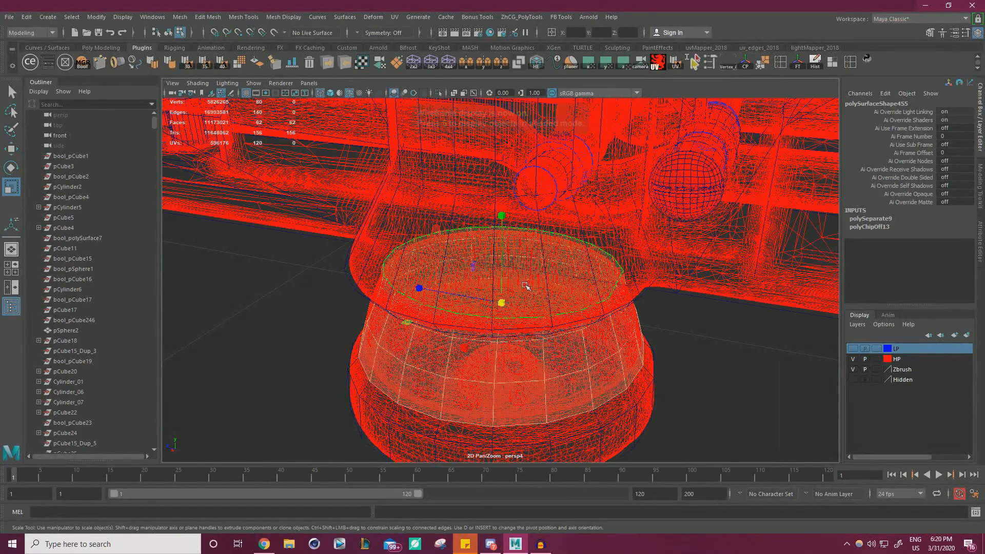
click(531, 288)
mouse_move(531, 287)
alt+mouse_down()
mouse_move(582, 285)
mouse_move(554, 263)
alt+mouse_up()
key(5)
alt+right_drag(554, 263, 580, 306)
mouse_move(500, 255)
mouse_down()
mouse_move(469, 277)
mouse_move(481, 278)
mouse_up()
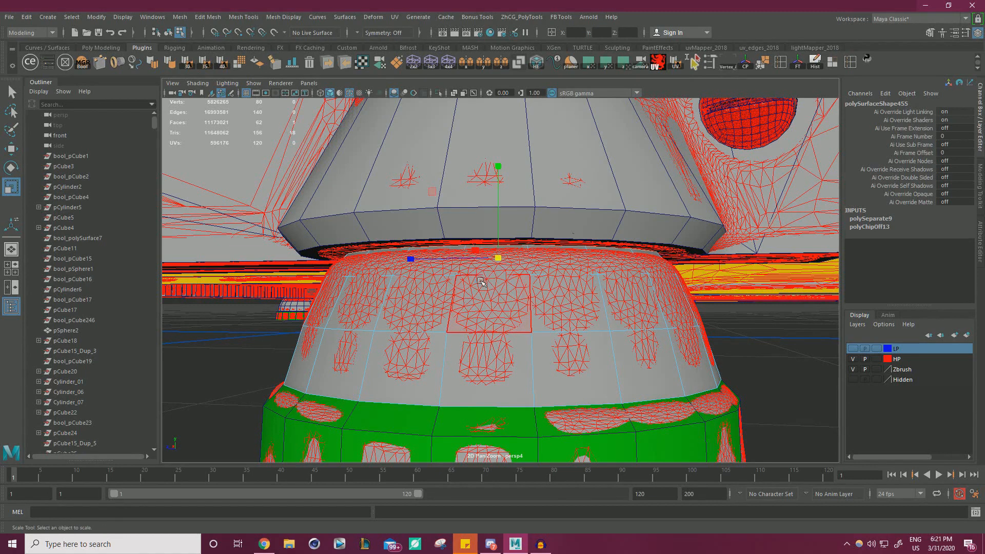
click(458, 274)
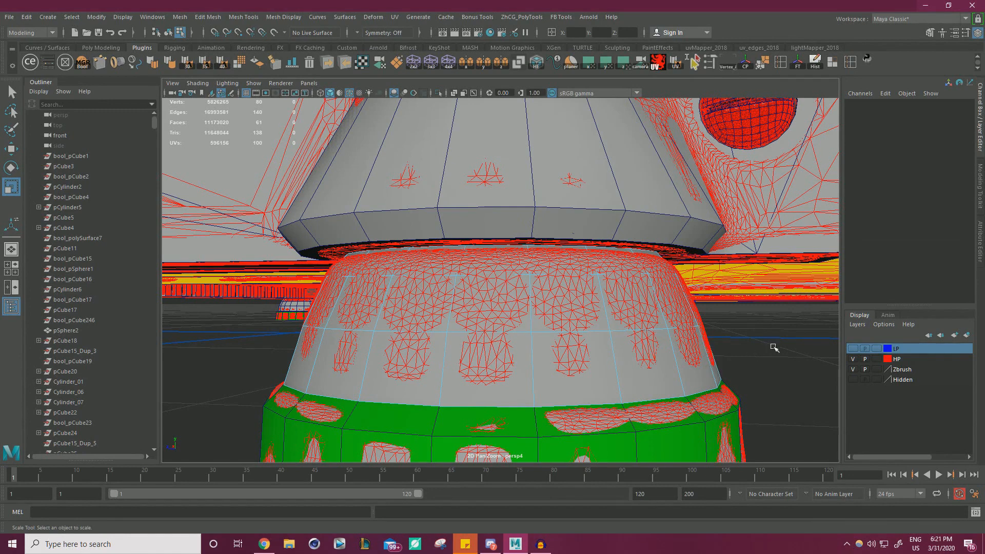
Lower the collar's middle edge loop slightly and scale it outward to follow the high-poly profile
right_drag(773, 248, 766, 219)
double_click(513, 333)
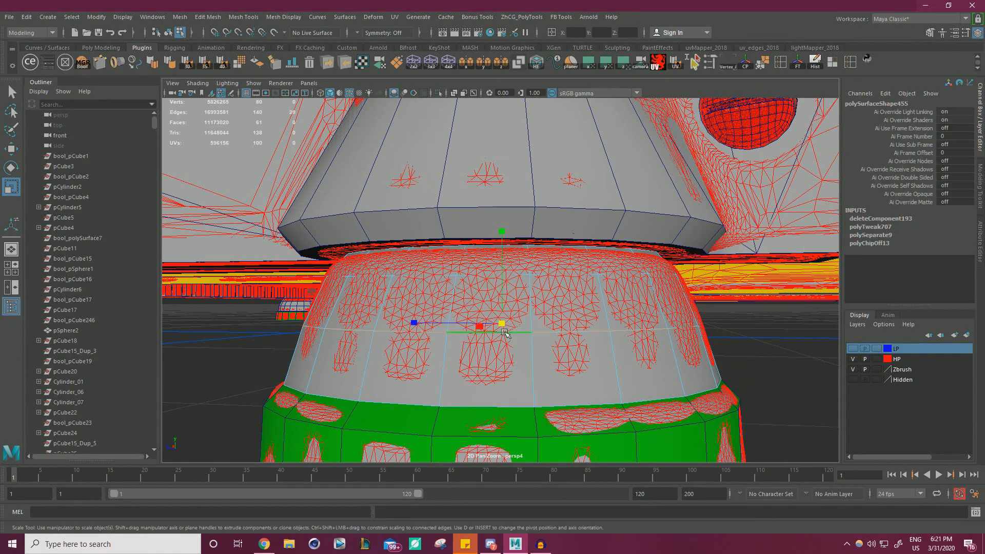
key(w)
drag(503, 245, 503, 250)
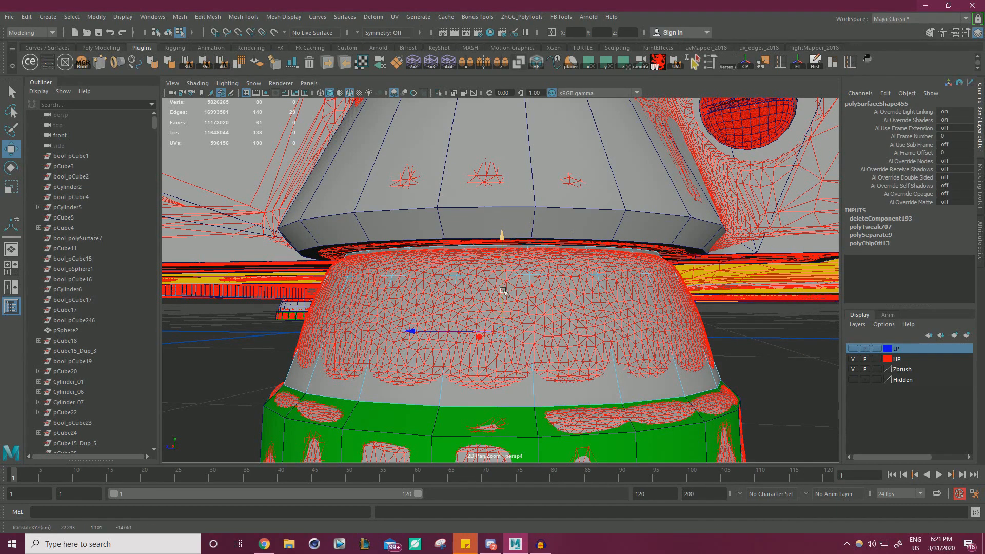
key(r)
drag(501, 332, 509, 334)
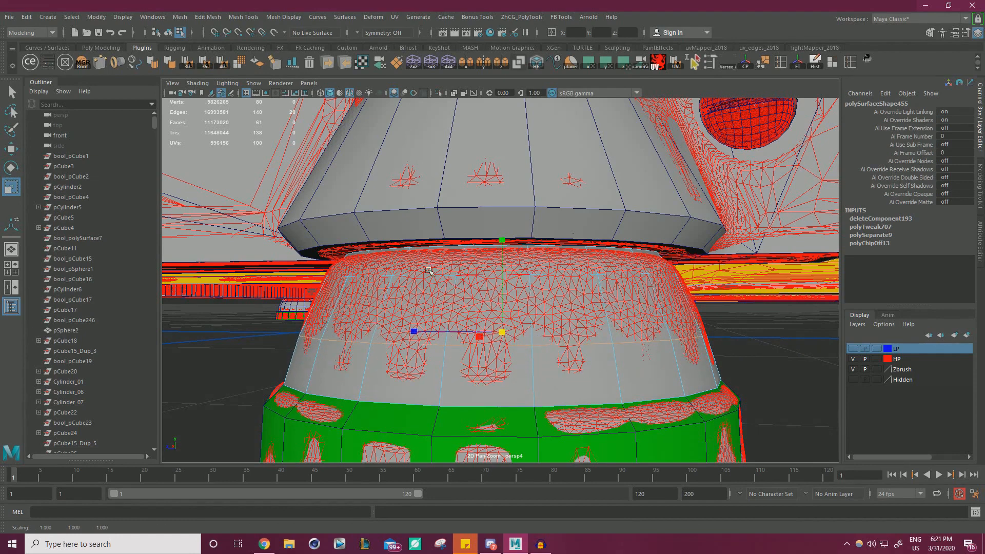
Lower the collar's upper edge loop slightly and scale it outward to follow the high-poly curvature
double_click(420, 279)
key(w)
drag(502, 251, 501, 249)
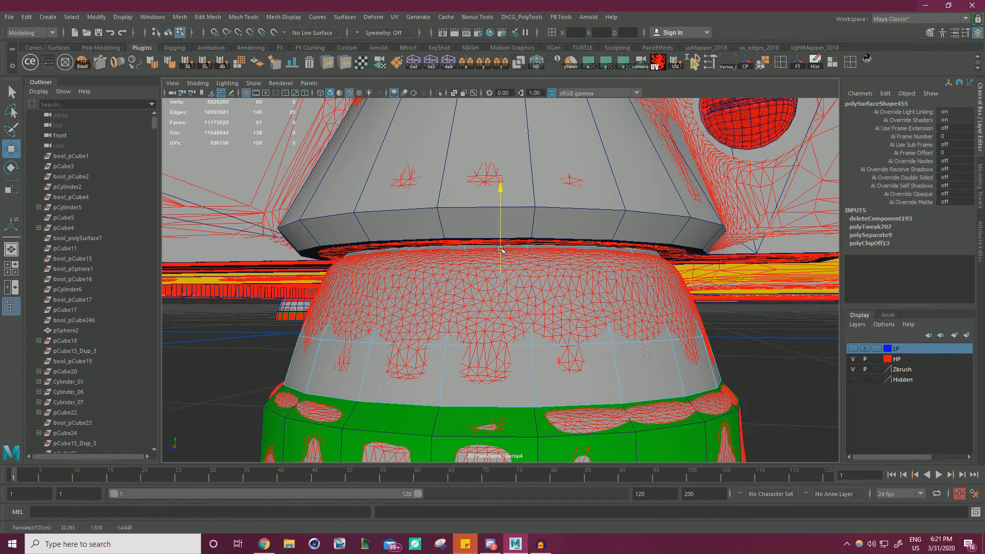
key(r)
drag(502, 291, 512, 291)
Scale the collar's top edge loop outward by about 1.04, hide the HP layer, and snap the loop's height to the column's lower rim
double_click(449, 253)
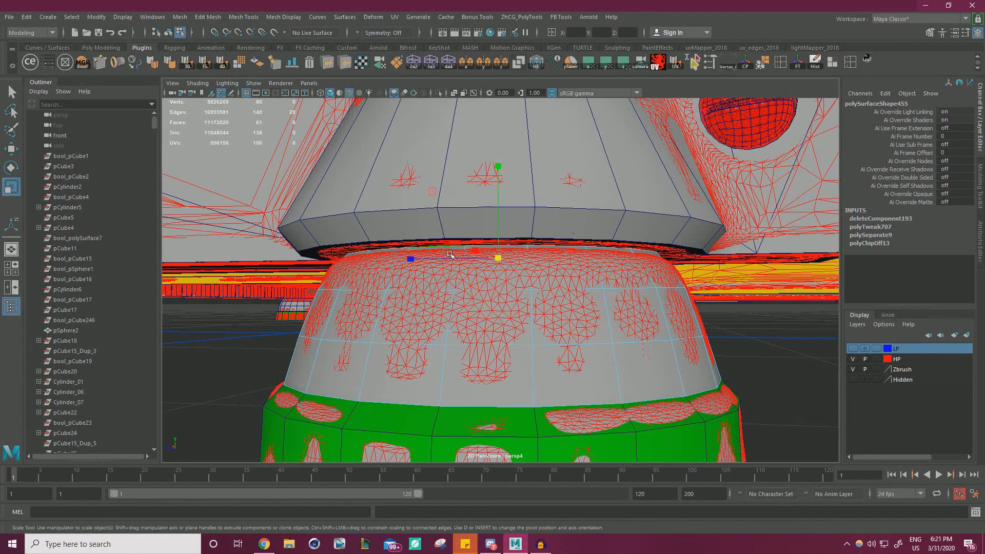
drag(499, 258, 506, 262)
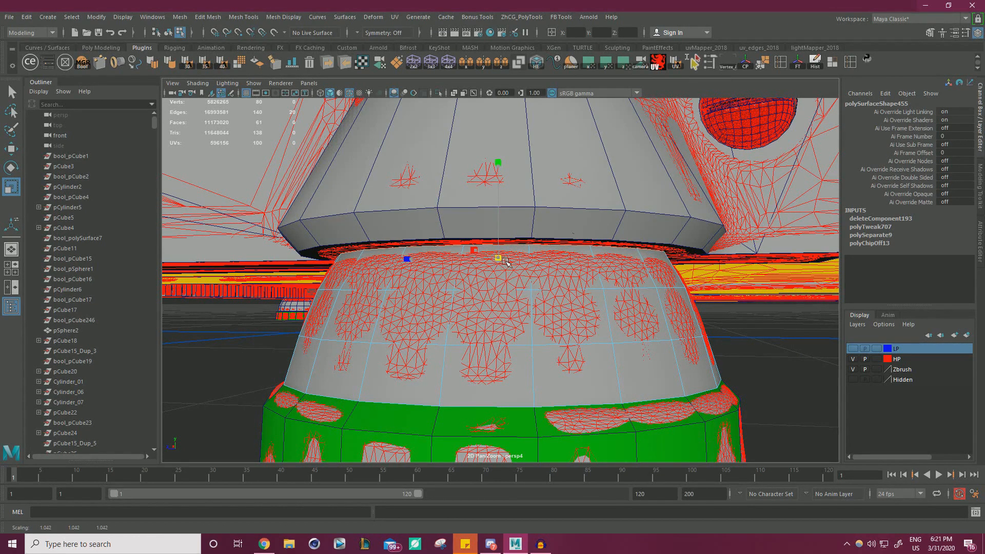
key(w)
key(v)
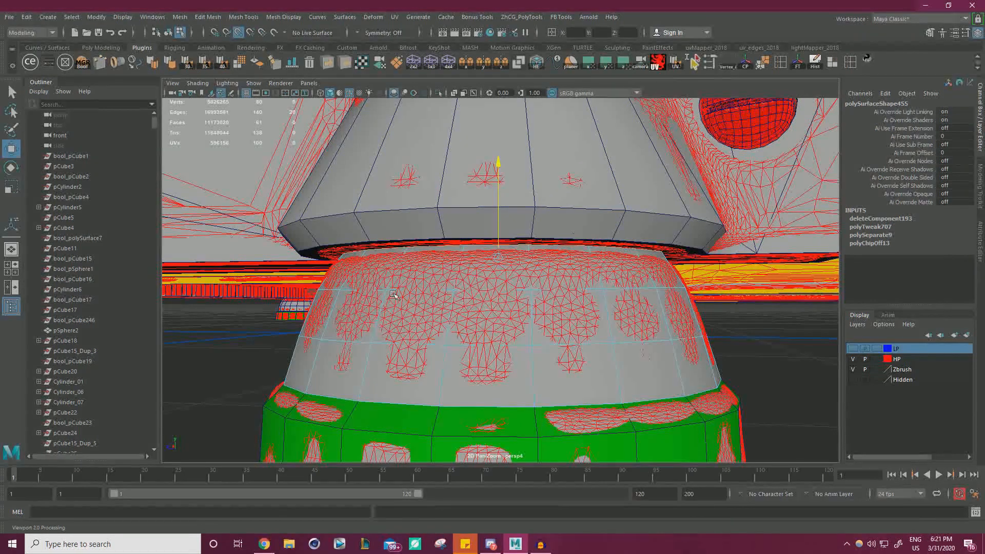
middle_drag(675, 320, 685, 324)
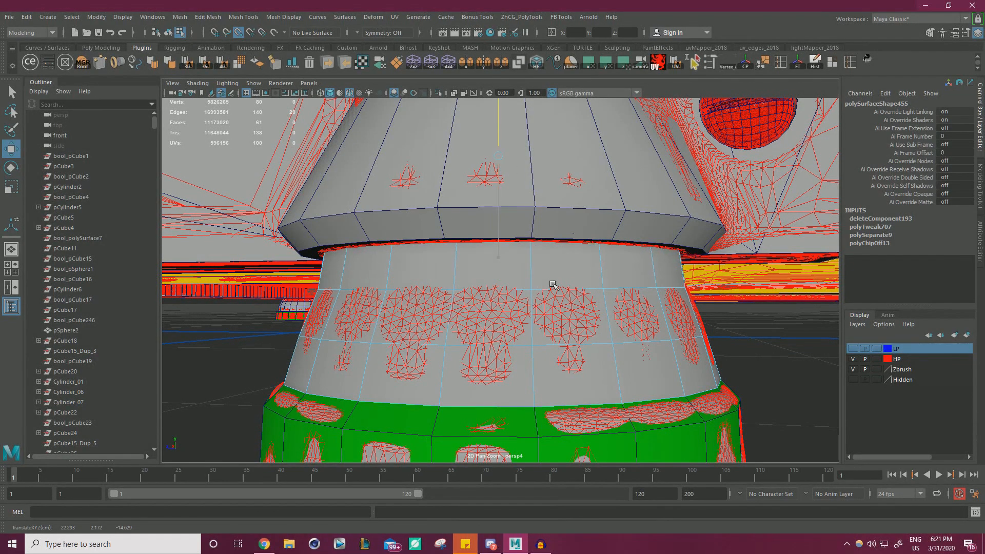
middle_drag(552, 284, 553, 284)
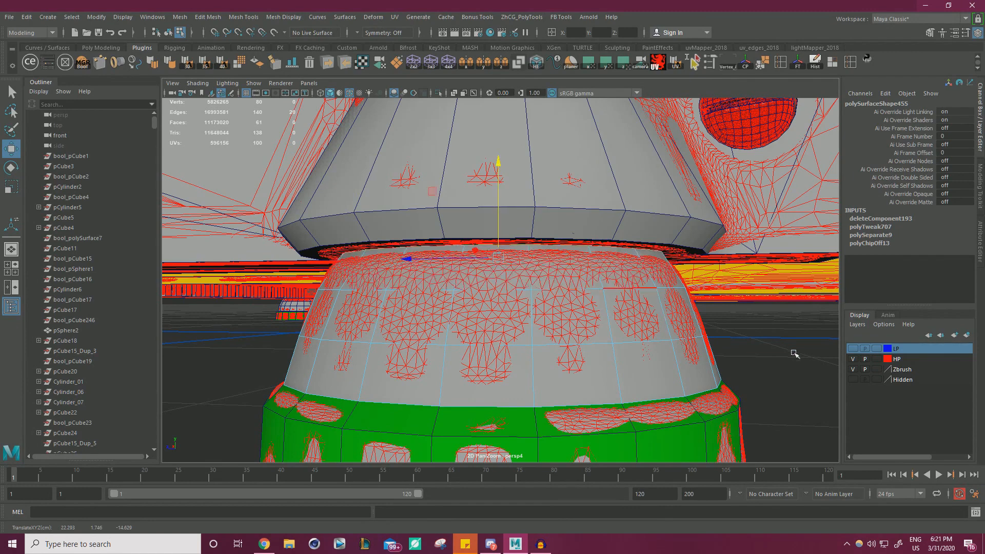
click(853, 360)
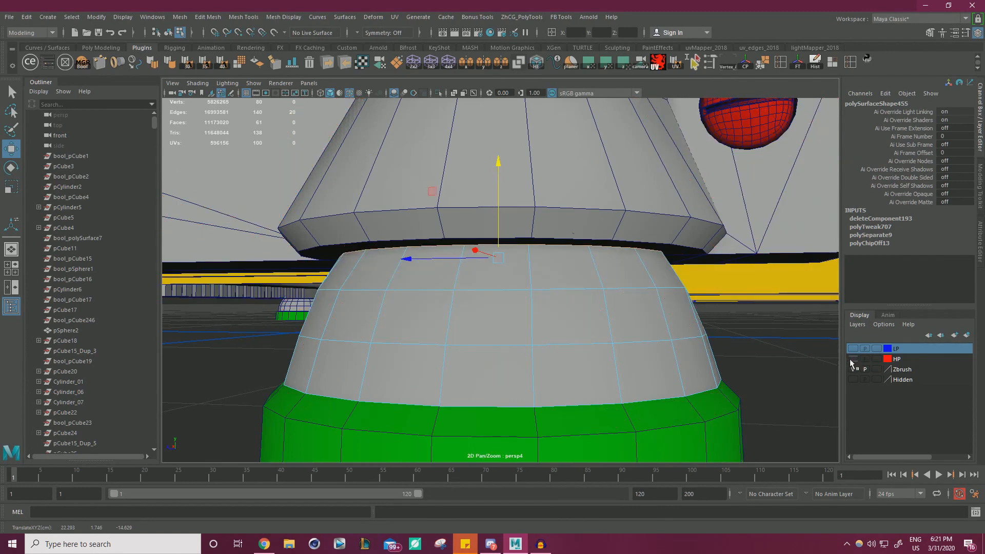
click(502, 228)
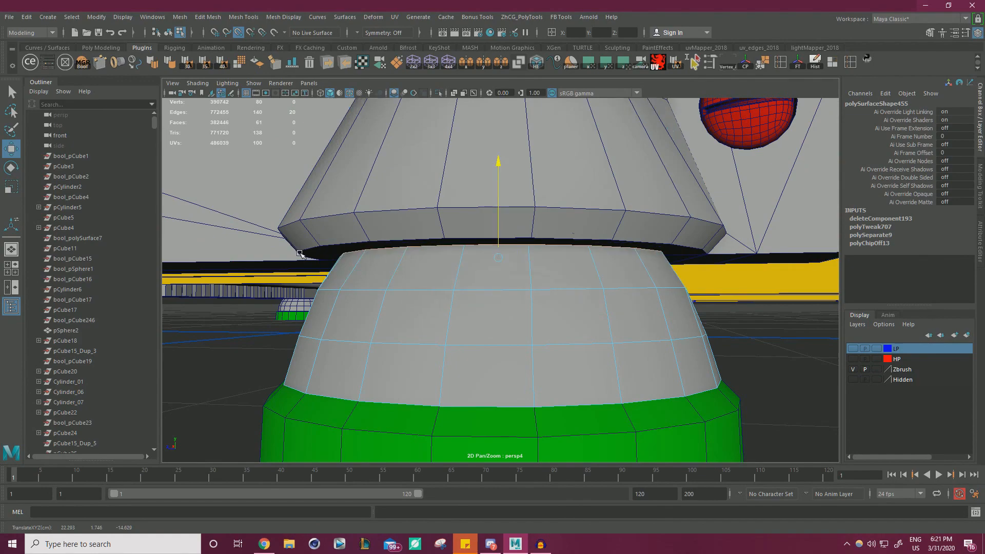
middle_drag(300, 253, 300, 253)
Combine the grey collar and the green base into one mesh
alt+right_drag(590, 272, 525, 277)
alt+drag(526, 277, 452, 301)
alt+right_drag(452, 300, 424, 308)
alt+drag(424, 307, 414, 311)
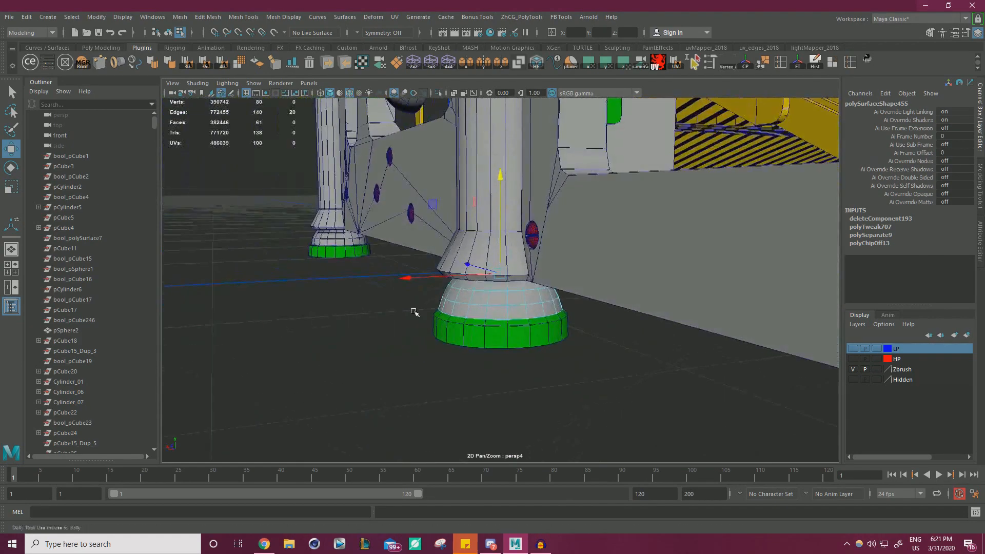
alt+right_drag(414, 311, 441, 310)
alt+drag(441, 310, 689, 324)
right_drag(572, 248, 623, 234)
click(730, 324)
click(648, 314)
shift+click(637, 347)
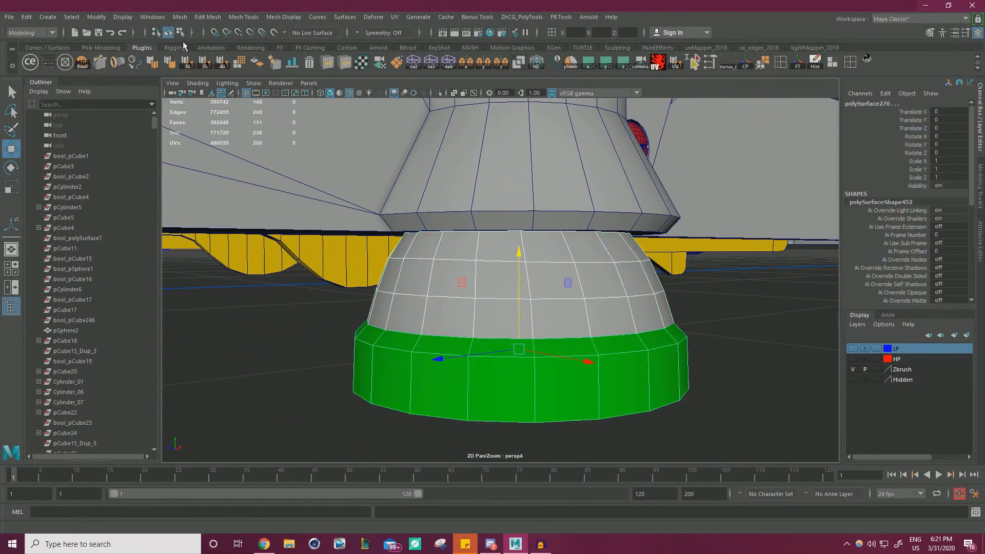
click(179, 20)
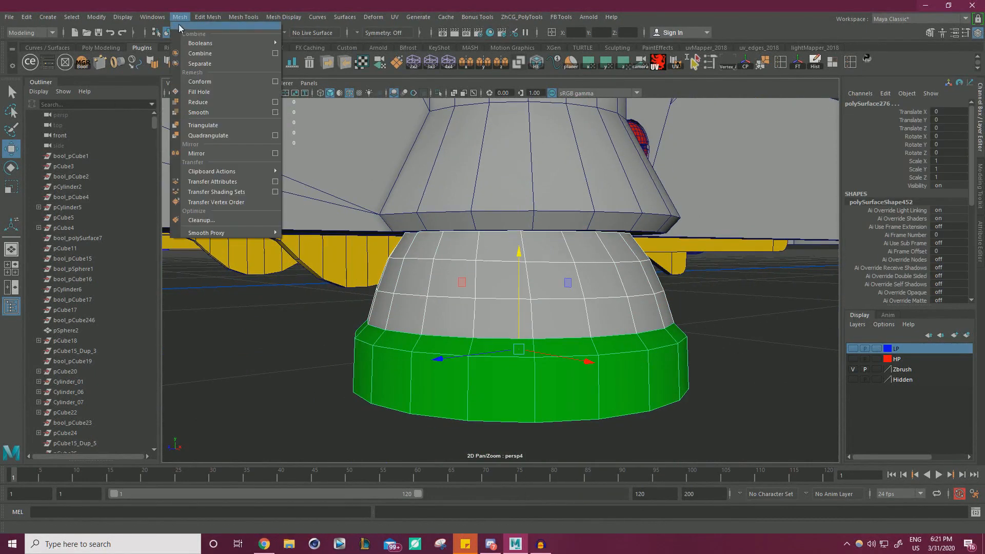
click(202, 53)
Merge all overlapping vertices of the combined collar-and-base mesh
scroll(534, 280, down, 4)
right_drag(571, 278, 522, 249)
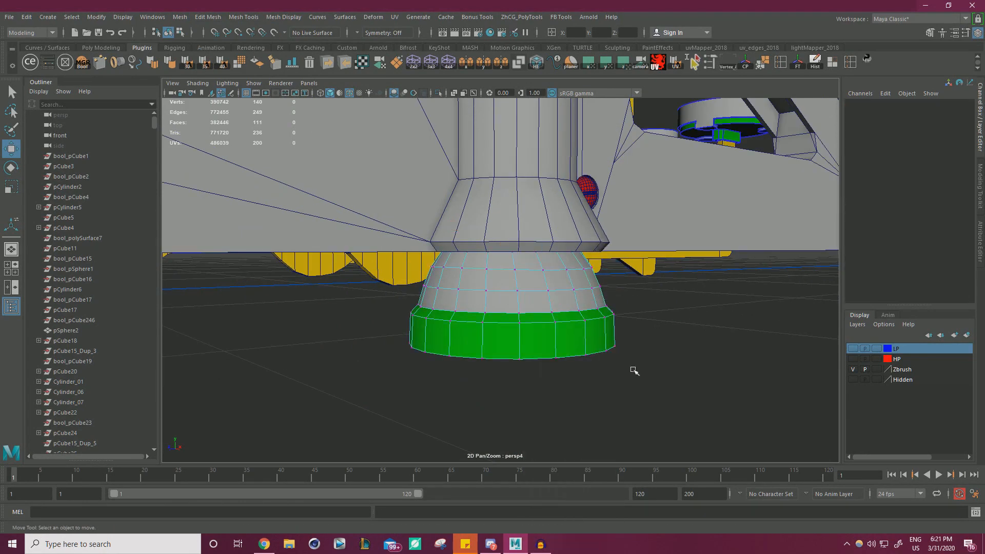
drag(671, 397, 287, 135)
shift+right_drag(678, 334, 667, 277)
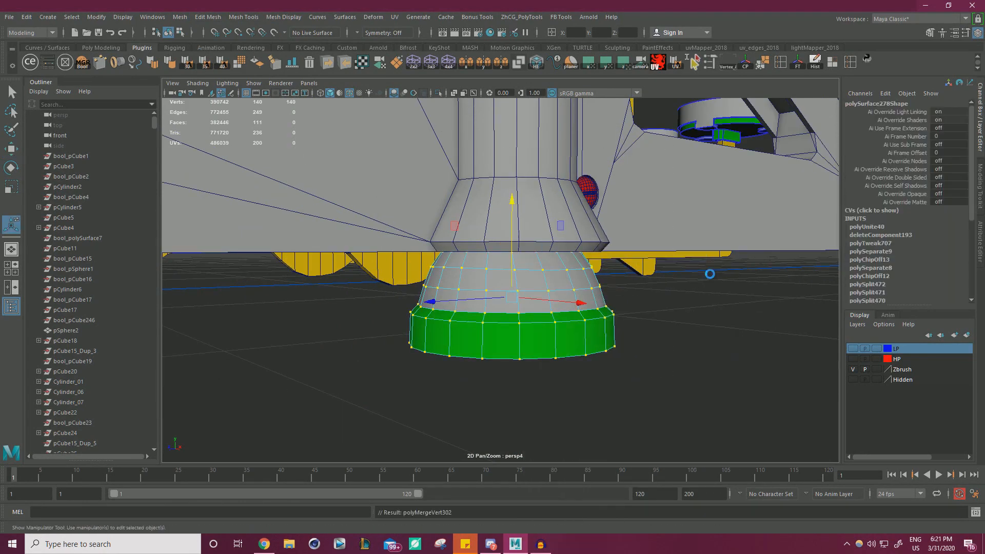
Isolate the combined foot mesh and inspect it from above through the collar's open top
key(q)
click(541, 301)
click(541, 302)
alt+drag(539, 297, 411, 226)
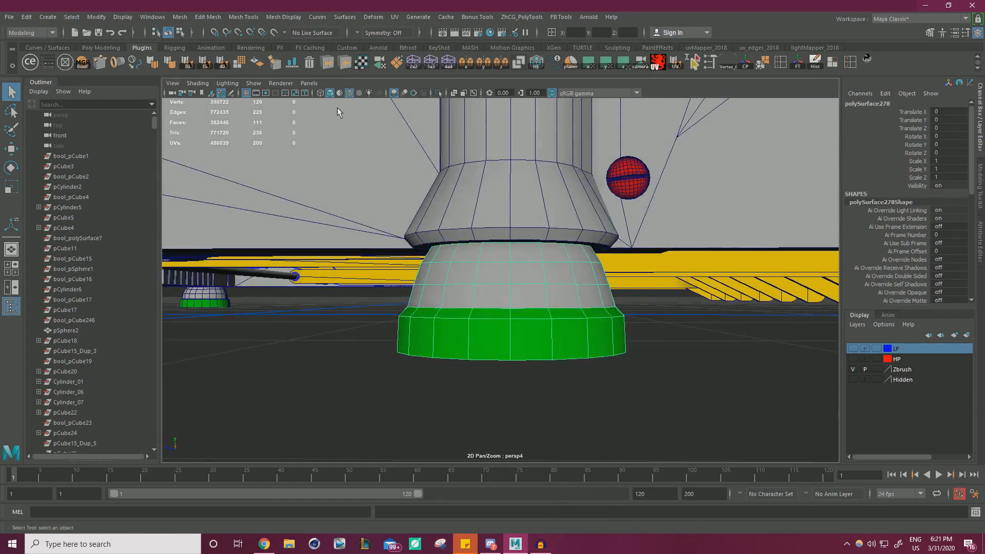
click(439, 93)
alt+drag(512, 227, 605, 310)
alt+right_drag(604, 310, 652, 324)
alt+middle_drag(651, 324, 632, 299)
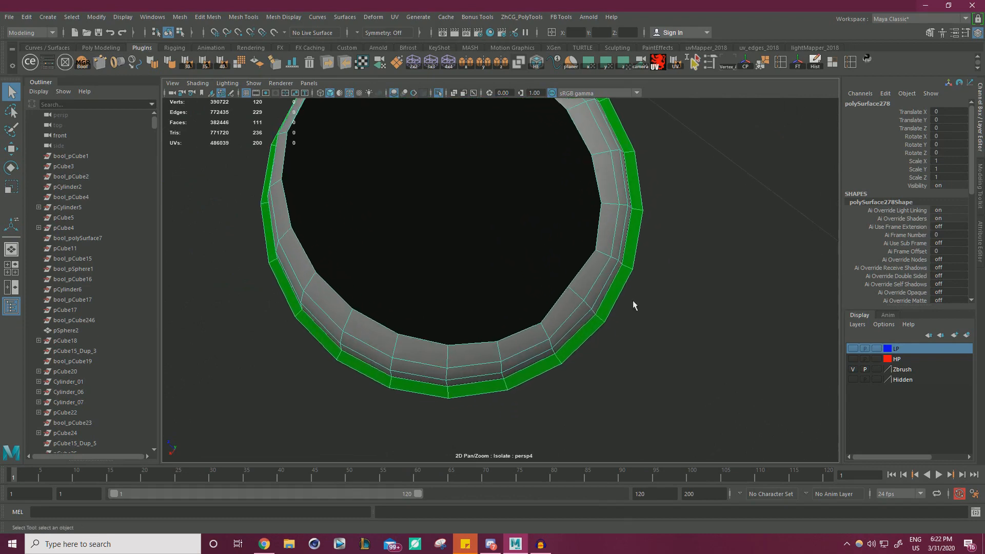
Try moving a single vertex on the collar's open top rim and selecting a neighbouring edge loop
right_drag(578, 288, 550, 266)
alt+right_drag(522, 296, 576, 300)
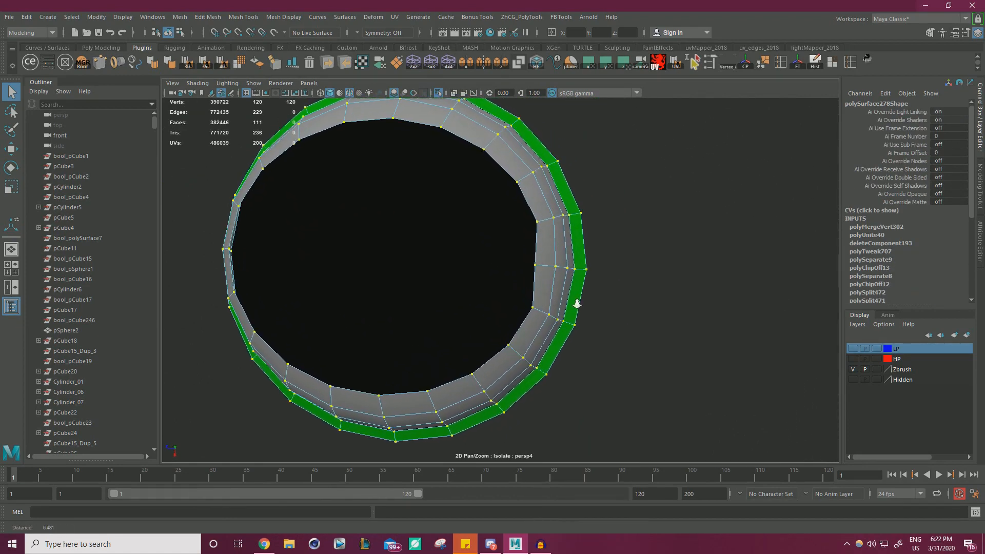
click(537, 265)
key(w)
drag(463, 265, 461, 262)
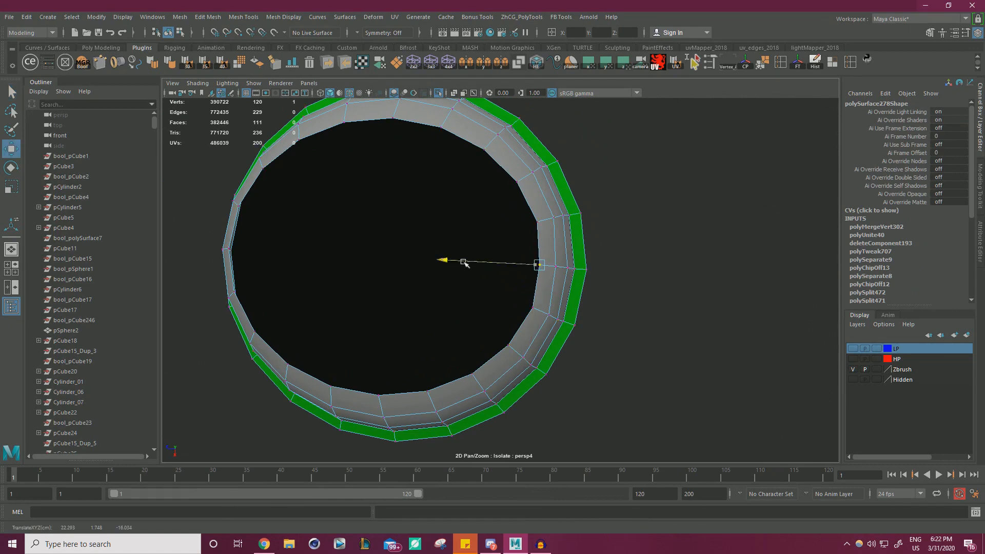
alt+drag(536, 269, 509, 210)
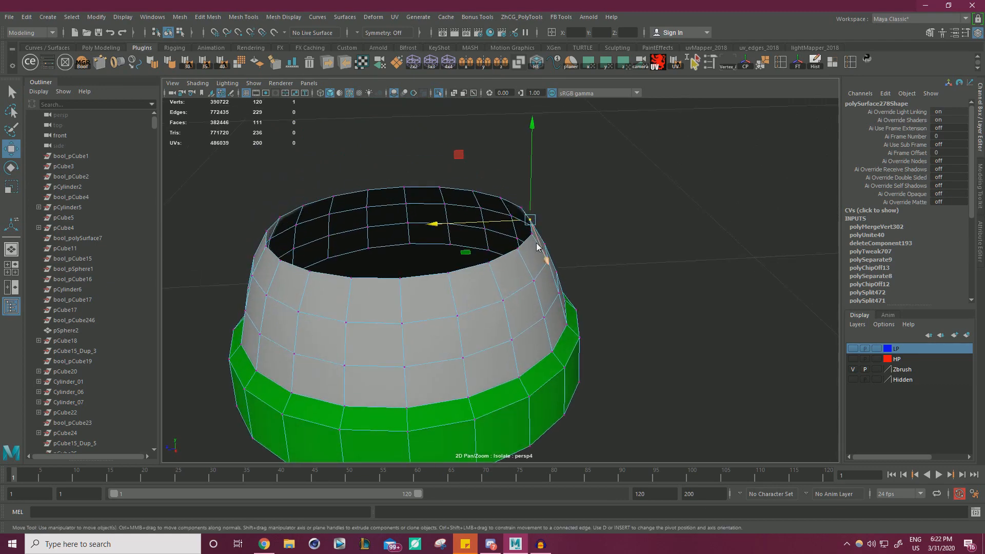
right_drag(537, 247, 537, 219)
double_click(526, 241)
click(638, 215)
alt+right_drag(606, 216, 547, 220)
alt+drag(547, 220, 525, 246)
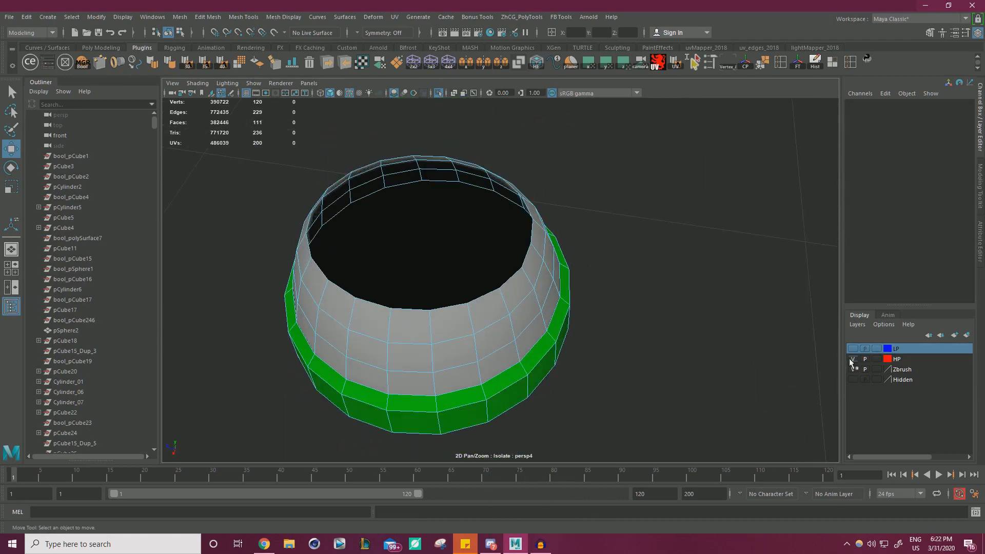
Show the HP layer and isolate the low-poly foot together with its high-poly counterpart
click(440, 93)
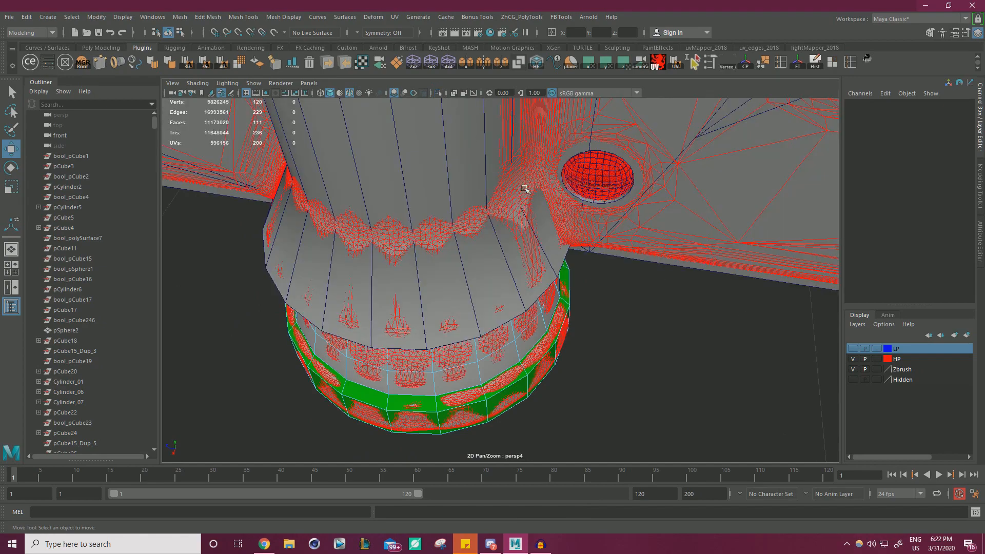
click(485, 308)
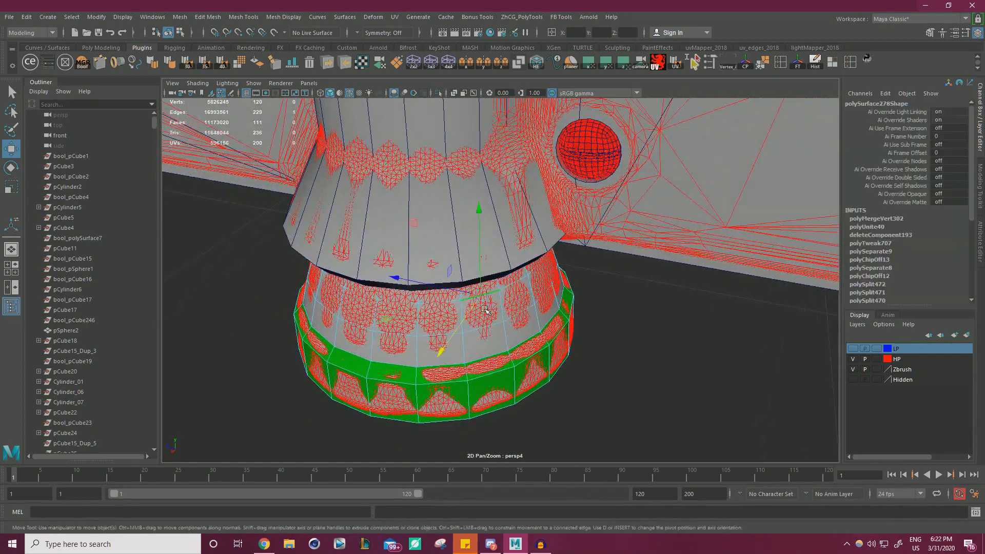
right_drag(503, 248, 551, 238)
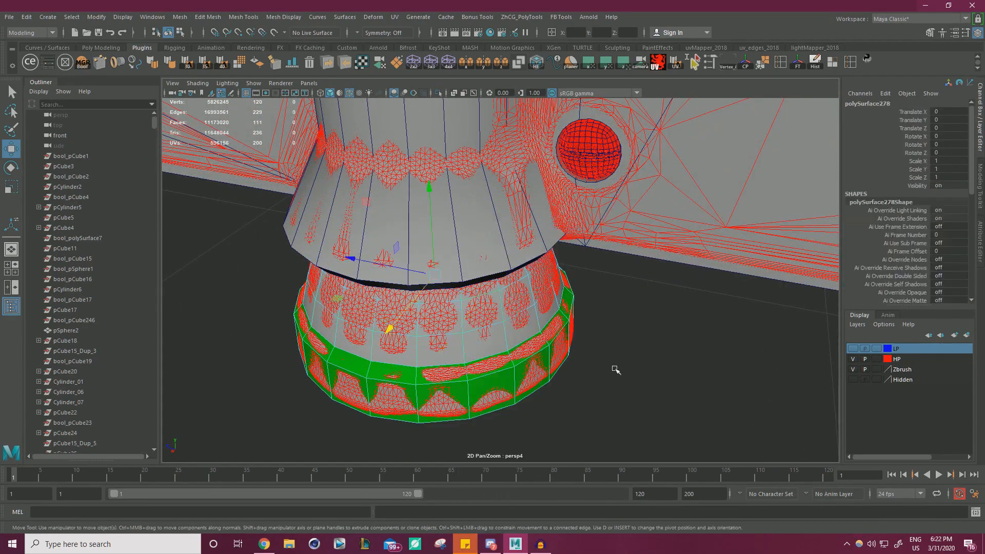
click(622, 422)
drag(613, 421, 440, 324)
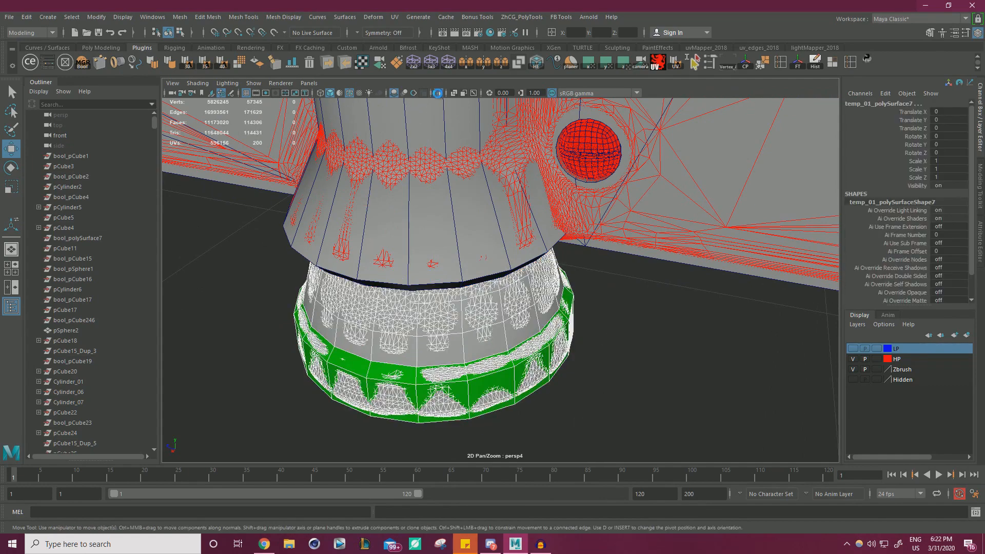
key(ctrl+1)
click(643, 253)
click(491, 347)
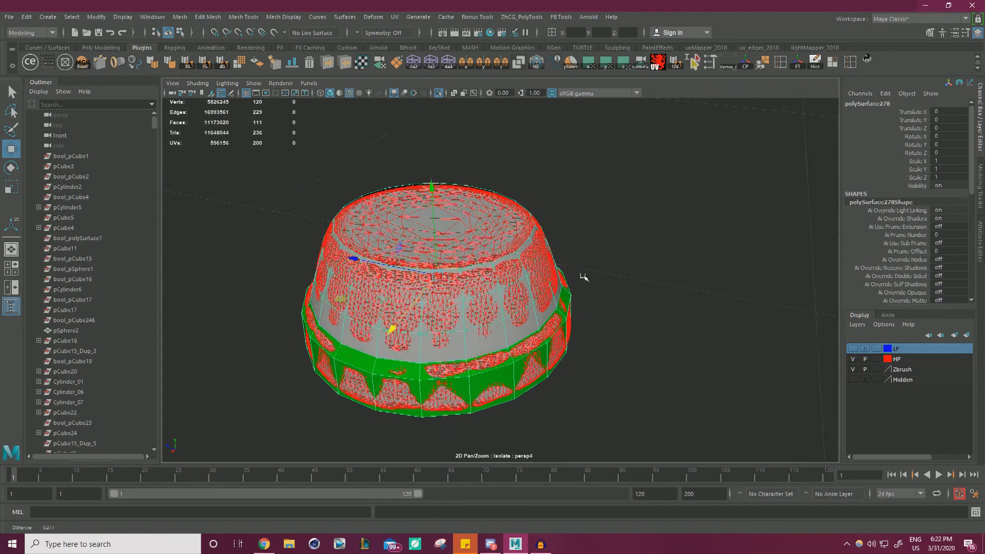
Examine how closely the low-poly foot follows the high-poly mesh from several sides
alt+drag(583, 277, 573, 250)
scroll(601, 275, up, 2)
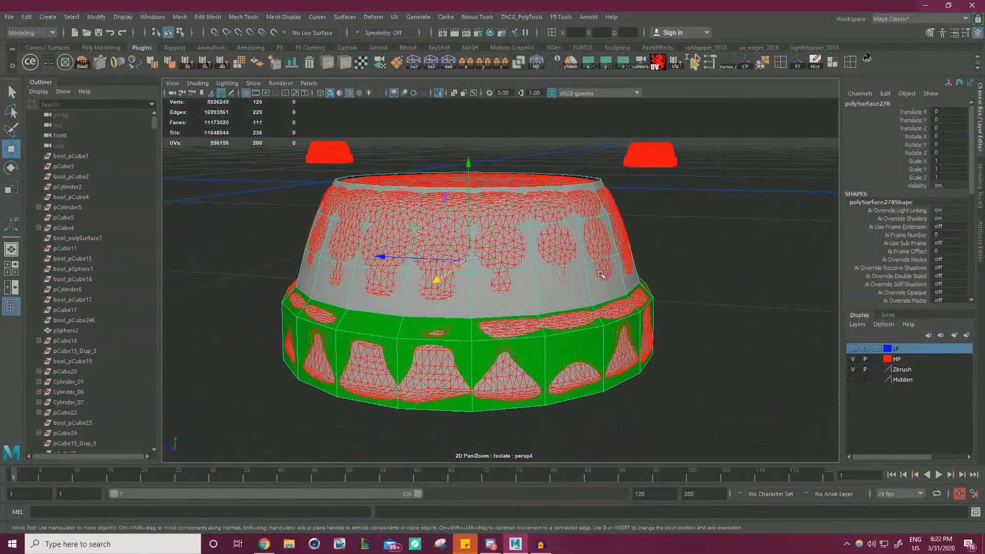
alt+drag(560, 290, 524, 227)
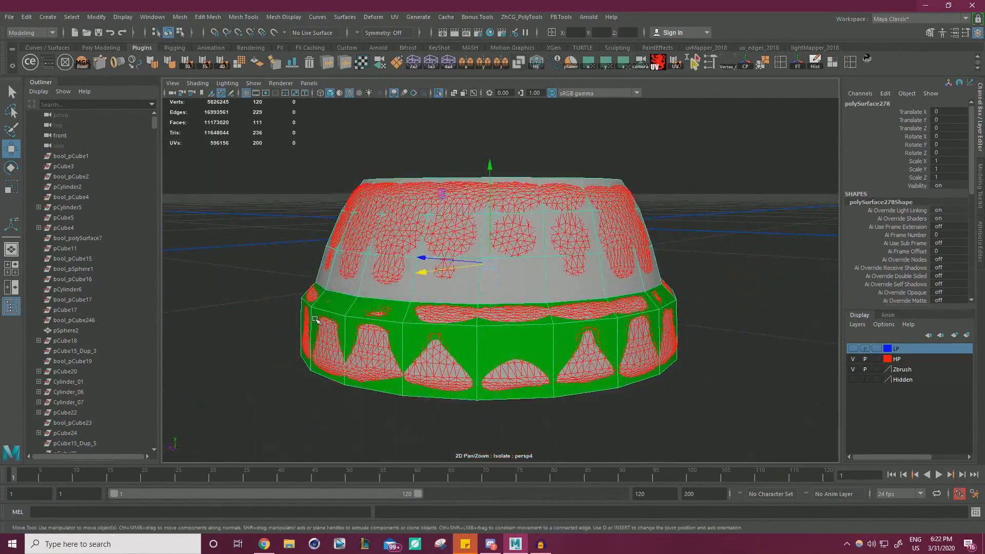
alt+drag(690, 251, 659, 260)
alt+drag(415, 285, 778, 305)
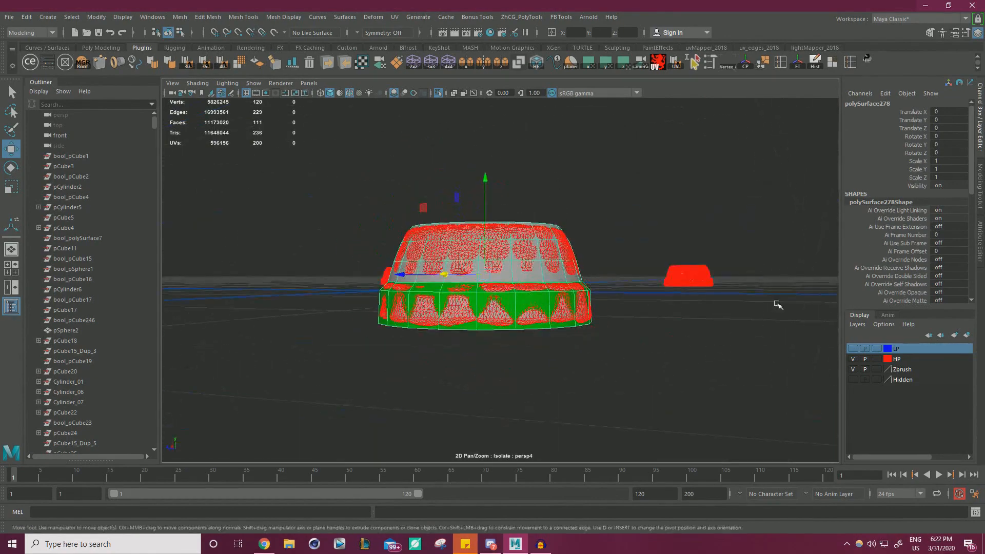
Hide the HP layer, leave the isolated view, and deselect the foot mesh
click(853, 359)
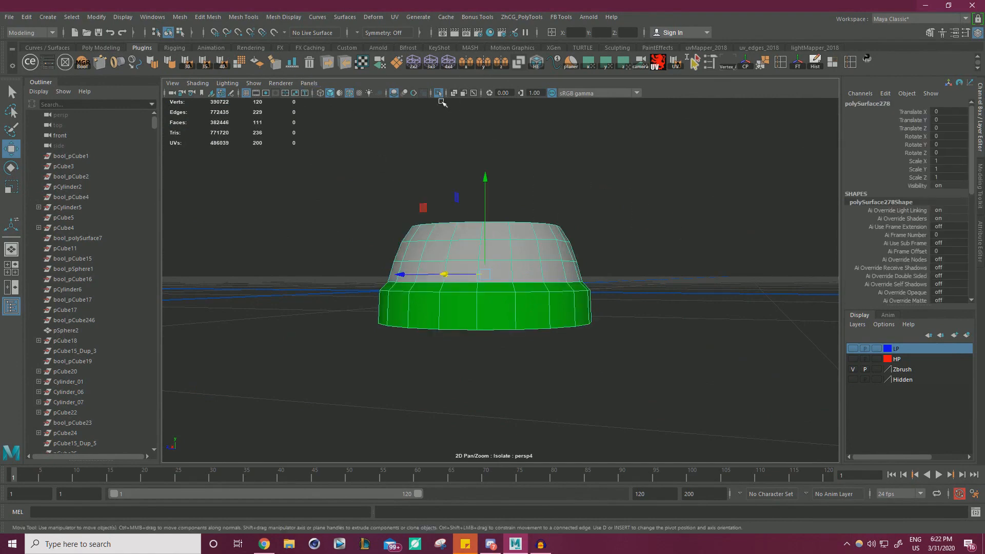
click(438, 93)
scroll(615, 373, down, 3)
click(616, 373)
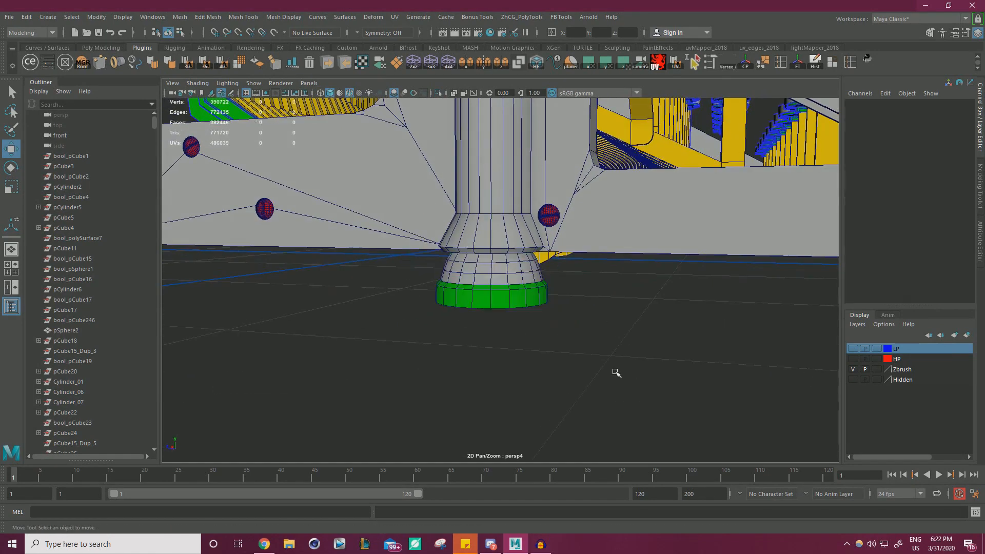
scroll(601, 320, up, 3)
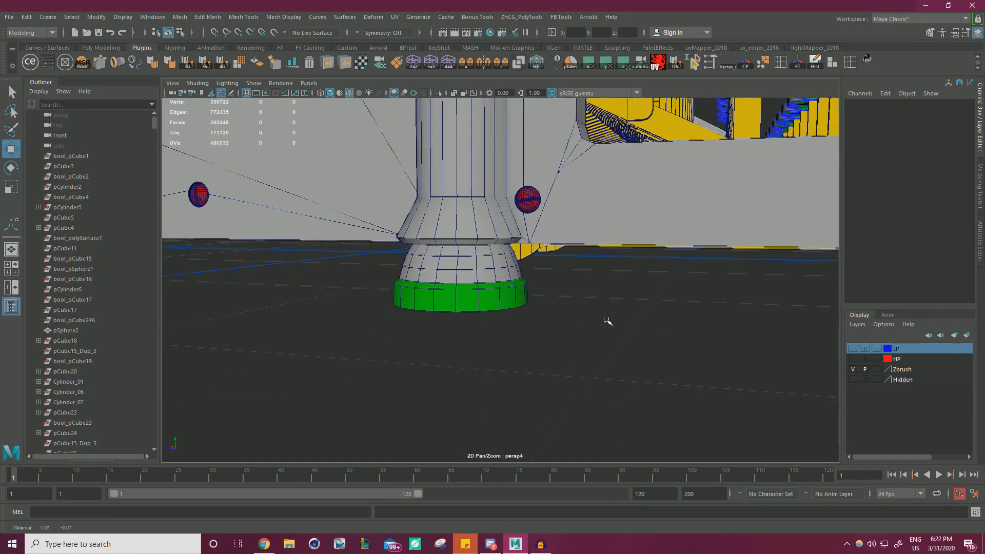
Open the UV Editor, place its window beside the model, and select the combined foot mesh to display its UVs
click(394, 18)
click(431, 39)
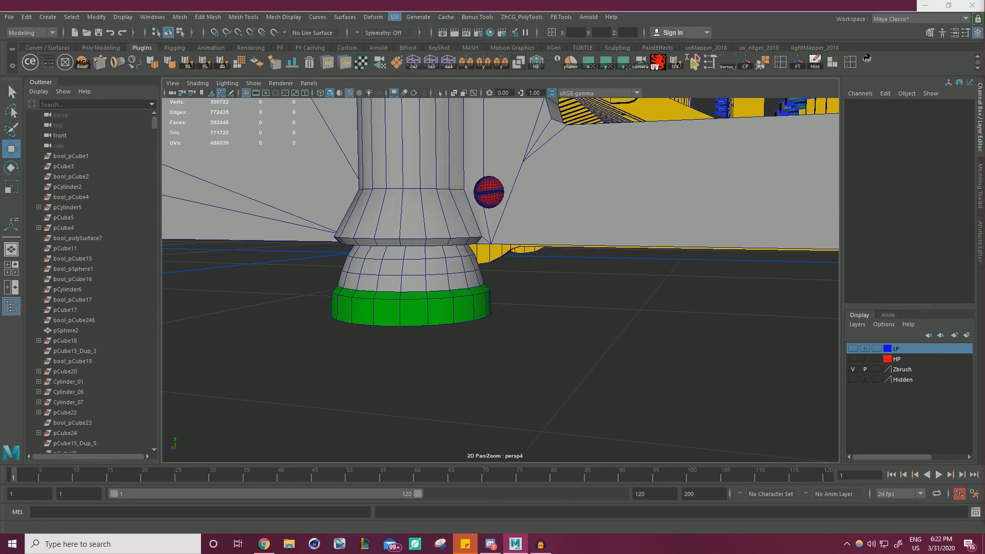
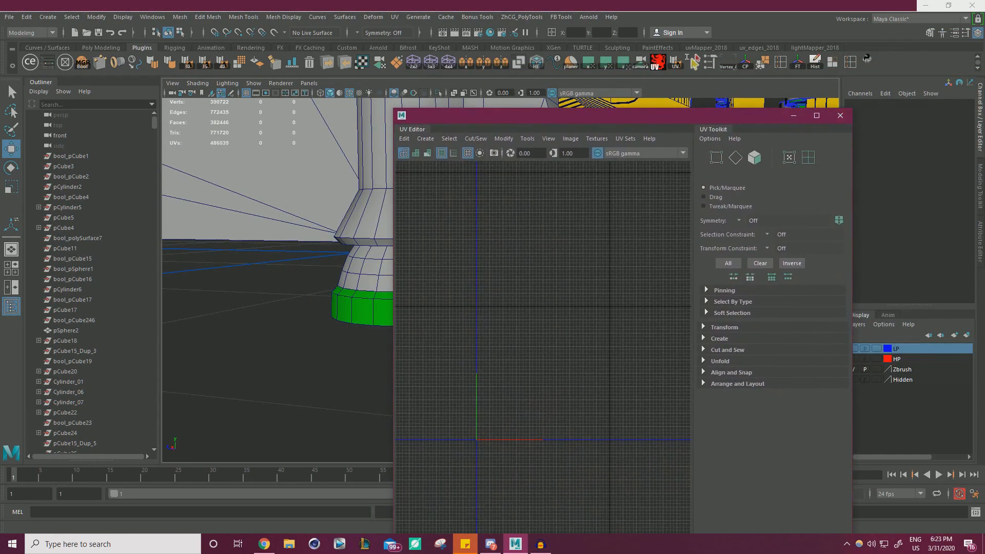
drag(653, 120, 757, 111)
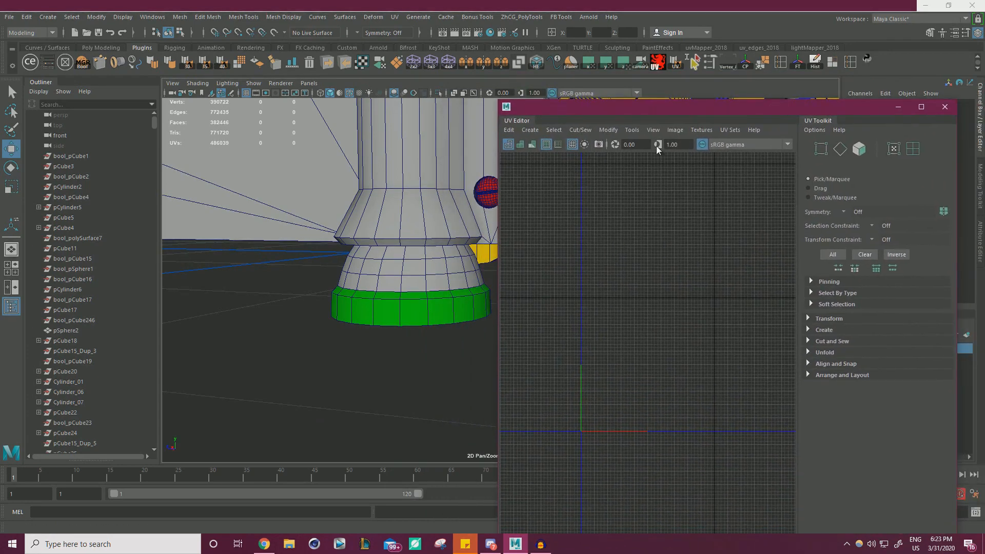
scroll(431, 236, down, 4)
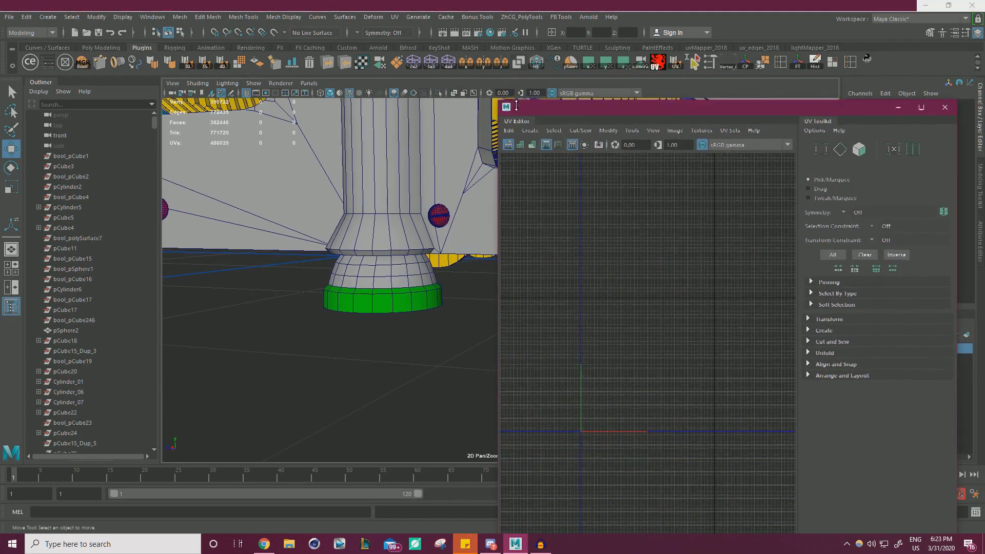
drag(513, 110, 513, 155)
scroll(630, 332, up, 2)
alt+middle_drag(622, 335, 610, 388)
scroll(638, 389, up, 4)
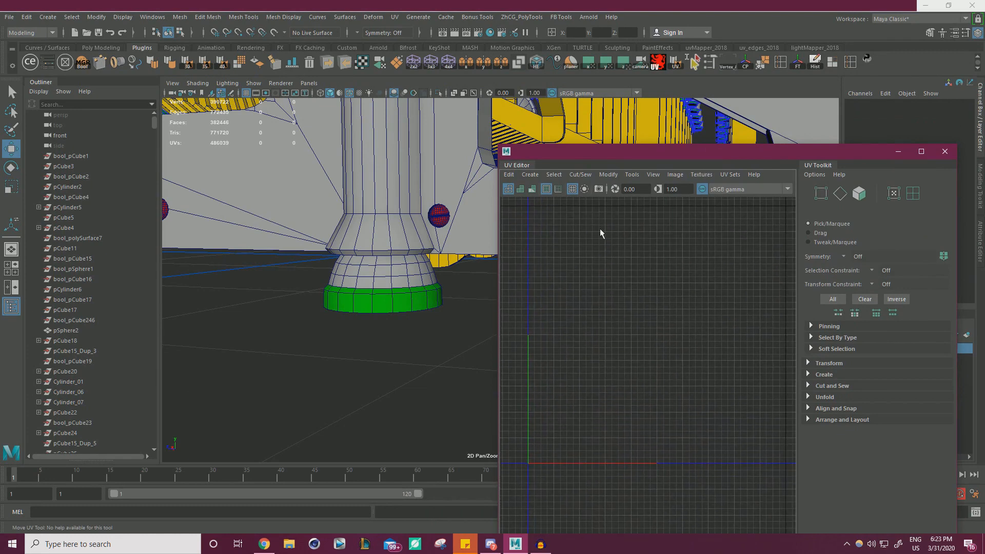
click(393, 277)
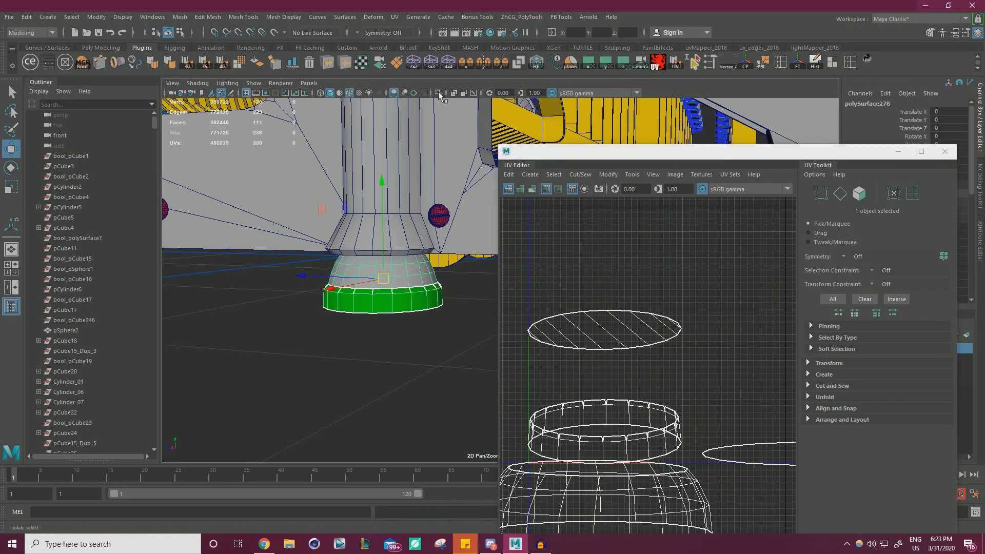
Isolate the combined foot mesh, select all its faces, and apply a camera-based planar UV projection
click(439, 94)
alt+middle_drag(381, 238, 376, 194)
alt+drag(376, 193, 391, 226)
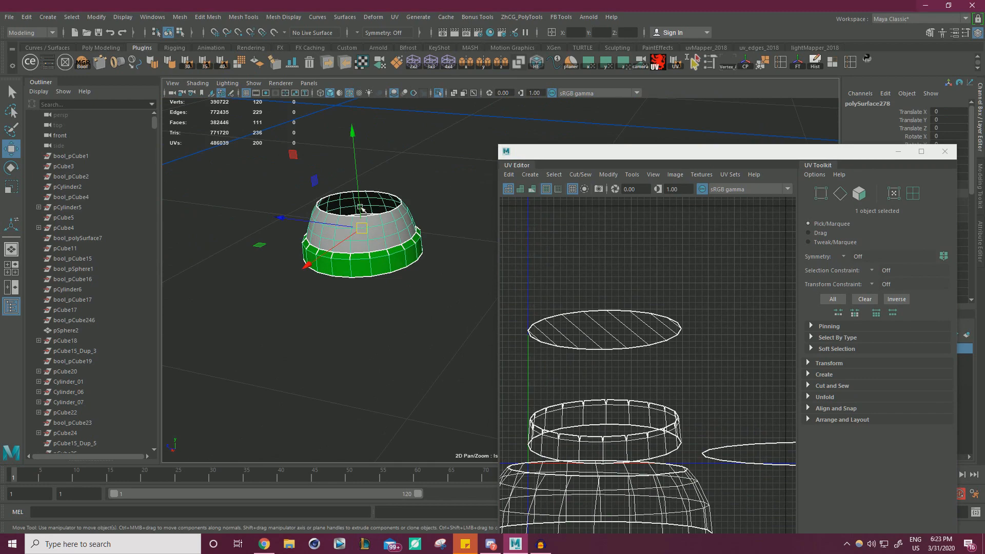
alt+drag(360, 207, 389, 234)
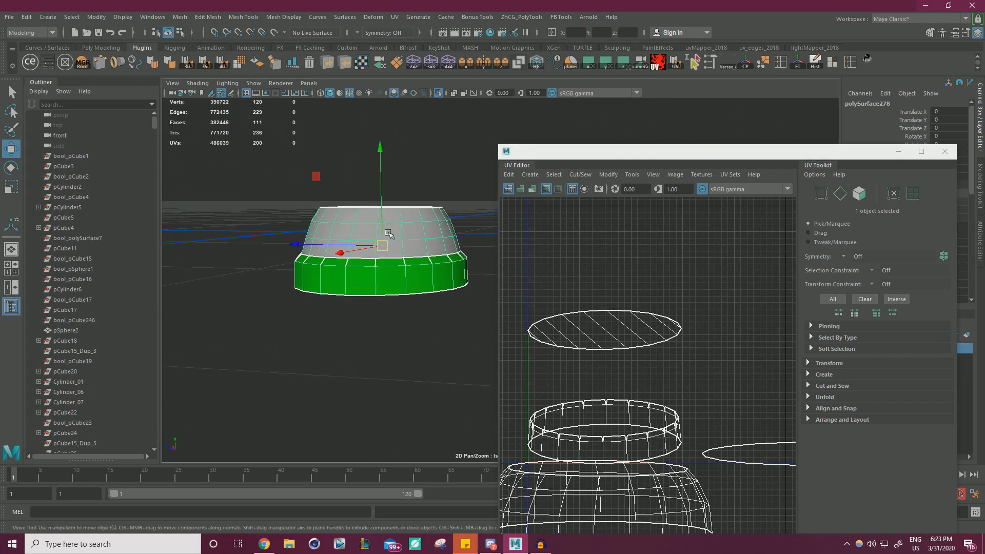
alt+middle_drag(389, 234, 348, 233)
right_drag(340, 239, 340, 267)
double_click(340, 267)
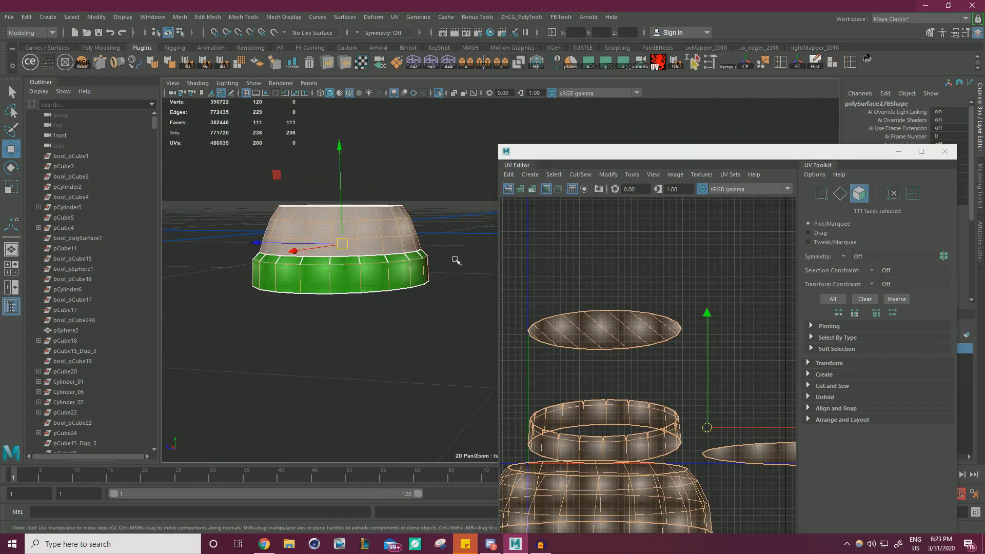
click(641, 65)
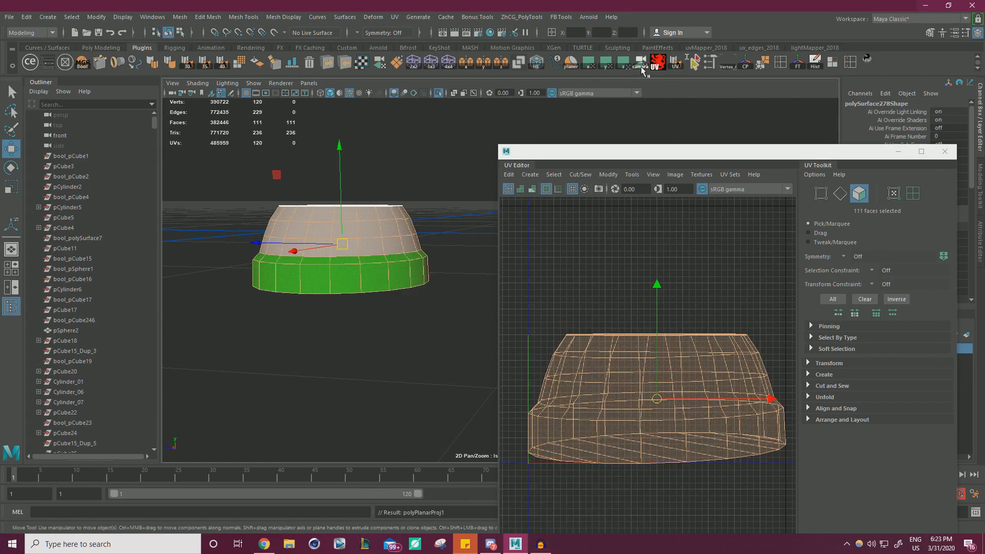
Try to select a complete vertical edge line running down the foot's grey collar and green base
alt+drag(453, 262, 448, 332)
alt+middle_drag(448, 332, 421, 313)
scroll(422, 281, up, 1)
right_drag(391, 247, 387, 216)
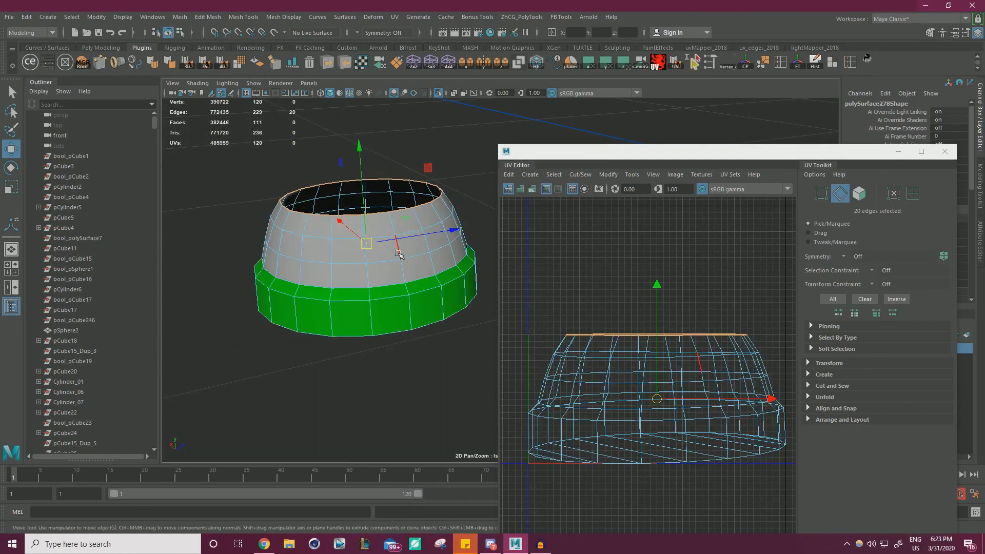
double_click(398, 248)
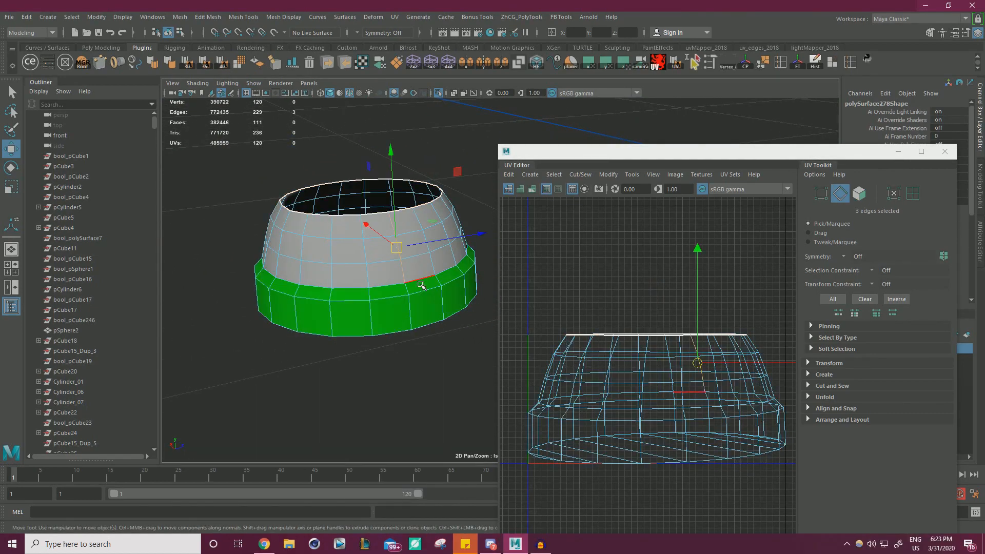
double_click(412, 311)
scroll(463, 307, up, 4)
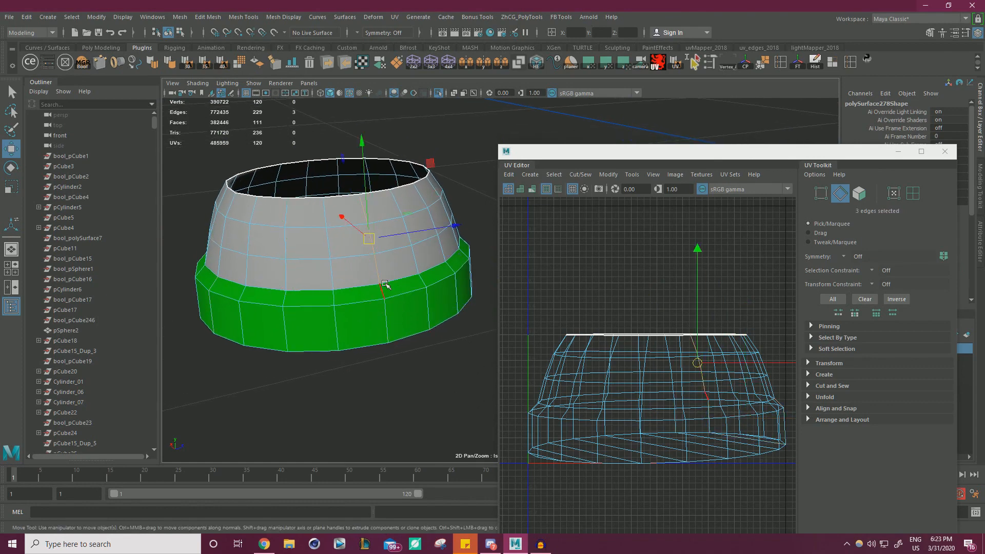
right_drag(374, 246, 351, 228)
double_click(349, 234)
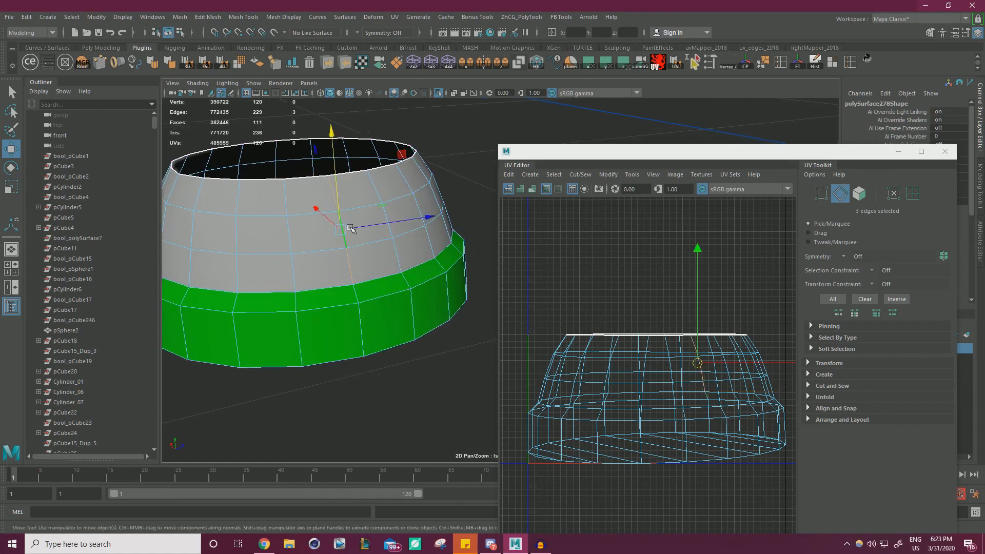
double_click(345, 249)
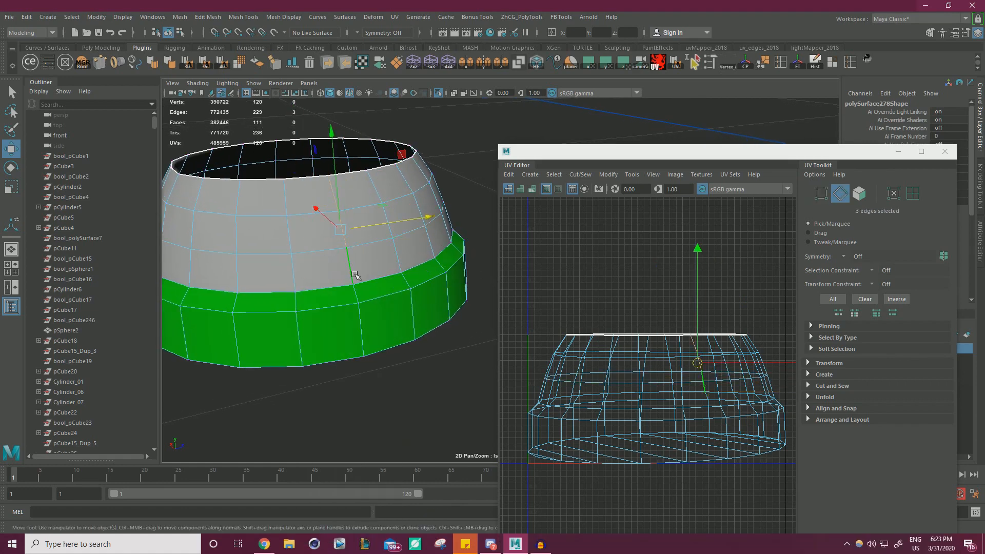
Inspect the seam between collar and base, and delete the hidden cap face inside the foot's opening
alt+drag(380, 248, 383, 159)
key(f)
alt+right_drag(355, 256, 235, 262)
alt+drag(236, 262, 308, 280)
alt+middle_drag(436, 256, 235, 216)
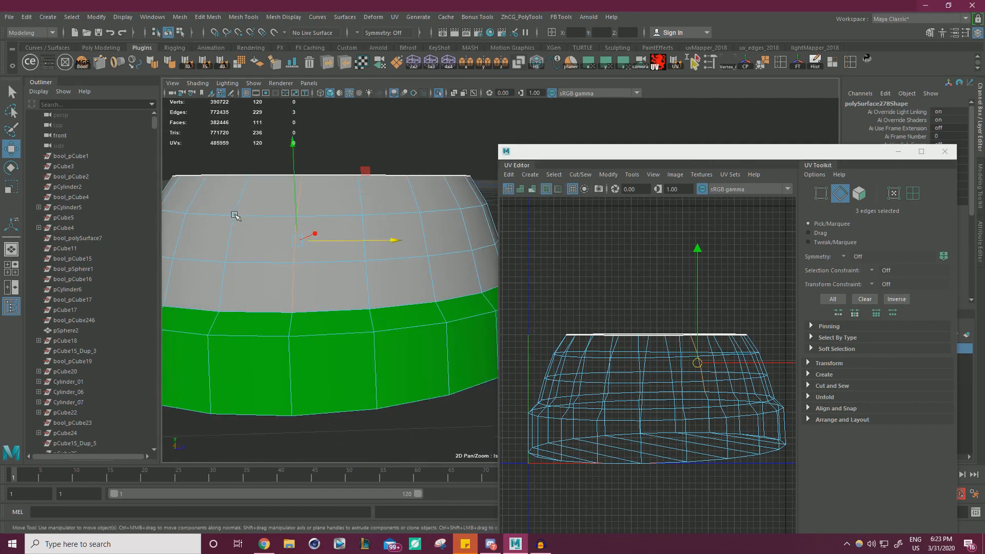
alt+drag(427, 276, 486, 281)
alt+drag(329, 260, 282, 161)
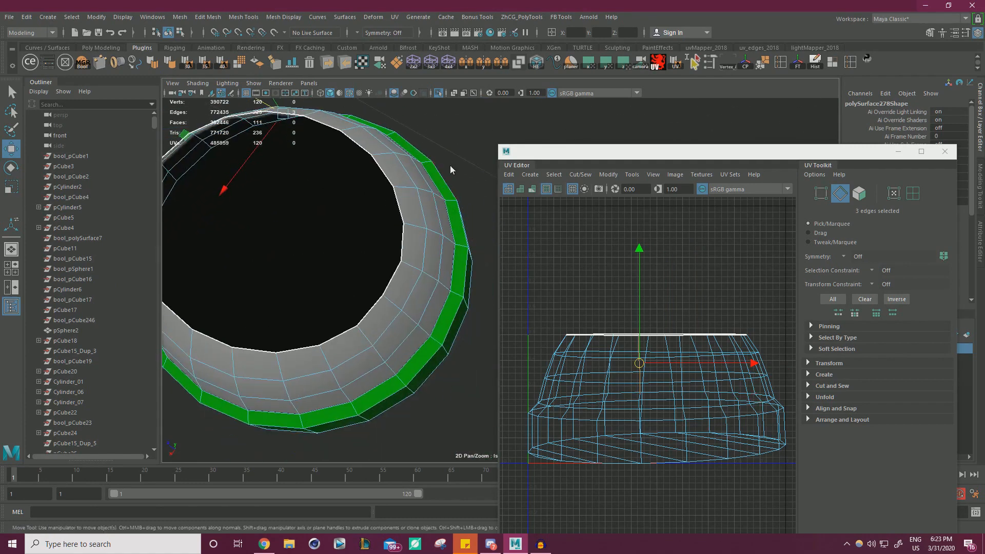
right_drag(452, 170, 451, 195)
click(359, 232)
alt+right_drag(356, 234, 281, 234)
alt+drag(282, 234, 267, 195)
key(Delete)
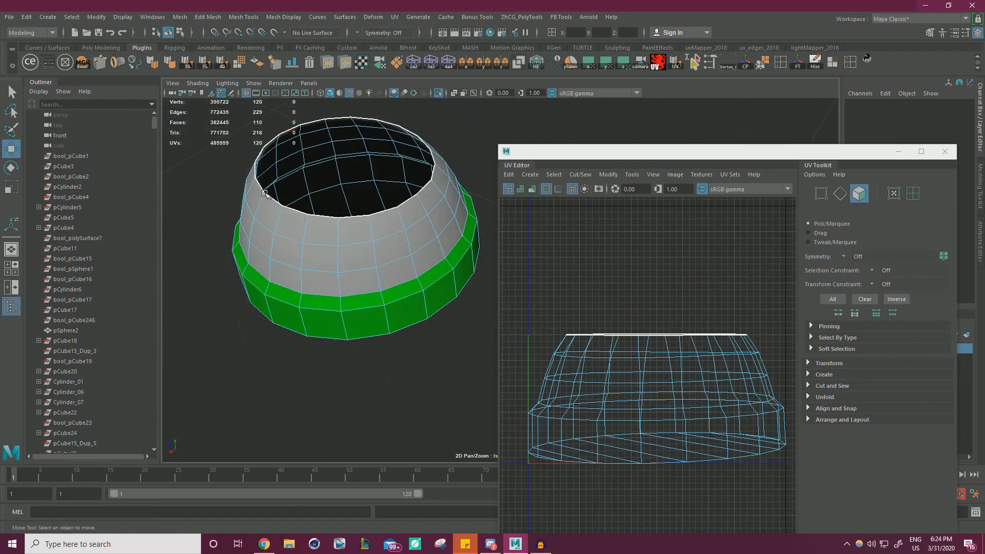
Select every vertex of the foot mesh and merge the coincident ones
right_drag(299, 153, 251, 154)
scroll(293, 286, down, 4)
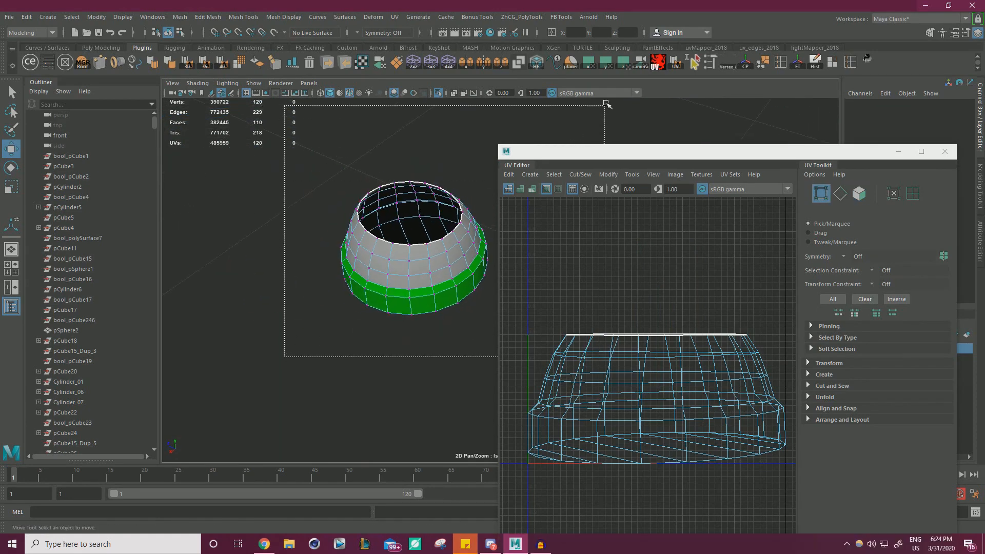
drag(606, 104, 605, 105)
alt+drag(359, 167, 316, 175)
shift+right_drag(423, 208, 453, 158)
alt+drag(453, 158, 331, 293)
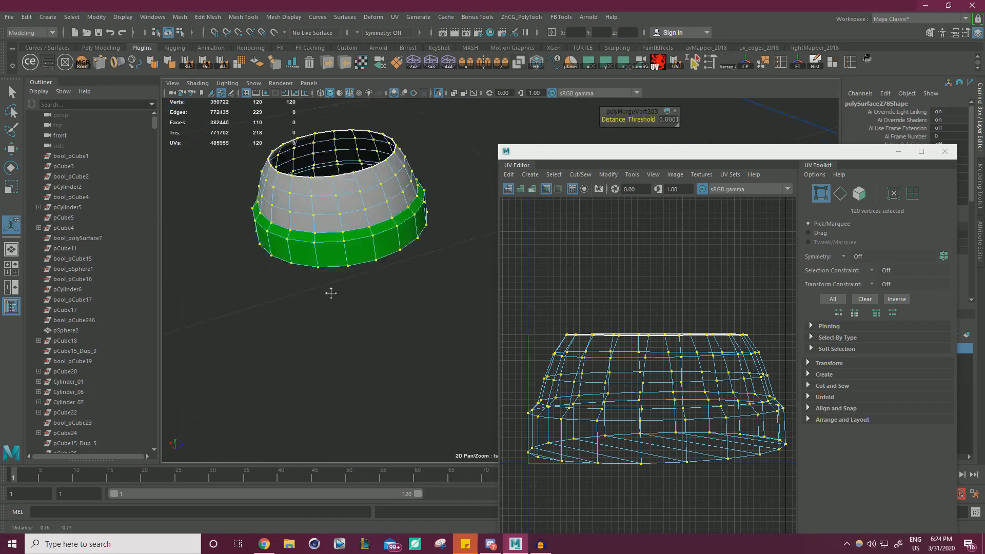
Select only the five-edge vertical line on one side of the foot and cut the UVs along it
alt+middle_drag(331, 293, 335, 321)
scroll(334, 308, up, 3)
right_drag(332, 220, 329, 198)
double_click(325, 207)
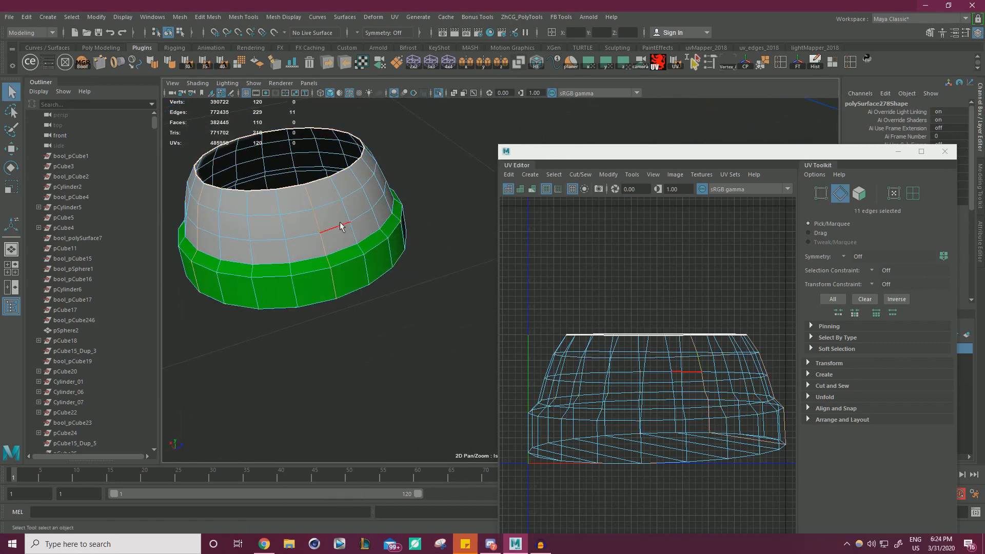
alt+drag(341, 226, 410, 285)
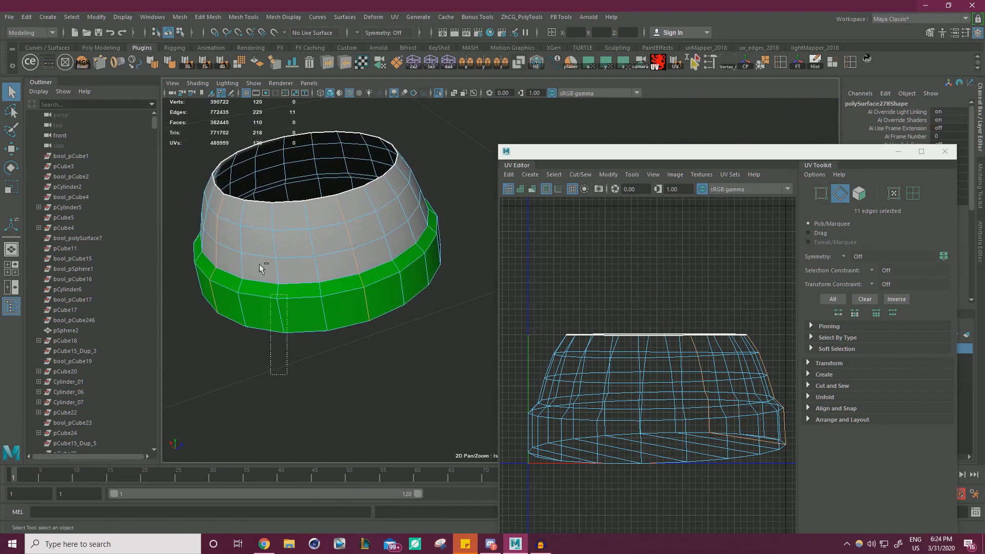
alt+drag(286, 205, 399, 314)
alt+right_drag(399, 314, 492, 307)
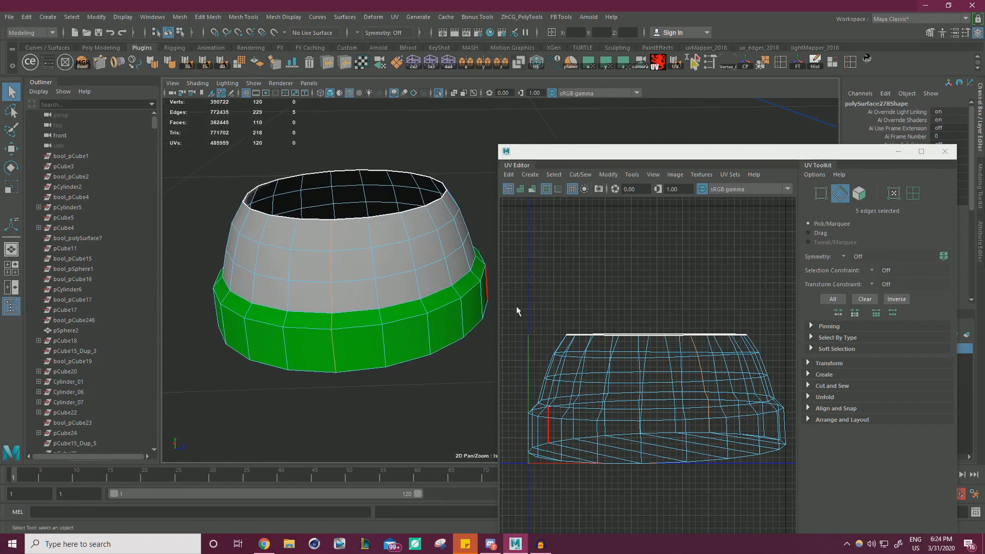
key(w)
alt+right_drag(697, 321, 673, 308)
alt+middle_drag(673, 308, 635, 238)
shift+right_drag(724, 258, 686, 276)
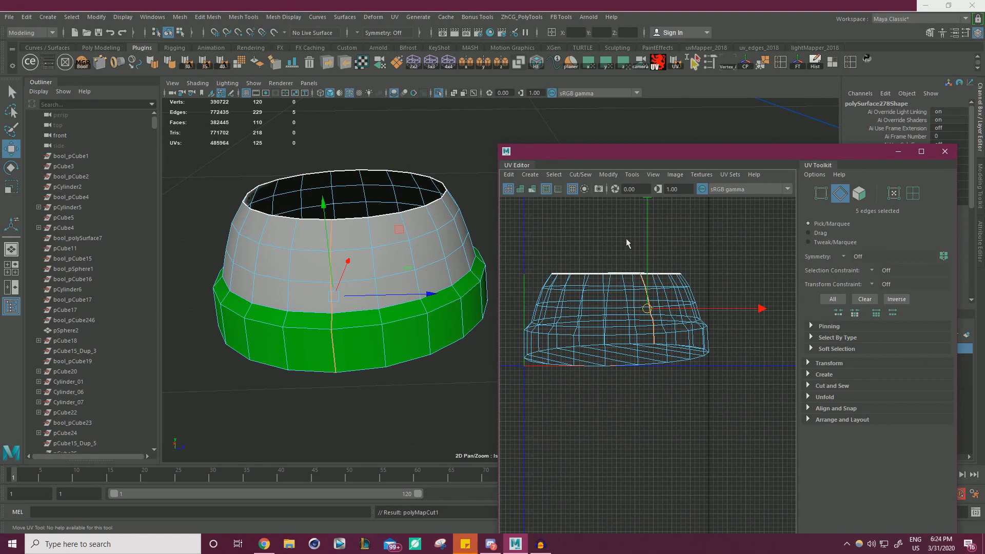
Planar-project the ten faces of the foot's flat underside from the camera and move their UV shell below the side-wall shell
alt+drag(328, 287, 300, 261)
shift+right_drag(300, 261, 250, 253)
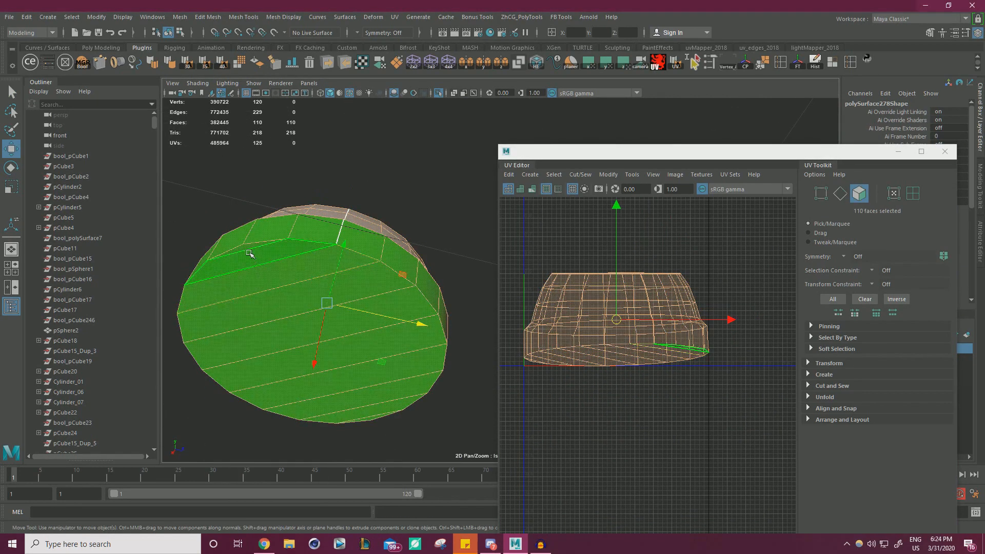
click(245, 248)
shift+click(215, 271)
shift+click(211, 295)
shift+click(209, 321)
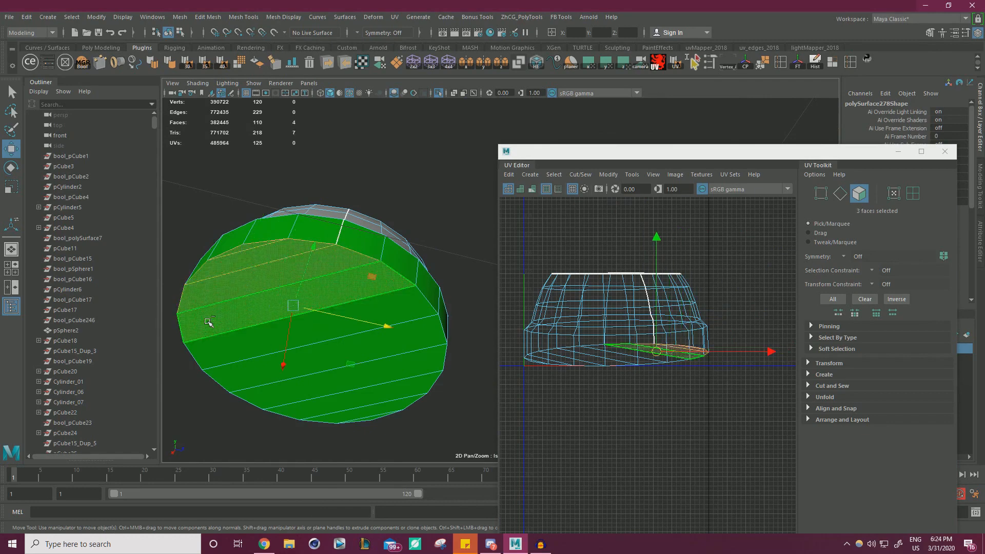
shift+click(221, 351)
shift+click(257, 384)
shift+click(285, 410)
shift+click(326, 423)
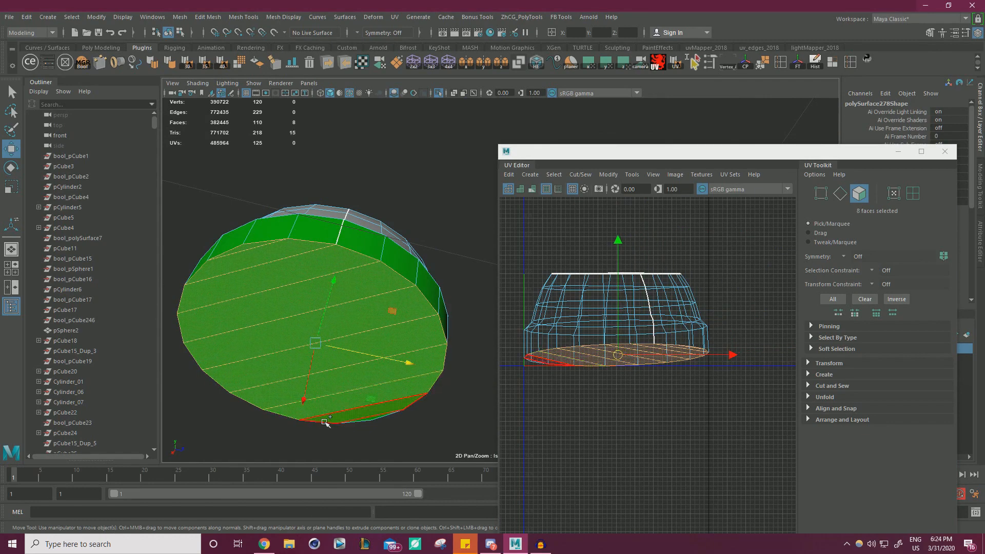
shift+click(362, 422)
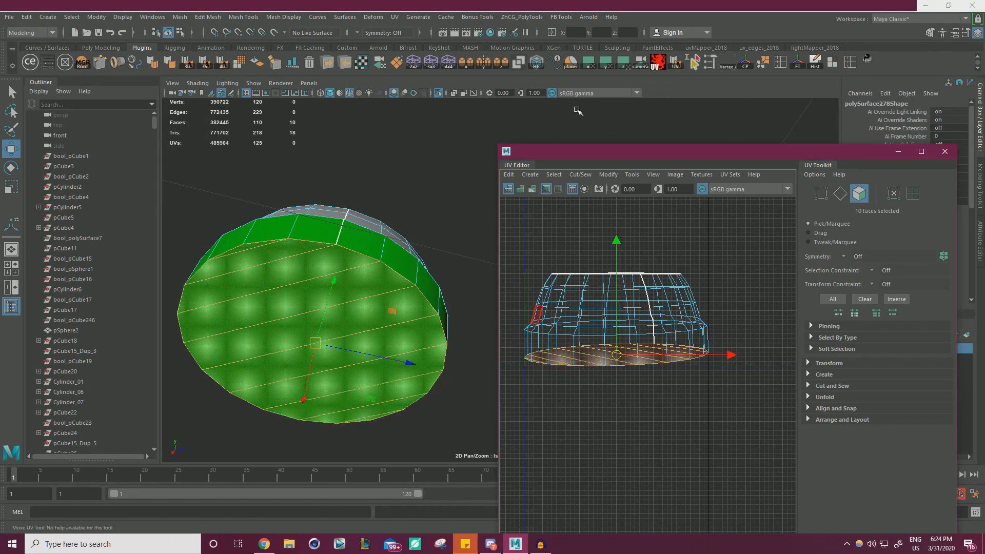
click(638, 70)
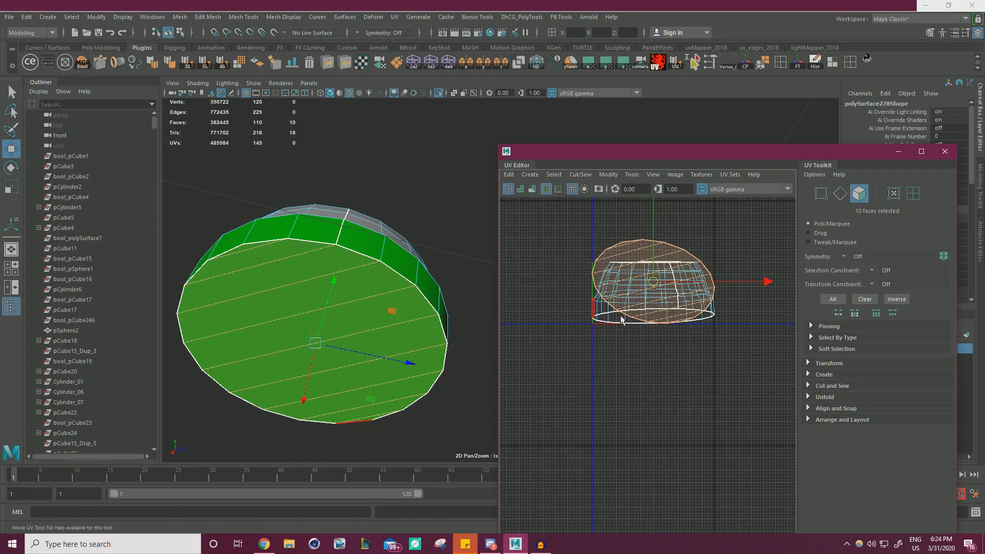
drag(654, 282, 635, 377)
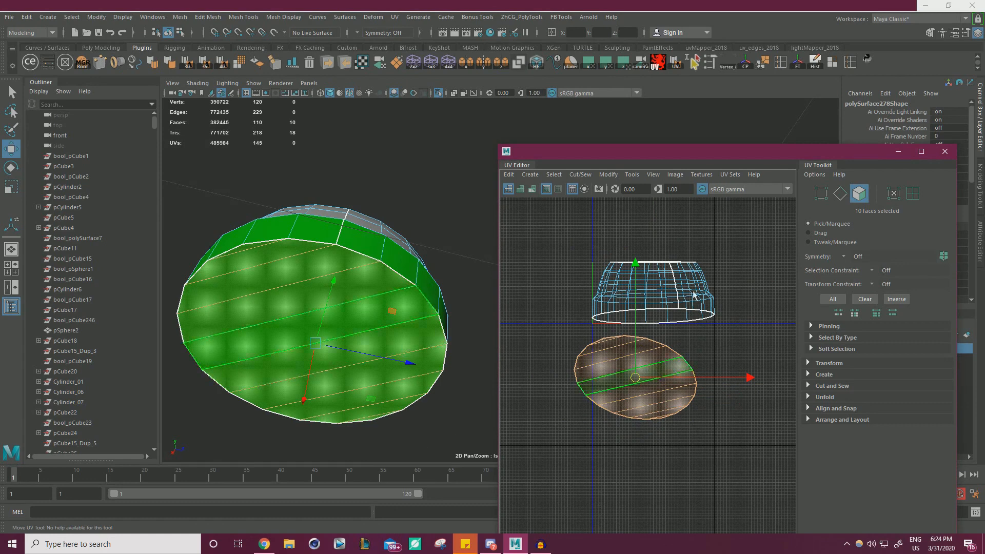
Select the UVs of the foot's side-wall shell and unfold them
right_drag(639, 286, 577, 259)
click(629, 291)
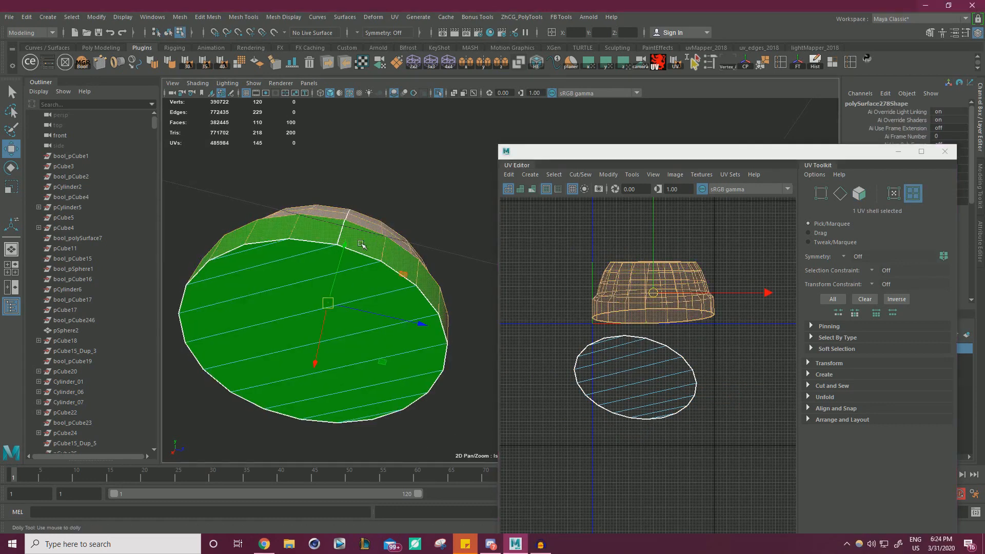
alt+drag(349, 220, 280, 270)
alt+drag(377, 181, 369, 235)
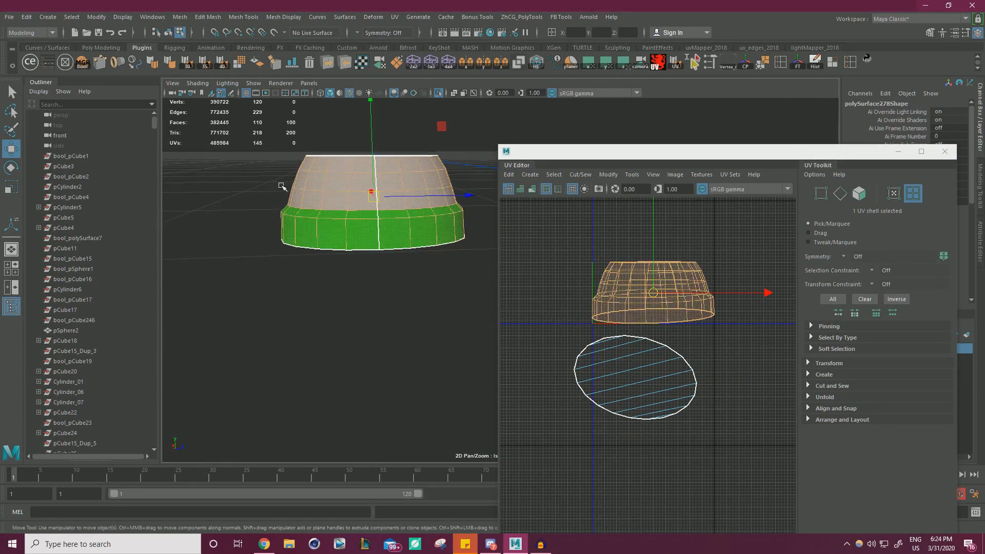
alt+right_drag(613, 275, 656, 287)
scroll(622, 274, down, 2)
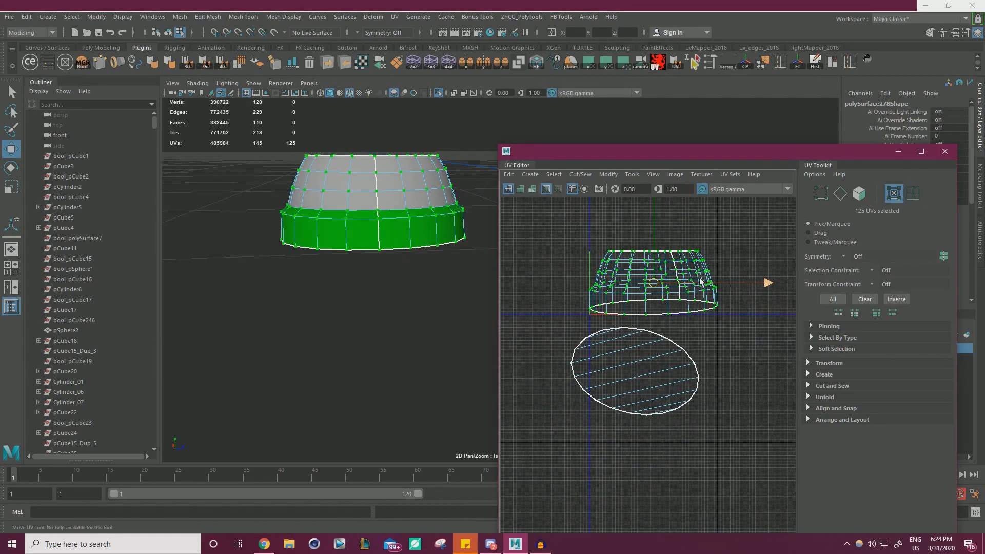
shift+right_drag(725, 235, 616, 221)
scroll(659, 283, up, 2)
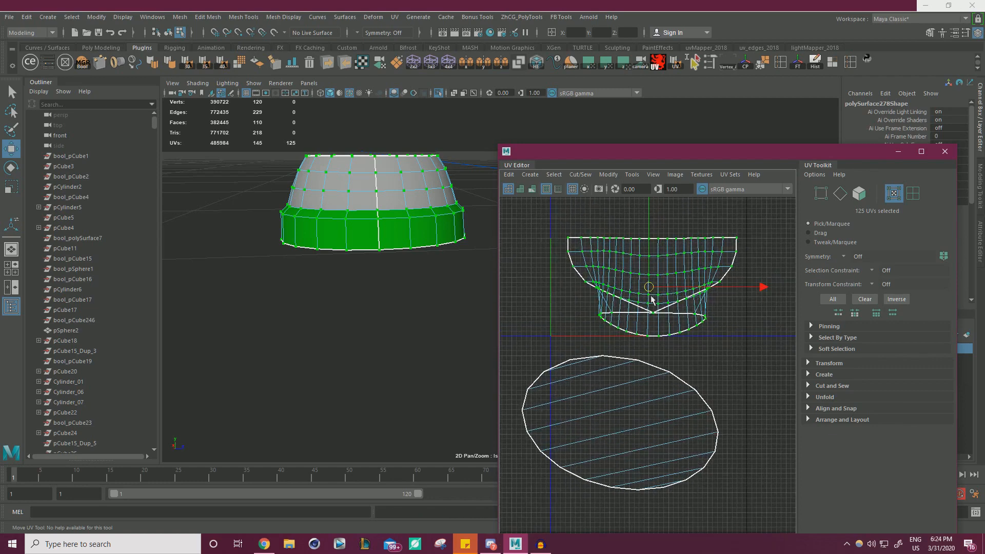
shift+right_drag(559, 266, 561, 303)
shift+right_drag(506, 267, 469, 279)
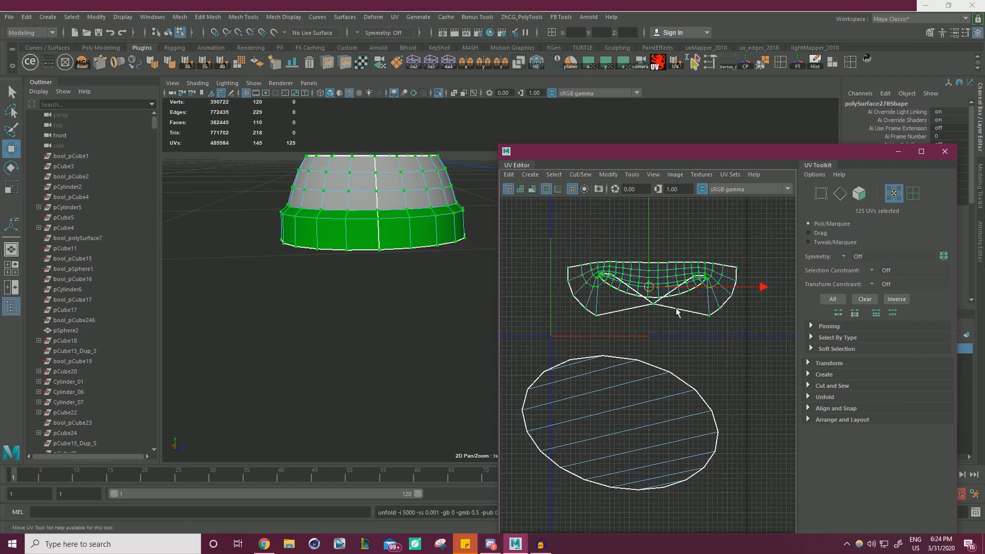
scroll(651, 308, up, 3)
Check the crossing point in the unfolded side-wall shell, and merge all of the foot's vertices once more
click(667, 298)
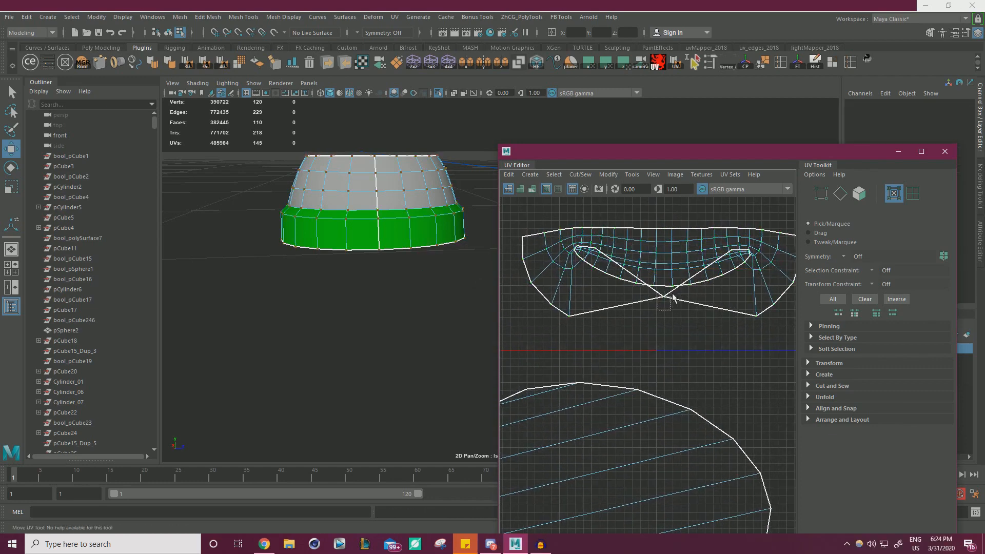
alt+drag(397, 247, 403, 204)
scroll(405, 204, up, 4)
alt+middle_drag(404, 262, 447, 231)
right_drag(392, 189, 365, 189)
scroll(310, 187, down, 5)
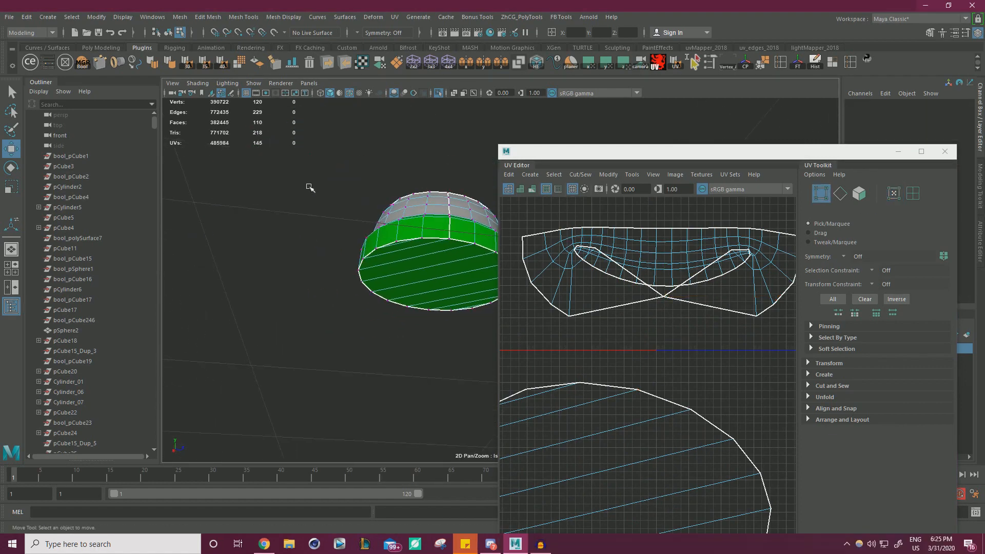
alt+middle_drag(310, 187, 262, 166)
drag(480, 118, 480, 118)
shift+right_drag(433, 189, 469, 132)
Select the vertical edge loop passing through the existing side seam and cut the UVs along it
scroll(387, 212, up, 4)
right_drag(387, 212, 384, 174)
double_click(281, 168)
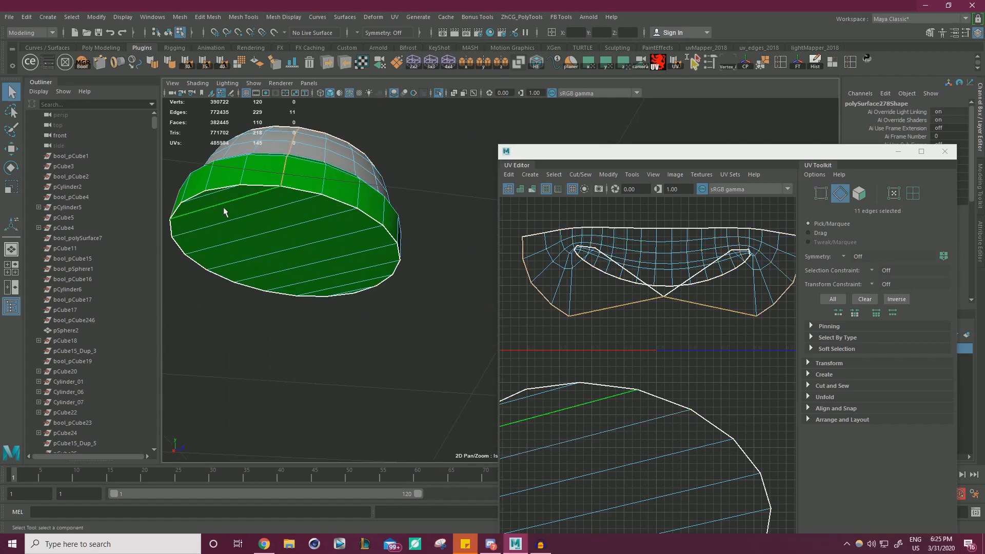
scroll(604, 356, down, 3)
alt+middle_drag(585, 399, 612, 361)
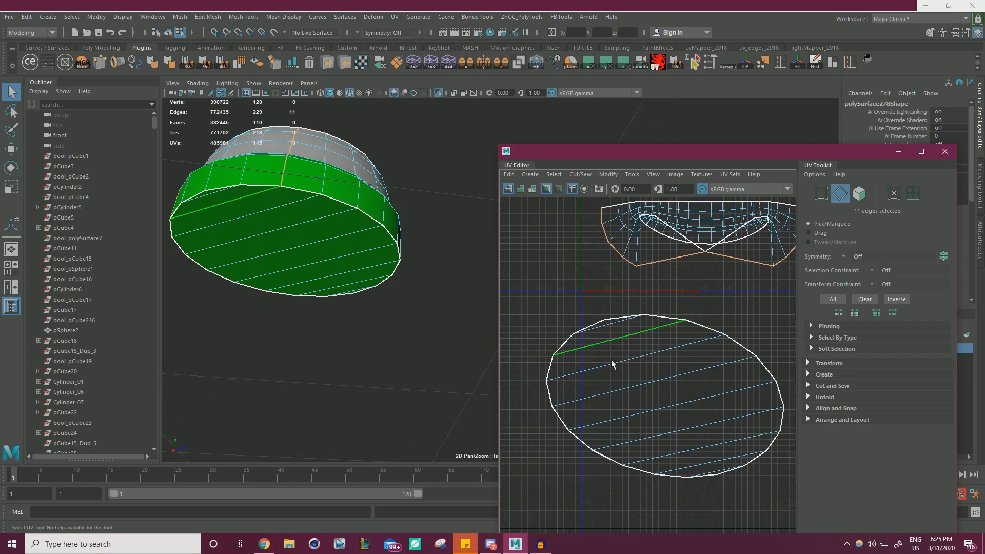
shift+right_drag(553, 263, 542, 277)
Select the UVs of the larger side-wall shell and unfold them into a curved band
key(ctrl+F12)
shift+right_drag(614, 266, 488, 247)
mouse_move(706, 251)
alt+right_down()
mouse_move(644, 240)
mouse_move(698, 239)
alt+right_up()
alt+middle_drag(698, 239, 639, 304)
shift+right_drag(639, 262, 501, 271)
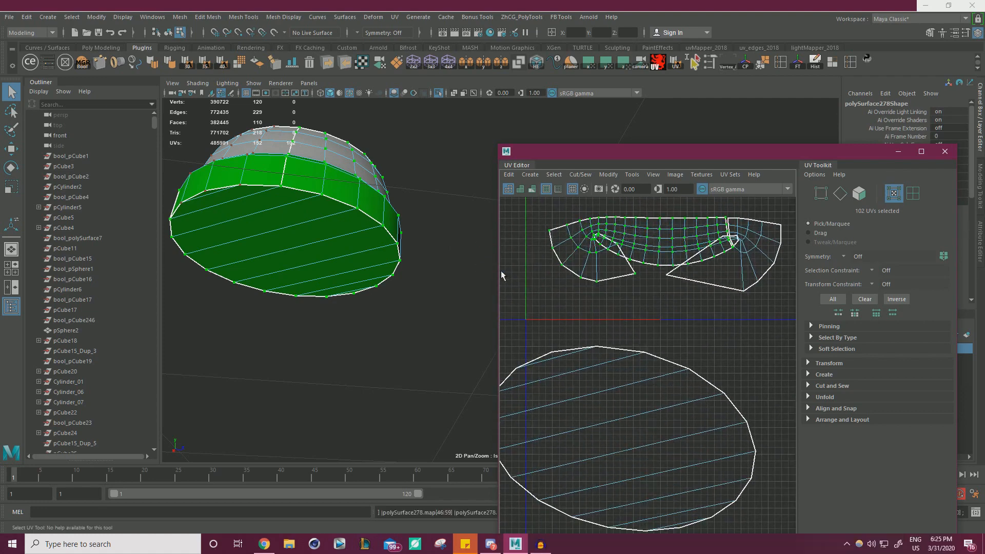
shift+right_drag(627, 267, 501, 258)
alt+right_drag(657, 269, 689, 281)
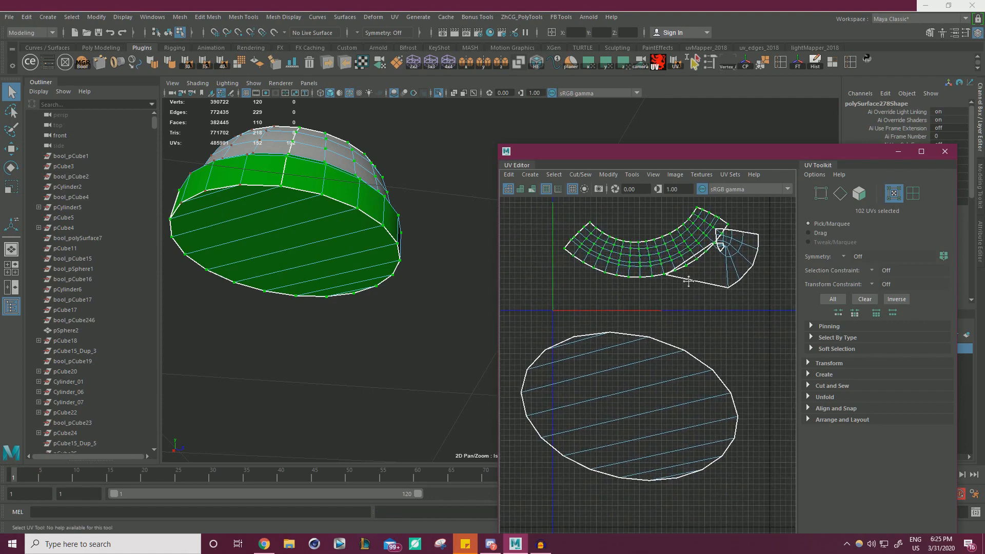
Select the smaller, folded side-wall shell in the UV layout and move it clear of the curved band
alt+middle_drag(689, 282, 654, 295)
right_drag(642, 290, 580, 275)
click(681, 293)
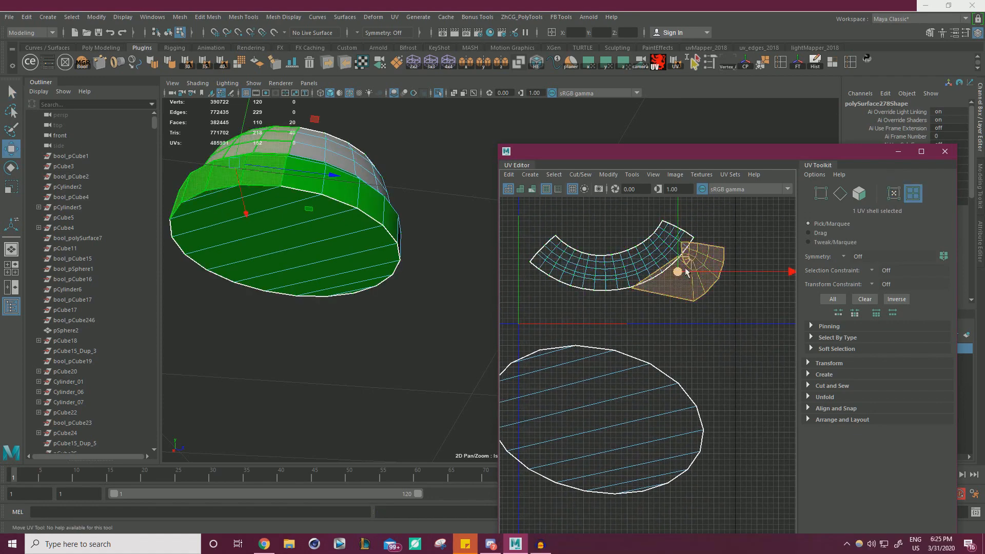
drag(687, 271, 715, 298)
alt+right_drag(698, 289, 667, 289)
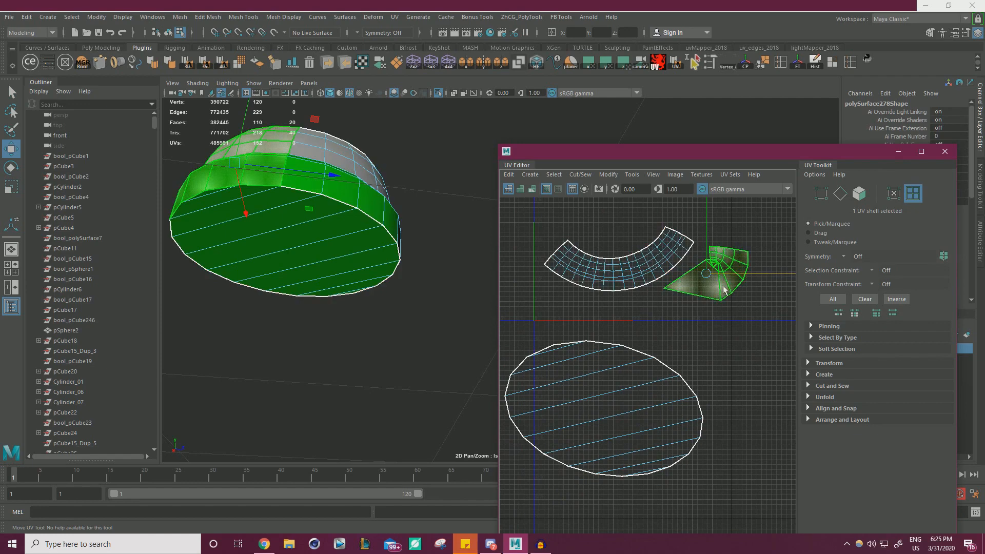
Widen and reposition the UV Editor window, and unfold the smaller side-wall shell into a flat arc segment
scroll(666, 220, down, 2)
drag(685, 154, 679, 79)
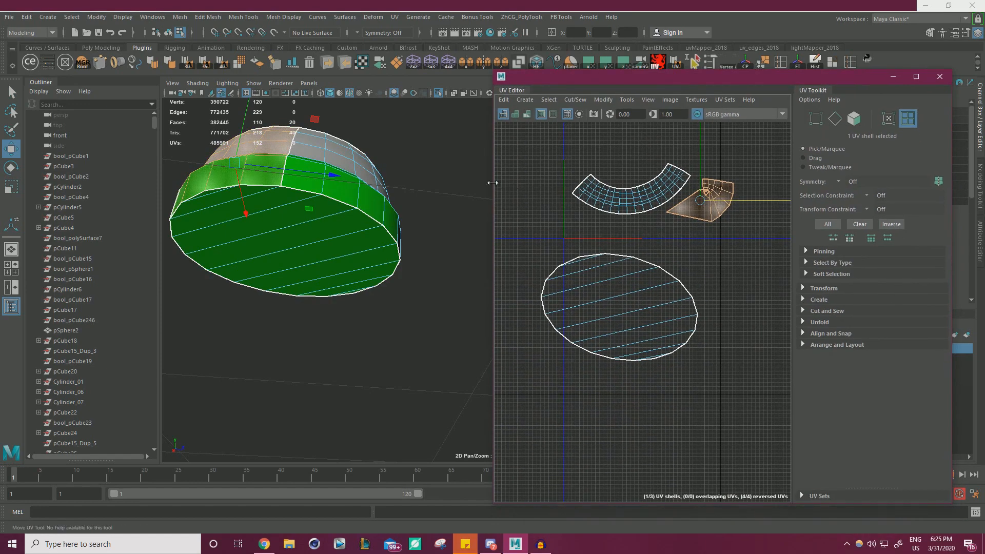
drag(495, 287, 416, 288)
drag(549, 75, 589, 129)
scroll(634, 247, down, 1)
alt+middle_drag(638, 251, 627, 302)
shift+right_drag(621, 313, 506, 228)
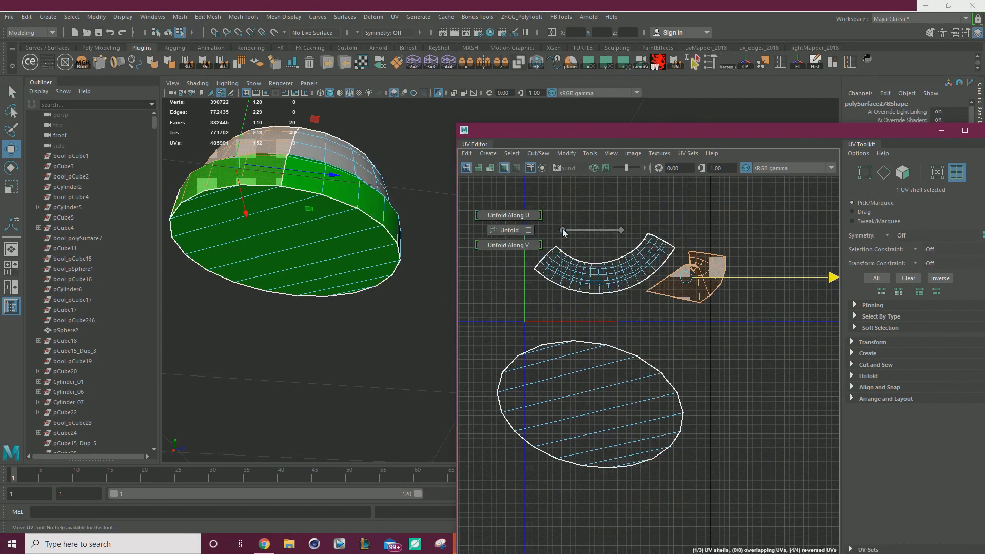
scroll(682, 293, up, 2)
right_drag(550, 262, 546, 238)
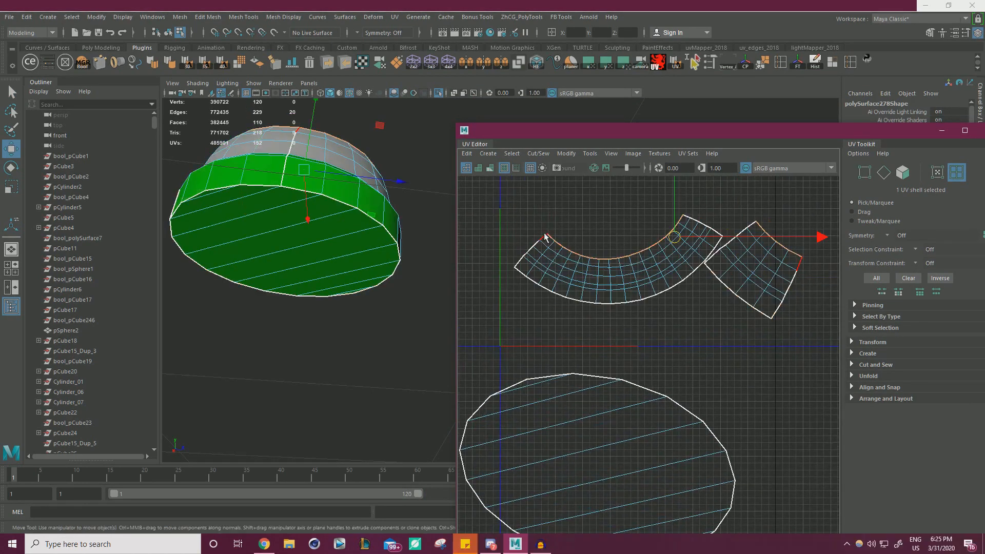
click(545, 238)
scroll(533, 241, up, 2)
shift+click(538, 247)
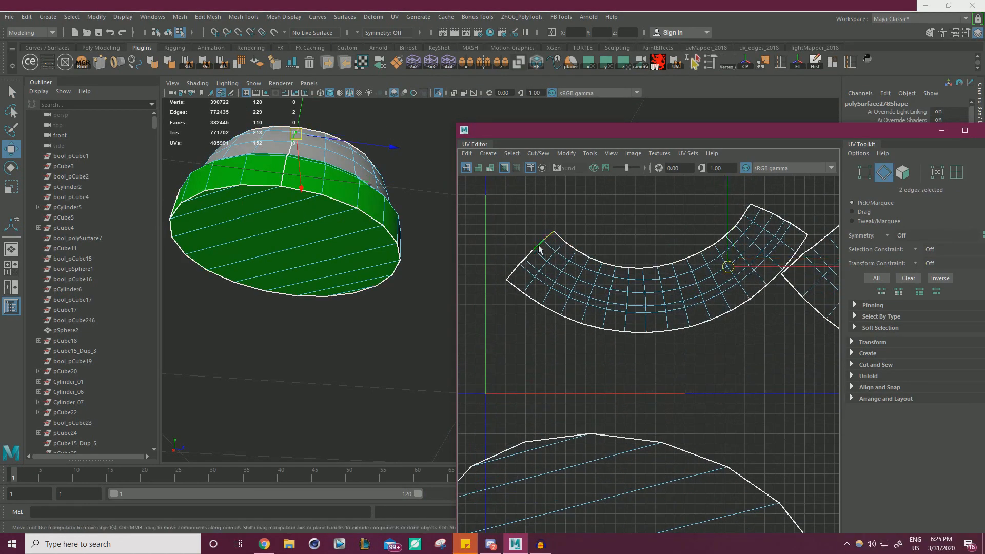
shift+click(526, 263)
shift+click(524, 264)
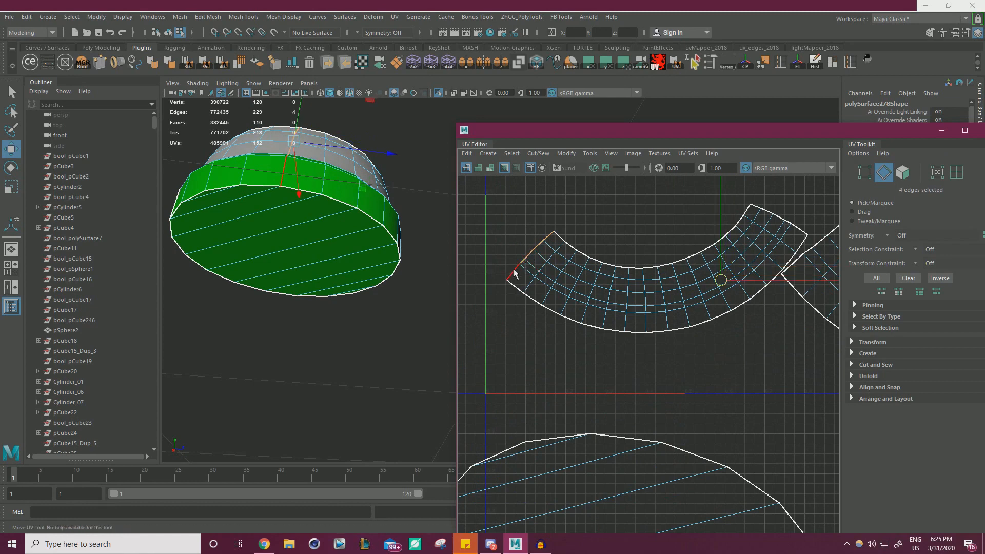
shift+click(515, 273)
Select the five edges of the vertical seam between the two side-wall shells and sew the shells into one curved band
alt+right_drag(287, 231, 222, 222)
alt+drag(222, 223, 328, 261)
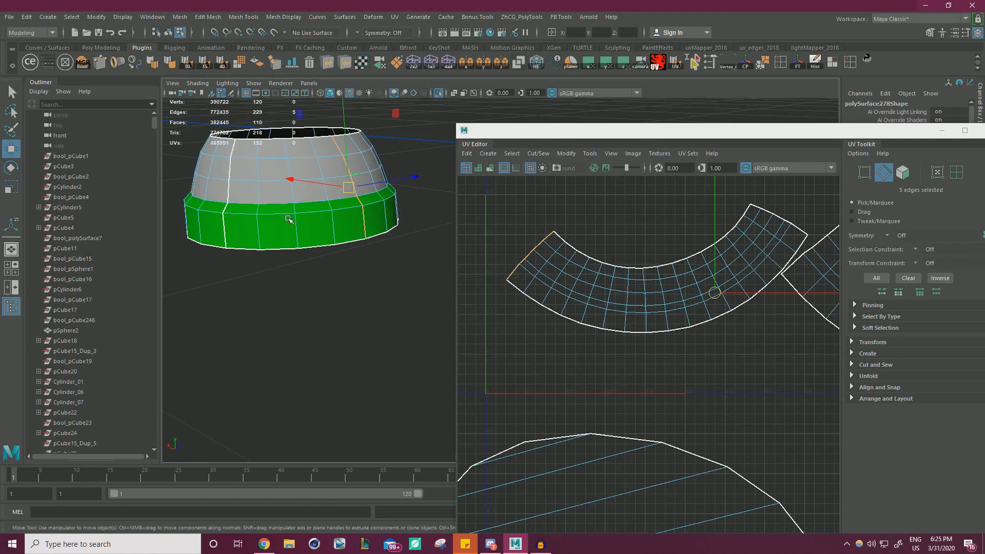
click(233, 151)
shift+click(232, 168)
shift+click(232, 190)
shift+click(230, 209)
shift+click(234, 227)
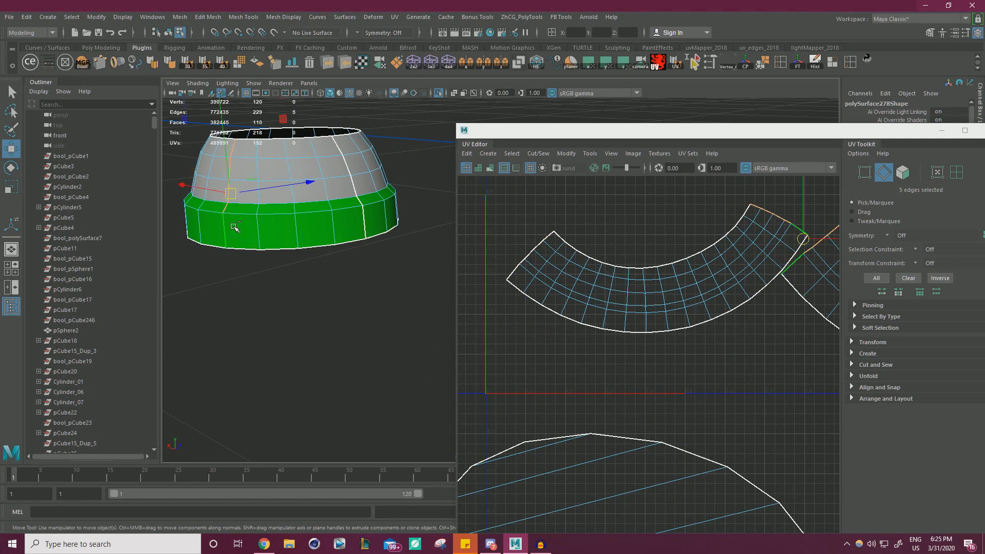
shift+right_drag(560, 246, 553, 272)
Select the joined side-wall shell and rotate it clockwise until the two ends of the arc sit roughly level
alt+right_drag(682, 285, 534, 276)
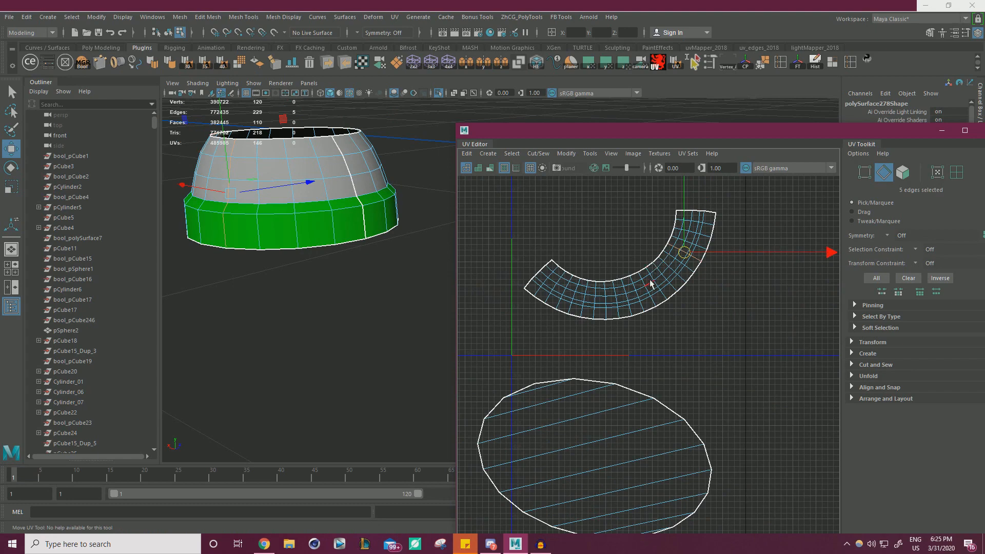
right_drag(626, 291, 575, 266)
drag(711, 347, 637, 285)
key(e)
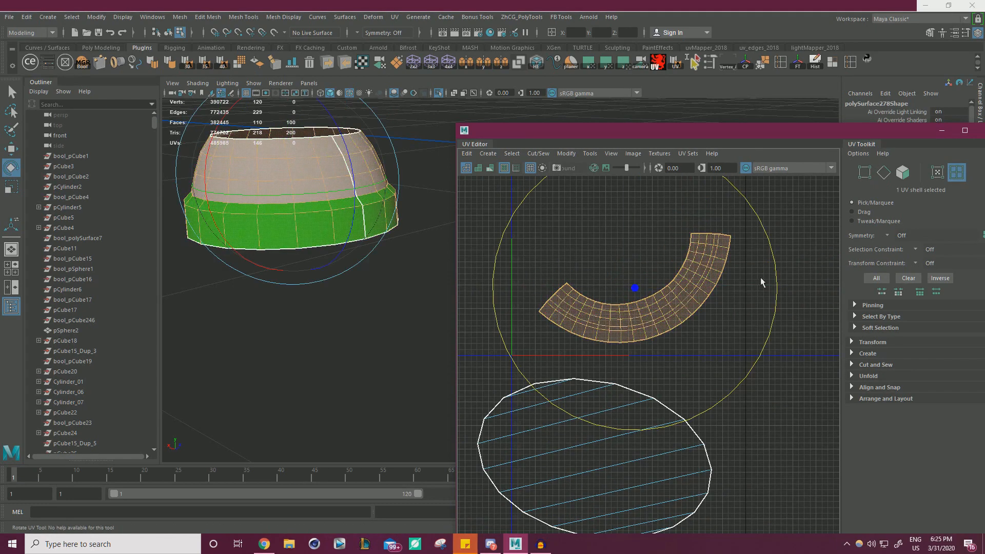
drag(761, 278, 784, 325)
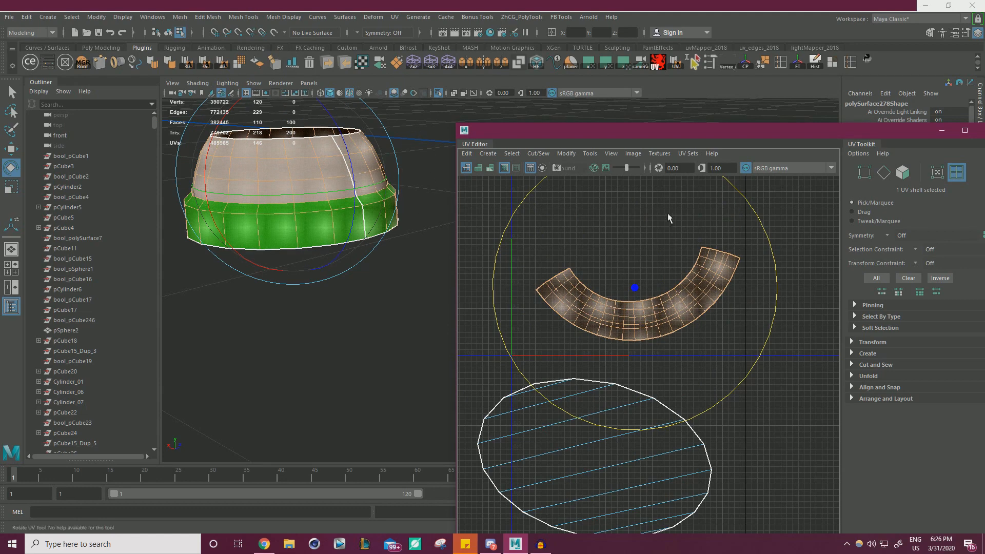
Select the UVs of the foot's elliptical bottom shell and unfold them into an undistorted circle
alt+right_drag(688, 305, 607, 329)
alt+middle_drag(610, 439, 605, 399)
click(605, 400)
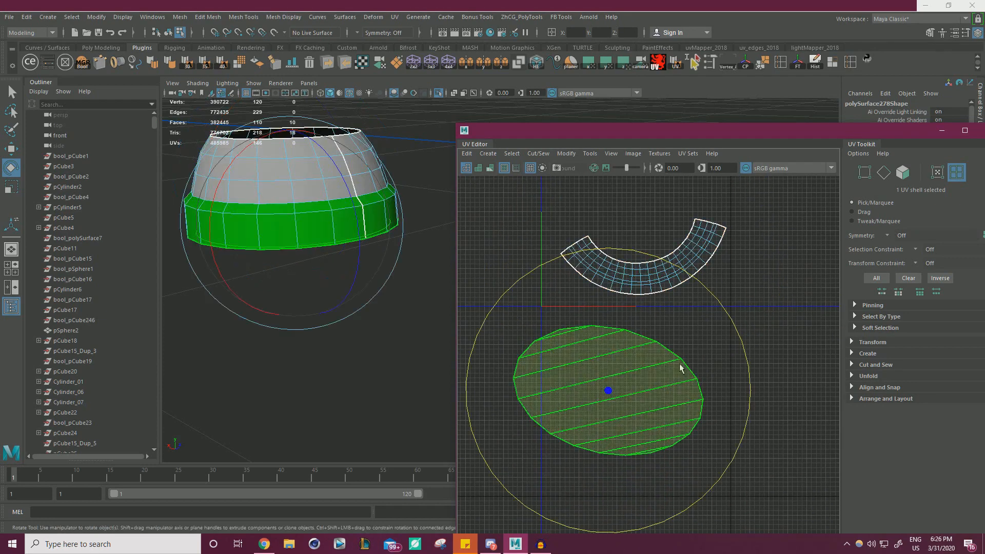
key(w)
right_drag(595, 350, 652, 358)
shift+right_drag(735, 266, 659, 272)
right_drag(575, 352, 602, 352)
shift+right_drag(736, 266, 606, 268)
Rotate the circular bottom shell until its cross edges are nearly horizontal, and move it slightly up toward the band
key(e)
drag(725, 308, 759, 334)
key(w)
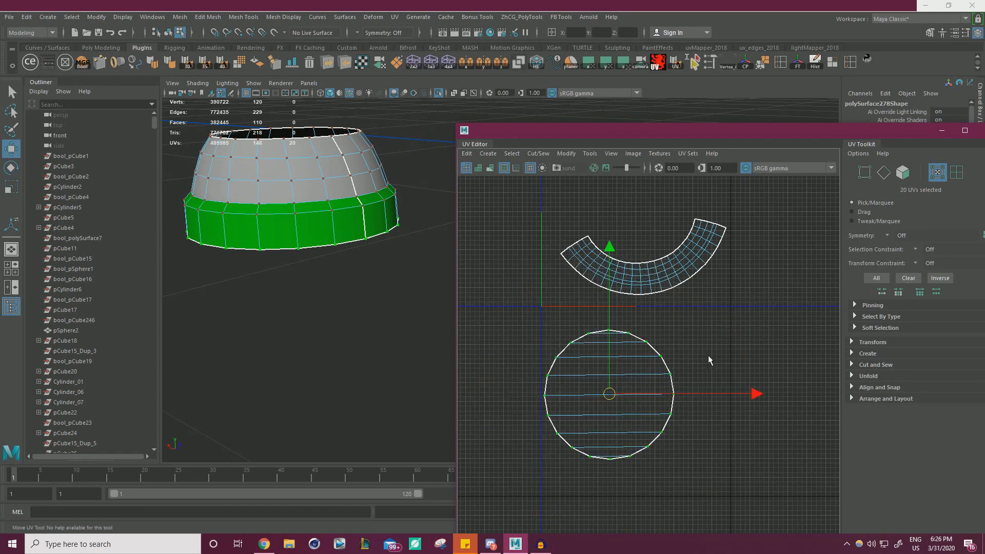
drag(609, 394, 596, 354)
Straighten the cross edges in the upper half of the circular bottom shell, including the middle one, by aligning each to its V center
scroll(657, 353, up, 3)
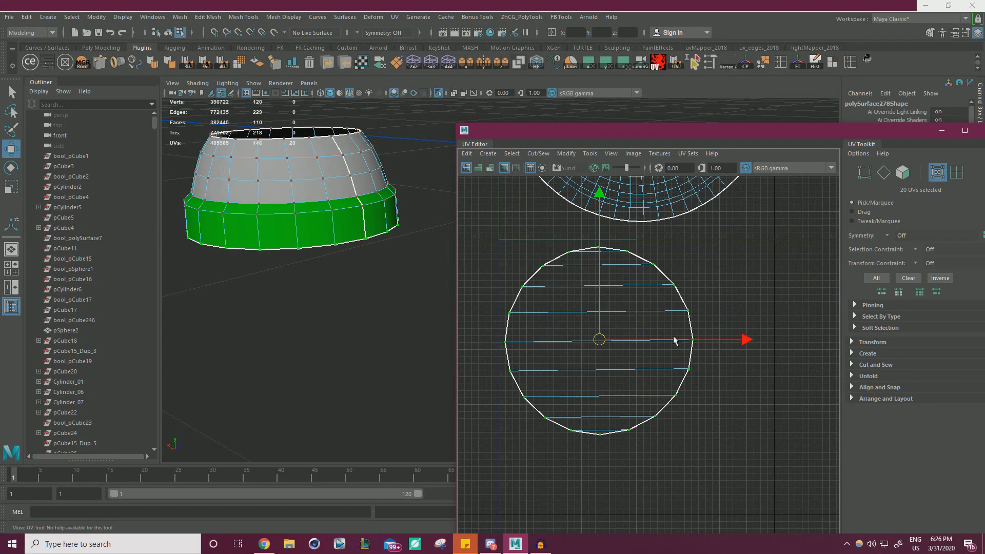
right_drag(644, 327, 648, 272)
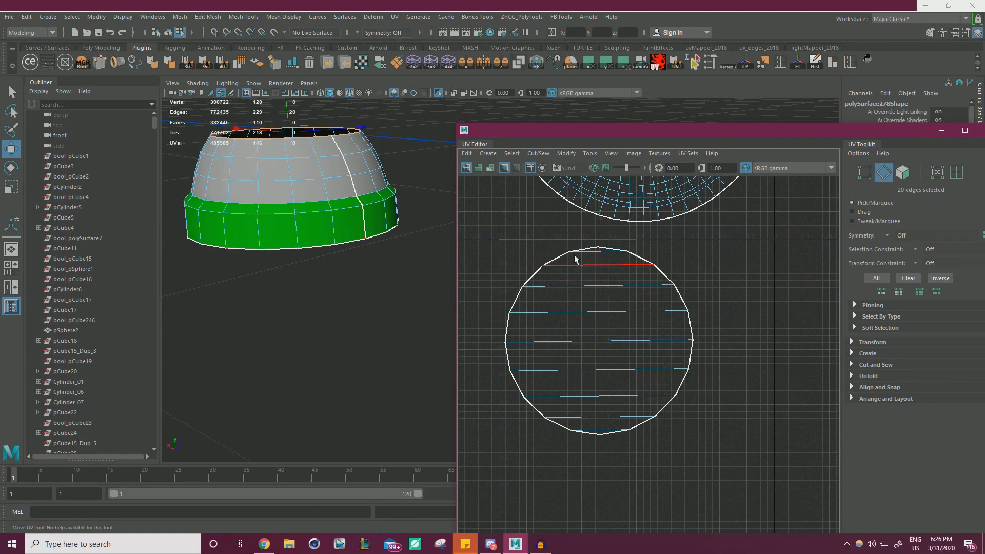
click(598, 251)
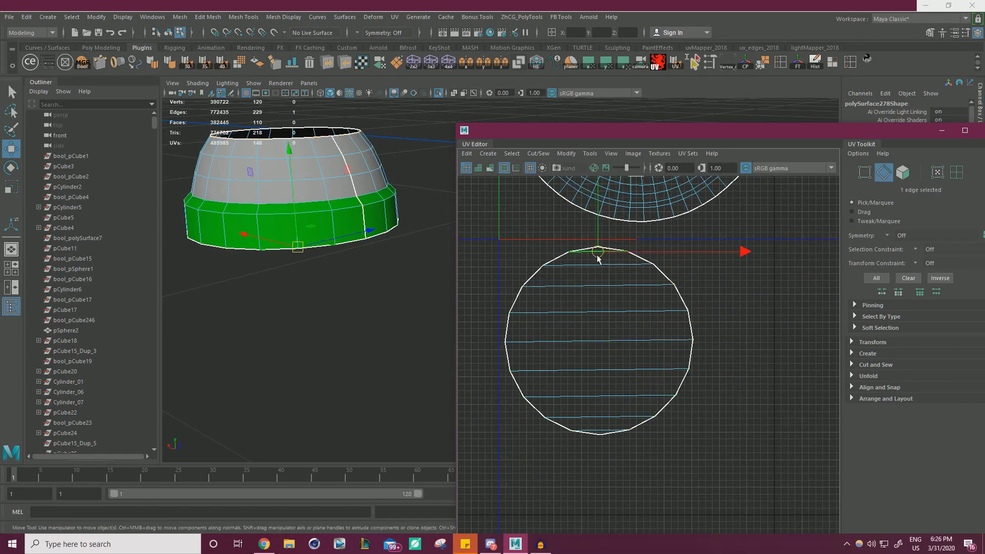
click(853, 387)
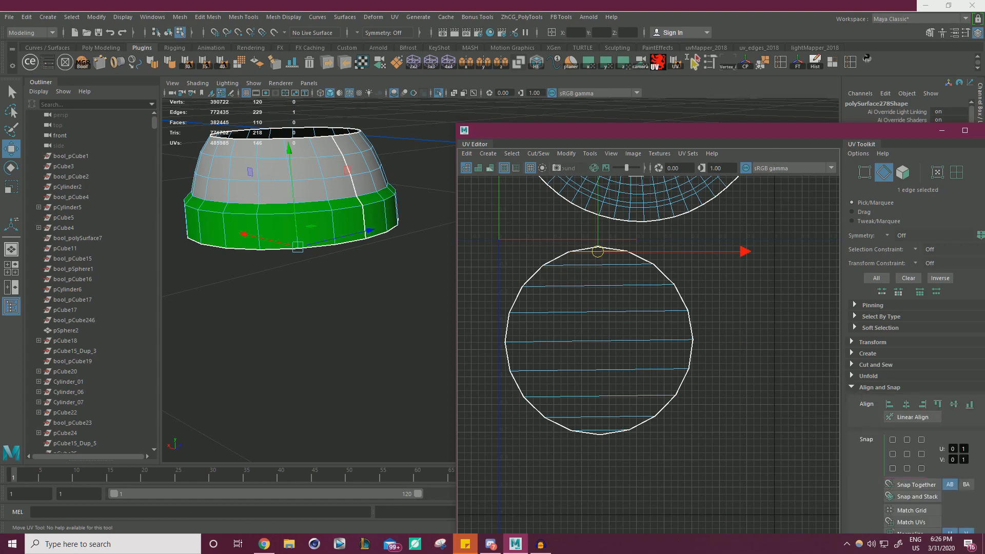
drag(779, 132, 765, 113)
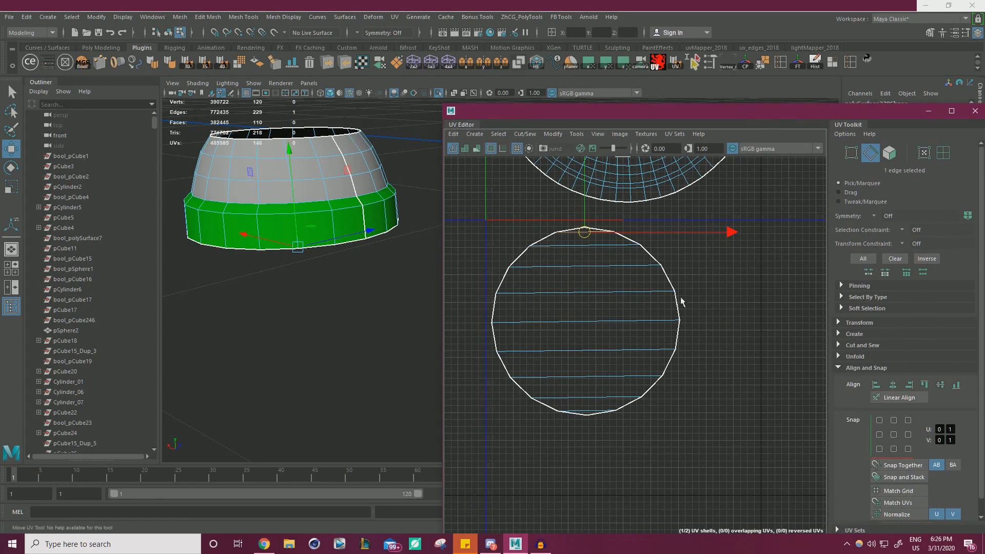
click(941, 385)
click(558, 267)
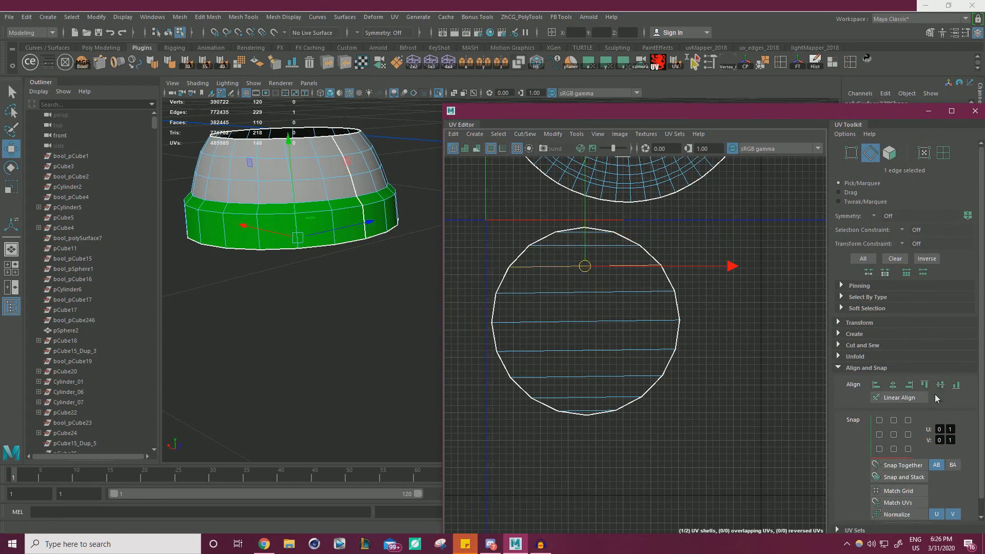
click(560, 290)
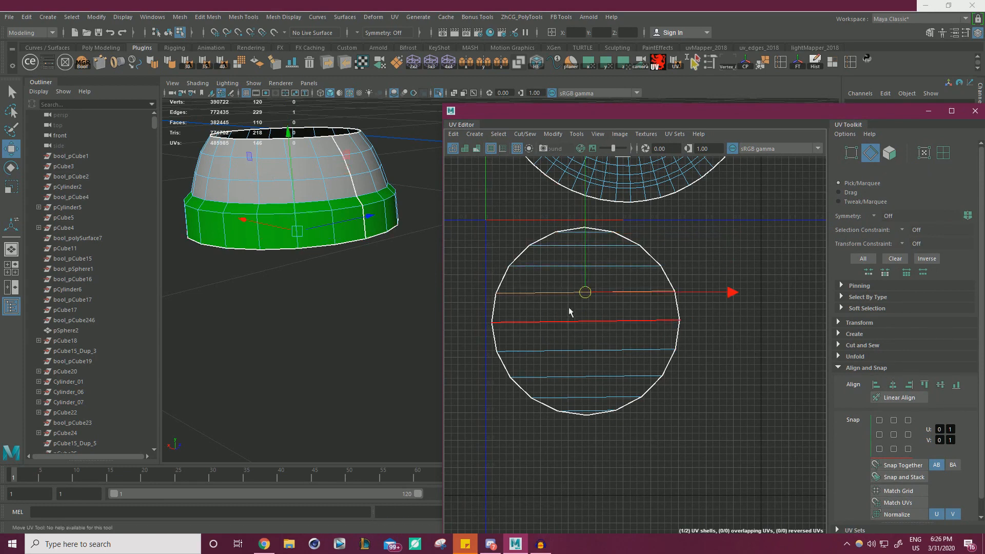
click(567, 320)
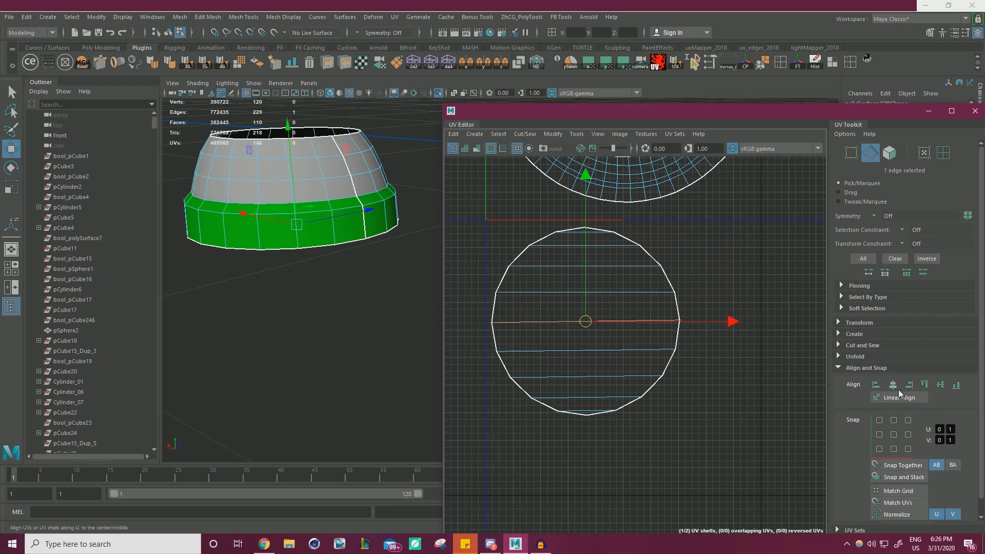
Align each remaining cross edge in the lower half of the circular bottom shell to its V center
click(579, 350)
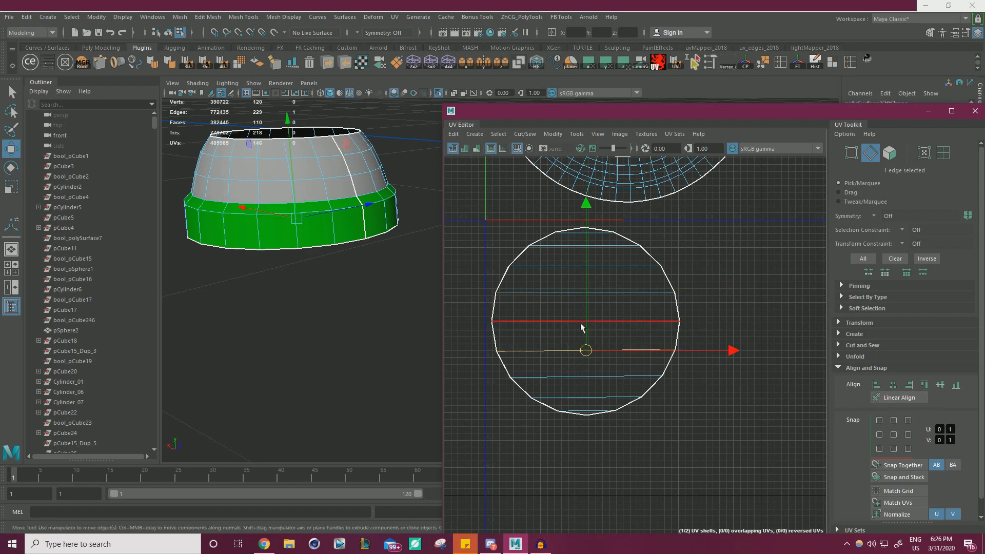
click(571, 379)
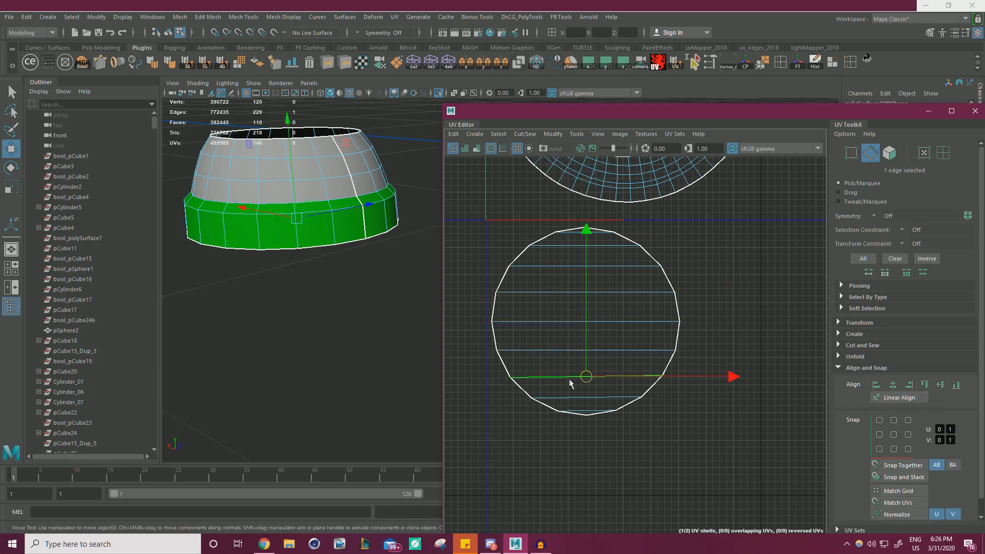
click(941, 385)
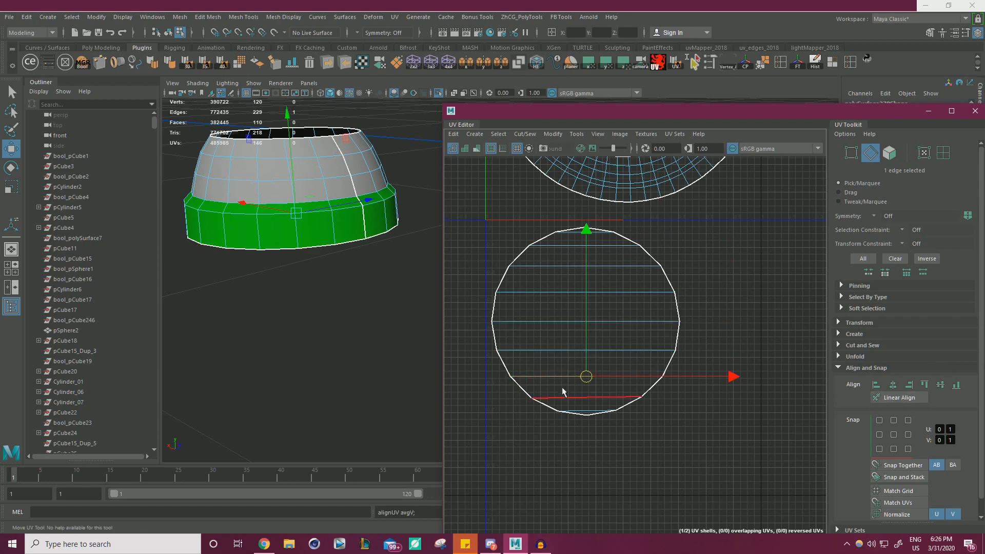
click(585, 397)
click(941, 385)
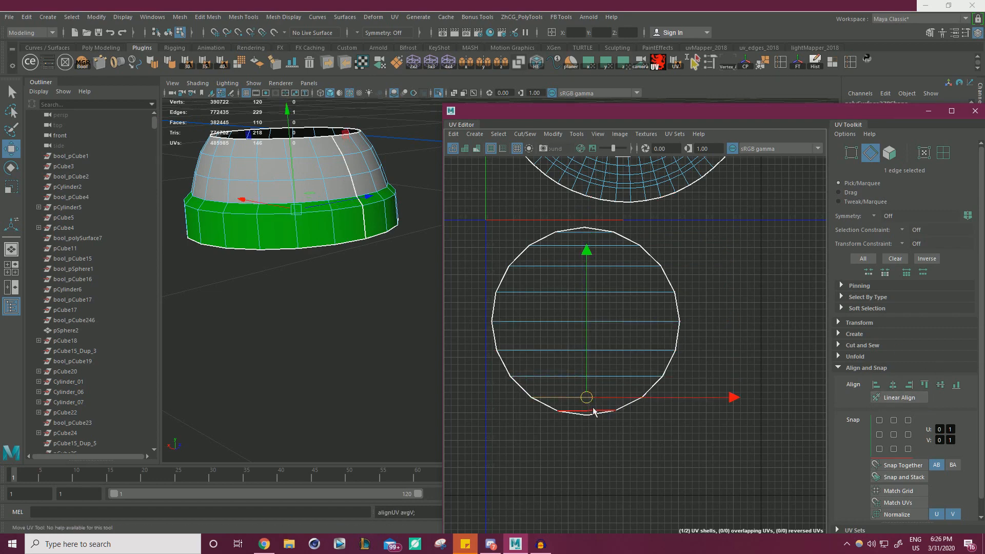
click(594, 411)
click(941, 385)
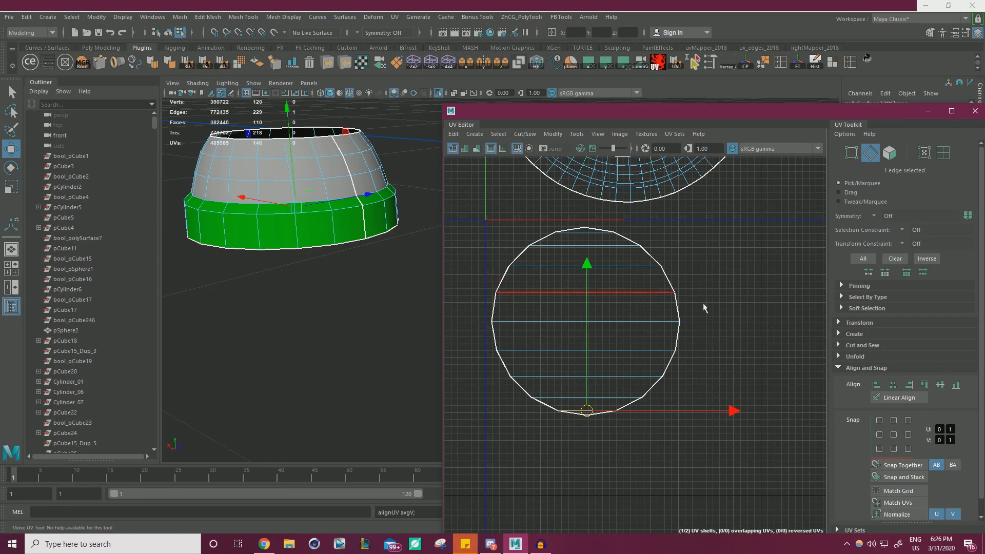
Select the circular bottom shell, scale it down uniformly to under two thirds of its size, and move it left along U
right_drag(657, 303, 671, 297)
click(649, 311)
key(r)
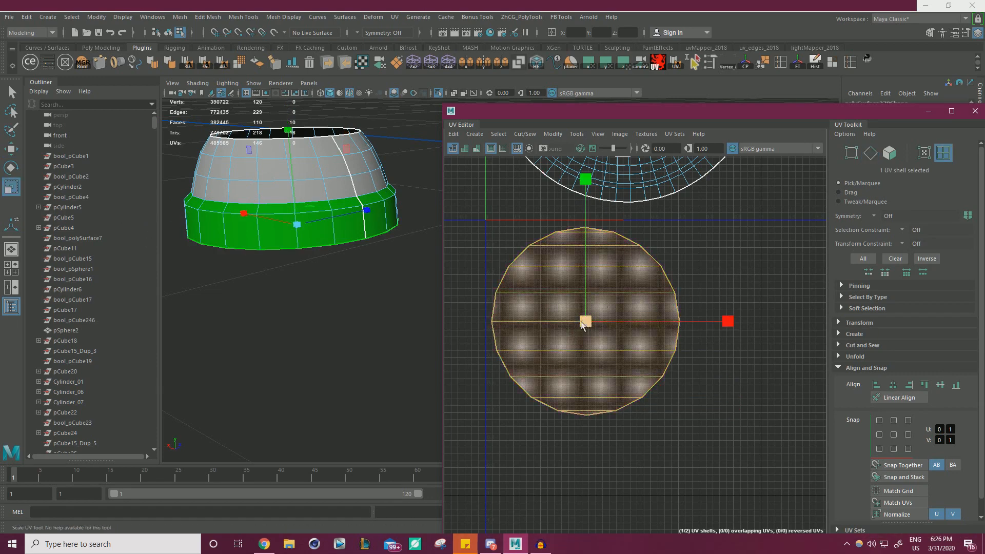
drag(586, 322, 519, 346)
key(w)
key(r)
drag(586, 322, 619, 307)
key(w)
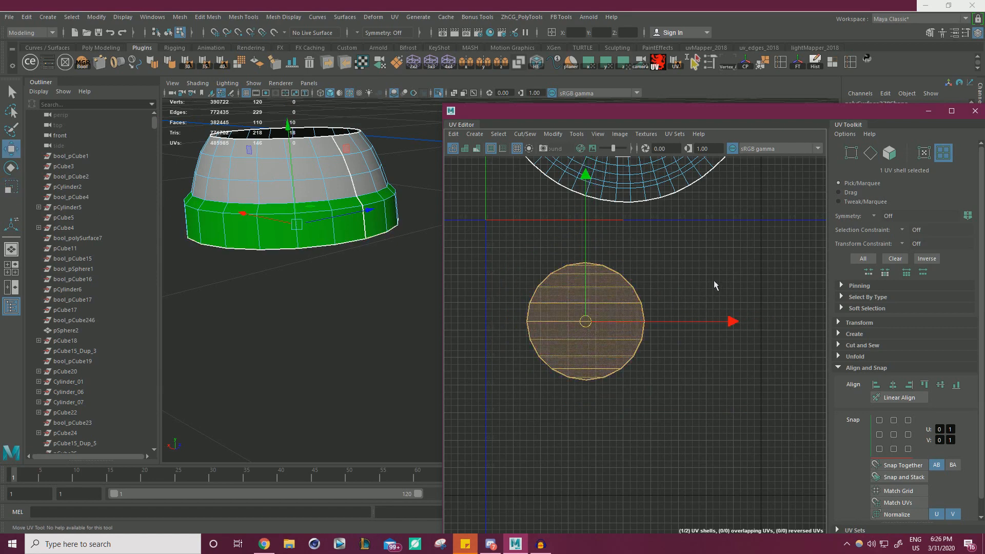
alt+right_drag(693, 260, 602, 249)
alt+middle_drag(602, 248, 562, 302)
drag(567, 366, 525, 359)
Reset the Move tool and the Scale tool to their default settings
click(7, 154)
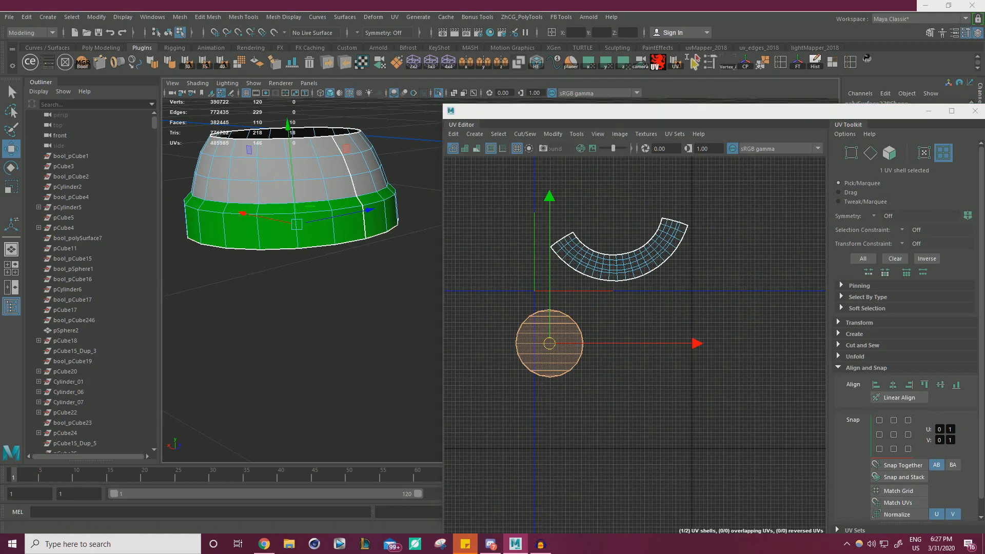
click(466, 170)
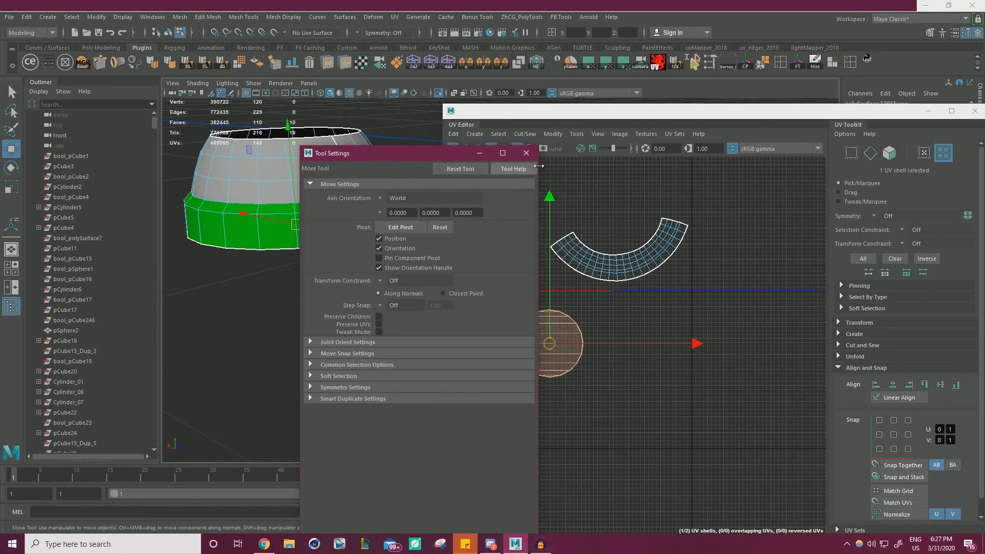
click(525, 153)
double_click(12, 186)
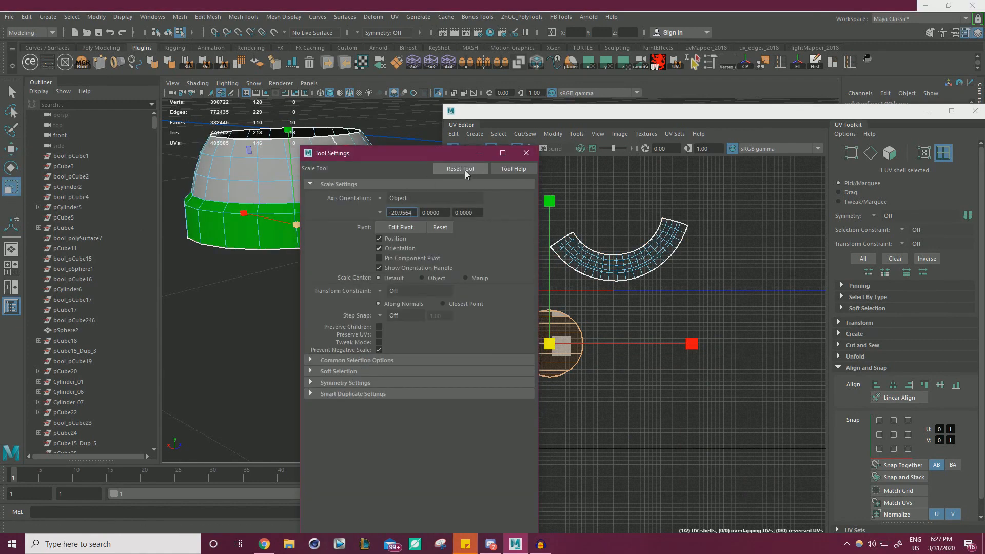
click(470, 168)
click(526, 153)
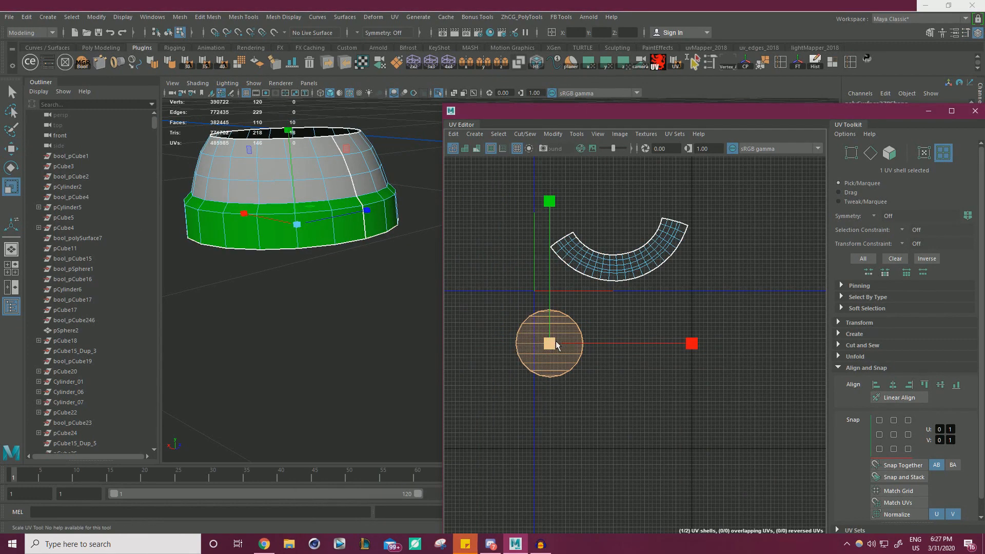
Scale the circular bottom shell down further, undo its last move, and reposition the UV Editor window to show the full toolkit
drag(546, 347, 635, 346)
key(w)
key(ctrl+z)
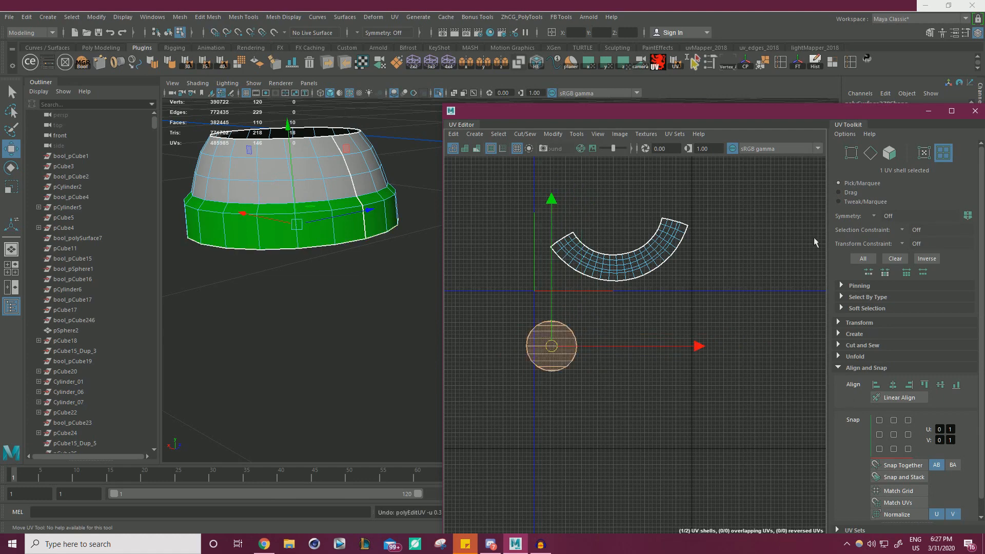
drag(758, 115, 710, 58)
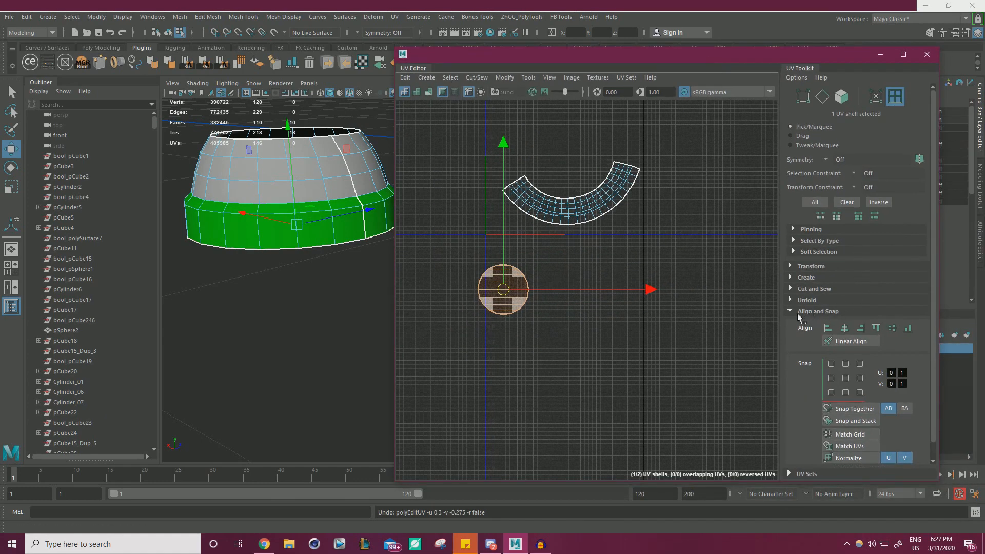
Turn on UV shell selection and move the UV Editor window lower to uncover the tool shelf above it
scroll(812, 378, down, 1)
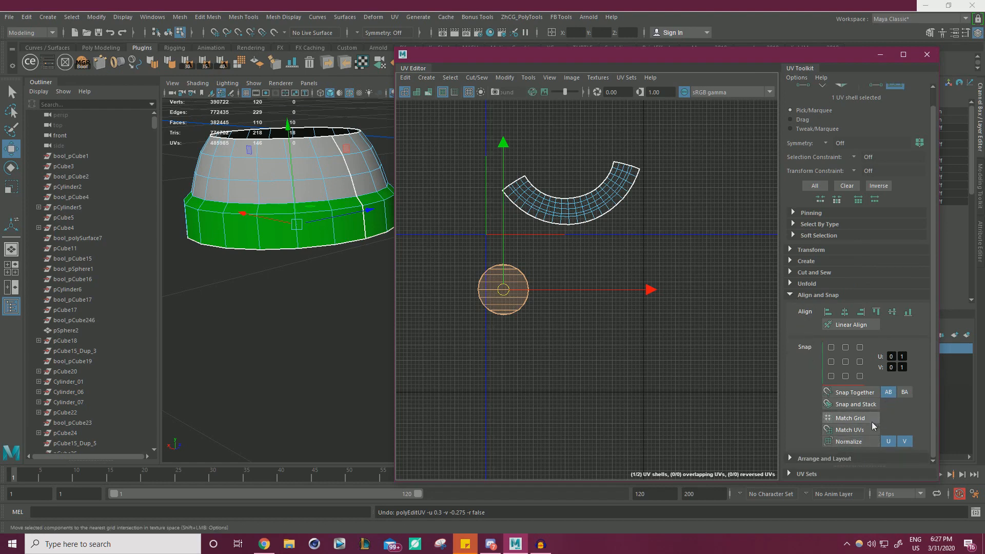
scroll(825, 378, up, 1)
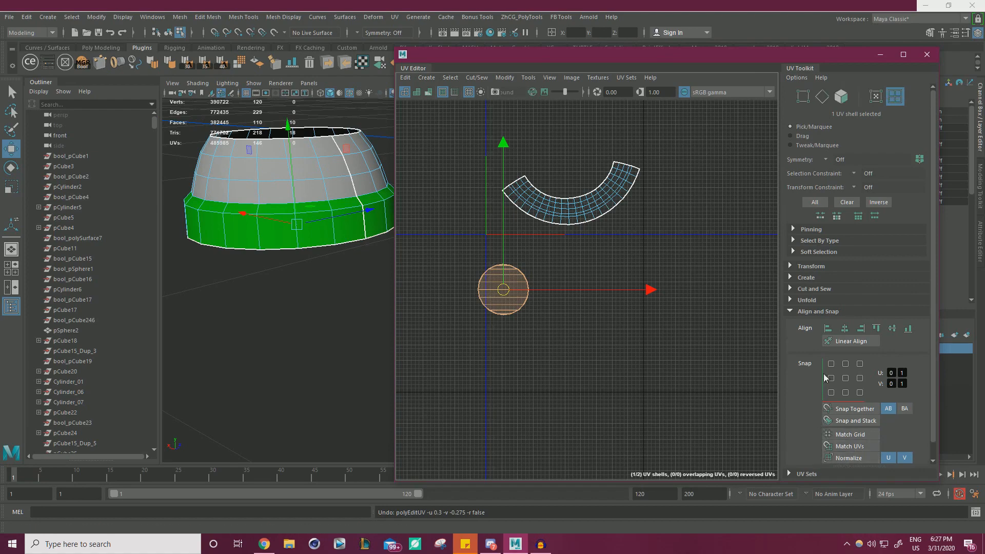
click(895, 96)
drag(636, 55, 663, 136)
scroll(586, 249, up, 4)
scroll(629, 304, down, 3)
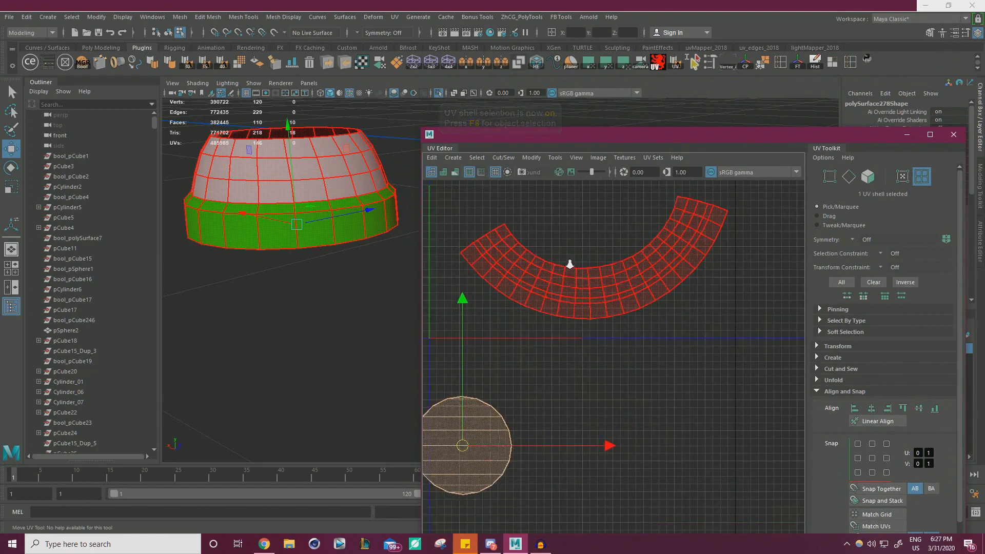
key(F10)
click(570, 306)
double_click(571, 307)
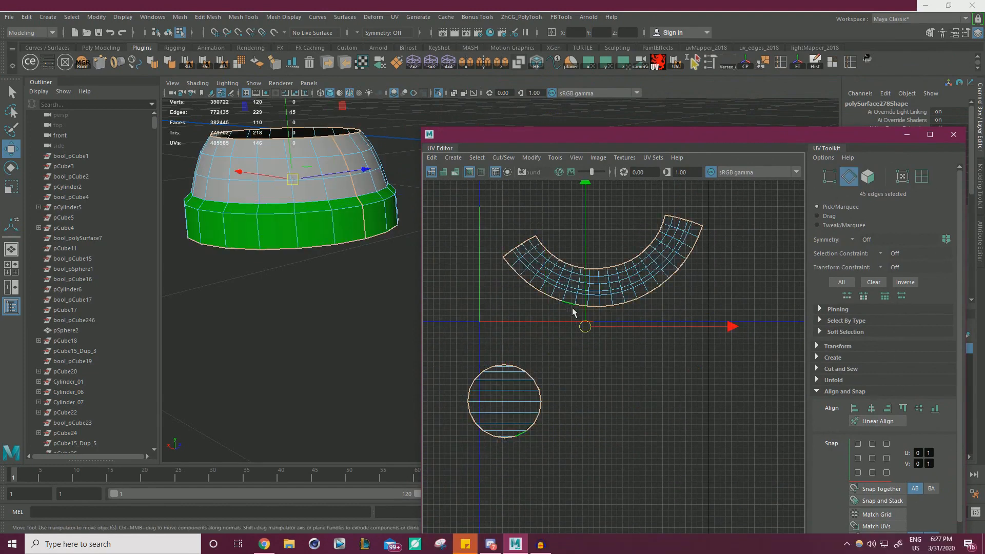
click(502, 272)
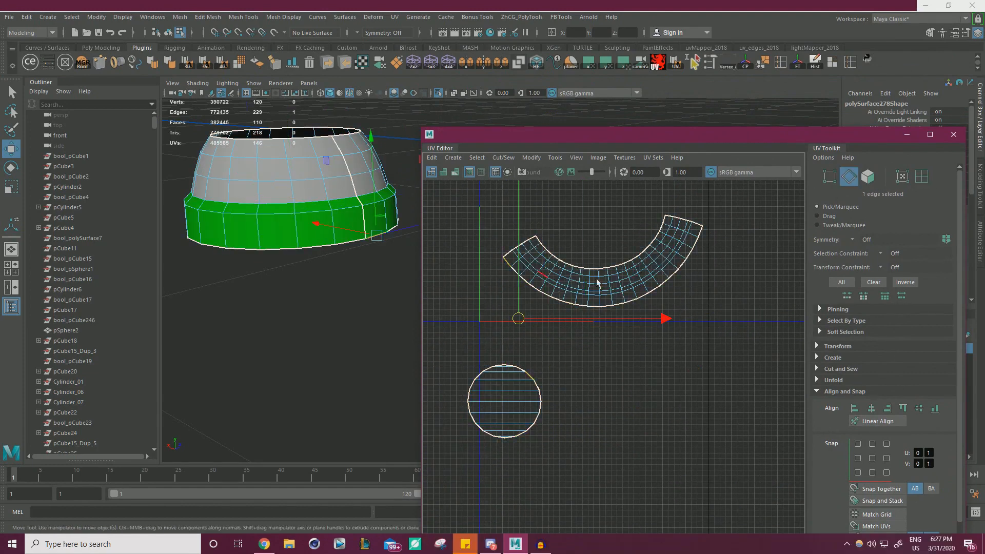
shift+double_click(703, 237)
alt+middle_drag(581, 461, 721, 469)
drag(727, 450, 562, 330)
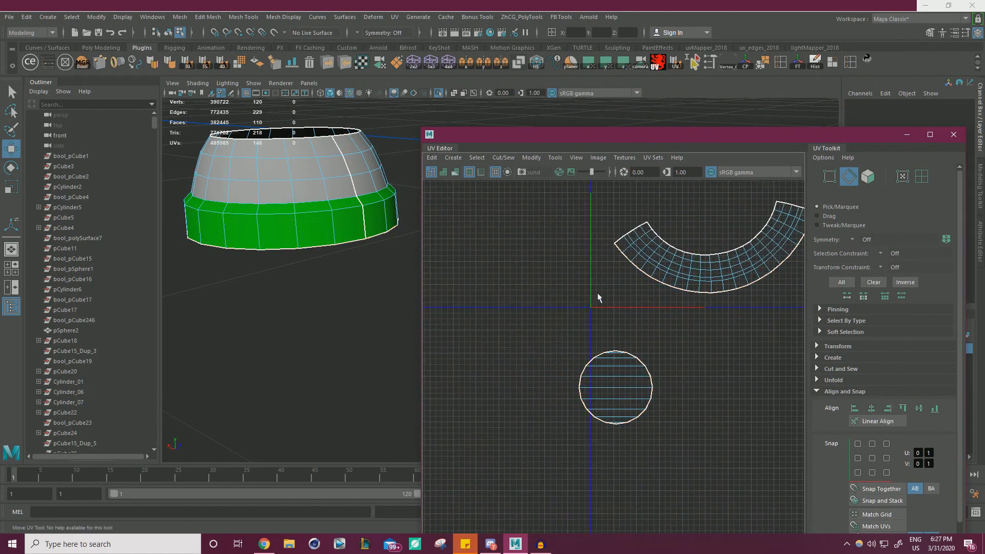
click(621, 249)
alt+middle_drag(709, 338, 589, 337)
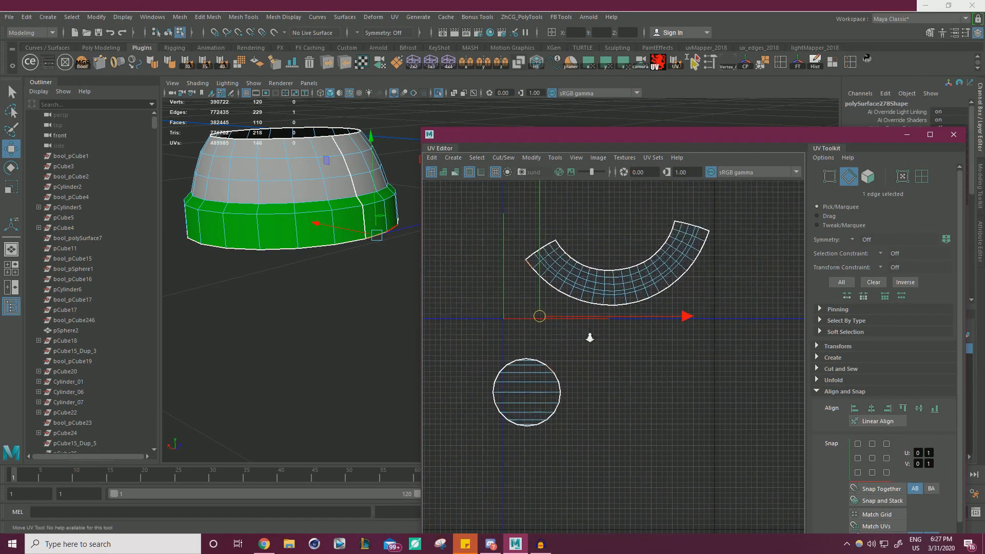
Select the UVs along the side shell's outer curved border, align them to their V center, and move the row down along V
scroll(562, 327, up, 1)
right_drag(518, 293, 507, 274)
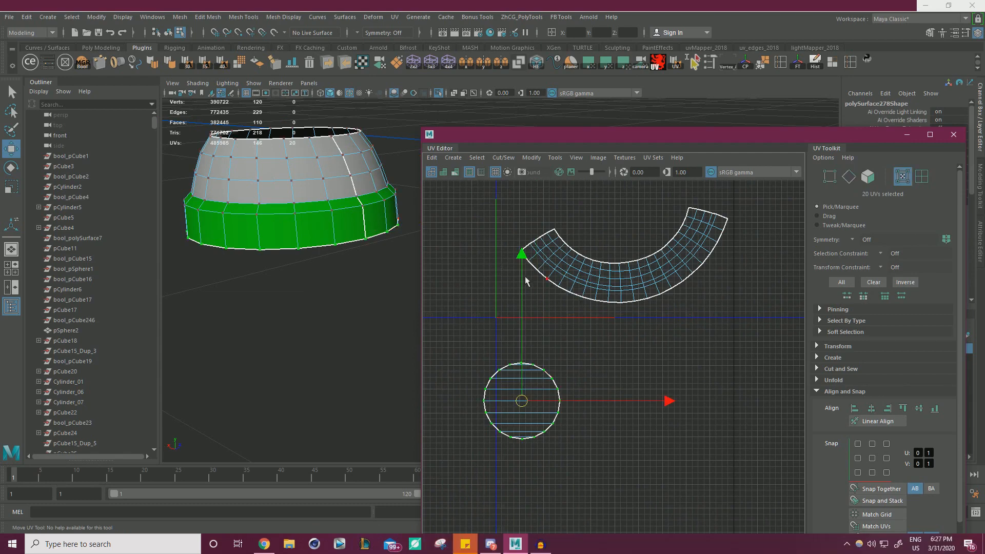
scroll(511, 283, up, 2)
alt+middle_drag(558, 286, 528, 283)
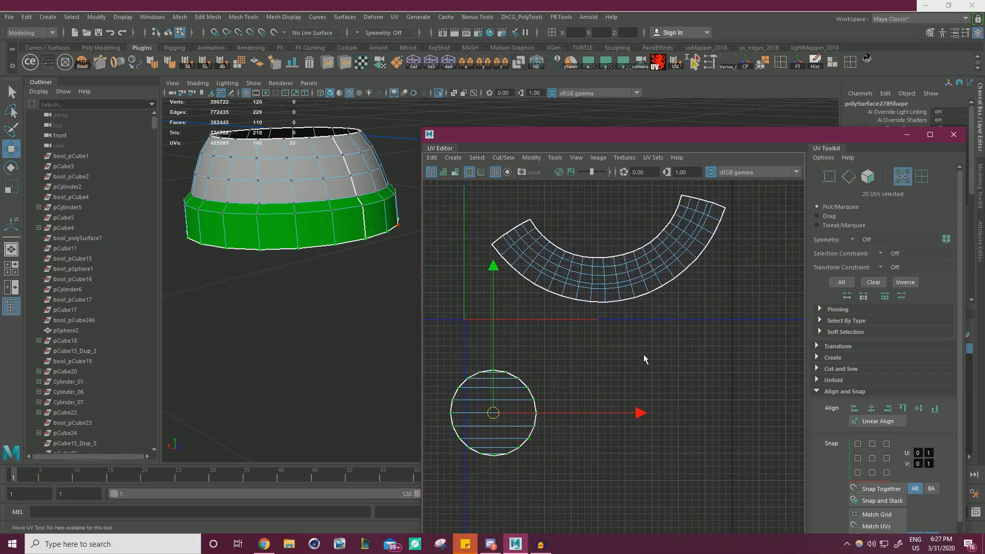
click(645, 367)
drag(446, 251, 495, 239)
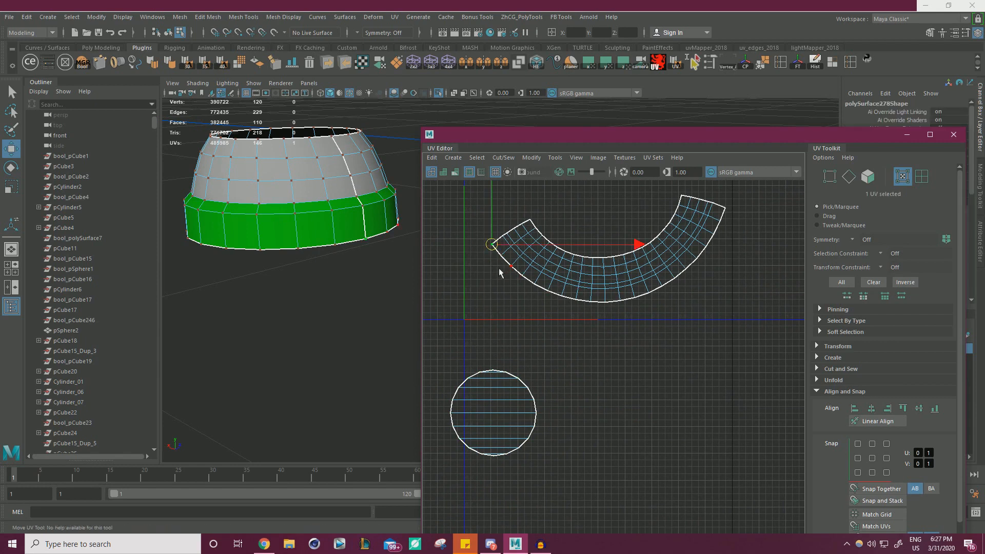
ctrl+double_click(727, 209)
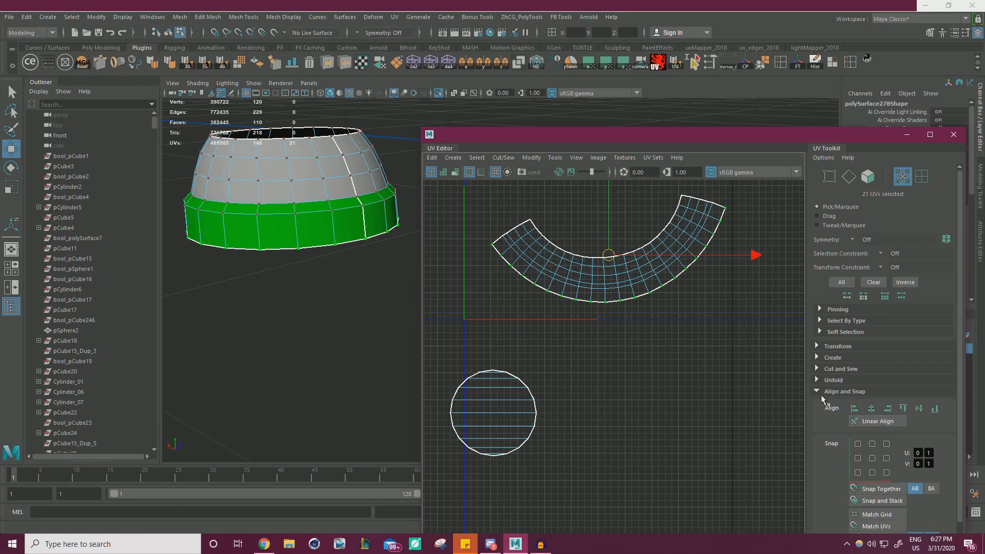
click(919, 408)
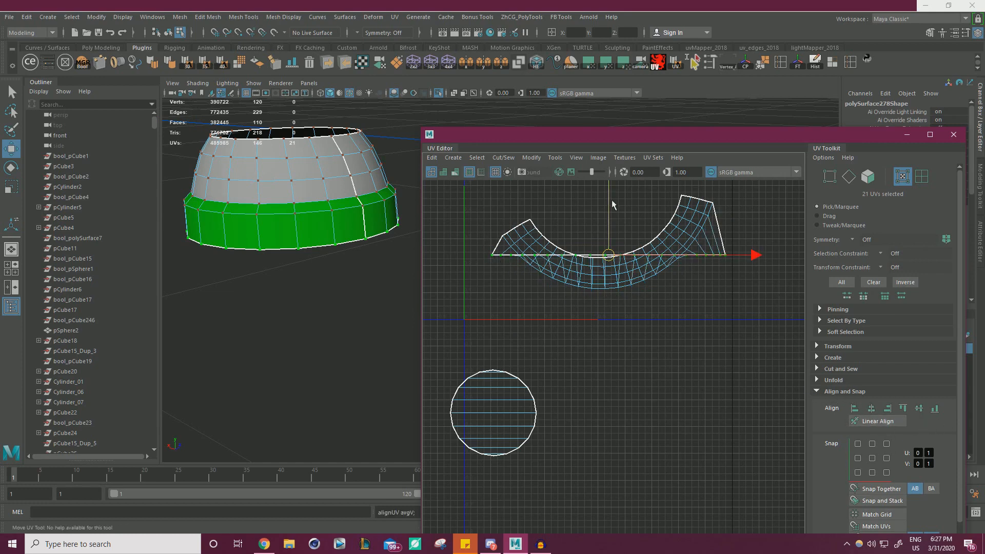
drag(613, 205, 593, 260)
Select only the second row of UVs from the side shell's bottom border and align it to its minimum V
shift+double_click(502, 238)
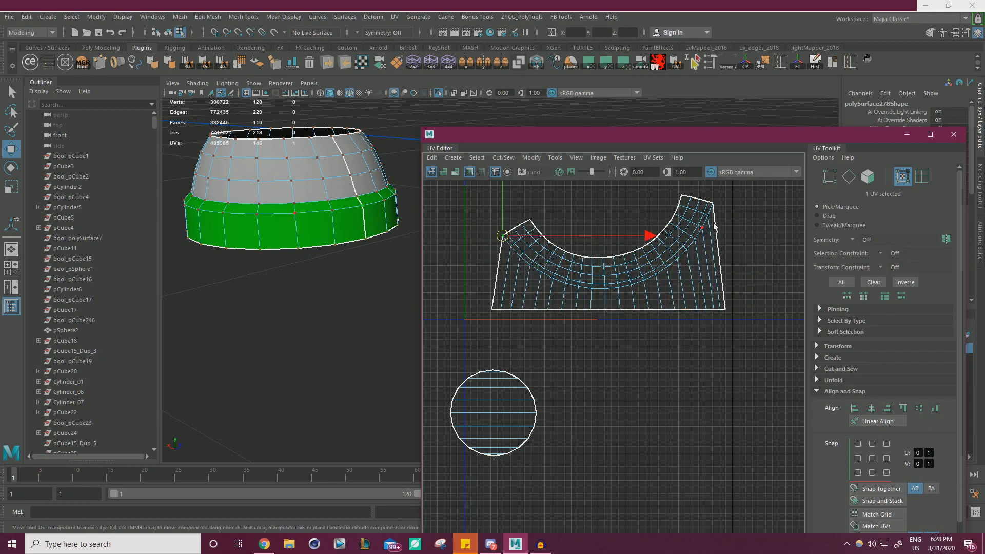
click(935, 409)
key(ctrl+z)
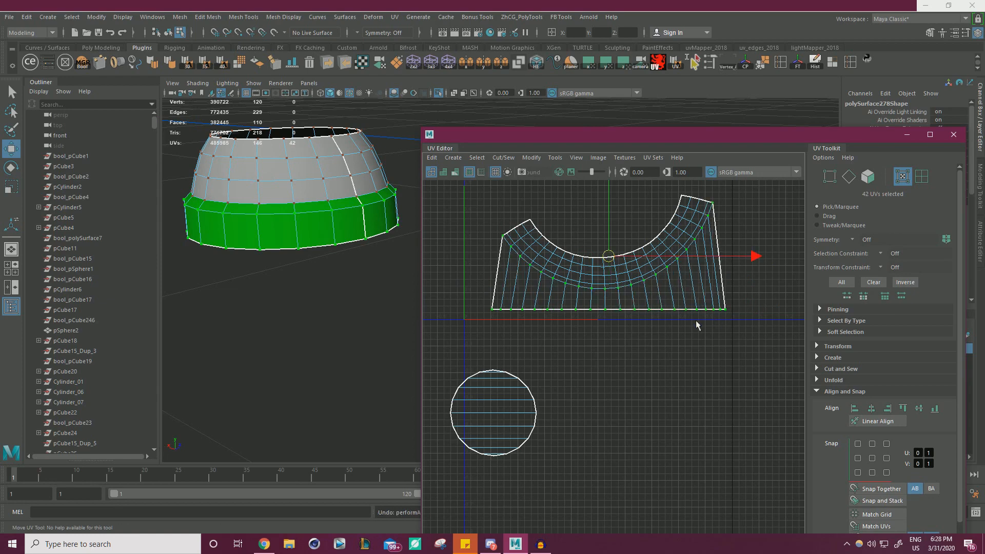
ctrl+drag(469, 333, 768, 301)
click(935, 409)
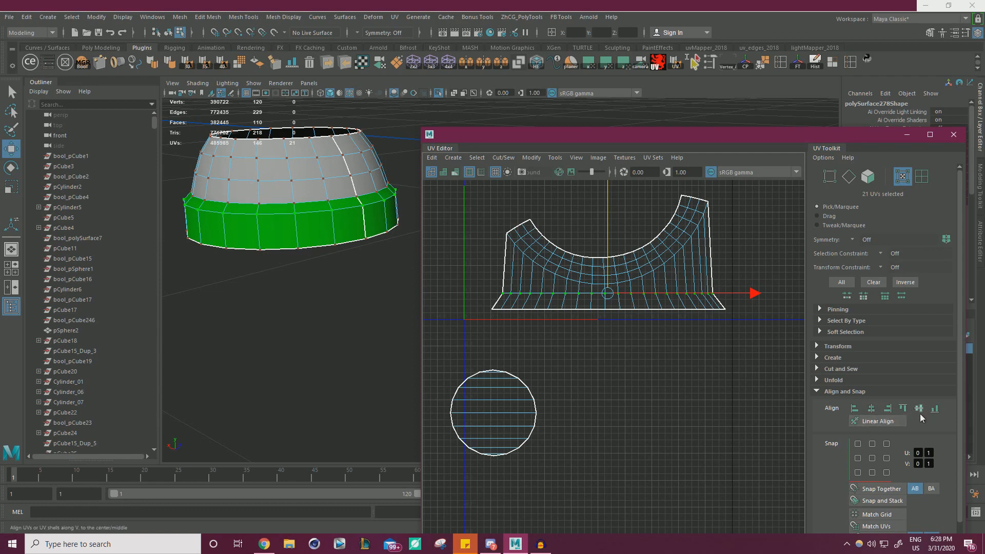
Select the third row of UVs on the side shell, deselect the bottom border UVs, and align the row to its minimum V
click(507, 236)
shift+double_click(710, 205)
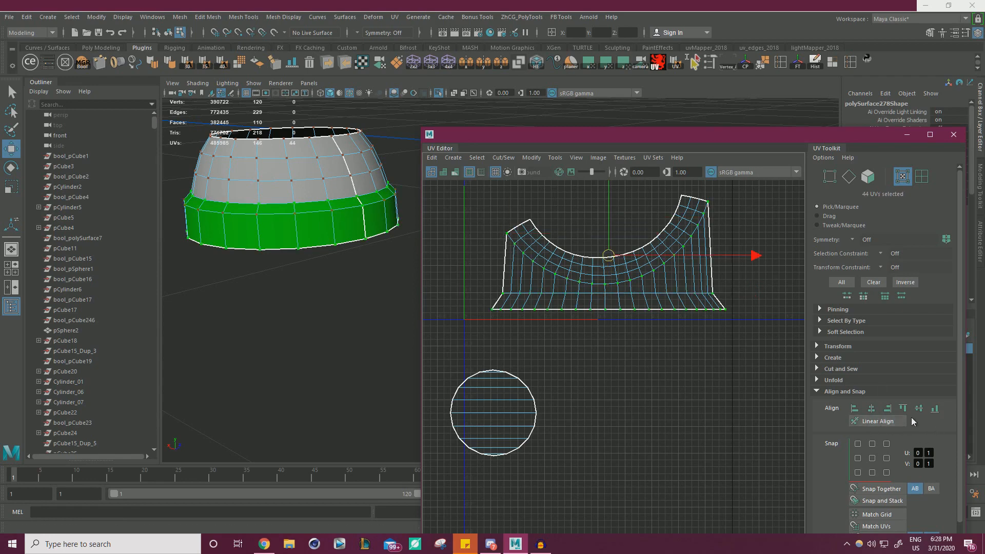
click(935, 408)
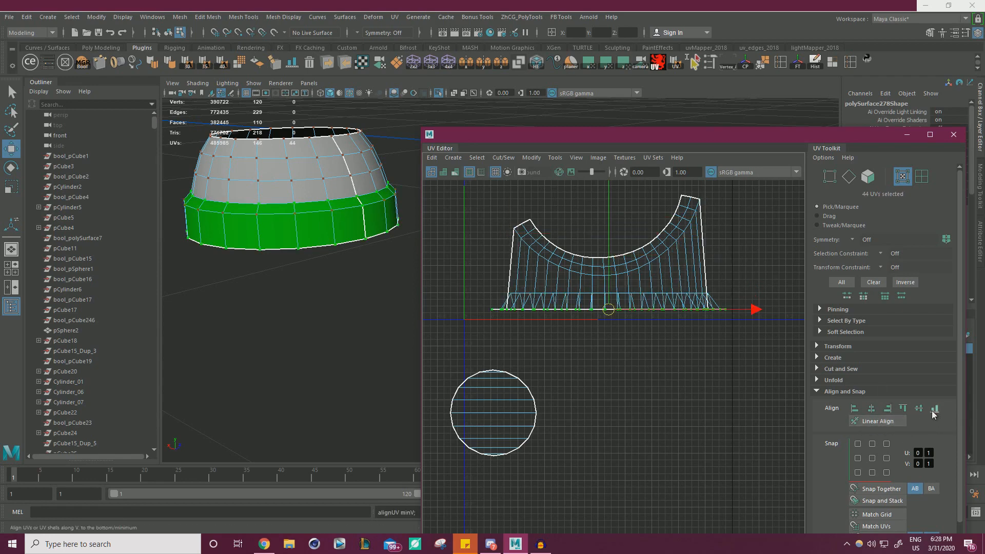
key(ctrl+z)
ctrl+drag(450, 325, 749, 300)
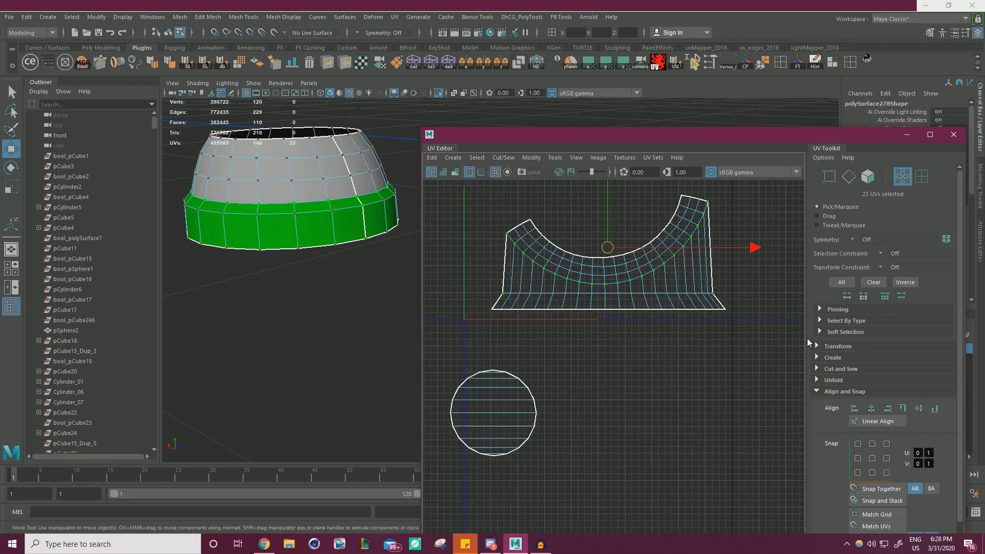
ctrl+drag(628, 353, 747, 286)
ctrl+drag(476, 330, 515, 290)
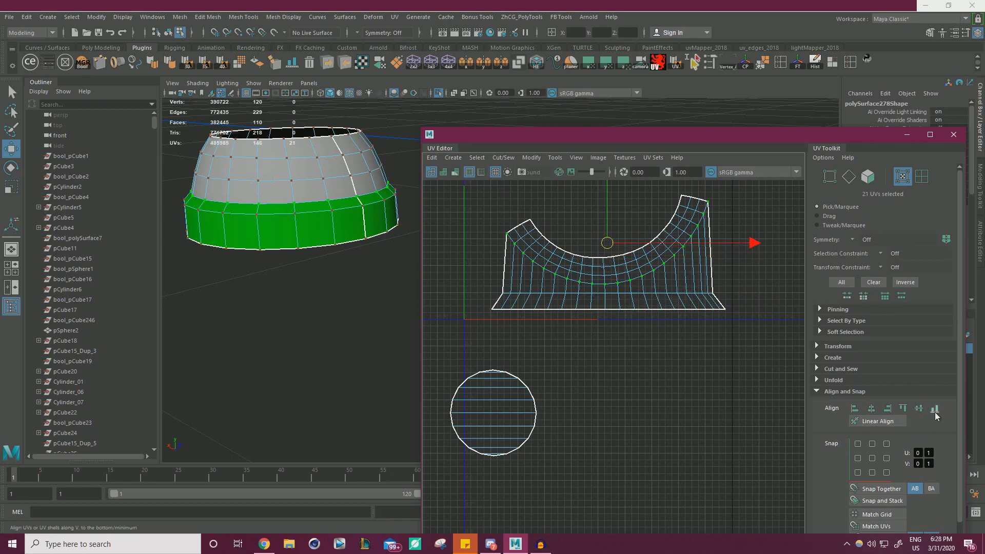
click(935, 408)
Select the fourth row of UVs on the side shell and align it to its minimum V
key(ctrl+z)
key(ctrl+z)
key(ctrl+z)
key(ctrl+z)
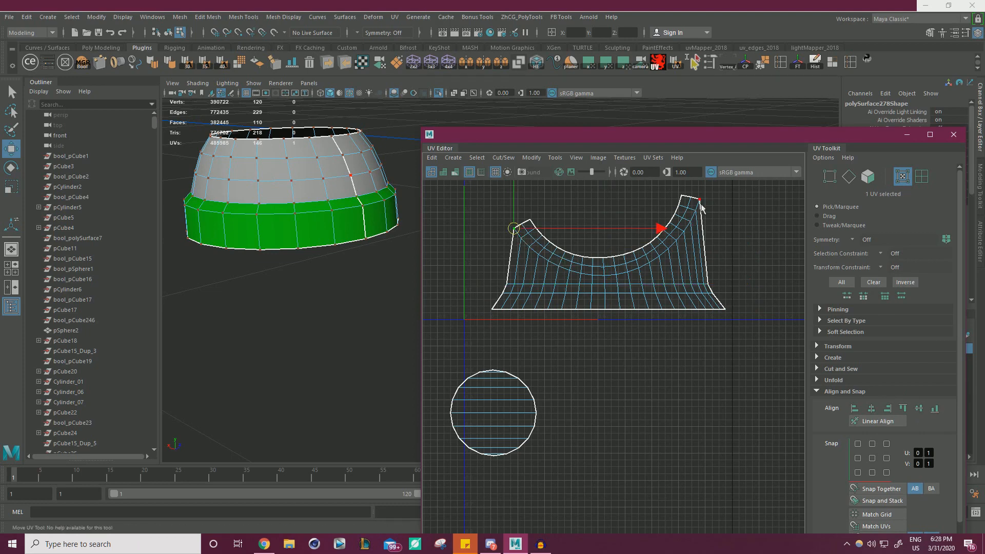
click(512, 233)
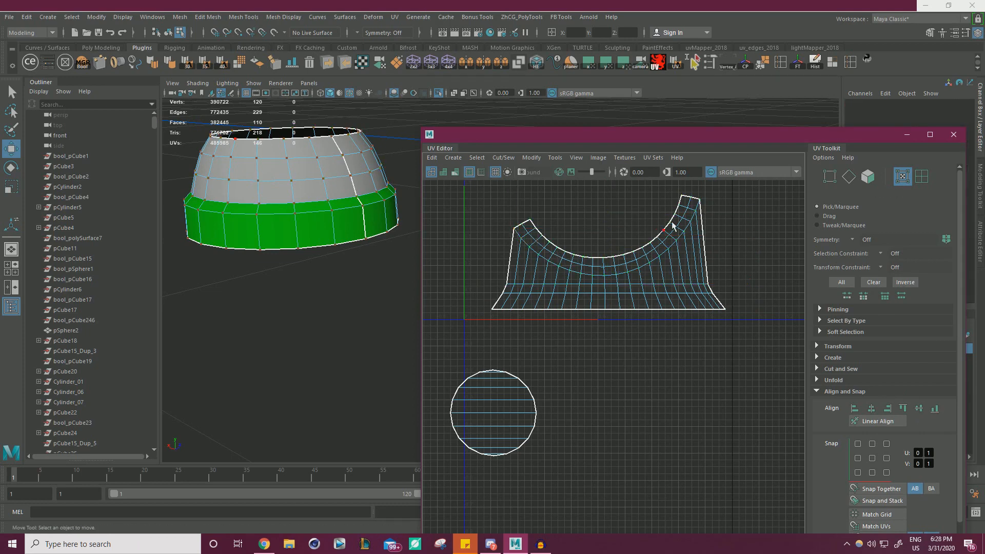
double_click(701, 205)
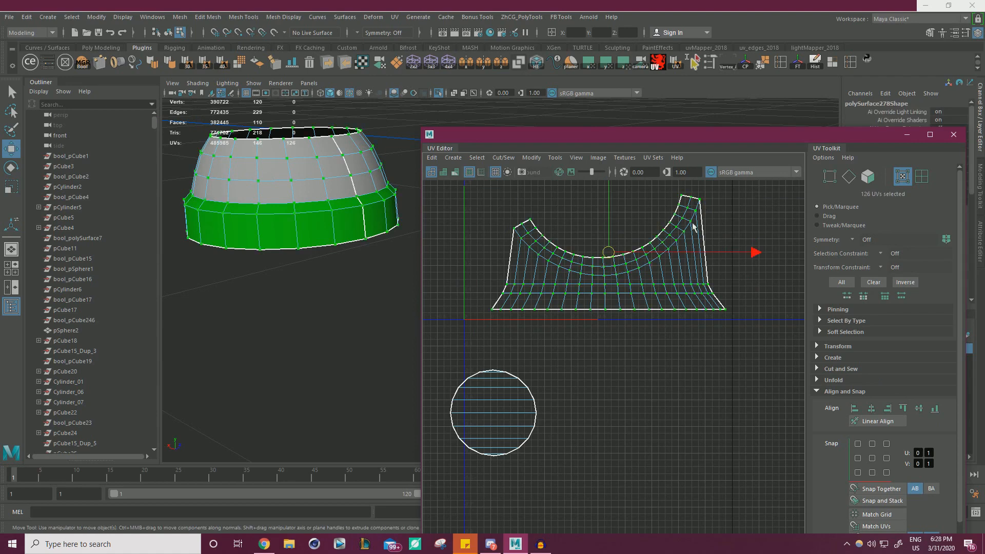
click(700, 202)
shift+double_click(516, 232)
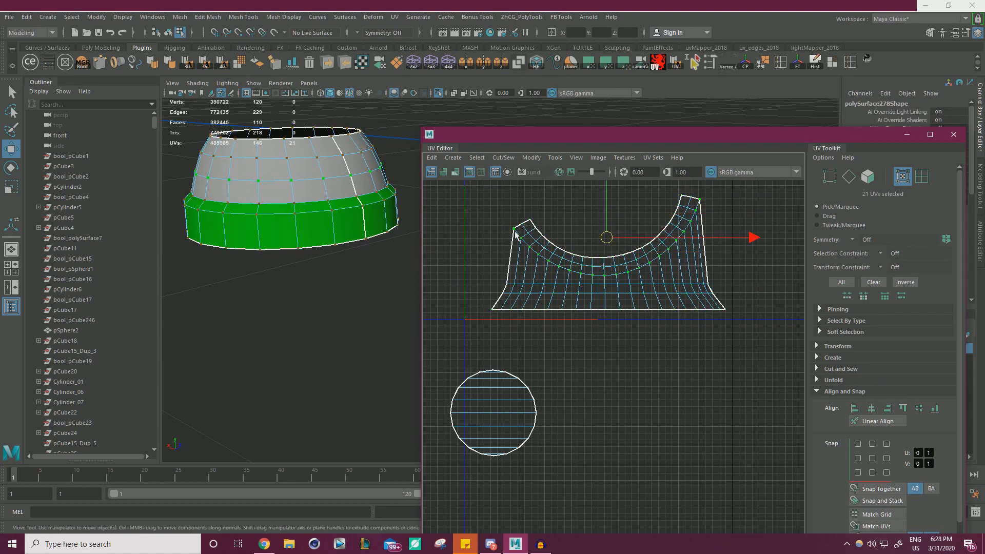
click(935, 409)
Select the fifth row of UVs on the side shell, including both end points, and align it to its minimum V
click(521, 227)
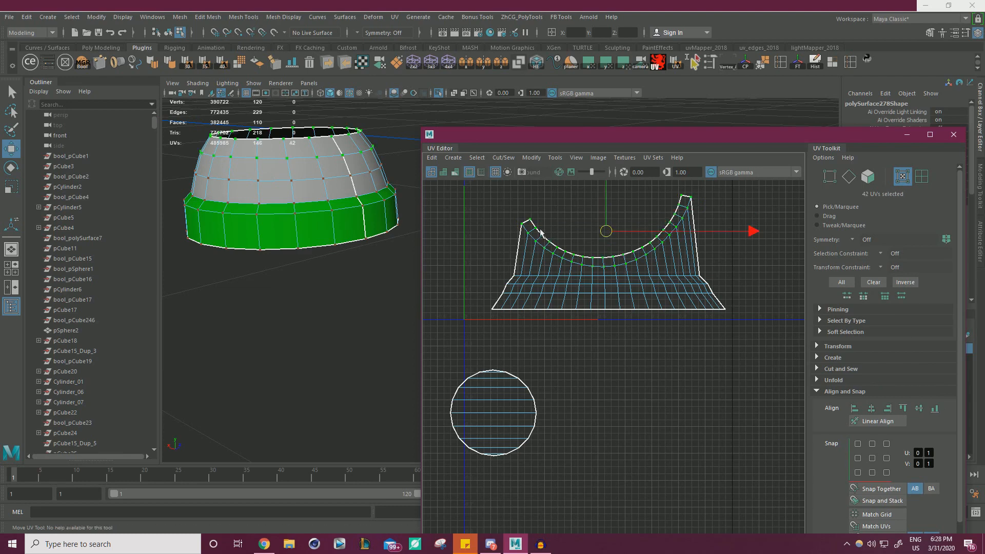
double_click(691, 205)
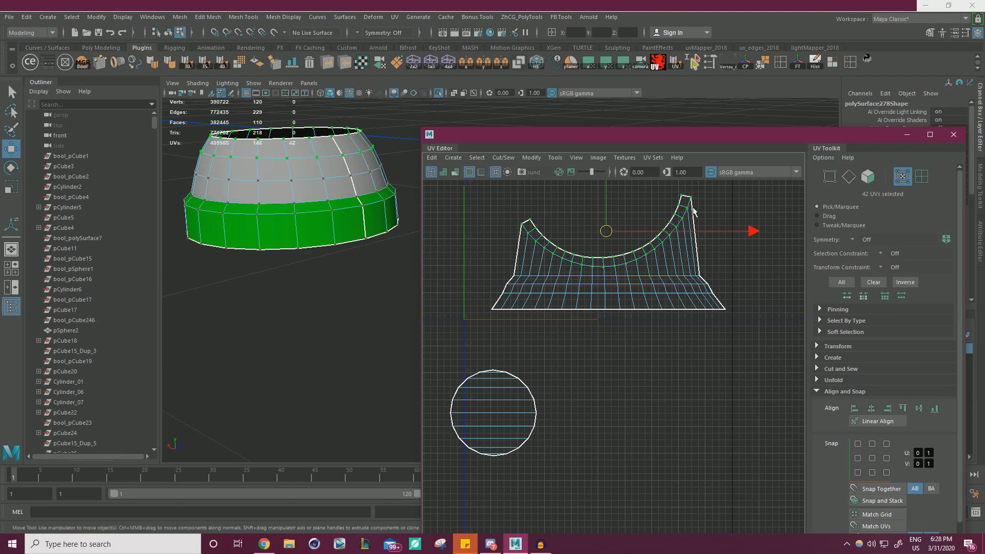
click(528, 234)
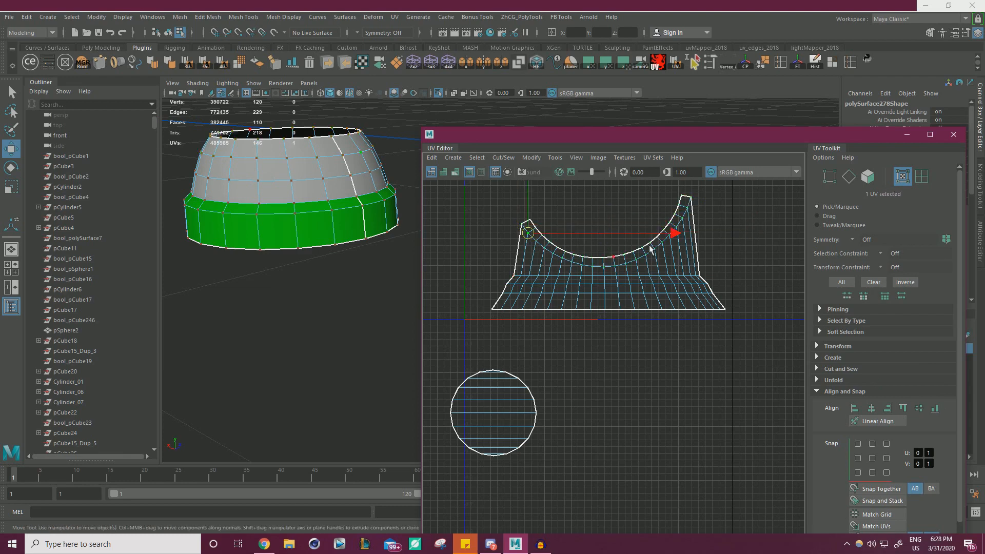
shift+double_click(688, 208)
shift+click(692, 199)
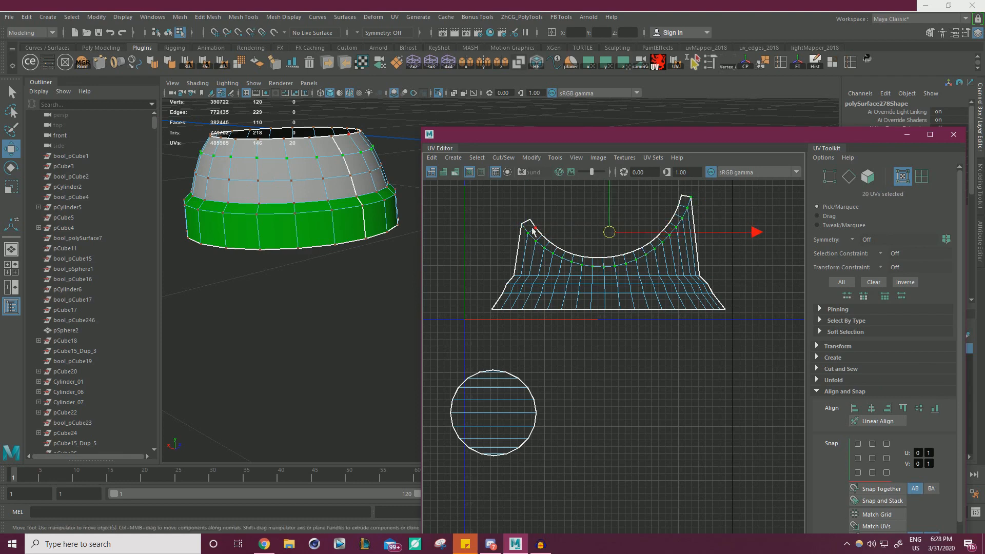
shift+click(522, 224)
click(935, 410)
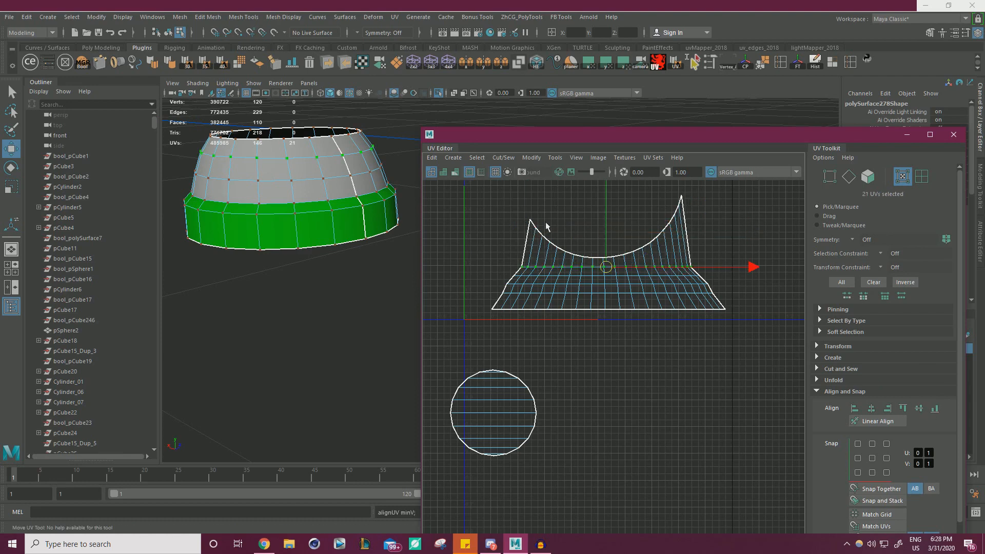
Select the side shell's curved top border UVs and align them to their minimum V
drag(498, 197, 737, 261)
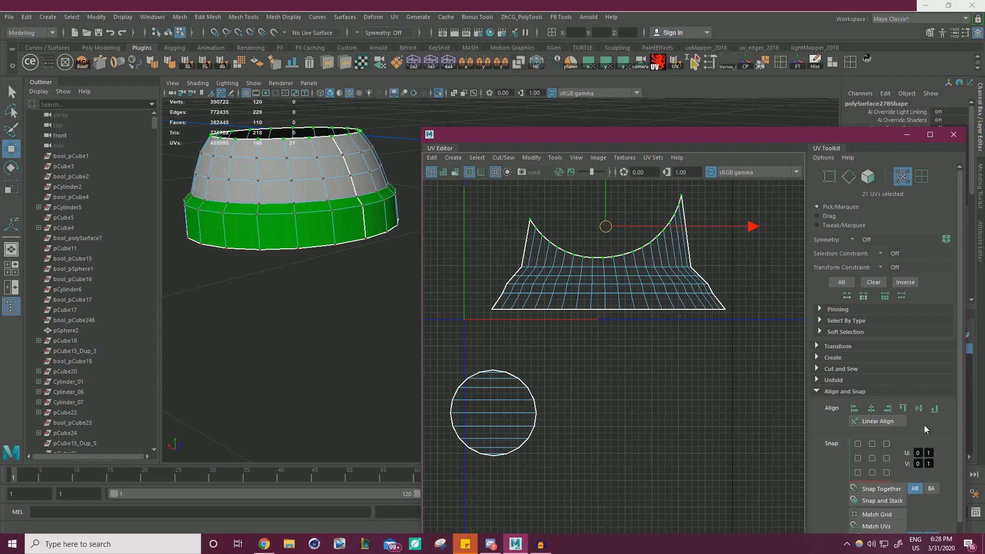
click(935, 409)
scroll(549, 286, up, 1)
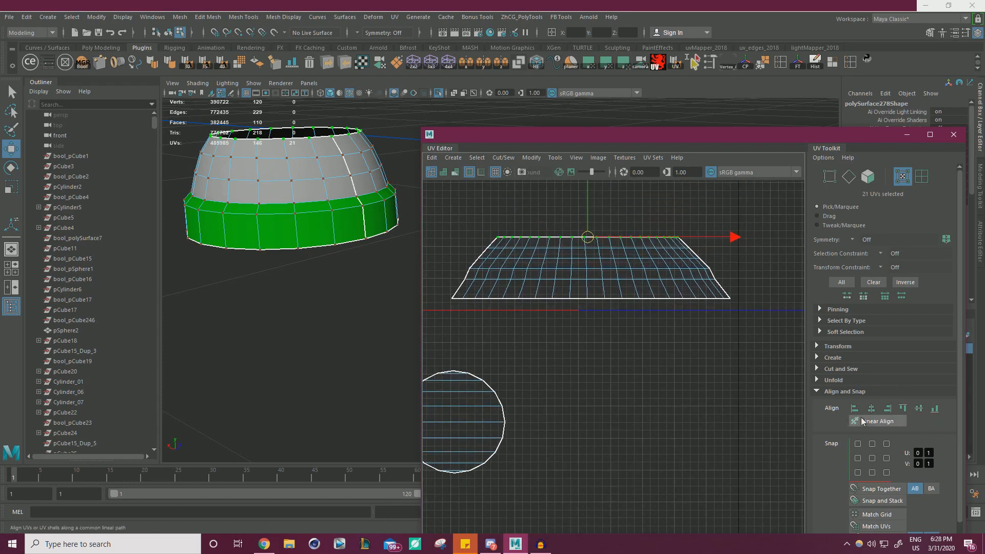
Select the six UVs along the side shell's slanted left edge and align them to their minimum U
drag(442, 310, 462, 290)
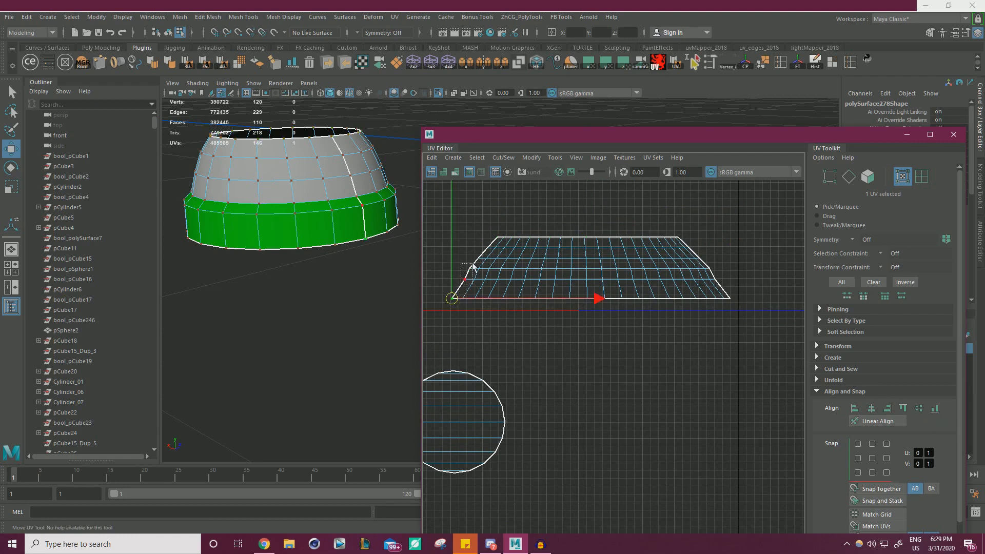
shift+drag(473, 264, 492, 252)
shift+drag(483, 229, 501, 242)
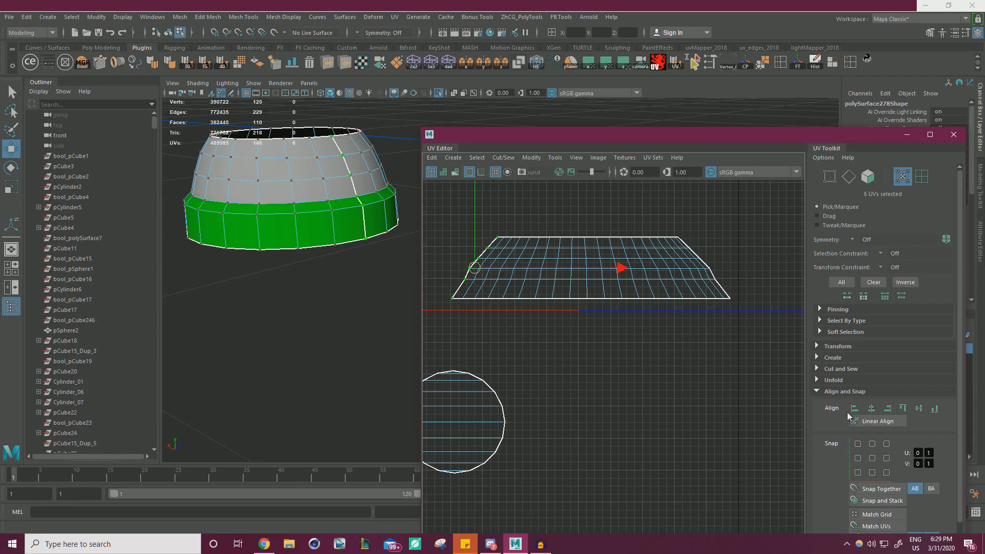
click(875, 421)
Select the six UVs along the side shell's slanted right edge and align them to their maximum U
drag(711, 215, 680, 240)
scroll(682, 238, up, 1)
click(678, 238)
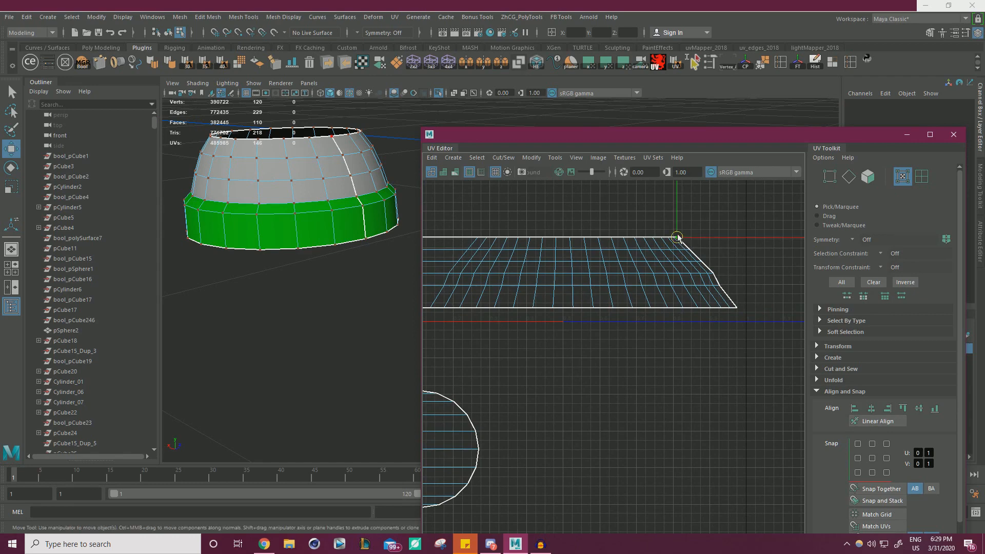
shift+click(690, 249)
shift+click(702, 261)
shift+click(711, 273)
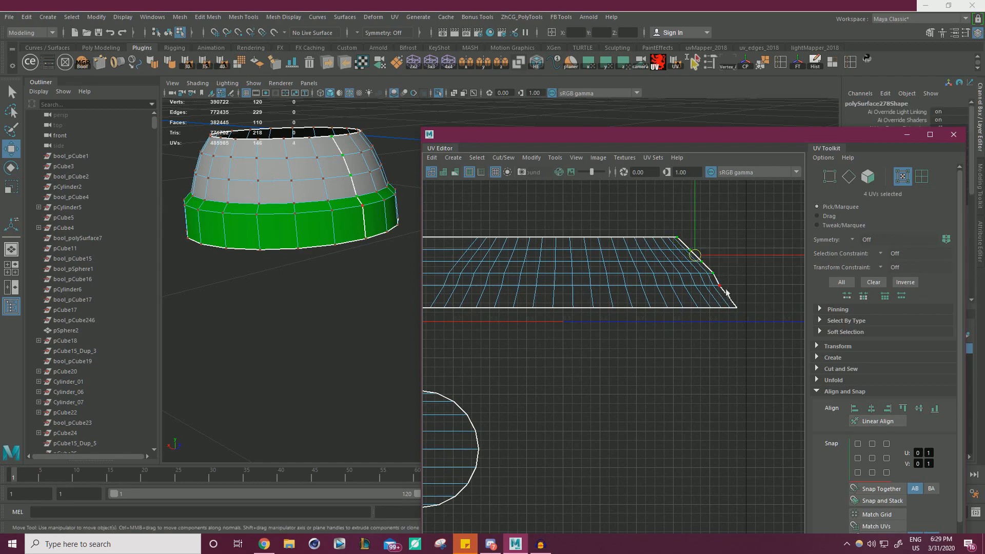
shift+click(720, 286)
shift+click(737, 306)
scroll(759, 306, down, 1)
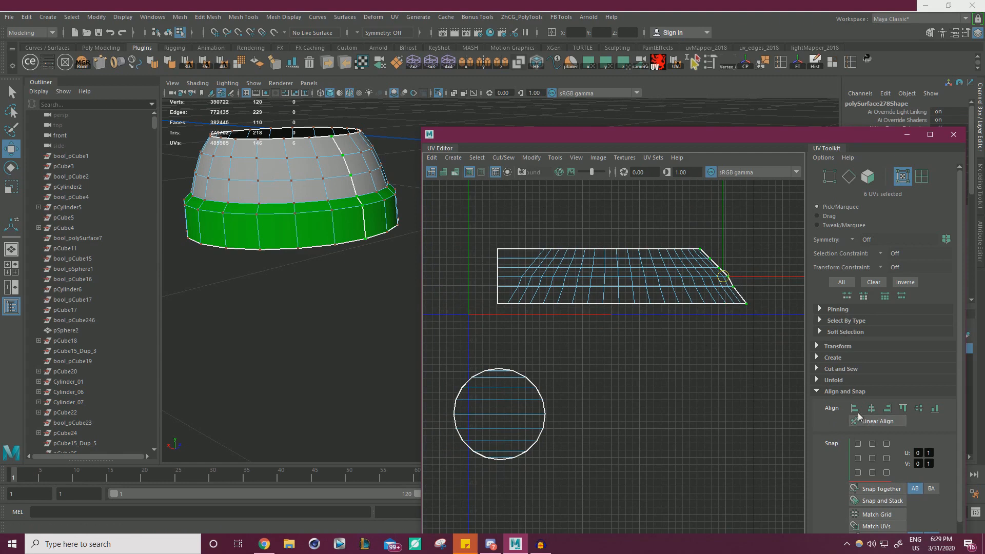
click(888, 409)
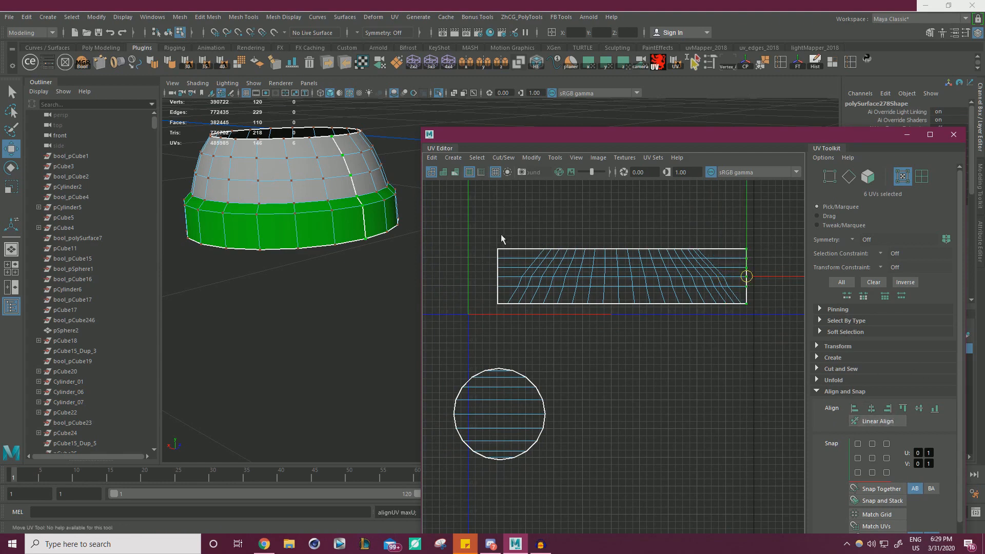
Select all side shell UVs between the two straight end edges and unfold them along U to even out the columns
drag(501, 239, 743, 338)
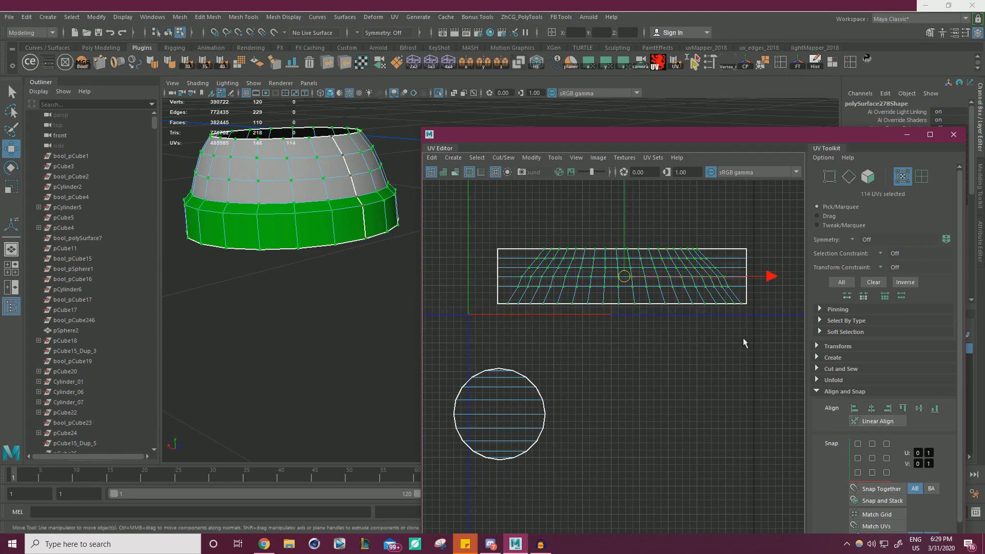
shift+right_drag(737, 333, 629, 250)
scroll(536, 294, up, 2)
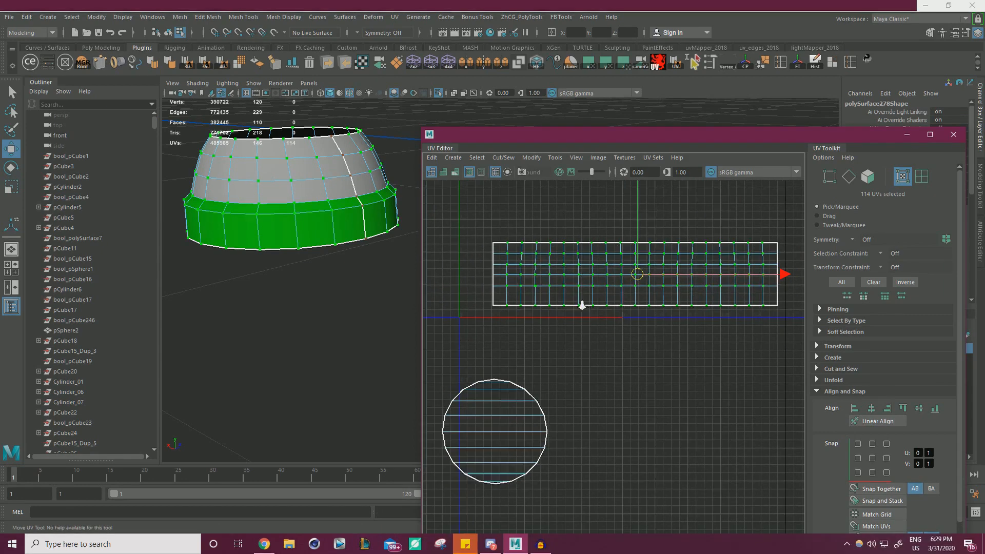
Select each interior vertical edge column of the side shell, working from right to left, and align it to its average U
right_drag(529, 264, 522, 248)
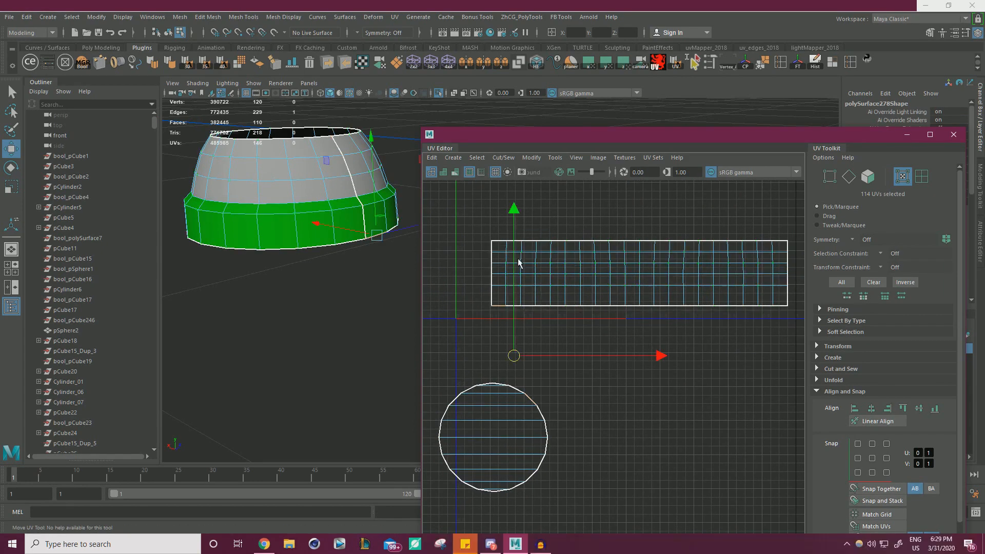
double_click(772, 300)
click(871, 409)
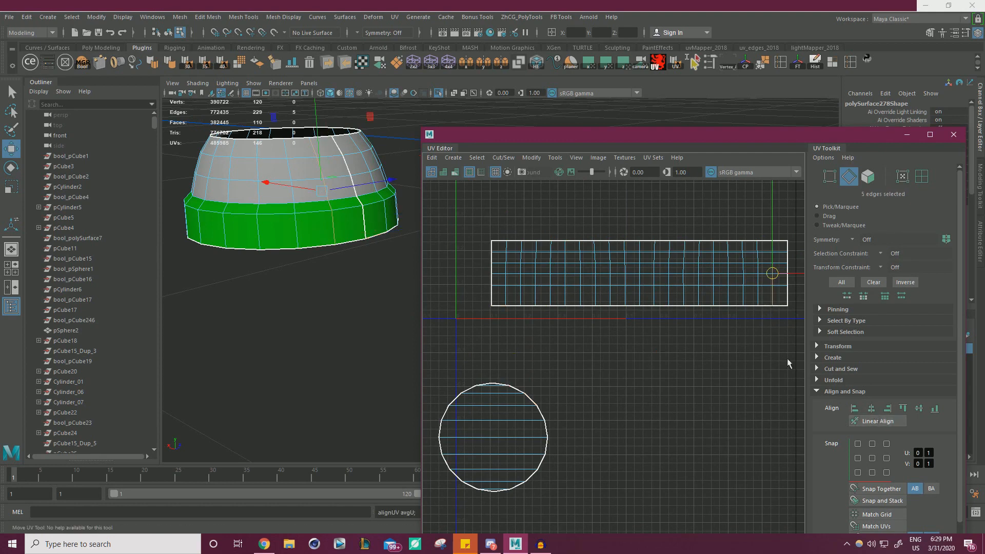
double_click(758, 297)
key(g)
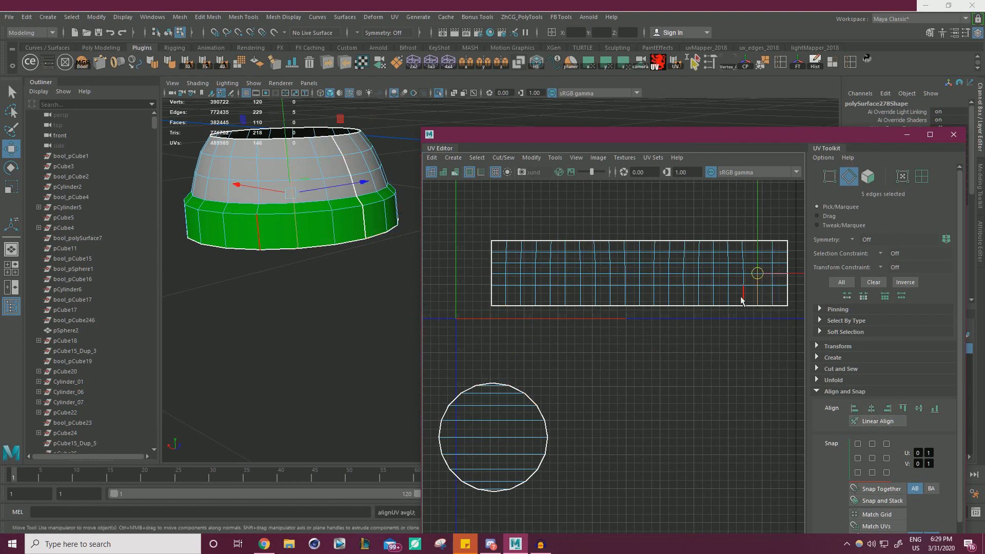
double_click(742, 297)
key(g)
double_click(729, 298)
key(g)
double_click(713, 297)
key(g)
double_click(698, 299)
key(g)
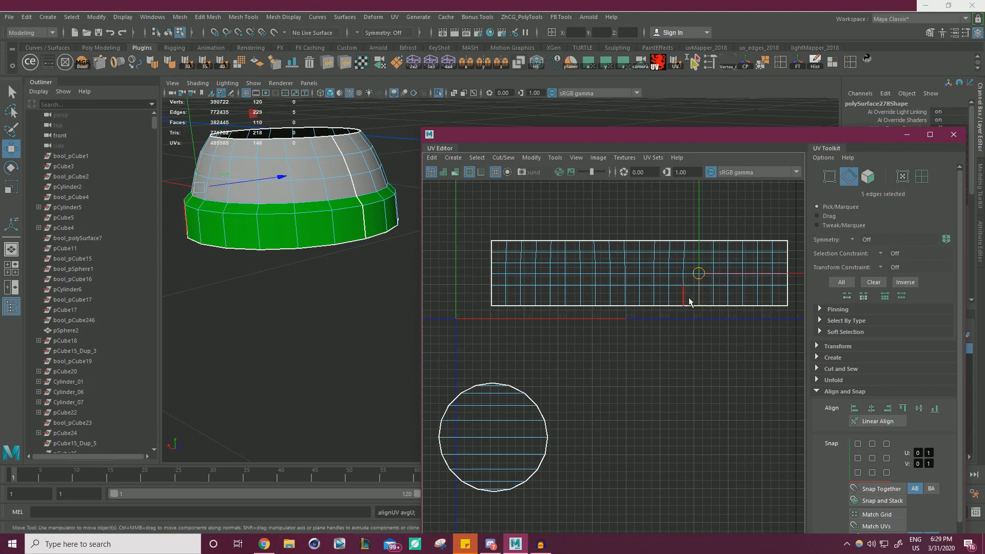
double_click(684, 299)
key(g)
double_click(669, 301)
key(g)
double_click(654, 303)
key(g)
double_click(639, 303)
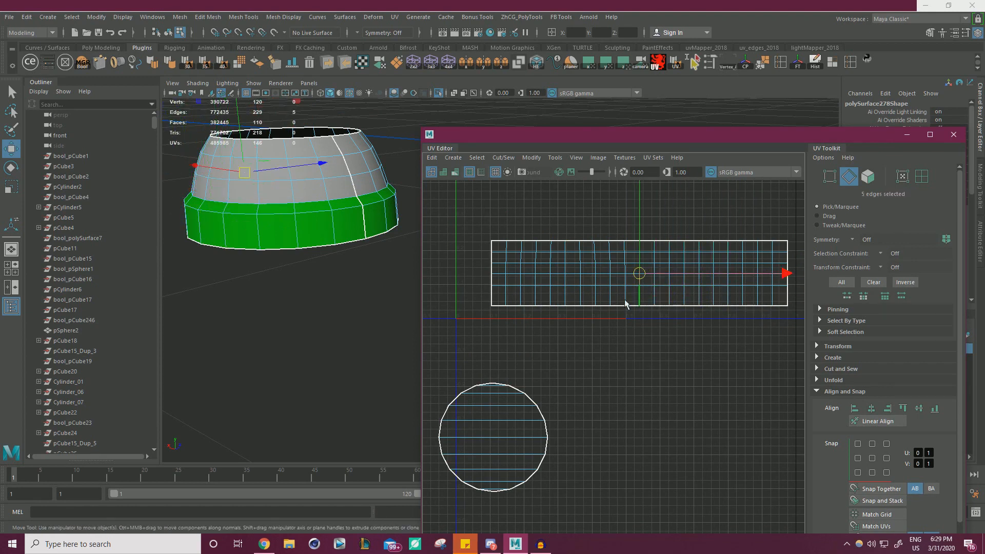
key(g)
double_click(624, 302)
key(g)
double_click(609, 302)
double_click(595, 302)
key(g)
double_click(581, 302)
key(g)
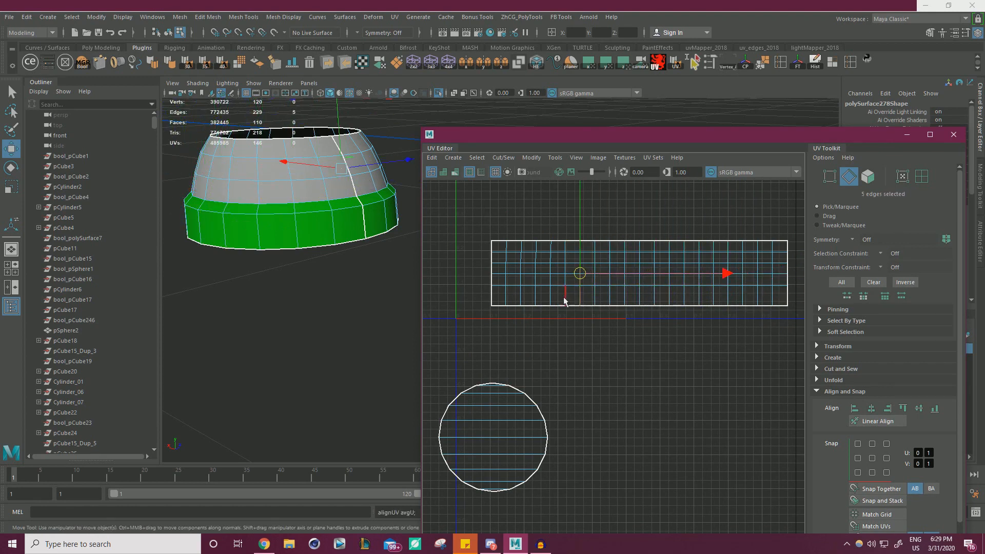
double_click(566, 302)
key(g)
double_click(551, 301)
key(g)
double_click(536, 302)
key(g)
double_click(521, 302)
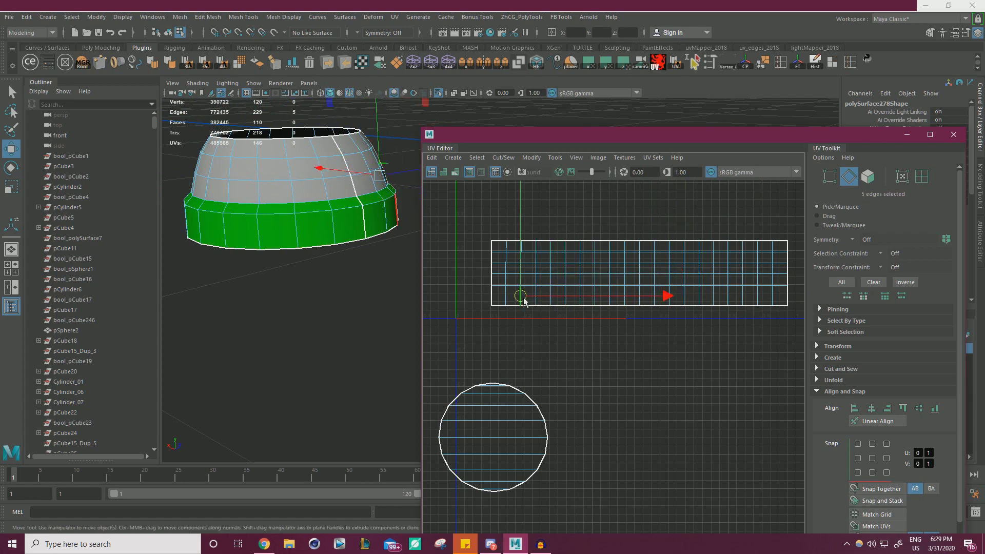
key(g)
double_click(507, 302)
key(g)
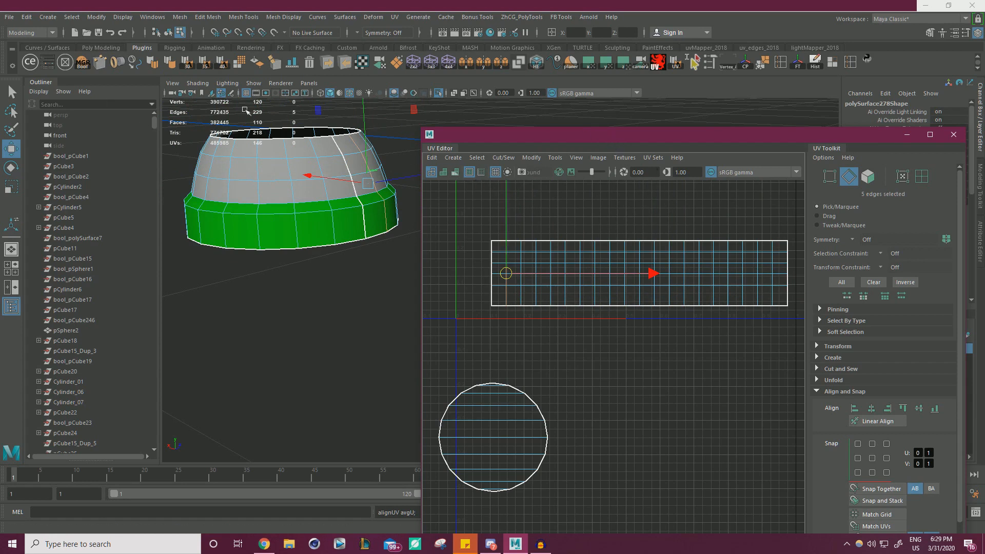
Open UVmapper 2018 and apply its checker map to the column foot for judging the stretching up close
click(701, 49)
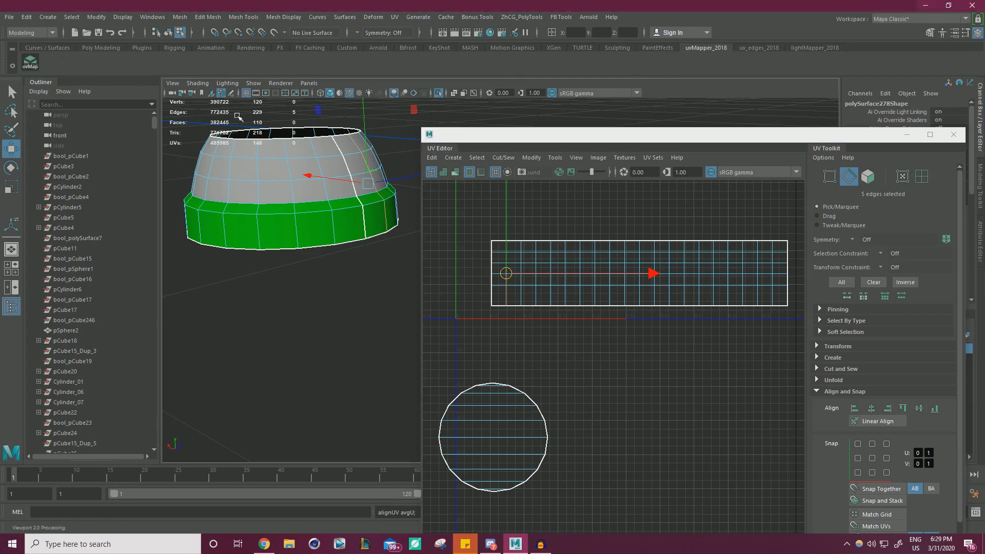
click(29, 63)
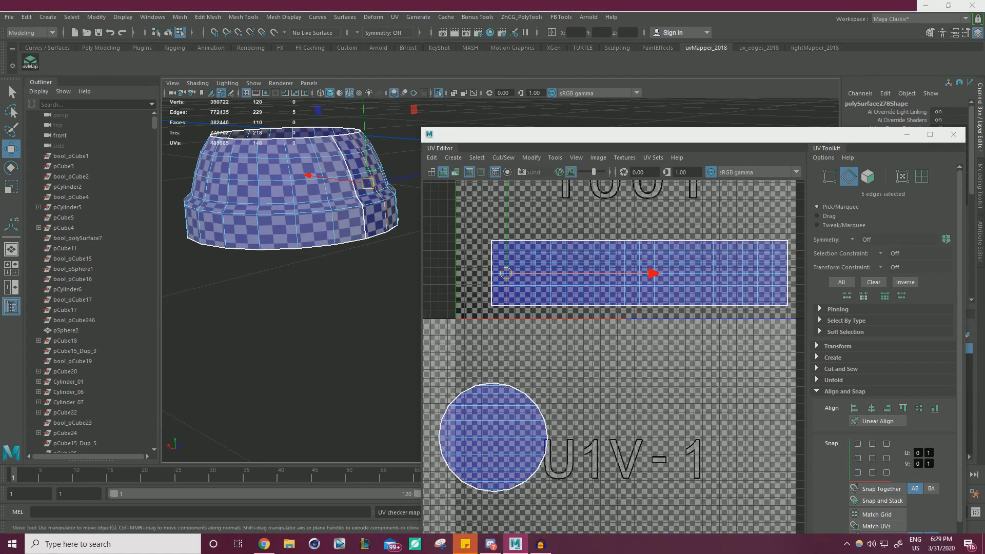
alt+drag(347, 208, 339, 226)
alt+right_drag(339, 226, 383, 249)
alt+middle_drag(382, 249, 274, 239)
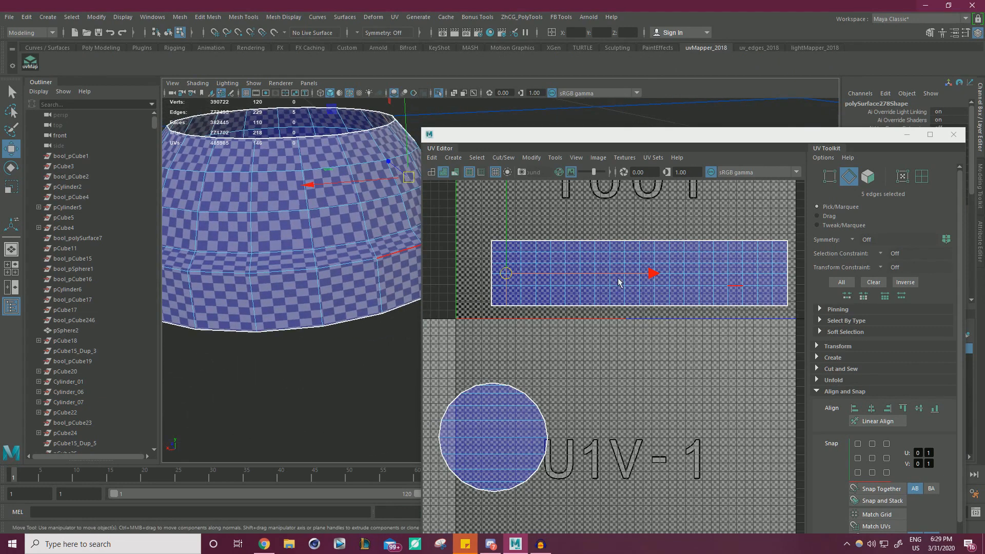
Select the side shell's second-lowest row of 21 UVs and move it down slightly to reduce the checker stretching
mouse_move(567, 275)
right_down()
mouse_move(541, 271)
mouse_move(546, 290)
mouse_move(575, 287)
right_up()
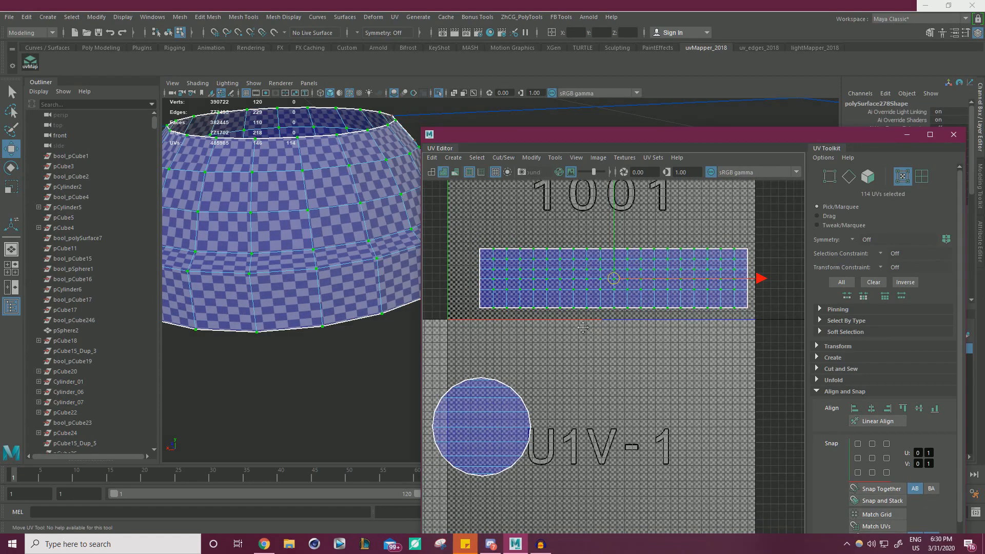
drag(755, 286, 481, 292)
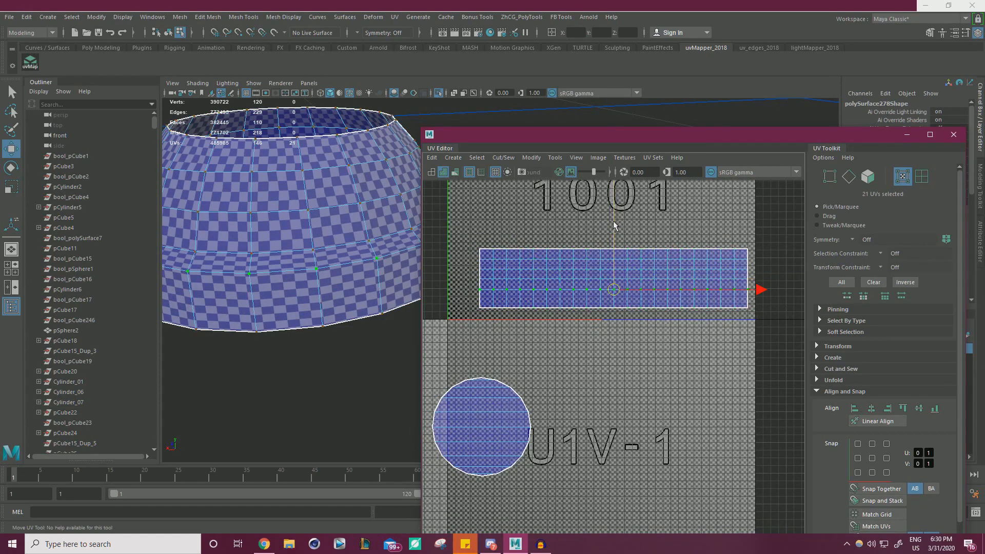
drag(614, 228, 618, 230)
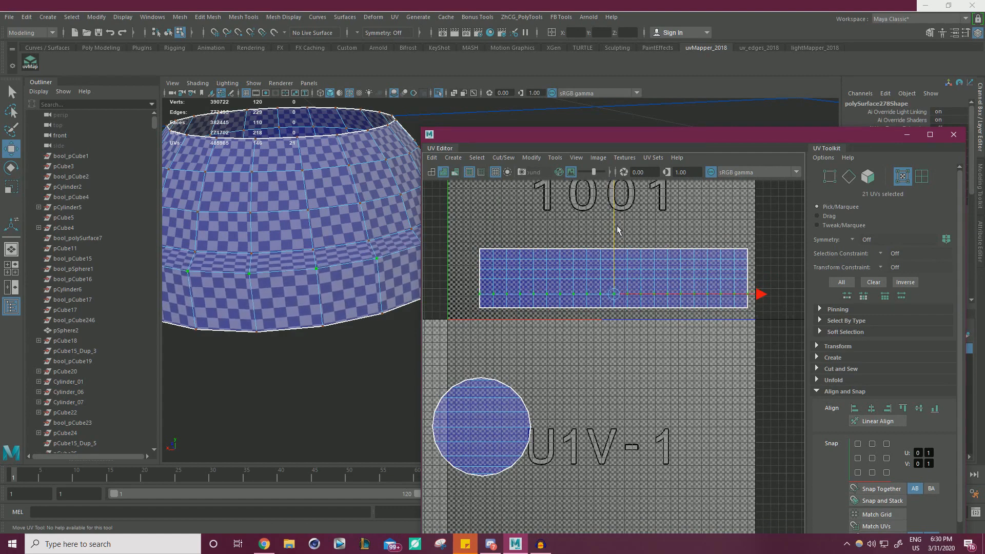
Select the four upper rows of UVs on the side shell and lower them to even out the checker squares on the model
drag(473, 293, 765, 229)
drag(614, 218, 614, 222)
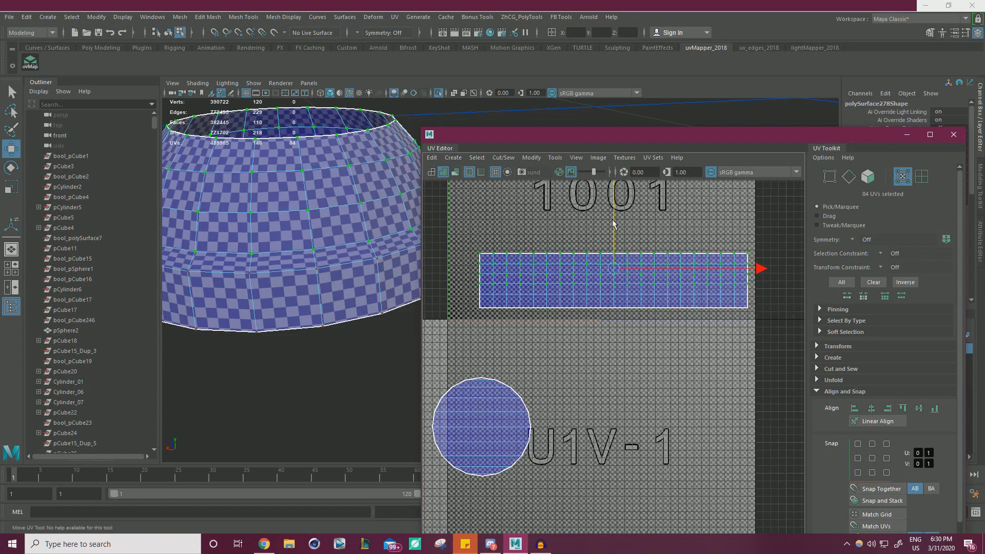
alt+drag(288, 265, 245, 256)
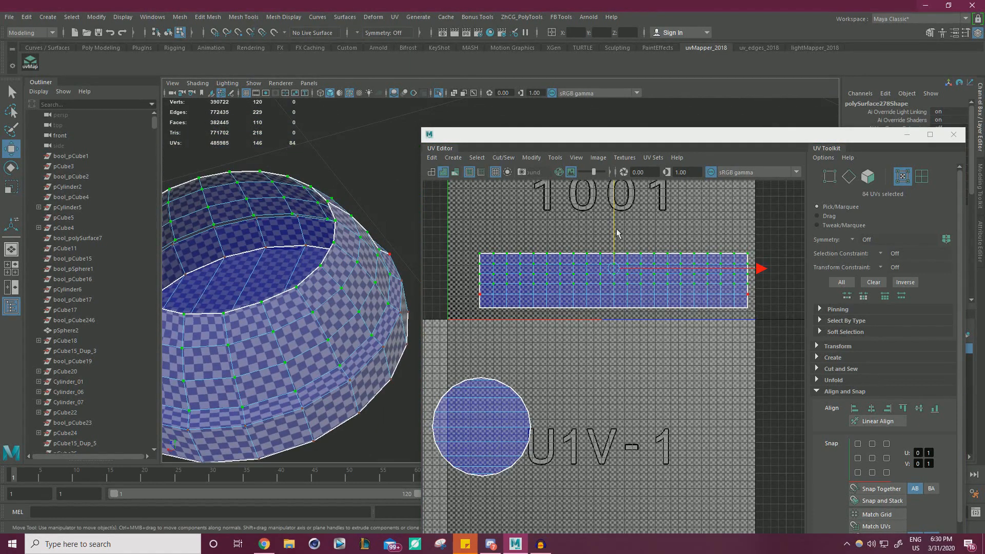
drag(614, 227, 616, 237)
alt+drag(307, 349, 299, 276)
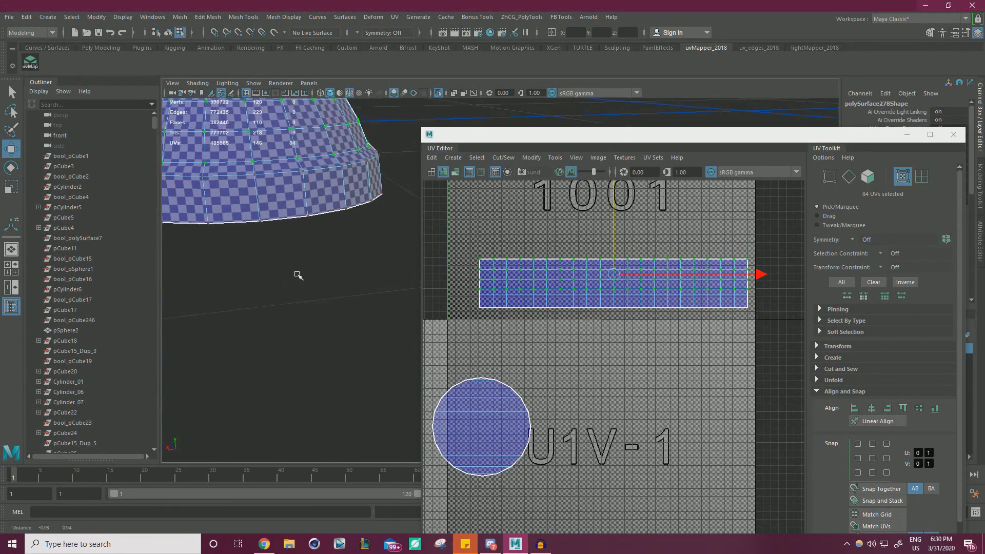
alt+middle_drag(299, 276, 325, 321)
alt+drag(326, 321, 285, 281)
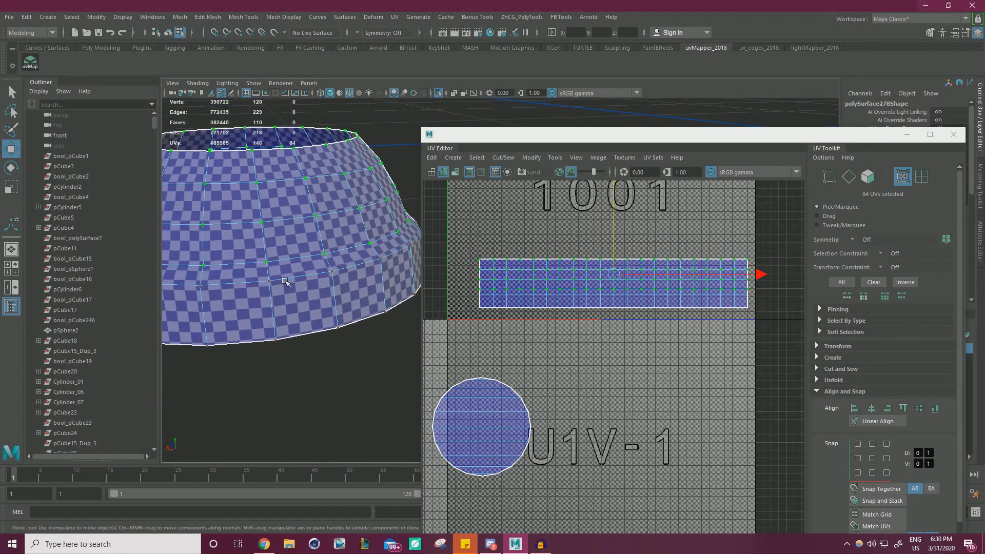
Fine-tune the height of the side shell's four upper UV rows and of its top border row against the checker pattern
click(615, 238)
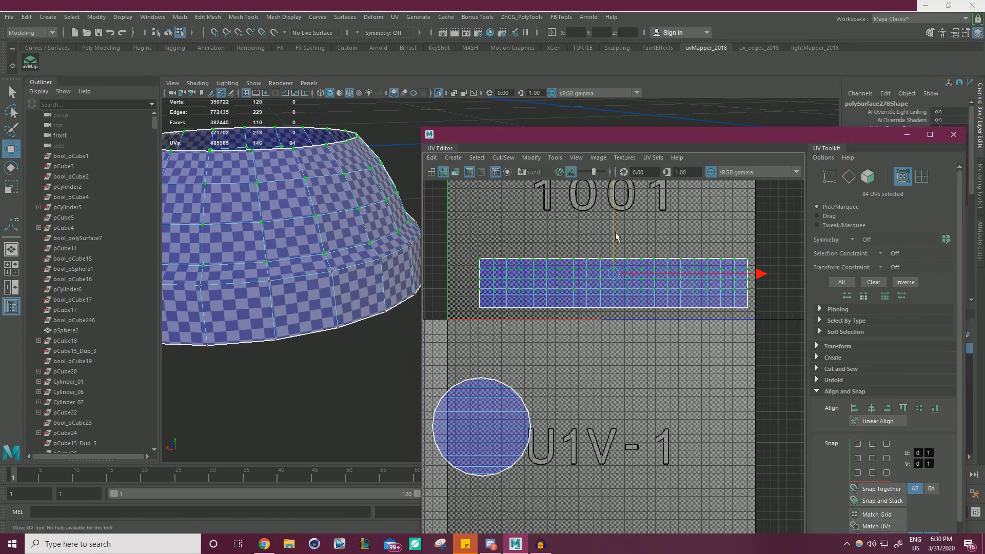
drag(615, 233, 618, 237)
drag(467, 237, 765, 264)
drag(618, 234, 618, 232)
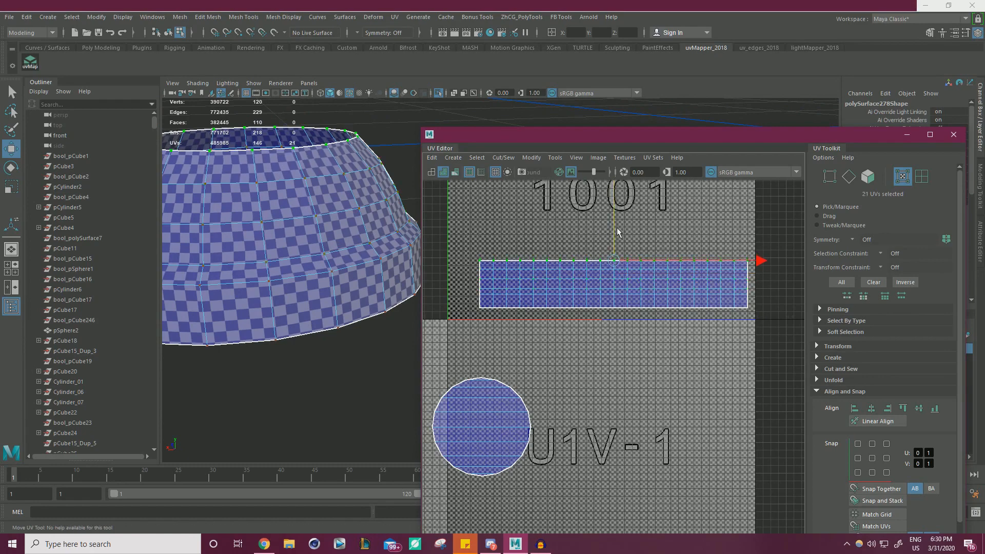
Move the side shell next to the circular shell and move both shells together up to the 1001 tile
scroll(616, 236, down, 3)
right_drag(608, 255, 586, 288)
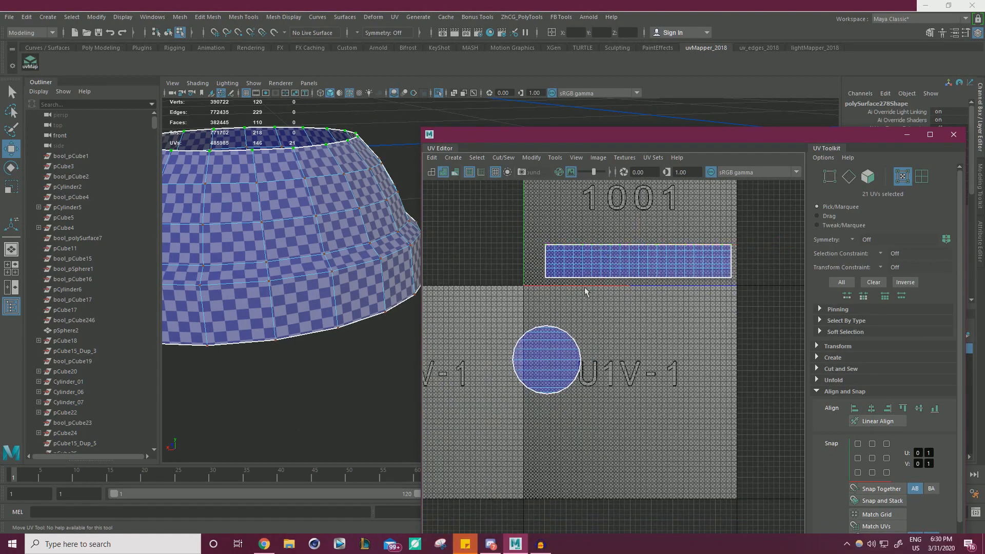
drag(615, 323, 692, 367)
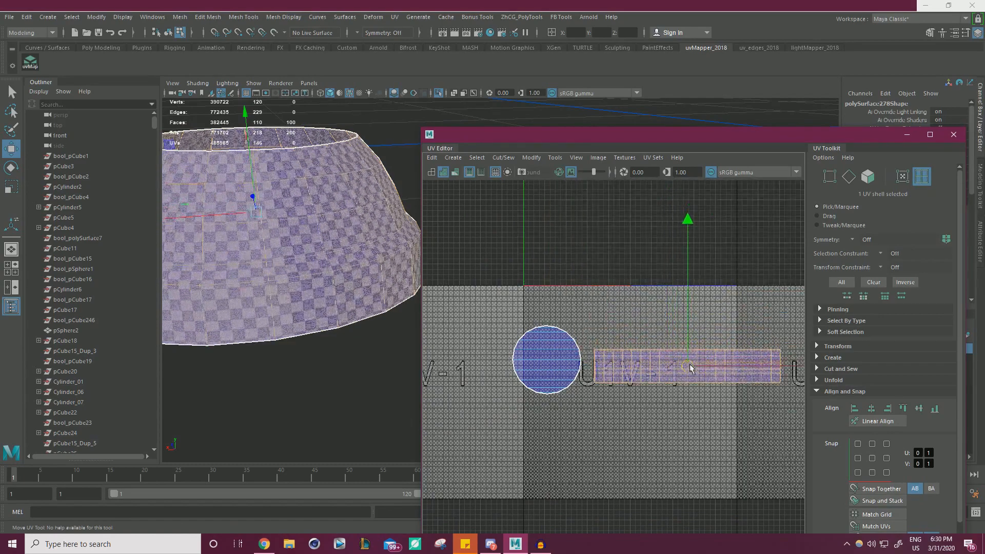
drag(496, 287, 699, 394)
drag(650, 365, 618, 265)
scroll(275, 240, down, 3)
click(275, 239)
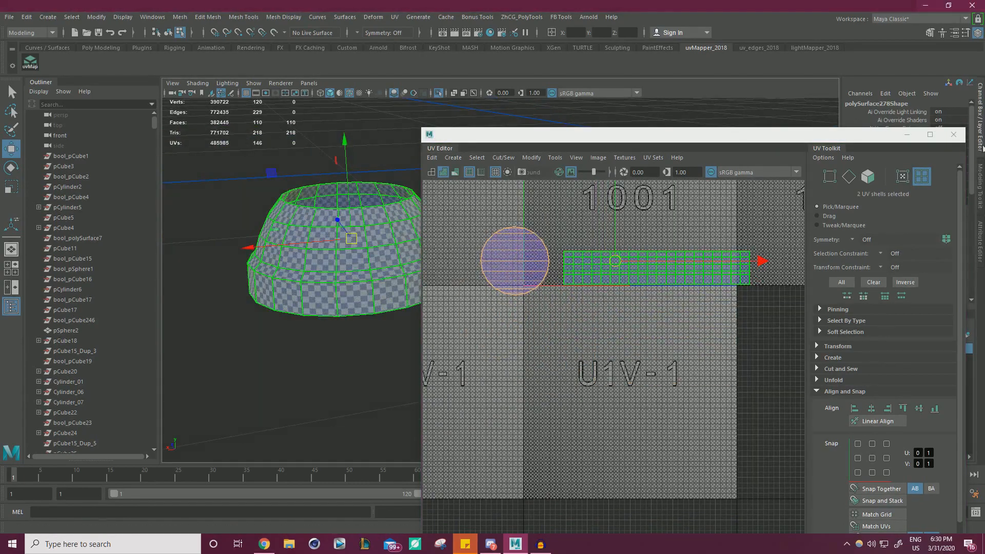
Bring the UVmapper 2018 window over the model view and display the plugin tools
drag(984, 103, 343, 207)
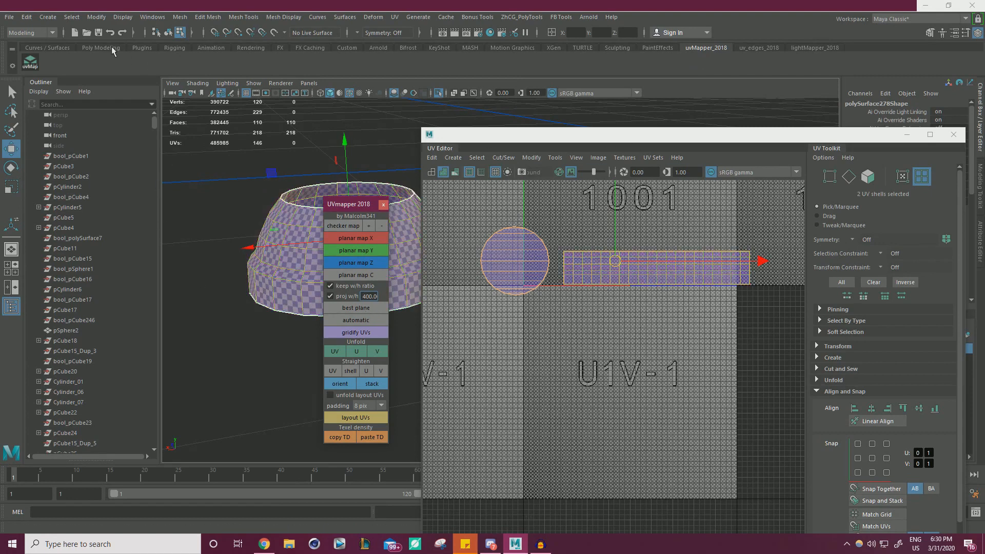
click(141, 48)
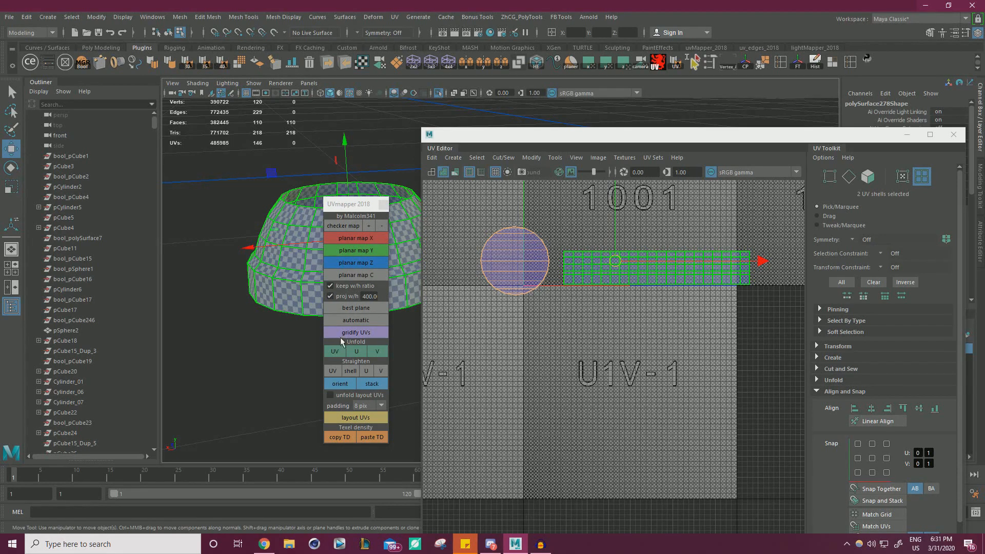
click(374, 334)
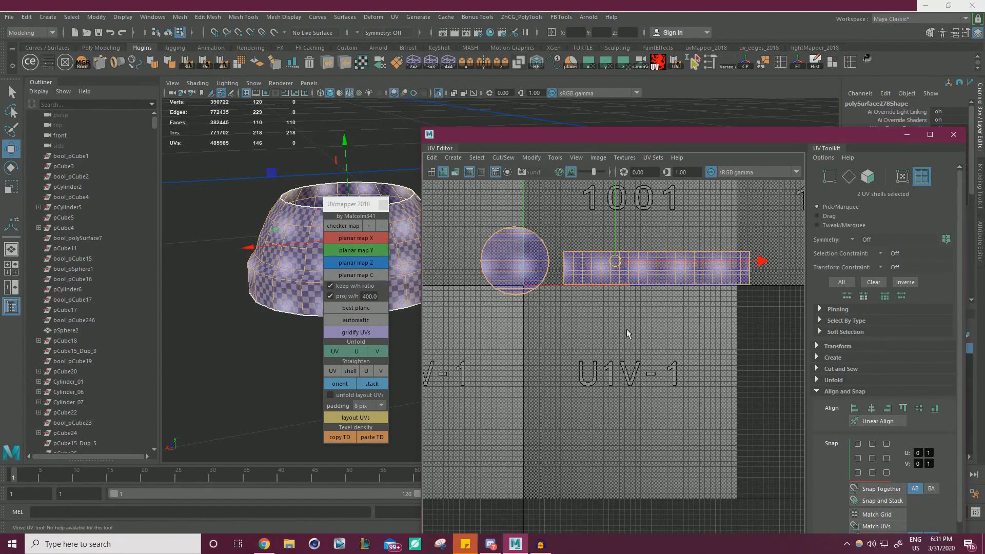
Select only the side UV shell and move the UVmapper 2018 window over the UV layout
click(673, 258)
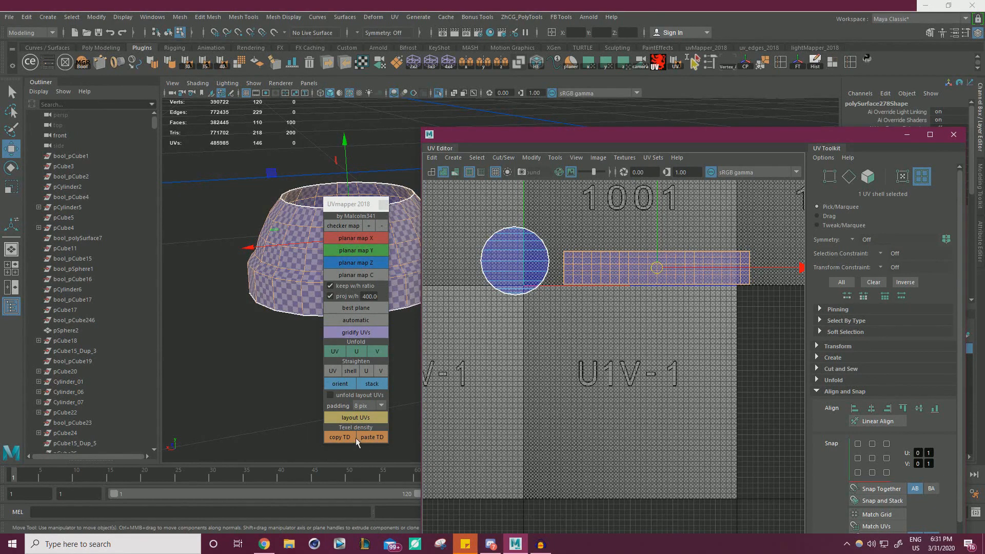
drag(326, 202, 296, 197)
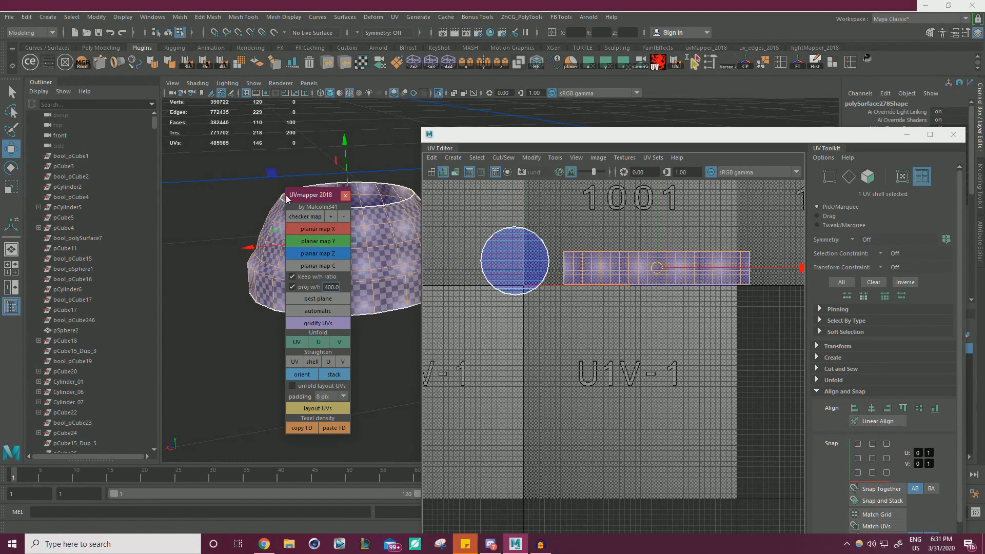
drag(287, 196, 619, 232)
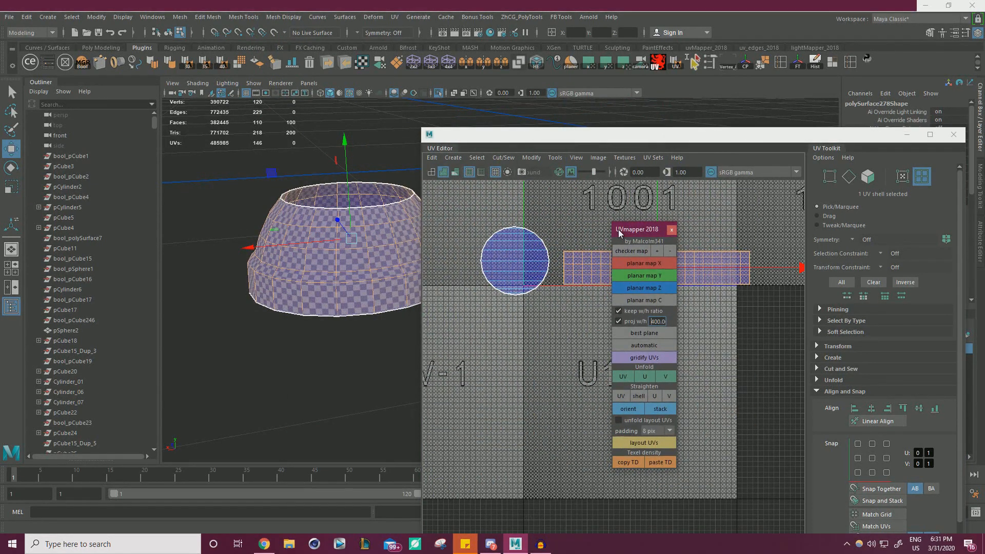
Move the UVmapper 2018 window off the UV layout and close it
drag(633, 226, 211, 254)
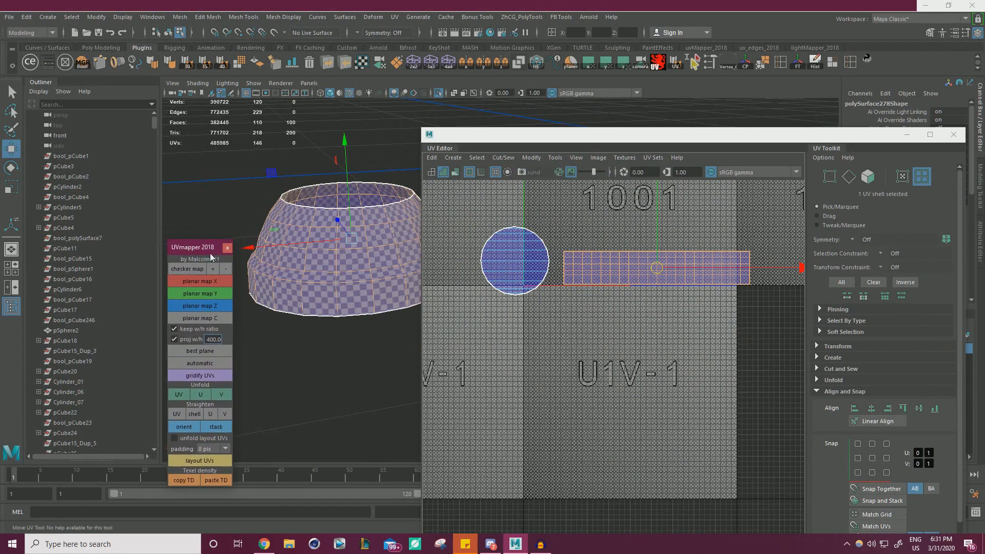
click(225, 250)
scroll(380, 154, down, 2)
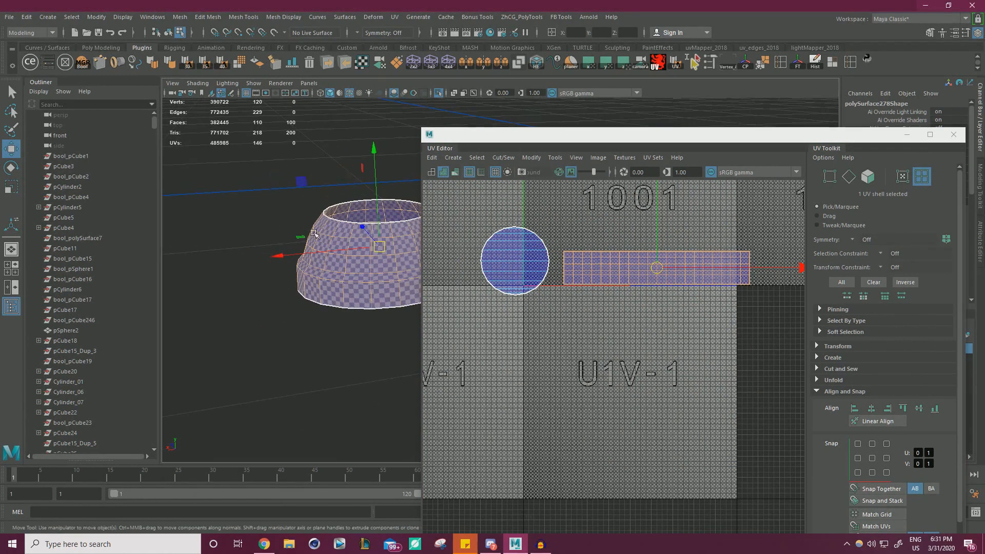
Select both UV shells, scale them down together and move them inside the 1001 tile
right_drag(545, 251, 518, 241)
drag(506, 231, 566, 265)
scroll(562, 266, down, 2)
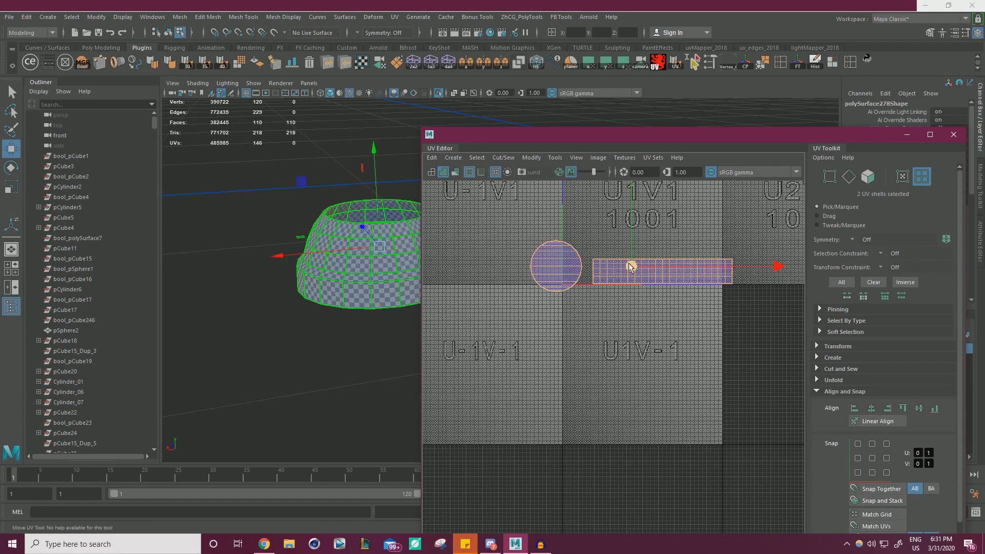
key(r)
scroll(573, 284, down, 2)
key(w)
mouse_move(629, 268)
mouse_down()
mouse_move(637, 251)
mouse_move(622, 260)
mouse_up()
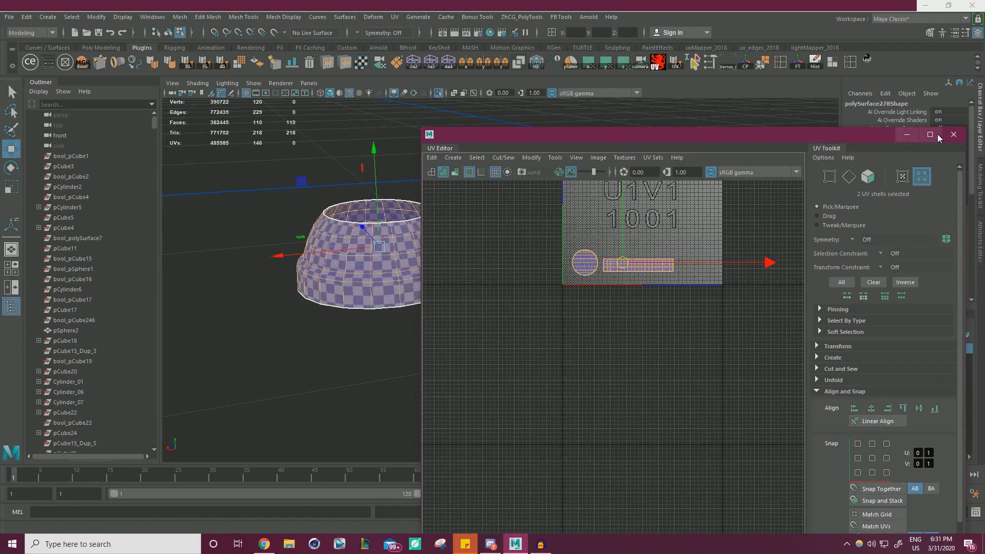
Close the UV Editor, return the foot to object selection and deselect it
click(954, 134)
alt+drag(539, 239, 495, 237)
right_drag(424, 226, 474, 211)
click(605, 218)
Select the whole foot and soften its edges
alt+drag(605, 219, 574, 223)
alt+right_drag(573, 222, 616, 244)
alt+middle_drag(616, 244, 584, 329)
alt+drag(584, 329, 561, 319)
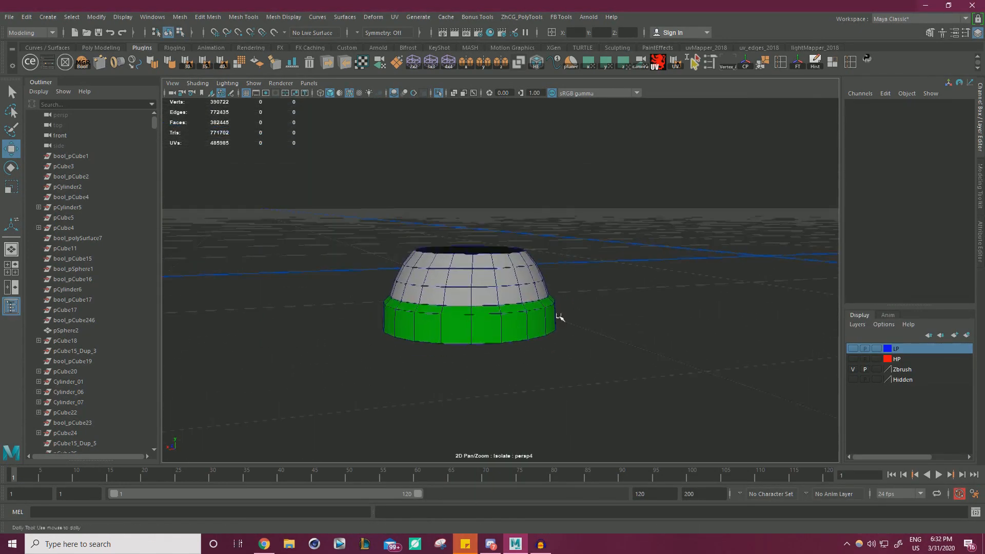
alt+right_drag(561, 319, 598, 329)
click(427, 290)
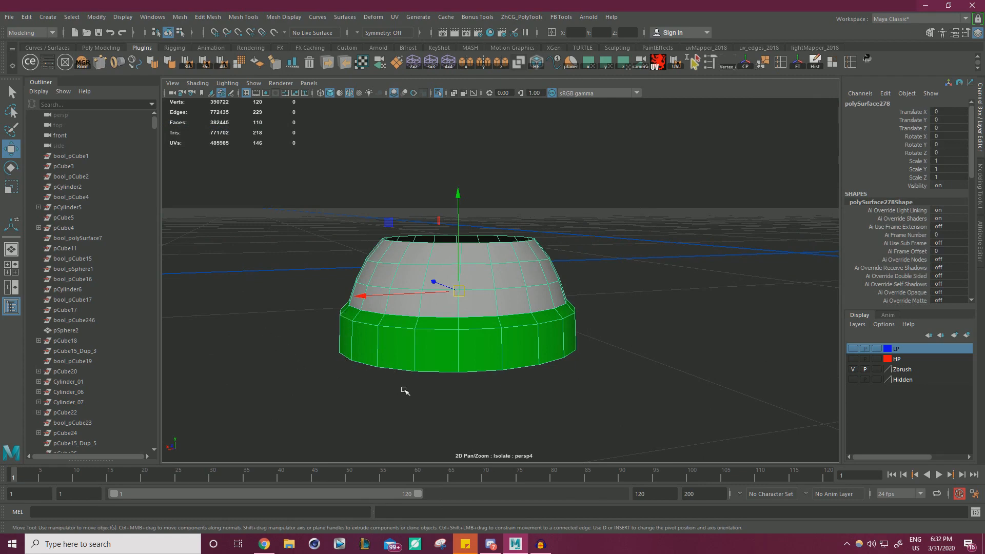
click(659, 259)
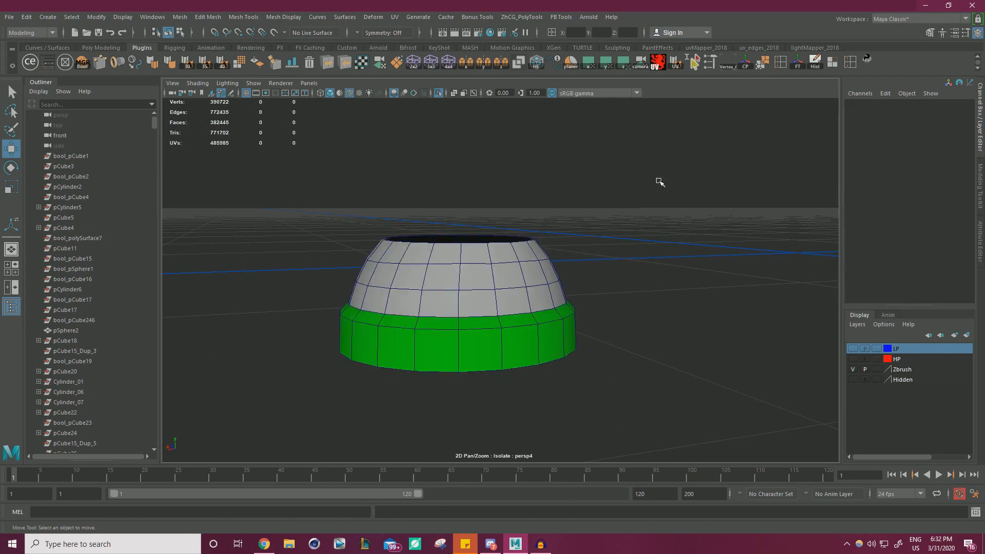
drag(659, 182, 492, 293)
click(716, 212)
drag(656, 154, 372, 328)
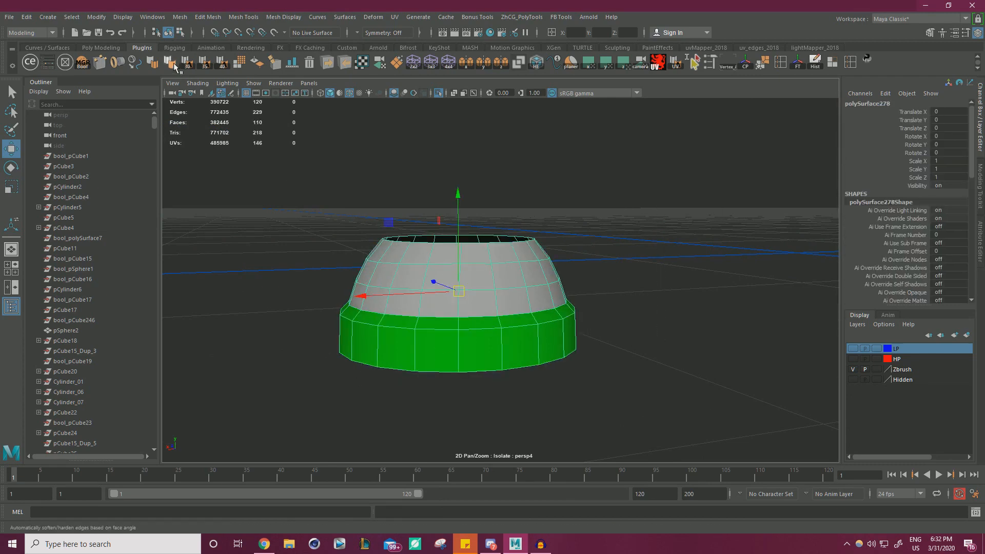
Select the foot's bottom border edges and harden them
click(648, 228)
alt+drag(649, 229, 547, 221)
right_drag(431, 192, 431, 166)
double_click(428, 205)
alt+drag(549, 190, 405, 221)
alt+drag(394, 267, 381, 296)
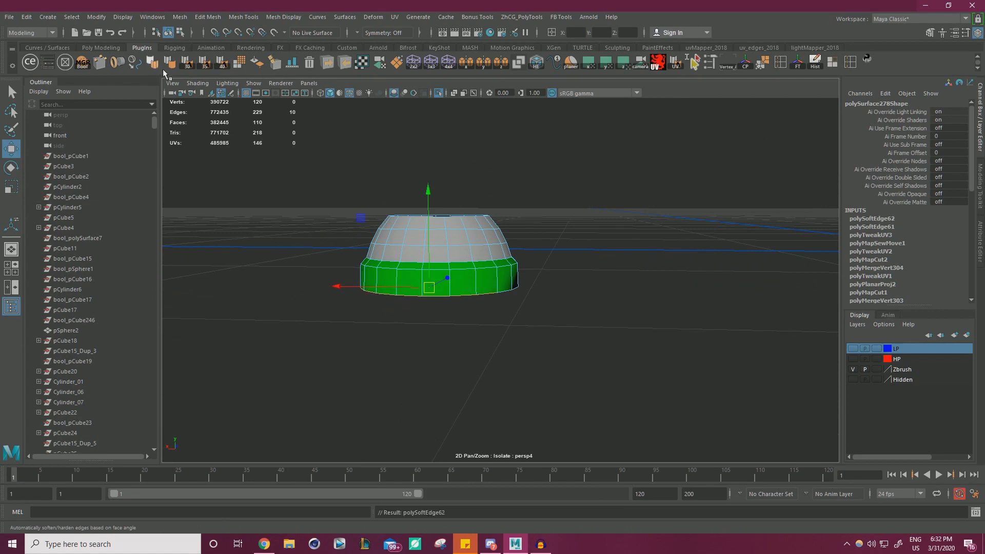
Select the foot as an object, freeze its transformations and delete its construction history
right_drag(429, 230, 550, 198)
click(449, 258)
key(f)
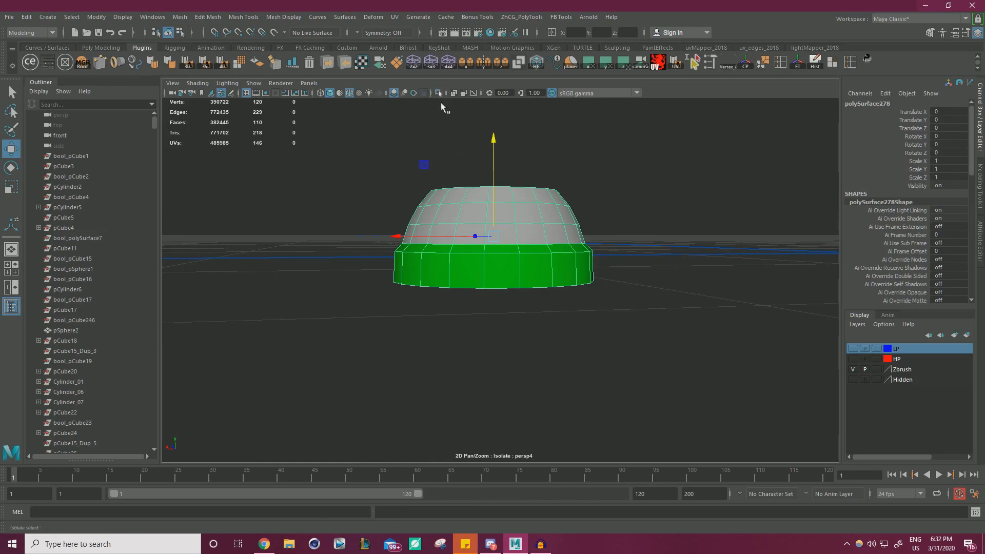
click(439, 94)
scroll(477, 195, down, 5)
alt+drag(506, 221, 717, 111)
click(439, 93)
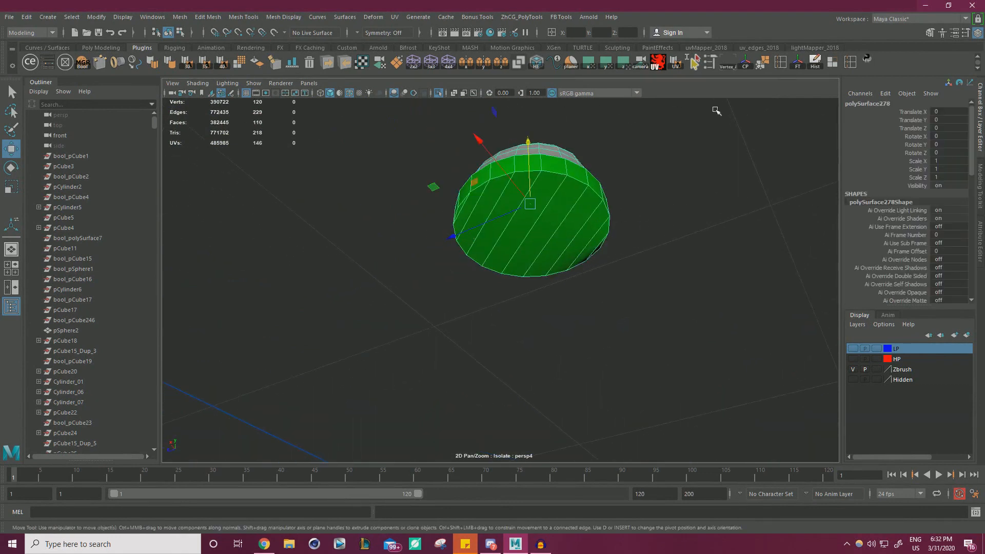
click(798, 63)
Merge all of the foot's vertices
right_drag(578, 202, 666, 313)
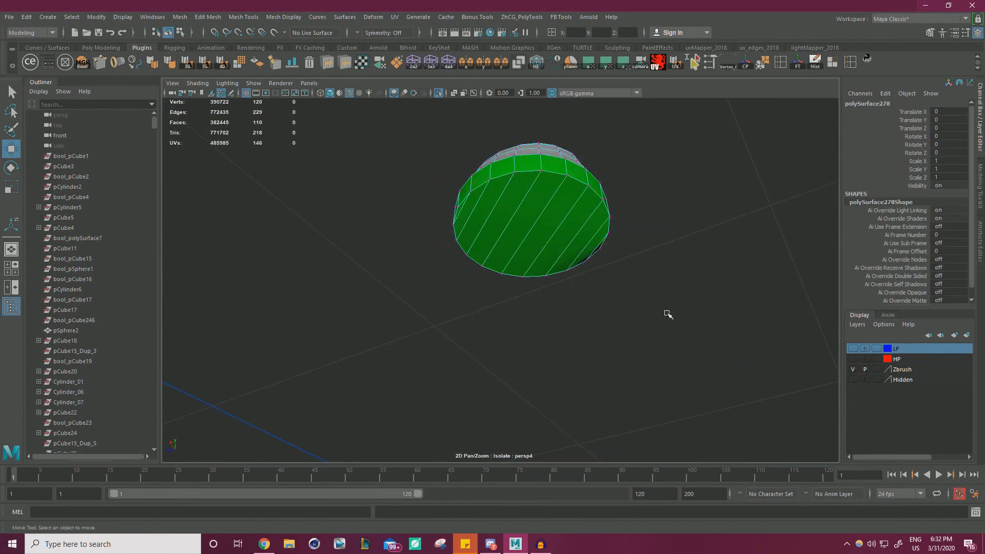
shift+right_click(661, 245)
shift+right_drag(660, 246, 702, 197)
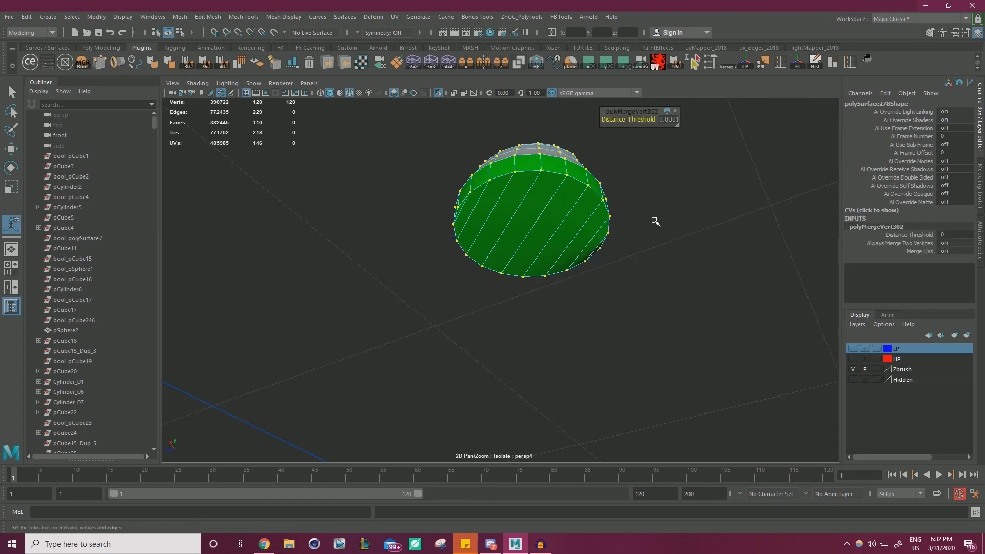
click(638, 212)
click(601, 251)
Soften the merged foot's edges and harden the full edge loop around its underside
alt+right_drag(711, 259, 797, 268)
alt+drag(797, 269, 595, 232)
alt+right_drag(596, 232, 546, 225)
alt+middle_drag(545, 224, 524, 265)
alt+drag(525, 266, 475, 227)
right_drag(434, 198, 434, 165)
double_click(352, 196)
alt+right_drag(352, 196, 276, 221)
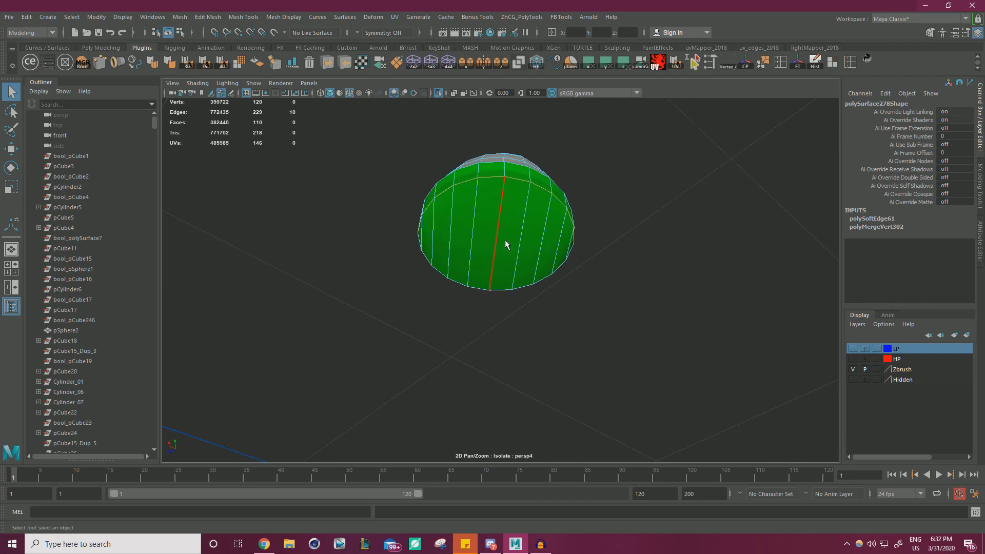
alt+drag(548, 250, 611, 244)
key(w)
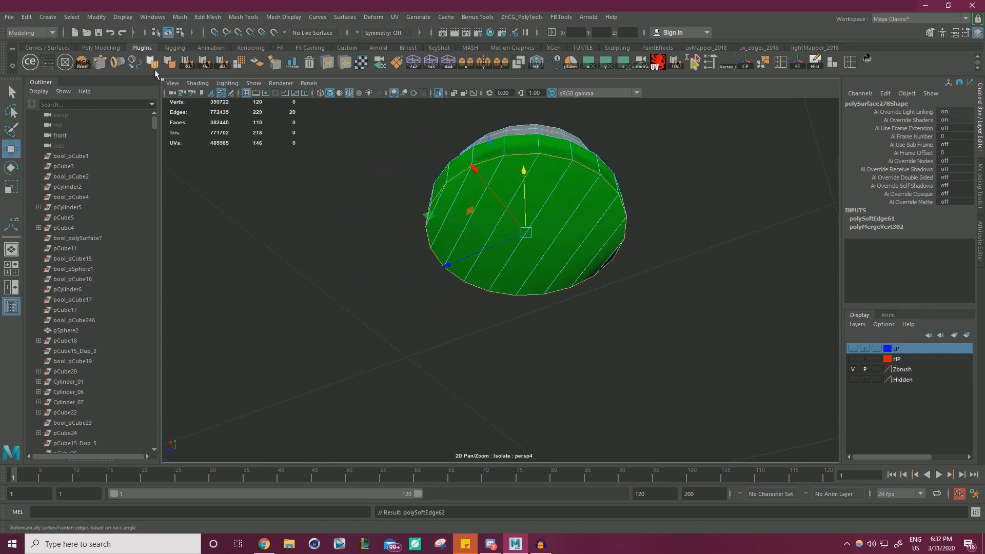
Select the foot as an object and turn off isolation to show the whole machine
right_drag(524, 197, 571, 177)
click(681, 187)
alt+drag(607, 187, 591, 221)
drag(429, 184, 594, 286)
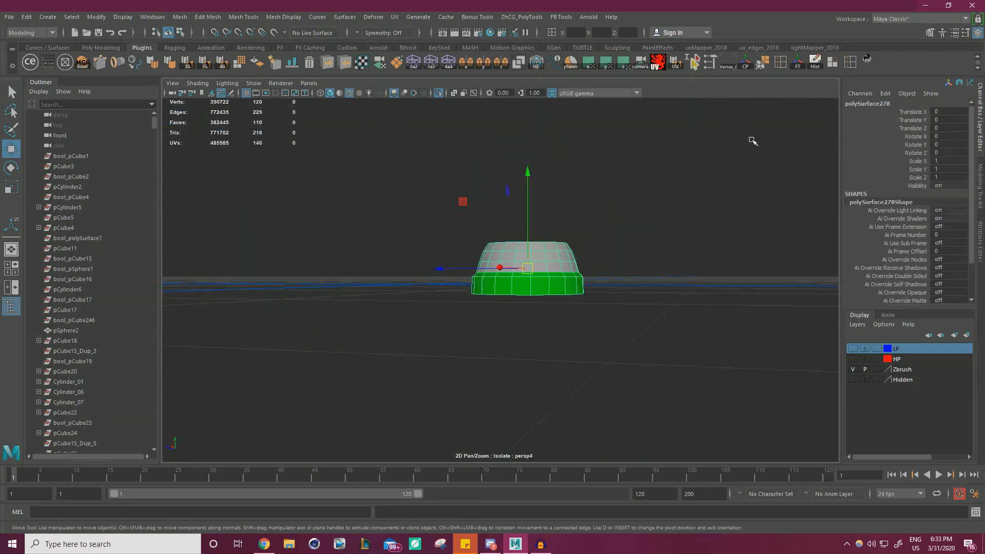
alt+drag(622, 199, 559, 286)
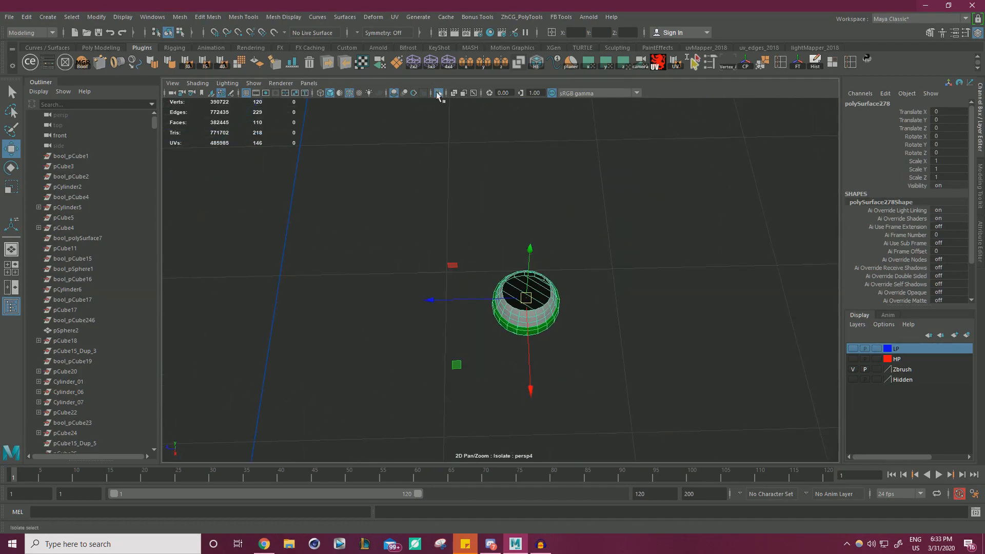
click(439, 93)
alt+middle_drag(439, 163, 556, 139)
alt+right_drag(556, 139, 555, 195)
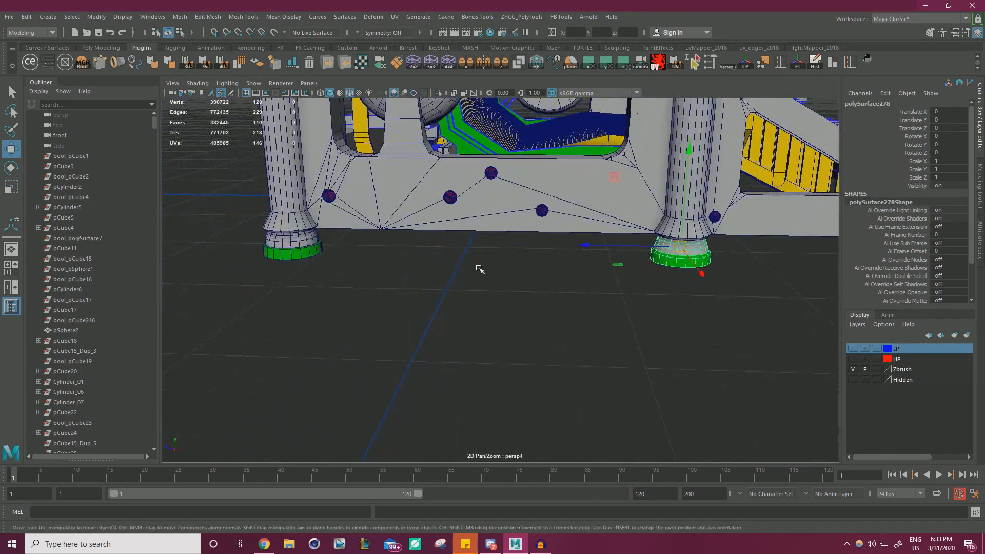
Duplicate the foot and move the copy about 21 units along Z, close to the next column
drag(585, 247, 278, 243)
alt+middle_drag(391, 268, 484, 297)
alt+drag(484, 297, 483, 256)
alt+right_drag(482, 256, 490, 278)
alt+drag(491, 277, 494, 244)
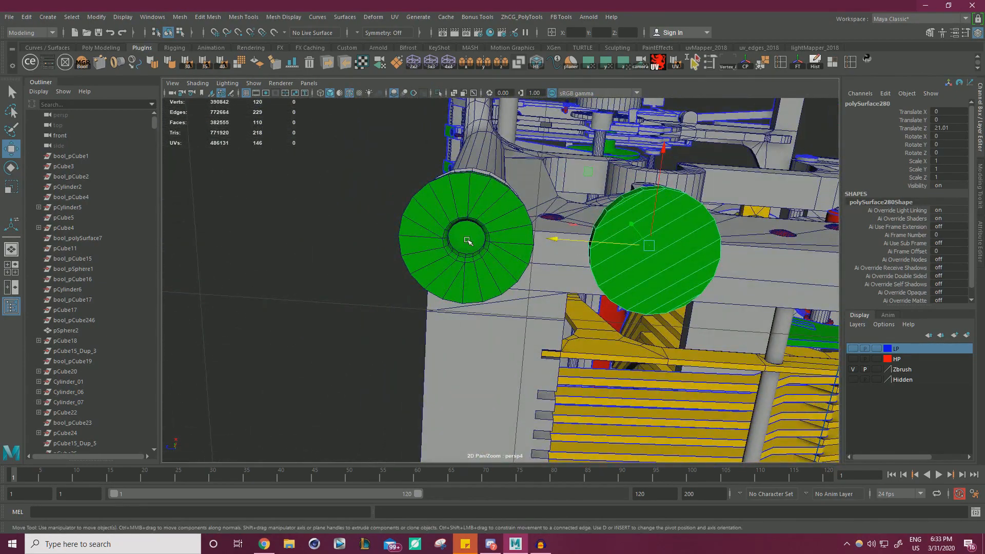
Poke the centre face on the underside of the old foot pad beneath that column
click(467, 240)
right_drag(463, 230, 466, 252)
click(468, 239)
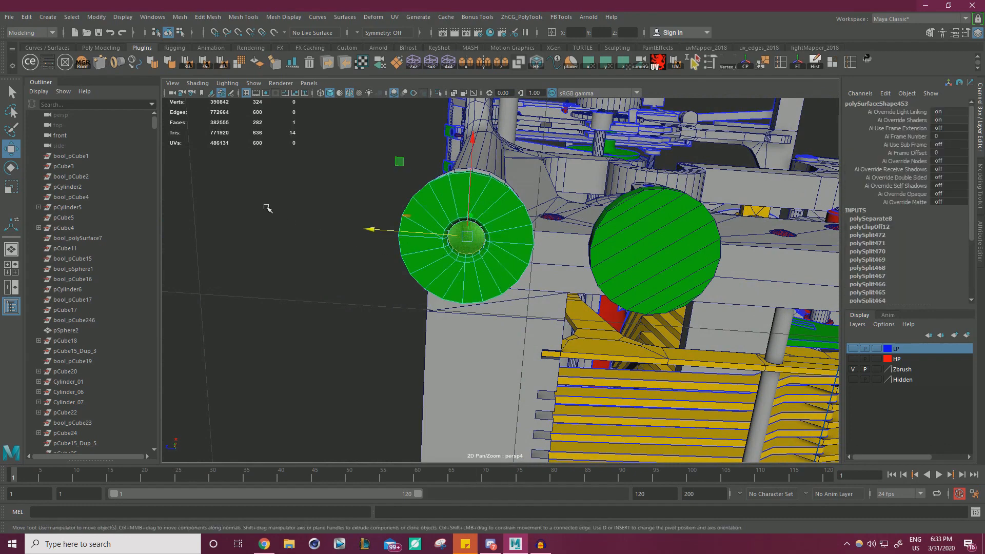
shift+right_drag(267, 208, 300, 180)
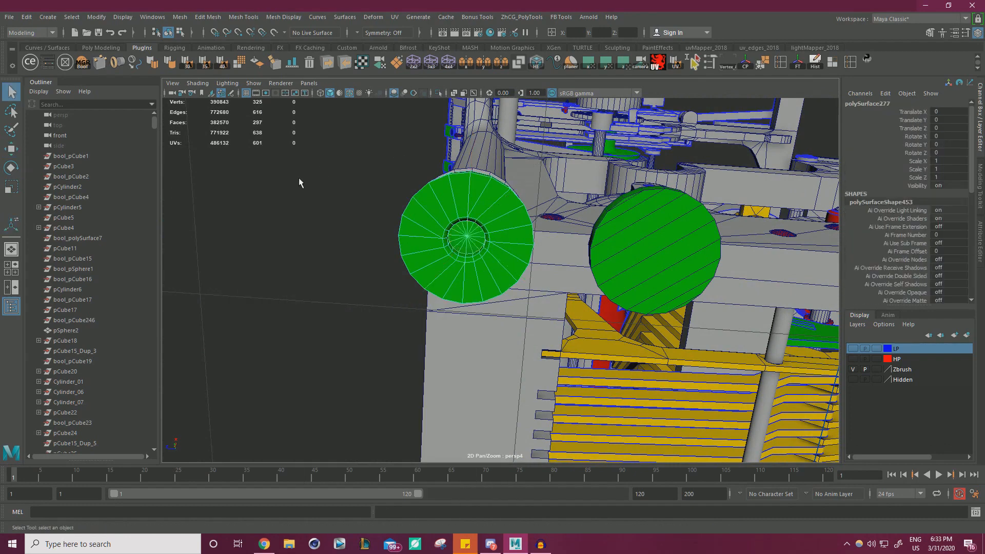
Snap the duplicated foot along Z onto the old pad's centre vertex, at Translate Z 26.67
click(642, 253)
key(w)
key(v)
drag(504, 248, 465, 242)
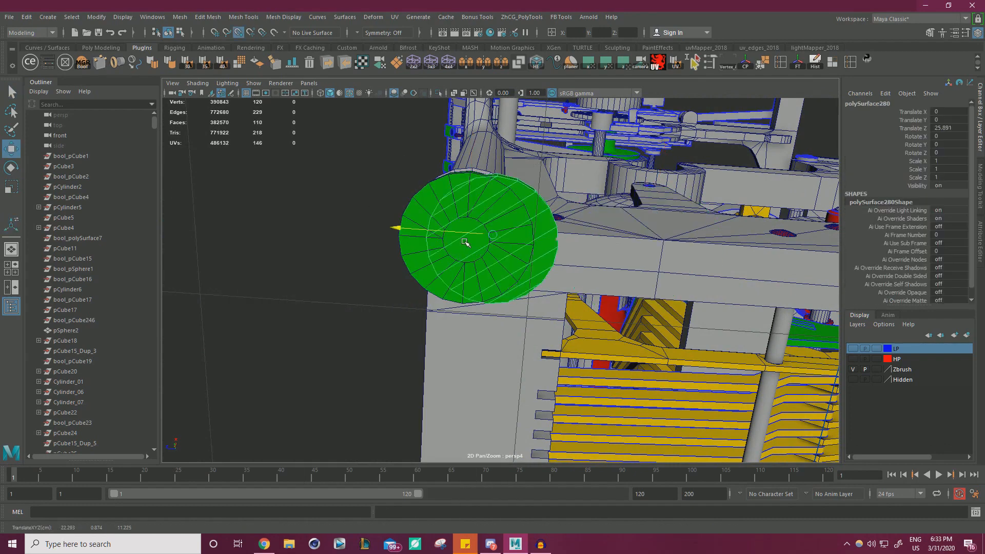
alt+right_drag(526, 262, 637, 281)
alt+middle_drag(554, 276, 622, 304)
alt+drag(621, 304, 555, 293)
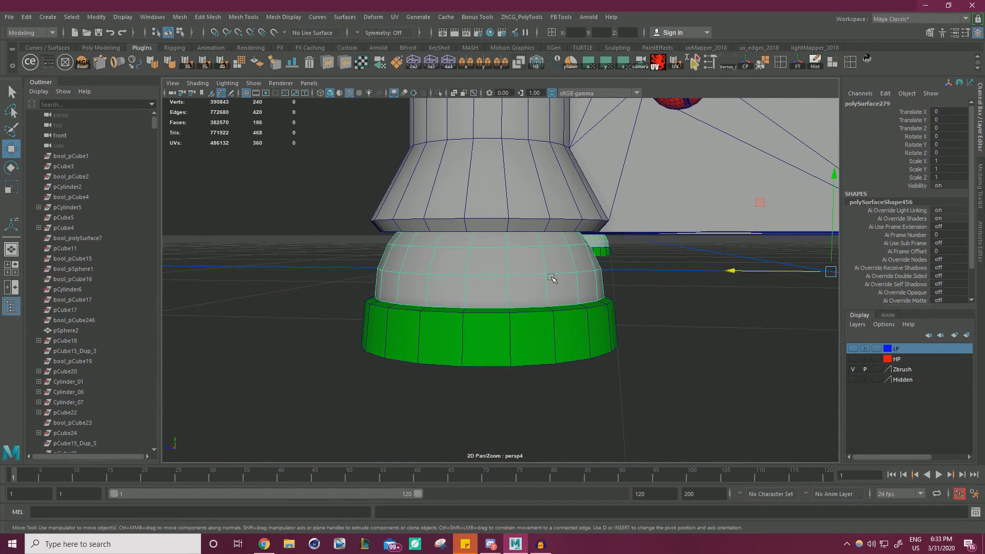
Delete the old foot domes and the old green pads around the duplicated foot
key(Delete)
click(512, 340)
key(Delete)
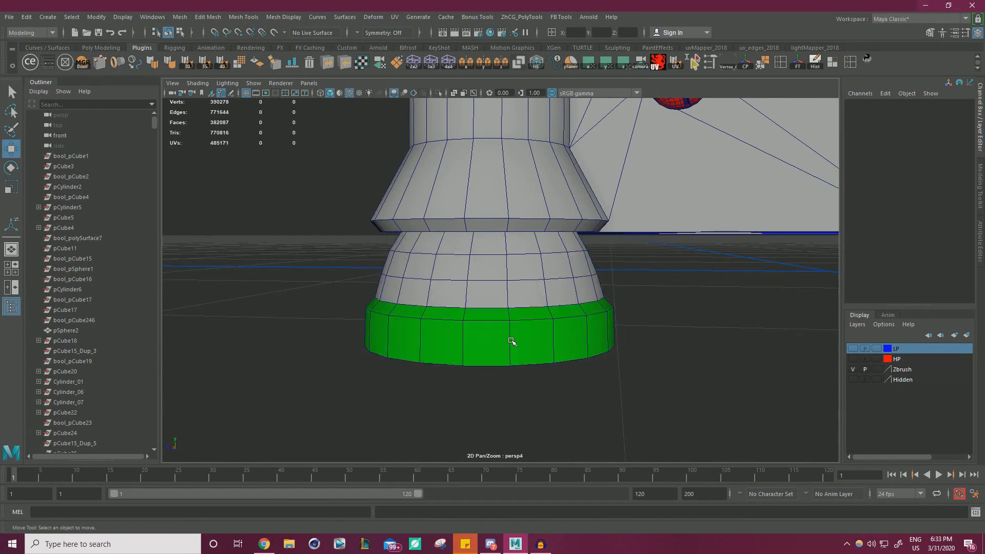
Select the duplicated foot and toggle the HP layer to compare it with the high-poly model
click(492, 272)
alt+right_drag(492, 272, 471, 281)
alt+drag(471, 281, 641, 313)
alt+right_drag(642, 313, 492, 255)
click(852, 361)
mouse_move(531, 262)
alt+mouse_down()
mouse_move(433, 239)
mouse_move(458, 241)
mouse_move(299, 248)
mouse_move(369, 286)
mouse_move(542, 268)
alt+mouse_up()
click(853, 359)
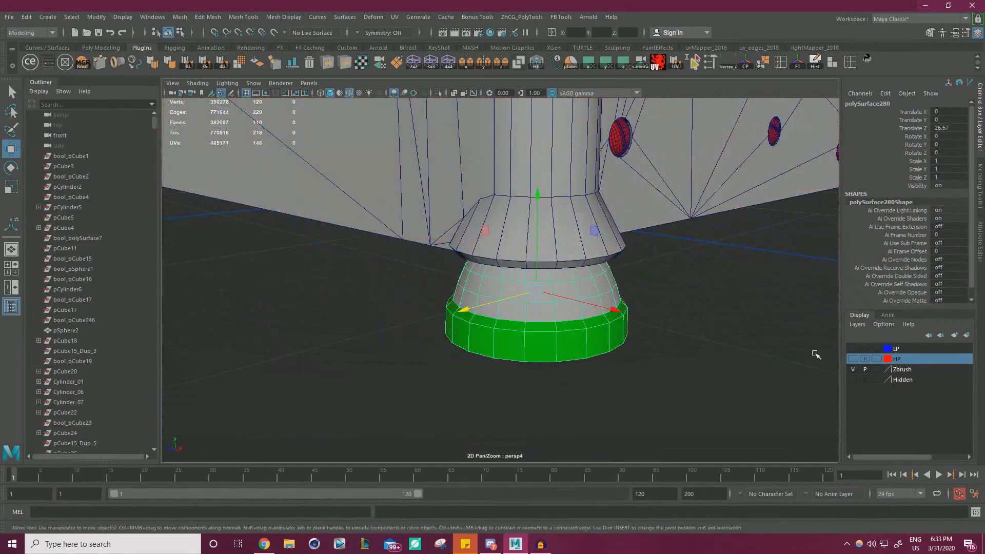
Try to duplicate the foot along X towards the opposite column
alt+right_drag(631, 286, 541, 279)
alt+drag(541, 280, 682, 275)
alt+right_drag(682, 274, 440, 265)
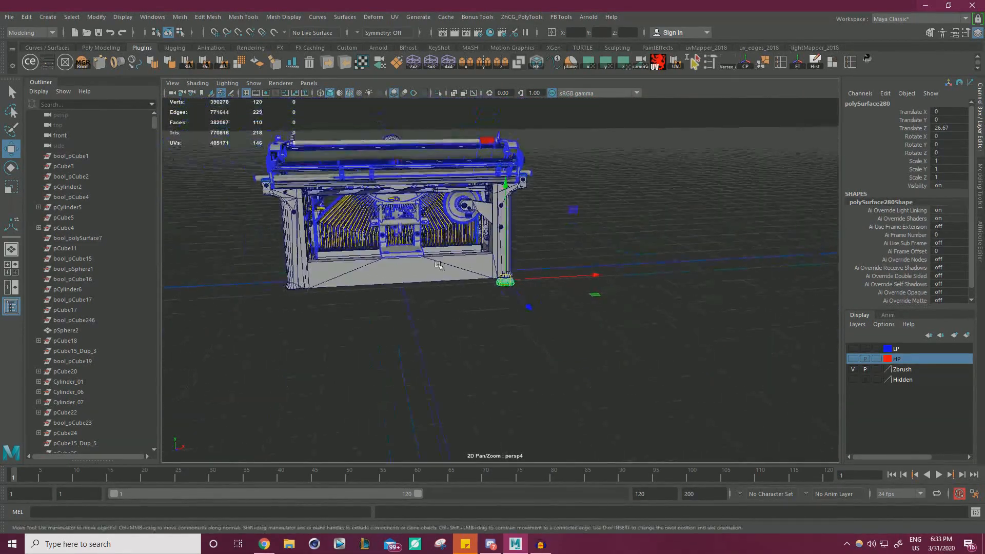
alt+middle_drag(440, 265, 516, 261)
alt+right_drag(516, 260, 666, 296)
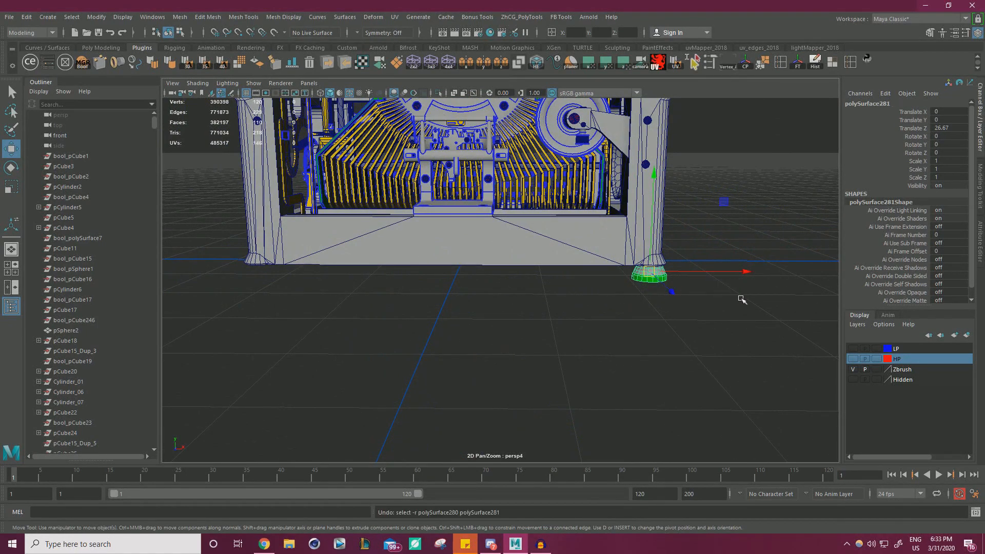
drag(742, 271, 645, 279)
key(ctrl+z)
Undo the last actions back through the deletion of the old green pads
alt+drag(386, 284, 637, 285)
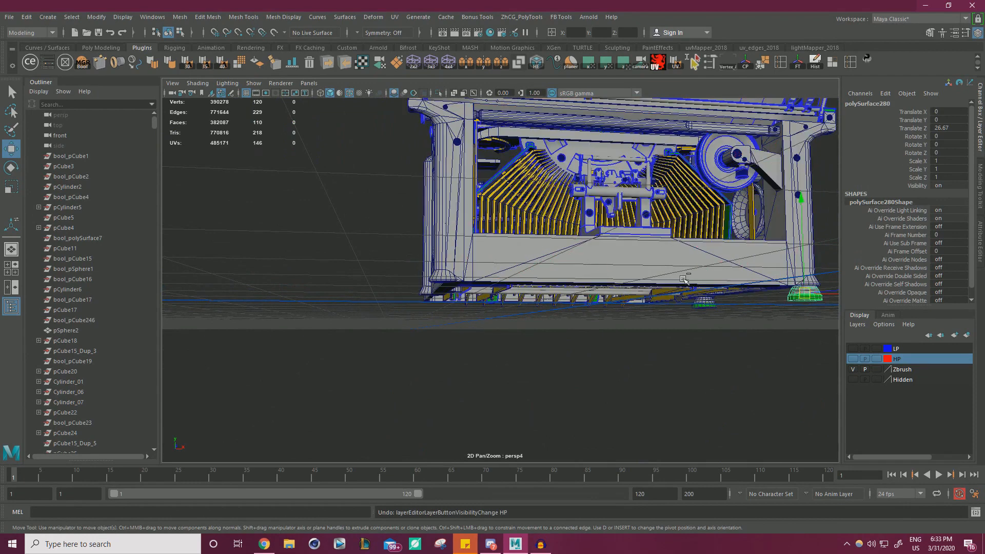
key(ctrl+z)
key(ctrl+z)
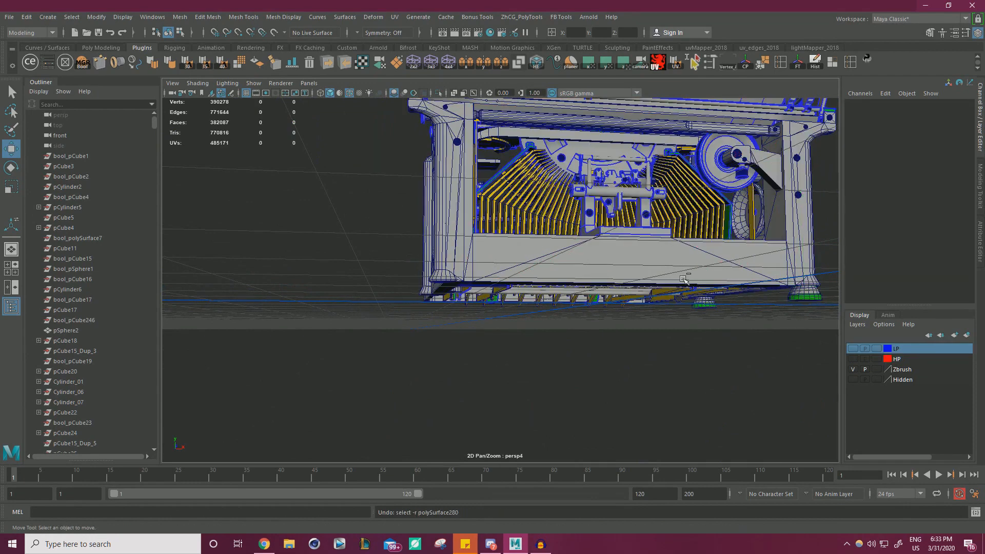
key(ctrl+z)
alt+drag(685, 280, 600, 295)
alt+right_drag(600, 295, 624, 318)
alt+drag(624, 317, 617, 321)
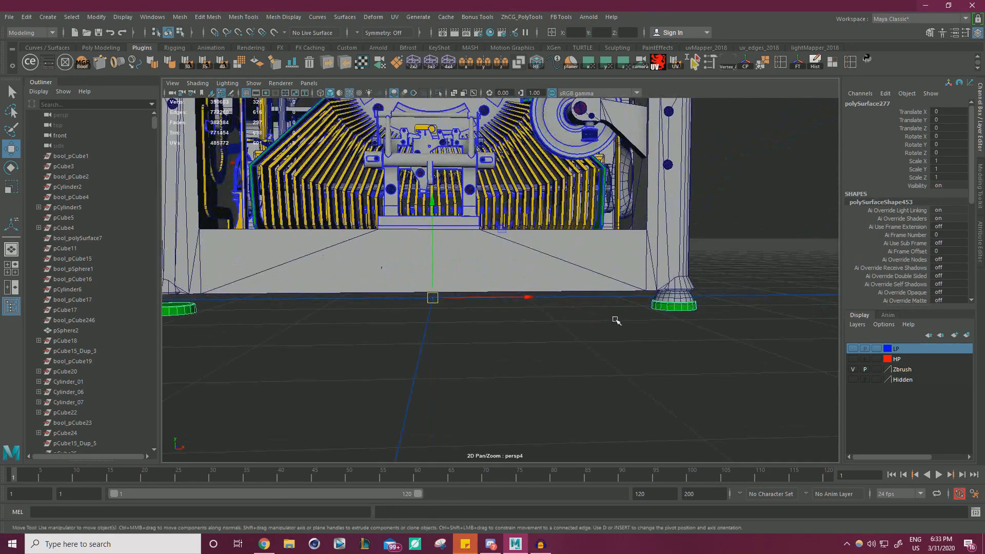
Try to move the new foot along X, and undo the move
click(678, 292)
click(681, 296)
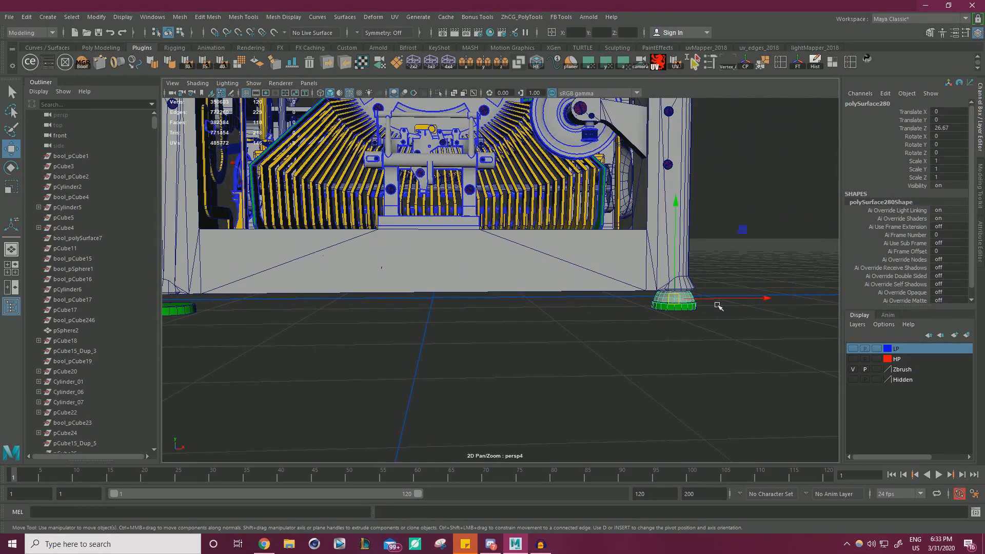
drag(717, 300, 701, 307)
alt+right_drag(650, 322, 574, 321)
alt+middle_drag(575, 320, 657, 308)
alt+drag(657, 308, 574, 301)
key(ctrl+z)
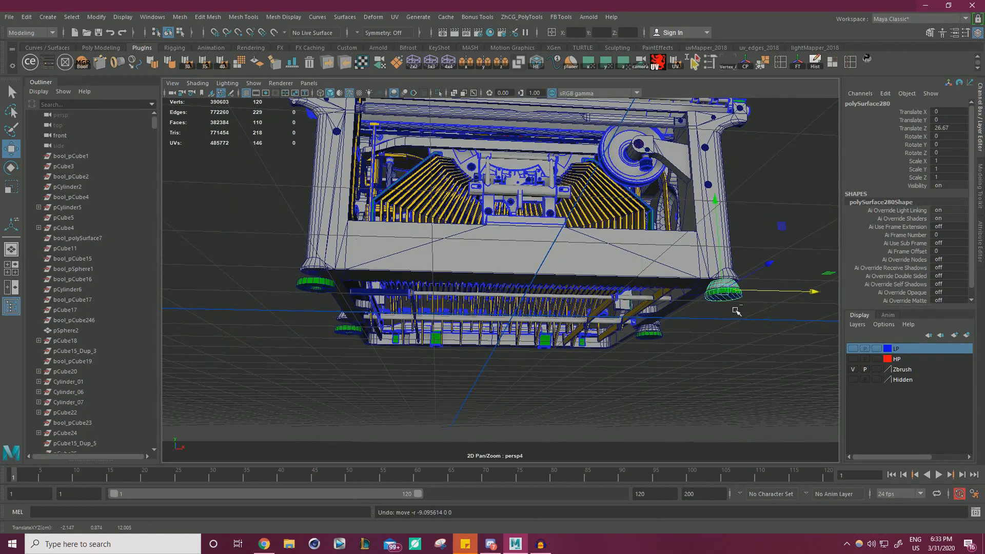
Duplicate the new foot and move the copy about 52 units in negative X, beside the opposite column
key(ctrl+d)
drag(779, 291, 298, 302)
alt+right_drag(457, 279, 526, 273)
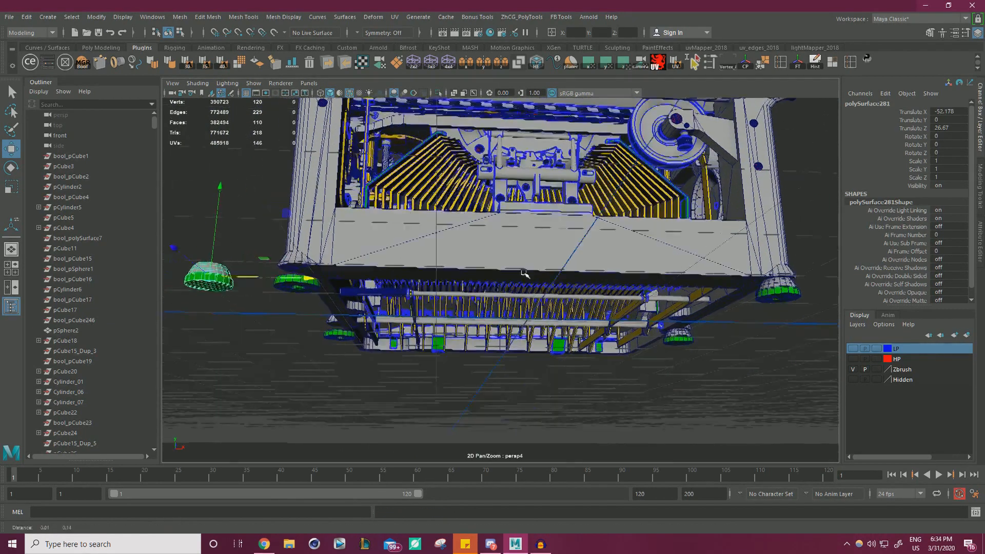
Poke the inner bottom face of the old foot and align the copied foot with its new centre vertex along X
alt+drag(525, 273, 536, 226)
alt+middle_drag(537, 225, 673, 277)
alt+right_drag(672, 277, 786, 260)
alt+drag(785, 260, 770, 272)
click(543, 222)
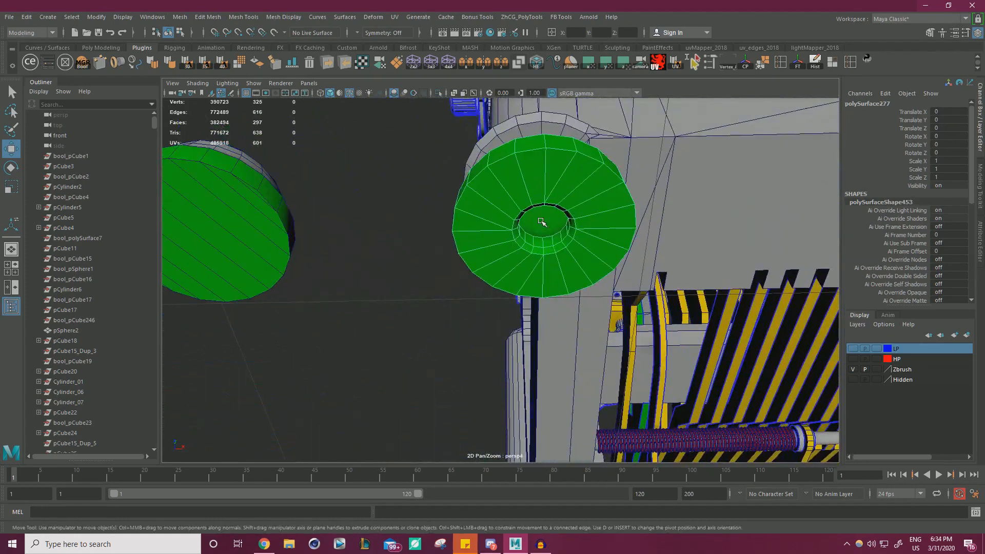
right_drag(541, 221, 541, 242)
click(542, 226)
shift+right_click(336, 197)
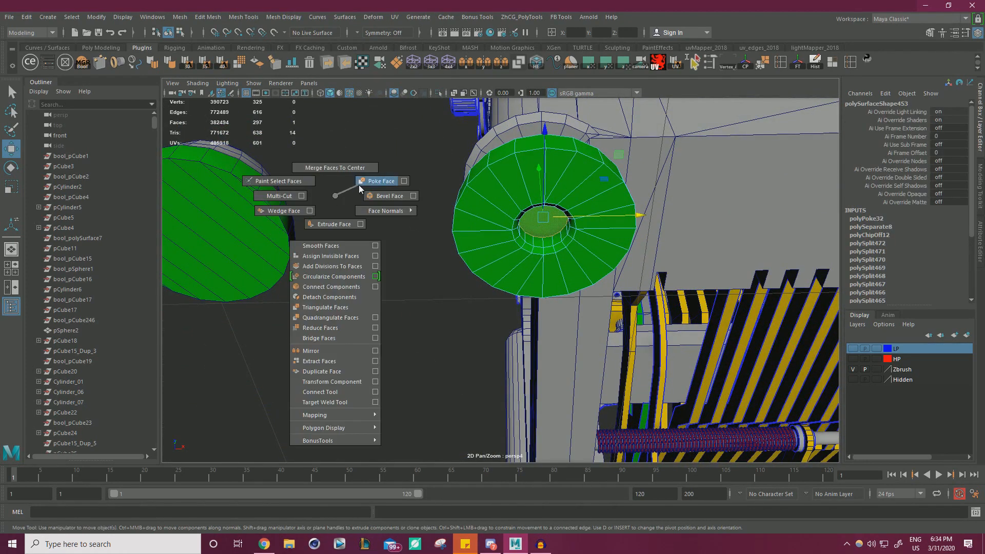
click(360, 189)
click(279, 208)
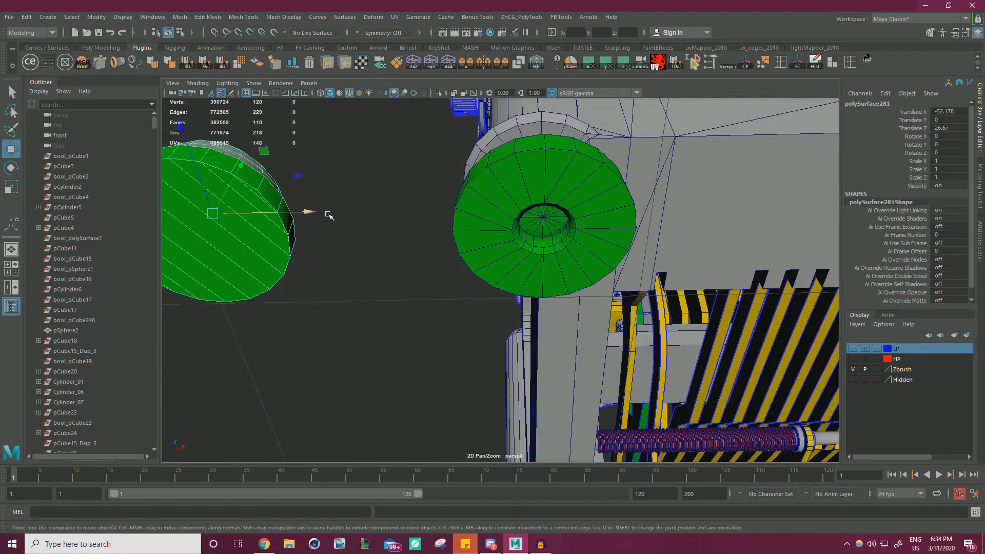
drag(296, 215, 536, 223)
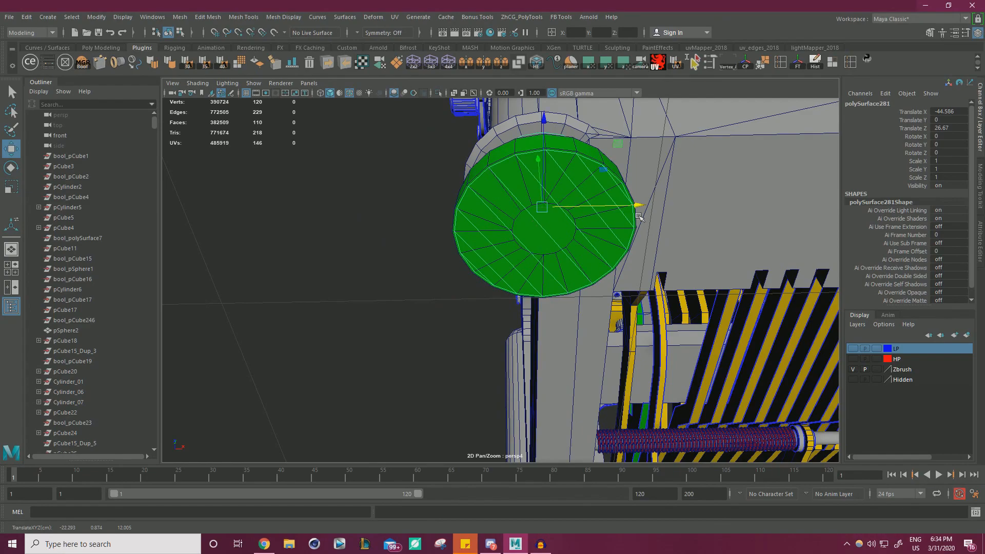
Duplicate the aligned foot and move the copy about 27 units in negative Z, under the other column on that side
alt+drag(639, 216, 590, 200)
alt+middle_drag(589, 200, 569, 233)
alt+right_drag(568, 234, 611, 232)
alt+drag(639, 229, 647, 303)
alt+right_drag(647, 303, 575, 292)
alt+drag(574, 292, 462, 306)
alt+right_drag(462, 306, 437, 302)
alt+middle_drag(565, 279, 644, 267)
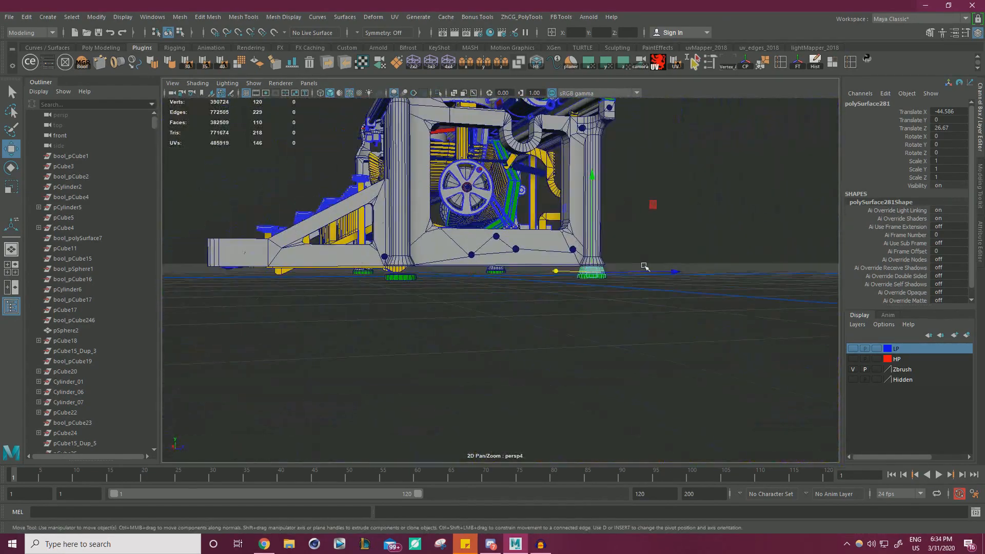
drag(614, 272, 418, 277)
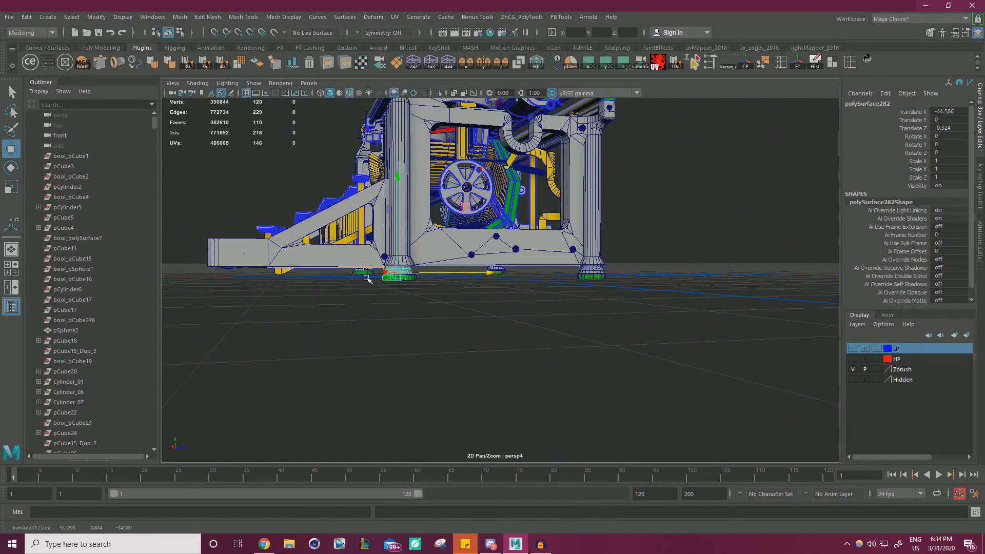
Align the second copy with the old foot above it by bringing its Z translation to 0, and delete the old feet
alt+middle_drag(367, 278, 488, 281)
alt+right_drag(488, 281, 648, 288)
alt+drag(649, 288, 479, 228)
alt+middle_drag(480, 229, 536, 270)
alt+right_drag(537, 270, 610, 207)
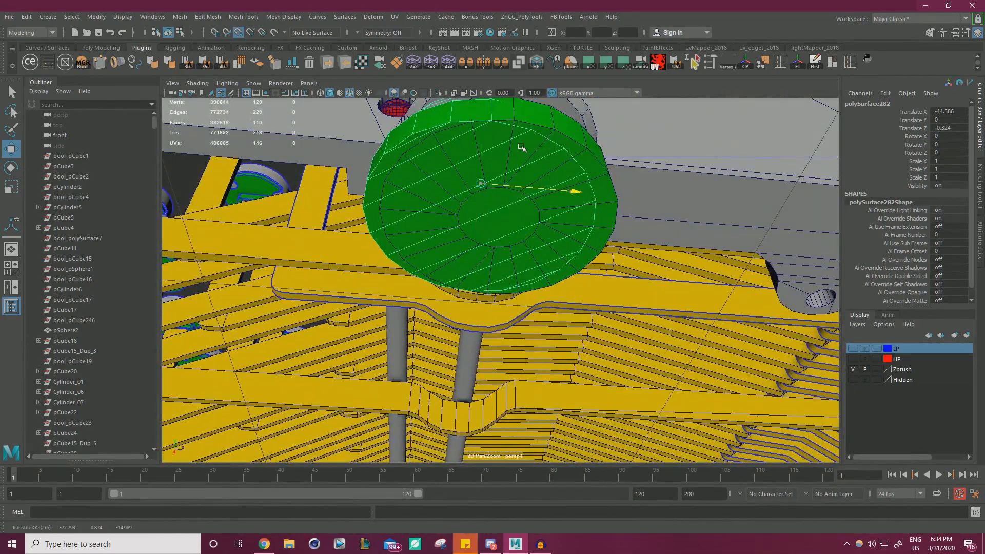
drag(520, 147, 515, 121)
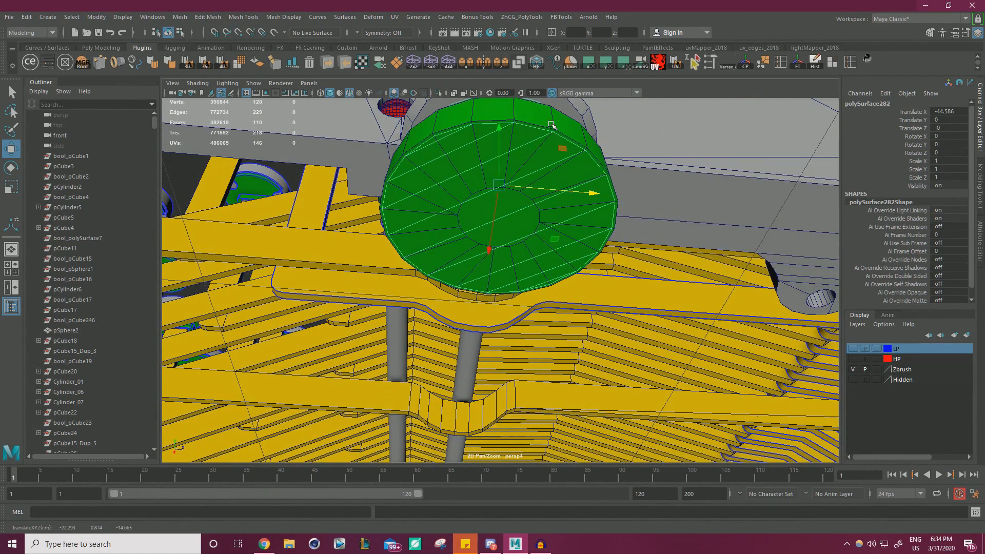
key(Delete)
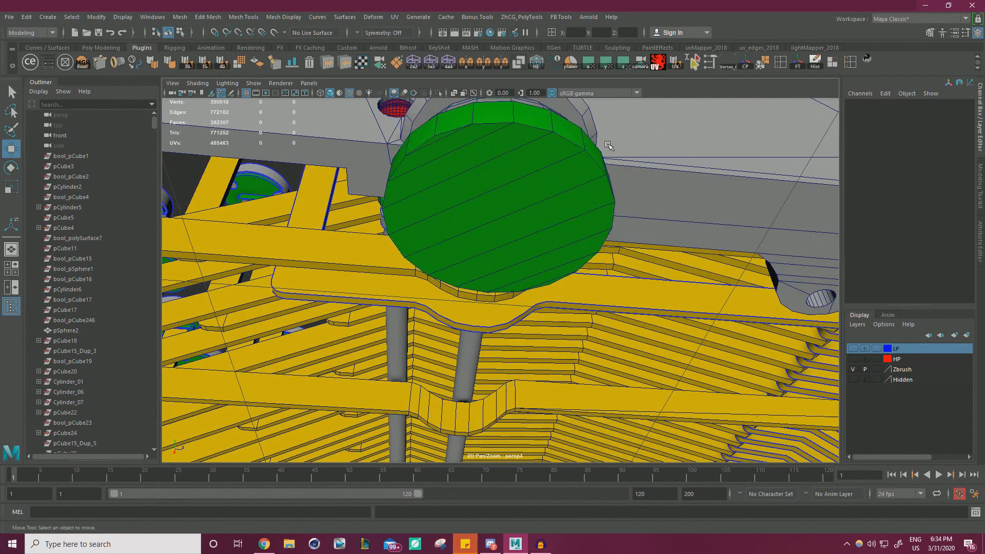
Select the four new feet under the columns and combine them into one mesh
alt+drag(617, 162, 544, 247)
click(475, 272)
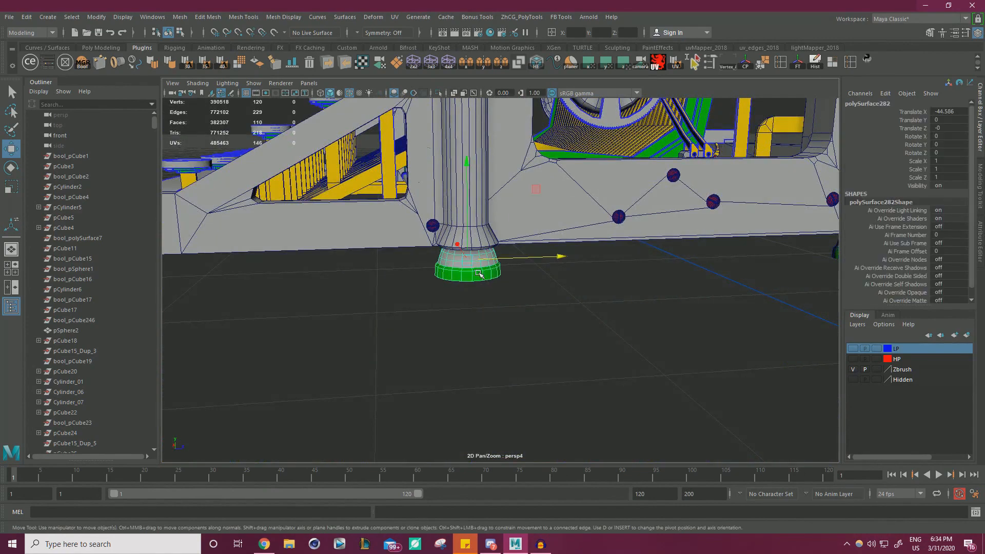
alt+drag(476, 272, 544, 262)
alt+right_drag(654, 261, 462, 252)
alt+drag(462, 252, 590, 262)
alt+right_drag(590, 262, 721, 325)
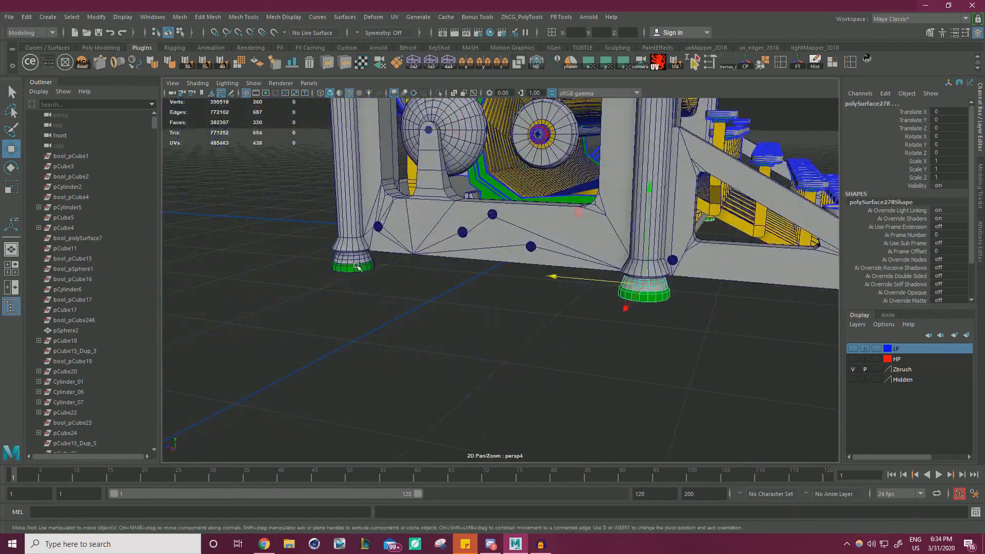
click(182, 19)
click(191, 54)
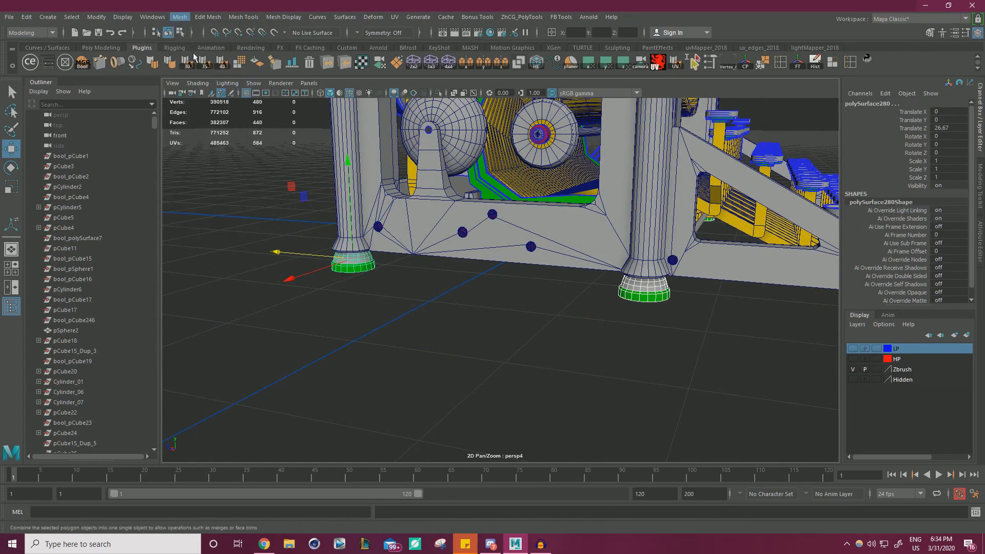
Open the UV Editor beside the model and show the combined feet's UVs in it
click(451, 324)
mouse_move(451, 324)
alt+mouse_down()
mouse_move(415, 308)
mouse_move(448, 326)
alt+mouse_up()
alt+right_drag(449, 325, 505, 329)
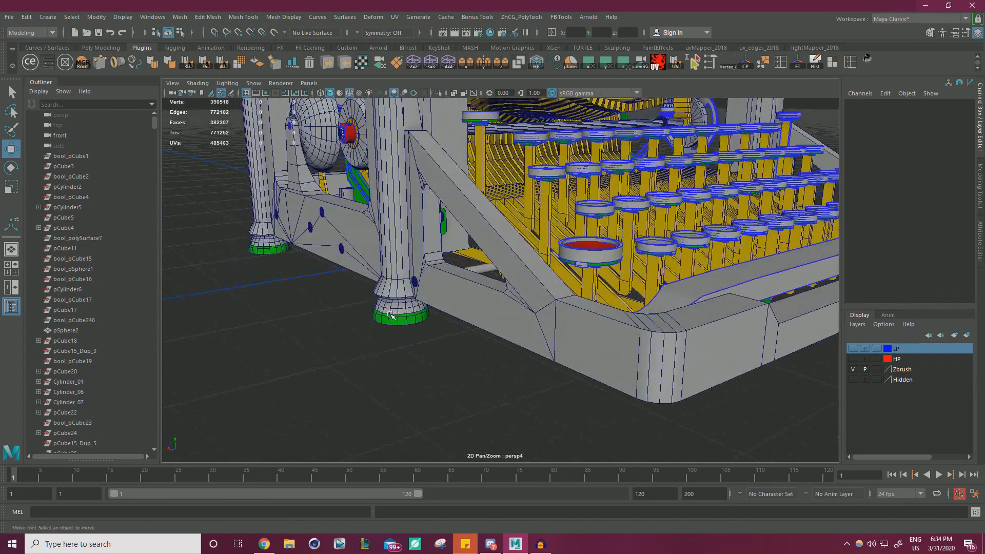
click(394, 315)
click(305, 346)
click(393, 17)
click(433, 37)
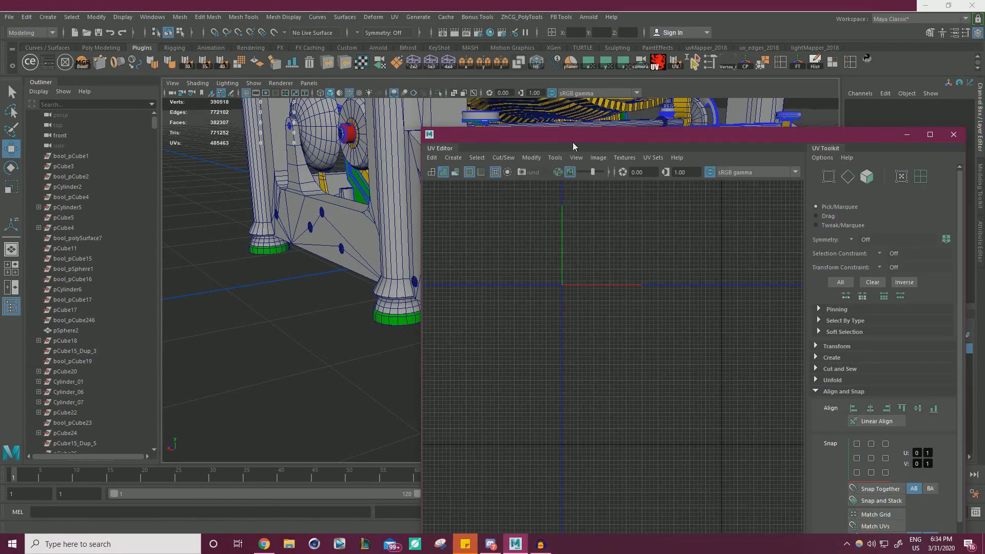
drag(573, 142, 683, 201)
click(402, 318)
Examine the combined feet with their UV shells from below and around the machine
alt+drag(404, 265, 383, 262)
alt+middle_drag(383, 262, 473, 284)
alt+drag(277, 226, 354, 234)
alt+middle_drag(354, 234, 168, 232)
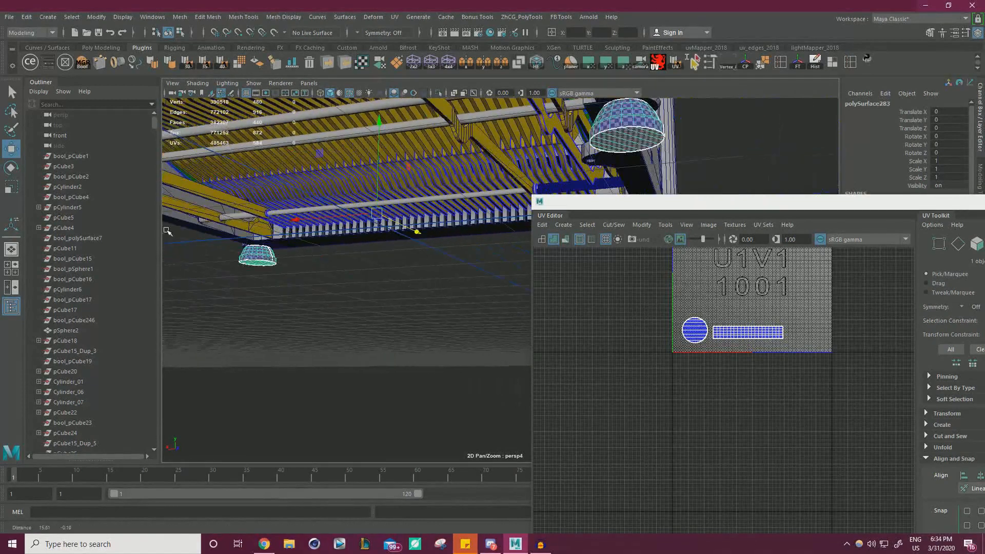
alt+drag(167, 232, 403, 266)
alt+middle_drag(403, 267, 270, 208)
alt+middle_drag(391, 245, 484, 204)
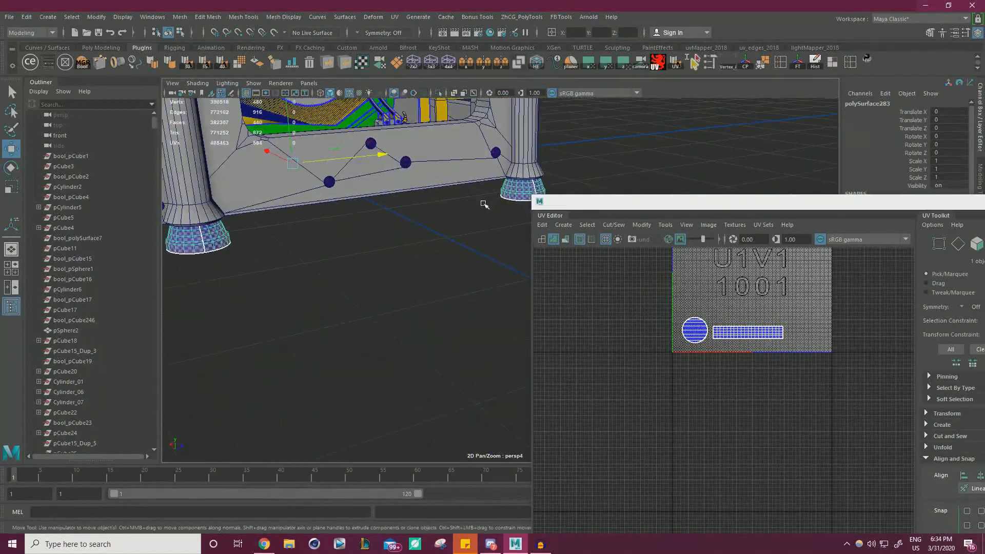
Select the faces of the two feet on one side and rotate them together about the Y axis
alt+right_drag(485, 205, 406, 210)
right_drag(499, 200, 502, 222)
double_click(500, 204)
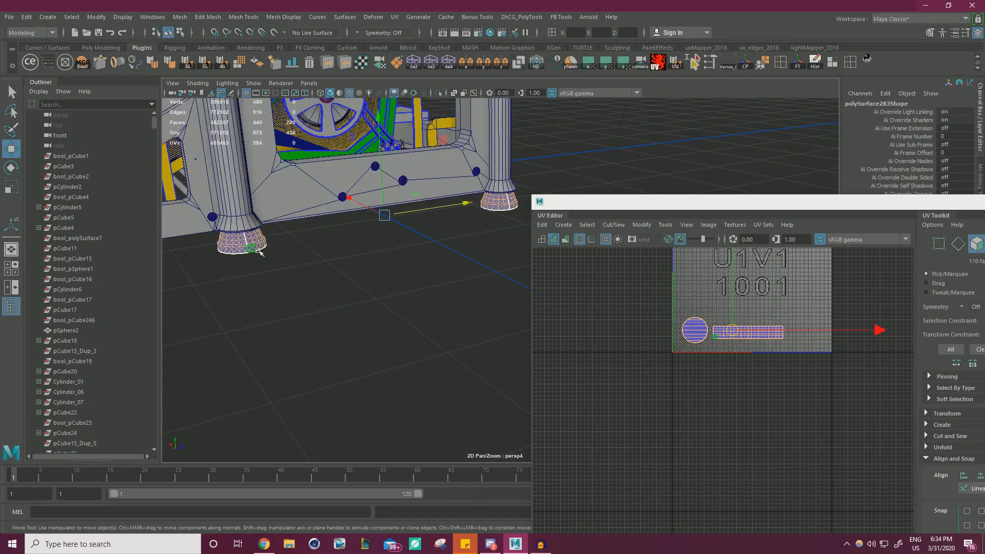
key(e)
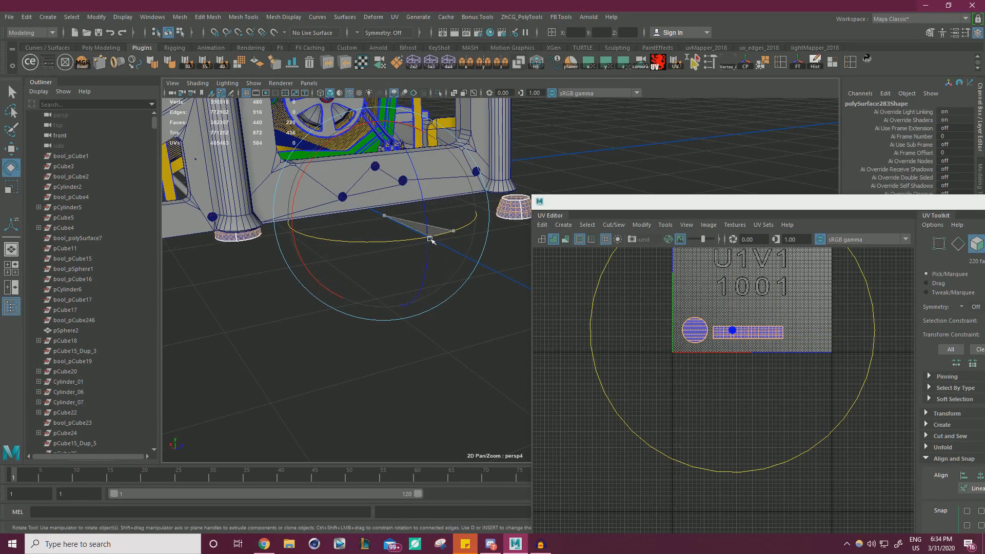
alt+drag(475, 245, 436, 245)
scroll(435, 243, up, 4)
Select the faces of the single foot under the front column and rotate them about the Y axis
double_click(368, 208)
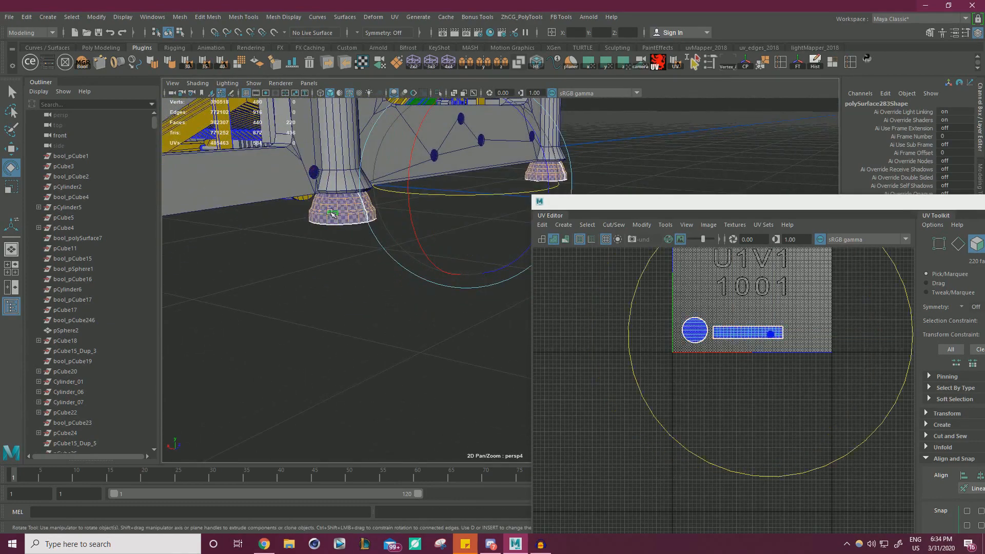
mouse_move(387, 224)
alt+right_down()
mouse_move(376, 211)
mouse_move(405, 233)
alt+right_up()
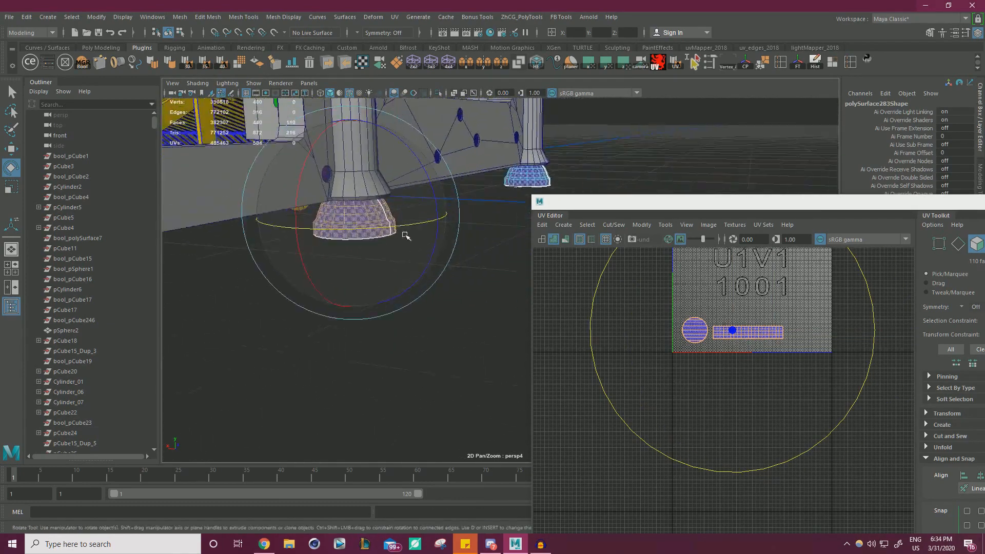
alt+drag(405, 233, 451, 226)
alt+right_drag(451, 226, 440, 243)
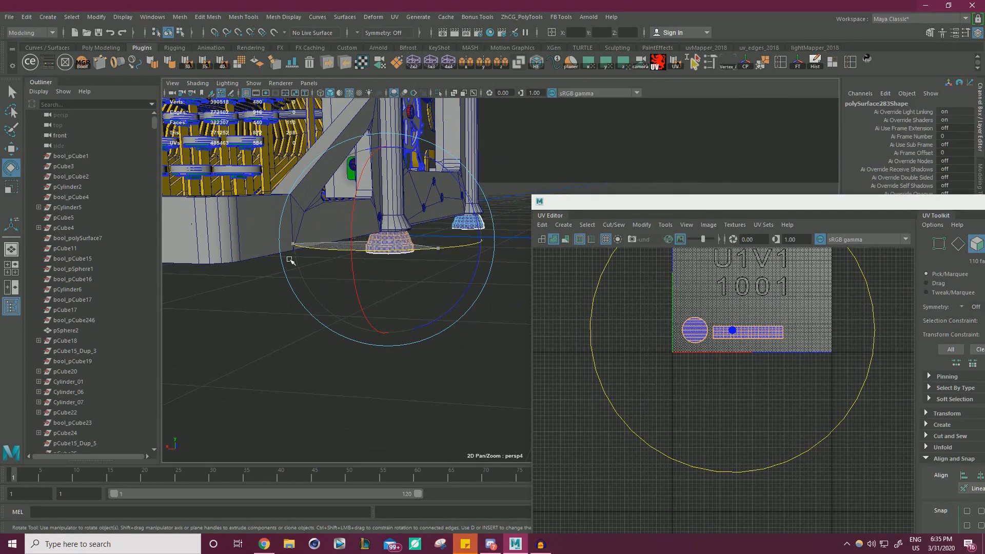
Rotate the faces of one foot on the opposite side about the Y axis and close the UV Editor
alt+drag(414, 252, 387, 168)
click(315, 175)
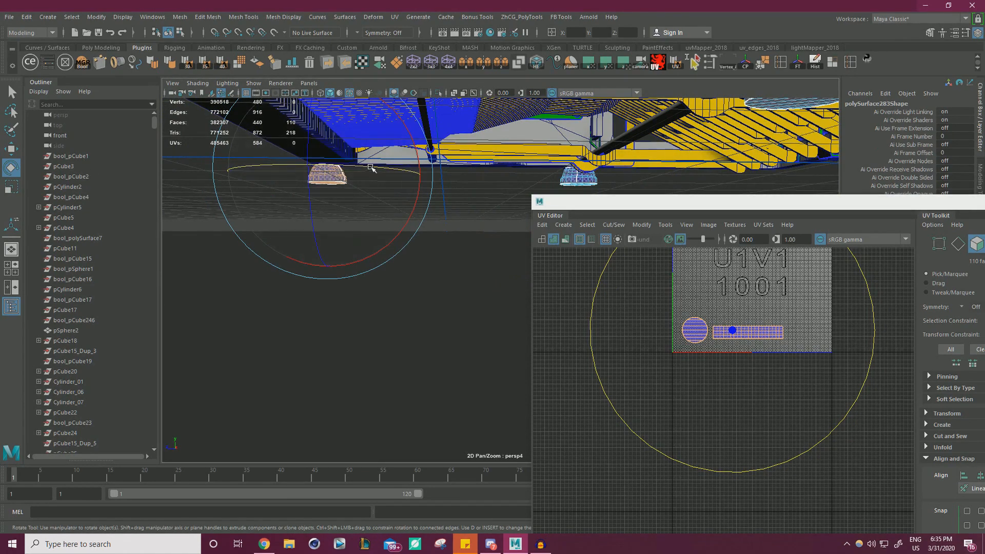
alt+drag(245, 169, 447, 159)
right_drag(446, 159, 507, 142)
click(600, 147)
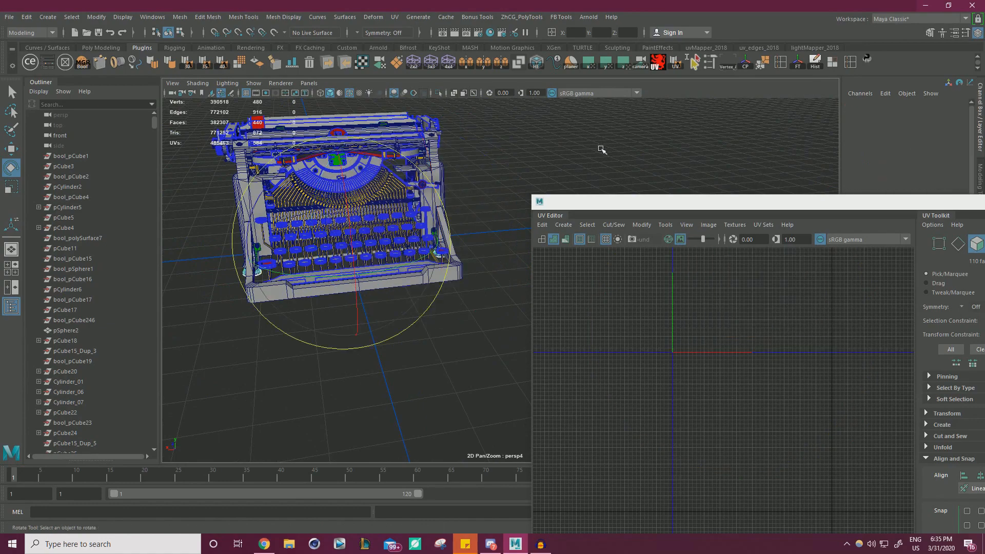
alt+drag(539, 157, 575, 159)
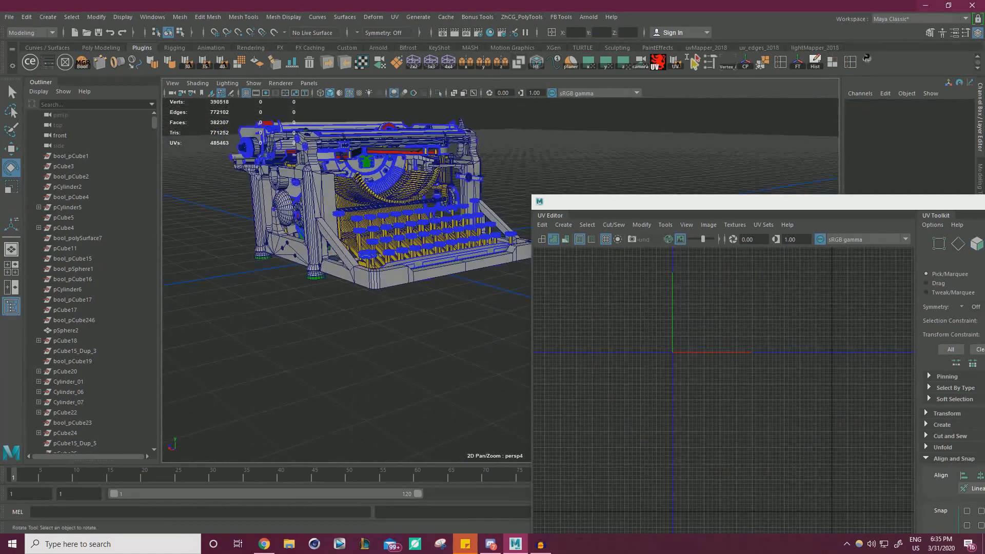
click(984, 201)
Assign the combined feet to the hidden LP display layer
alt+drag(657, 209, 781, 231)
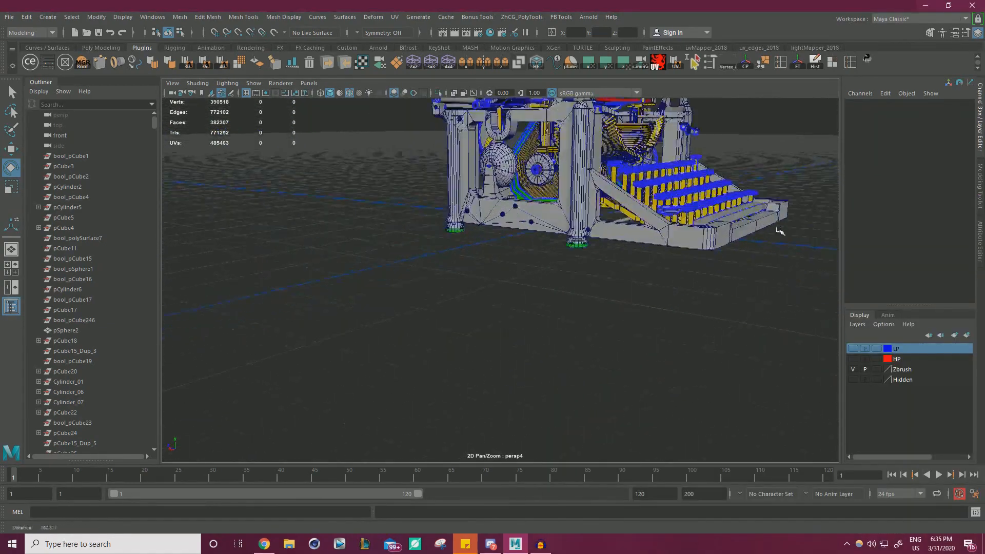
alt+middle_drag(781, 231, 583, 268)
scroll(583, 268, up, 3)
scroll(583, 269, up, 2)
click(541, 272)
key(w)
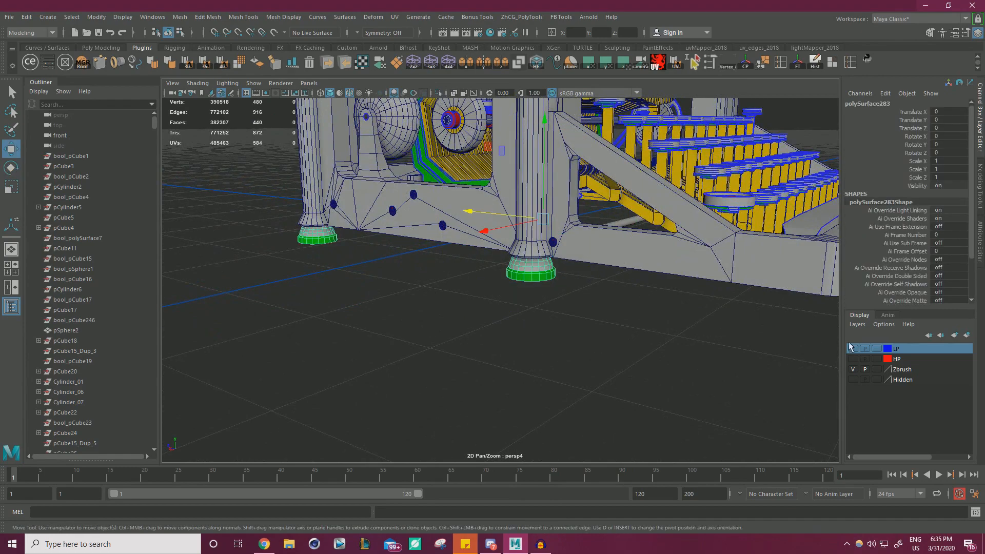
right_click(898, 353)
click(612, 328)
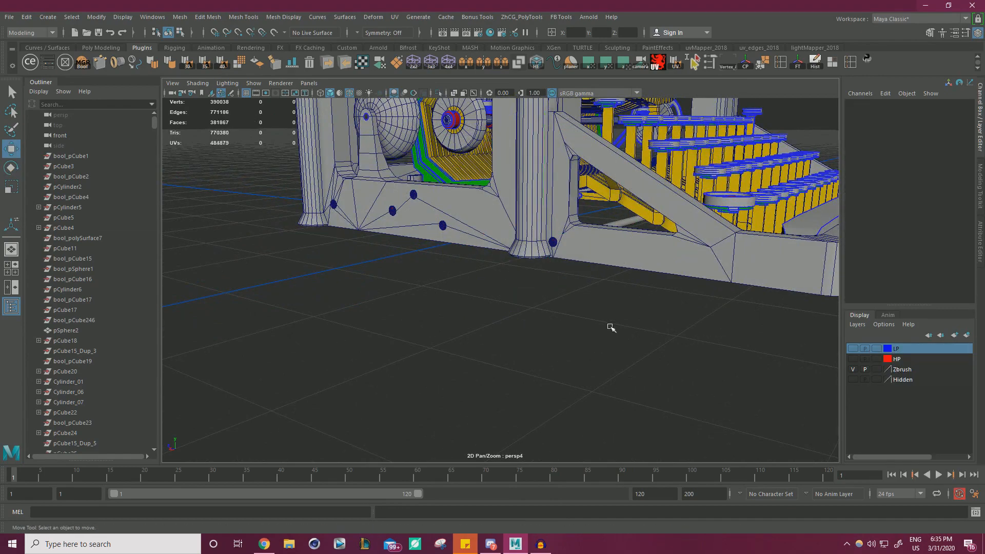
Examine the remaining typewriter parts from the front and the back
alt+right_drag(611, 328, 444, 268)
alt+drag(444, 269, 313, 270)
alt+right_drag(313, 270, 516, 288)
alt+drag(516, 288, 613, 310)
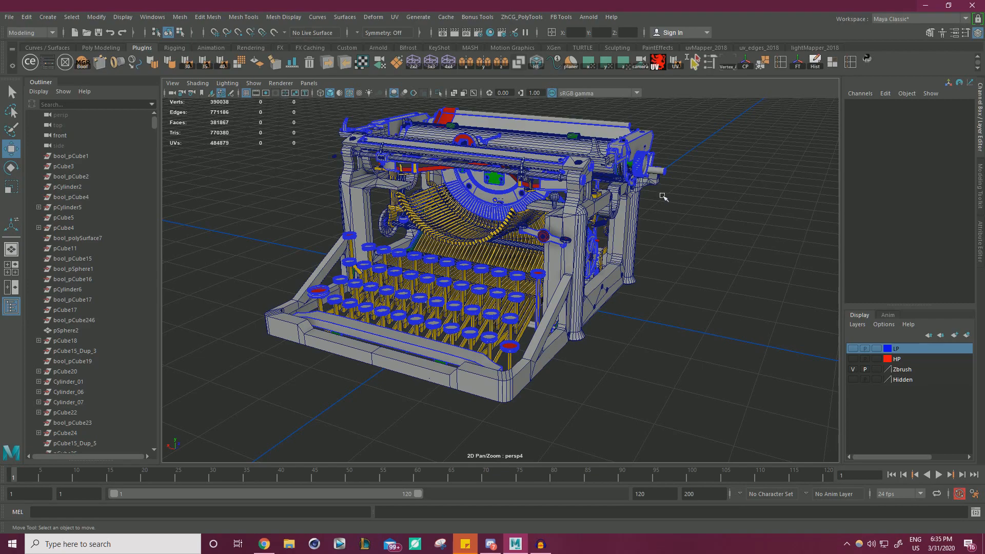
alt+drag(664, 196, 442, 250)
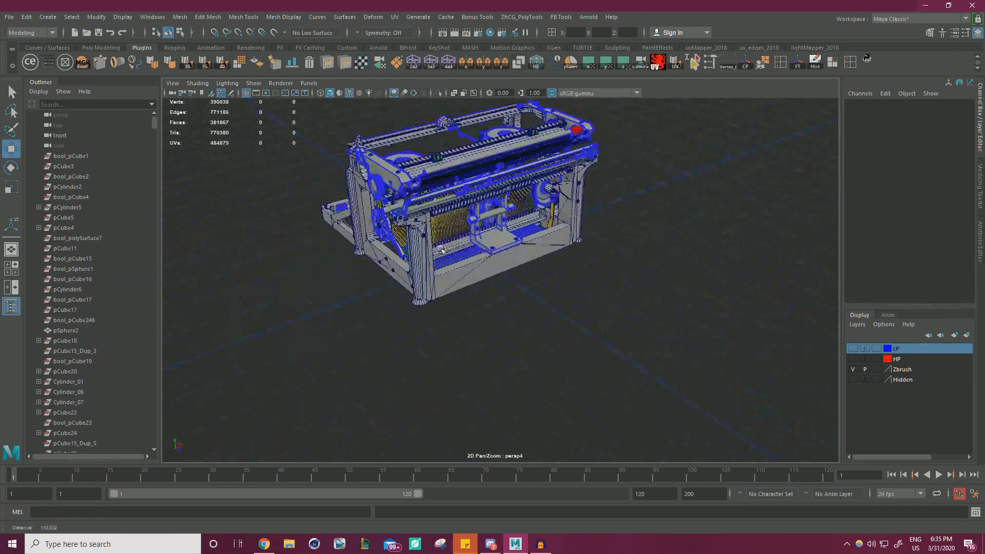
Examine the low-poly typewriter from the back, the keyboard side and the side frame around the domed disc
alt+middle_drag(441, 249, 478, 269)
alt+right_drag(477, 270, 501, 274)
alt+drag(487, 274, 580, 242)
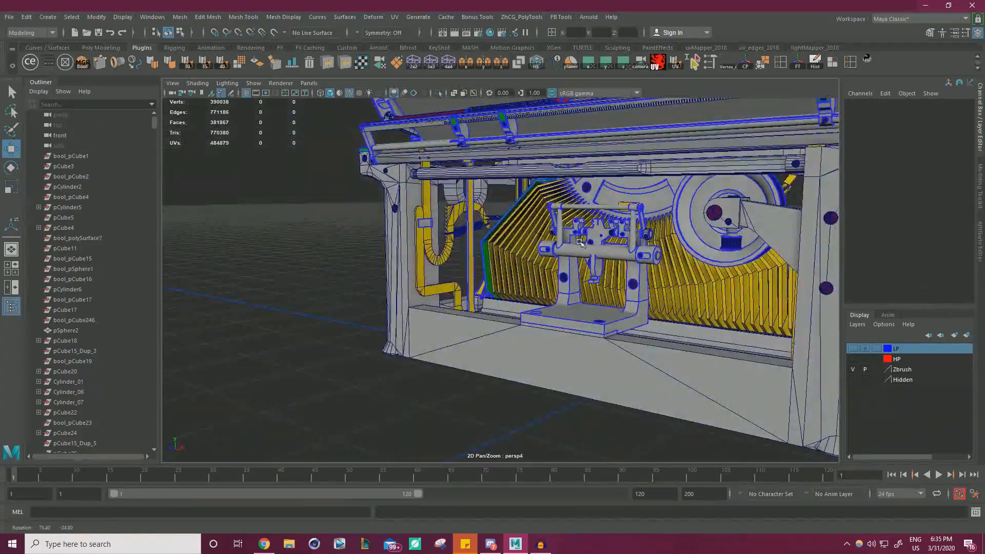
alt+right_drag(580, 242, 518, 239)
alt+drag(519, 239, 688, 274)
alt+right_drag(687, 274, 609, 240)
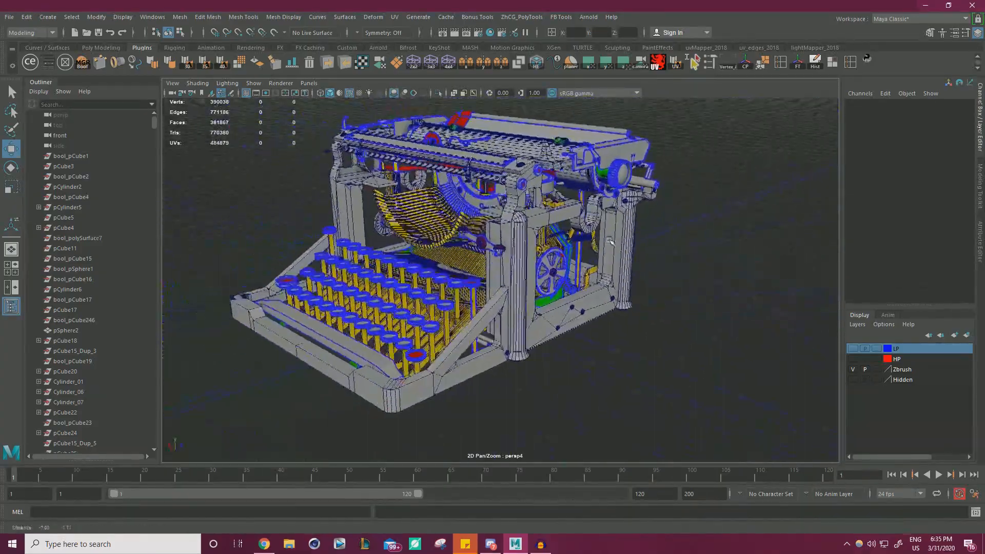
alt+drag(609, 241, 647, 240)
alt+right_drag(647, 240, 660, 241)
alt+drag(659, 241, 697, 242)
alt+right_drag(698, 241, 583, 234)
alt+drag(582, 234, 616, 233)
alt+right_drag(616, 233, 625, 239)
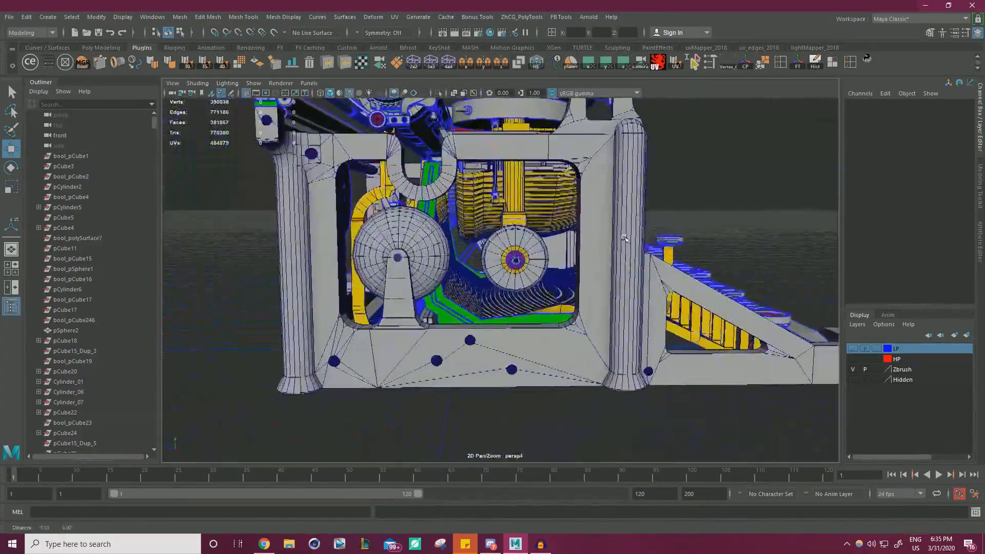
alt+drag(626, 238, 621, 242)
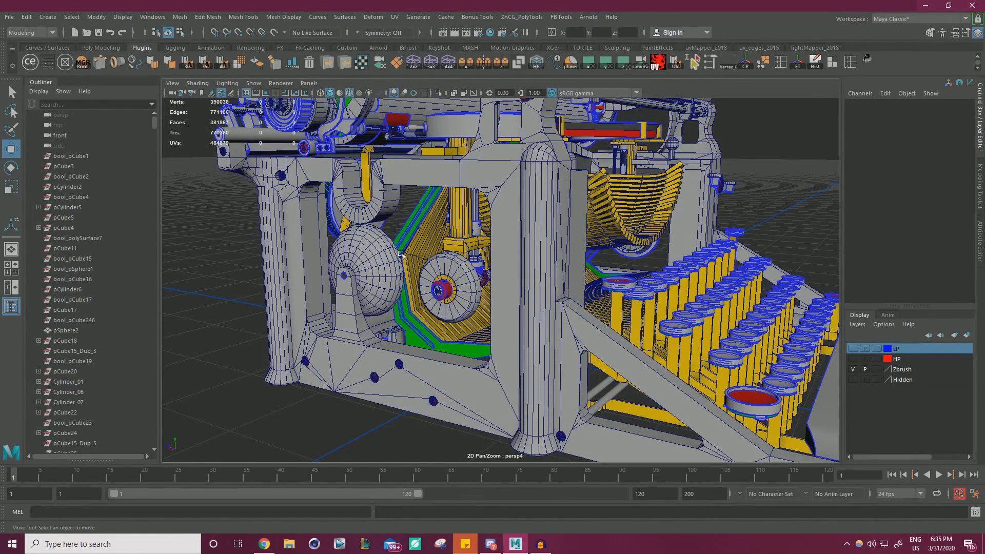
Delete the small pin in the hole of the bracket that holds the domed disc inside the side frame
click(390, 268)
key(f)
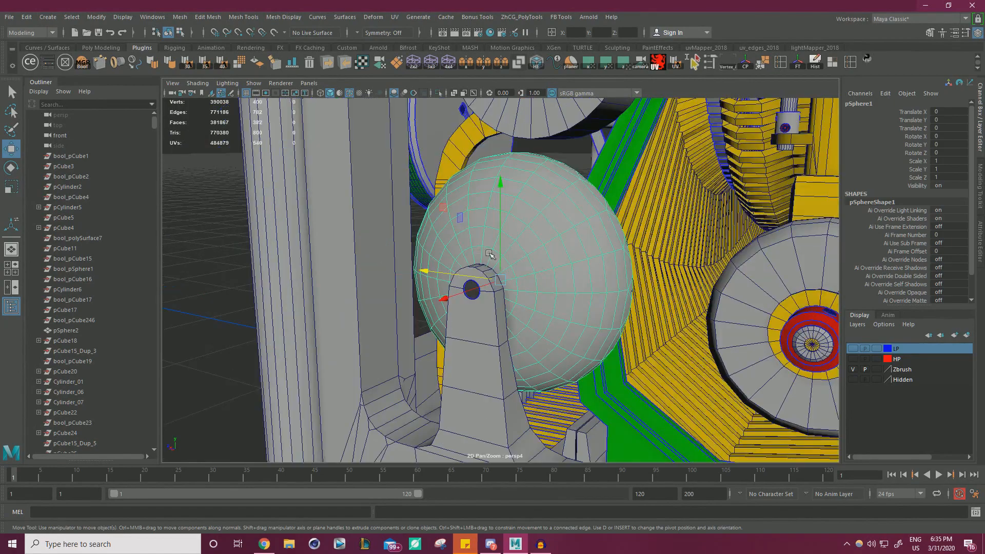
alt+drag(390, 269, 483, 300)
click(501, 298)
key(f)
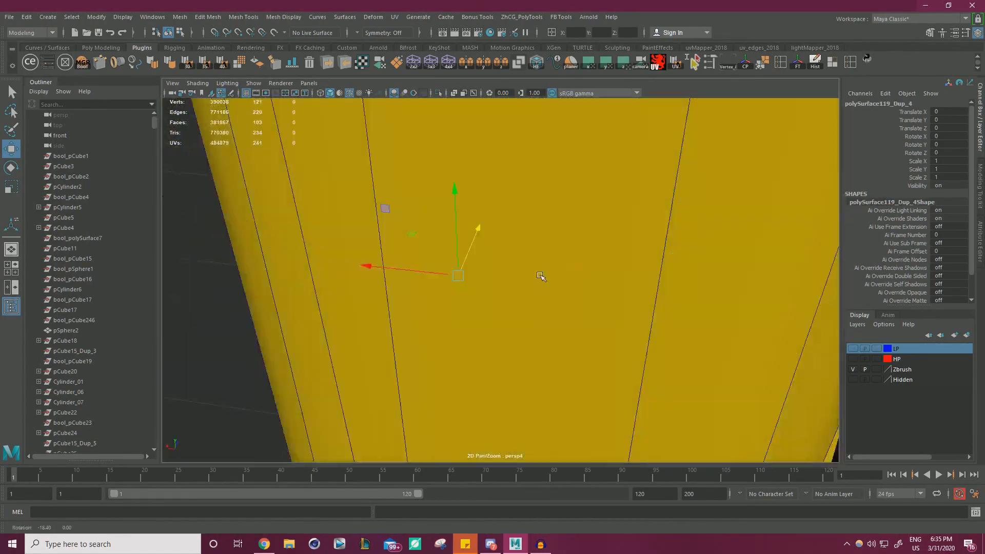
key(Delete)
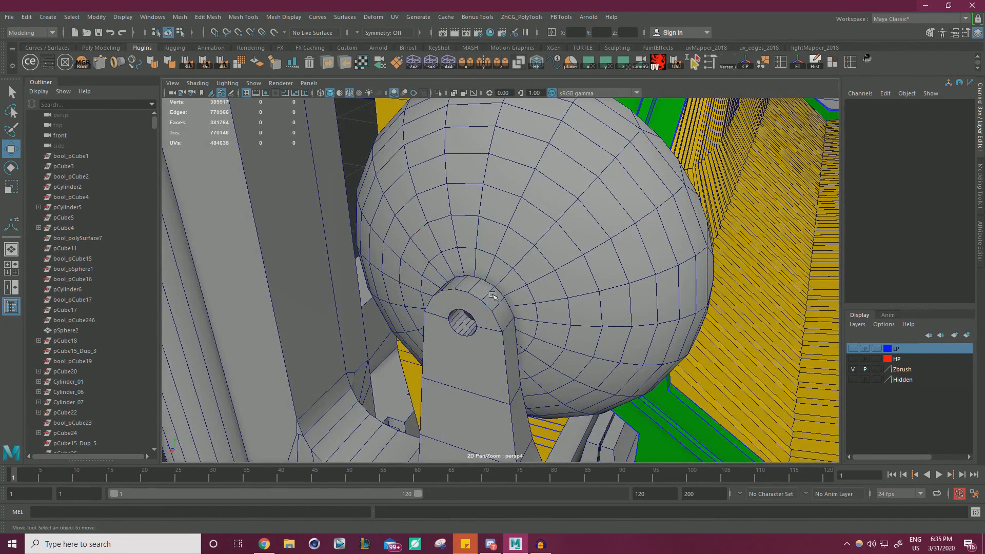
Select the domed disc behind the side frame's bracket and isolate it in the viewport
alt+right_drag(553, 272, 385, 266)
click(465, 244)
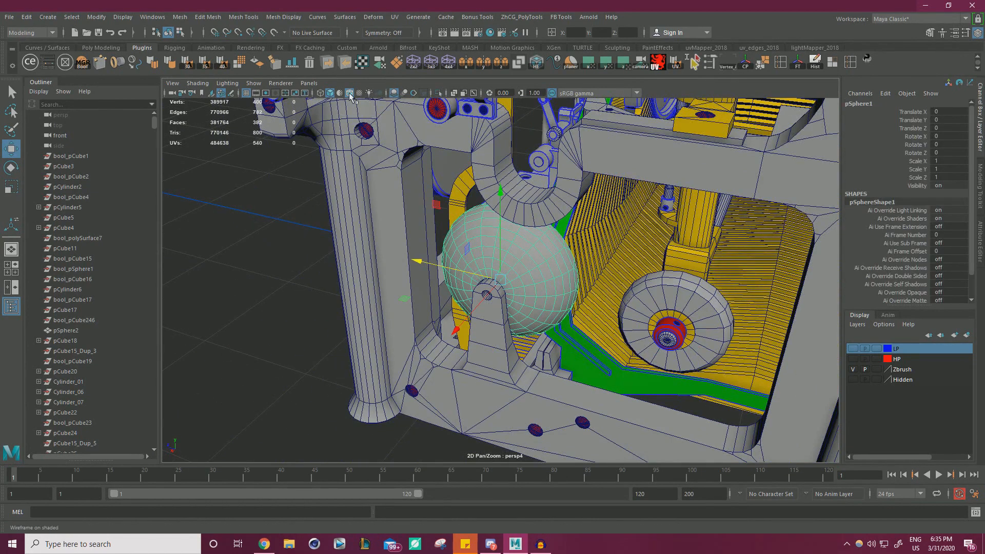
click(438, 93)
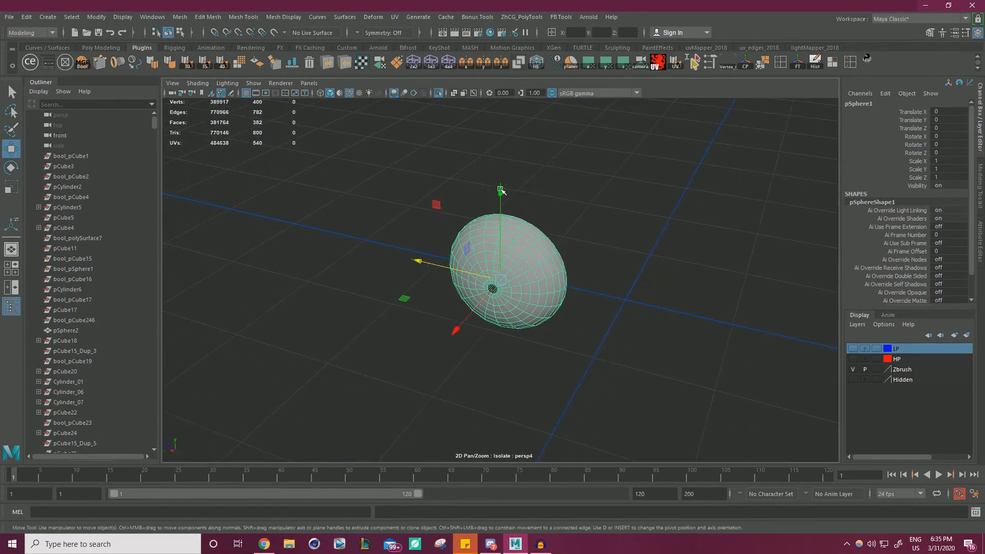
alt+drag(502, 191, 554, 203)
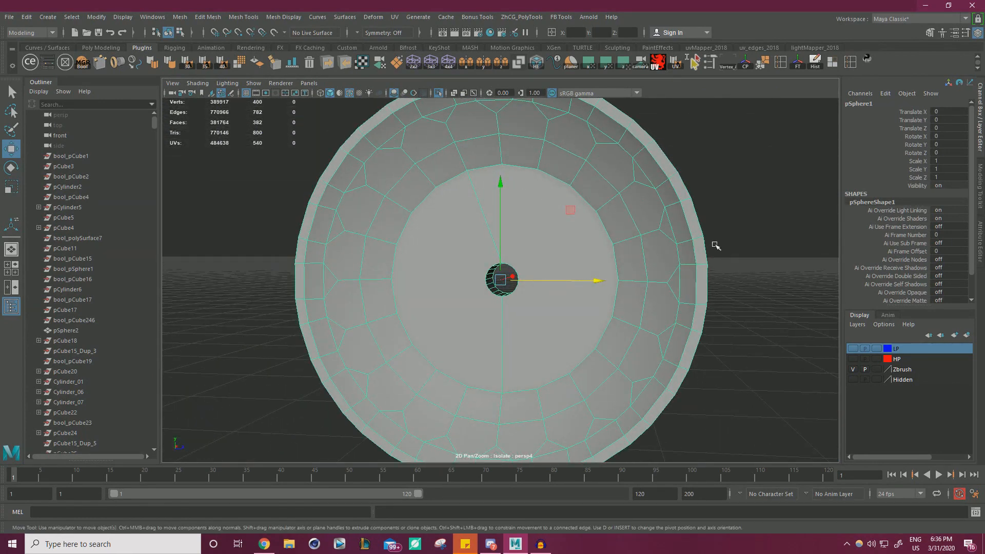
alt+drag(717, 246, 582, 242)
alt+drag(385, 224, 388, 197)
Select every other edge of the outer edge ring inside the disc's hollow side and collapse them
right_drag(355, 179, 354, 147)
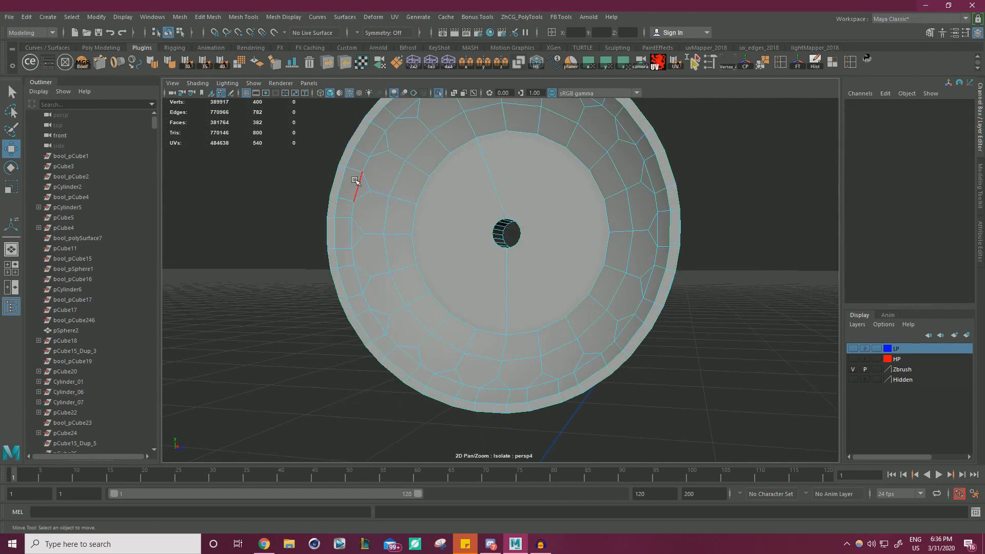
click(355, 181)
shift+click(377, 140)
shift+click(350, 230)
shift+click(356, 280)
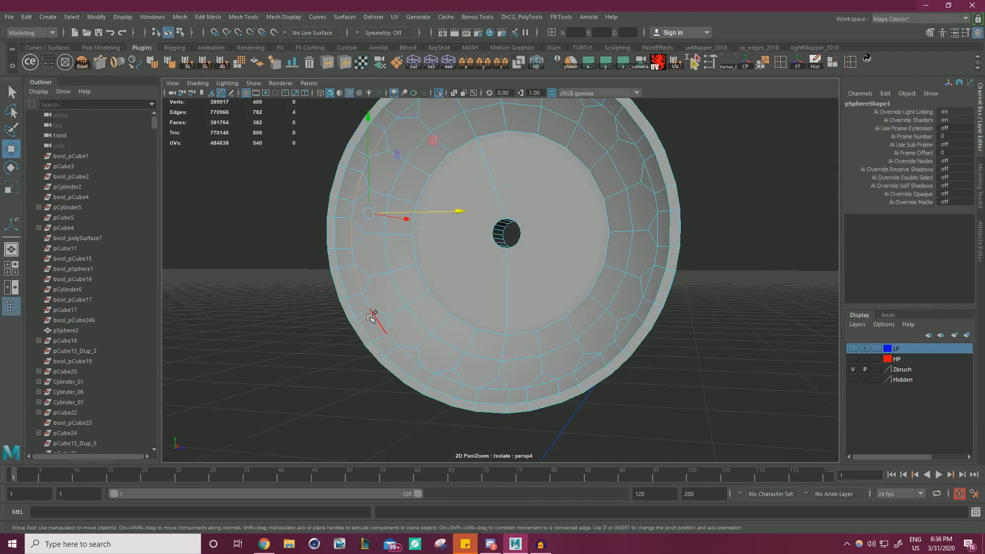
shift+click(373, 316)
shift+click(411, 354)
shift+click(450, 378)
shift+click(500, 387)
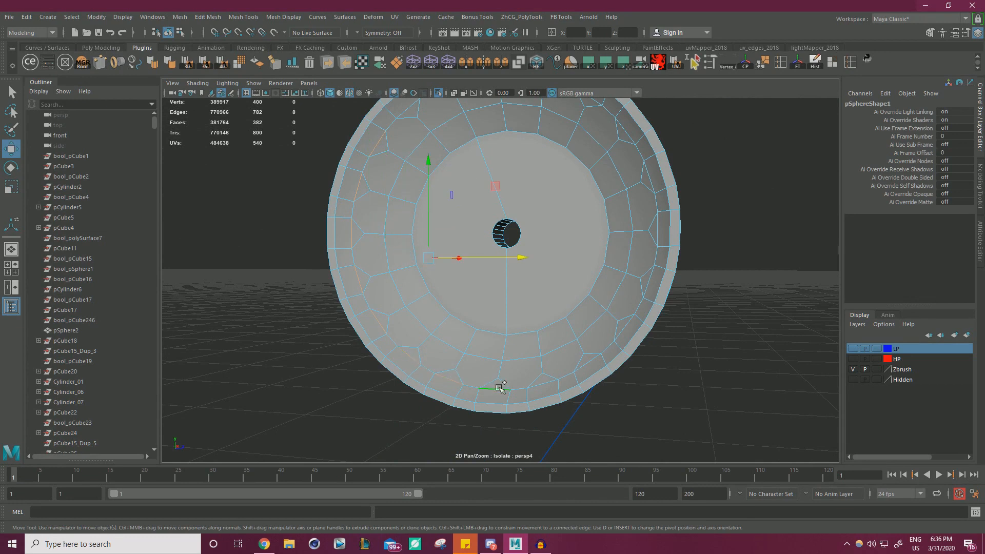
shift+click(547, 384)
shift+click(572, 376)
shift+click(592, 359)
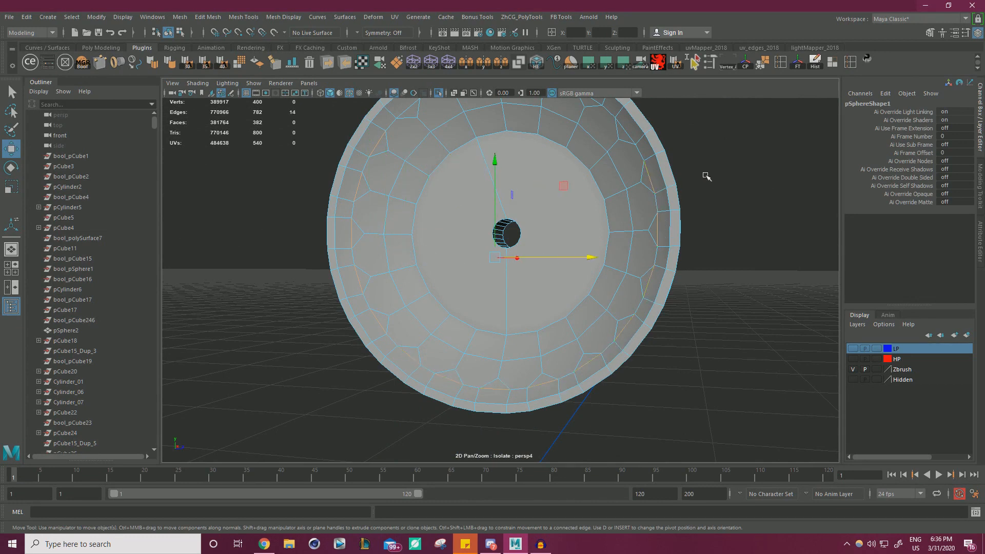
key(f)
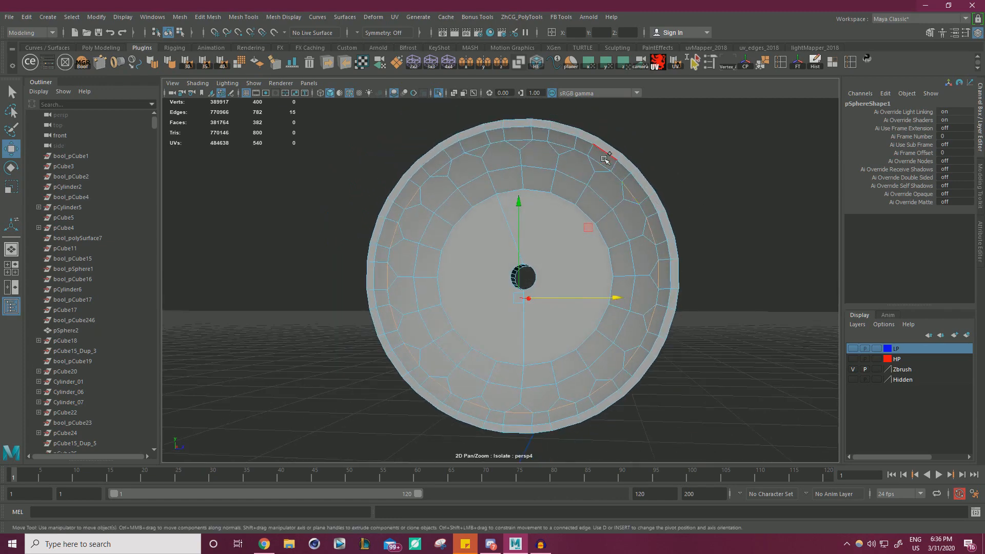
shift+click(604, 161)
shift+click(560, 146)
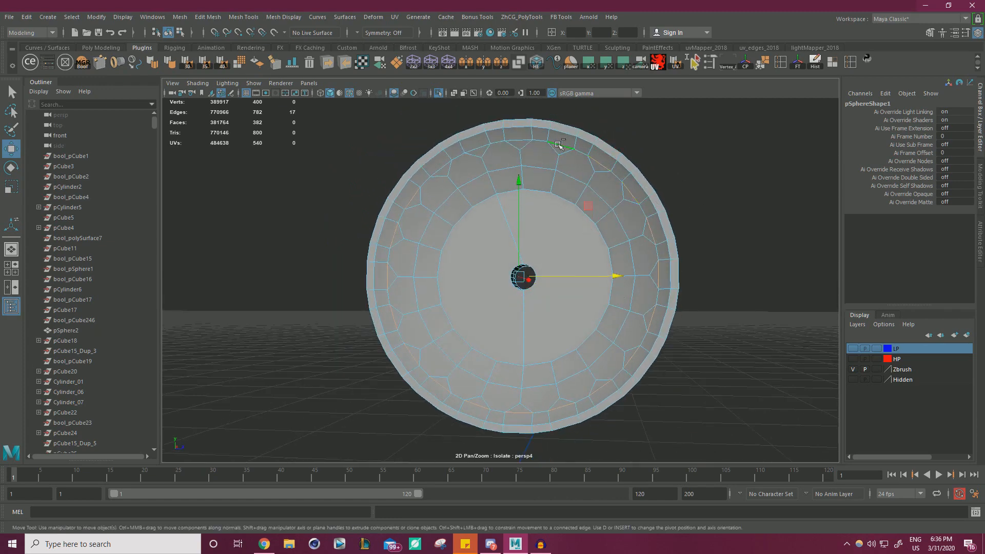
shift+click(520, 140)
shift+right_drag(707, 208, 758, 184)
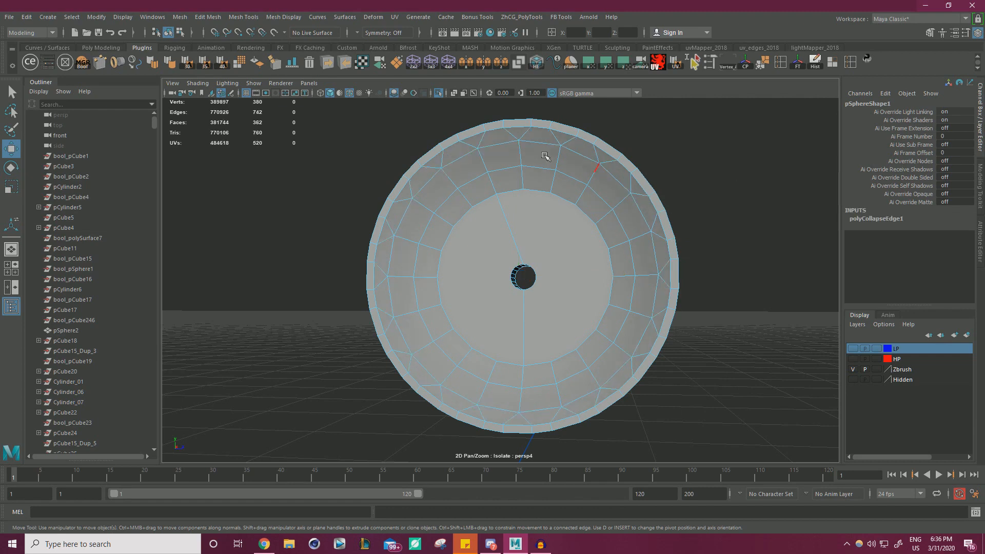
drag(478, 184, 524, 184)
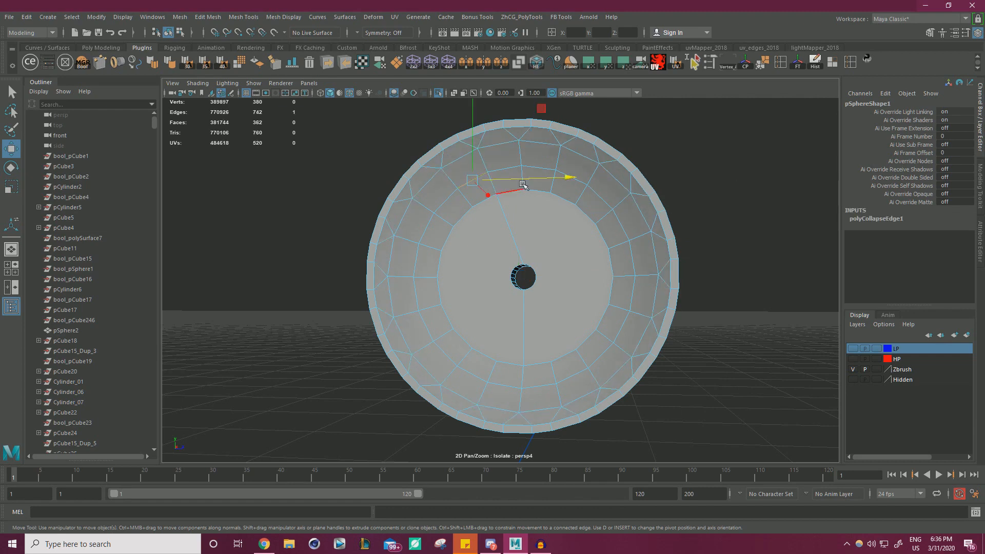
shift+click(546, 163)
shift+click(603, 203)
shift+click(631, 256)
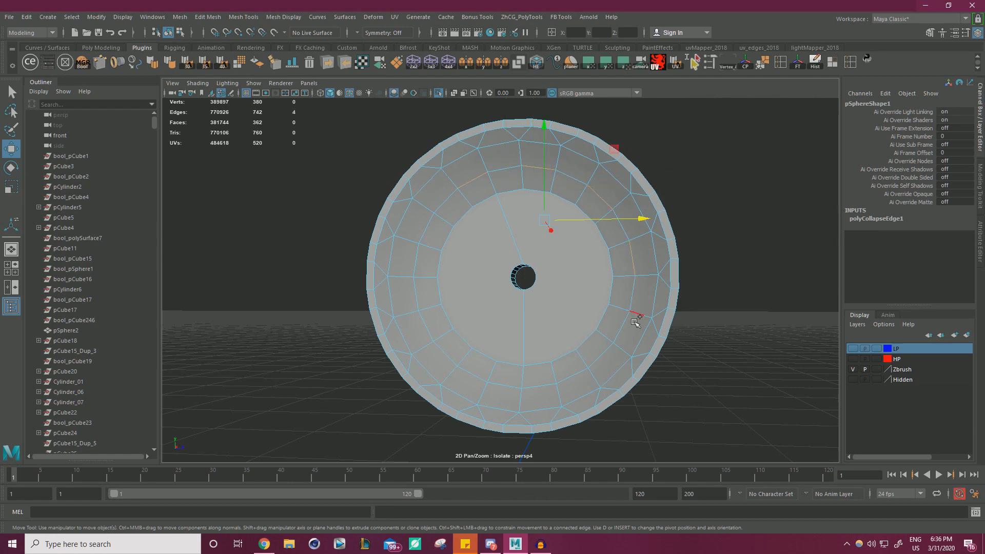
shift+click(626, 327)
shift+click(569, 375)
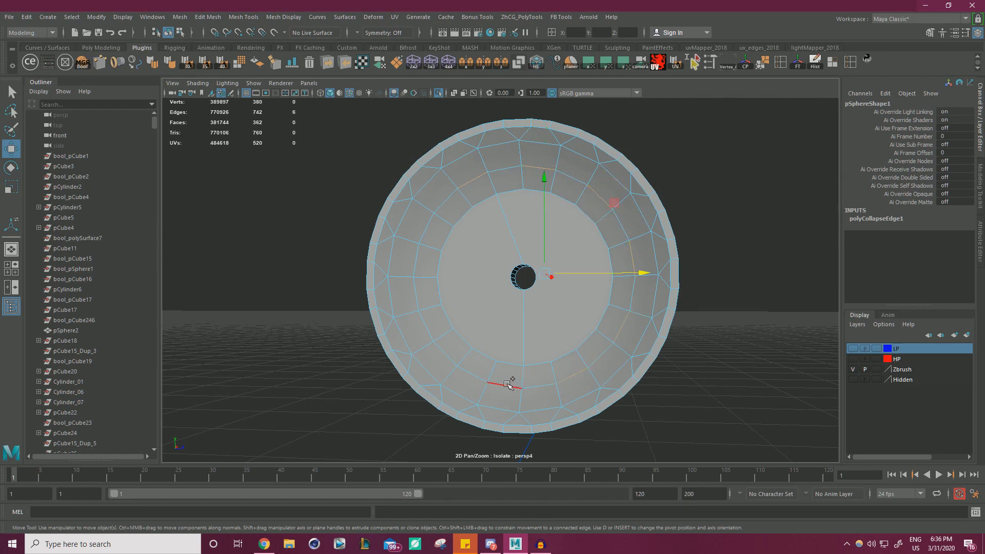
shift+click(508, 383)
shift+click(442, 347)
shift+click(426, 313)
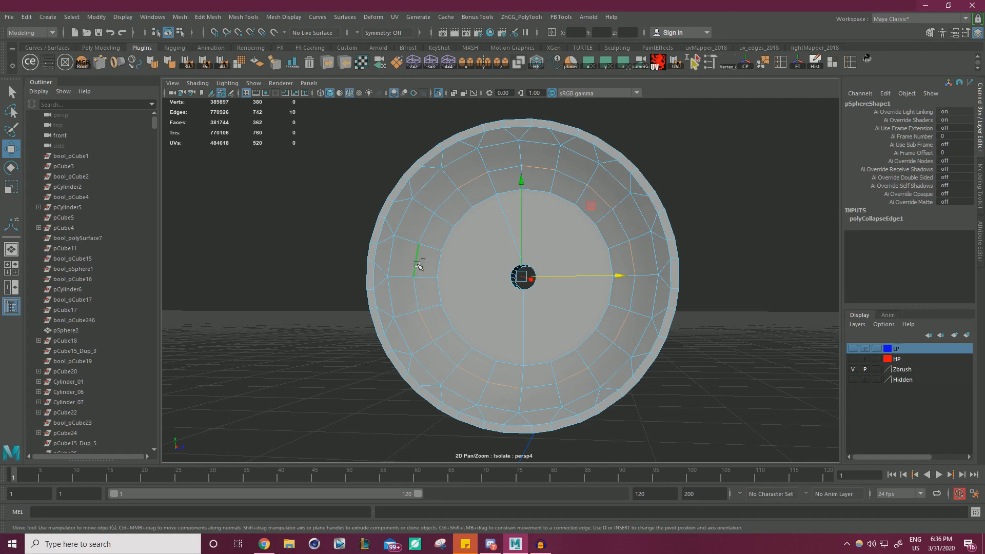
click(429, 188)
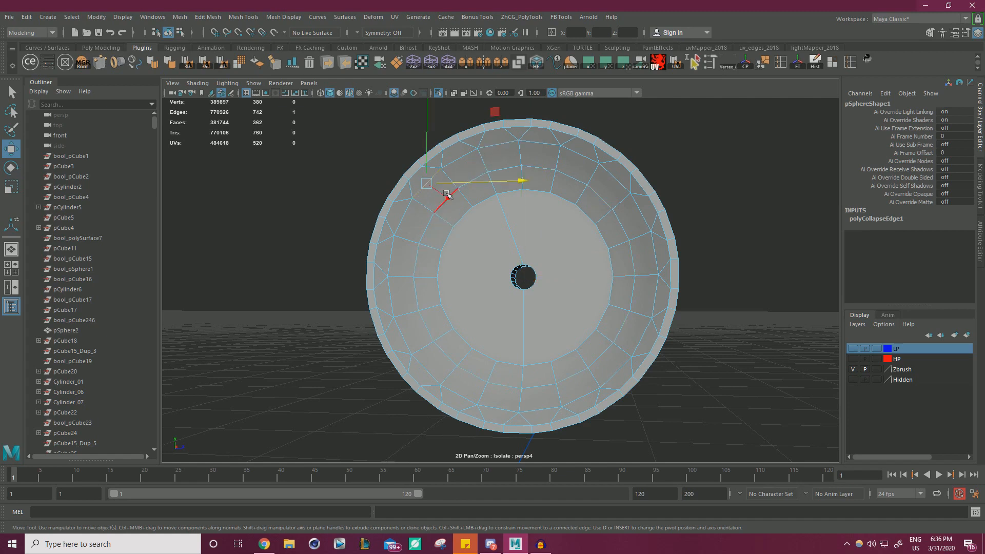
Select every other edge of the middle edge ring on the disc's hollow side and repeat the edge collapse
click(440, 209)
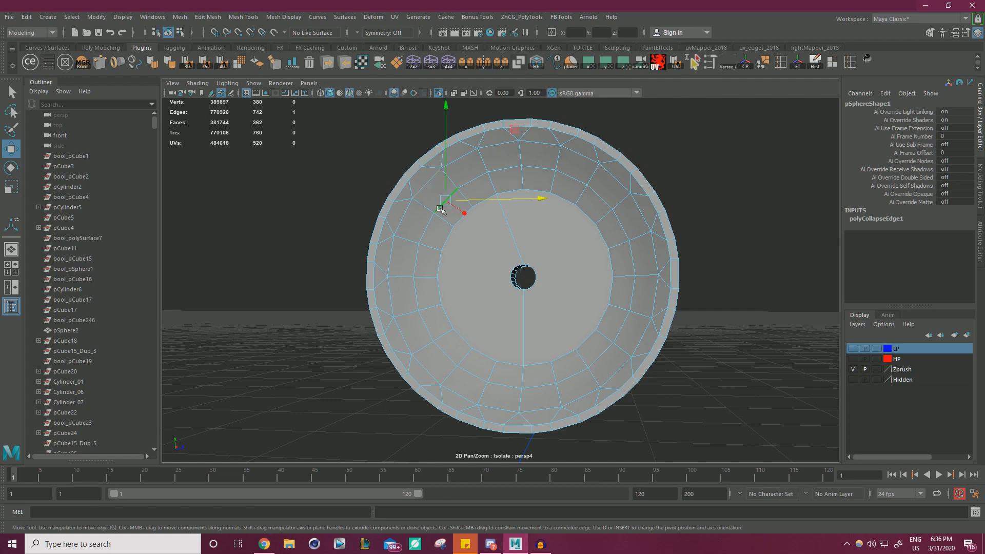
shift+click(419, 259)
shift+click(429, 319)
shift+click(470, 376)
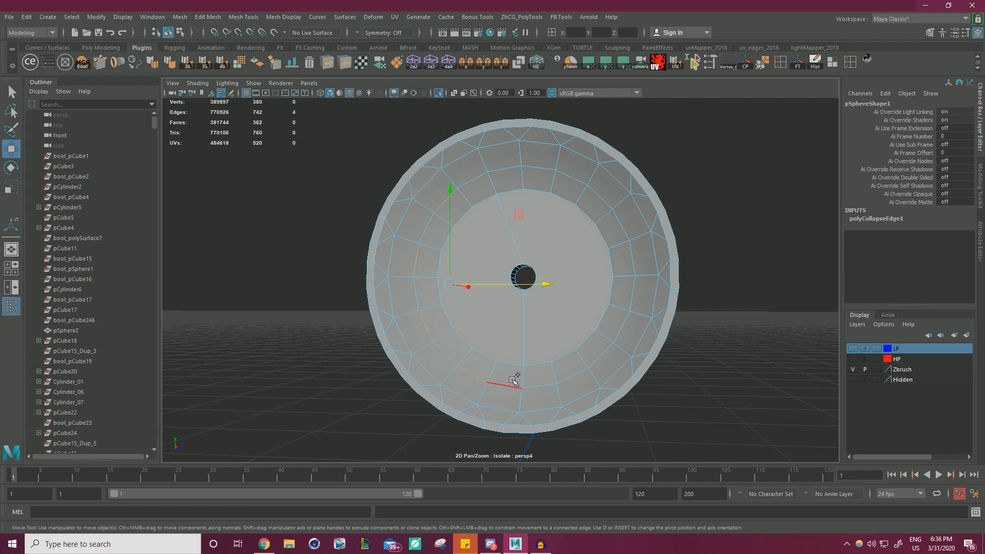
shift+click(520, 384)
shift+click(535, 384)
shift+click(598, 352)
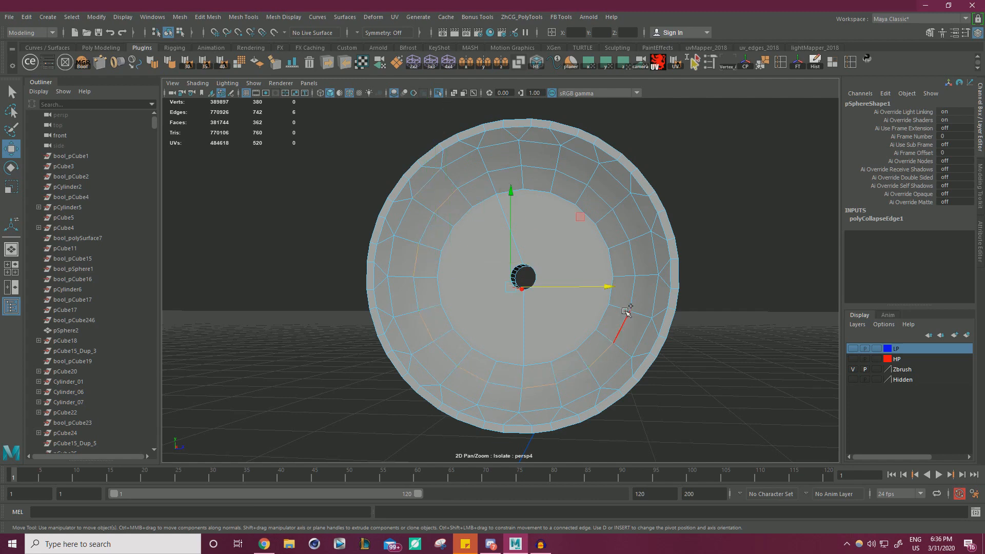
shift+click(577, 176)
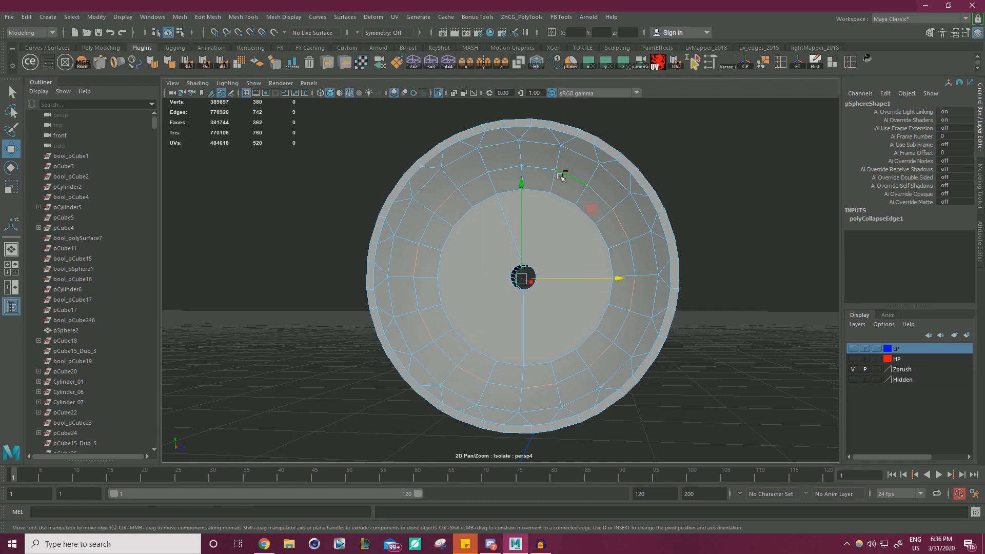
shift+click(506, 170)
key(g)
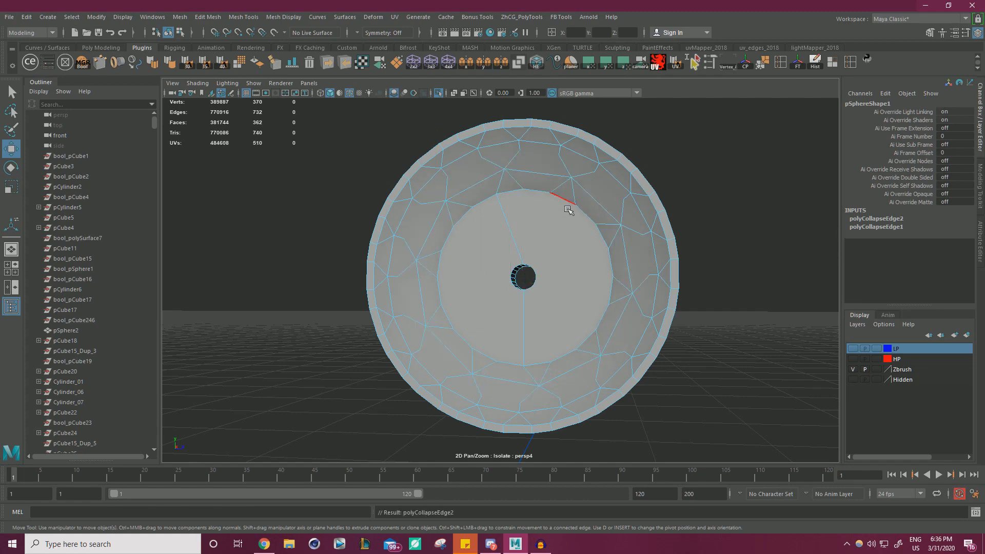
Undo the edge collapse on the disc's middle ring and apply it again
click(467, 228)
alt+drag(468, 231, 566, 258)
key(ctrl+z)
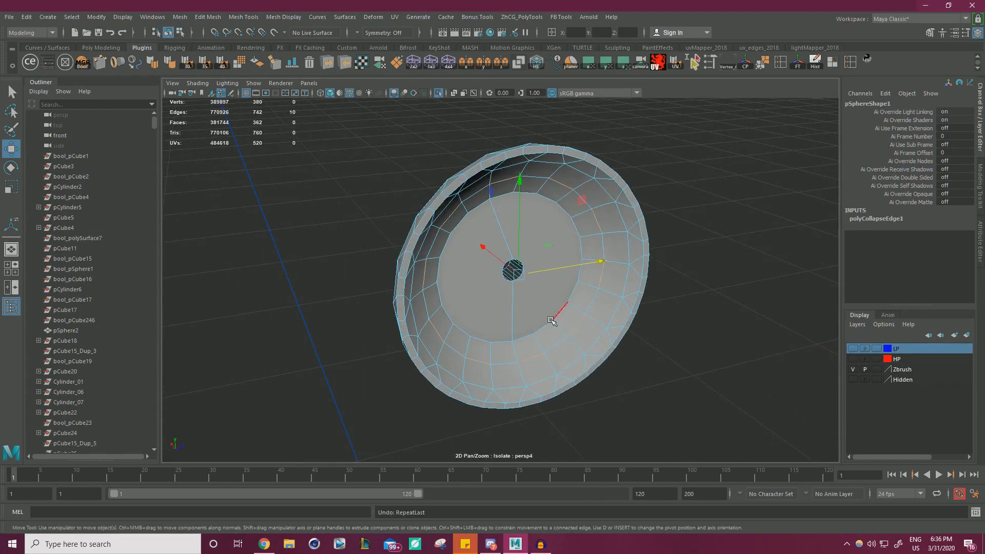
alt+drag(514, 356, 487, 318)
key(g)
Select every other edge around the border of the disc's flat inner face and repeat the edge collapse
click(481, 348)
shift+click(451, 312)
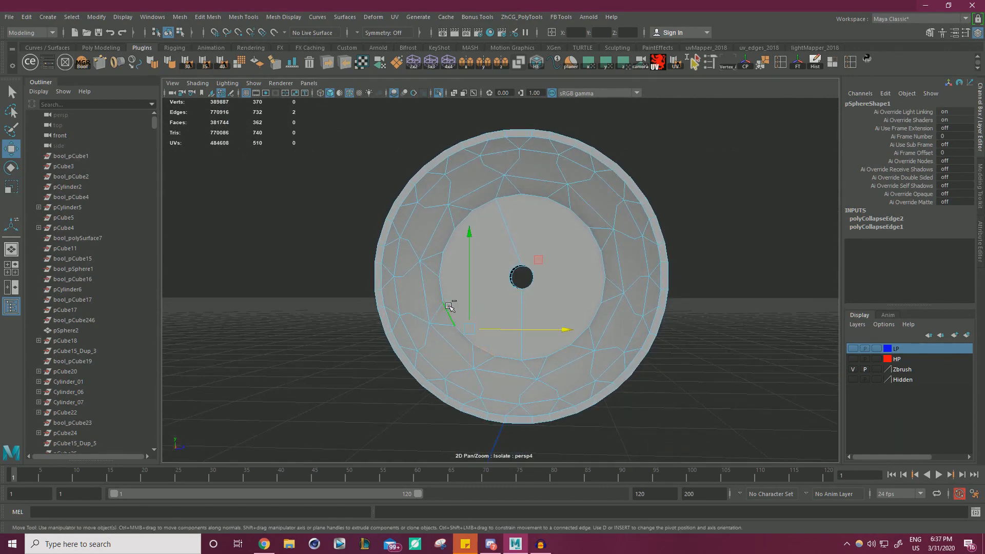
shift+click(445, 265)
shift+click(459, 229)
shift+click(511, 204)
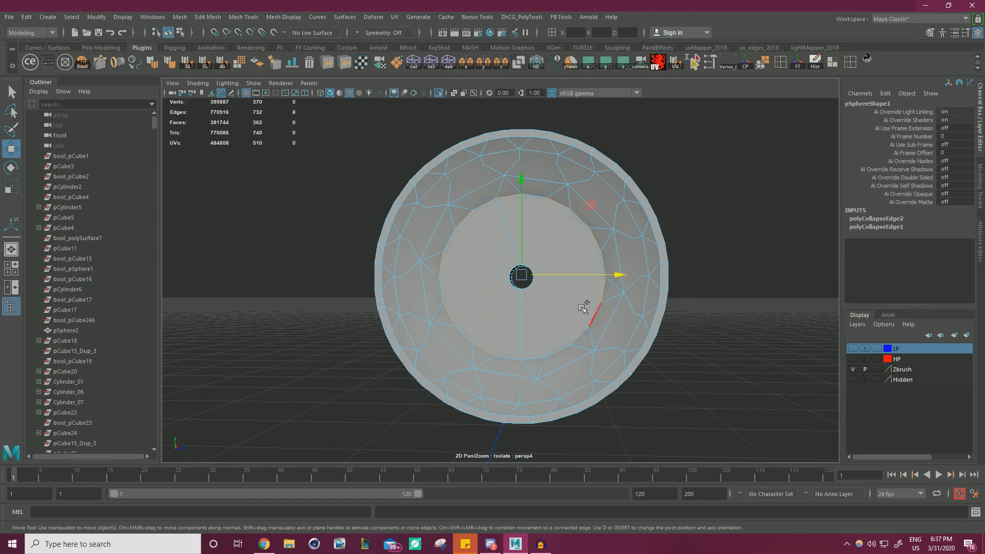
shift+click(569, 332)
shift+click(537, 348)
key(g)
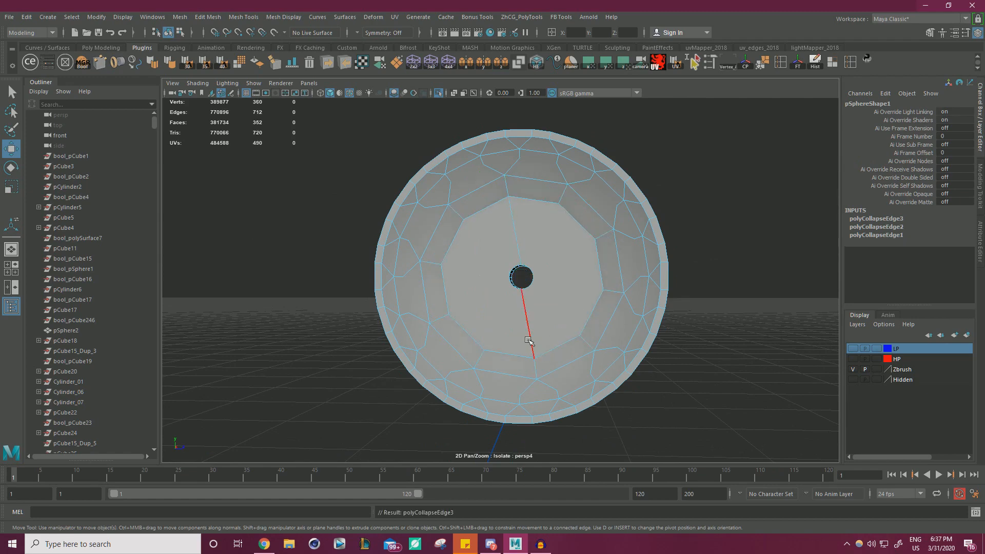
Examine the reduced edge rings on the disc's hollow side and the hole at its centre
click(529, 341)
alt+drag(529, 341, 477, 190)
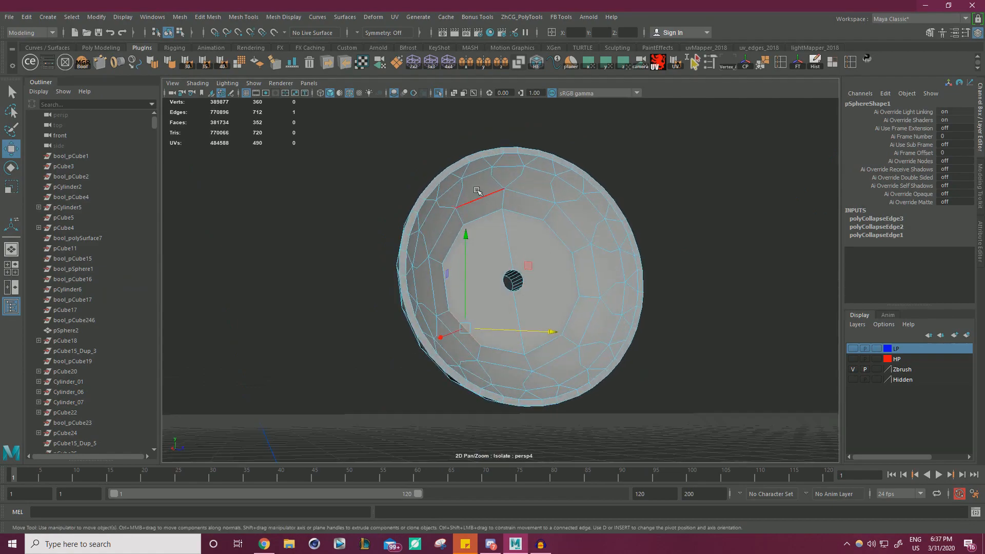
alt+right_drag(446, 255, 513, 256)
alt+drag(513, 256, 516, 291)
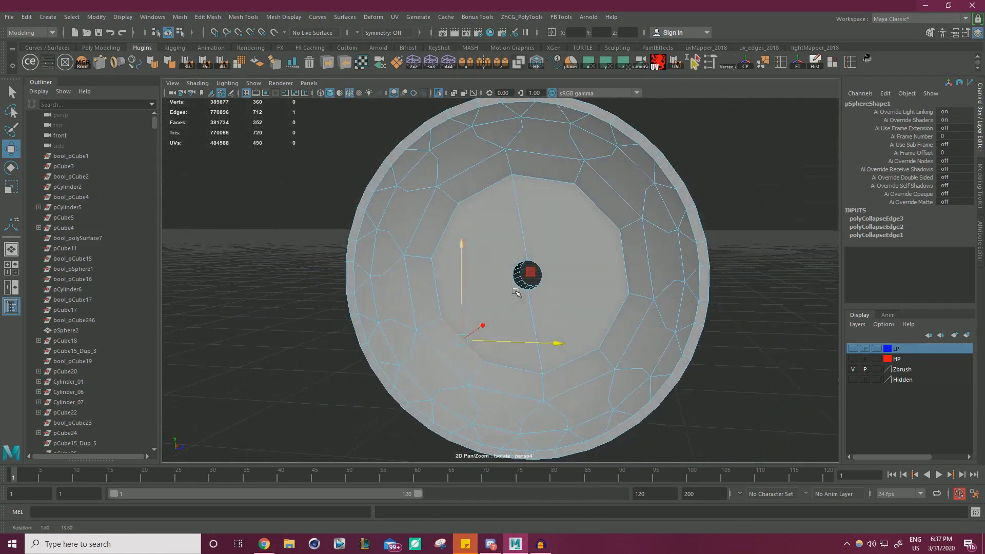
alt+right_drag(414, 241, 345, 247)
alt+drag(345, 247, 390, 256)
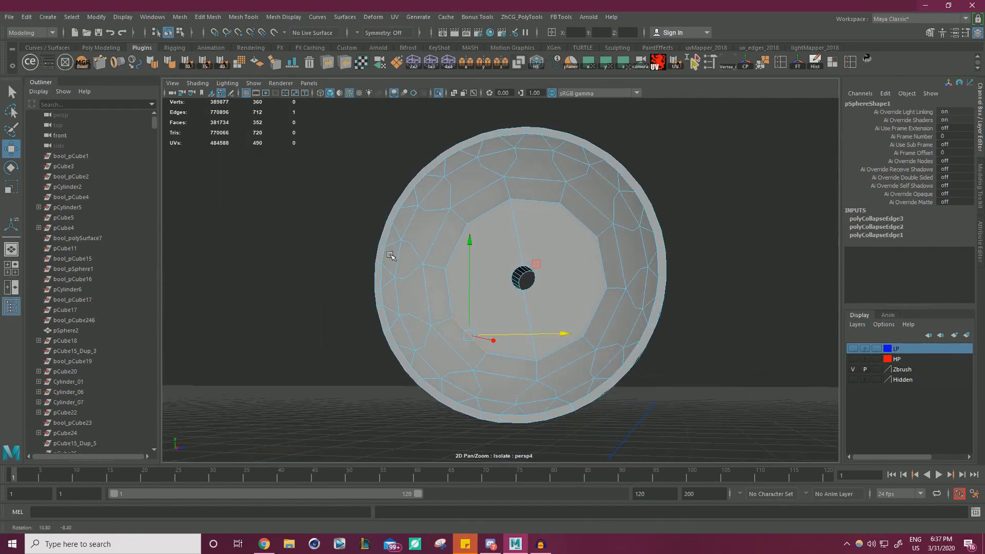
click(439, 189)
alt+drag(495, 153, 610, 272)
scroll(609, 272, up, 3)
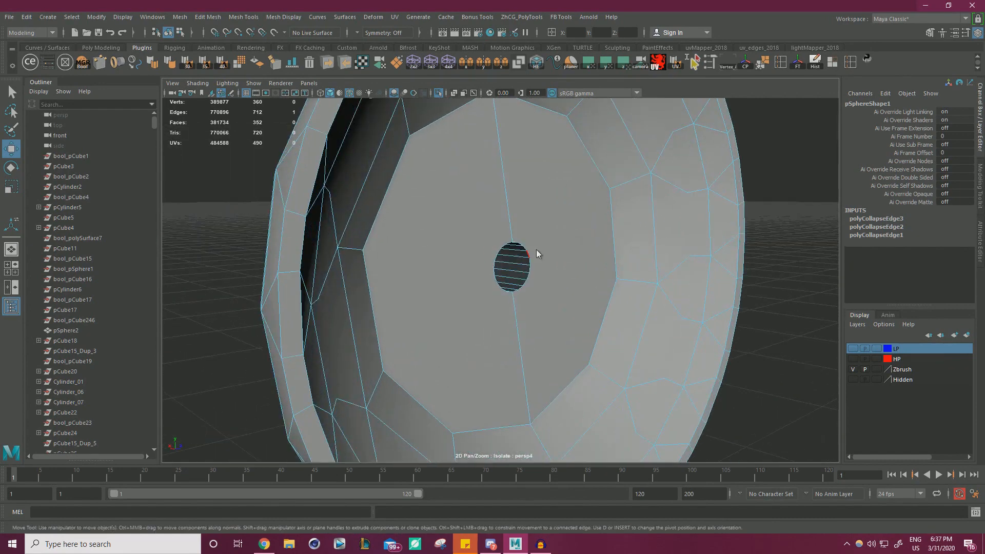
Select the ring of faces lining the centre hole on the disc's hollow side and delete them
right_drag(536, 250, 537, 278)
click(520, 261)
shift+click(519, 268)
shift+click(518, 272)
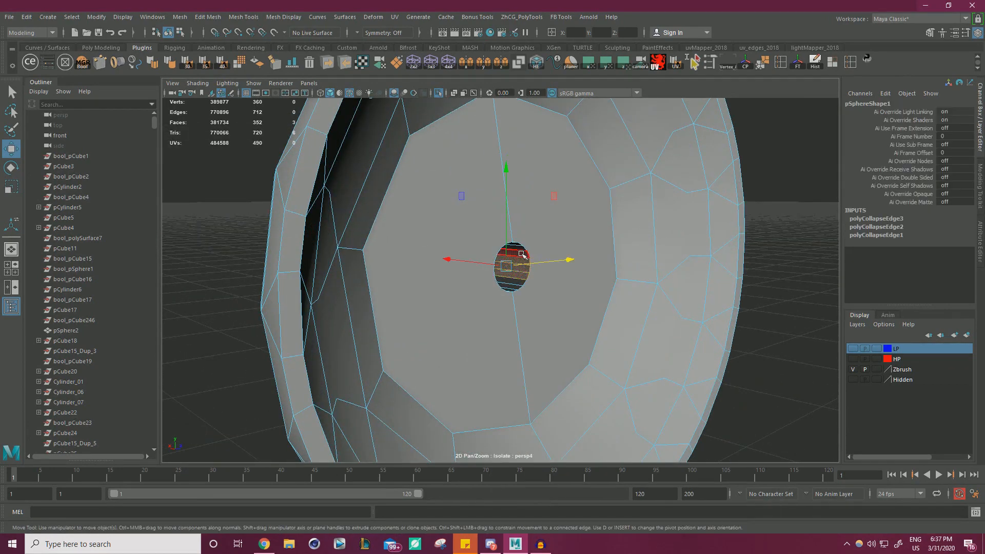
click(522, 254)
shift+double_click(521, 262)
key(Delete)
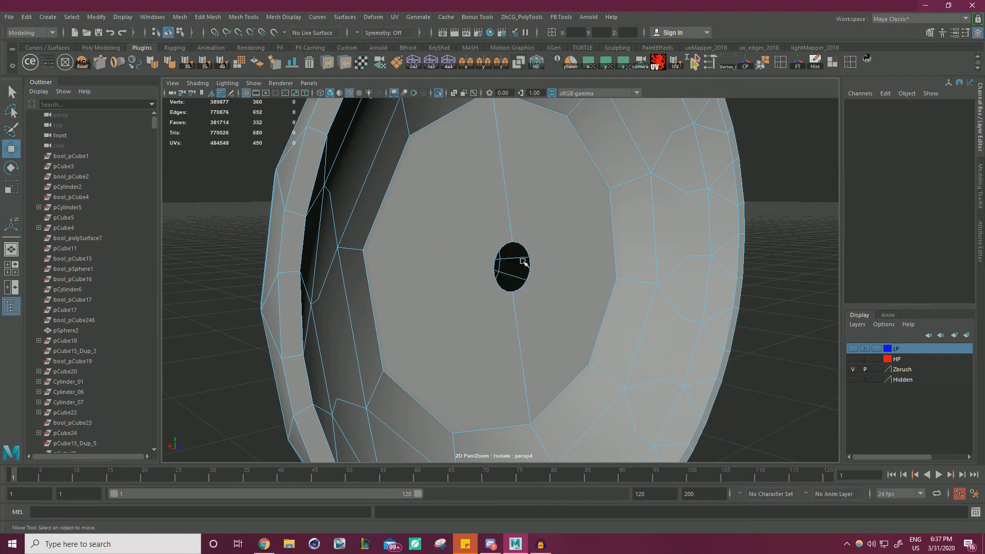
Merge the hole's border on the flat inner face to its centre and delete the resulting vertex
scroll(565, 288, up, 3)
double_click(577, 248)
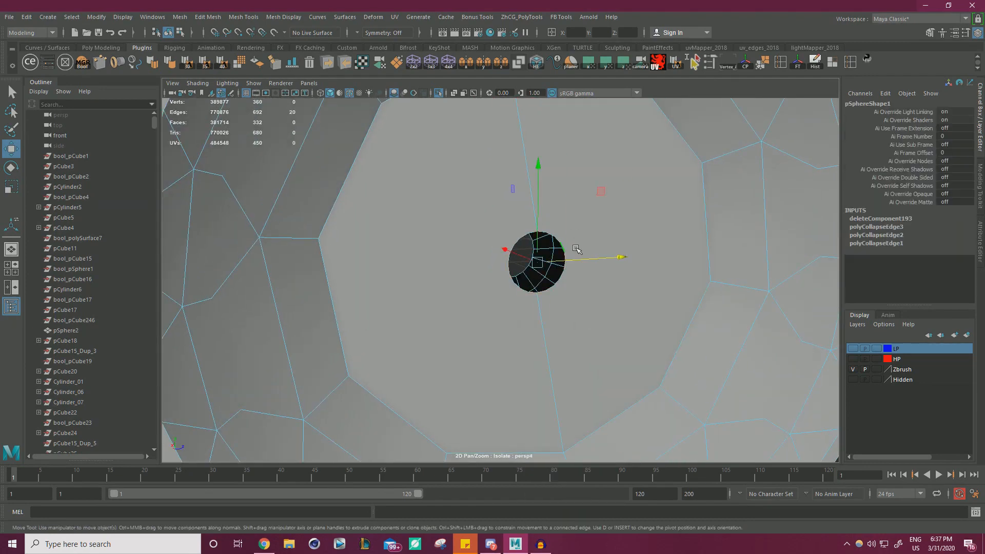
shift+right_drag(608, 214, 601, 147)
scroll(548, 285, down, 3)
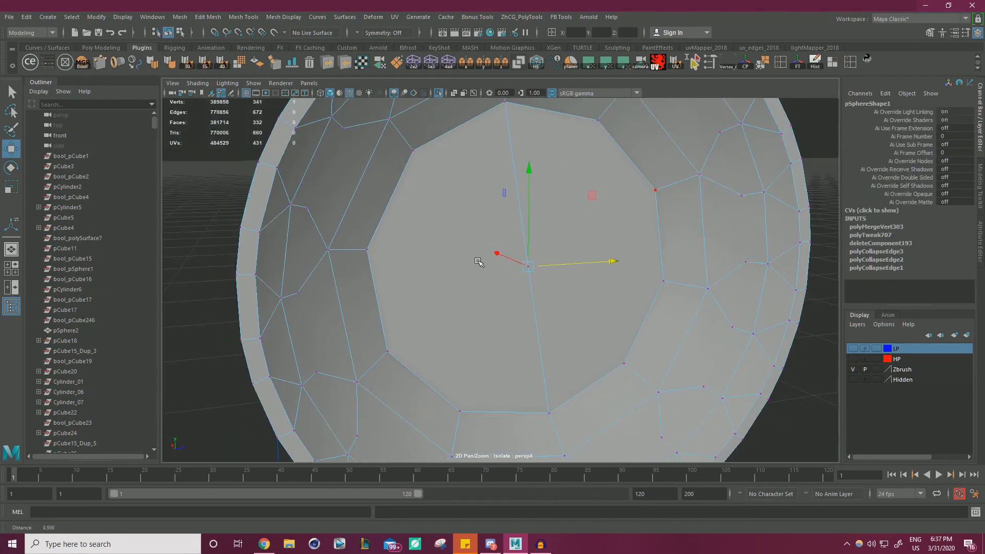
key(Delete)
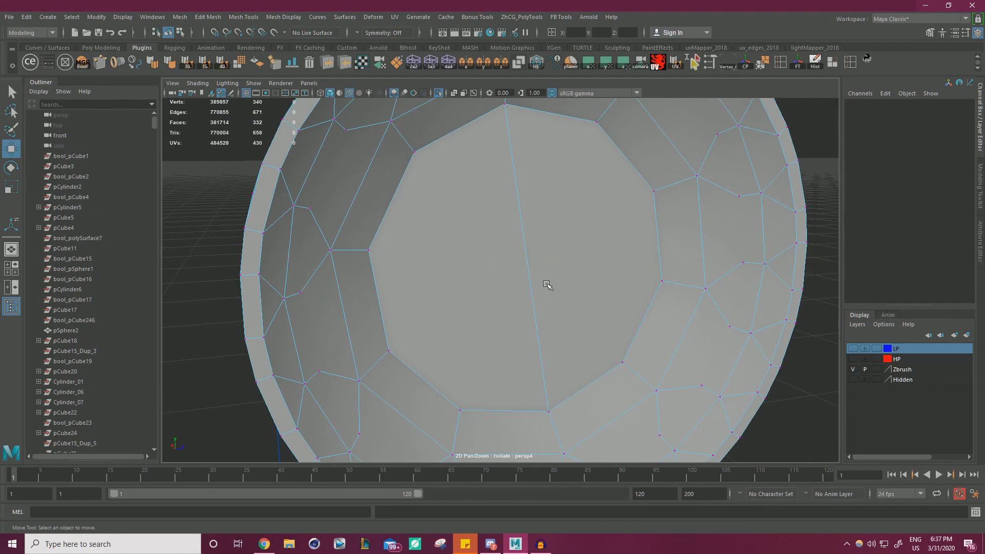
Cut two edges across the flat inner face, one on each side of the middle edge, joining opposite border vertices
click(432, 194)
shift+click(455, 368)
shift+right_drag(543, 396, 557, 404)
key(w)
click(588, 145)
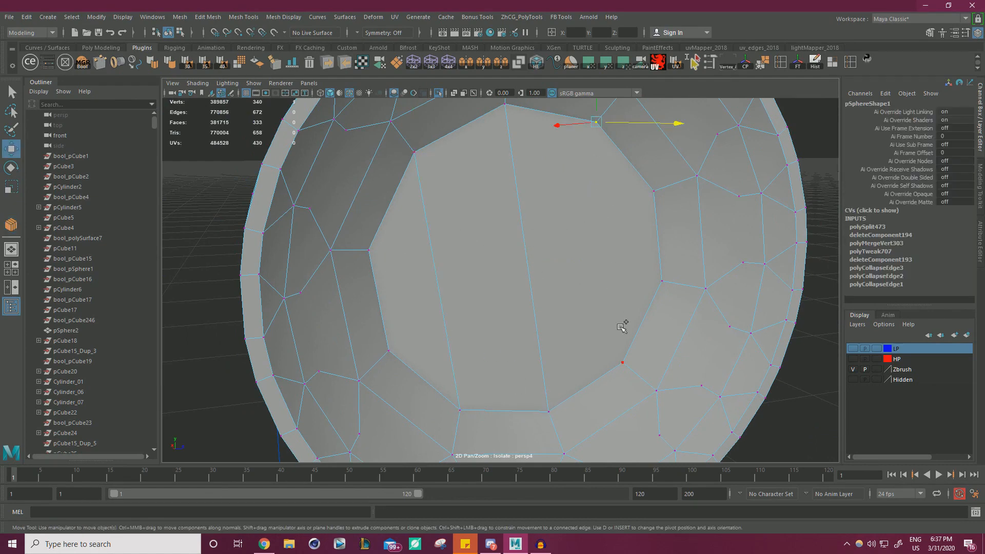
shift+right_drag(622, 327, 652, 337)
key(w)
Select the border of the centre hole on the domed side and merge it to its centre to close the hole
alt+right_drag(707, 233, 446, 250)
alt+drag(446, 250, 385, 239)
alt+right_drag(385, 240, 488, 264)
alt+drag(488, 264, 671, 271)
alt+right_drag(671, 271, 687, 272)
alt+drag(688, 272, 677, 264)
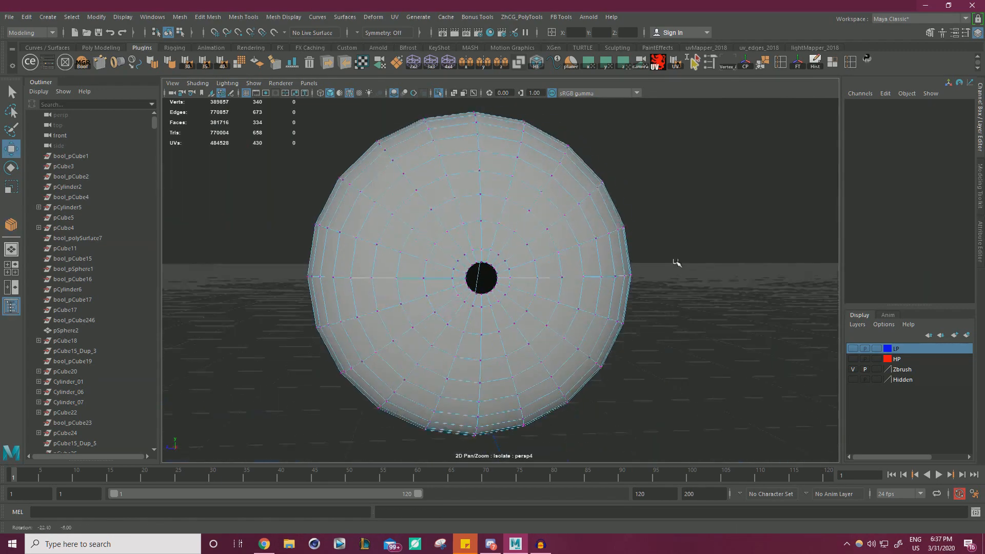
alt+right_drag(539, 273, 654, 293)
alt+drag(654, 294, 659, 316)
right_drag(623, 245, 318, 249)
double_click(583, 282)
Select every other edge of the second ring around the dome's centre and collapse the selected edges
alt+drag(318, 250, 409, 273)
alt+right_drag(409, 272, 436, 205)
alt+drag(436, 205, 416, 231)
alt+right_drag(416, 231, 403, 192)
alt+middle_drag(403, 192, 418, 216)
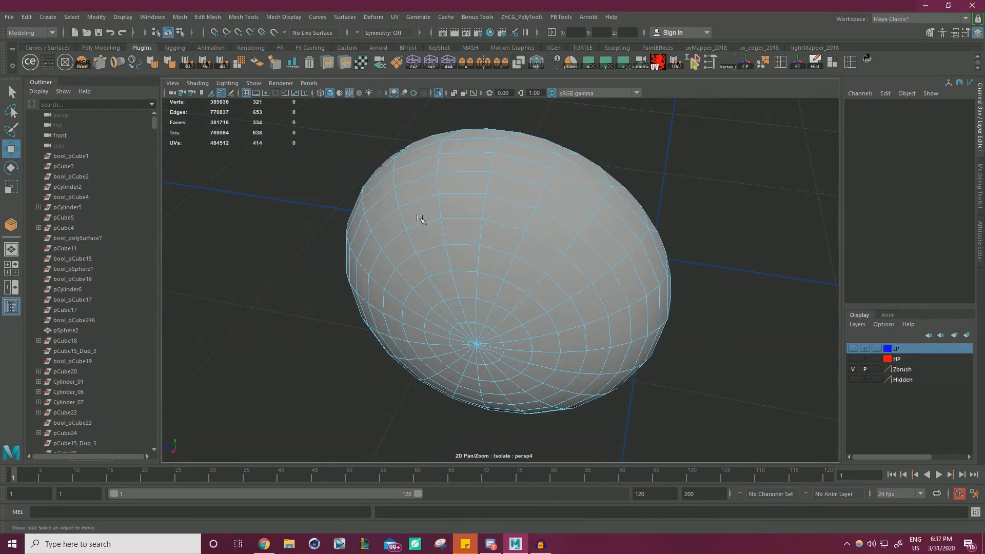
alt+drag(419, 216, 453, 222)
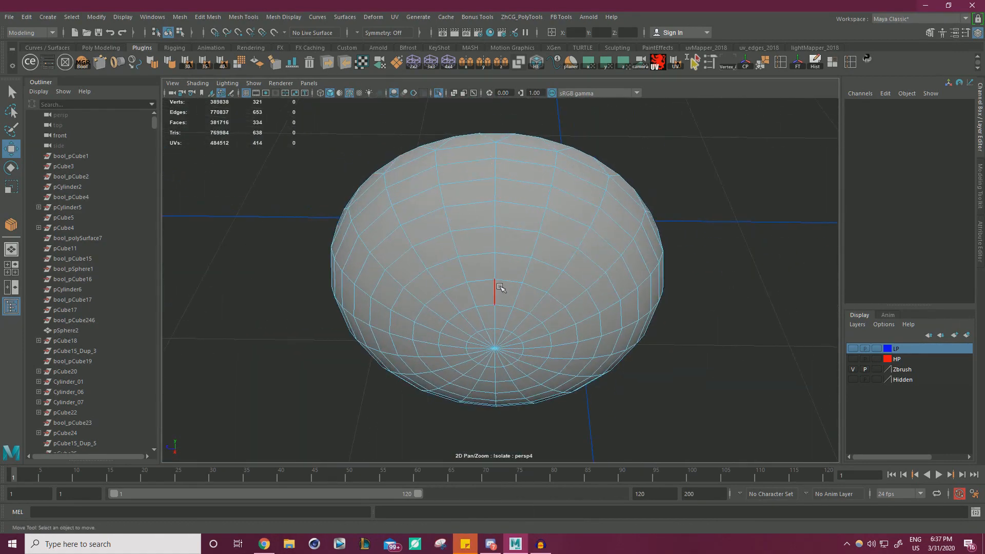
alt+drag(500, 287, 532, 286)
click(512, 265)
shift+click(542, 283)
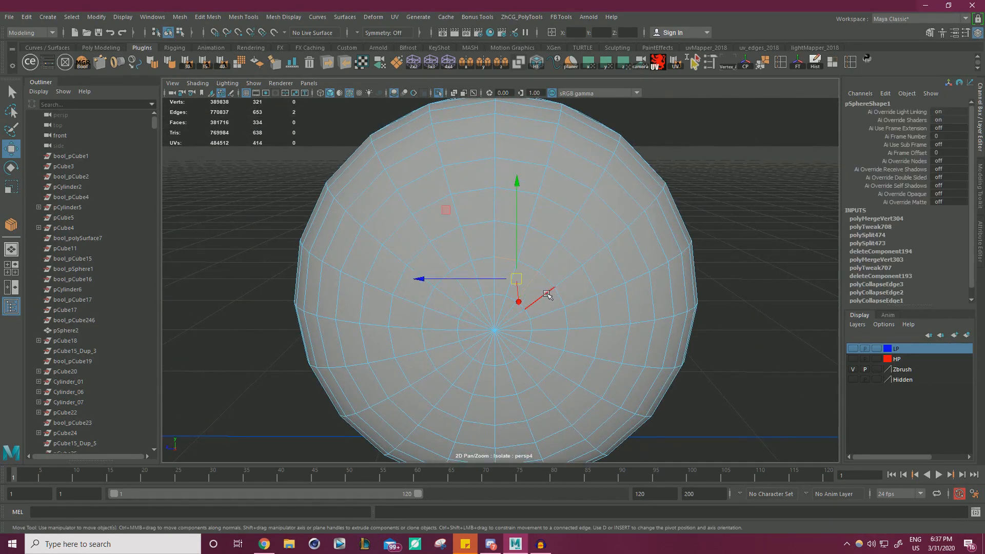
shift+click(561, 302)
shift+click(563, 329)
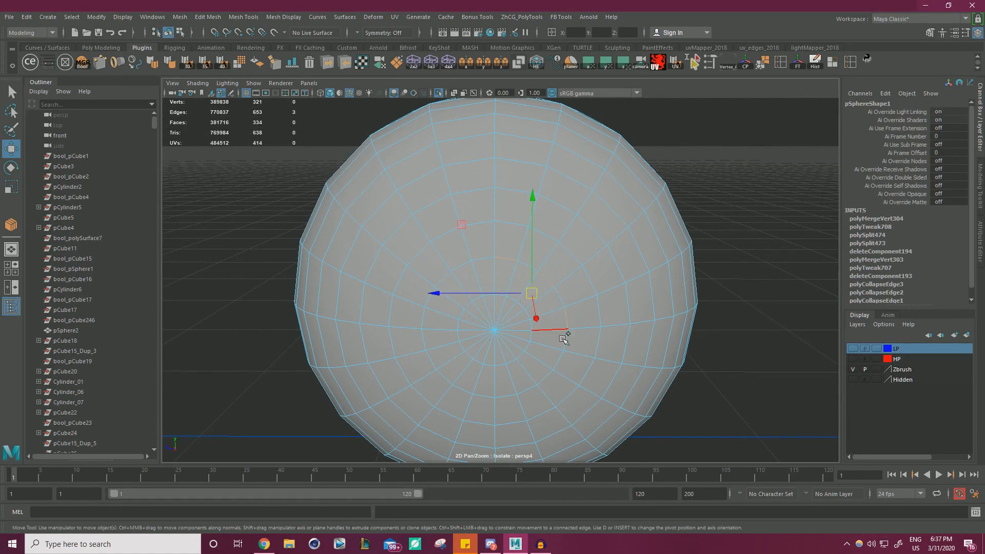
shift+click(531, 392)
shift+click(483, 393)
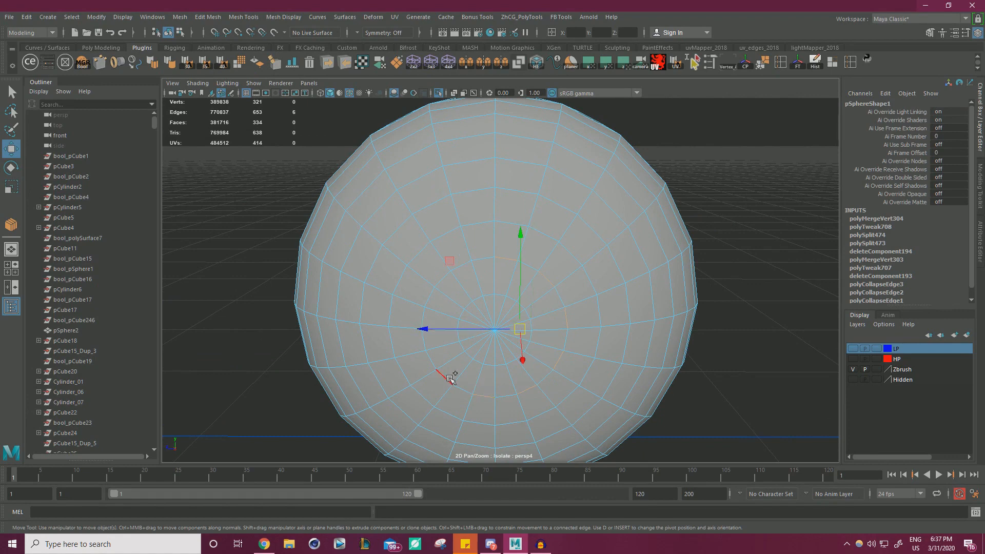
shift+click(445, 375)
shift+click(426, 342)
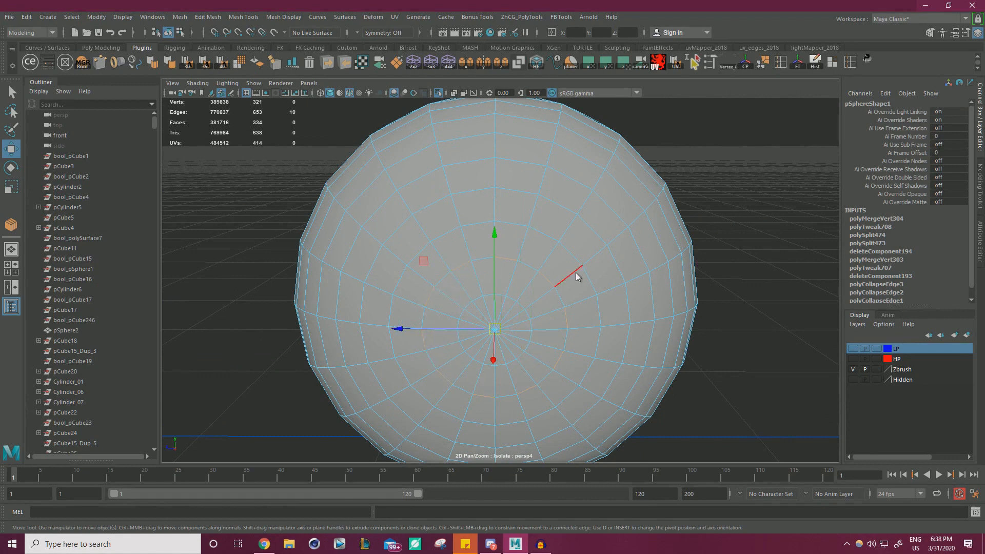
shift+right_drag(579, 263, 558, 271)
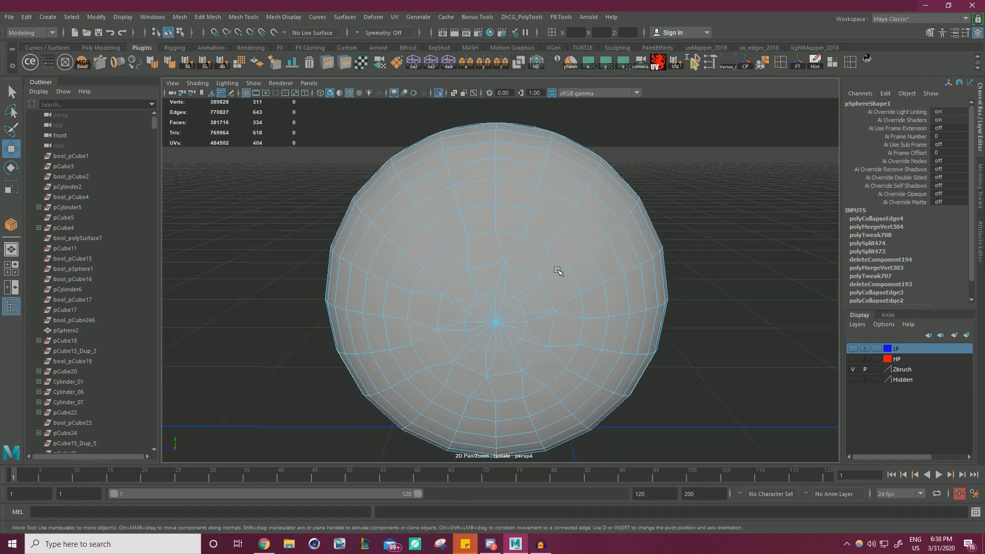
Select every other edge of the innermost ring around the dome's centre and repeat the edge collapse
scroll(514, 271, up, 5)
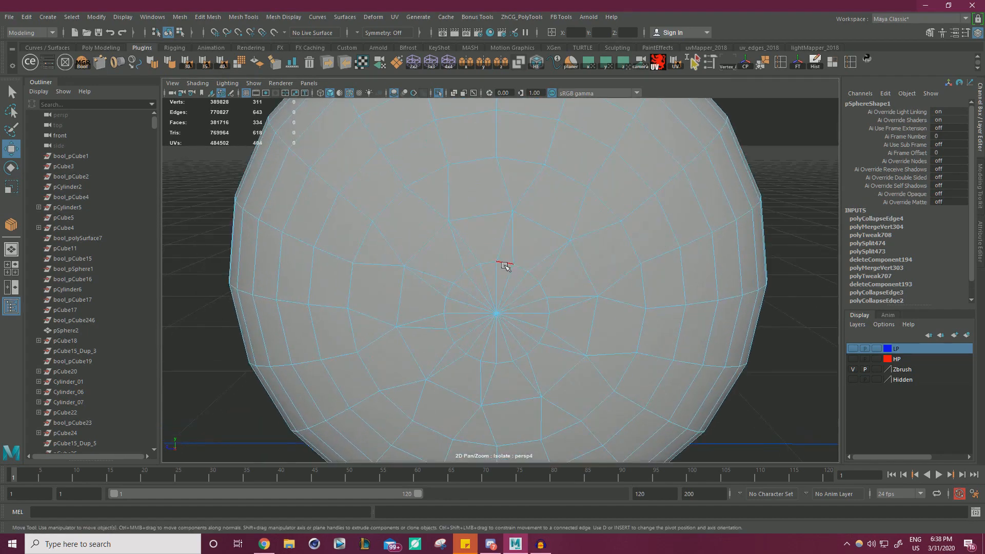
click(534, 295)
shift+click(544, 307)
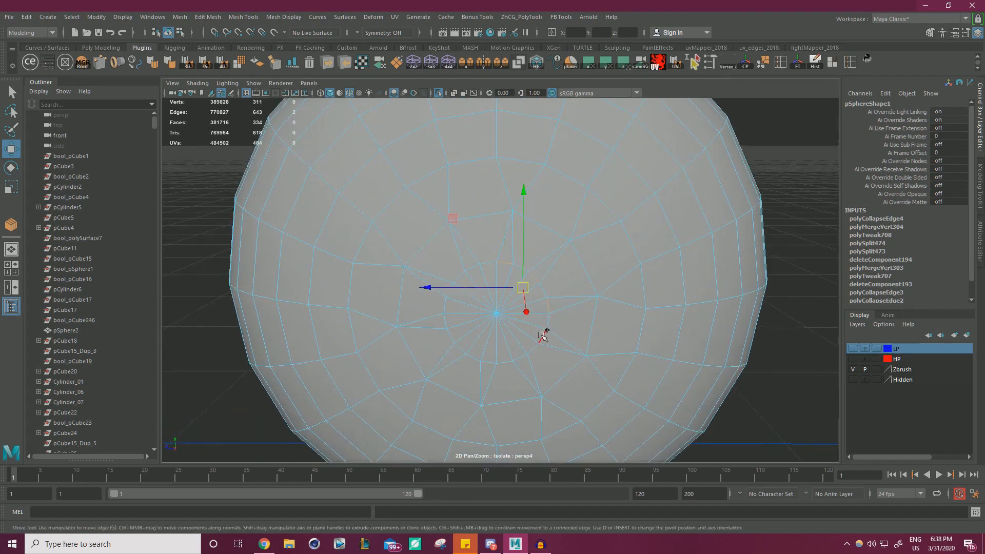
shift+click(542, 335)
shift+click(521, 356)
shift+click(486, 364)
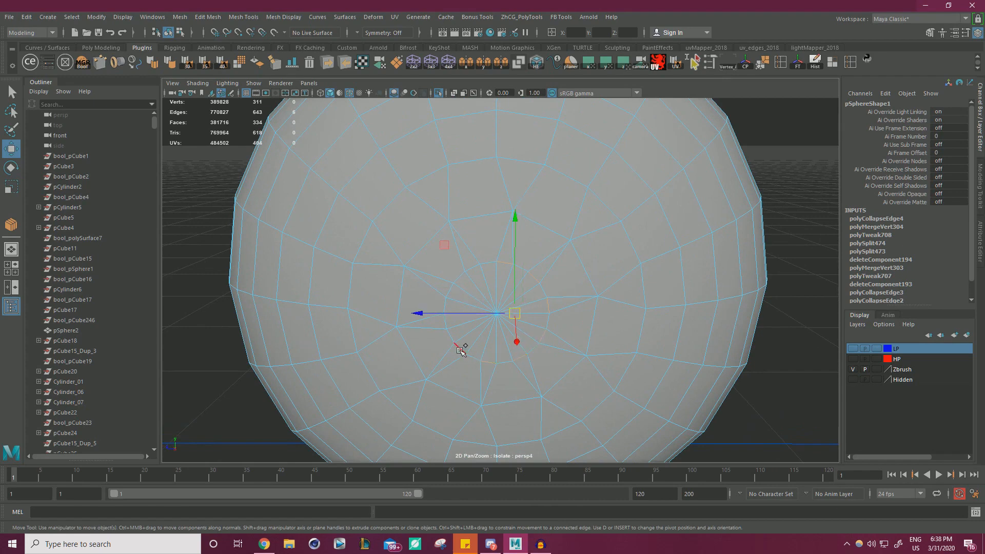
shift+click(442, 322)
shift+click(452, 291)
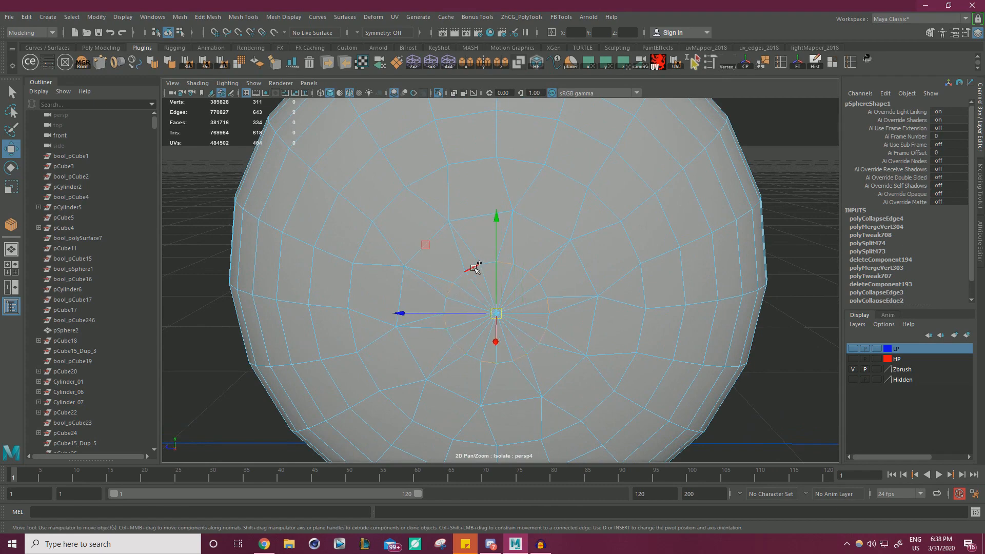
shift+click(552, 281)
key(g)
scroll(562, 241, down, 1)
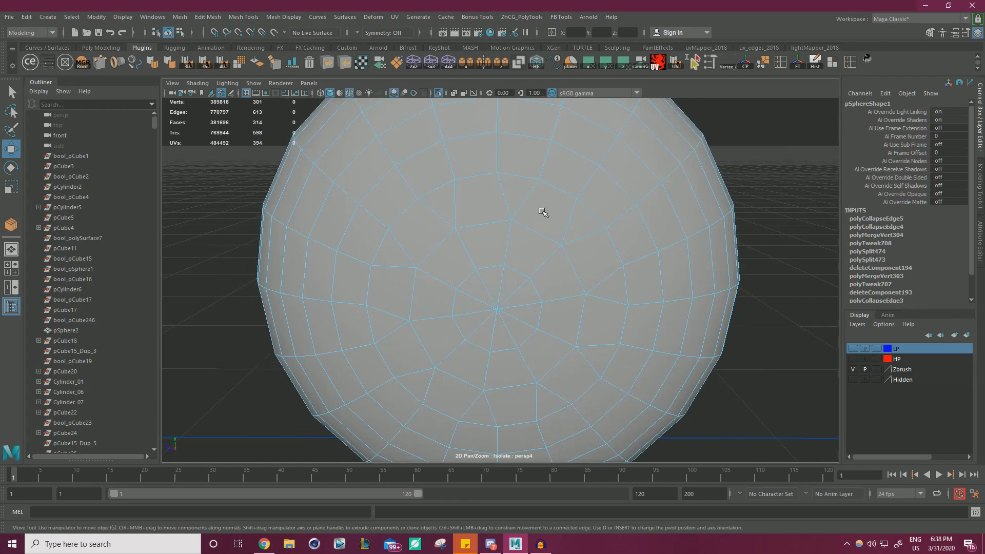
Select every other edge of the third ring from the dome's centre and repeat the edge collapse
click(529, 185)
shift+click(626, 285)
shift+click(611, 357)
shift+click(545, 420)
shift+click(476, 424)
shift+click(408, 392)
shift+click(370, 319)
shift+click(364, 259)
shift+click(368, 259)
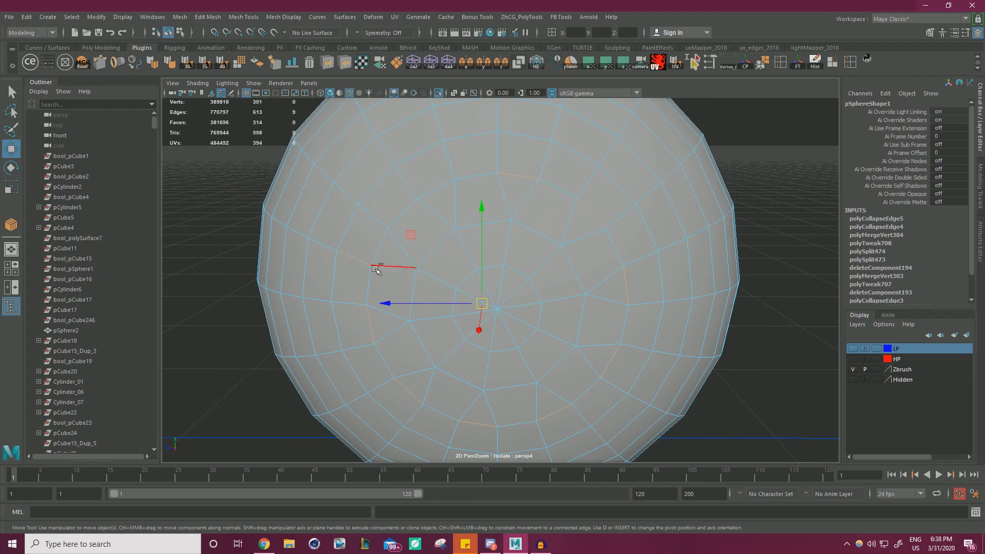
key(ctrl+z)
shift+click(376, 250)
key(g)
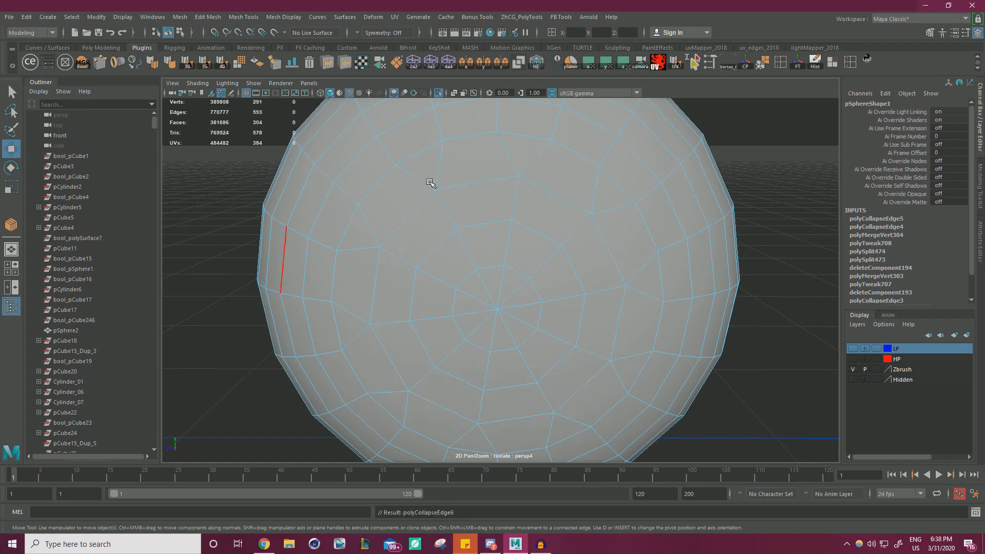
Select every other edge of the fourth ring from the dome's centre and collapse the selected edges
scroll(475, 246, down, 3)
alt+drag(475, 246, 481, 225)
click(493, 246)
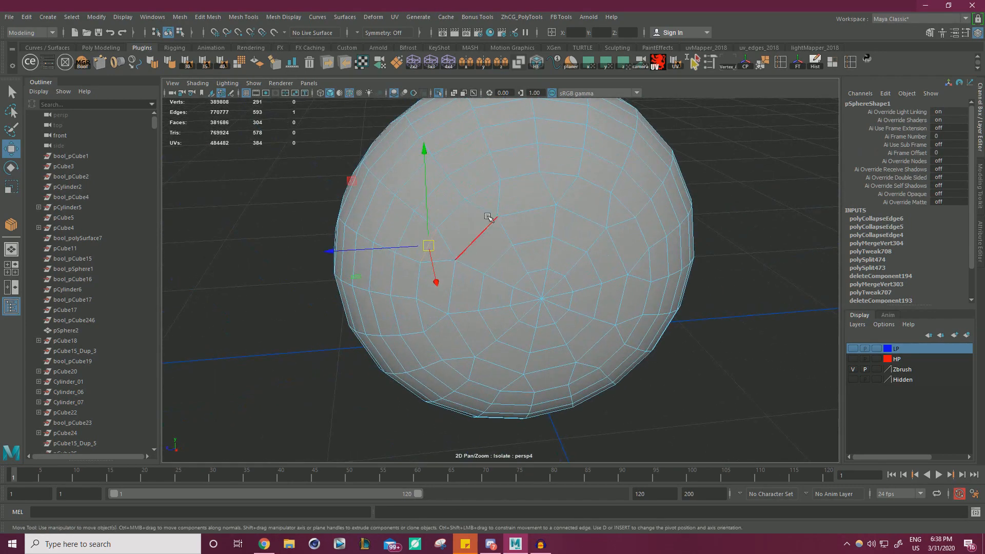
shift+click(483, 191)
shift+click(560, 176)
shift+click(599, 210)
alt+drag(642, 231, 657, 262)
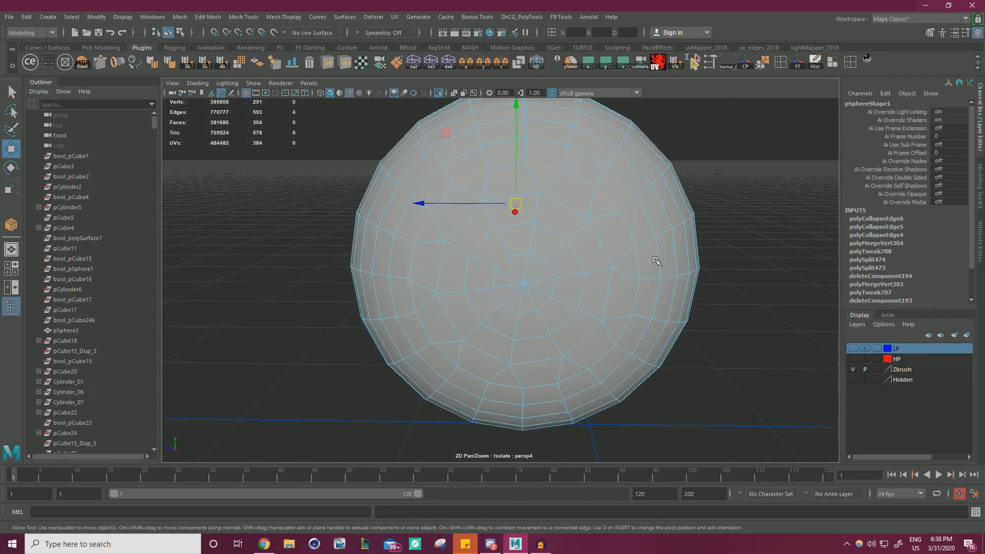
shift+click(639, 263)
shift+click(626, 330)
shift+click(574, 378)
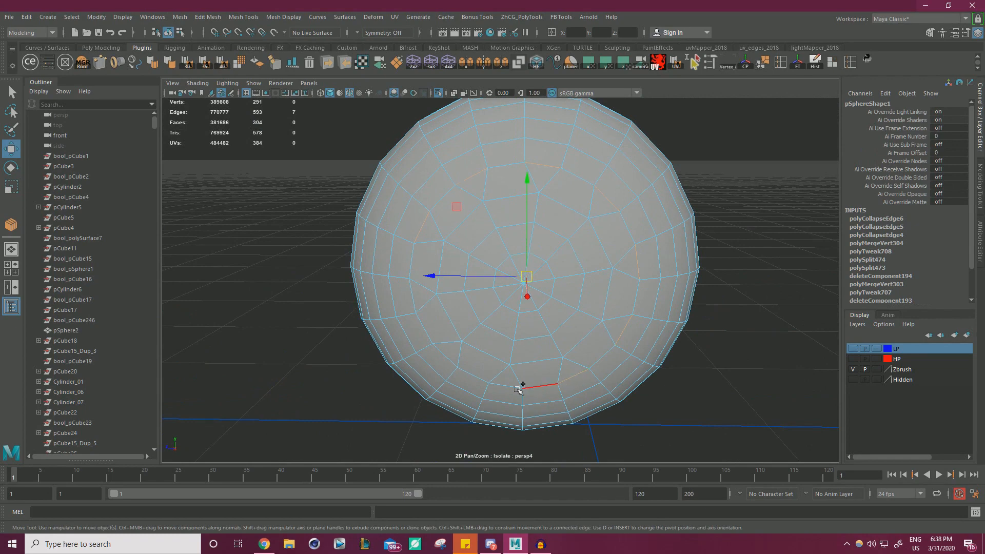
shift+click(505, 386)
shift+click(409, 296)
shift+right_drag(410, 295, 442, 272)
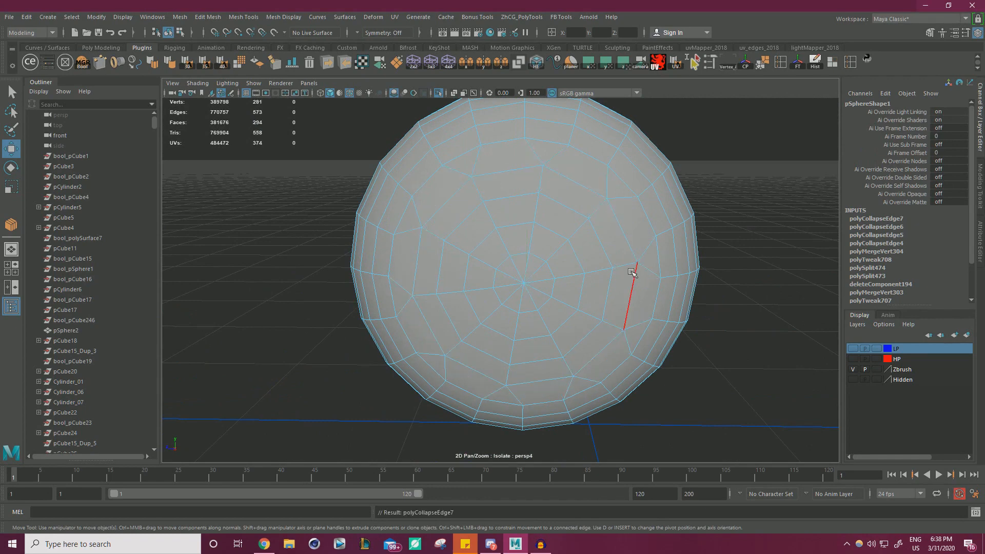
Select every other edge of the fifth ring from the dome's centre and repeat the edge collapse
mouse_move(614, 290)
alt+mouse_down()
mouse_move(607, 272)
mouse_move(629, 283)
alt+mouse_up()
click(414, 199)
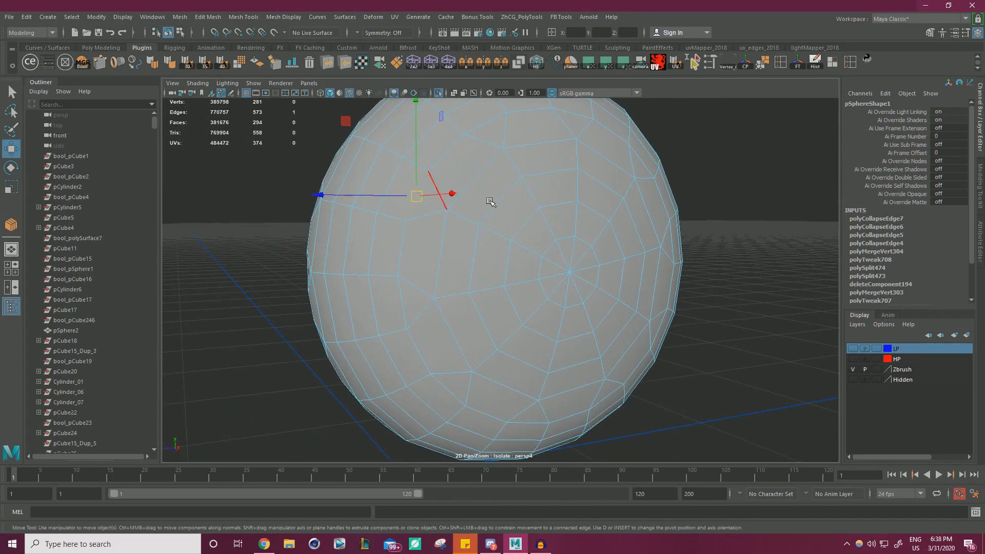
alt+drag(503, 220, 476, 216)
alt+drag(520, 158, 499, 220)
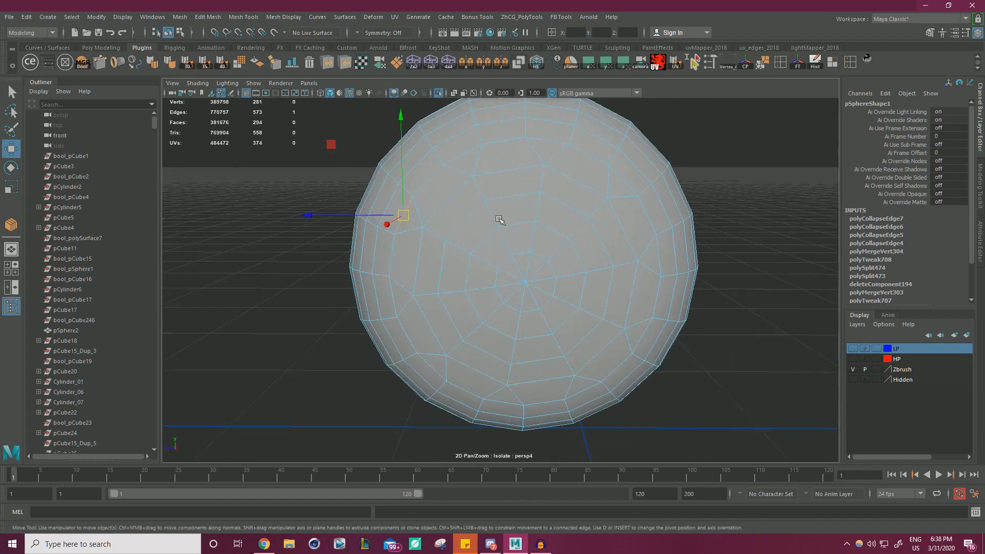
shift+click(455, 151)
shift+click(548, 142)
shift+click(624, 181)
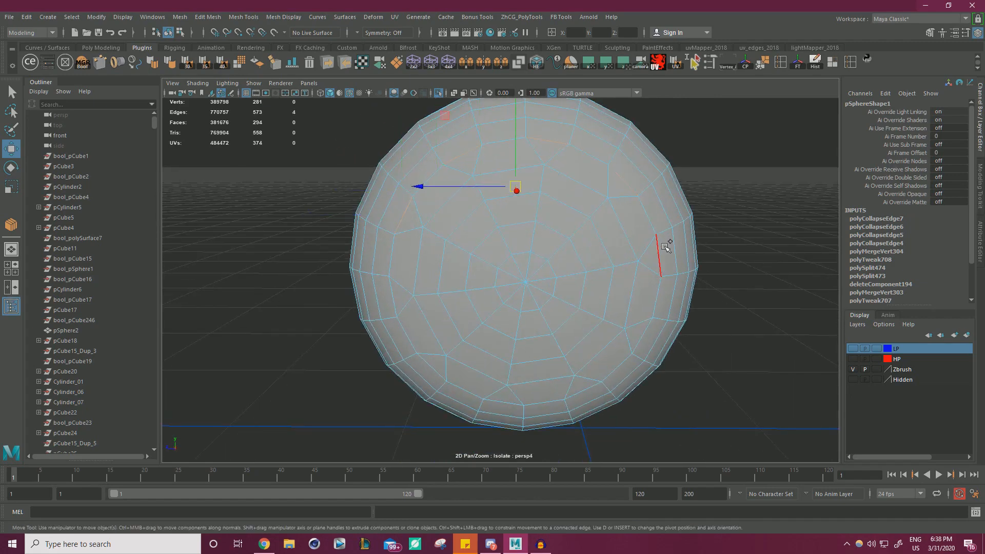
shift+click(659, 257)
shift+click(636, 352)
shift+click(579, 391)
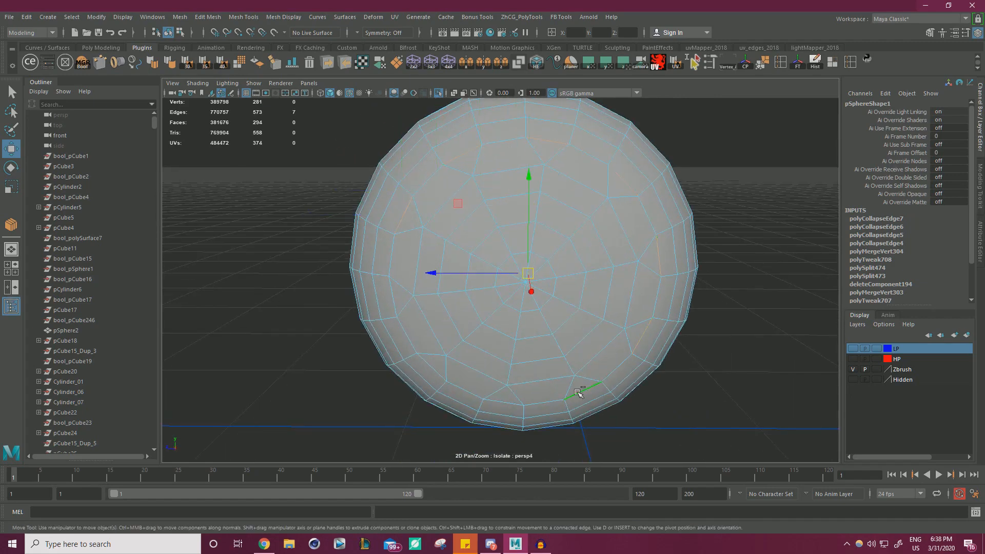
shift+click(505, 407)
shift+click(449, 392)
shift+click(389, 300)
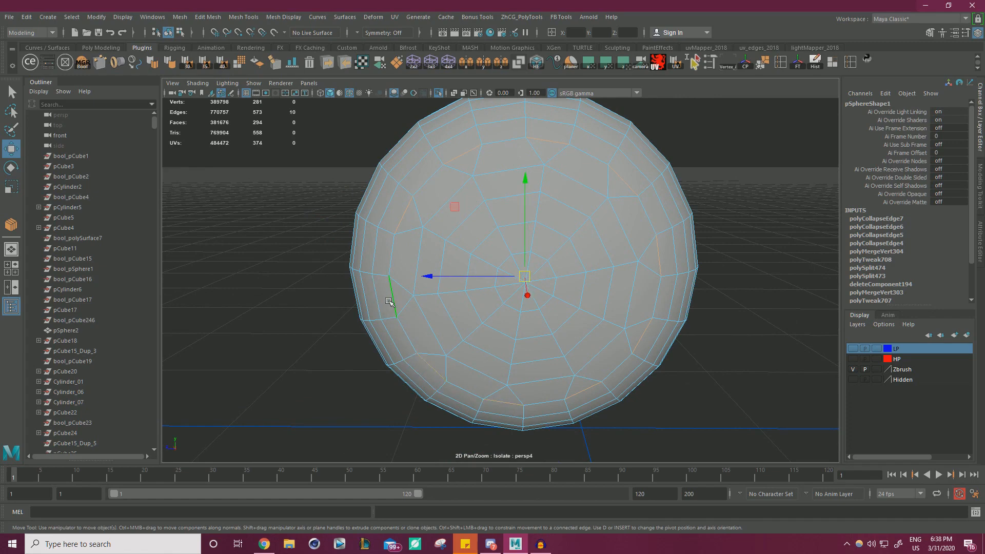
key(g)
Select every other edge of the next uncollapsed ring towards the dome's rim and repeat the edge collapse
alt+drag(587, 238, 631, 261)
click(483, 168)
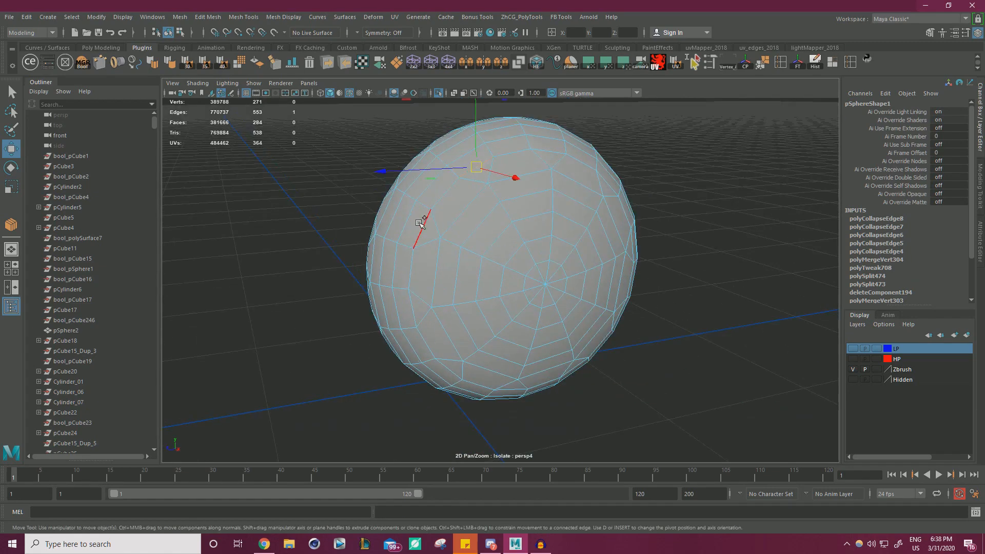
shift+click(421, 229)
shift+click(411, 316)
alt+drag(465, 373, 449, 337)
shift+click(445, 356)
shift+click(507, 386)
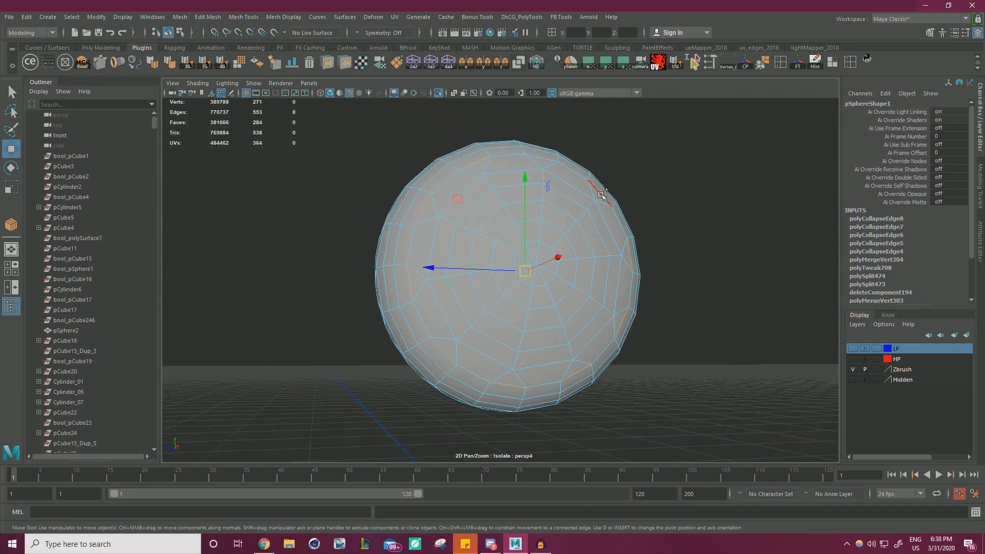
key(g)
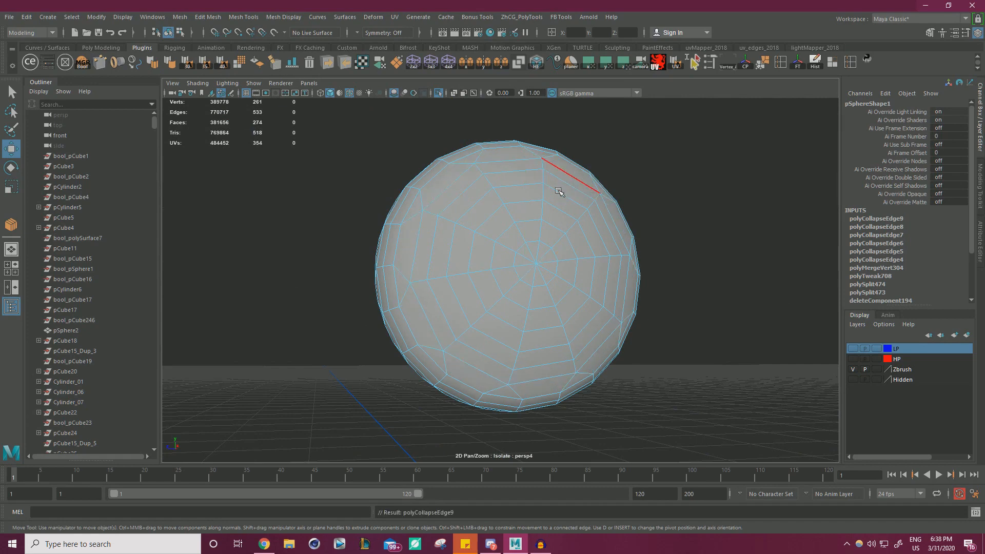
alt+drag(559, 191, 430, 222)
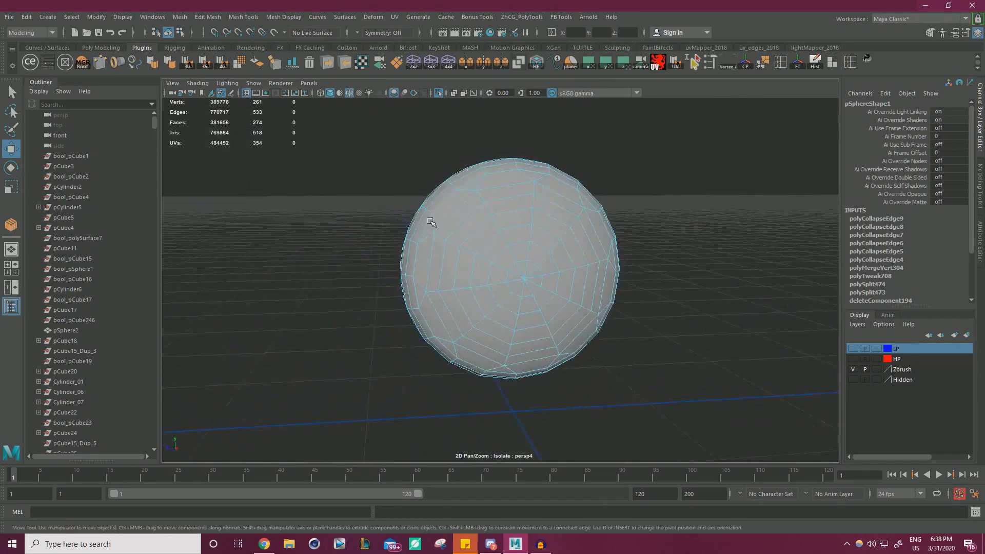
alt+right_drag(430, 222, 520, 241)
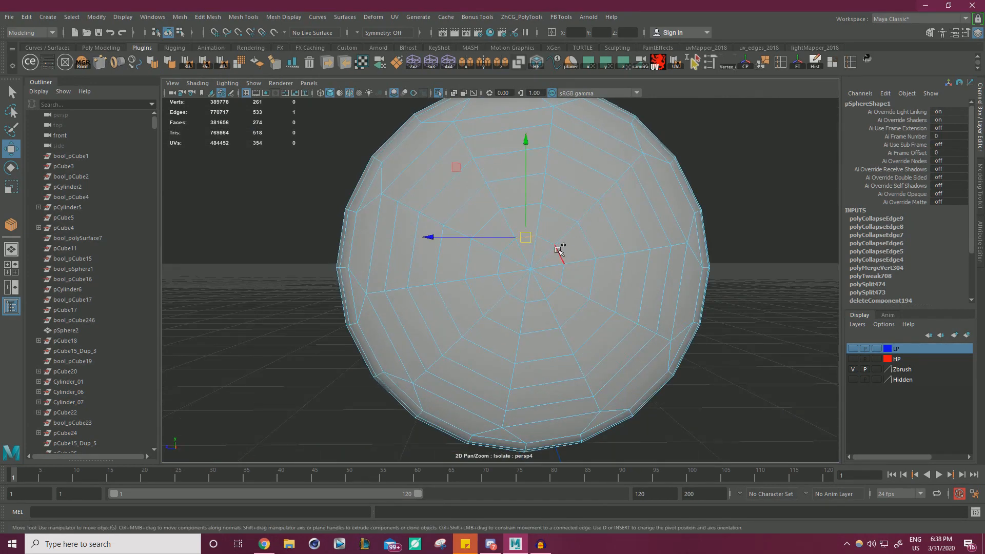
shift+click(560, 253)
shift+click(542, 303)
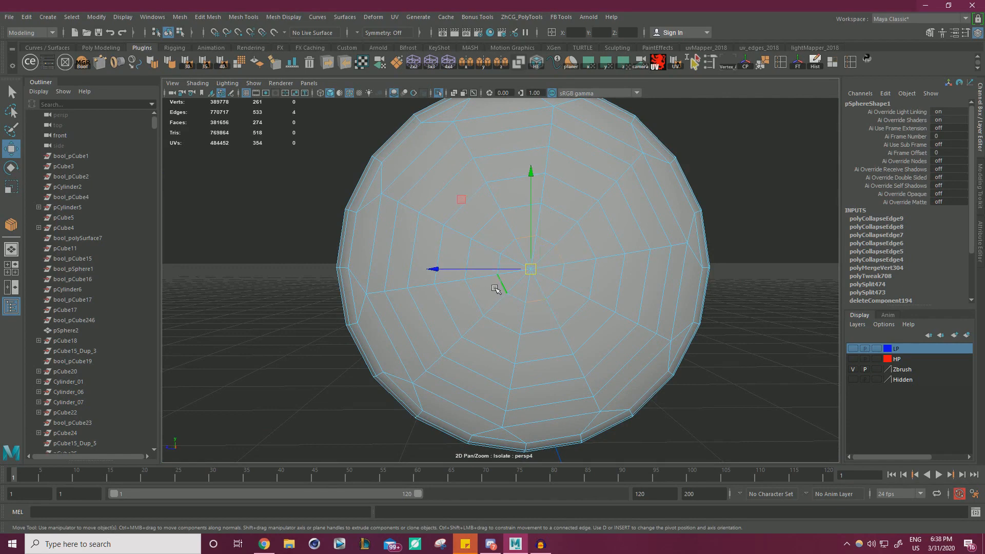
key(g)
alt+right_drag(590, 283, 541, 273)
alt+drag(541, 273, 573, 250)
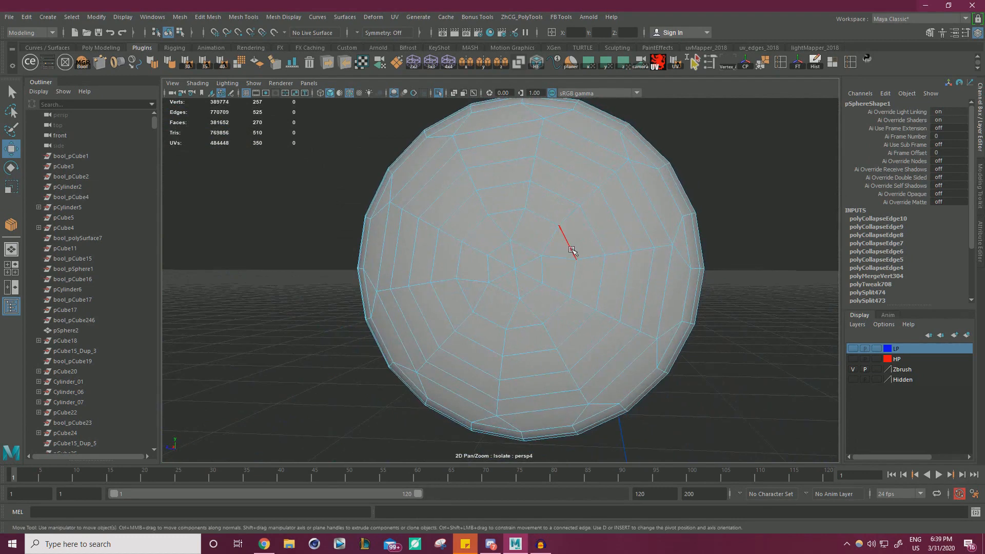
key(ctrl+z)
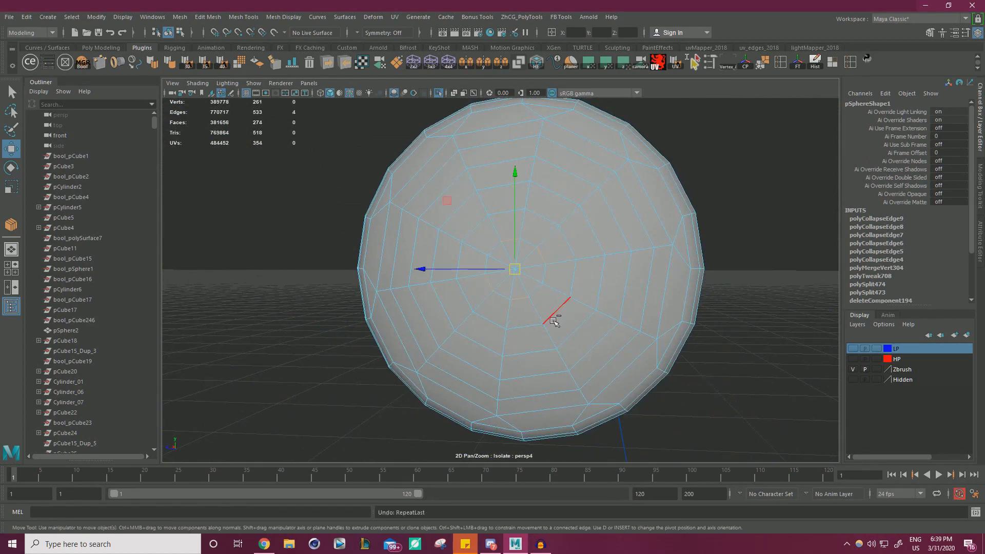
Select every other edge of the innermost ring around the dome's centre, five in all, and repeat the edge collapse
click(509, 237)
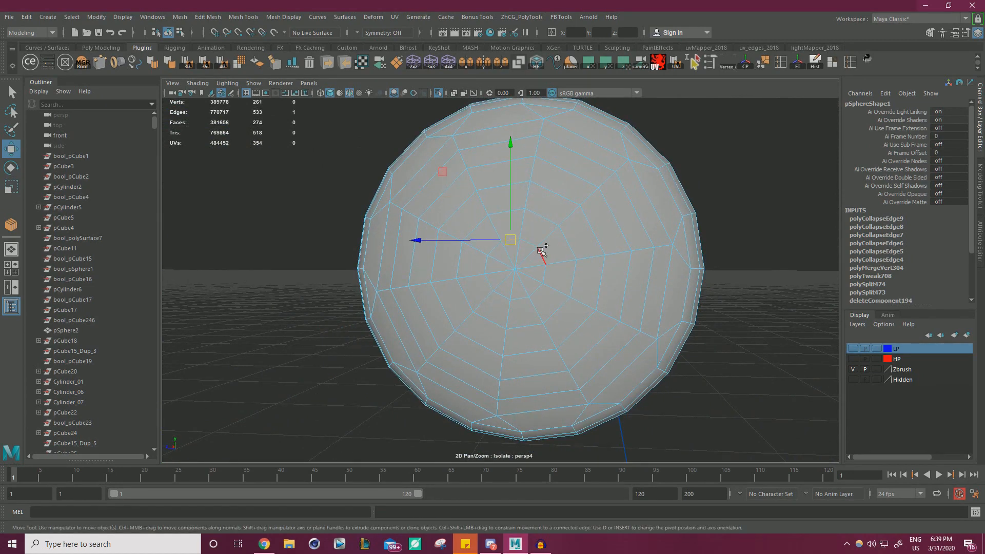
shift+click(542, 255)
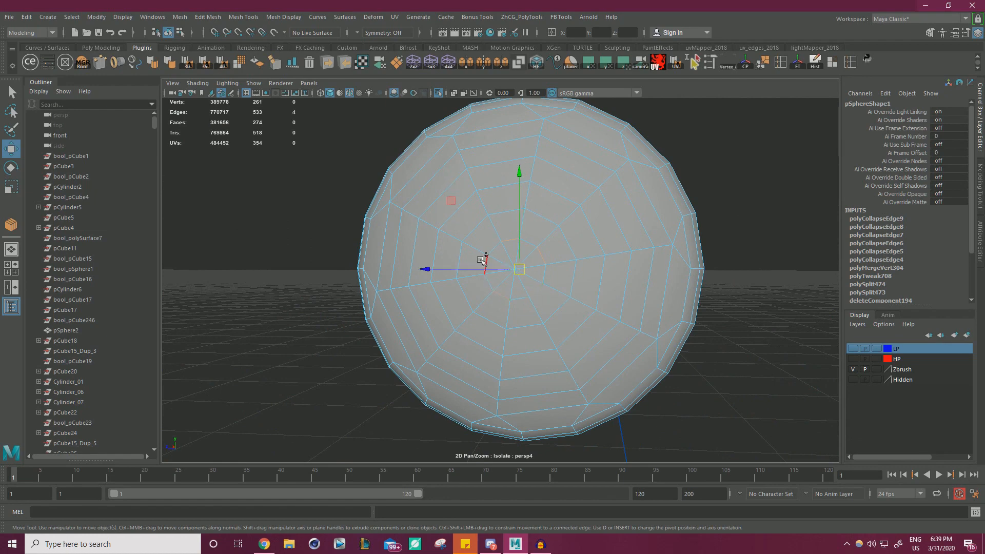
key(g)
Select every other edge of the second ring from the dome's reduced centre and repeat the edge collapse
scroll(585, 267, down, 2)
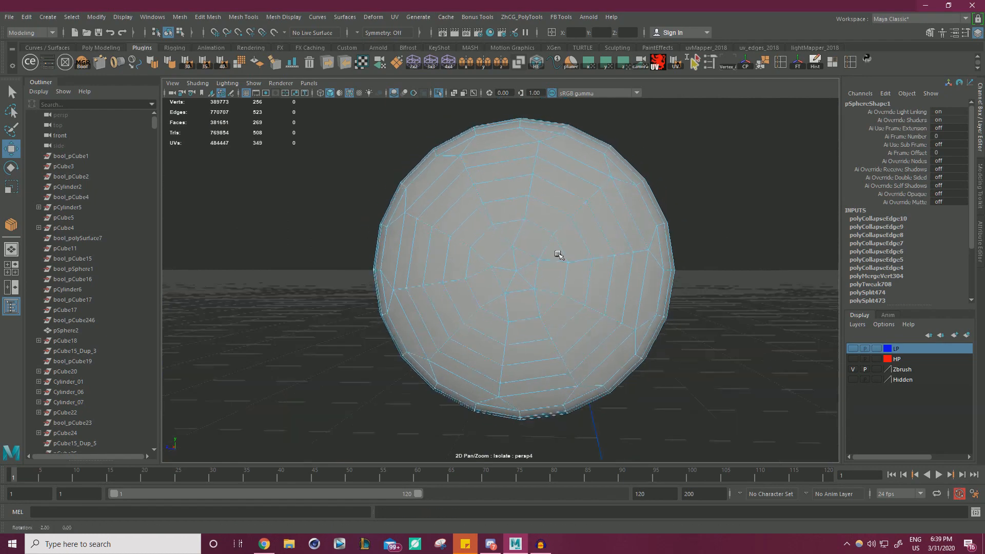
alt+drag(558, 257, 549, 246)
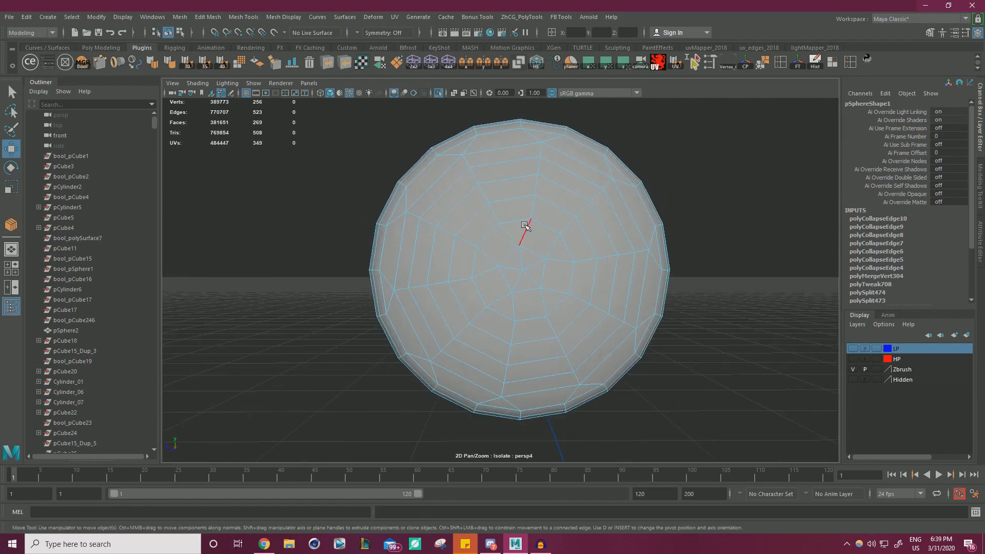
shift+click(566, 301)
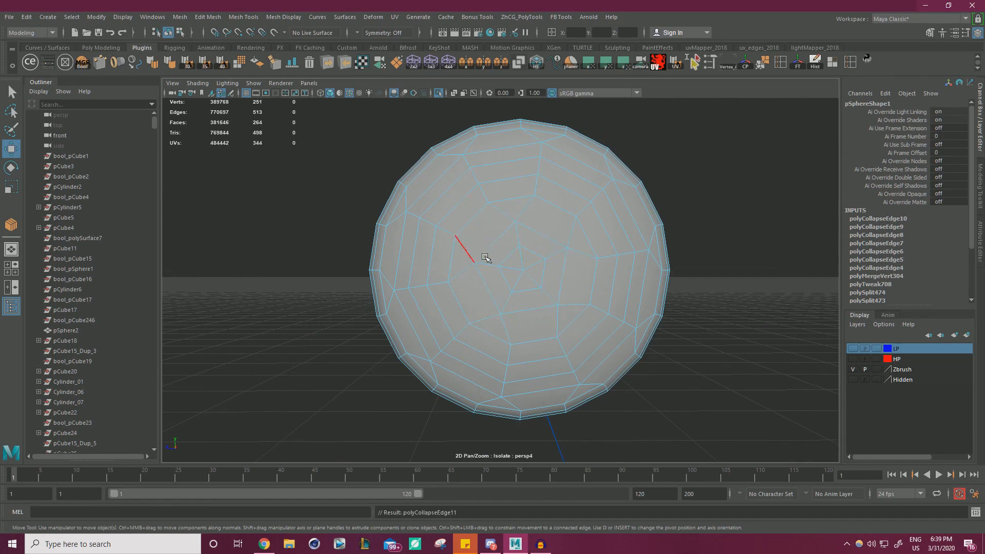
Select every other edge of the third ring from the dome's reduced centre and repeat the edge collapse
alt+drag(485, 258, 519, 239)
shift+click(568, 259)
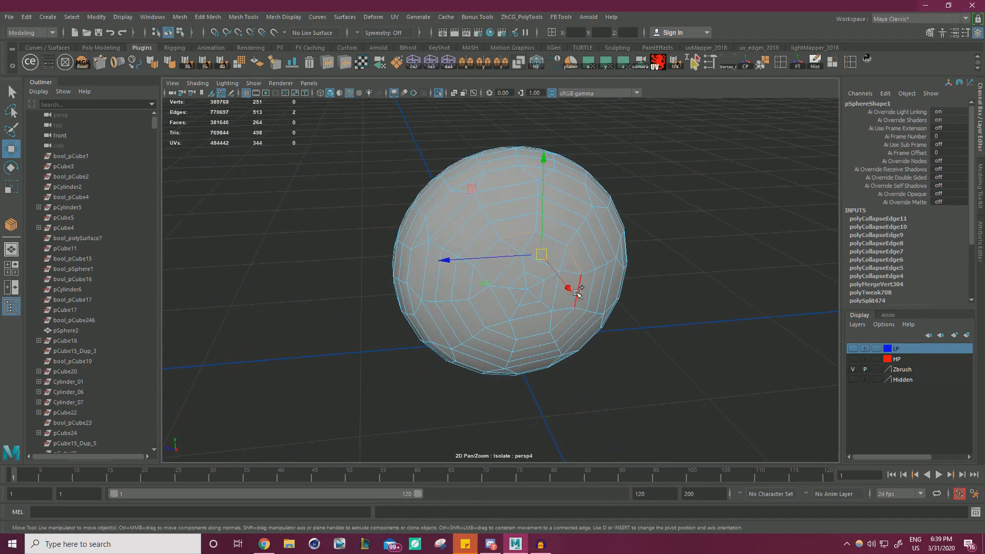
shift+click(569, 318)
shift+click(500, 336)
key(g)
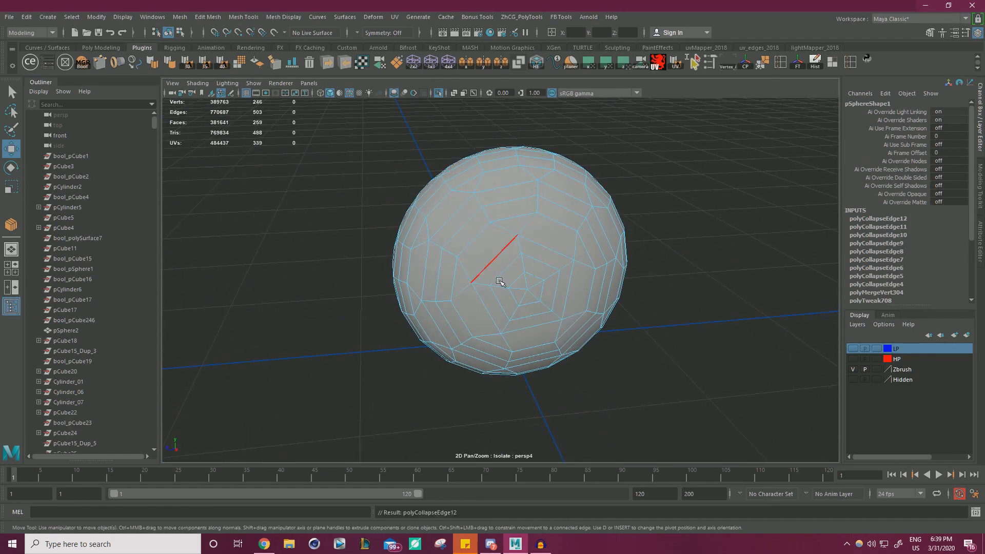
scroll(528, 264, down, 1)
alt+drag(528, 264, 606, 211)
key(Delete)
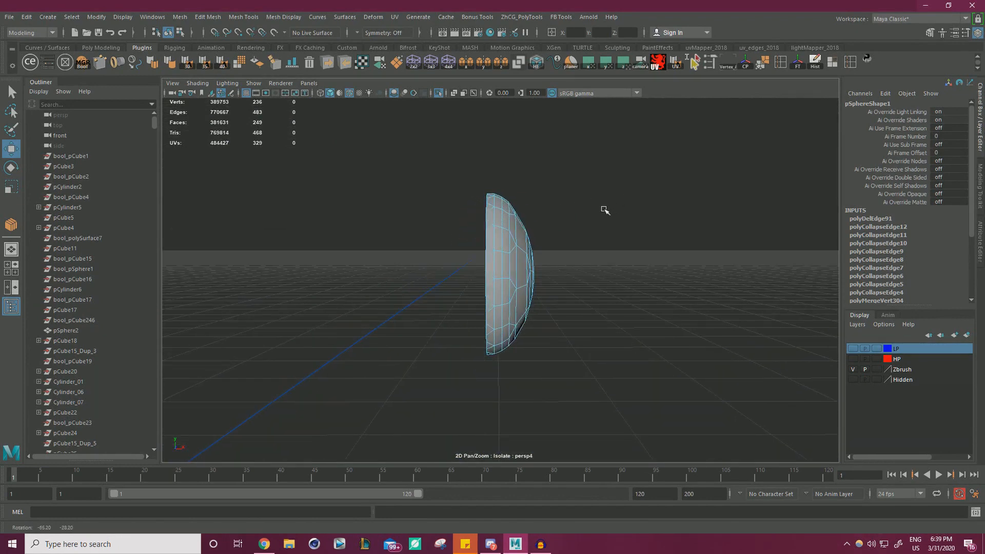
key(ctrl+z)
key(ctrl+z)
alt+drag(666, 226, 606, 249)
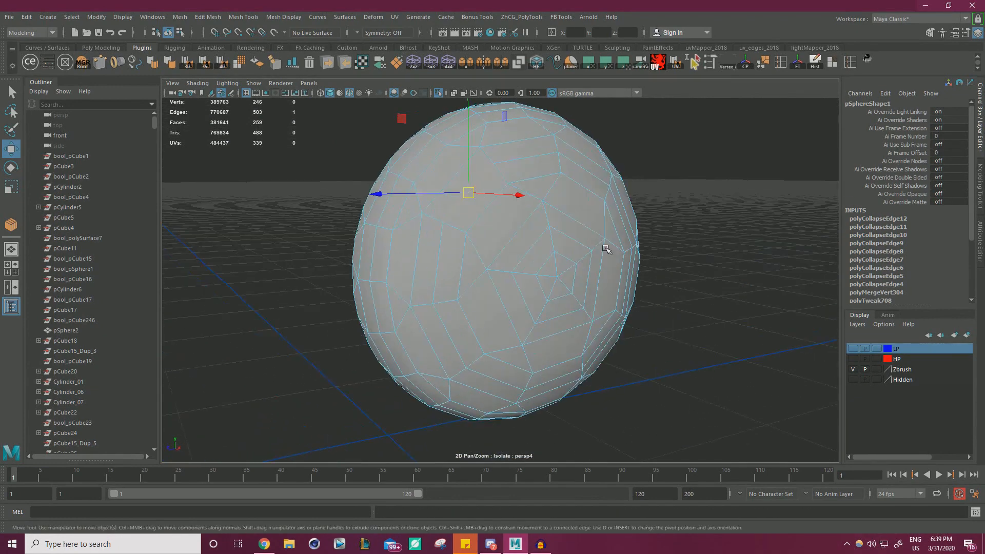
Select the ten-edge ring near the dome's tip and use the Scale tool to adjust the dome's side profile
alt+drag(536, 182, 629, 215)
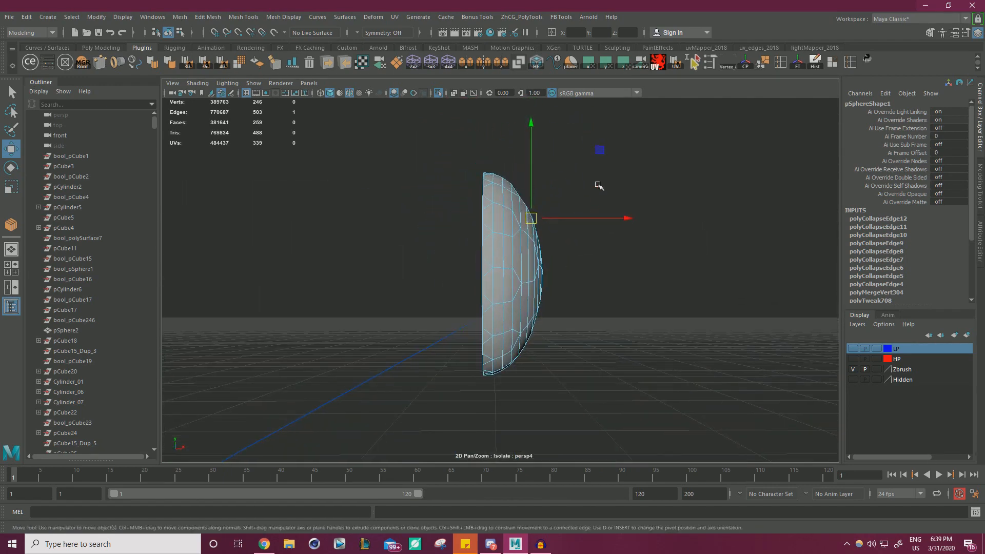
click(616, 196)
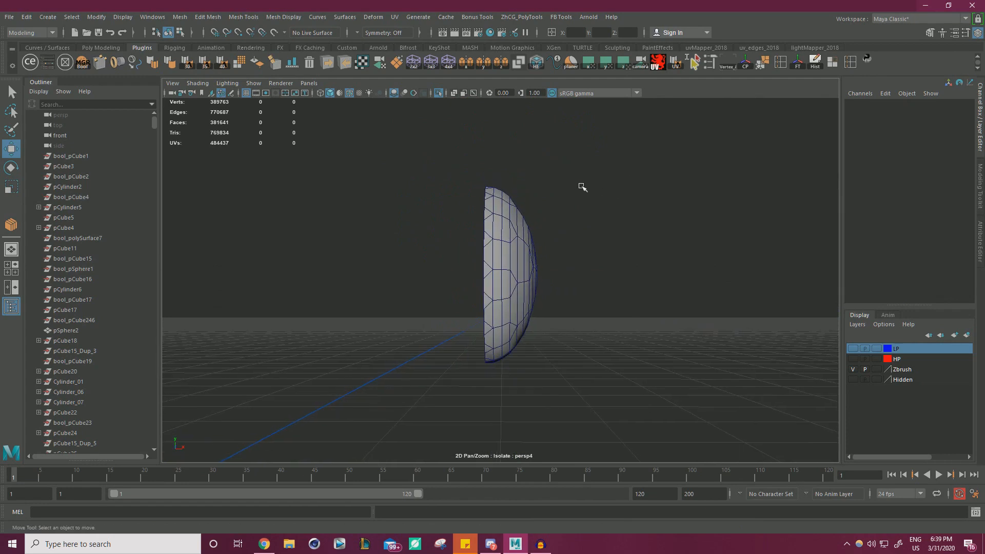
alt+right_drag(565, 200, 615, 217)
click(522, 220)
right_drag(529, 216, 529, 188)
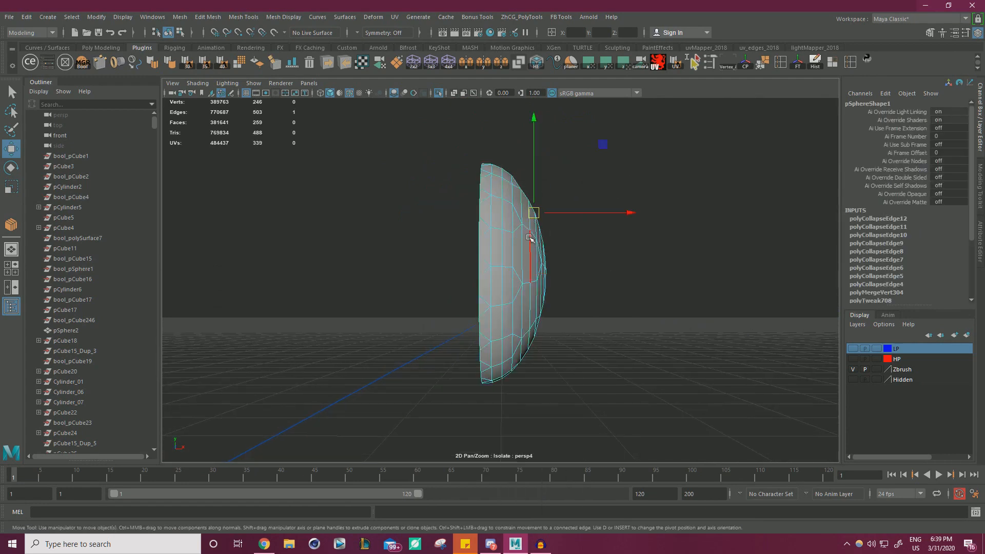
key(f)
key(r)
alt+right_drag(630, 234, 529, 271)
mouse_move(517, 281)
alt+mouse_down()
mouse_move(536, 284)
mouse_move(483, 283)
mouse_move(530, 267)
mouse_move(546, 278)
mouse_move(529, 288)
alt+mouse_up()
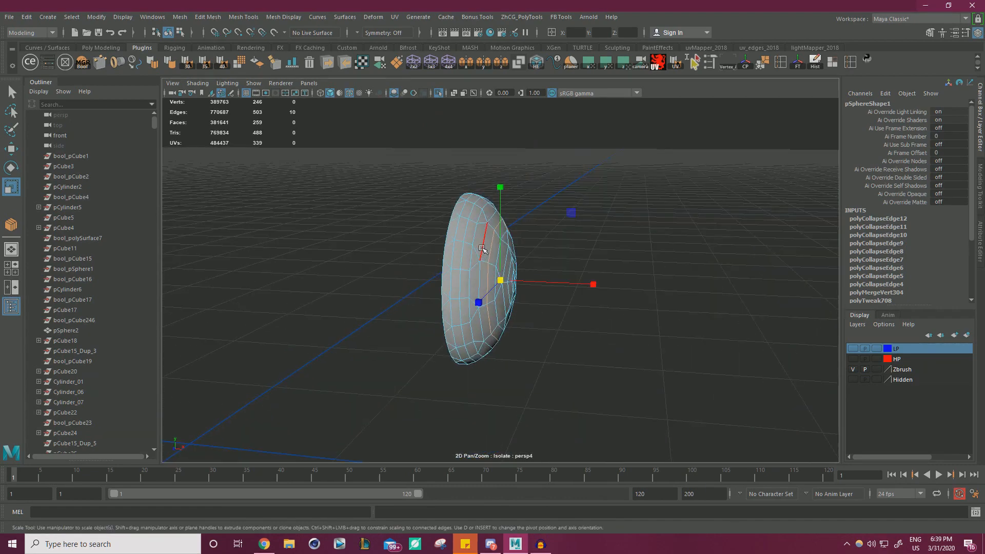
Select alternate edges around the dome's outer side with the Scale tool, adjust the ring's profile, and return to object mode
shift+click(480, 286)
shift+click(483, 324)
alt+drag(484, 327, 462, 295)
alt+right_drag(467, 313, 514, 343)
shift+click(464, 341)
alt+right_drag(580, 352, 558, 349)
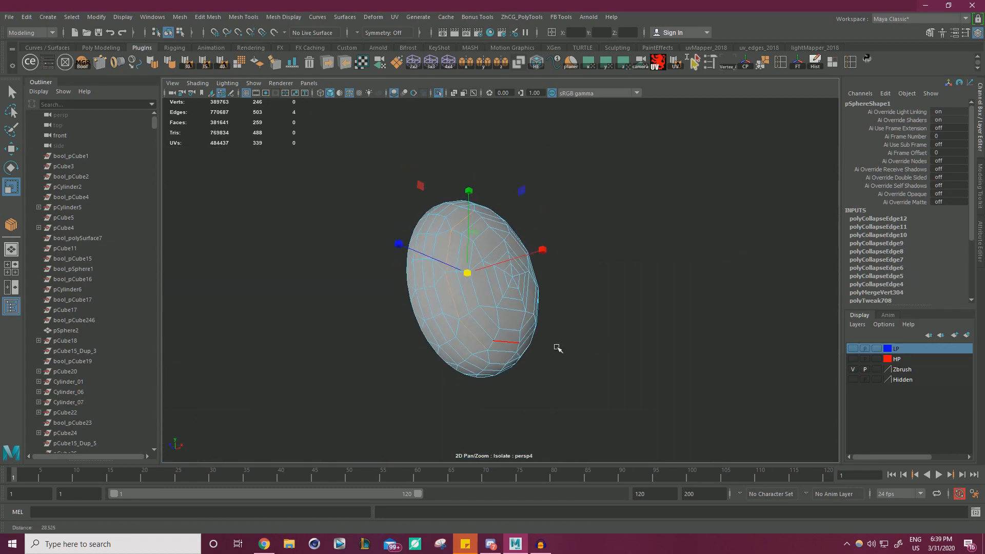
alt+drag(558, 349, 520, 355)
shift+click(507, 348)
alt+right_drag(568, 355, 552, 354)
alt+drag(552, 354, 513, 356)
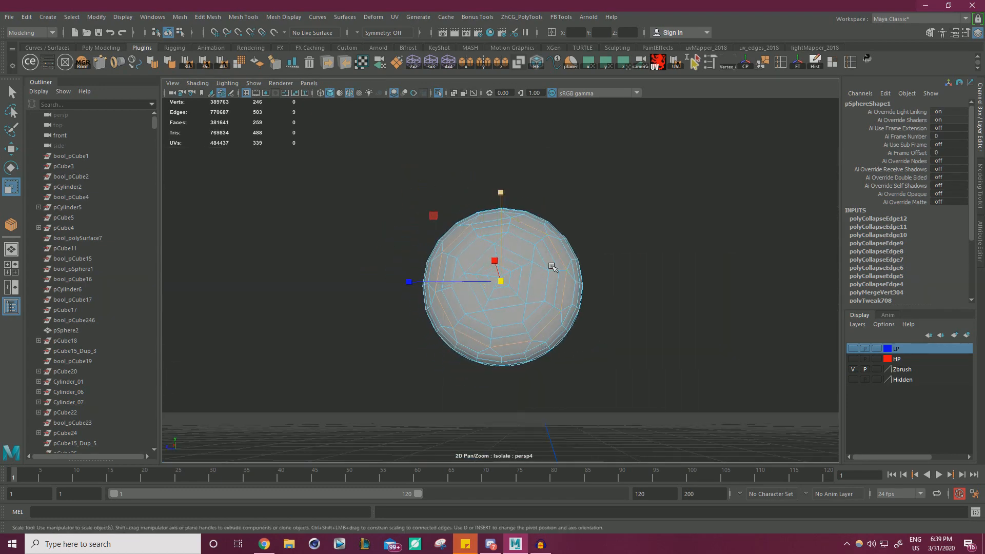
alt+drag(552, 268, 577, 290)
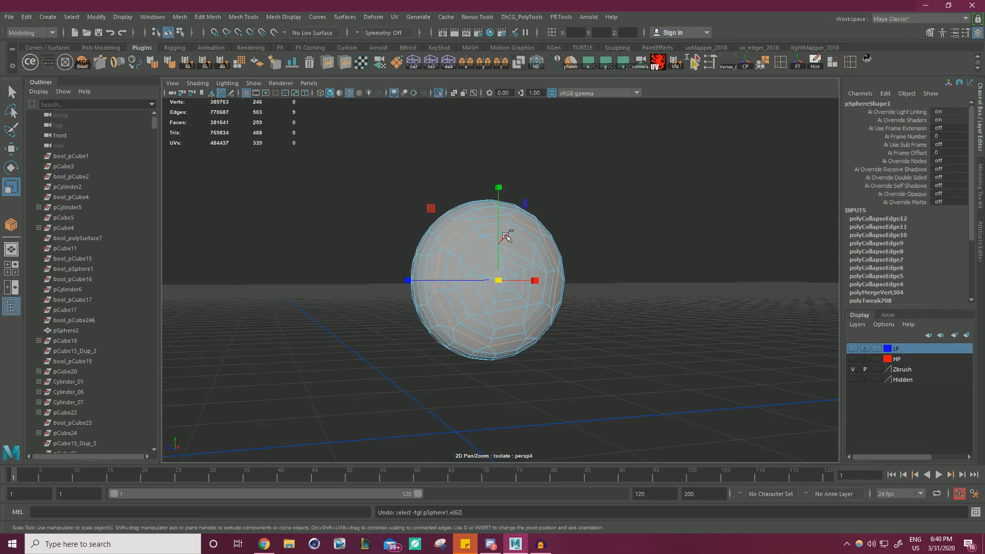
alt+drag(568, 249, 597, 263)
mouse_move(498, 284)
alt+mouse_down()
mouse_move(527, 281)
mouse_move(496, 282)
mouse_move(511, 285)
mouse_move(508, 295)
alt+mouse_up()
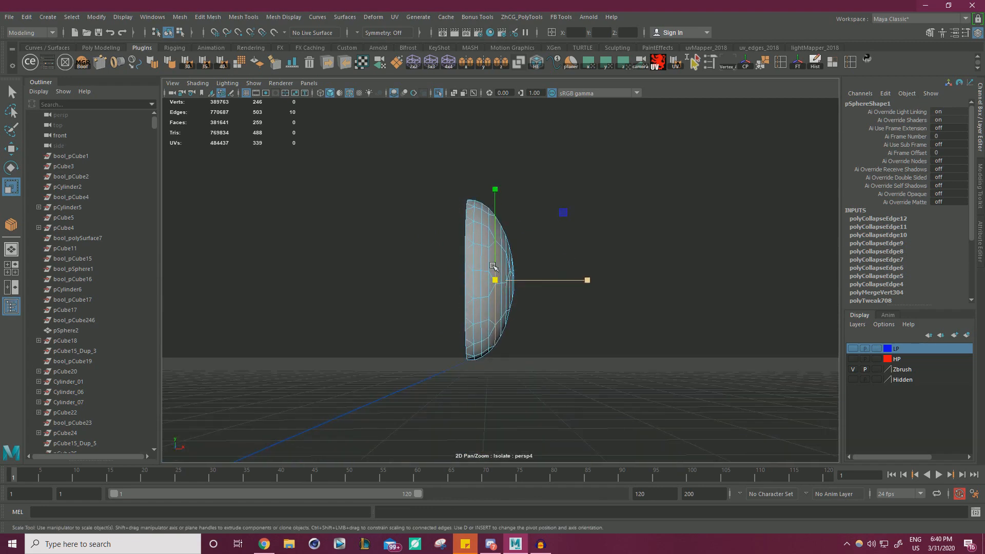
right_drag(484, 249, 522, 232)
click(697, 201)
alt+drag(639, 204, 556, 267)
click(599, 209)
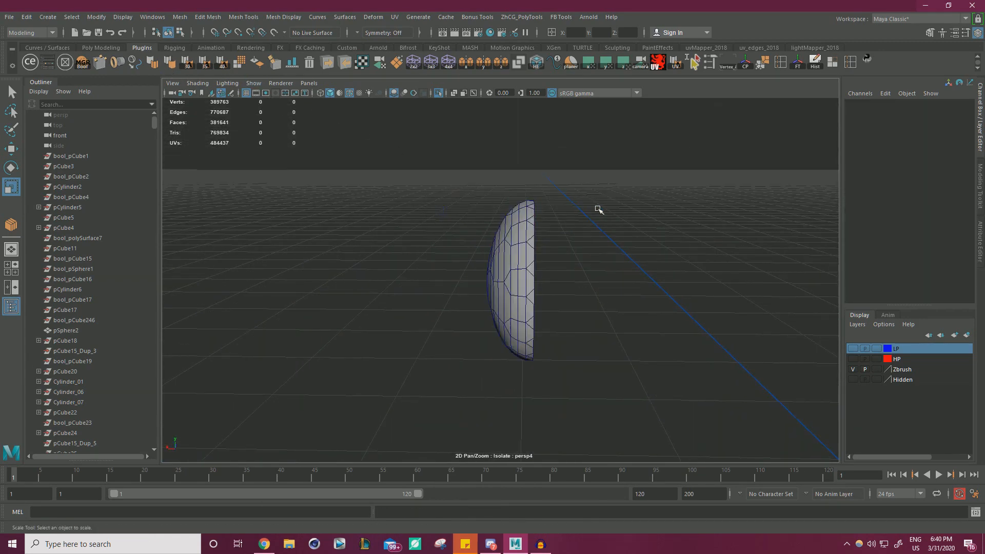
Select the loop of rim faces around the dome's open side, change their edge smoothing, and return to object mode
scroll(464, 218, up, 4)
alt+drag(598, 209, 365, 213)
scroll(363, 213, up, 2)
click(361, 212)
right_drag(361, 213, 375, 242)
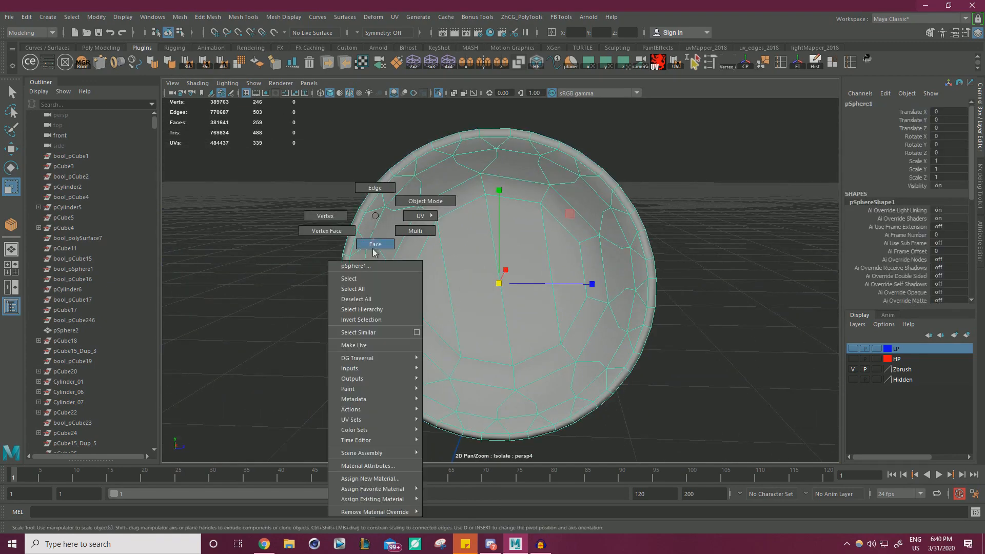
double_click(350, 238)
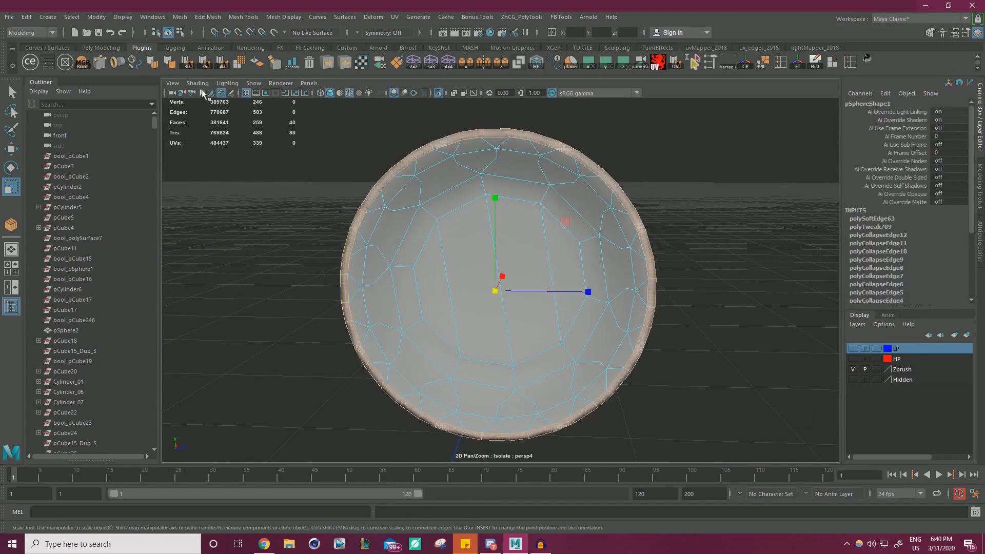
click(153, 64)
right_drag(442, 167, 463, 147)
click(352, 178)
scroll(352, 178, down, 4)
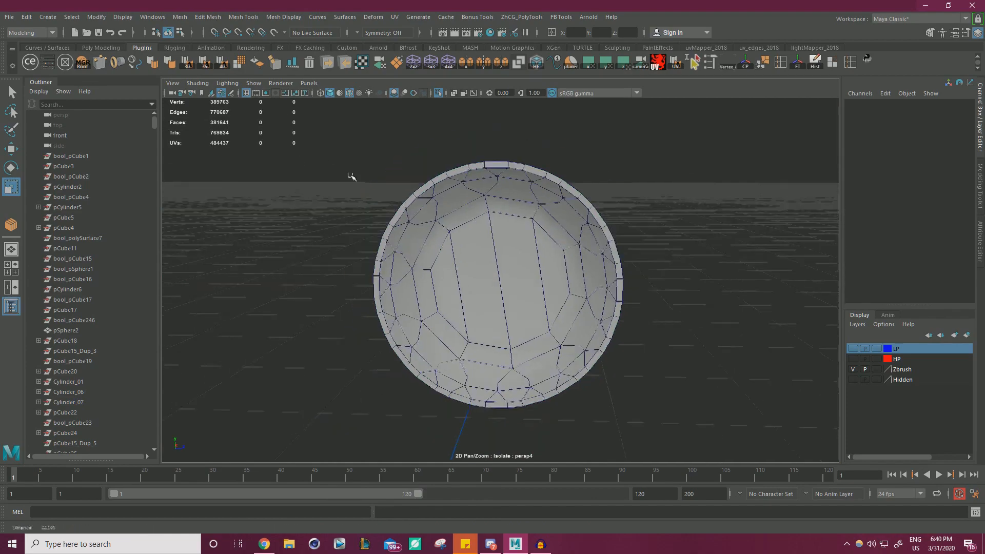
Select the whole dome and turn off the wireframe overlay on the shaded model
alt+drag(352, 178, 437, 187)
alt+drag(295, 187, 473, 163)
drag(580, 186, 375, 328)
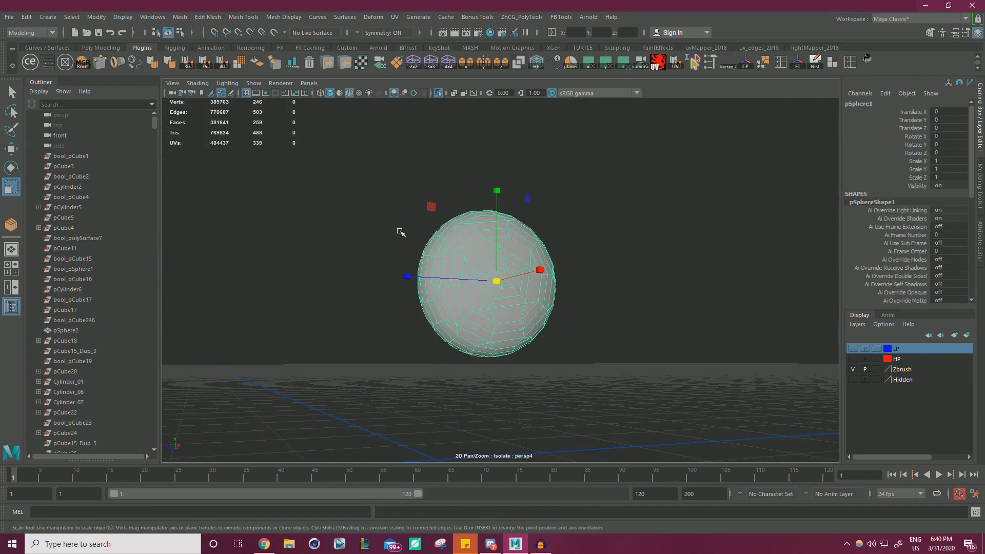
alt+drag(648, 209, 401, 144)
scroll(665, 260, up, 4)
click(597, 250)
click(346, 93)
Select the edge ring near the dome's tip, scale it to refine the side silhouette, and return to object mode
mouse_move(548, 185)
alt+mouse_down()
mouse_move(501, 189)
mouse_move(533, 207)
alt+mouse_up()
alt+drag(602, 223, 569, 254)
click(506, 222)
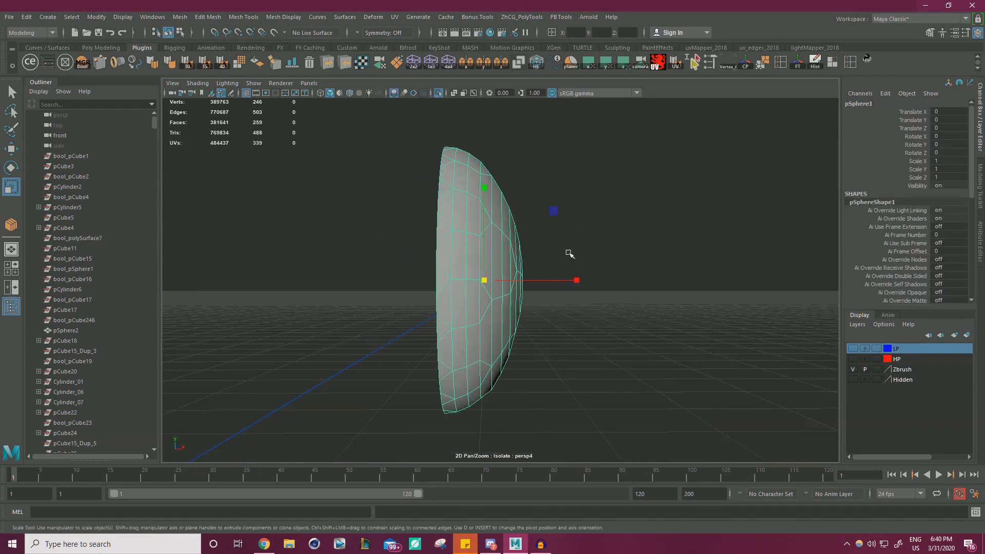
right_drag(505, 220, 505, 210)
click(503, 210)
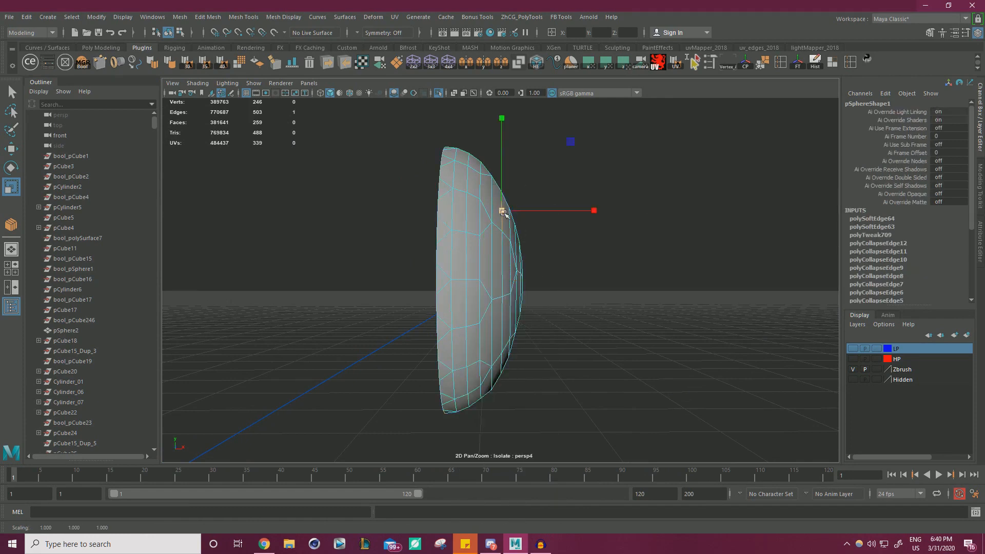
alt+drag(528, 297, 502, 281)
alt+drag(582, 273, 603, 271)
right_drag(475, 236, 525, 221)
click(661, 210)
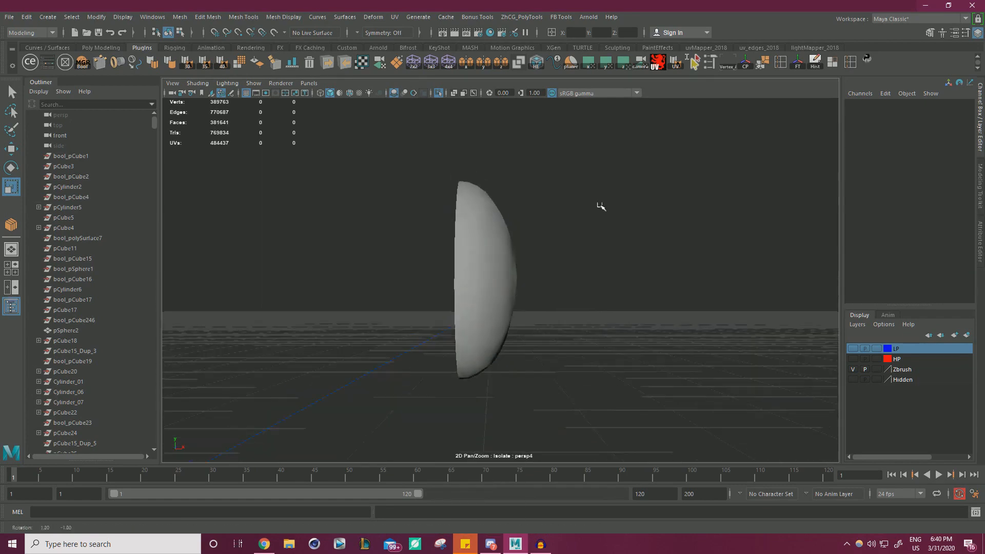
Examine the dome's shading from its convex side and its hollow side
alt+drag(598, 204, 690, 245)
click(514, 264)
alt+drag(514, 264, 608, 234)
alt+right_drag(608, 233, 686, 236)
click(592, 235)
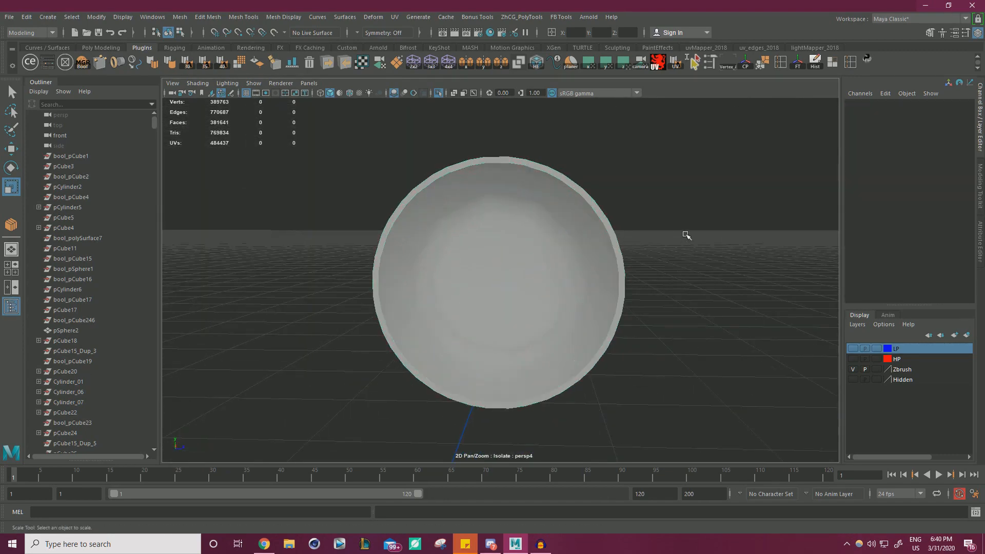
alt+drag(686, 235, 647, 219)
click(529, 247)
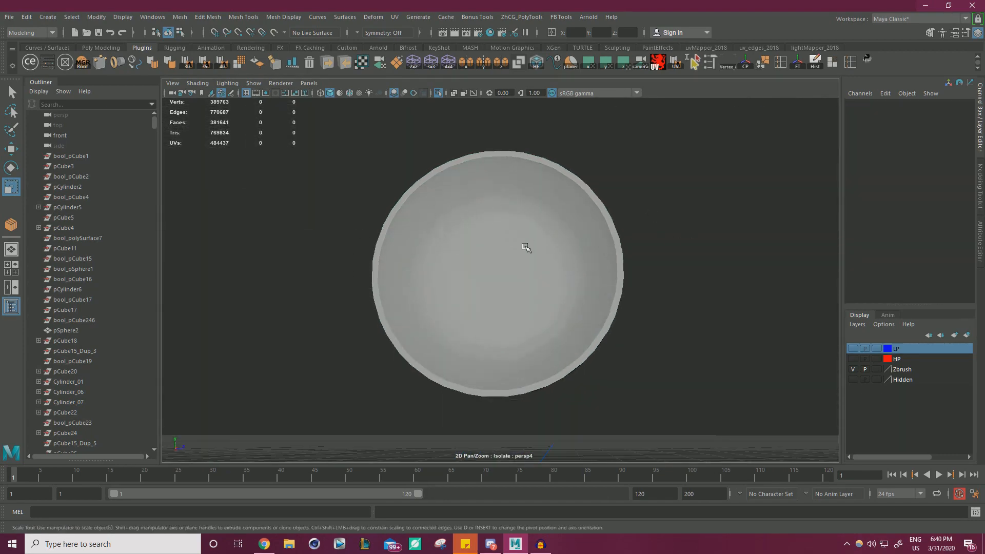
Select the ring of 20 surplus vertices inside the dome's hollow side, between the rim and the inner ring, and delete them
alt+right_drag(487, 237, 514, 231)
right_drag(425, 222, 425, 198)
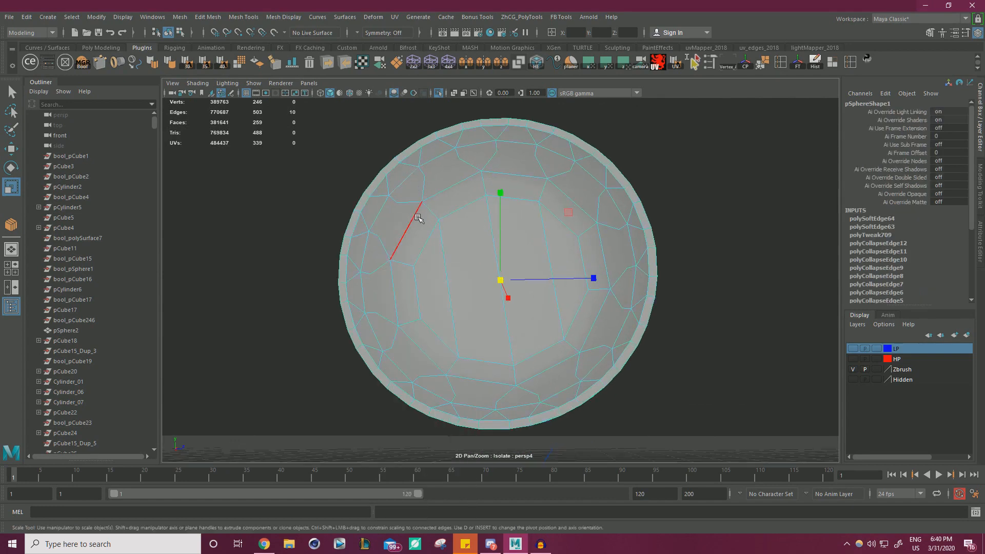
click(403, 186)
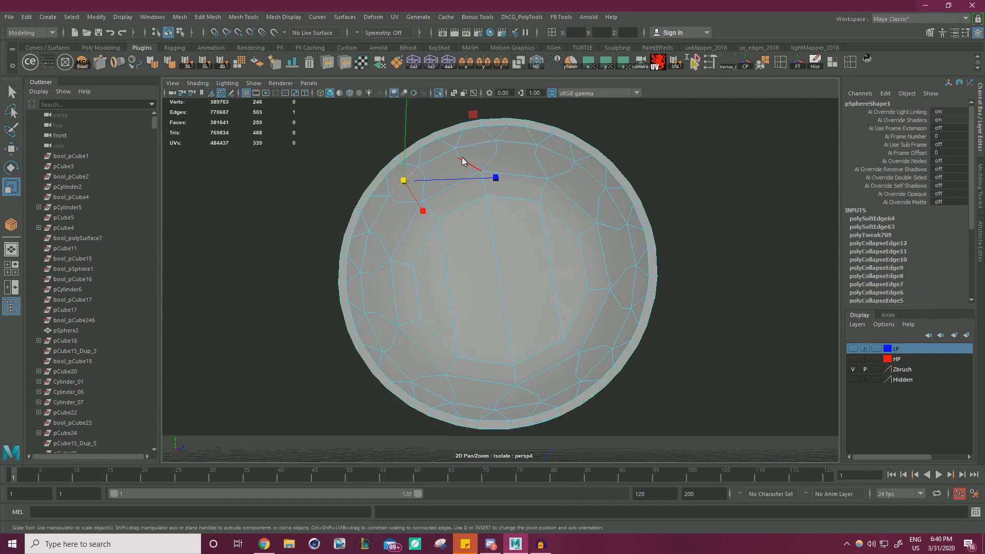
right_drag(462, 161, 440, 163)
click(459, 158)
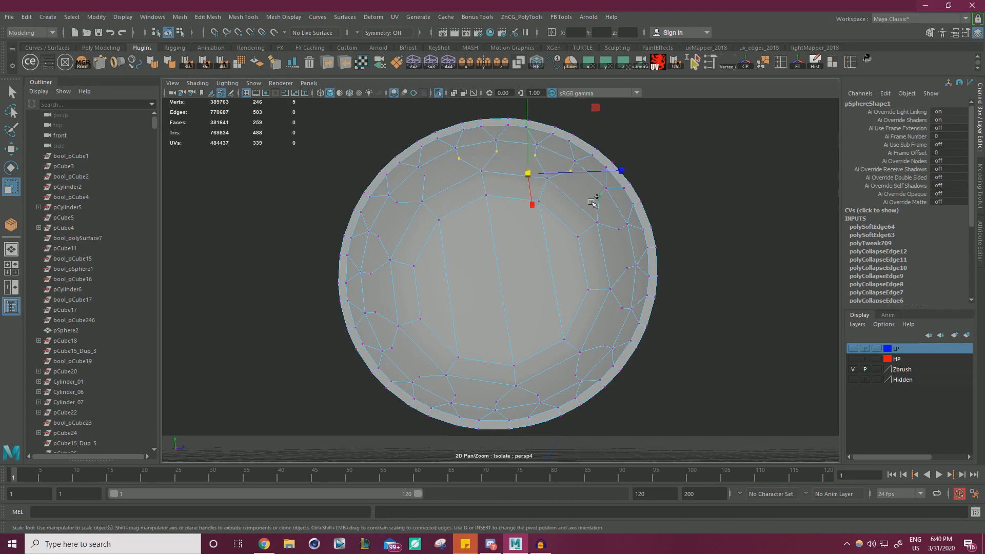
shift+click(618, 231)
shift+click(625, 269)
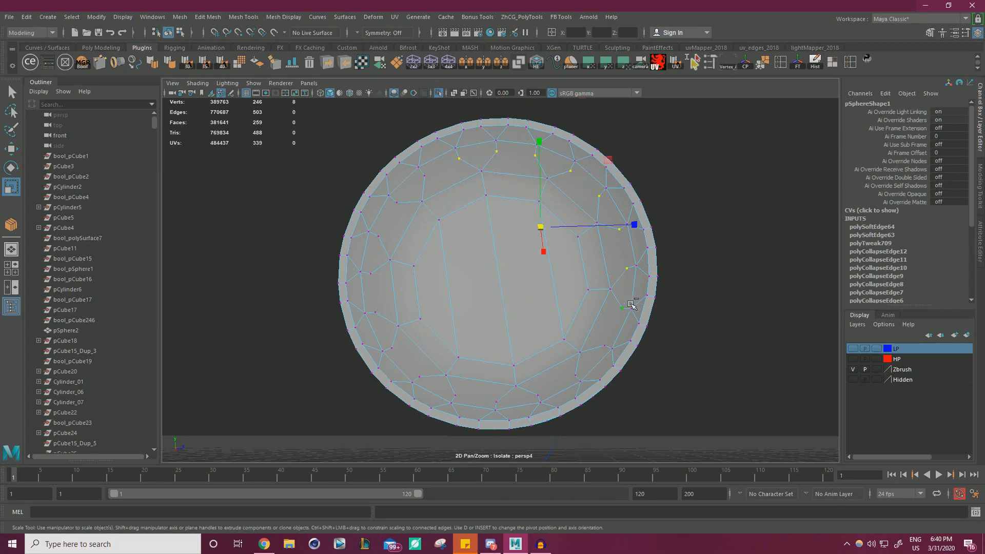
alt+right_drag(632, 305, 597, 293)
alt+drag(597, 293, 589, 323)
alt+middle_drag(589, 324, 601, 261)
alt+right_drag(601, 262, 633, 300)
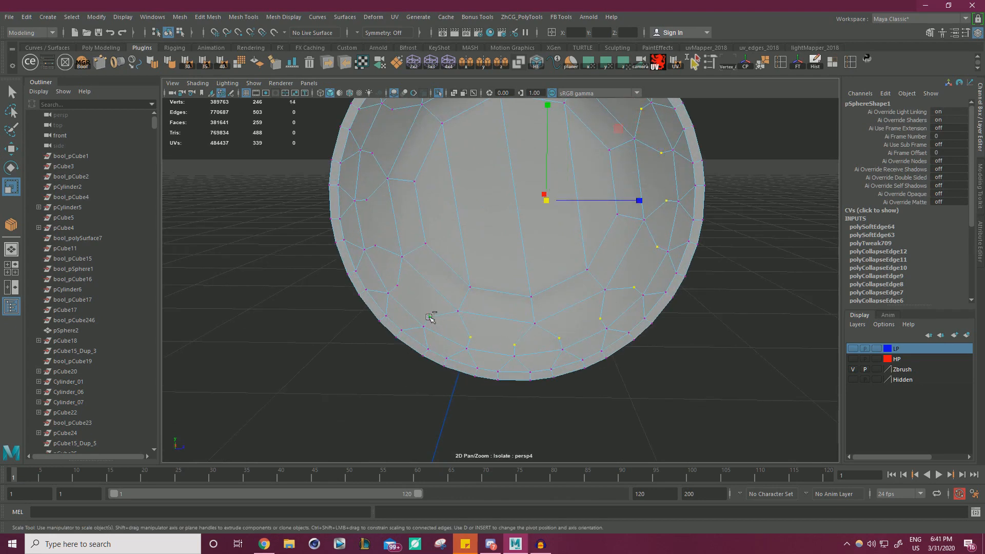
shift+click(376, 147)
alt+right_drag(432, 146, 418, 136)
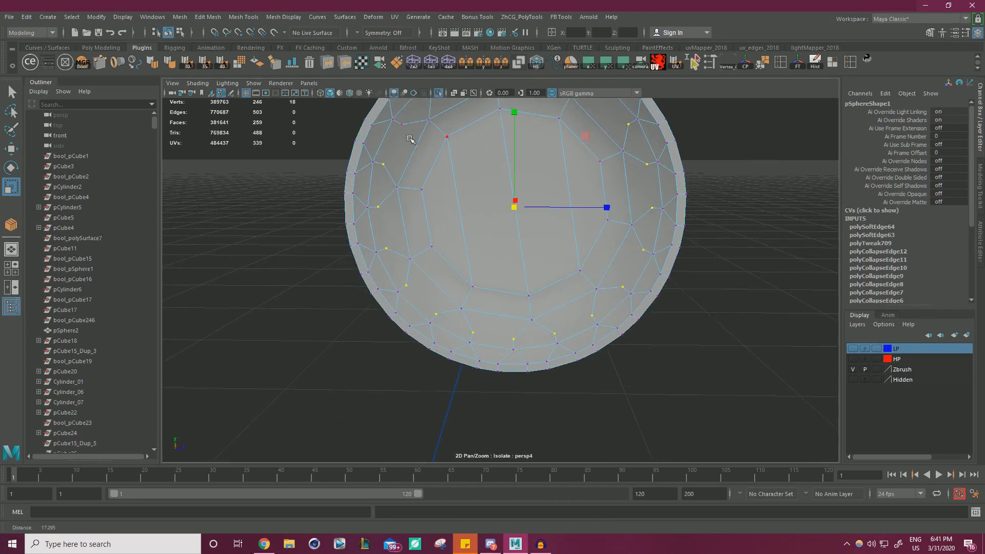
alt+drag(418, 136, 416, 121)
alt+middle_drag(417, 121, 405, 182)
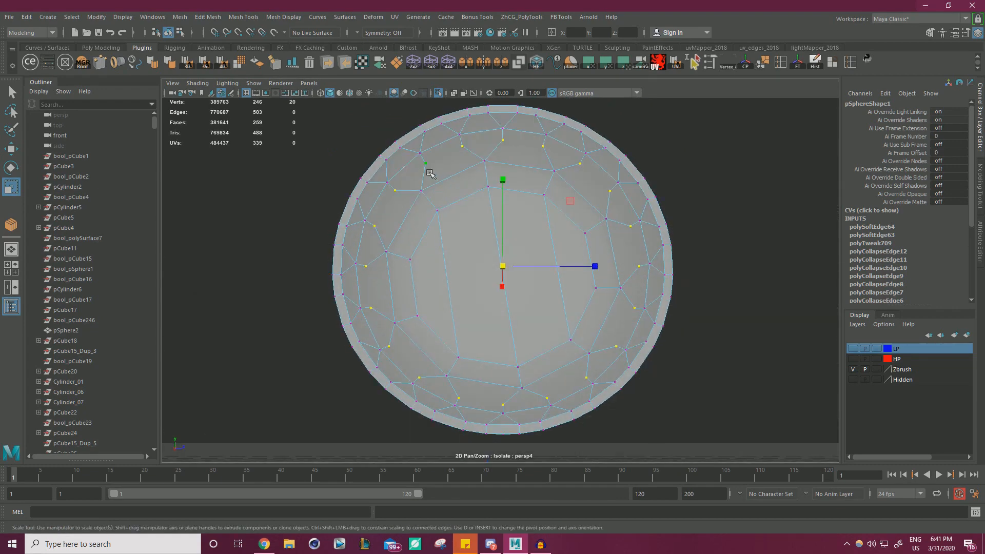
key(Delete)
Return to object mode, add the finished dome to the hidden LP layer, and turn off its isolation
alt+right_drag(515, 186, 412, 201)
alt+drag(411, 201, 475, 209)
right_click(499, 208)
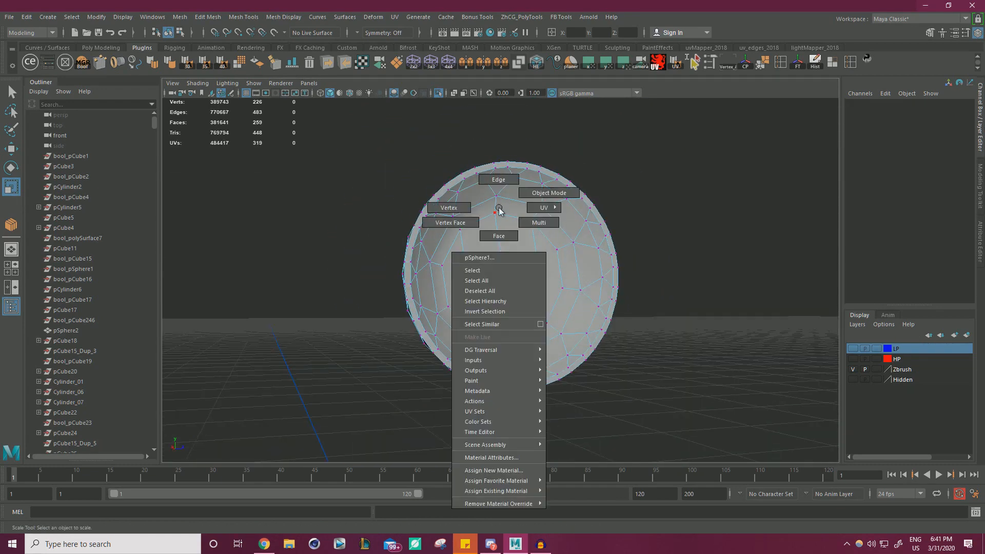
click(549, 193)
alt+drag(648, 190, 492, 256)
click(485, 288)
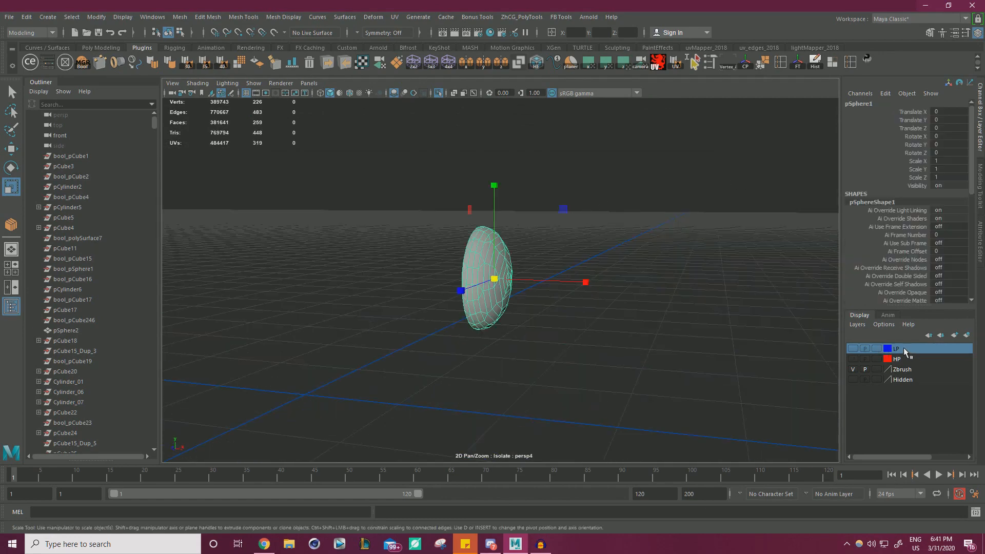
right_click(901, 349)
click(904, 374)
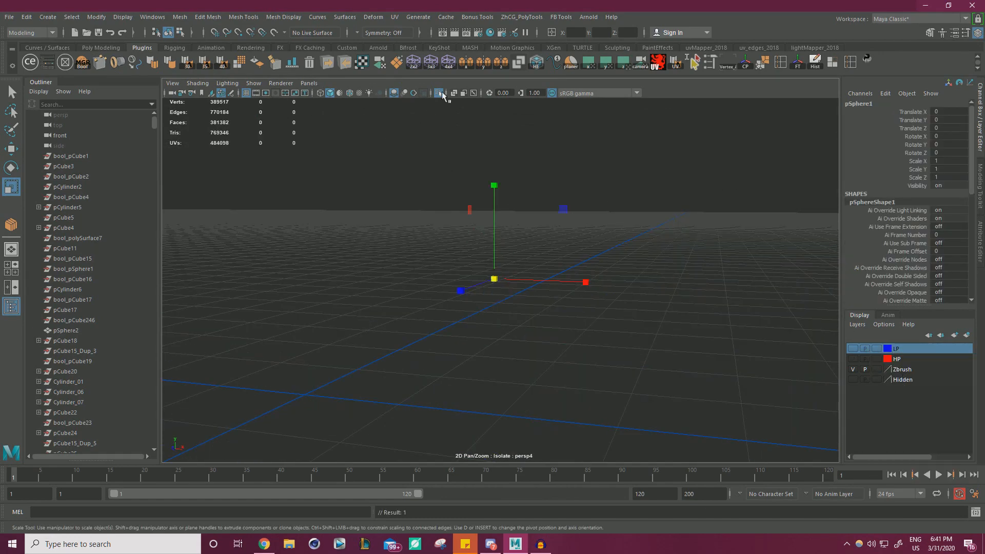
click(439, 93)
Isolate the typewriter's main frame to inspect it on its own, and bring the full model back into view
alt+drag(645, 191, 589, 280)
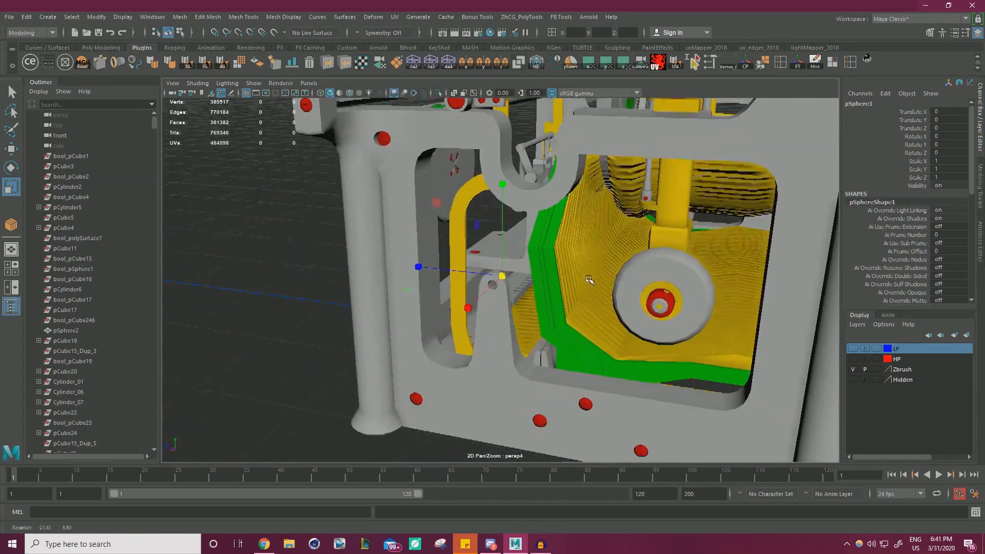
click(496, 372)
key(w)
alt+right_drag(652, 282, 369, 263)
alt+drag(370, 264, 419, 265)
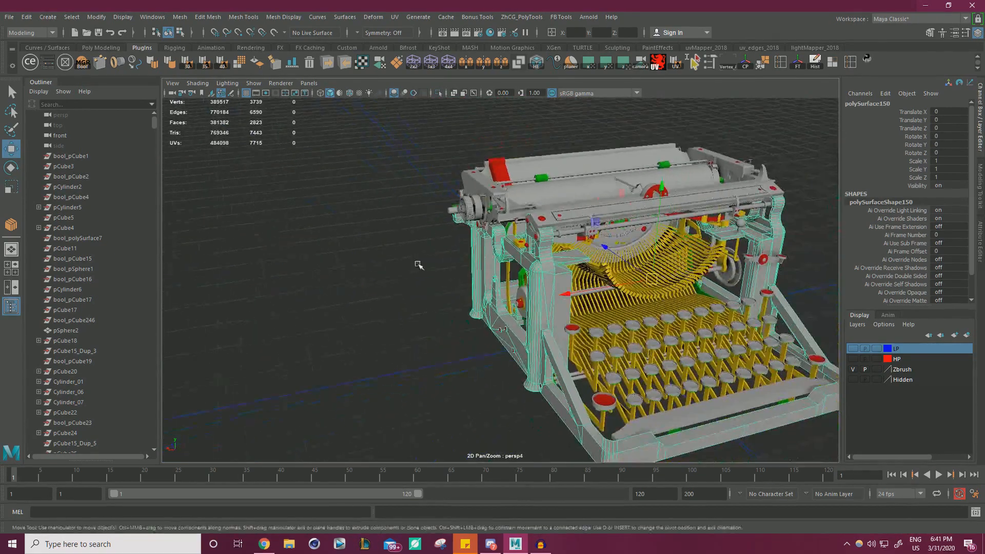
key(ctrl+1)
alt+drag(503, 176, 445, 176)
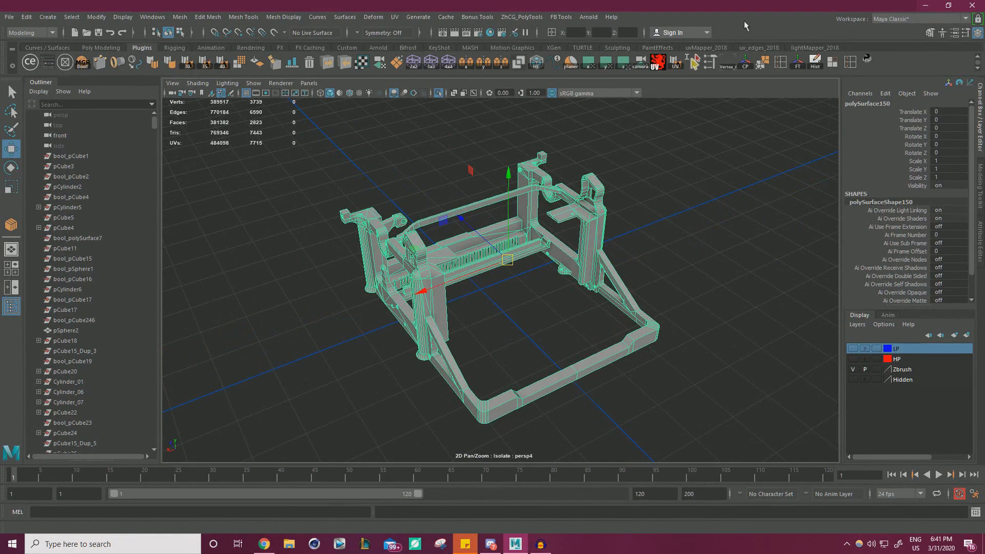
key(ctrl+1)
alt+right_drag(630, 180, 470, 183)
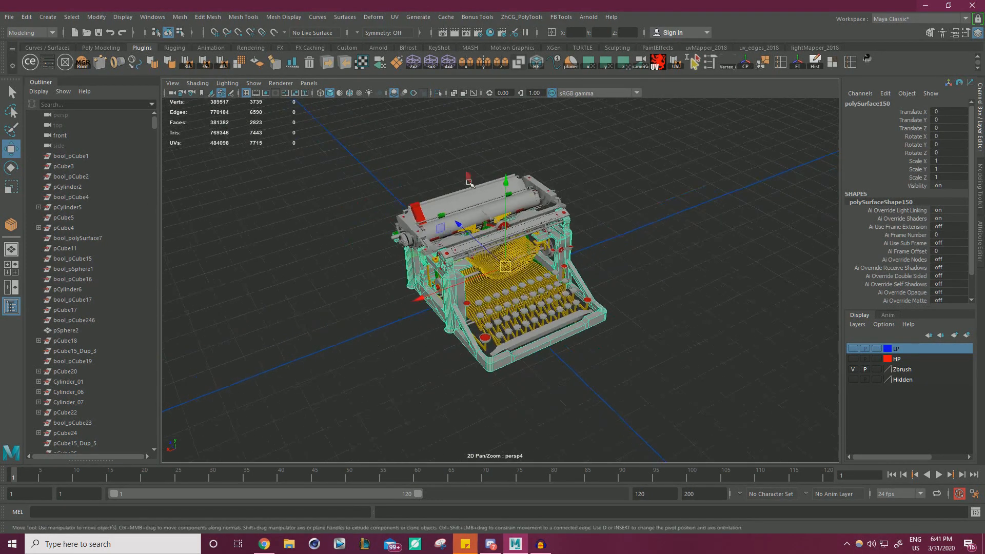
Examine the geometry of the key caps and the yellow key levers, and clear the selection
scroll(673, 231, up, 6)
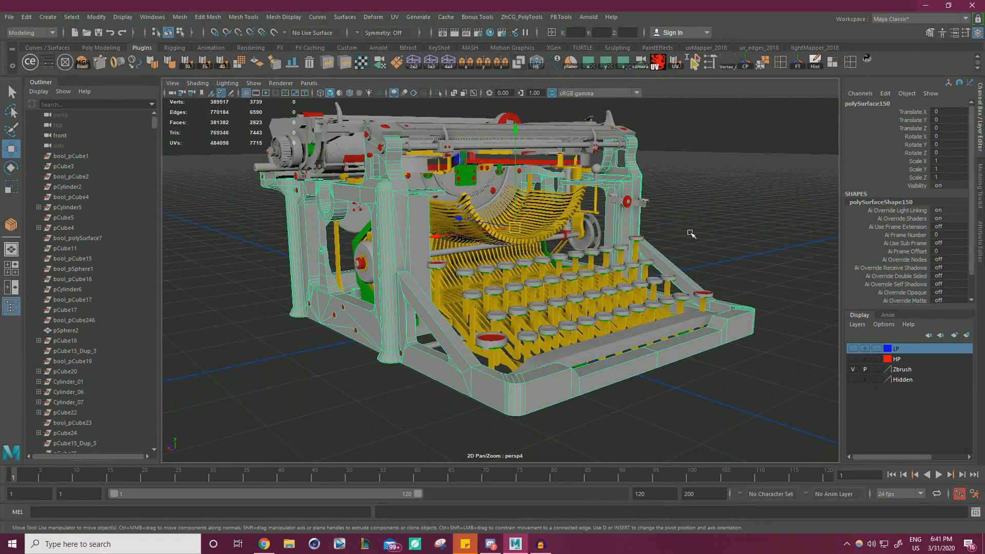
scroll(691, 234, up, 5)
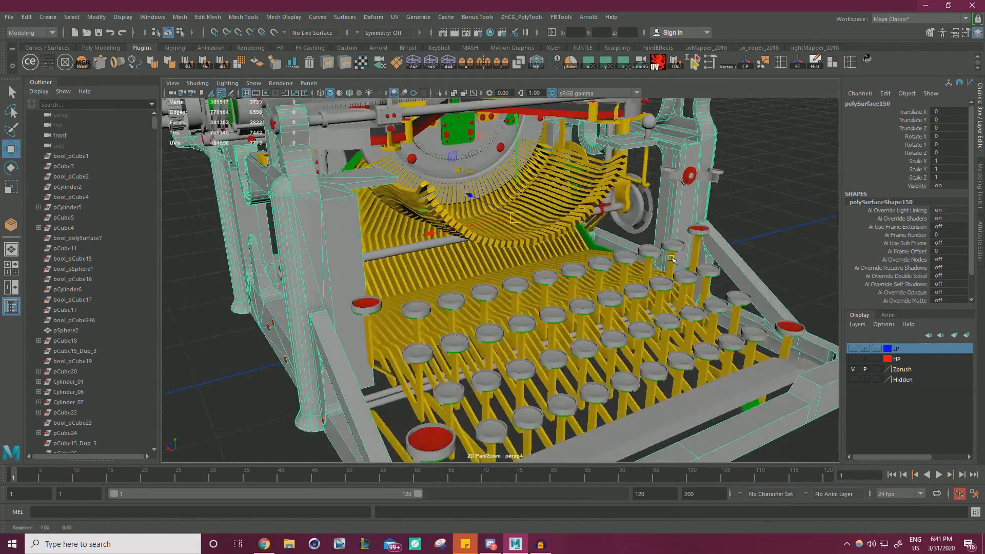
click(576, 313)
alt+drag(577, 312, 466, 298)
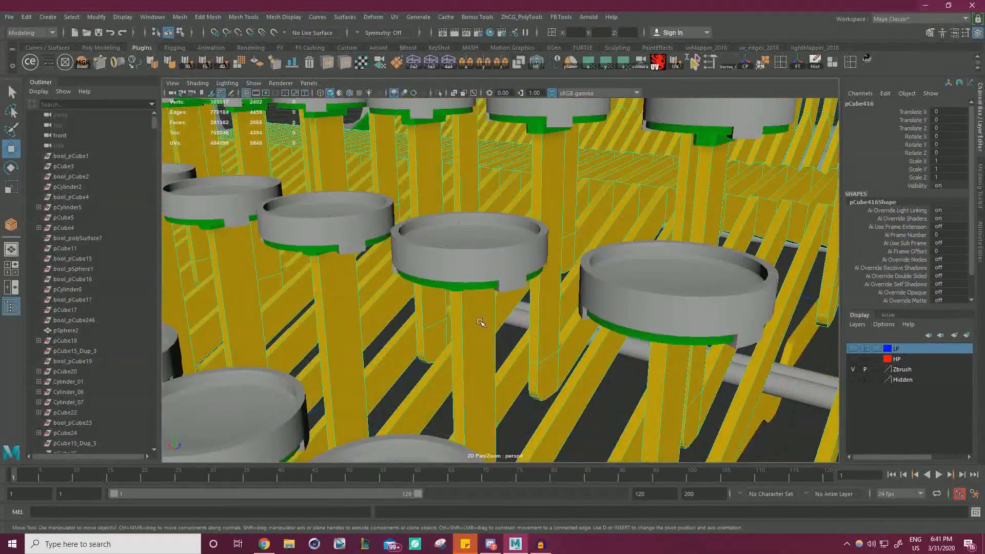
scroll(562, 368, up, 6)
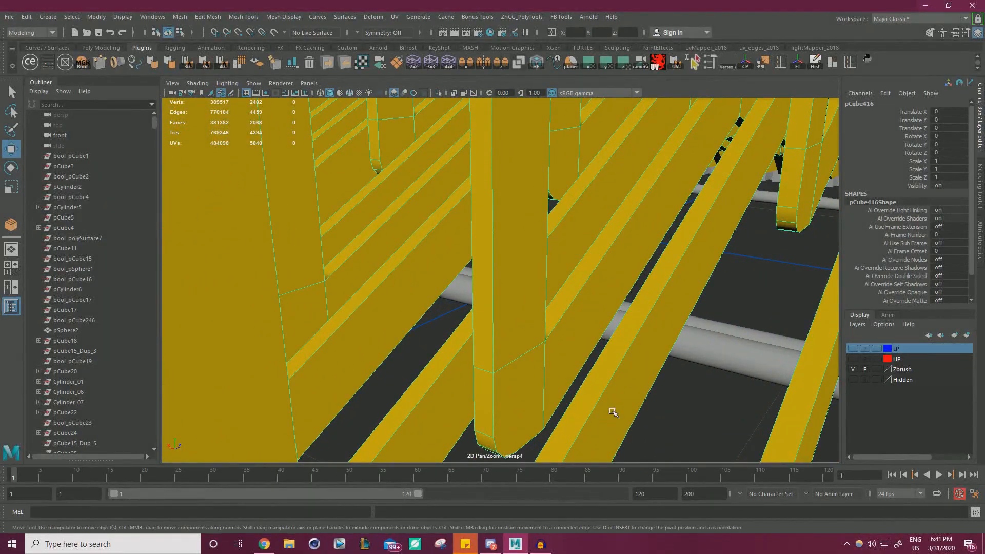
alt+right_drag(614, 412, 441, 384)
alt+drag(442, 385, 670, 353)
alt+right_drag(669, 323, 649, 307)
click(597, 283)
alt+right_drag(549, 275, 378, 250)
alt+drag(441, 246, 539, 251)
click(699, 221)
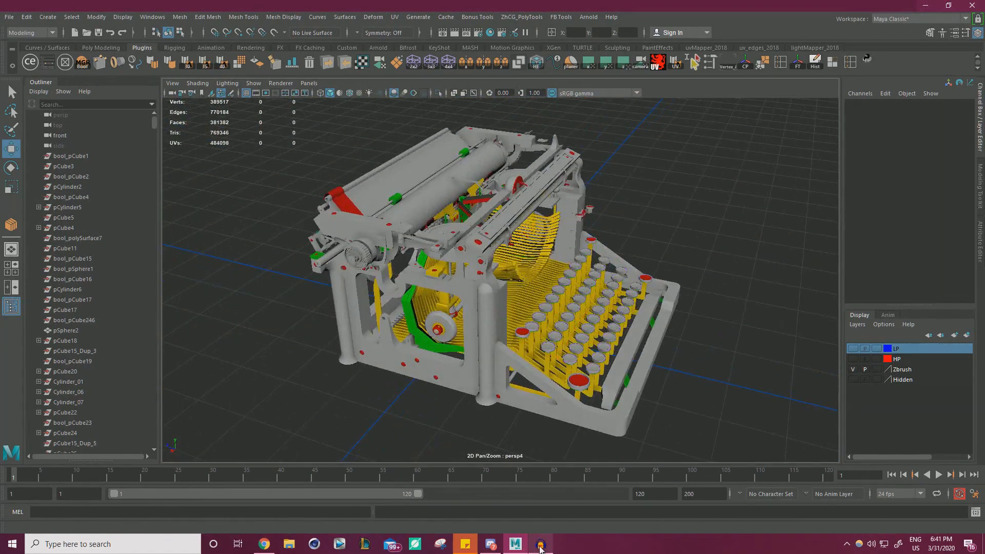
click(541, 545)
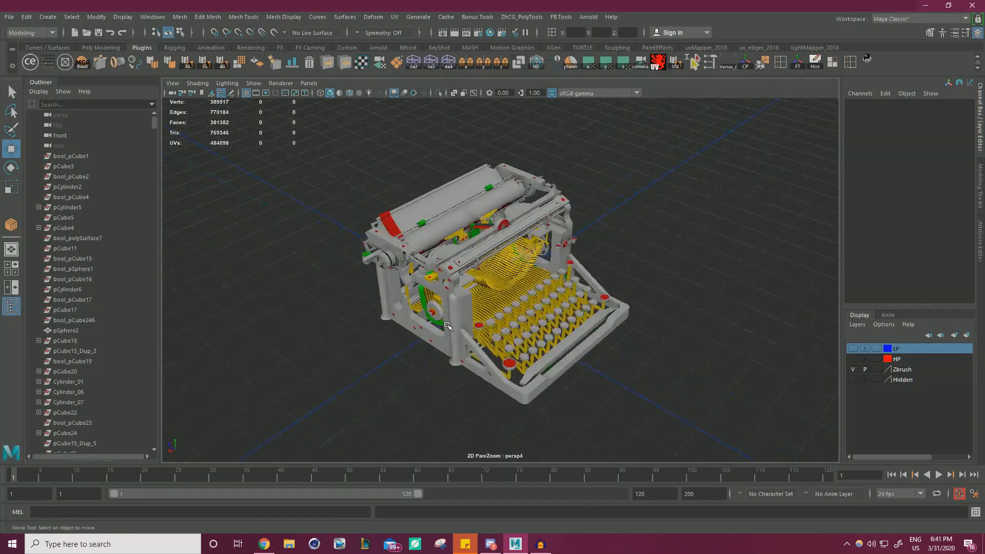
Select the long flat strip with a screw hole at each end on the carriage front and isolate it
scroll(447, 326, up, 5)
click(361, 333)
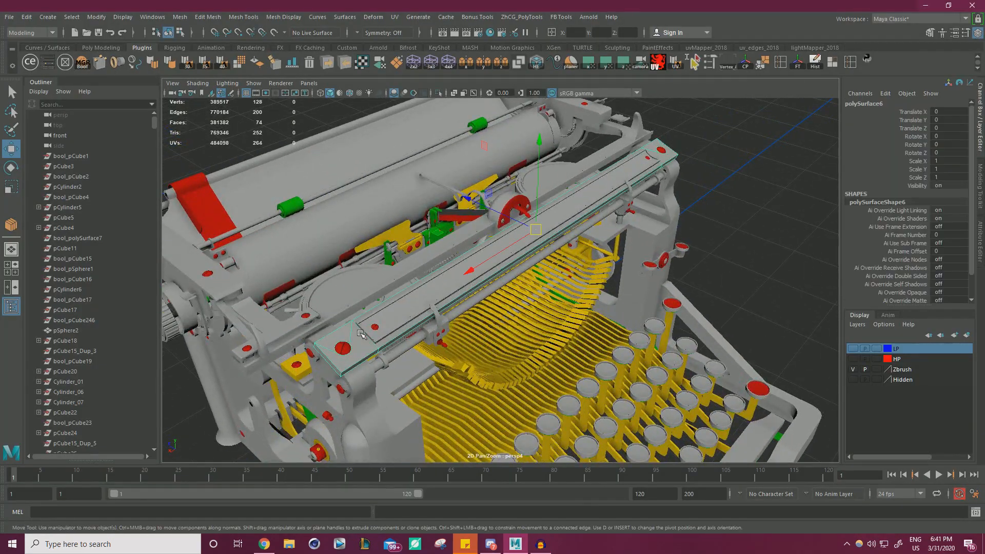
scroll(361, 334, down, 3)
alt+middle_drag(360, 333, 454, 275)
click(438, 94)
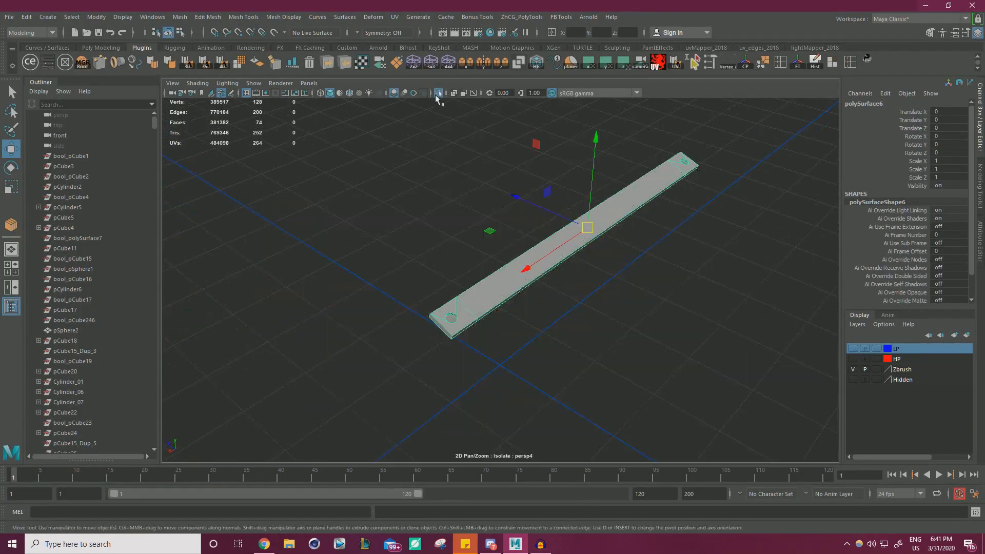
Delete the inner faces of the screw hole at the strip's near end and merge its open border into a single vertex
scroll(482, 170, down, 2)
scroll(503, 277, up, 5)
alt+middle_drag(418, 326, 497, 281)
scroll(496, 281, up, 7)
right_drag(447, 249, 447, 276)
click(448, 276)
key(shift+period)
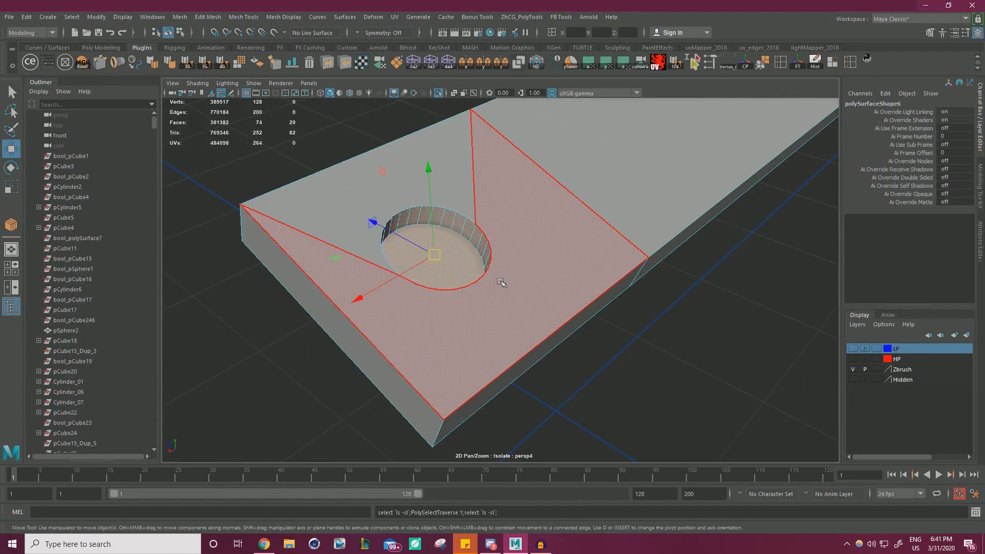
key(Delete)
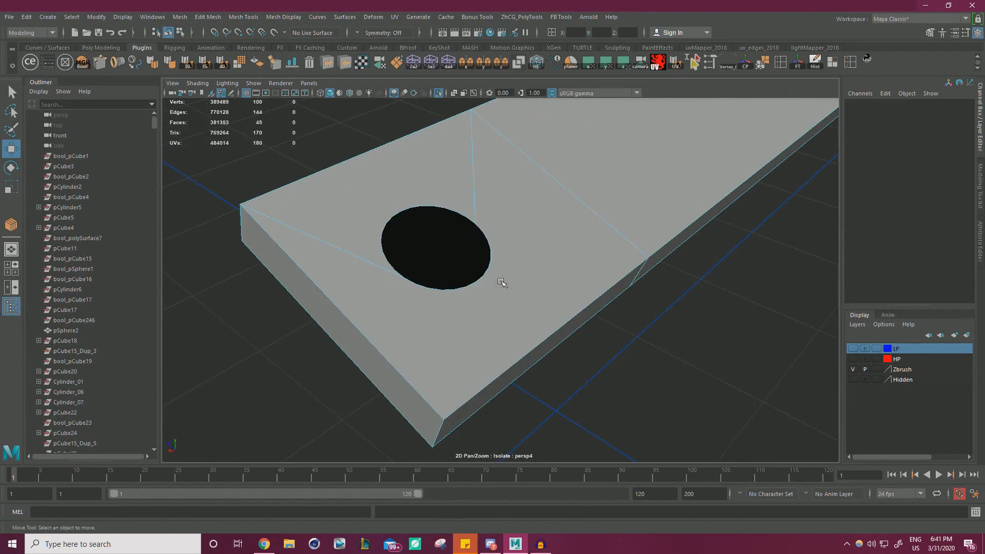
double_click(487, 231)
shift+right_drag(721, 324, 721, 261)
Snap the vertex left from the closed hole onto the strip's adjacent corner and merge the overlapping vertices at that end
right_drag(462, 242, 421, 241)
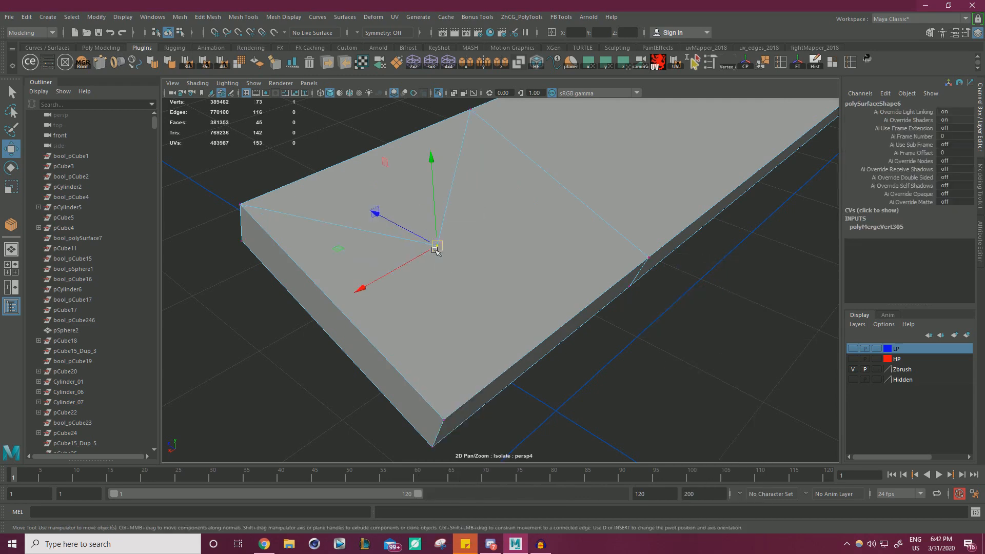
key(v)
drag(435, 250, 257, 203)
scroll(374, 242, down, 6)
drag(344, 376, 644, 187)
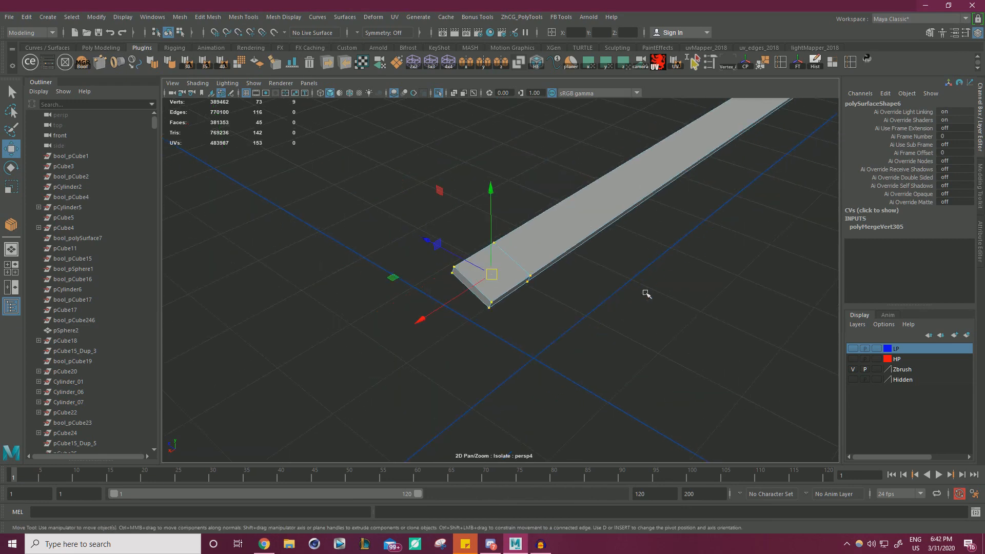
shift+right_drag(646, 293, 690, 246)
Delete the inner faces of the screw hole at the strip's opposite end and merge its open border into a single vertex
alt+right_drag(675, 258, 587, 267)
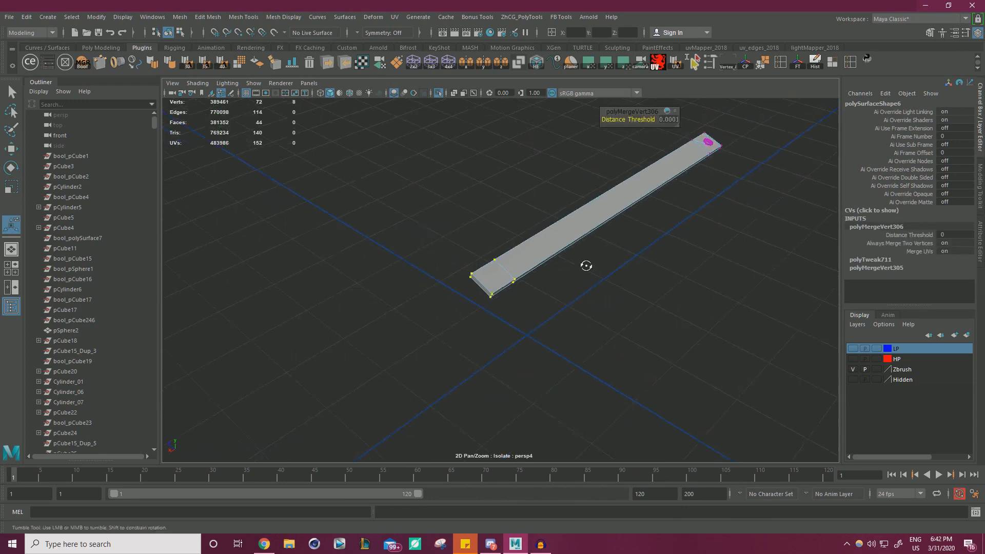
alt+drag(587, 267, 421, 231)
alt+middle_drag(420, 231, 329, 231)
alt+right_drag(328, 231, 686, 317)
alt+middle_drag(686, 317, 527, 295)
alt+right_drag(527, 294, 556, 262)
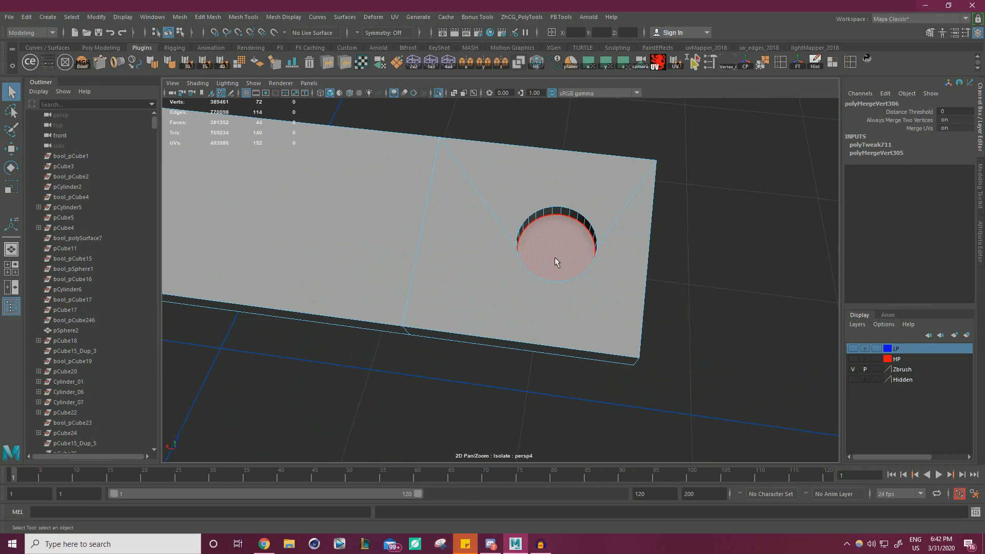
click(657, 285)
right_drag(599, 189, 597, 157)
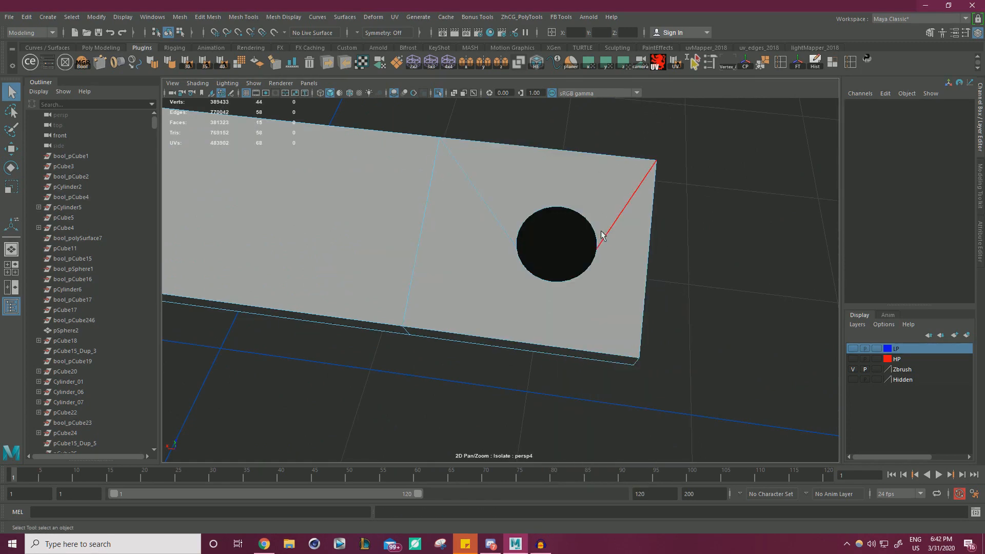
double_click(601, 236)
key(w)
shift+right_drag(720, 248, 710, 185)
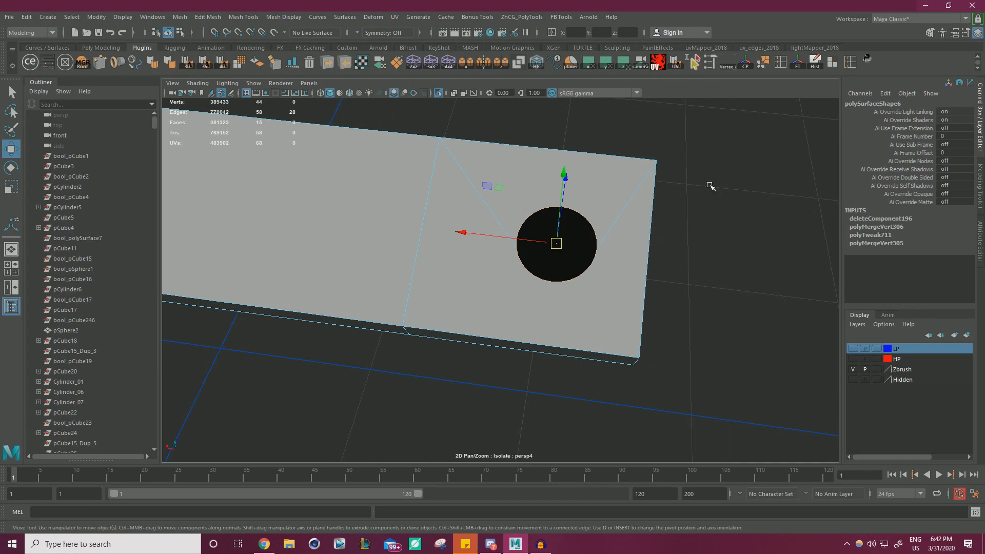
Snap the second hole's leftover vertex onto its nearest corner and merge all overlapping vertices of the strip
drag(555, 251, 604, 204)
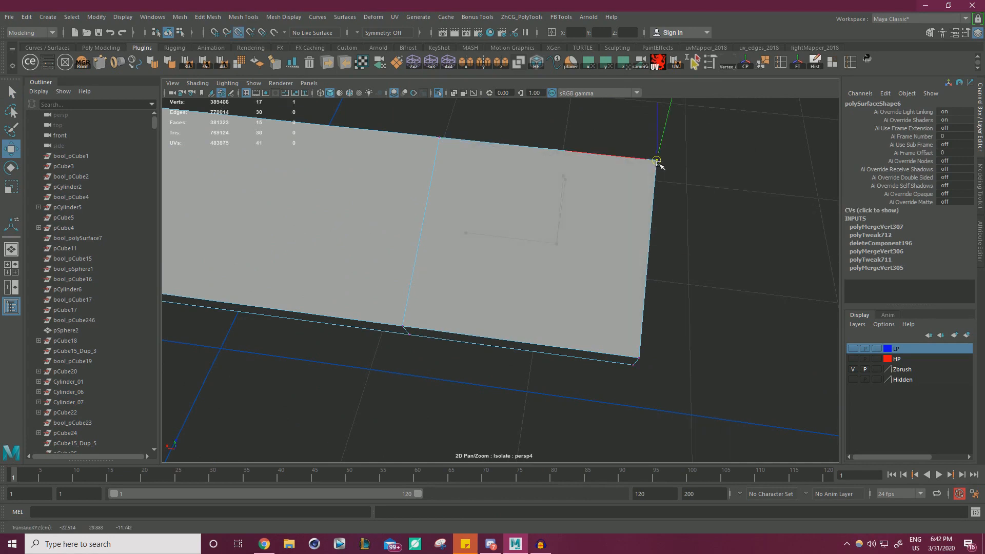
drag(657, 161, 657, 162)
alt+right_drag(757, 221, 394, 275)
drag(661, 358, 105, 145)
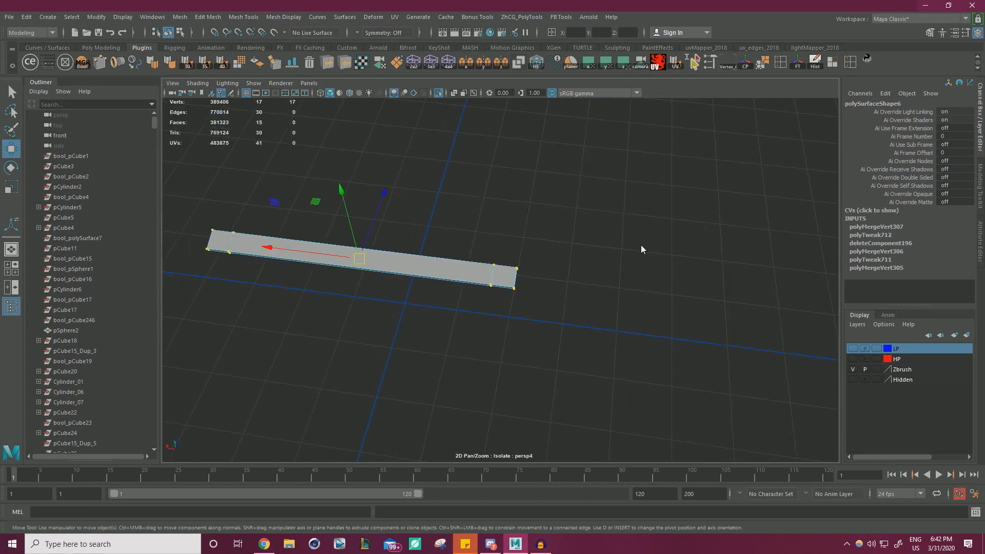
shift+right_drag(641, 250, 616, 292)
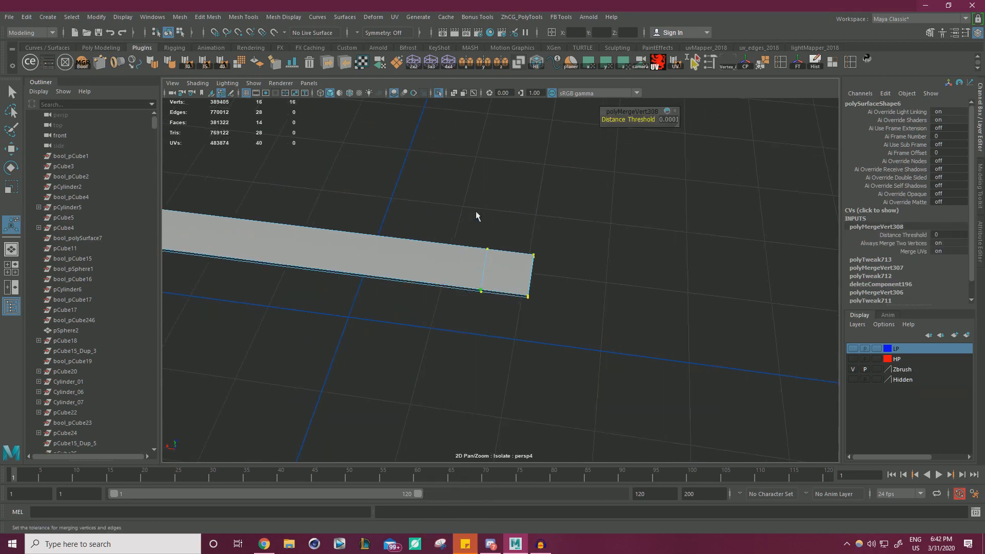
Delete the crosswise edge loops near both ends of the strip, leaving a plain box
key(q)
right_drag(476, 211, 477, 184)
double_click(483, 267)
scroll(483, 266, down, 5)
alt+middle_drag(478, 260, 713, 298)
scroll(564, 319, up, 5)
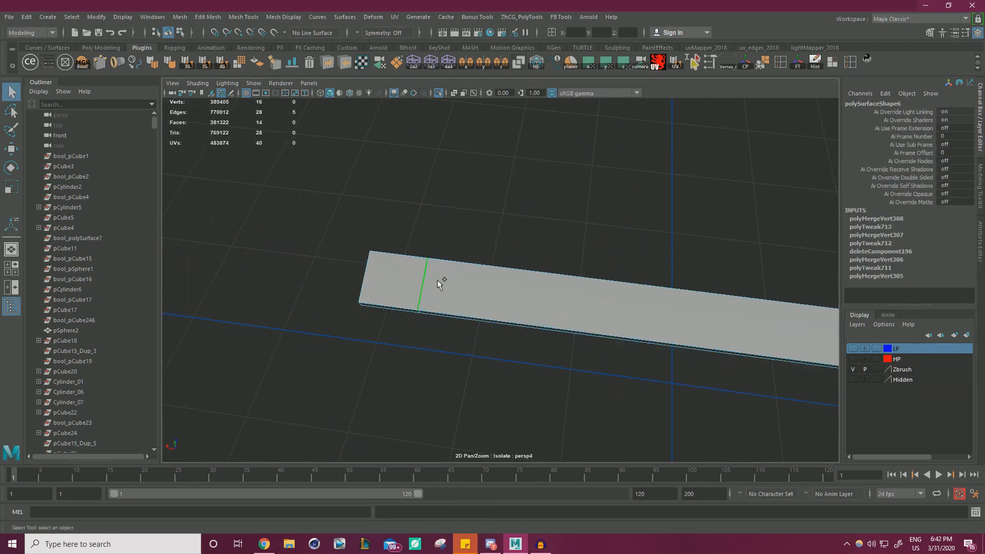
key(w)
right_drag(464, 280, 505, 251)
Try deleting the strip's underside face and check the open strip in place on the full typewriter
alt+drag(620, 216, 440, 167)
click(554, 185)
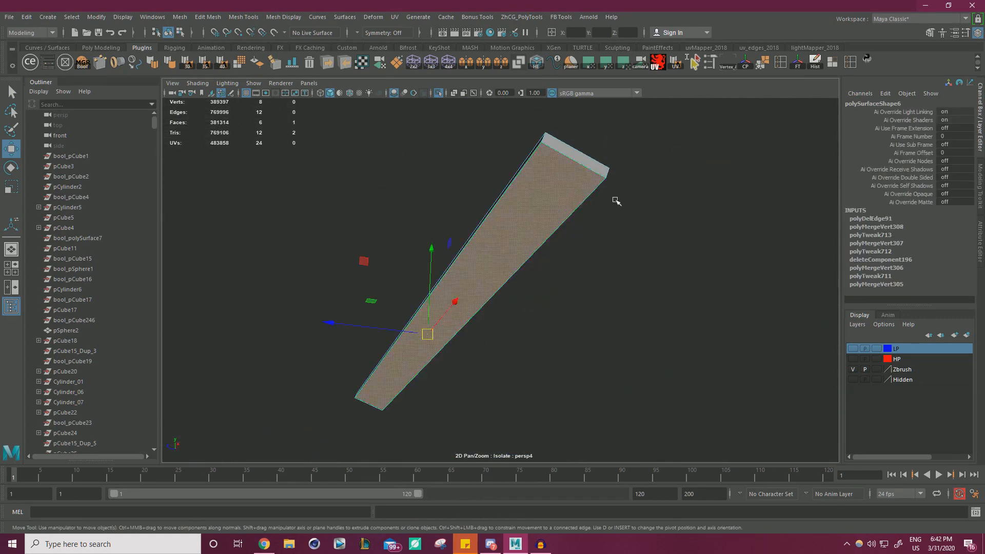
key(Delete)
right_drag(549, 160, 610, 146)
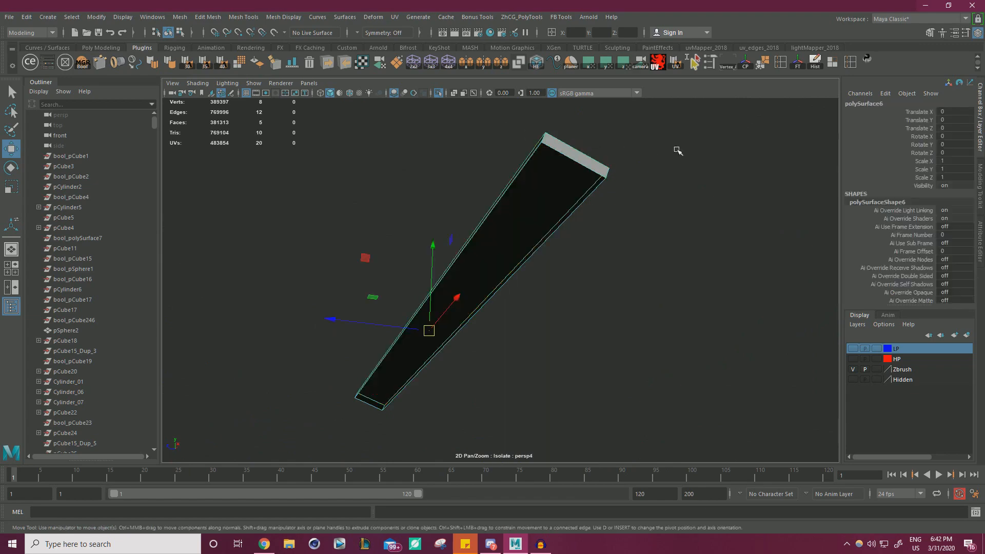
click(678, 150)
click(555, 219)
click(439, 93)
alt+drag(723, 143, 580, 183)
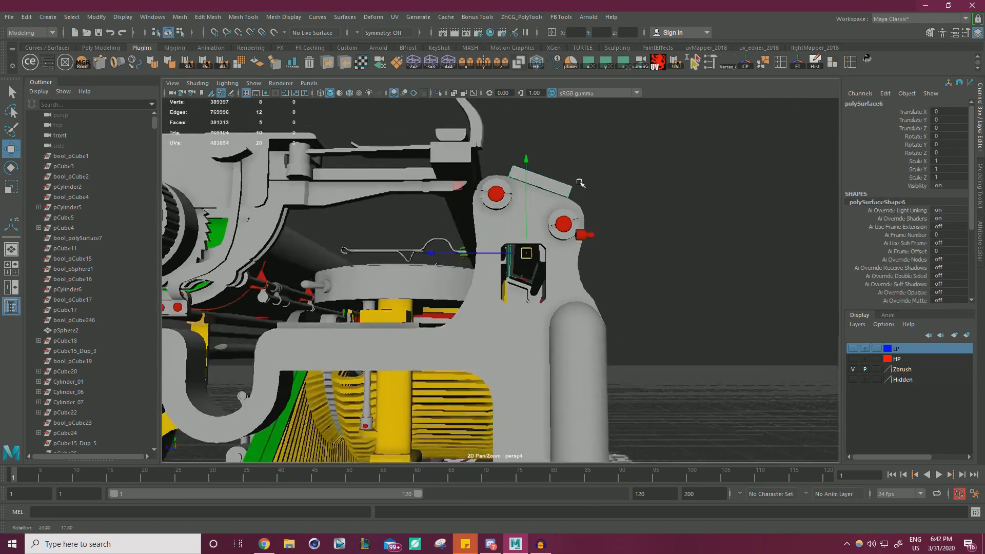
alt+right_drag(581, 183, 738, 207)
alt+drag(737, 207, 739, 183)
alt+middle_drag(739, 182, 677, 259)
alt+drag(678, 260, 662, 244)
Undo the deletion of the strip's underside face
key(ctrl+1)
key(ctrl+z)
key(ctrl+z)
key(ctrl+z)
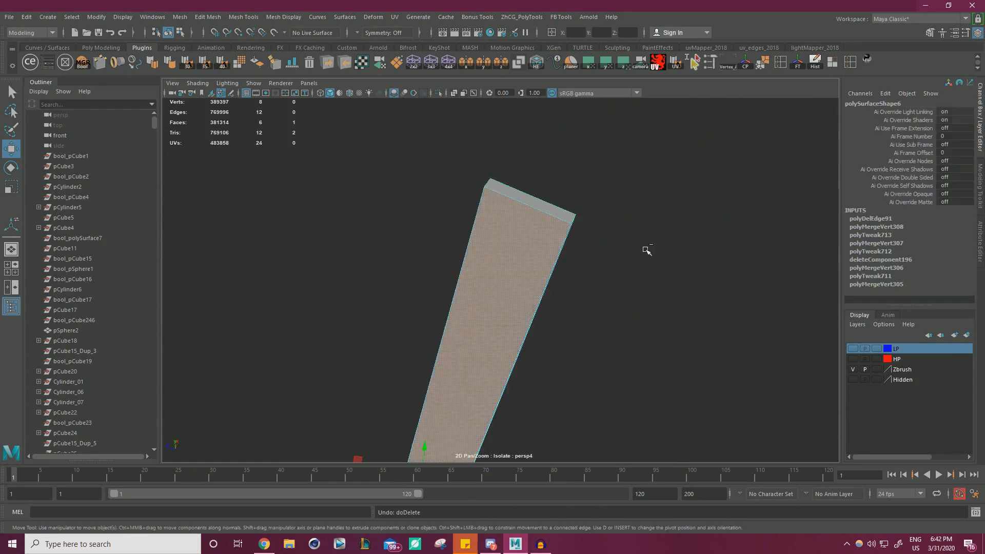
Leave the strip's isolated view and delete the stray red screw floating beside the typewriter's frame
click(477, 119)
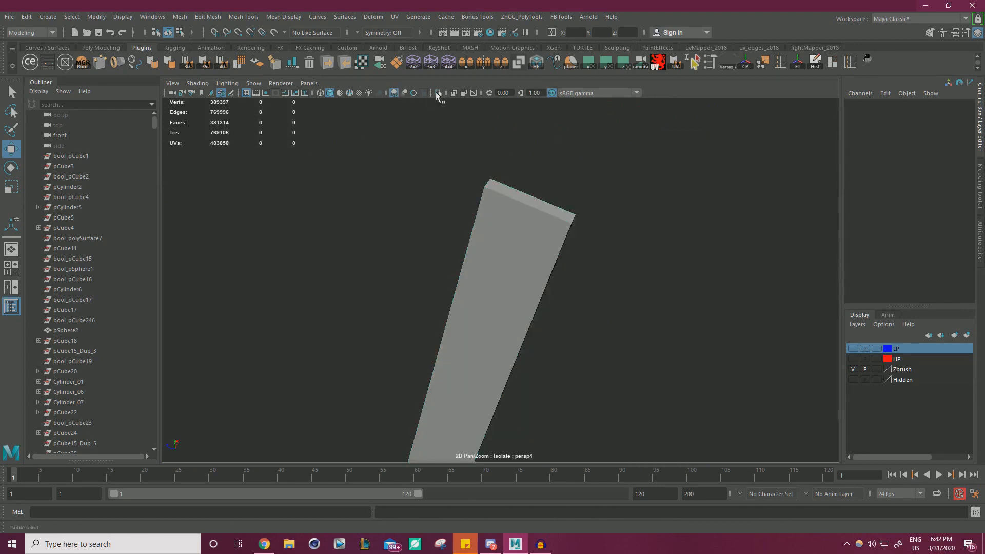
click(438, 94)
click(441, 94)
alt+drag(613, 177, 401, 268)
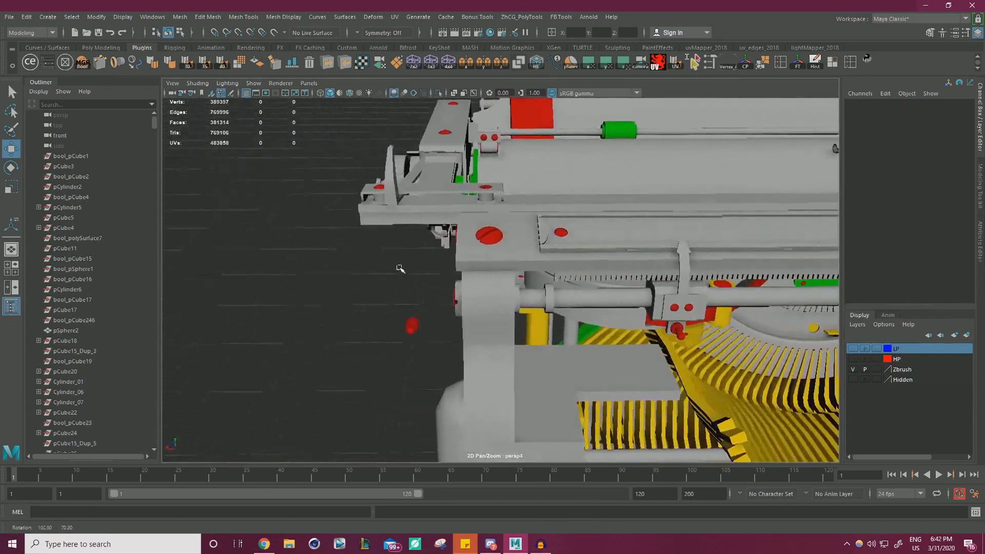
click(409, 325)
alt+drag(437, 309, 398, 306)
alt+right_drag(398, 306, 452, 321)
alt+middle_drag(452, 321, 525, 239)
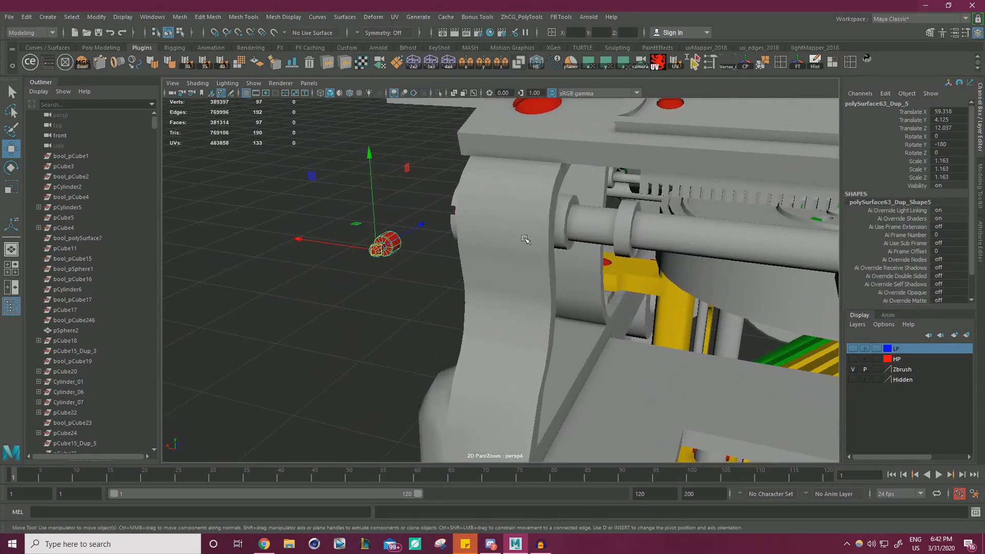
key(Delete)
Delete the large slotted screws seated on the ends of the top strip
alt+drag(571, 211, 611, 226)
alt+right_drag(611, 226, 456, 236)
alt+drag(455, 236, 406, 256)
alt+right_drag(405, 256, 354, 246)
click(430, 250)
click(411, 245)
alt+middle_drag(611, 241, 534, 252)
alt+right_drag(534, 252, 657, 266)
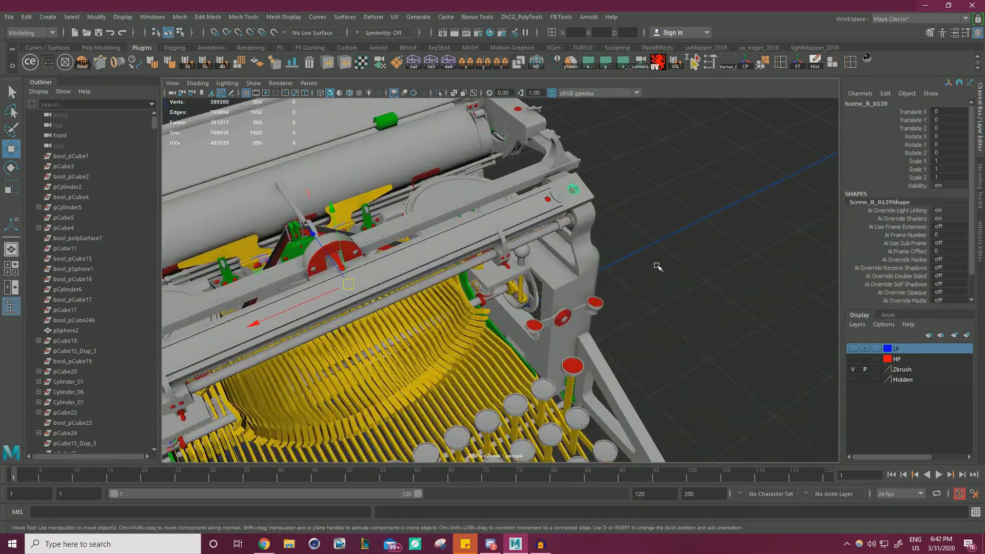
key(Delete)
Add the simplified top strip to the LP layer
click(570, 195)
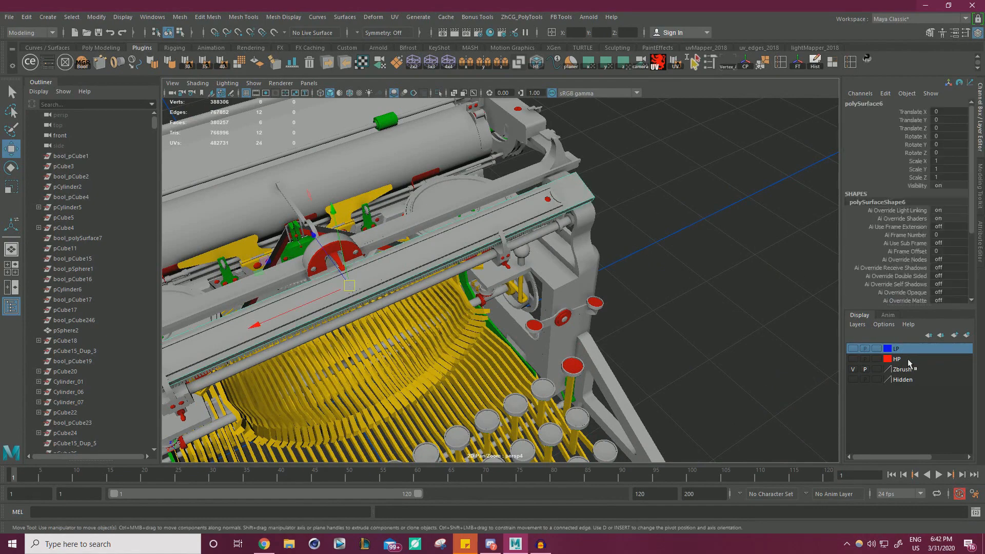
right_click(901, 354)
click(901, 375)
Isolate the pair of green rollers on the thin rod above the platen
alt+drag(718, 215, 564, 177)
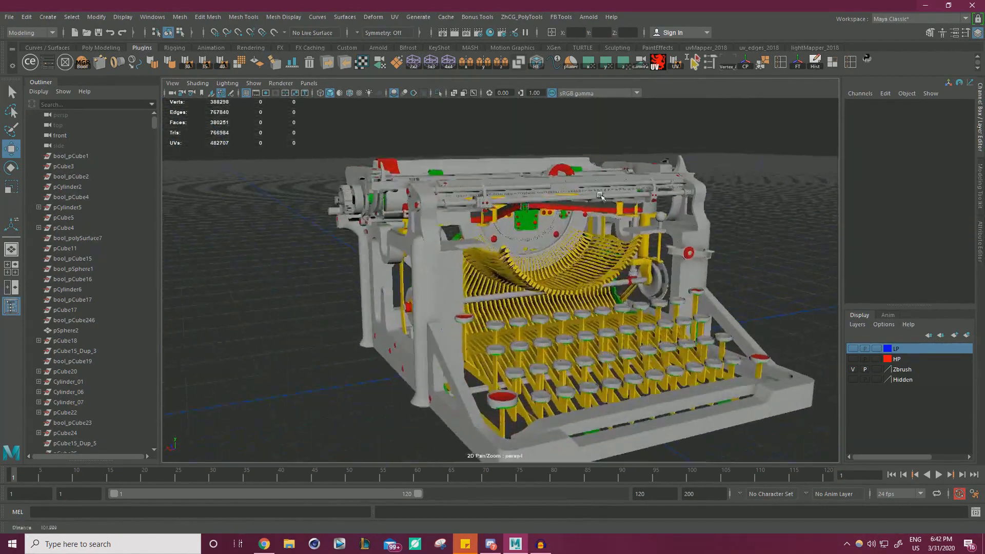
alt+right_drag(600, 197, 619, 232)
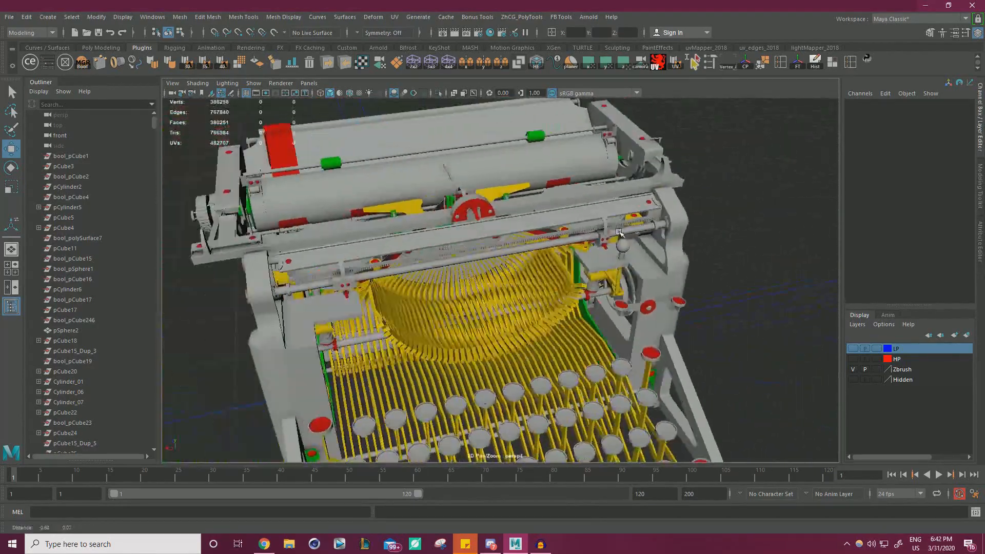
alt+drag(619, 231, 501, 259)
mouse_move(623, 253)
alt+mouse_down()
mouse_move(668, 229)
mouse_move(694, 232)
mouse_move(623, 260)
alt+mouse_up()
alt+middle_drag(652, 230, 624, 272)
scroll(624, 272, up, 3)
click(634, 205)
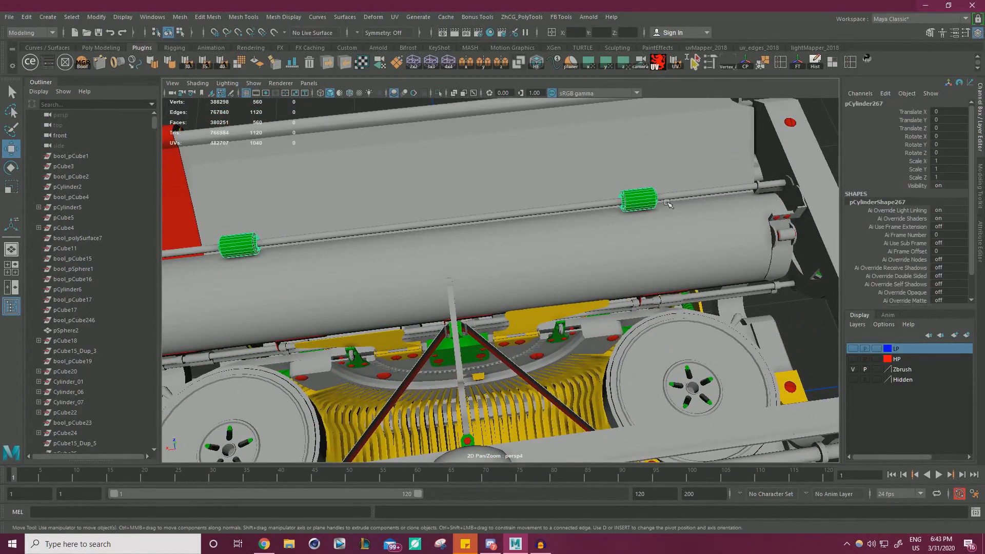
scroll(668, 204, up, 3)
alt+middle_drag(597, 138, 660, 216)
alt+drag(544, 198, 600, 213)
alt+middle_drag(600, 213, 682, 144)
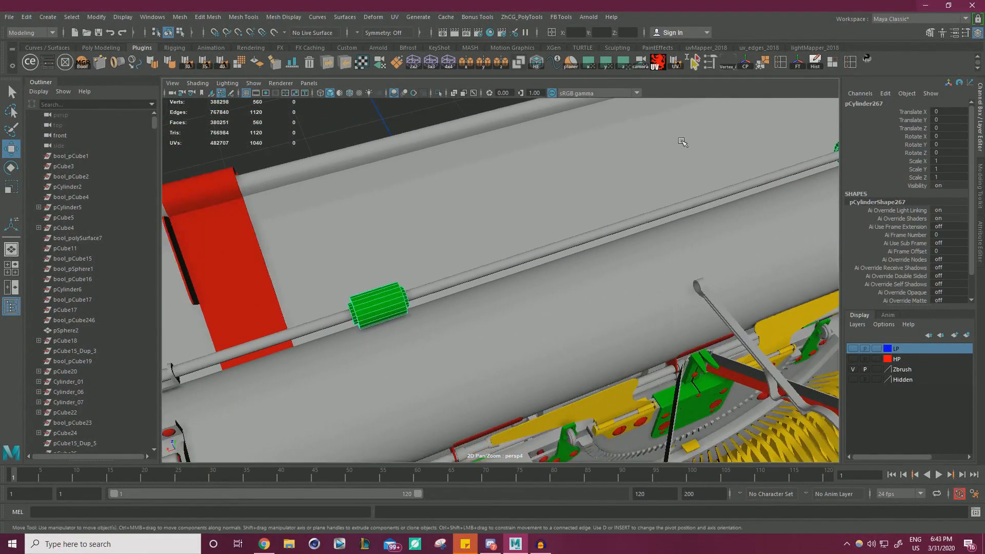
alt+drag(708, 180, 758, 216)
scroll(759, 216, up, 5)
alt+middle_drag(616, 236, 719, 221)
scroll(688, 226, up, 3)
mouse_move(688, 226)
alt+mouse_down()
mouse_move(671, 222)
mouse_move(692, 223)
alt+mouse_up()
scroll(691, 223, down, 8)
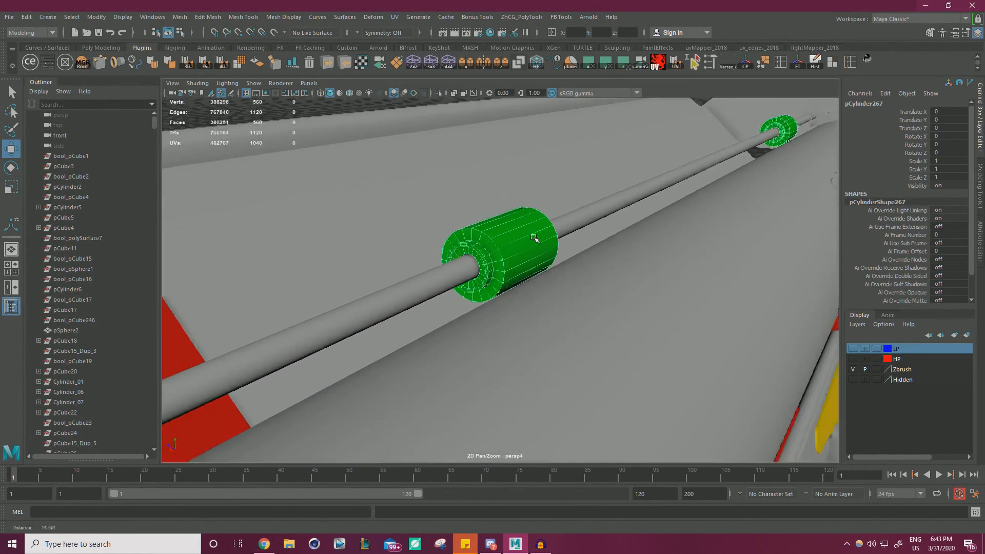
click(439, 96)
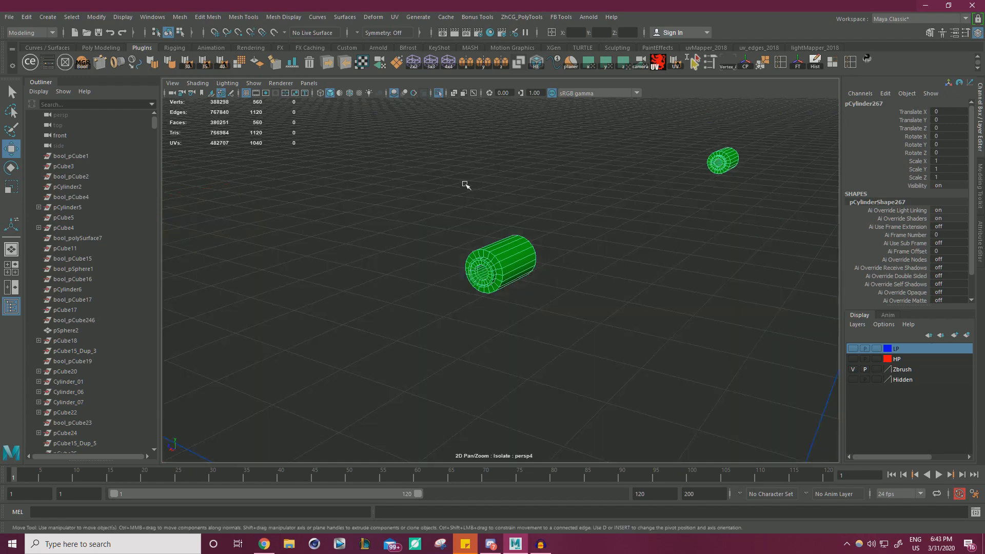
Delete the bore faces of the nearer roller together with the surrounding recessed inner ring faces
scroll(673, 277, up, 8)
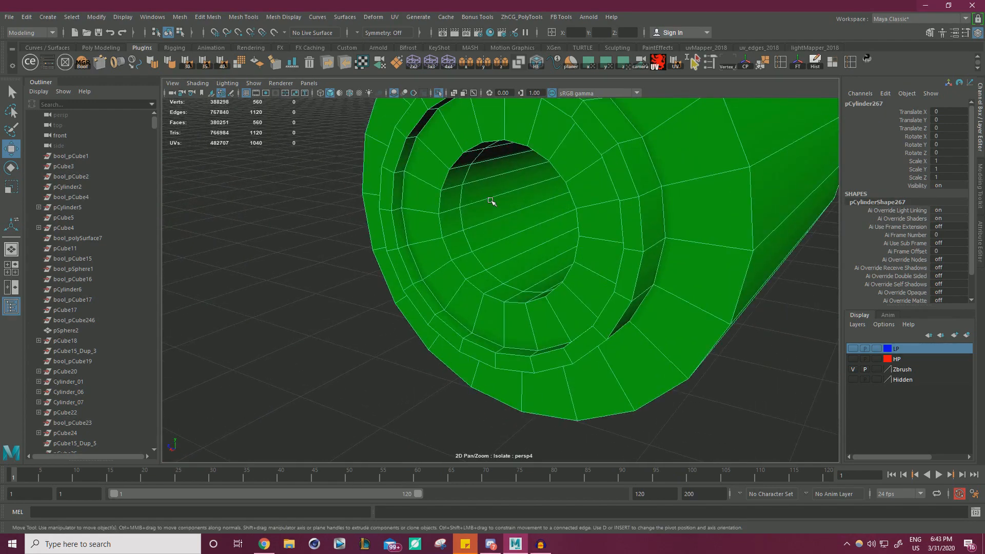
right_drag(489, 201, 500, 233)
double_click(488, 215)
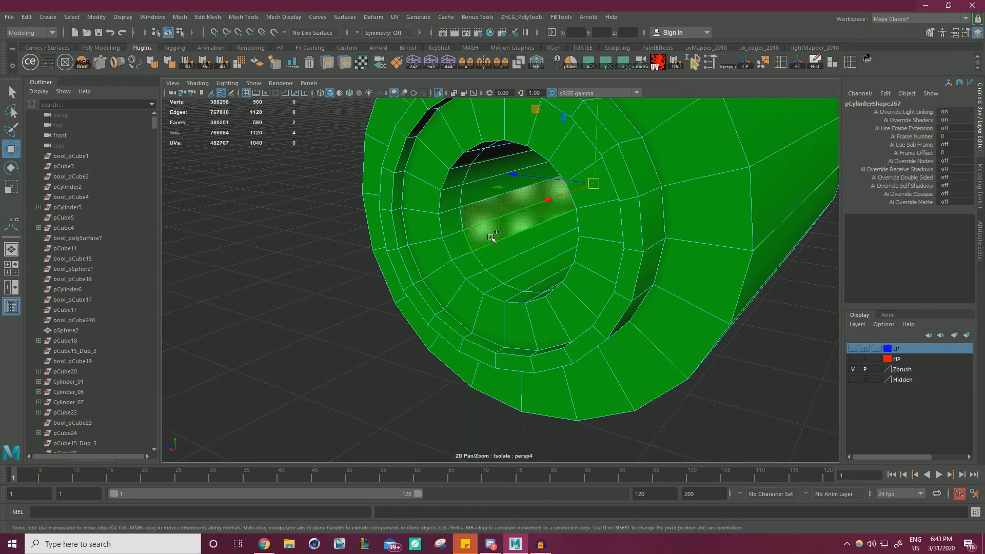
key(Delete)
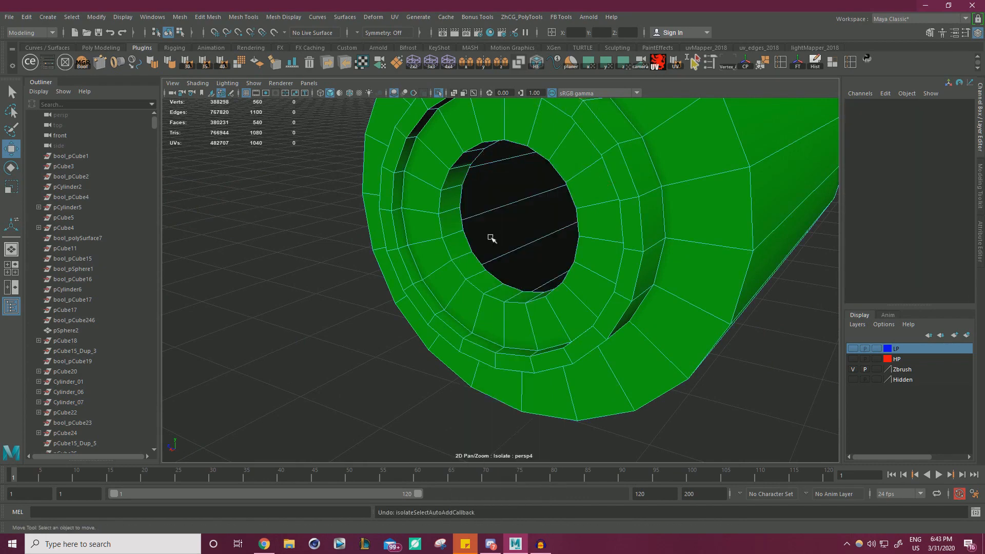
key(shift+period)
key(shift+period)
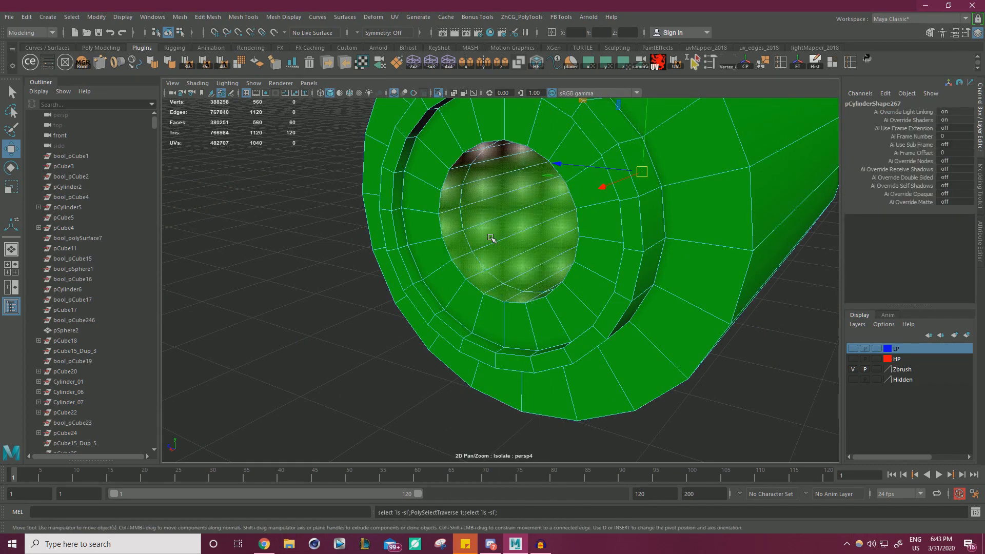
key(Delete)
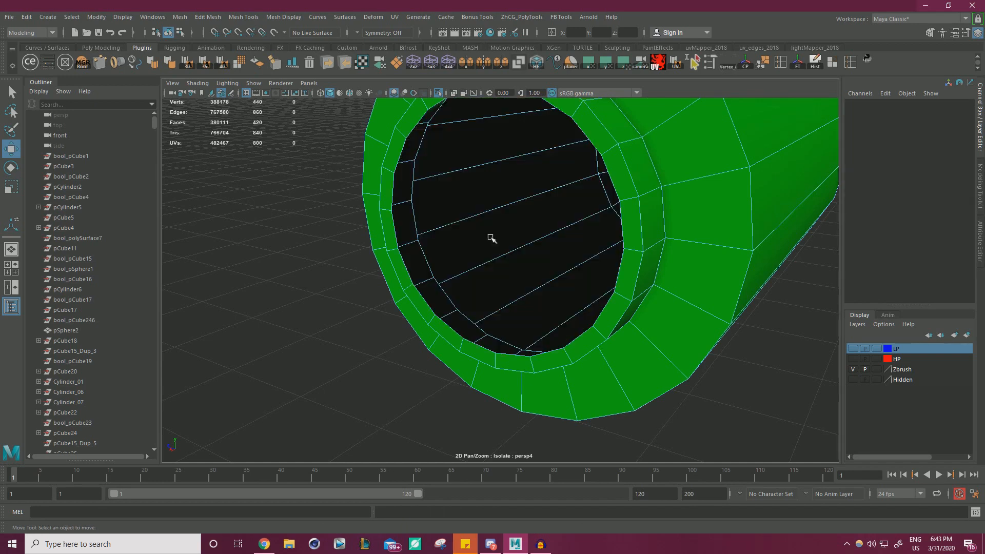
Fill the open border at the roller's near end with a single cap face
right_drag(390, 186, 391, 154)
click(400, 157)
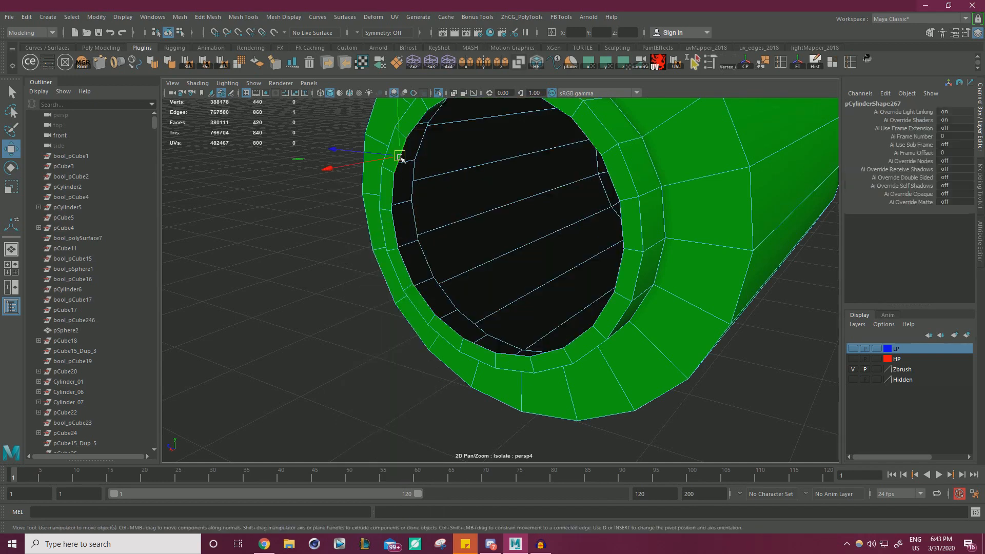
shift+right_drag(265, 242, 268, 257)
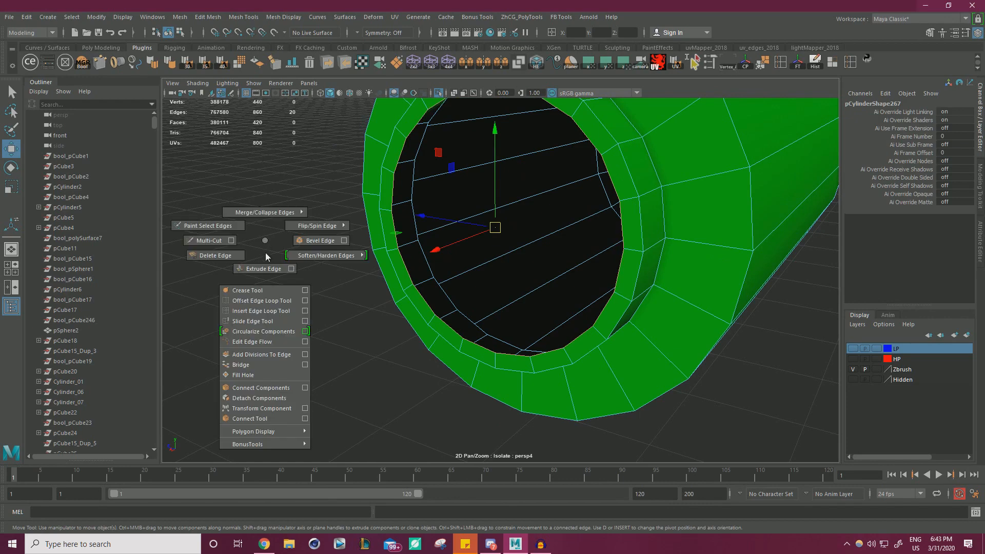
shift+right_drag(254, 374, 255, 375)
Cap the open border at the roller's opposite end using Fill Hole
alt+right_drag(567, 260, 338, 228)
alt+drag(338, 228, 650, 269)
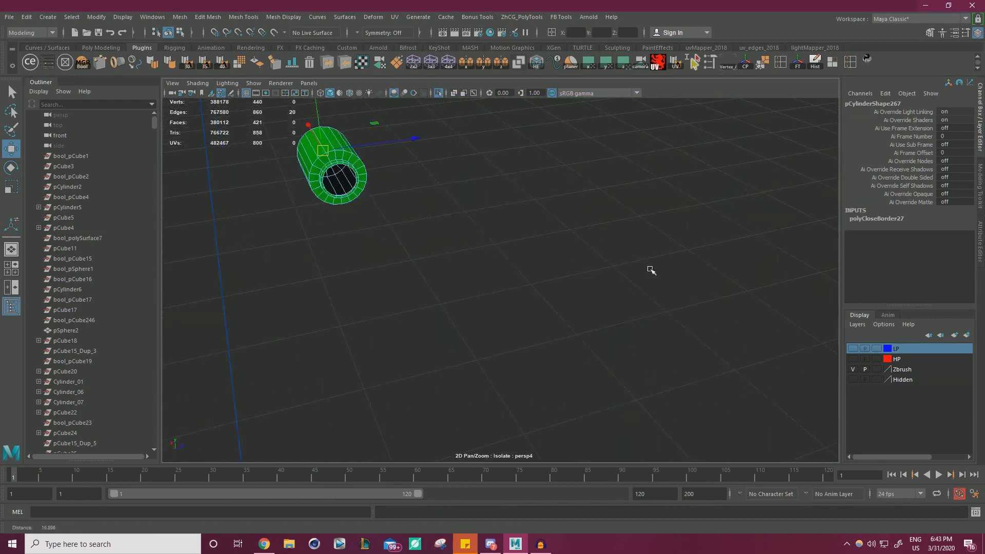
alt+middle_drag(513, 261, 580, 328)
alt+right_drag(554, 334, 605, 340)
scroll(458, 331, up, 6)
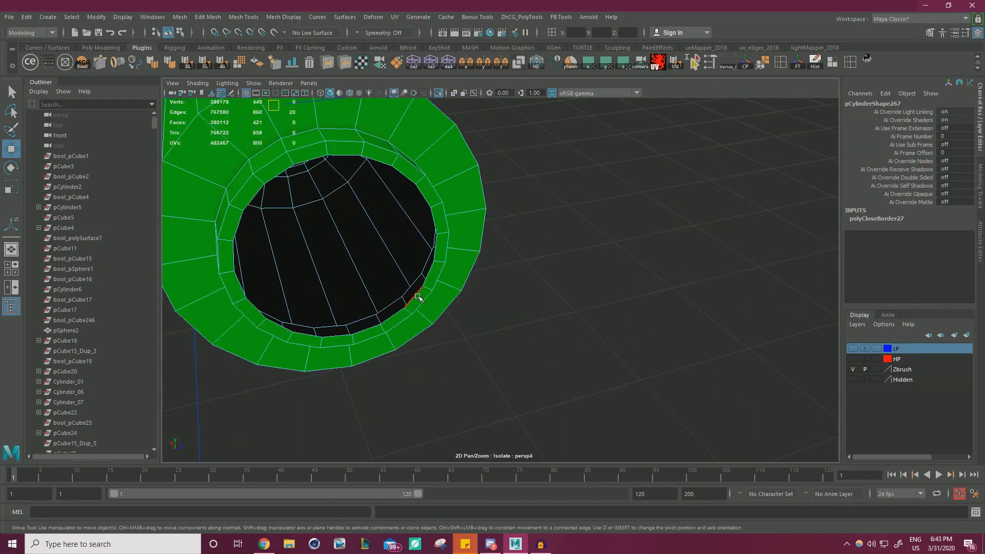
shift+right_drag(428, 298, 463, 311)
Delete every second lengthwise edge loop around the capped roller, including the edges across its end rings
right_drag(340, 238, 338, 213)
scroll(302, 216, down, 4)
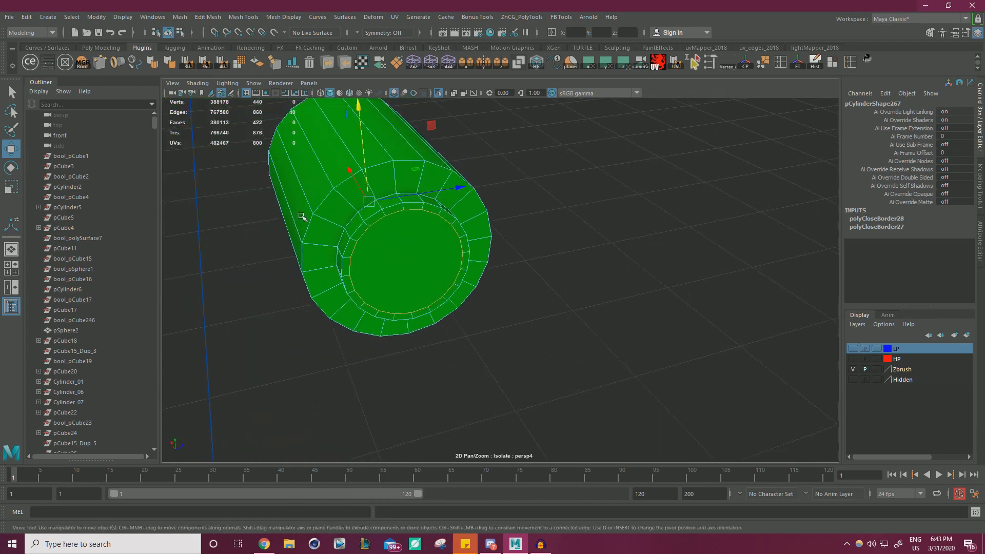
alt+drag(301, 215, 288, 235)
alt+middle_drag(288, 236, 398, 149)
alt+drag(398, 149, 452, 146)
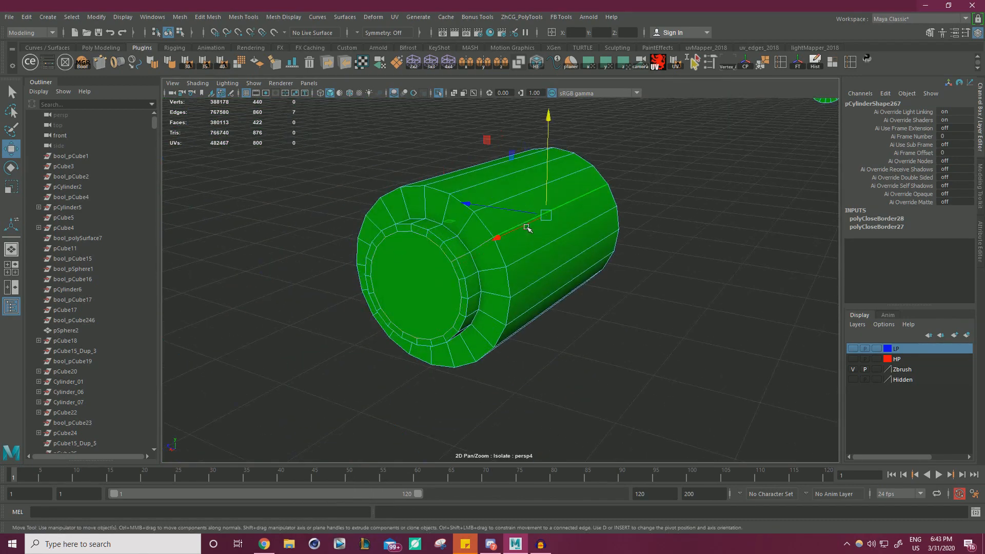
shift+double_click(536, 277)
scroll(544, 278, down, 1)
alt+drag(544, 277, 547, 237)
shift+double_click(522, 227)
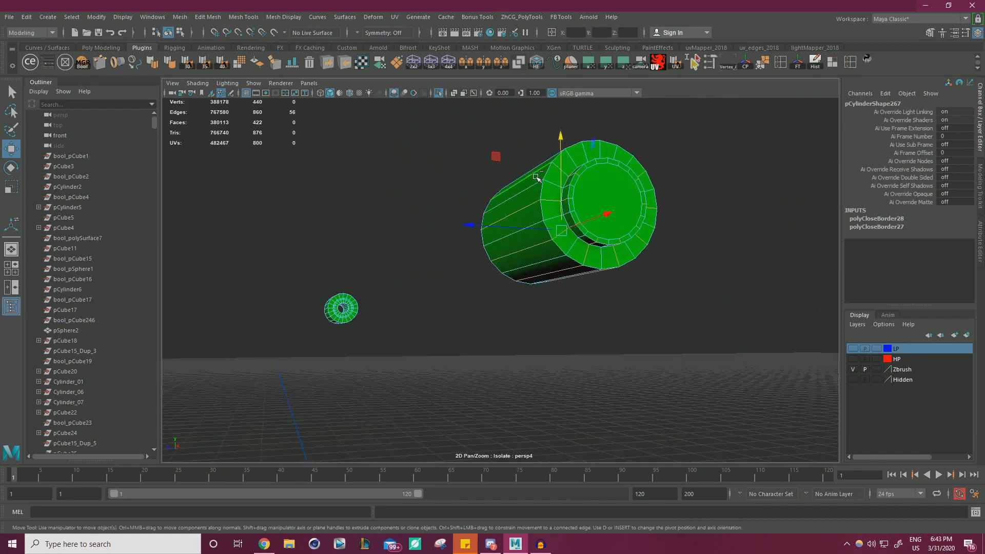
key(alt+shift)
alt+drag(536, 177, 538, 259)
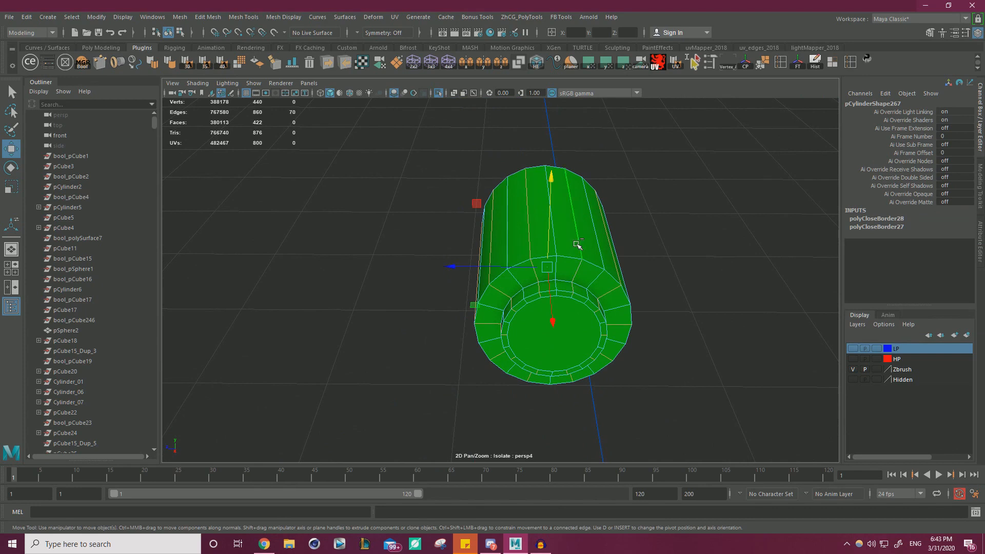
key(ctrl+Delete)
alt+right_drag(635, 238, 478, 241)
alt+drag(478, 241, 467, 249)
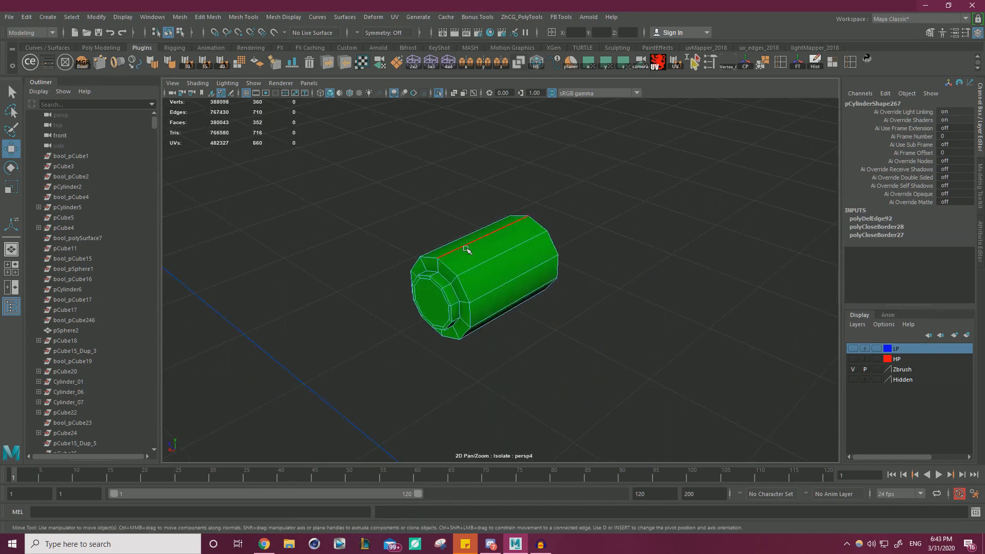
Return to object mode, end the isolation and inspect the reduced roller on its rod
right_drag(491, 246, 513, 237)
click(659, 206)
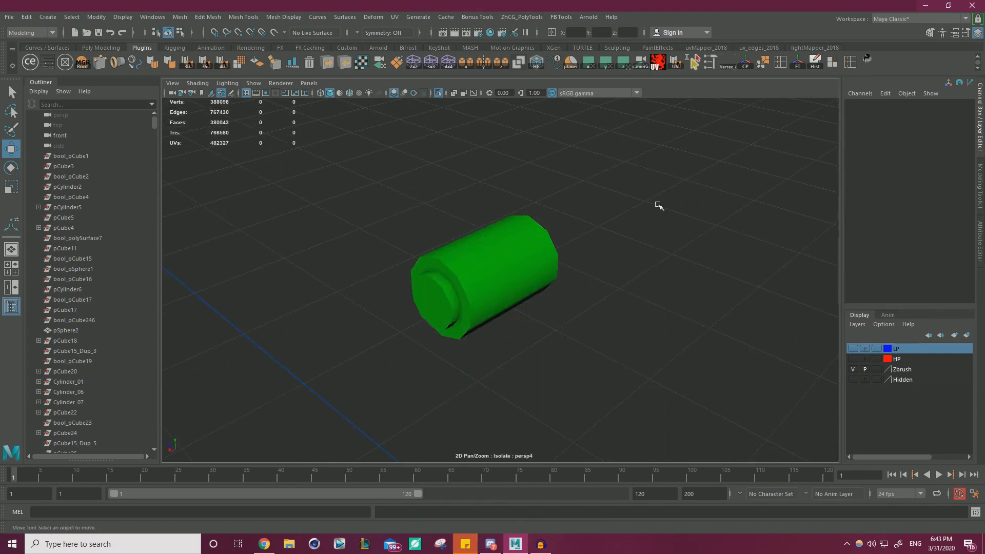
click(438, 94)
alt+drag(493, 170, 616, 236)
alt+right_drag(616, 237, 639, 244)
alt+drag(639, 243, 680, 248)
alt+right_drag(619, 235, 633, 235)
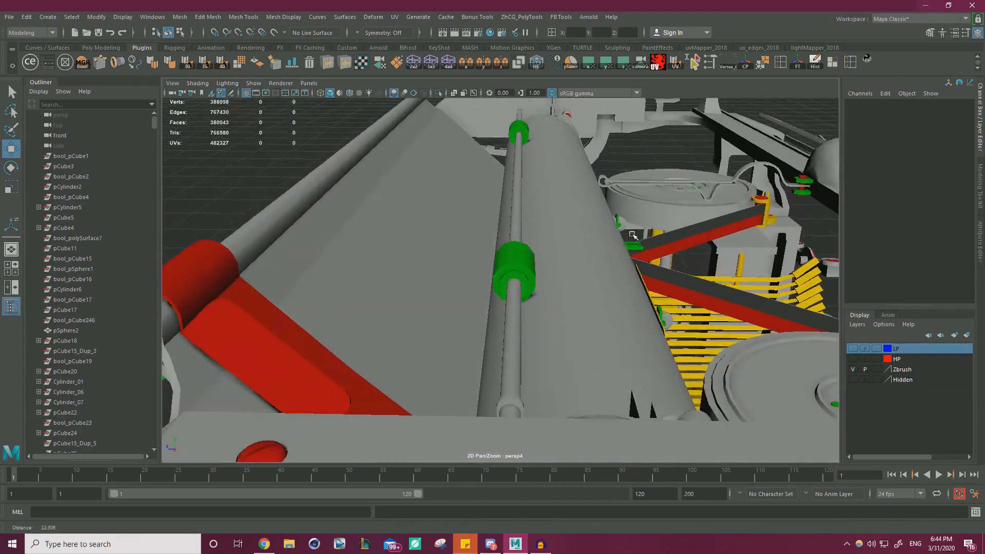
alt+drag(633, 235, 524, 236)
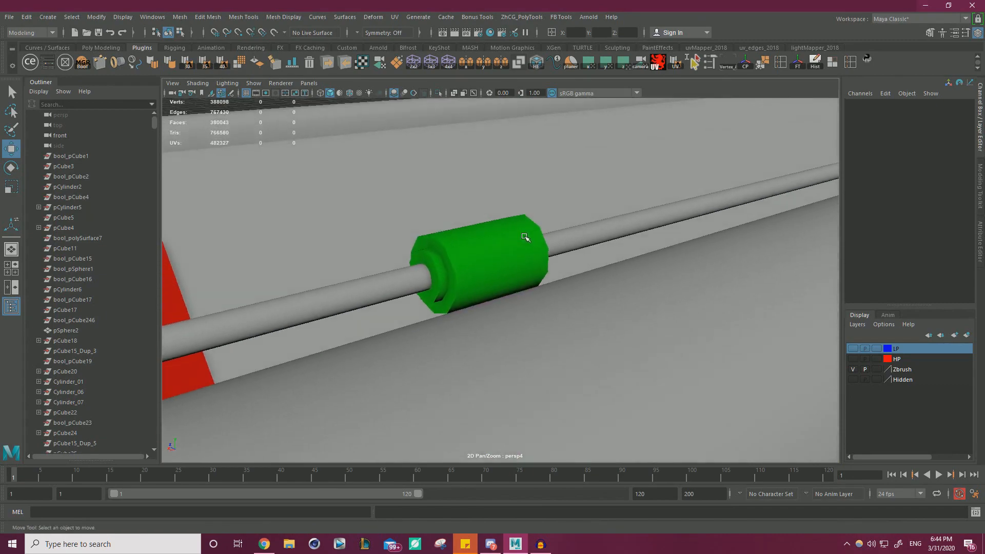
Examine the whole typewriter from several sides for the remaining parts to optimise
alt+right_drag(525, 238, 303, 229)
alt+drag(409, 229, 447, 248)
alt+middle_drag(446, 248, 455, 133)
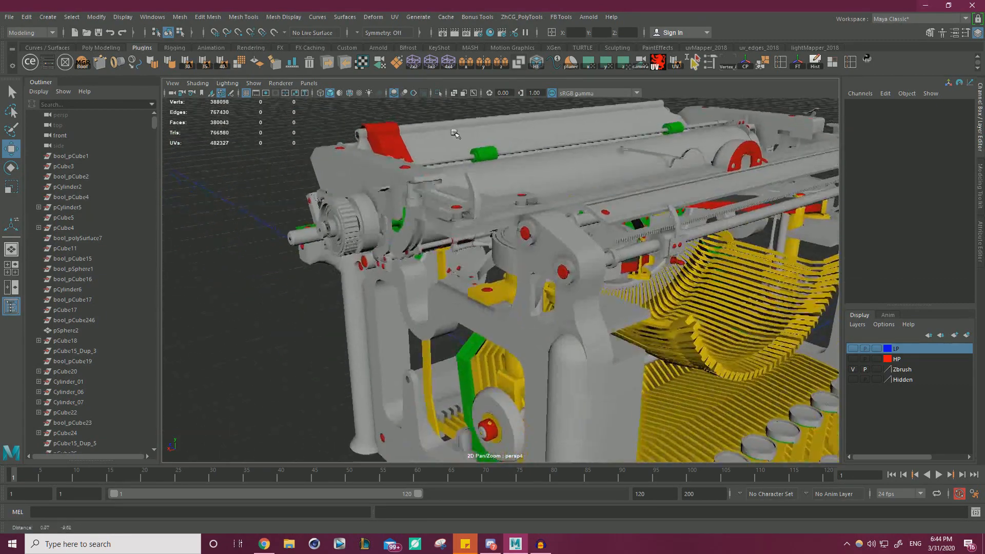
mouse_move(454, 133)
alt+mouse_down()
mouse_move(570, 303)
mouse_move(326, 126)
mouse_move(525, 170)
alt+mouse_up()
click(349, 93)
click(349, 94)
alt+right_drag(525, 170, 438, 163)
alt+drag(437, 163, 524, 198)
alt+middle_drag(523, 198, 495, 159)
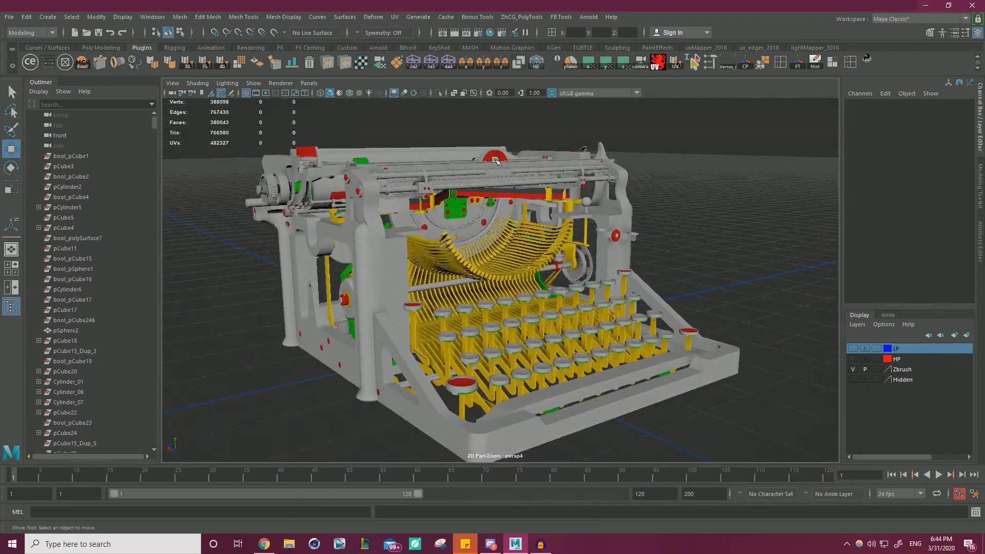
alt+right_drag(495, 159, 580, 193)
alt+drag(580, 192, 657, 253)
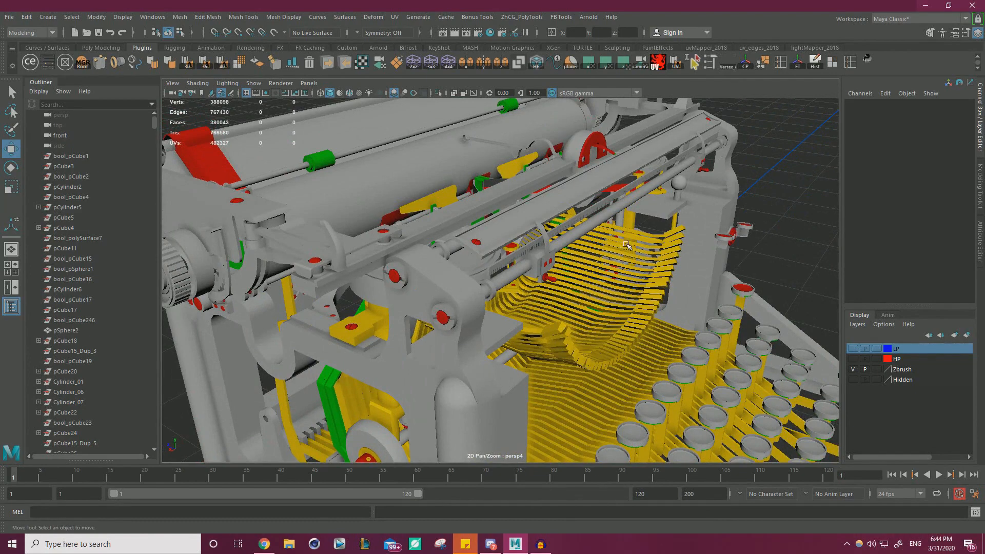
Inspect the green rollers, their rod and the surrounding carriage parts up close and from several sides
alt+right_drag(627, 245, 534, 209)
alt+drag(533, 209, 586, 230)
alt+right_drag(585, 230, 665, 261)
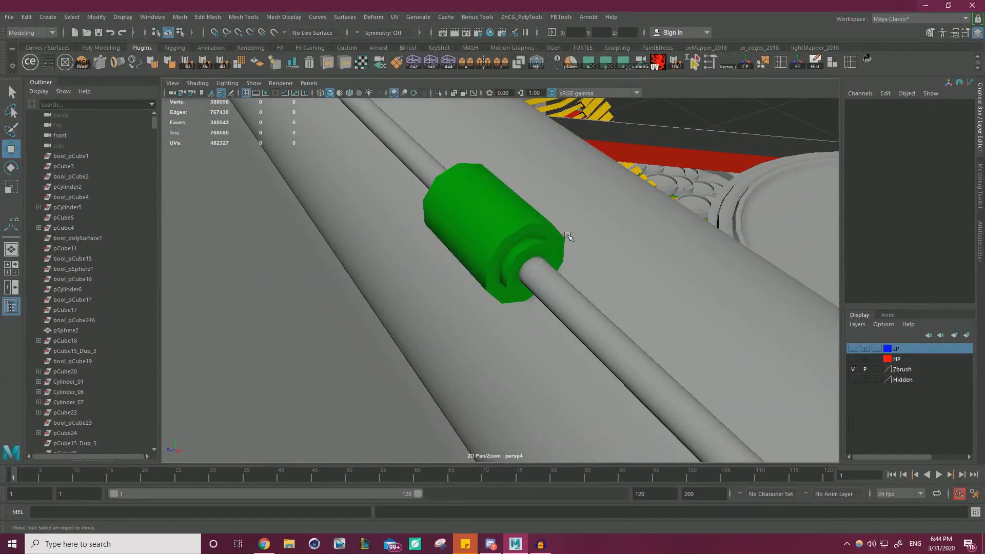
alt+right_drag(568, 236, 533, 216)
alt+drag(534, 216, 421, 175)
alt+right_drag(421, 175, 600, 282)
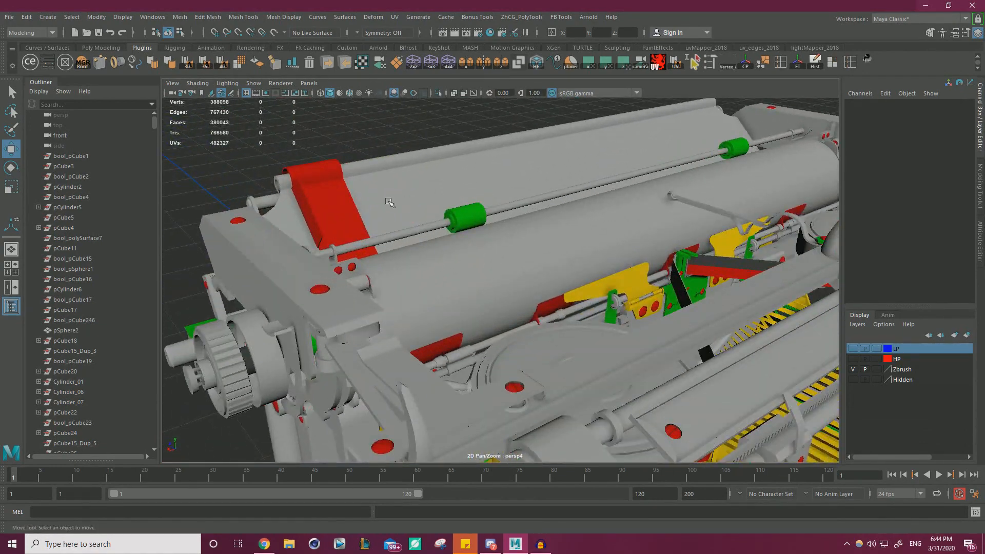
alt+right_drag(389, 202, 536, 212)
alt+drag(535, 212, 606, 261)
alt+right_drag(606, 260, 695, 257)
alt+drag(695, 257, 380, 267)
alt+right_drag(380, 266, 231, 249)
alt+drag(231, 249, 464, 211)
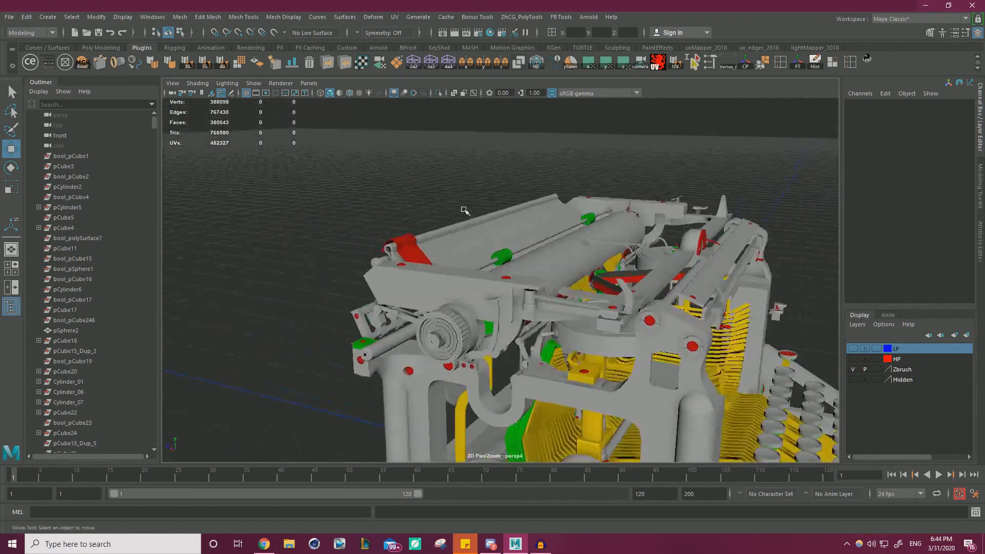
alt+right_drag(465, 210, 345, 180)
alt+drag(346, 180, 307, 203)
alt+right_drag(307, 203, 466, 233)
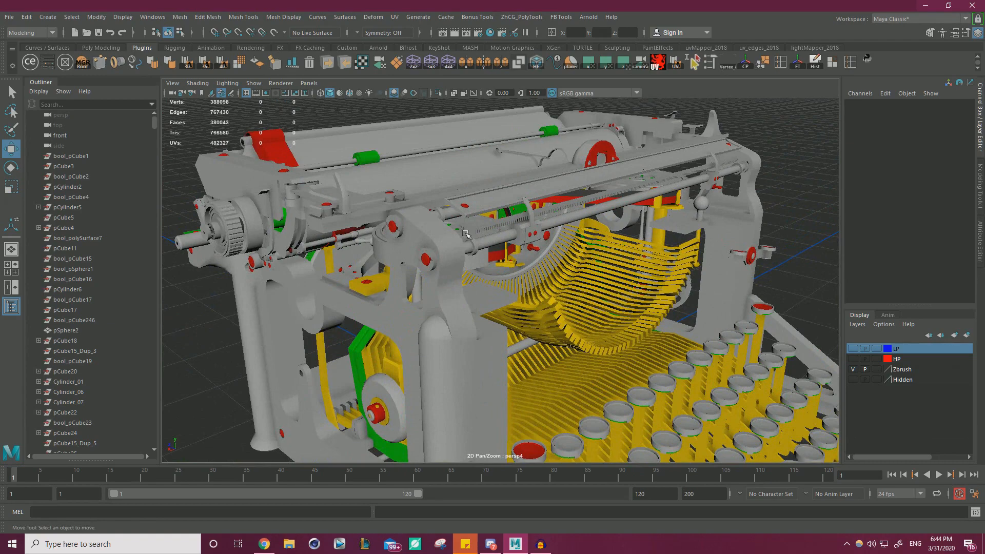
Isolate the mesh of the green roller on the rod
alt+right_drag(409, 183, 607, 291)
alt+right_drag(505, 252, 616, 316)
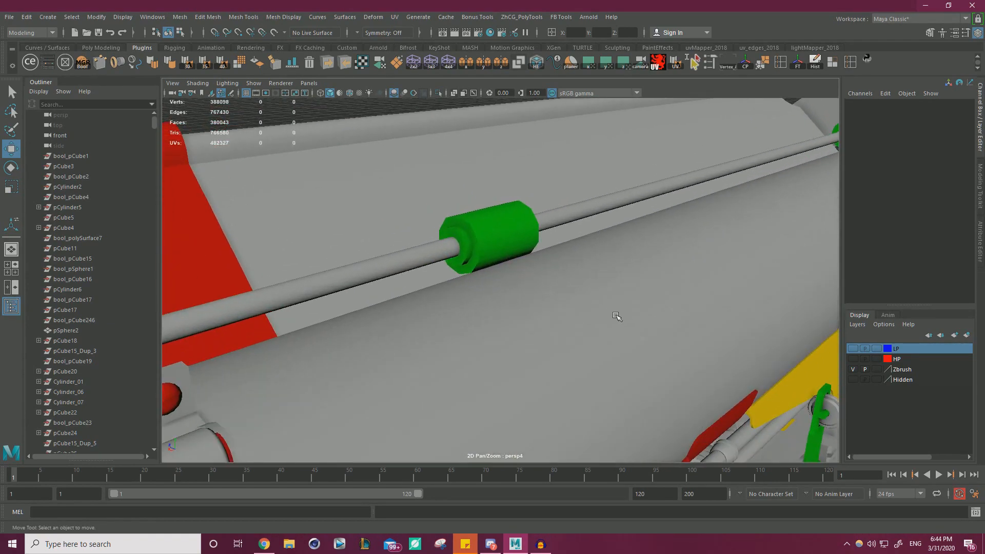
click(519, 251)
alt+right_drag(519, 252, 598, 296)
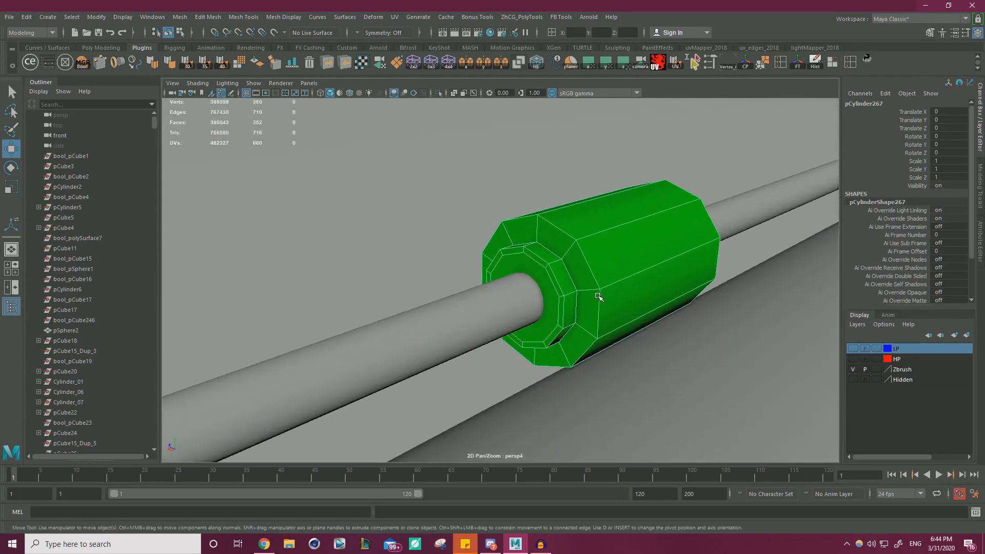
click(439, 93)
Delete the inner bevel edge ring around both of the roller's end caps, leaving one flat face at each end
alt+right_drag(527, 252, 529, 281)
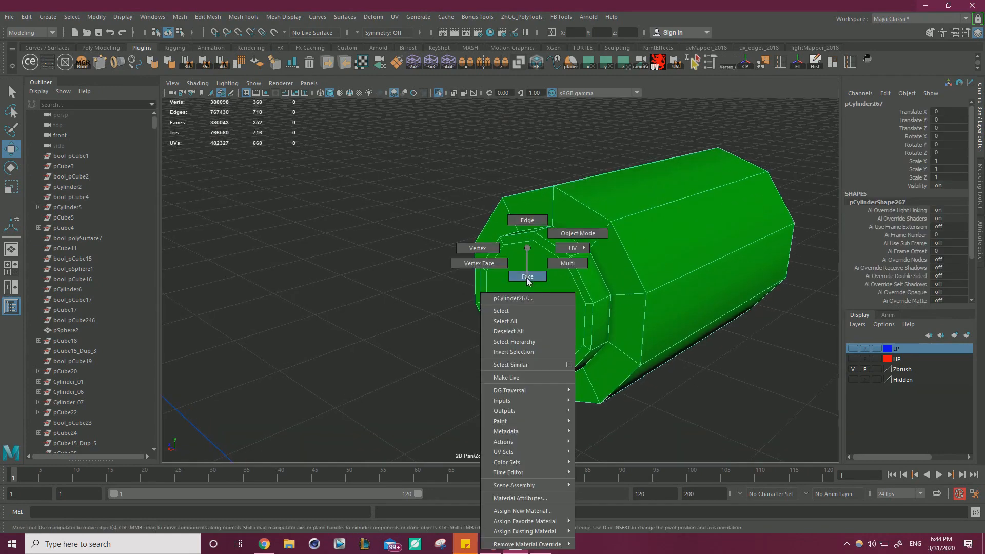
right_drag(522, 202, 521, 201)
right_drag(559, 249, 558, 280)
click(559, 291)
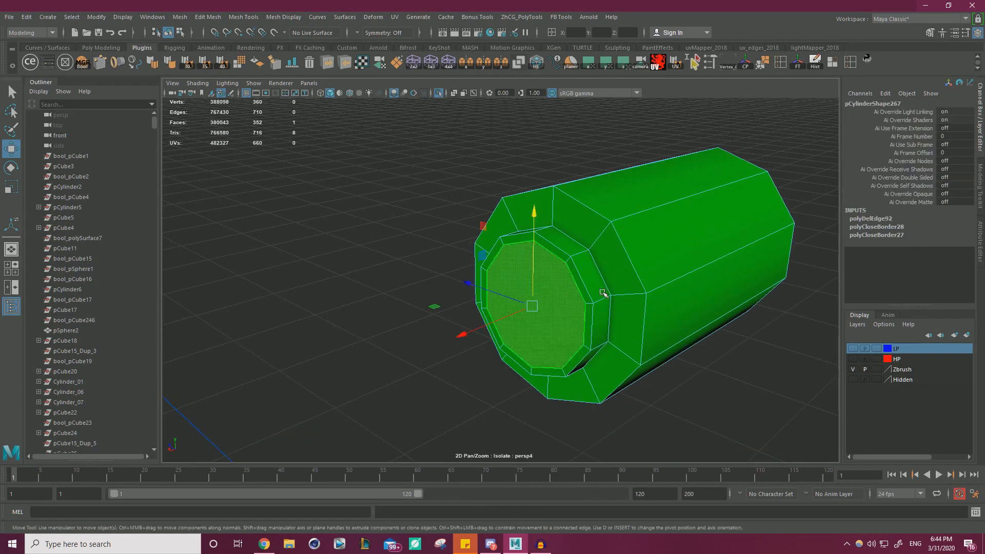
alt+drag(605, 293, 412, 275)
shift+click(310, 229)
alt+drag(312, 231, 636, 269)
ctrl+right_drag(434, 240, 424, 175)
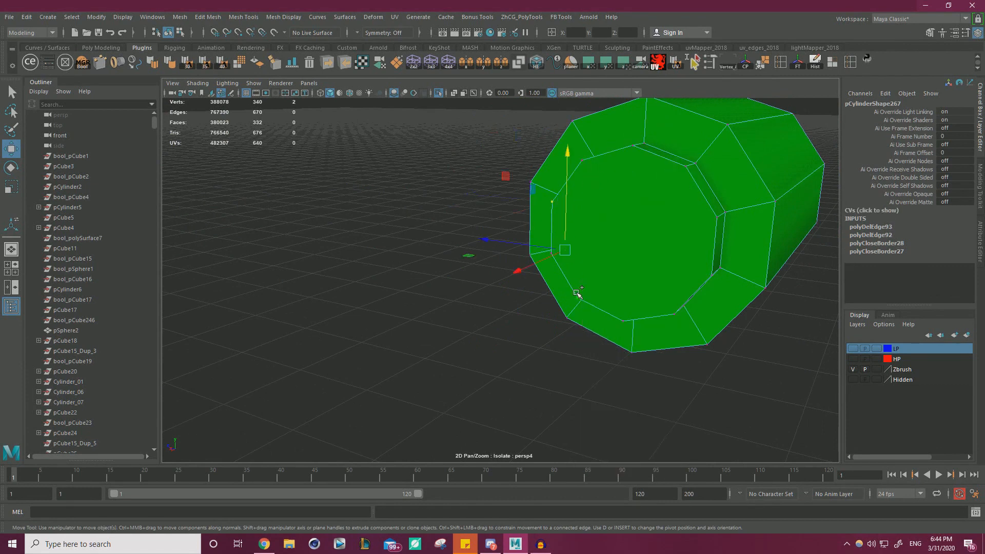
Split the roller's first end cap with four parallel edges by connecting pairs of vertices across it
key(w)
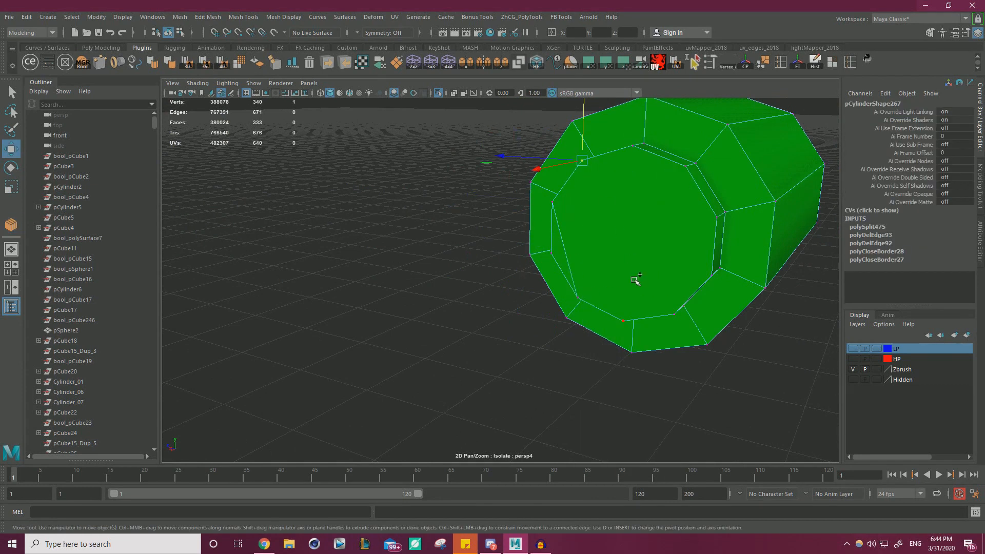
key(w)
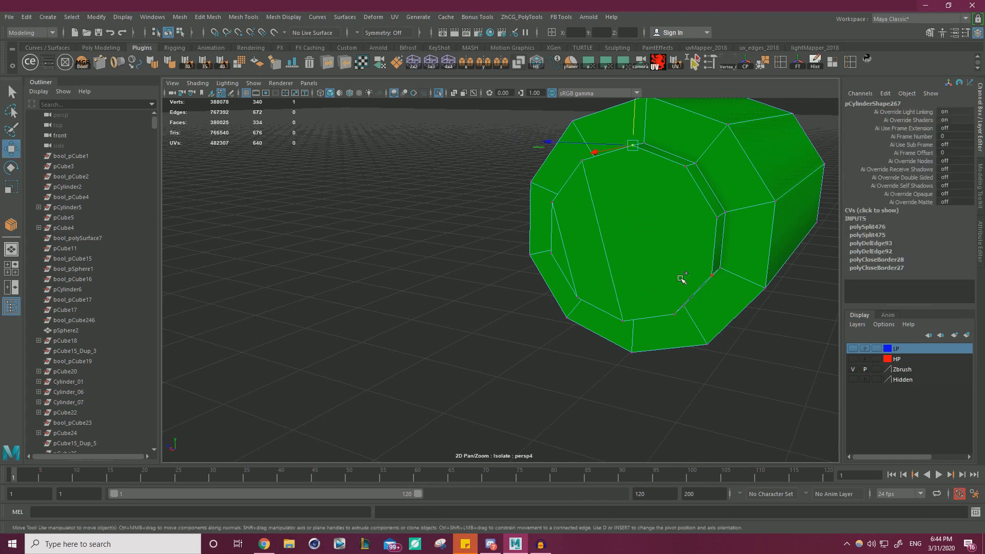
shift+right_drag(746, 314, 755, 314)
key(w)
click(679, 183)
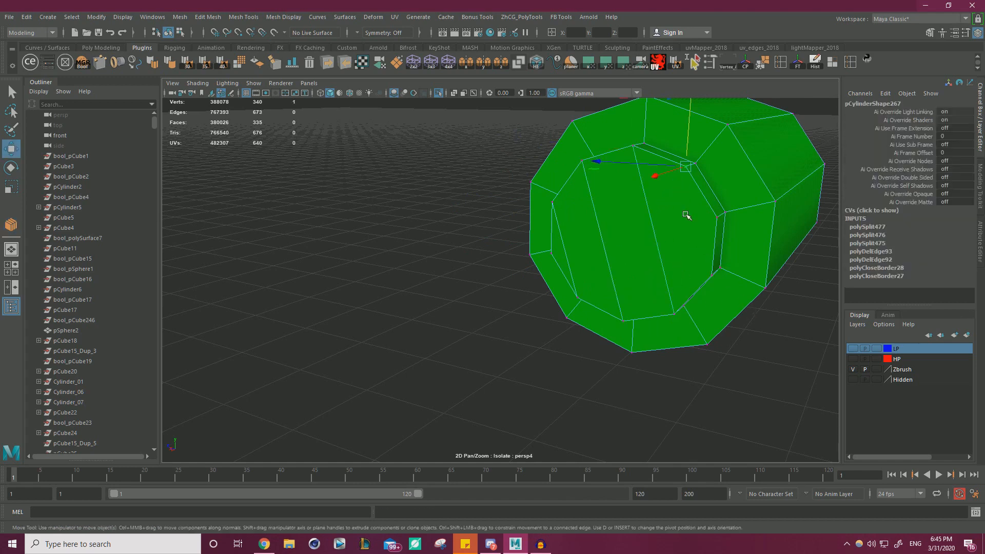
shift+click(697, 266)
shift+right_drag(697, 266, 711, 277)
key(w)
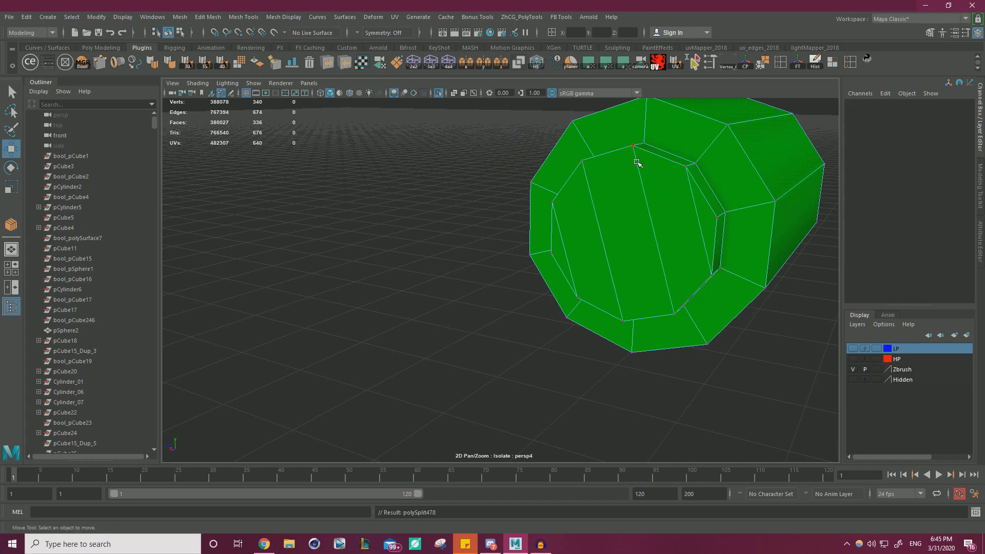
Connect the vertex pairs across the roller's opposite end cap with four parallel edges
click(635, 148)
scroll(515, 204, down, 5)
alt+drag(516, 203, 352, 209)
alt+middle_drag(352, 209, 481, 285)
alt+right_drag(482, 284, 733, 348)
alt+drag(733, 348, 609, 265)
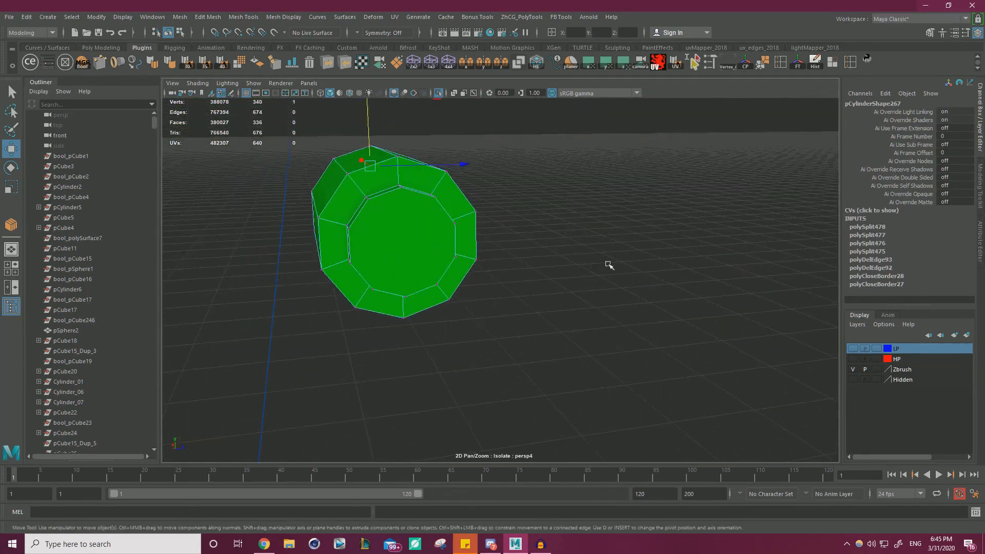
alt+middle_drag(497, 256, 607, 260)
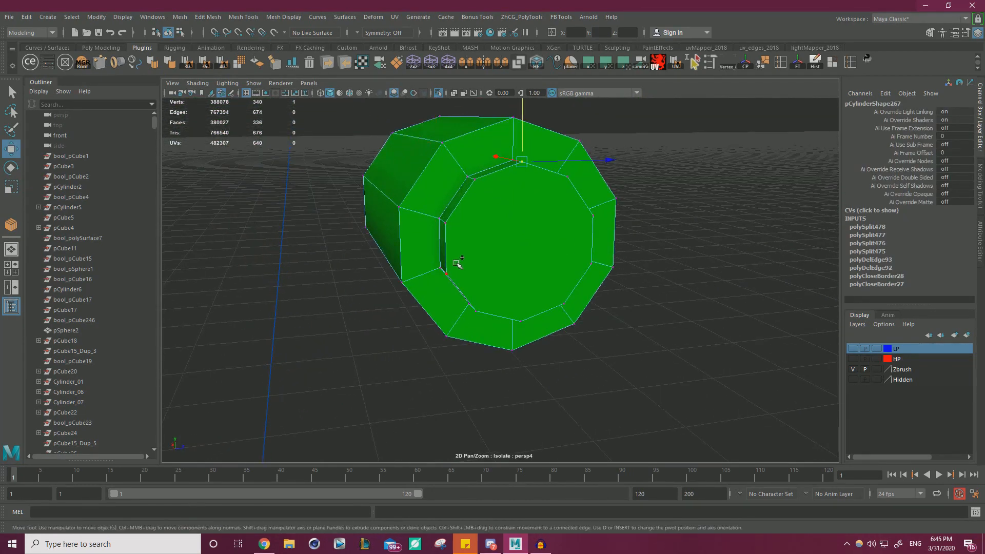
key(w)
click(568, 176)
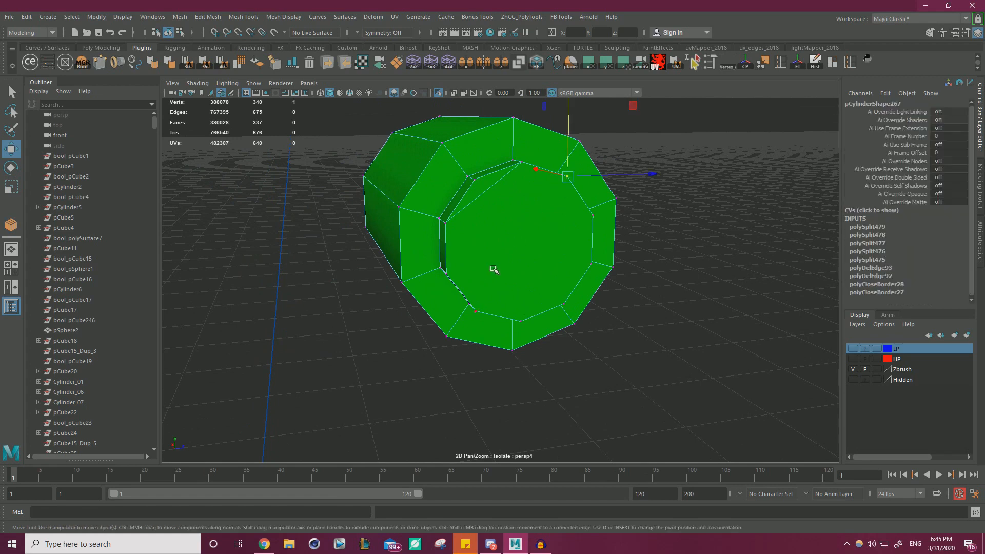
key(w)
click(564, 226)
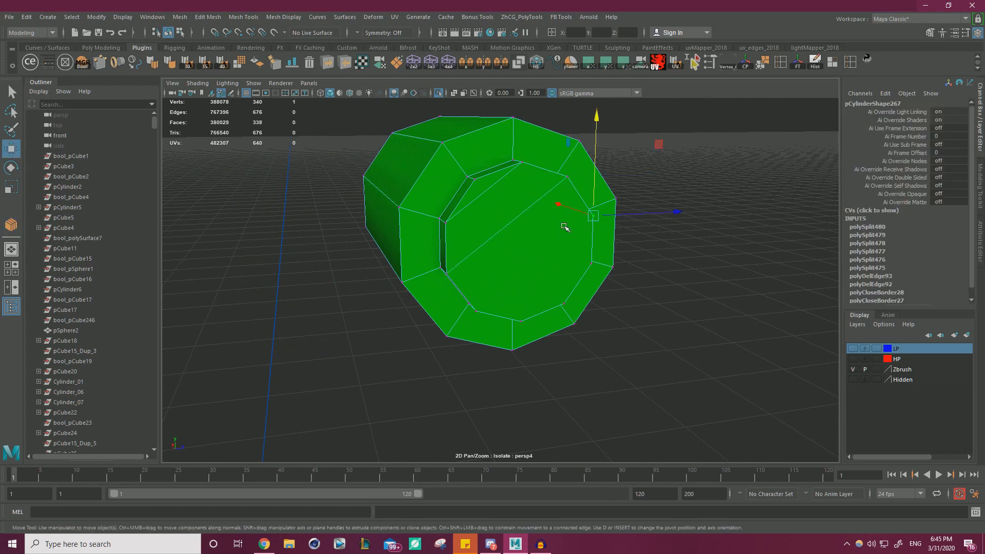
key(w)
click(594, 308)
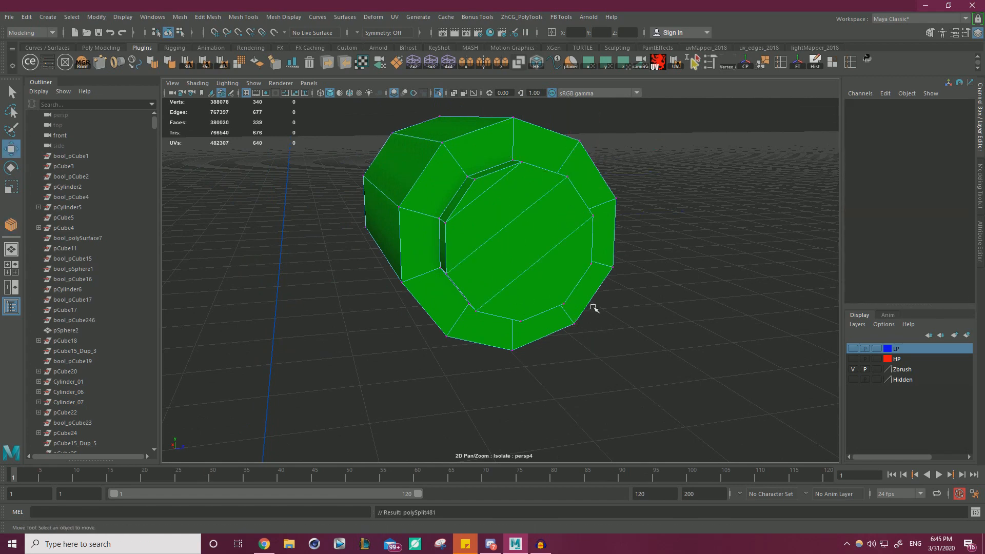
click(585, 261)
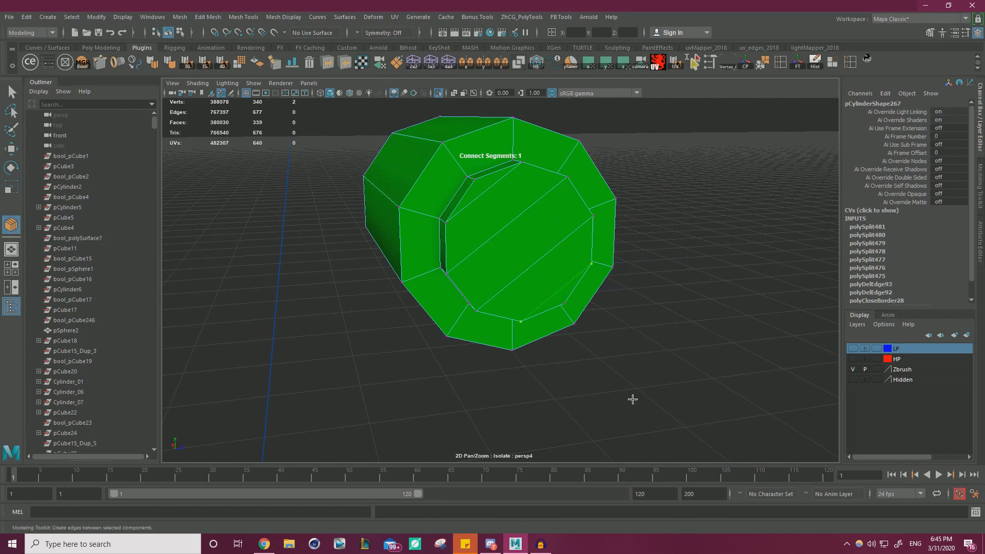
key(w)
Extract the reduced roller from its shared mesh as a separate object and select it in object mode
click(497, 262)
right_drag(514, 237, 577, 222)
alt+right_drag(654, 209, 443, 233)
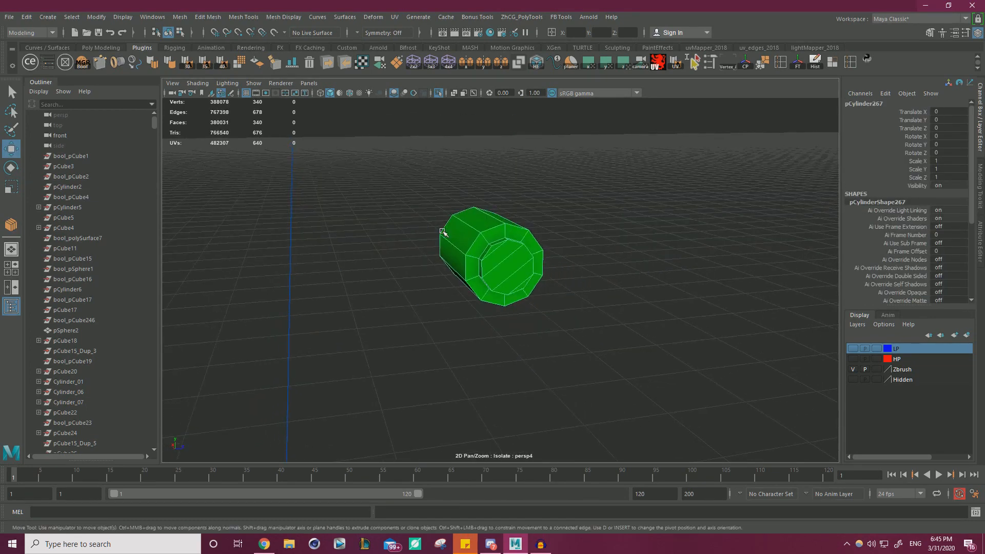
alt+drag(443, 232, 490, 242)
alt+right_drag(490, 242, 443, 232)
alt+right_drag(662, 246, 567, 235)
right_drag(455, 249, 458, 284)
double_click(462, 283)
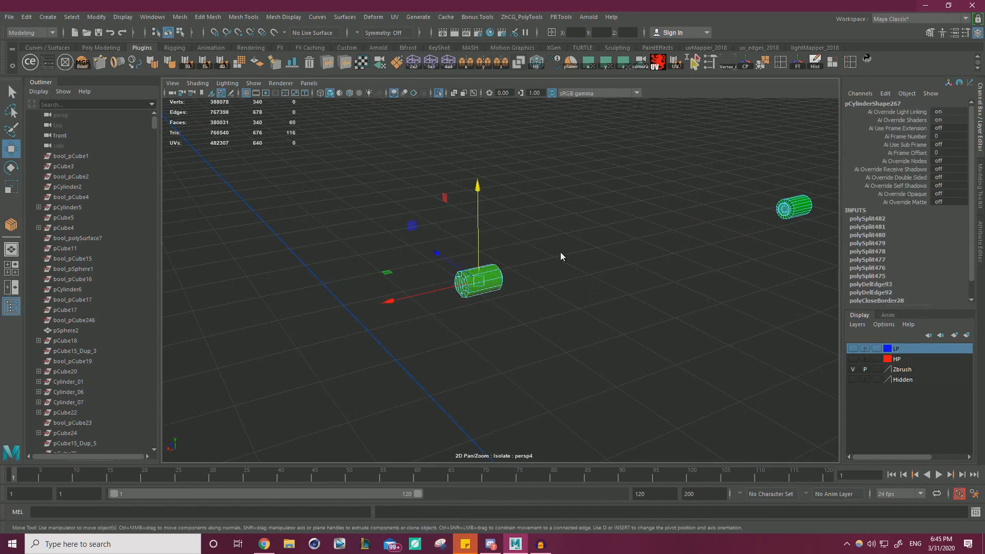
shift+right_drag(561, 256, 554, 316)
shift+right_drag(544, 423, 545, 420)
key(w)
right_drag(479, 248, 529, 261)
drag(617, 317, 442, 240)
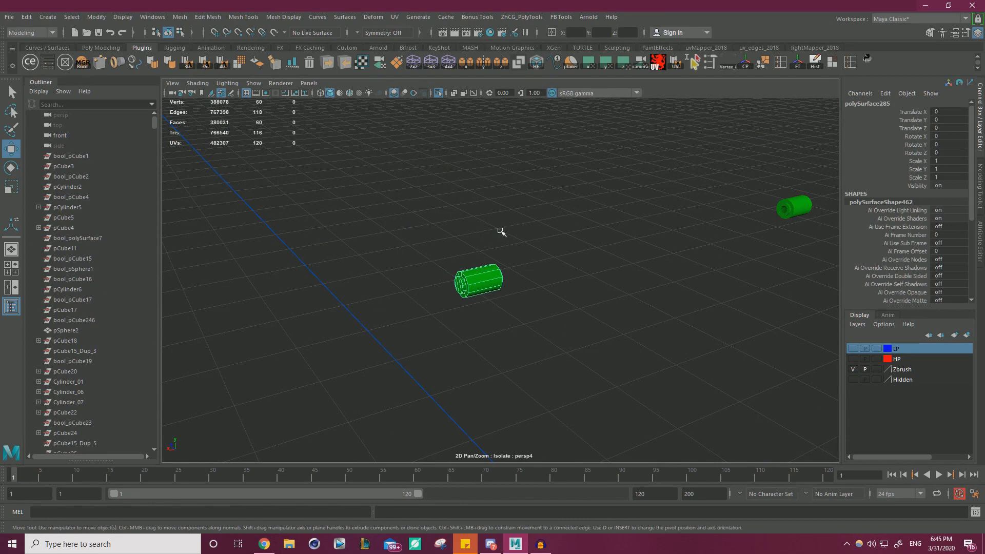
Delete the separated roller's construction history and centre its pivot, keeping the roller selected
click(814, 63)
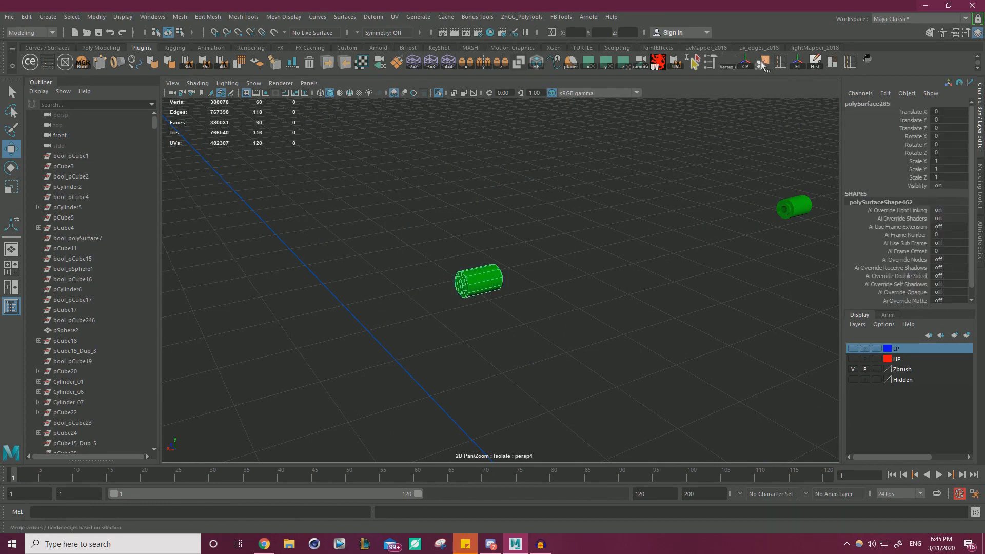
click(747, 63)
alt+right_drag(667, 172, 704, 336)
click(636, 334)
click(398, 307)
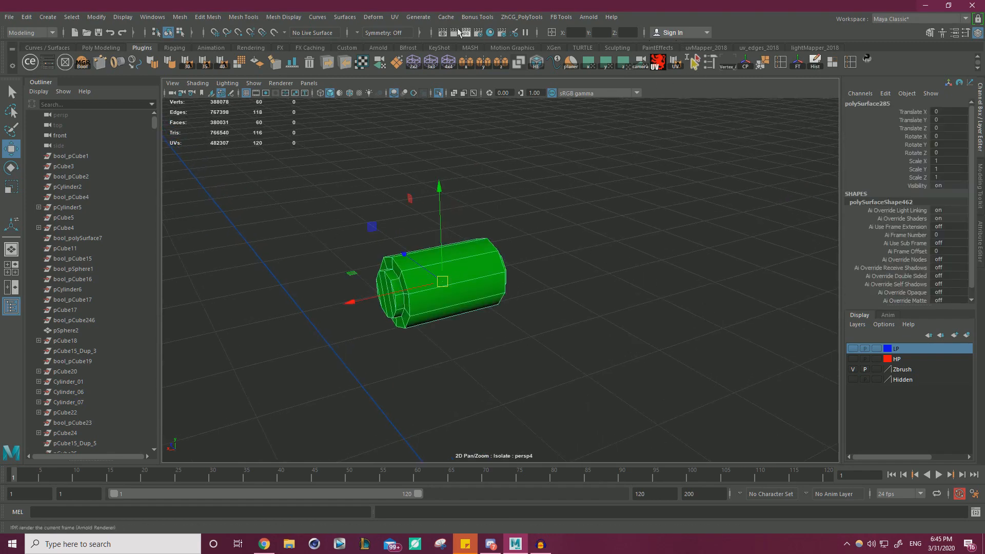
Open the UV Editor for the roller and place it beside the model view
click(395, 17)
click(410, 25)
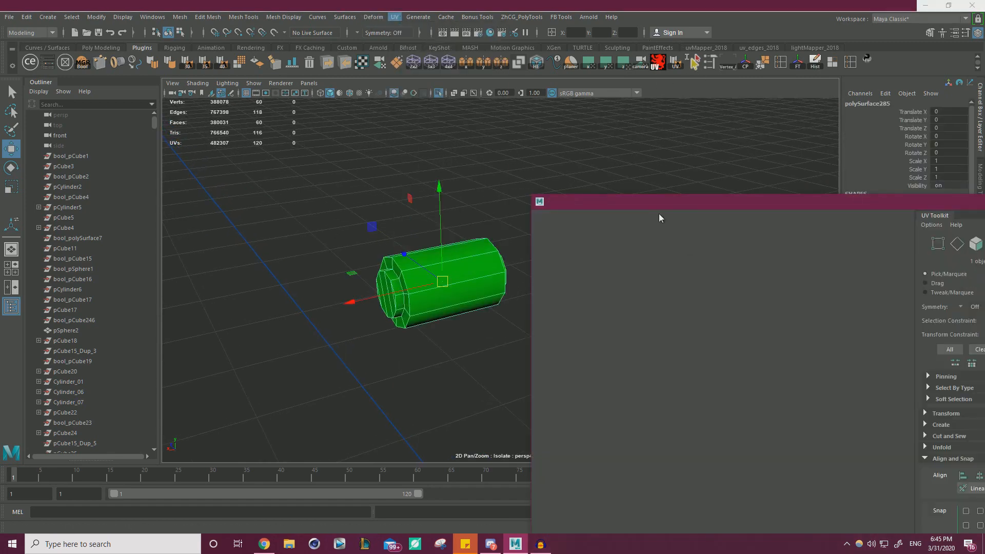
drag(660, 199, 553, 93)
alt+drag(309, 163, 340, 142)
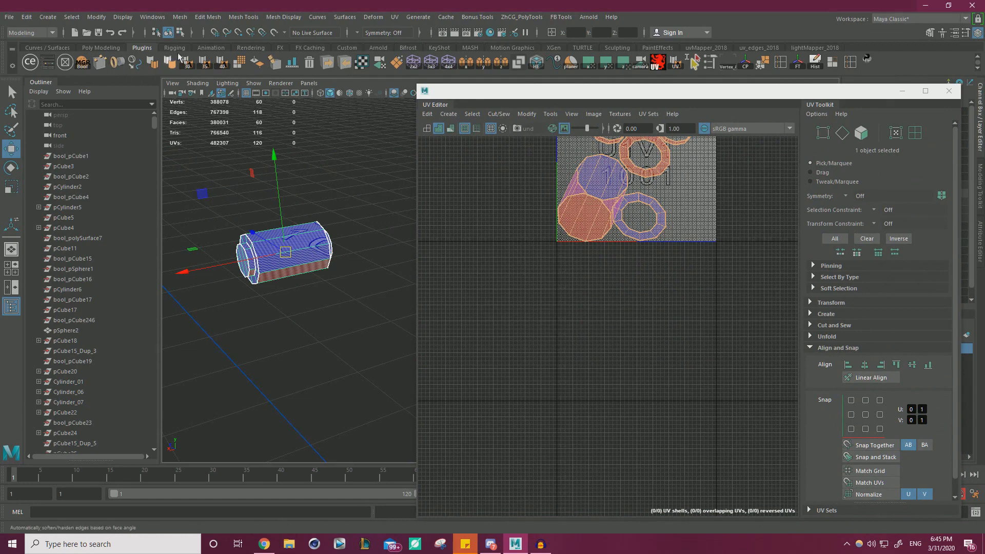
alt+middle_drag(284, 196, 322, 194)
scroll(308, 200, up, 5)
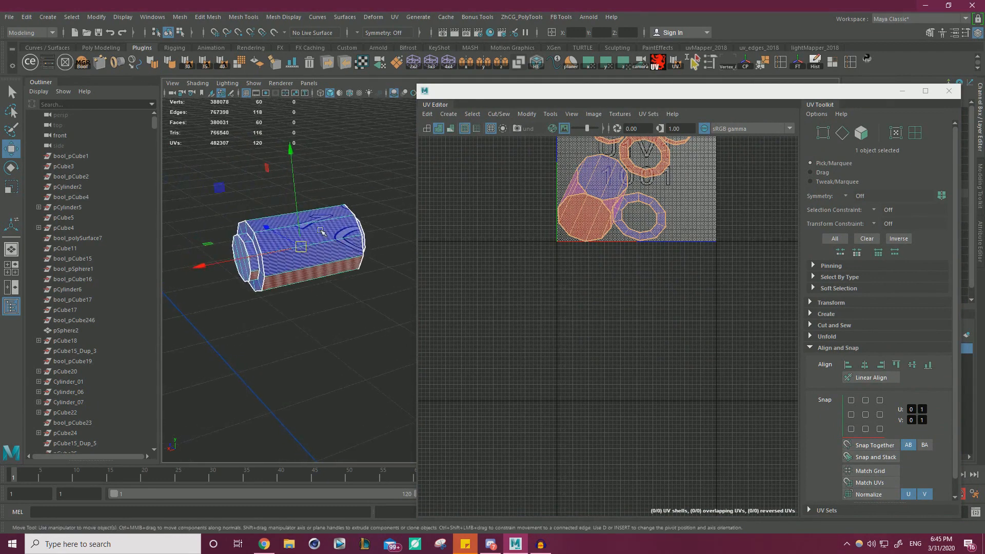
Apply a planar Y projection to the ring of side faces around the roller and move the resulting shell below the other UV shells
right_click(264, 218)
right_drag(264, 218, 264, 246)
click(255, 243)
shift+double_click(272, 229)
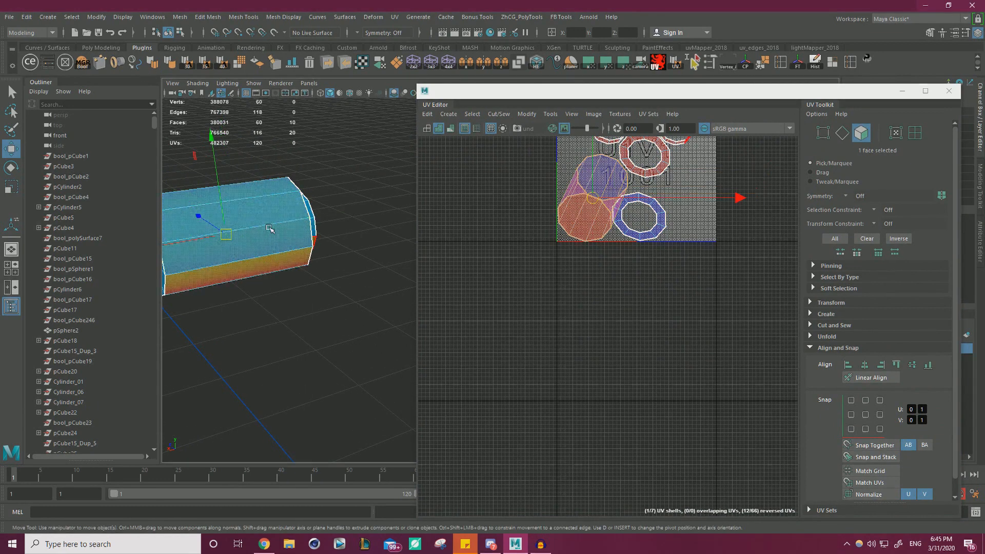
alt+drag(272, 229, 288, 261)
click(286, 263)
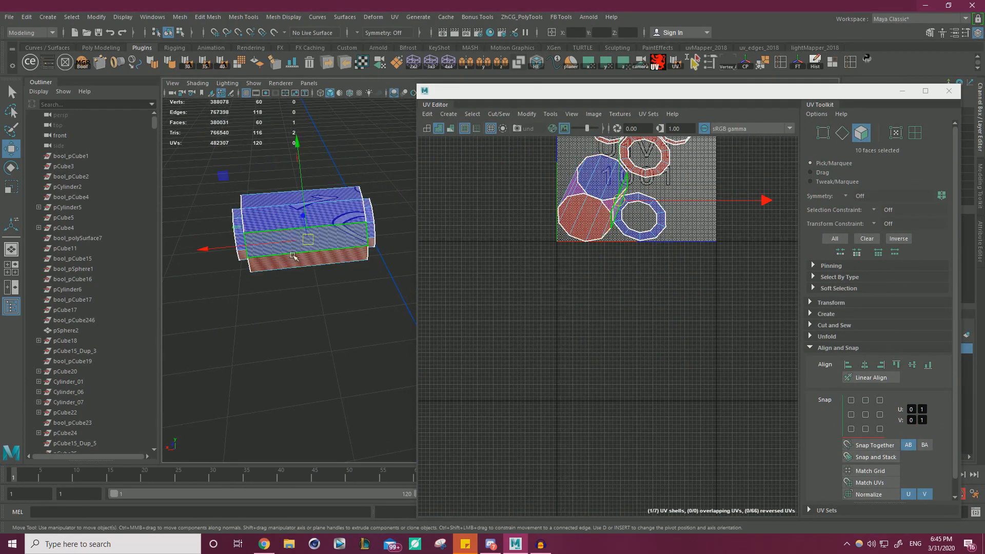
double_click(286, 264)
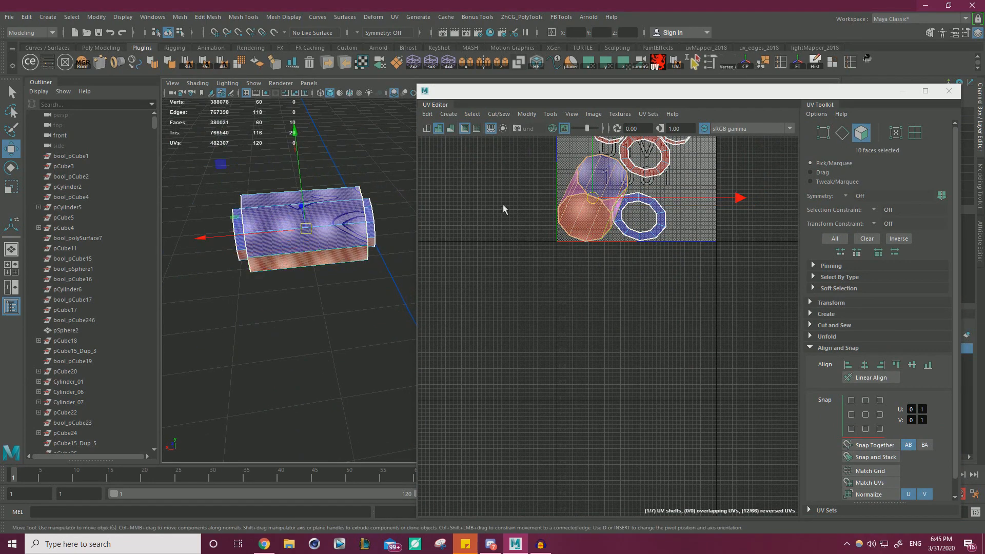
click(609, 67)
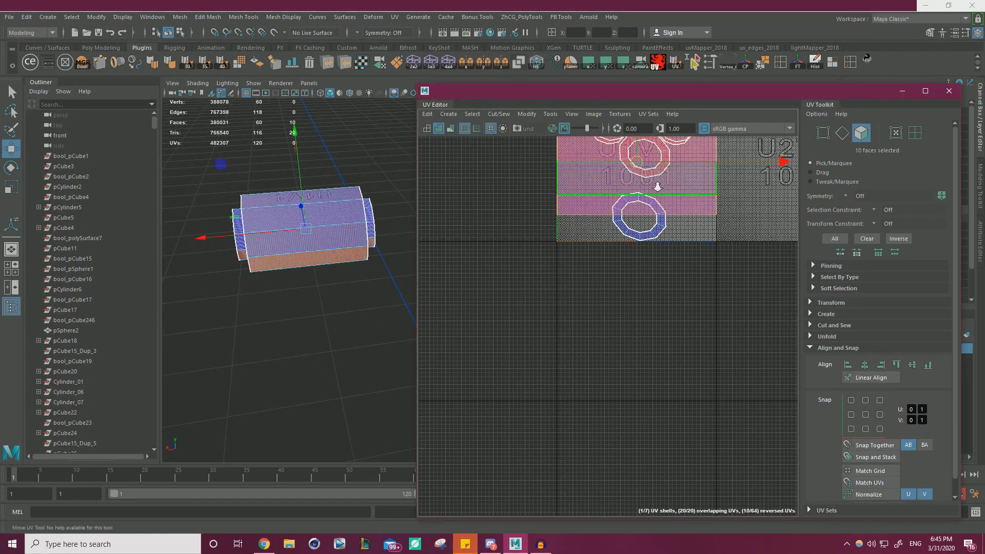
scroll(656, 184, down, 2)
drag(658, 182, 654, 330)
Cut a UV seam along one lengthwise edge of the roller's side
alt+drag(191, 251, 307, 212)
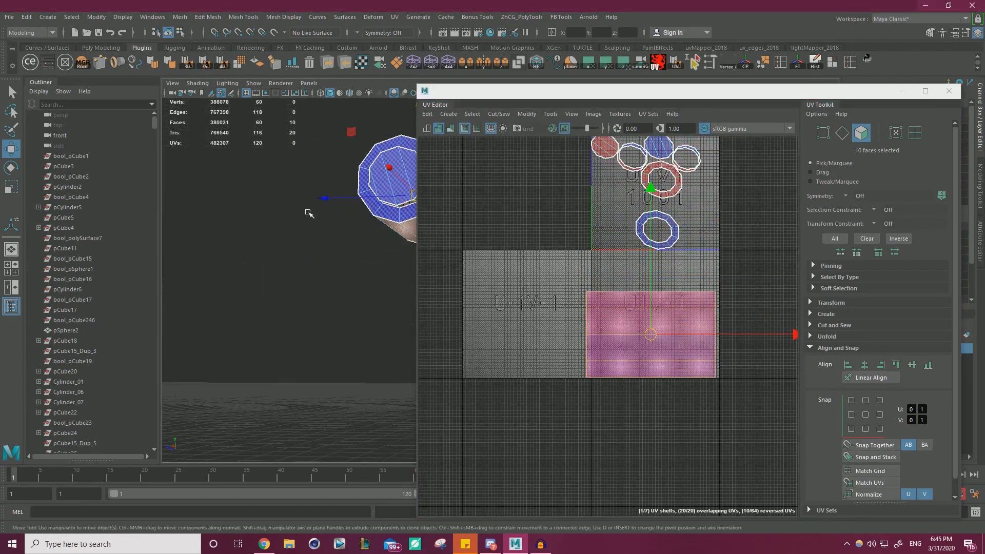
alt+middle_drag(308, 212, 237, 209)
right_drag(332, 210, 329, 226)
click(329, 227)
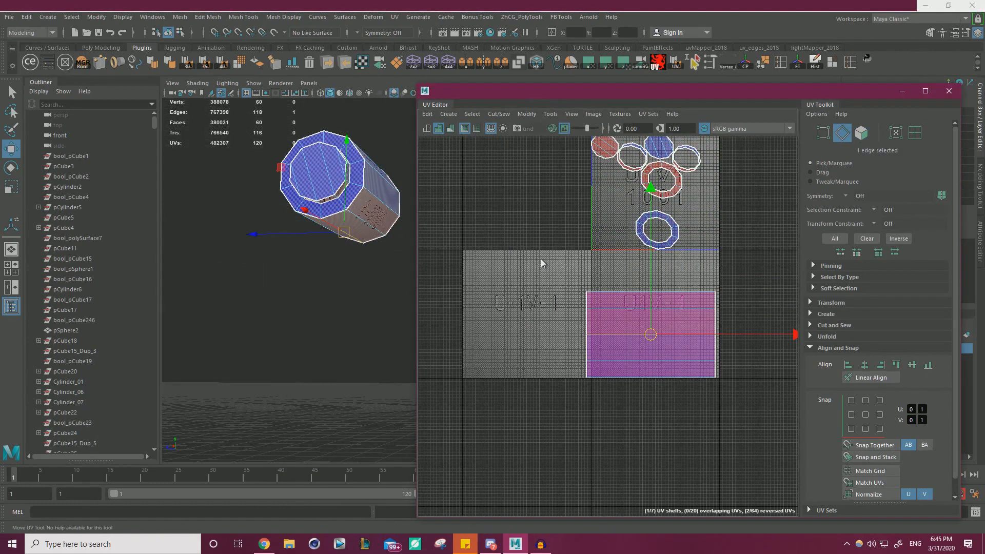
shift+right_drag(541, 258, 503, 274)
Unfold the roller's cut side shell into a straight vertical strip and shift it in the negative U direction
right_drag(591, 337, 637, 334)
click(684, 360)
double_click(684, 359)
shift+right_drag(504, 291, 418, 276)
right_drag(583, 309, 529, 289)
click(681, 354)
drag(623, 337, 579, 340)
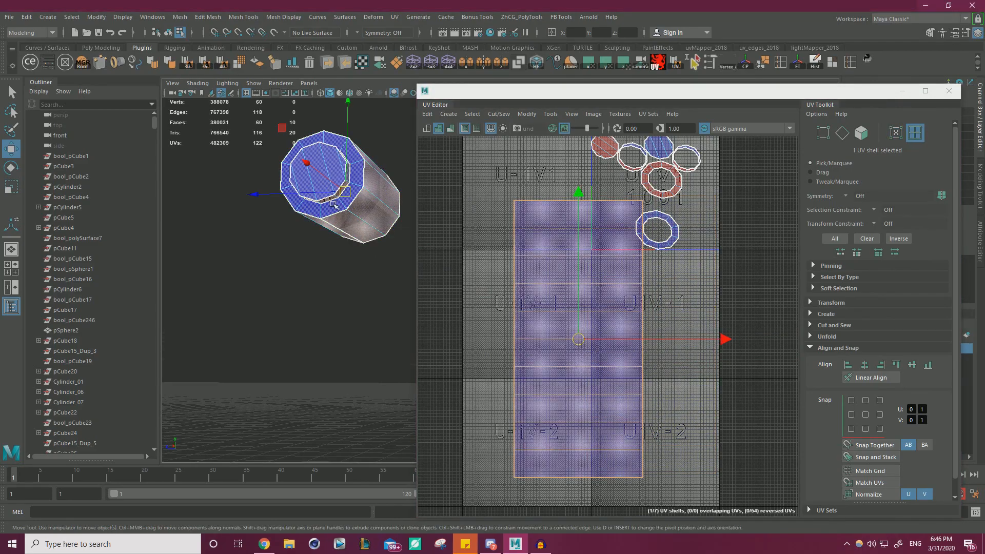
alt+drag(387, 208, 420, 281)
alt+right_drag(420, 281, 411, 311)
alt+middle_drag(206, 318, 287, 314)
alt+right_drag(287, 314, 295, 314)
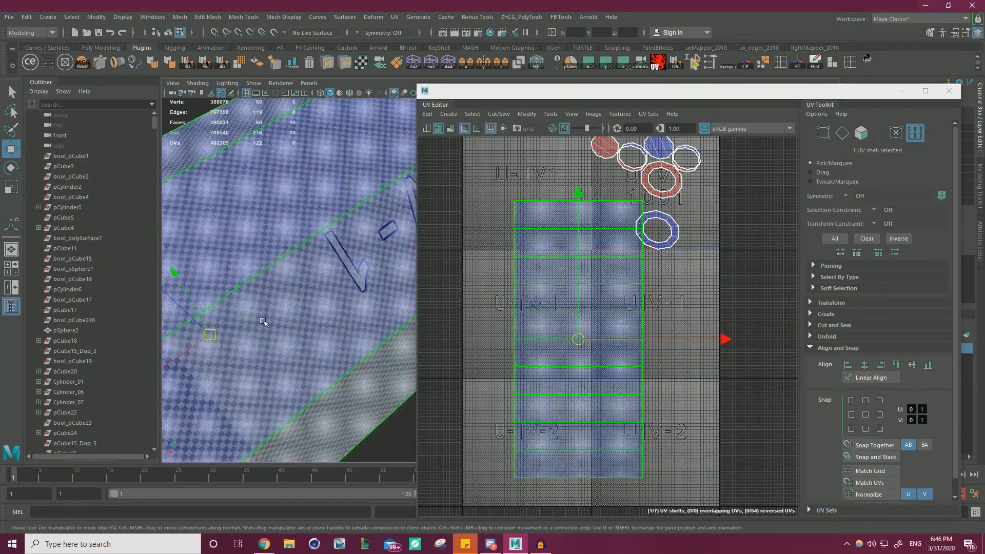
alt+right_drag(654, 295, 251, 290)
alt+drag(251, 290, 255, 224)
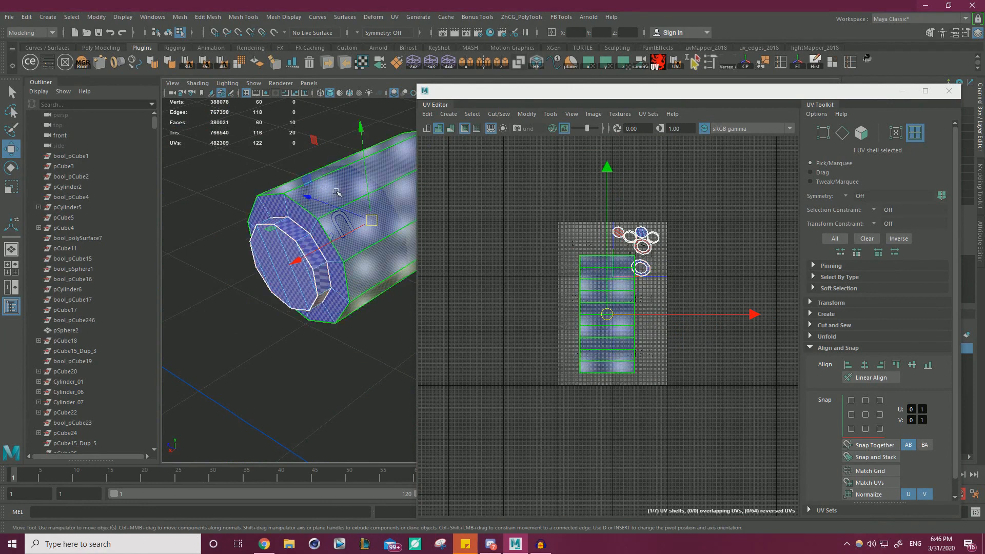
key(F10)
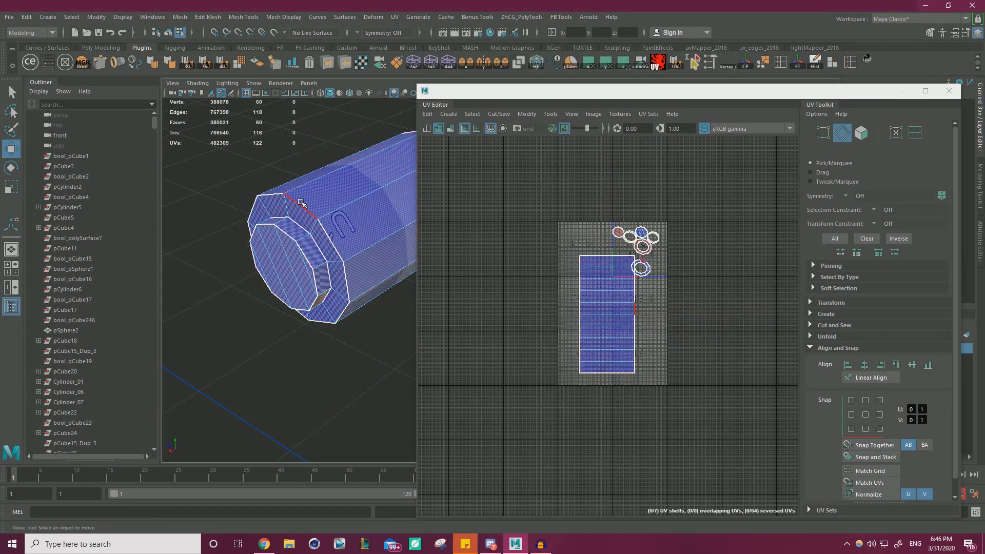
double_click(302, 203)
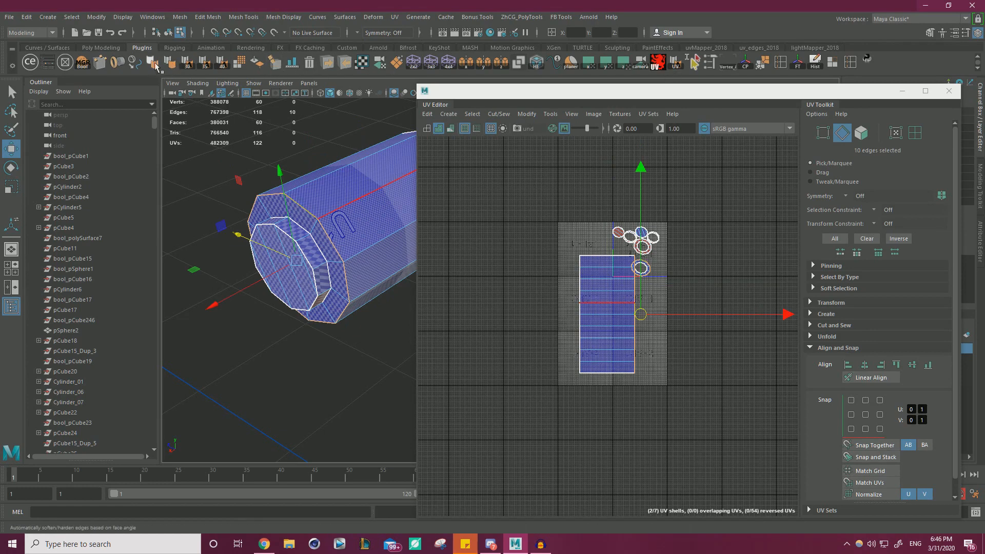
click(285, 20)
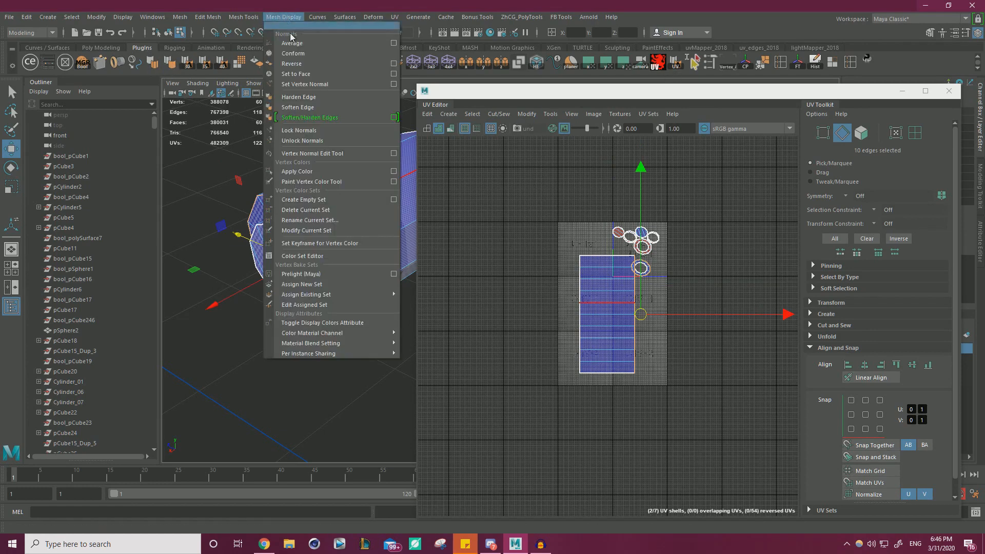
click(278, 381)
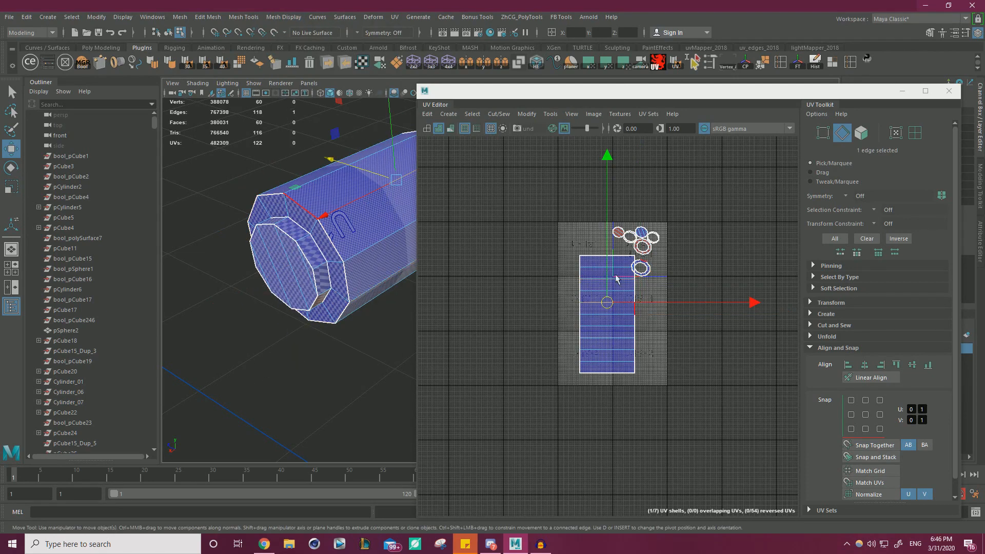
Apply a planar X projection to the outer ring of faces at the roller's near end and move its shell beside the large side strip
right_drag(324, 219, 323, 249)
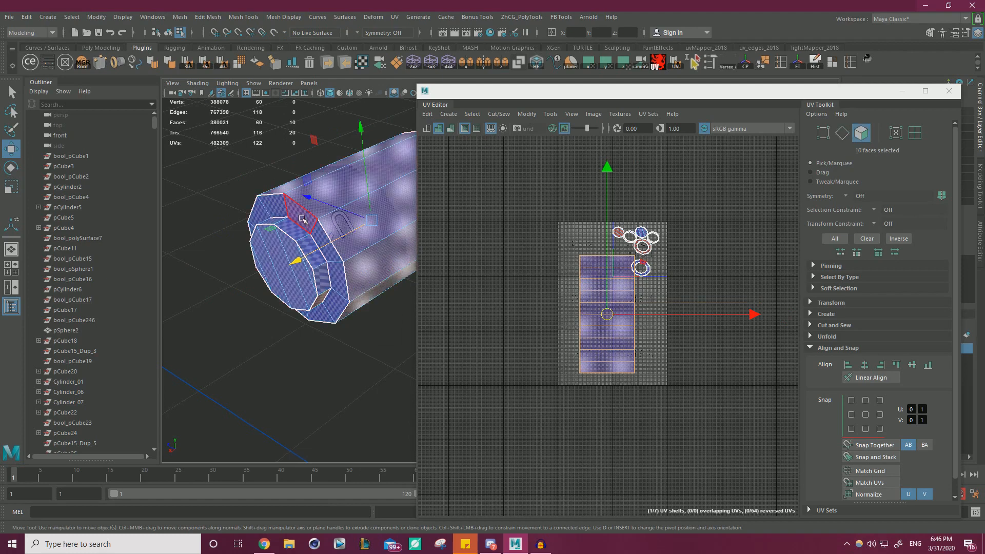
click(303, 215)
shift+click(331, 247)
shift+double_click(354, 255)
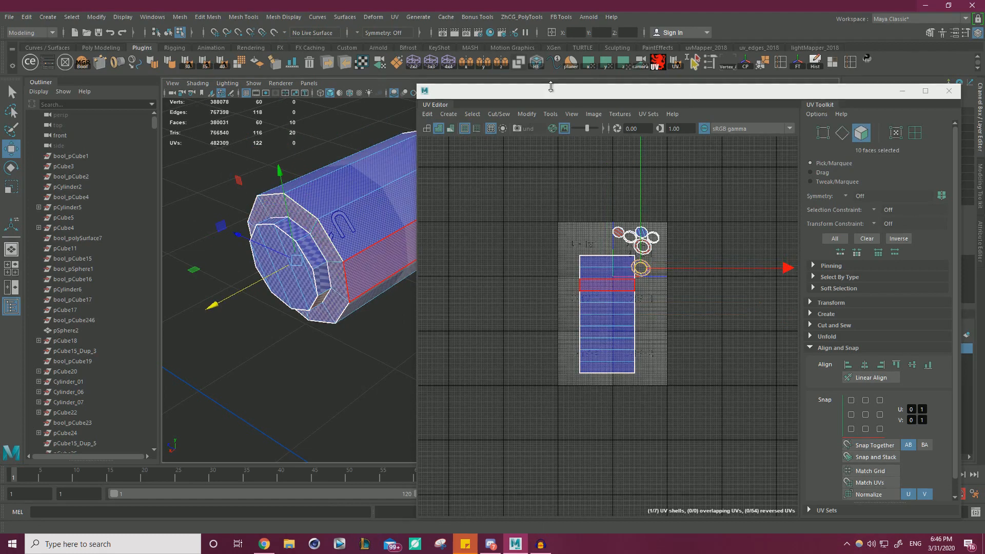
click(591, 63)
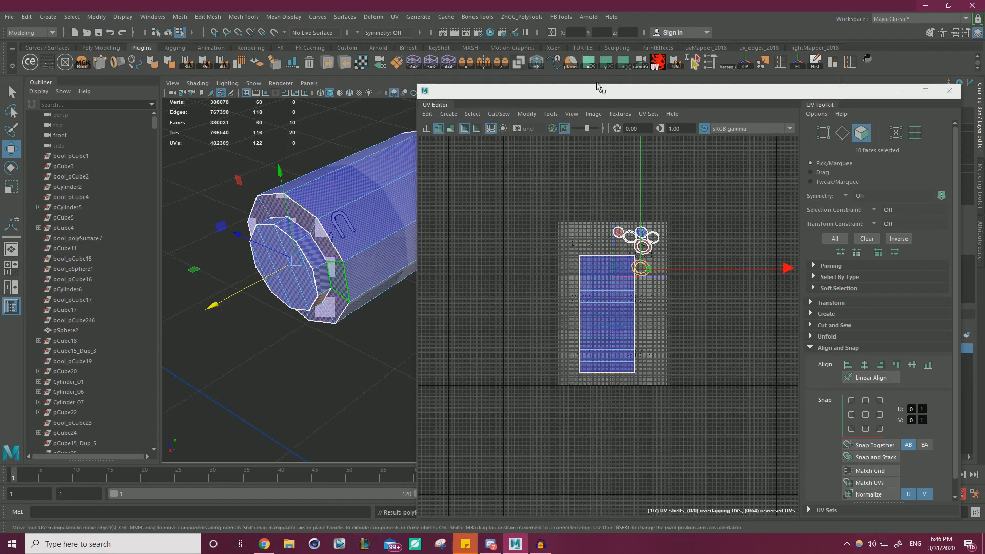
drag(641, 250, 542, 298)
Apply a planar Y projection to the narrow band of faces around the raised end cap and move its shell below the ring shell
alt+right_drag(265, 275, 294, 269)
alt+middle_drag(293, 269, 300, 201)
mouse_move(300, 202)
alt+mouse_down()
mouse_move(319, 218)
mouse_move(309, 210)
alt+mouse_up()
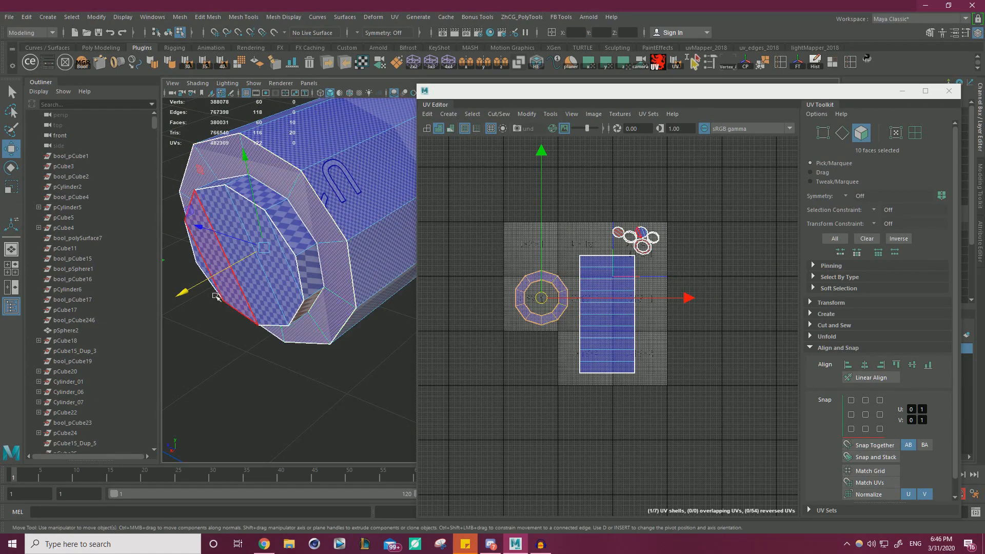
click(265, 197)
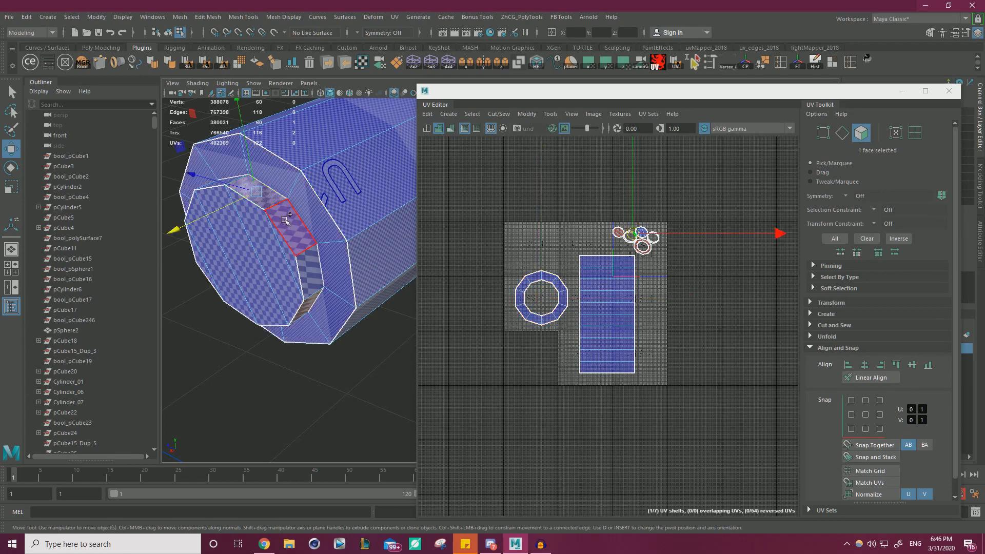
shift+double_click(292, 224)
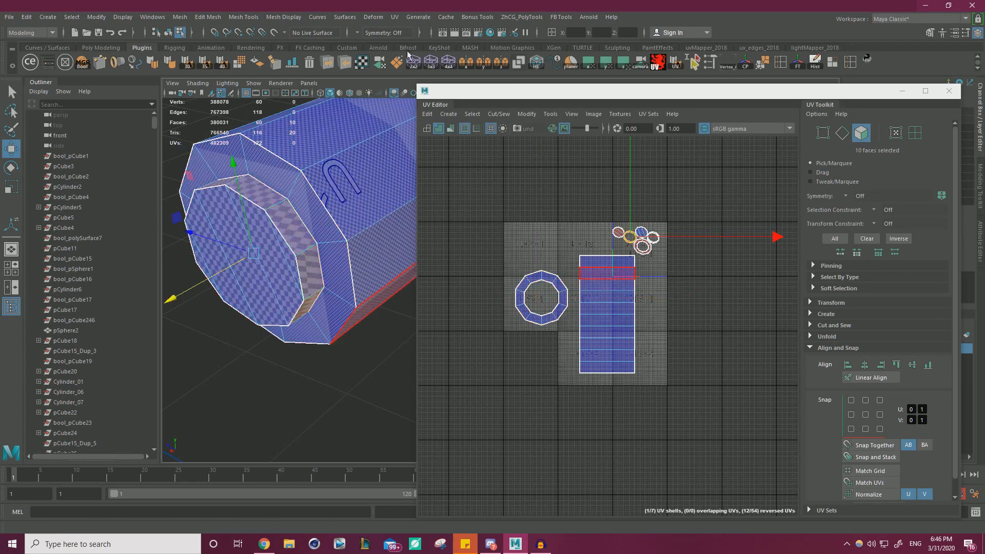
click(607, 64)
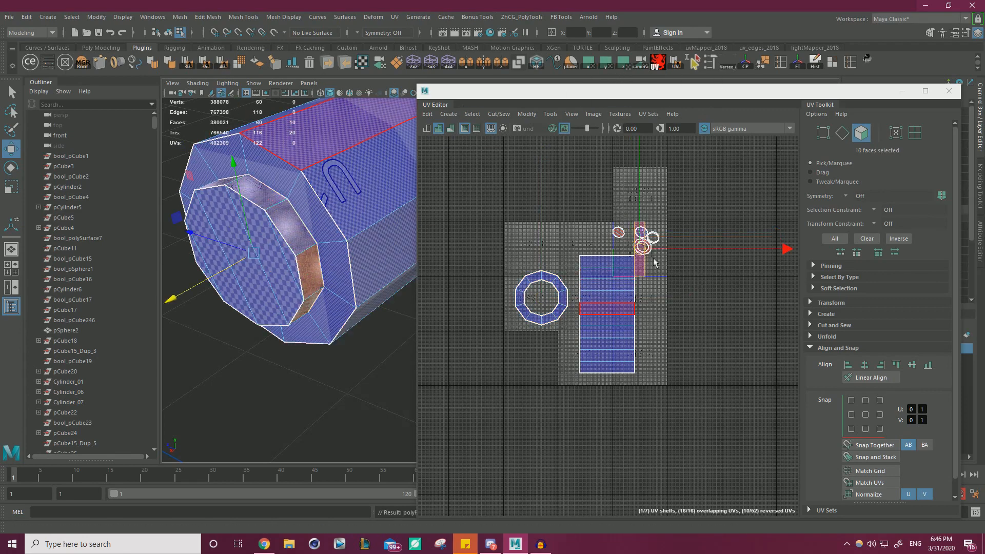
drag(640, 245, 553, 355)
Cut a UV seam across the narrow band around the end cap and unfold its shell into a straight vertical strip
alt+drag(307, 294, 337, 232)
right_drag(302, 175, 301, 147)
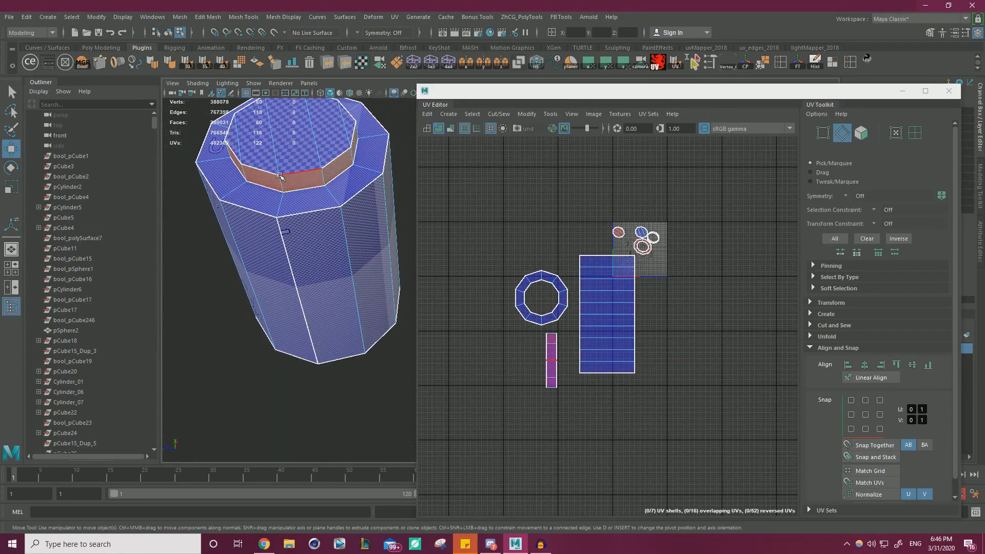
click(283, 185)
alt+right_drag(524, 324, 672, 382)
alt+middle_drag(574, 370, 592, 319)
shift+right_drag(498, 291, 468, 304)
right_drag(549, 334, 577, 337)
double_click(577, 371)
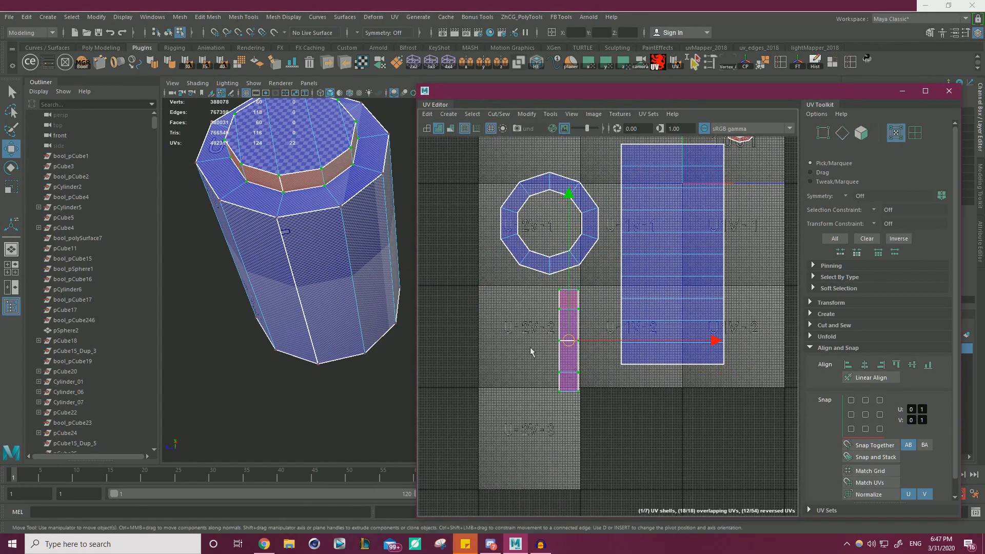
shift+right_drag(504, 322, 413, 284)
Apply a planar X projection to the roller's end cap faces and move the resulting shell below the ring shell, beside the narrow strip
alt+right_drag(494, 301, 422, 314)
alt+right_drag(329, 274, 282, 259)
alt+drag(282, 260, 273, 307)
right_drag(305, 249, 307, 276)
click(309, 275)
click(692, 162)
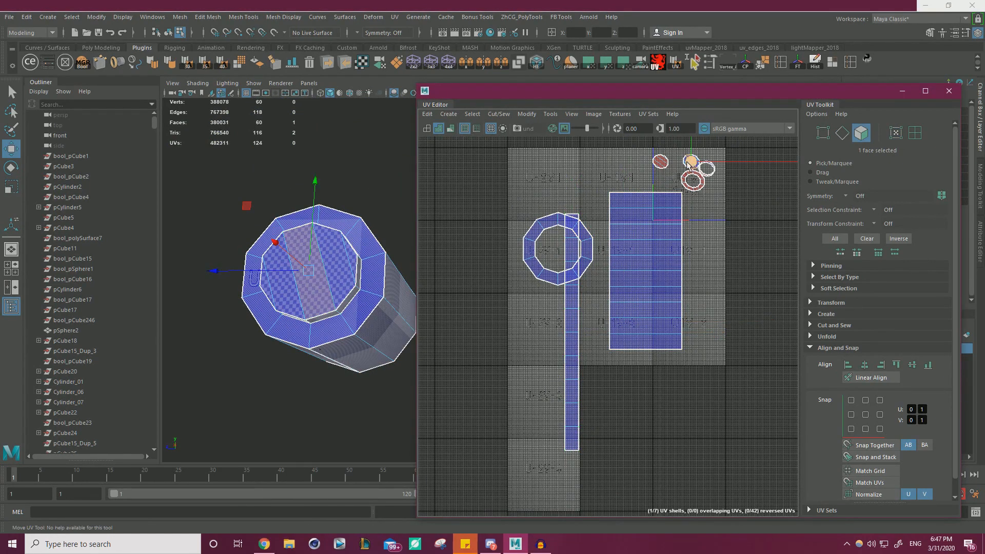
click(758, 242)
double_click(692, 162)
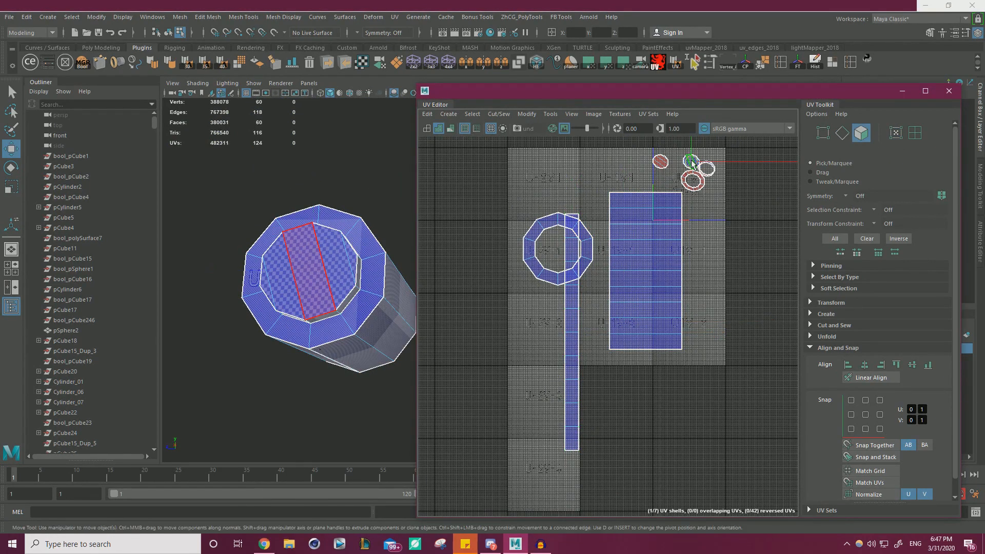
click(590, 69)
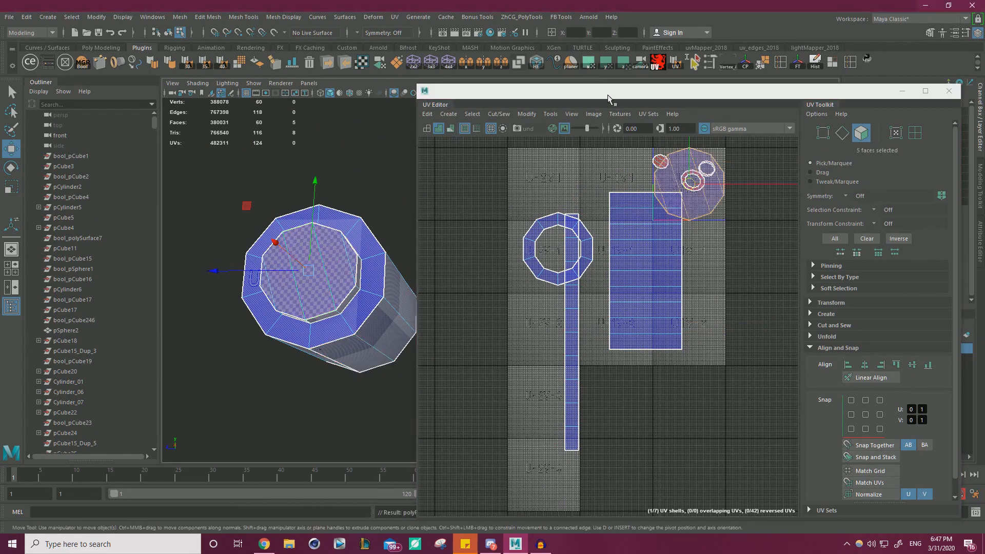
drag(691, 180, 518, 336)
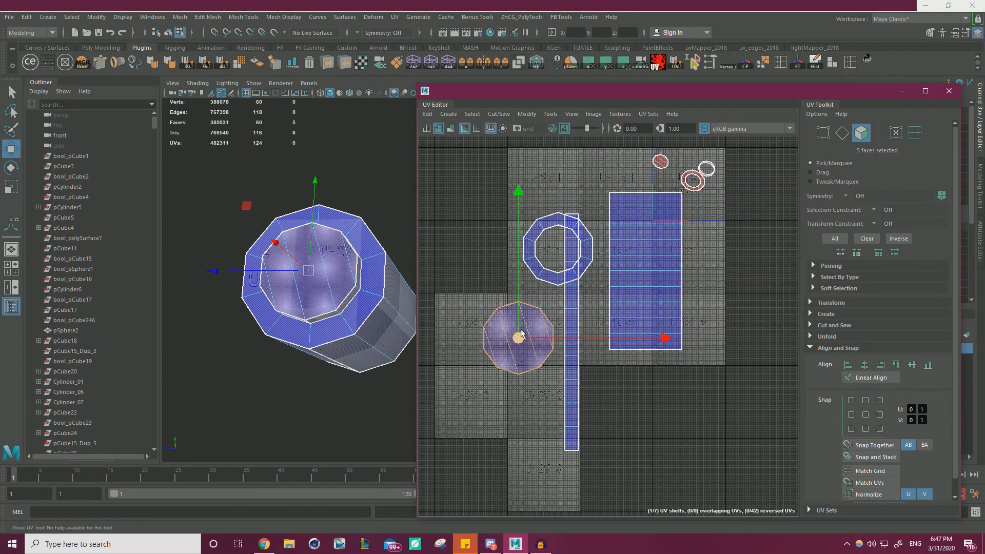
Rotate the end cap's UV shell until its inner edges run horizontally
key(e)
drag(630, 258, 473, 214)
key(ctrl+z)
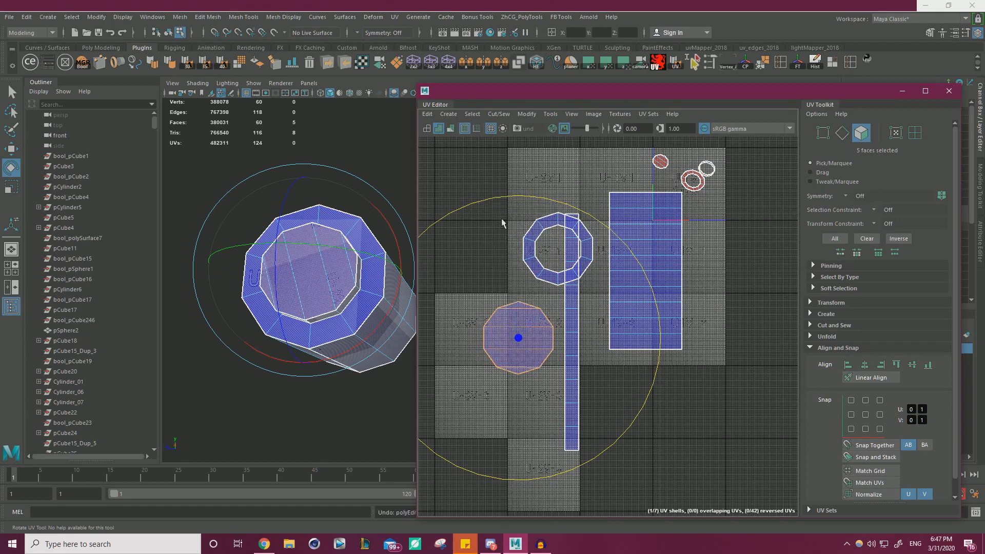
drag(603, 245, 452, 199)
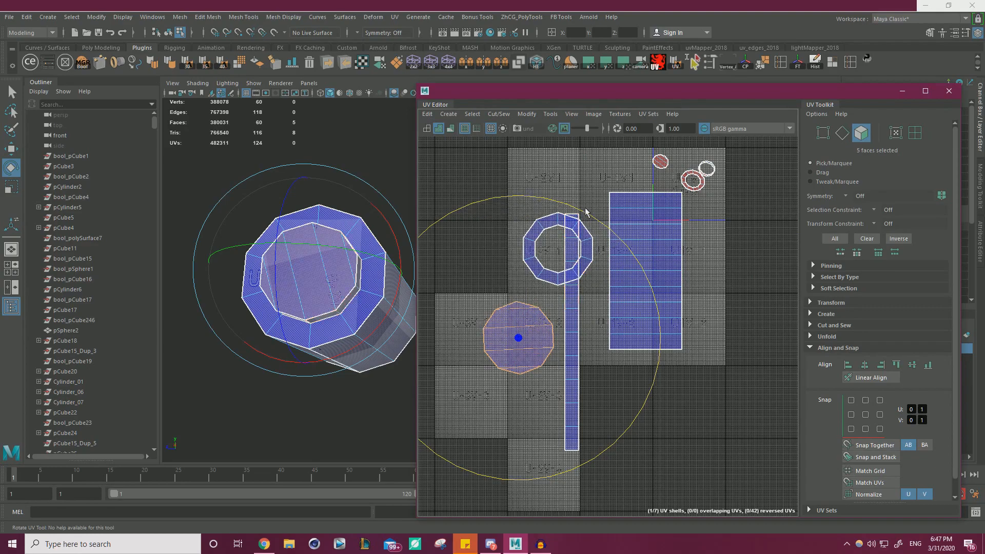
Open UVmapper 2018 and straighten the end cap's UV shell, using its UV points as the selection
scroll(545, 350, up, 5)
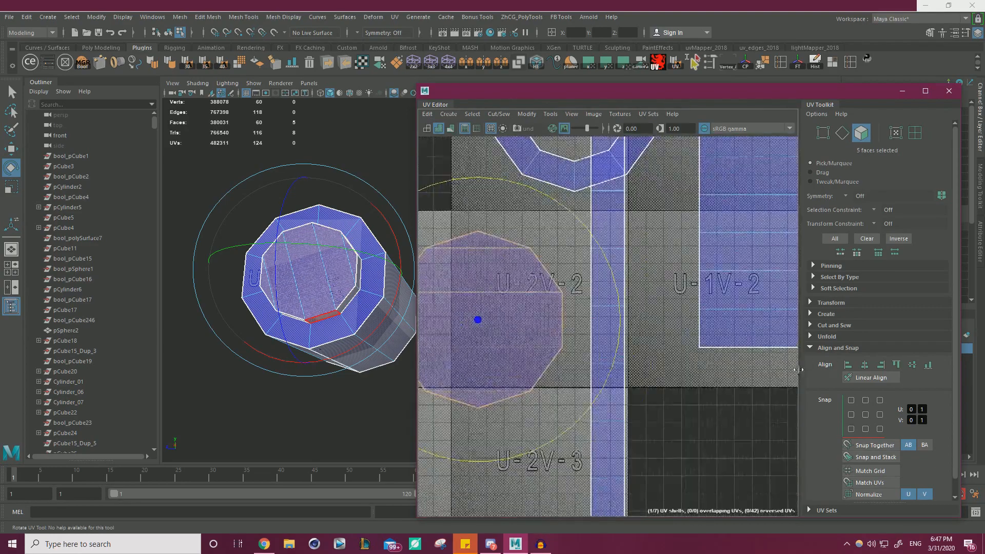
alt+middle_drag(641, 348, 776, 327)
scroll(693, 332, up, 2)
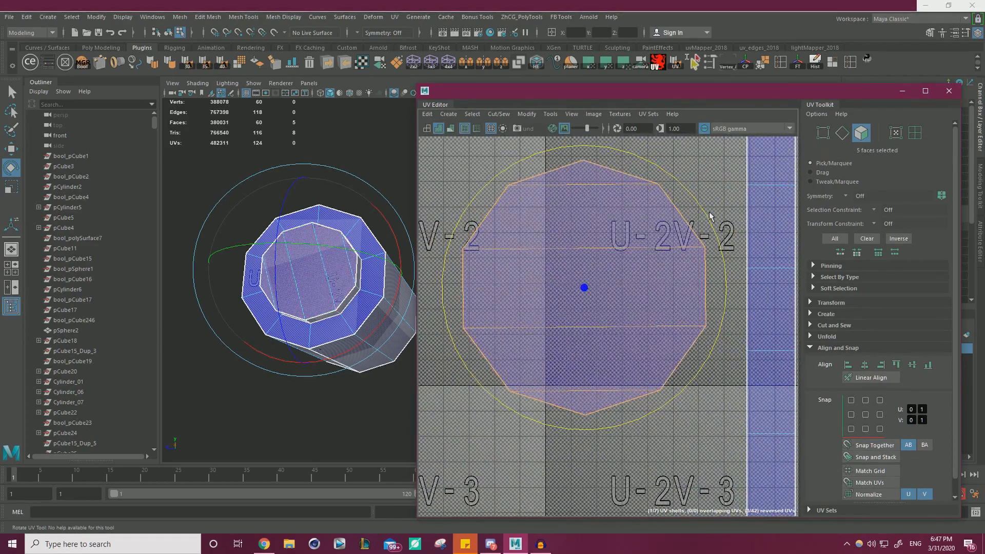
right_drag(626, 286, 618, 271)
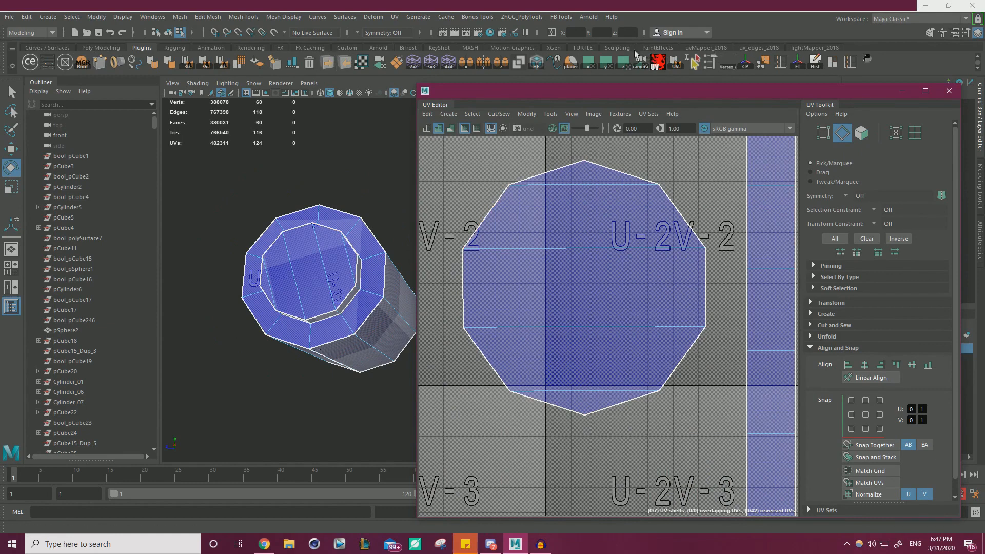
click(703, 48)
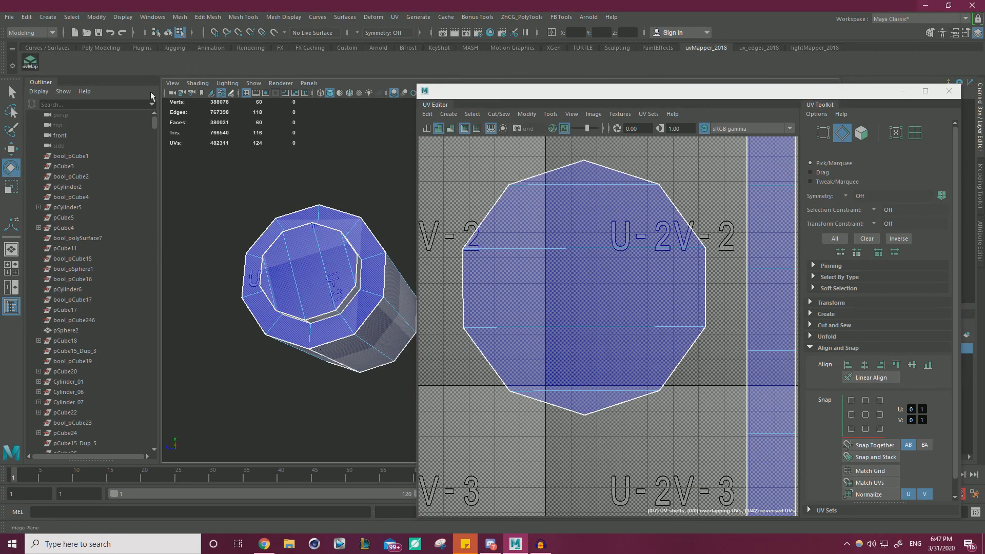
click(31, 66)
right_drag(551, 290, 521, 293)
click(522, 292)
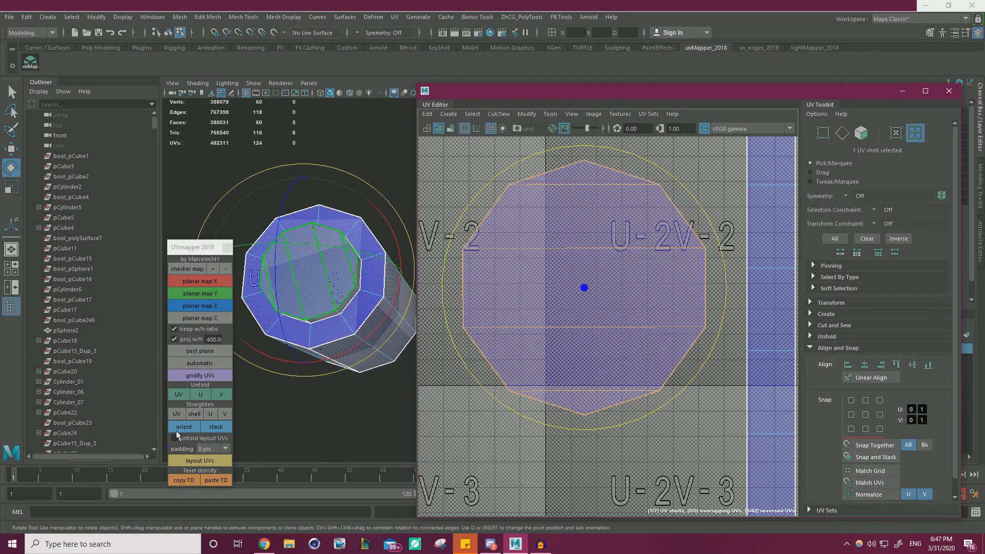
click(193, 414)
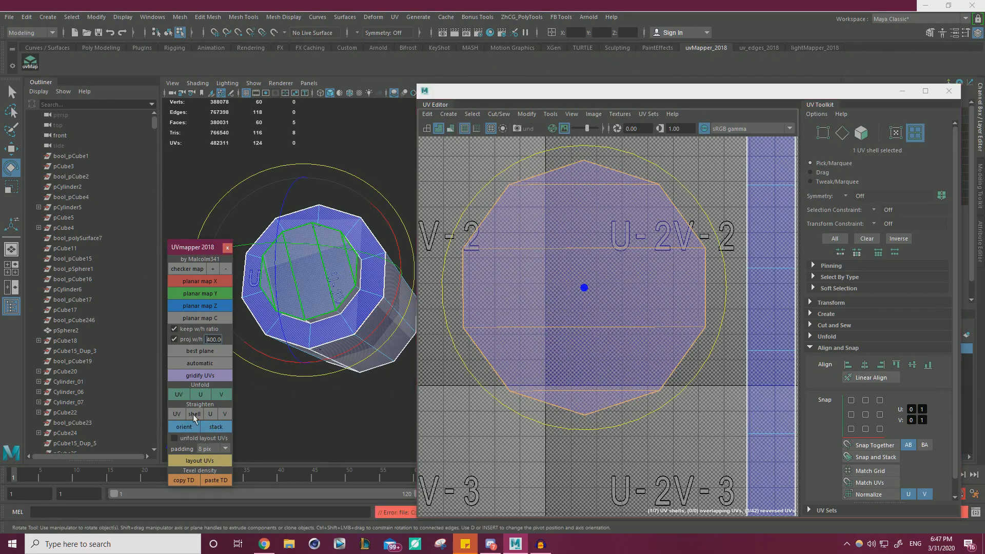
right_drag(526, 363, 573, 379)
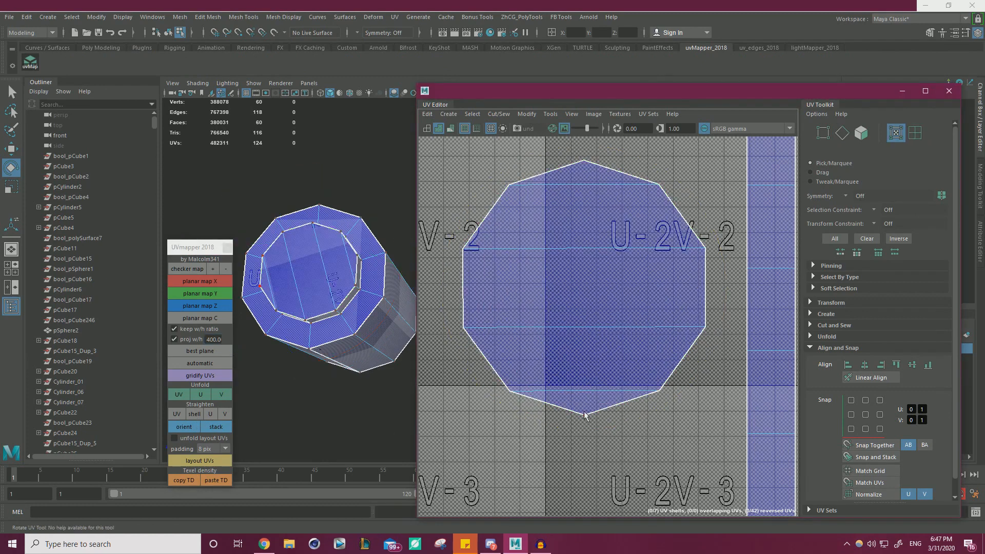
click(195, 414)
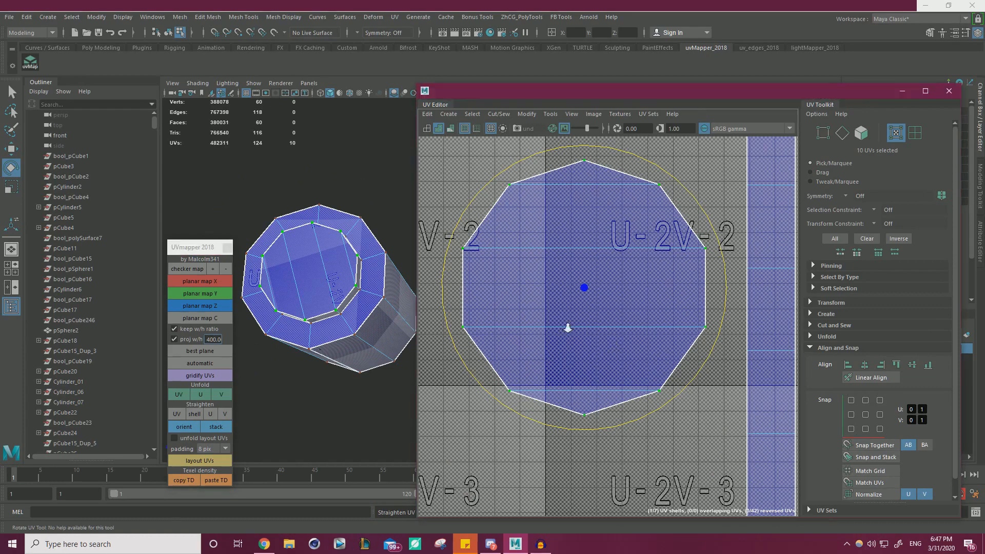
Move the end cap shell away in the negative U direction and place the ring shell directly beside it, clear of the narrow strip
scroll(570, 331, down, 3)
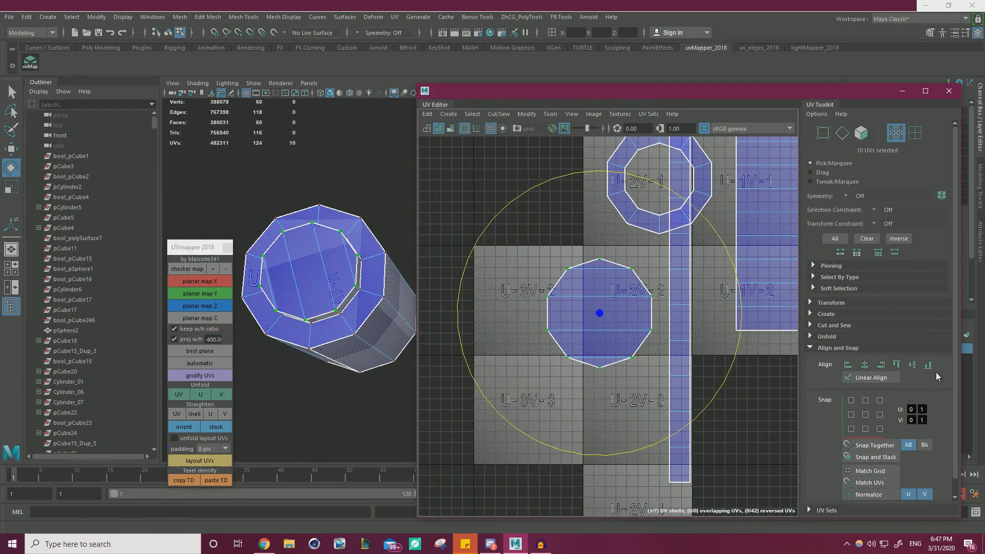
right_drag(617, 278, 549, 253)
alt+right_drag(653, 301, 508, 300)
click(622, 312)
key(w)
drag(612, 314, 517, 247)
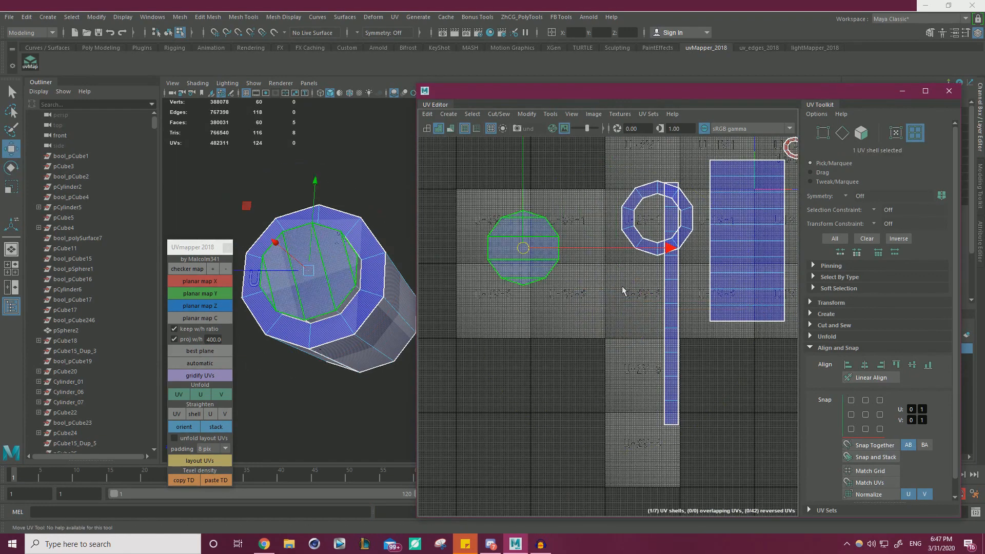
click(637, 236)
drag(654, 223, 595, 250)
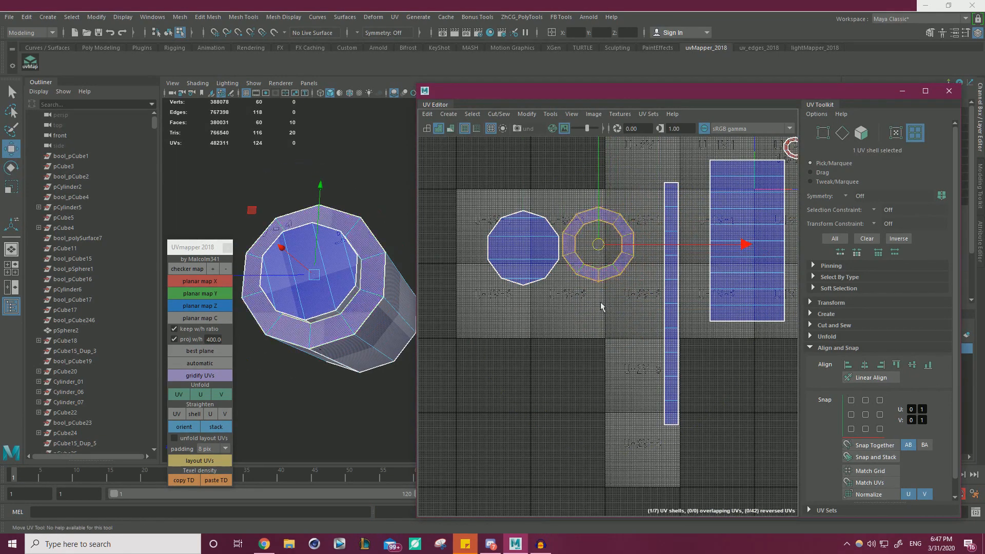
Shift the narrow strip and the large side strip closer to the ring shell so that all four shells form a row
click(675, 313)
drag(663, 297, 647, 296)
click(744, 256)
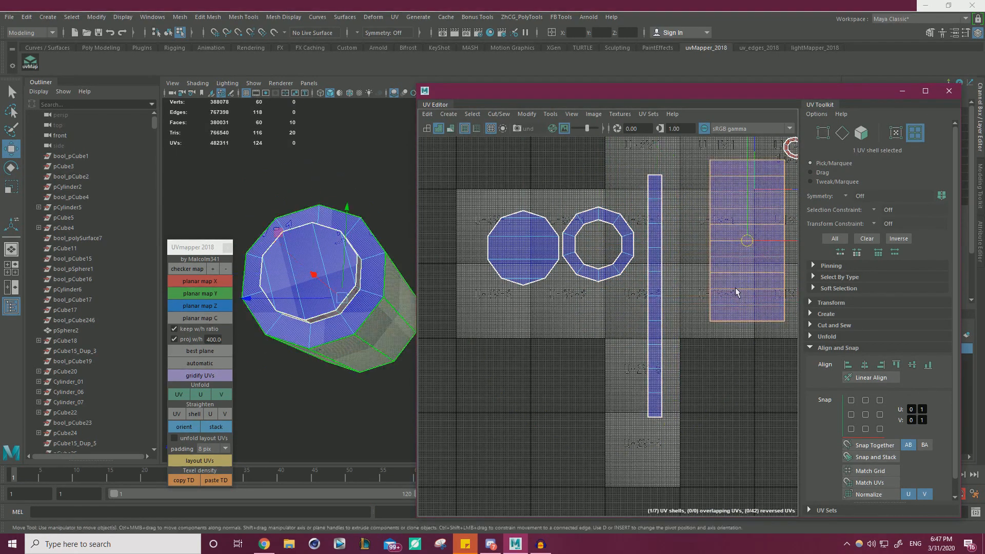
drag(747, 240, 727, 251)
Apply a planar X projection to the ring of outer faces at the roller's opposite end
alt+drag(339, 308, 367, 309)
scroll(366, 308, up, 1)
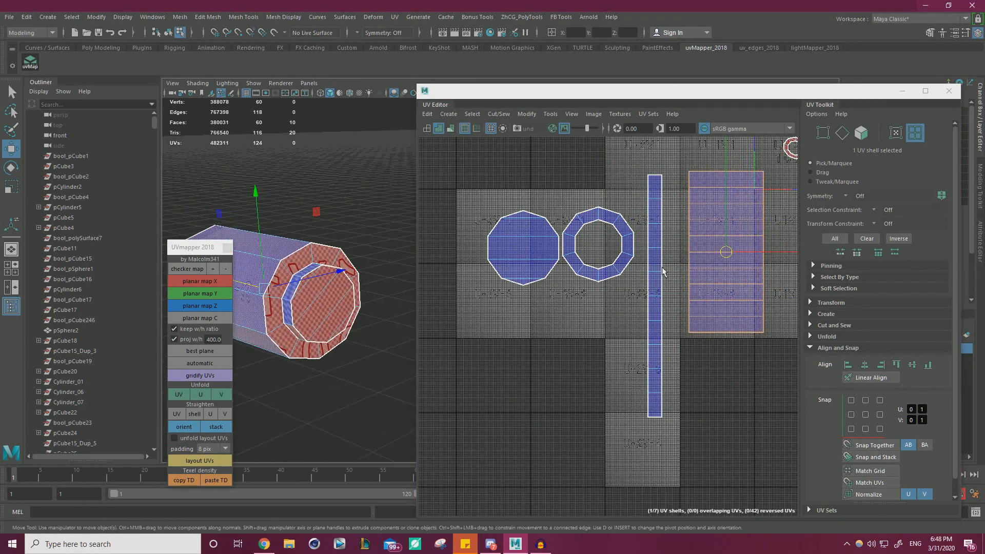
scroll(651, 284, down, 2)
alt+middle_drag(662, 264, 594, 309)
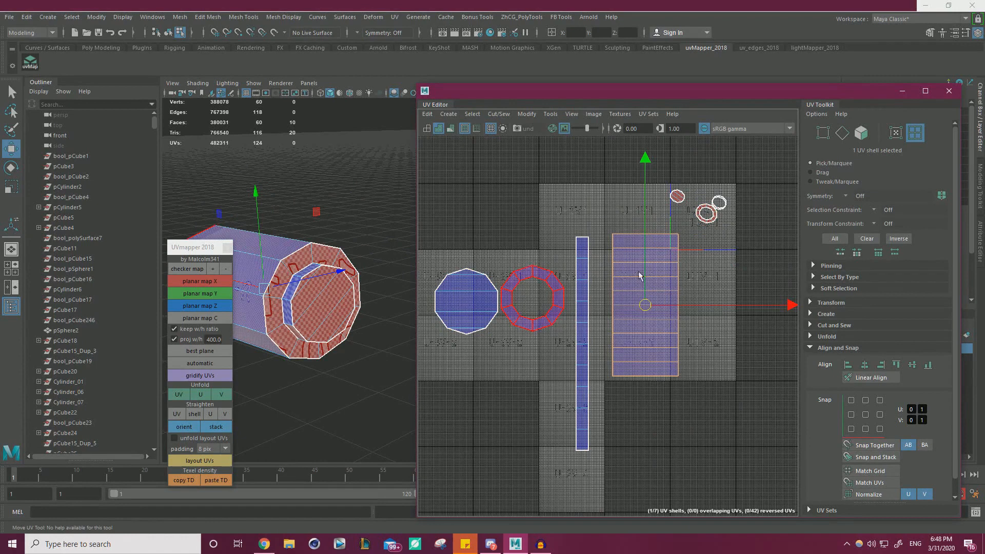
click(706, 212)
click(213, 282)
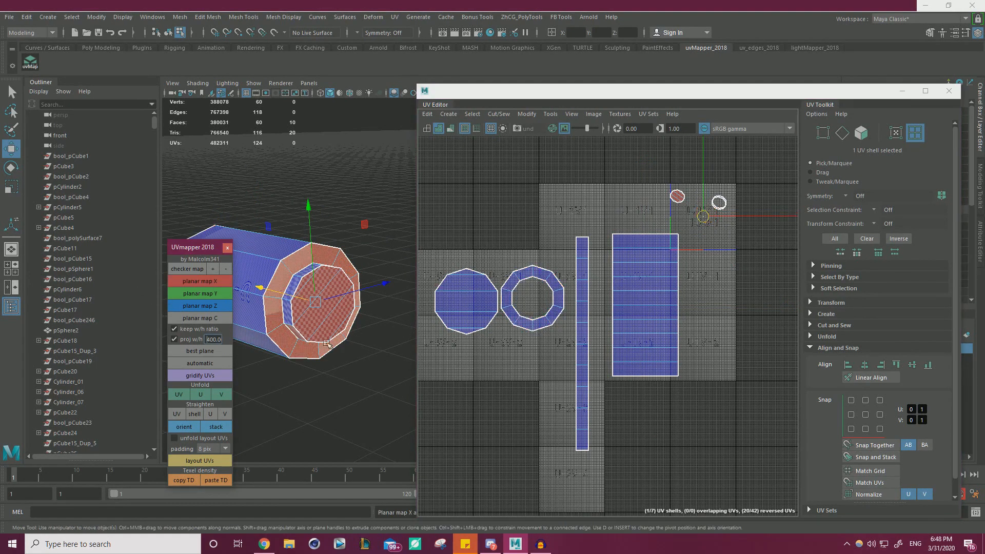
key(r)
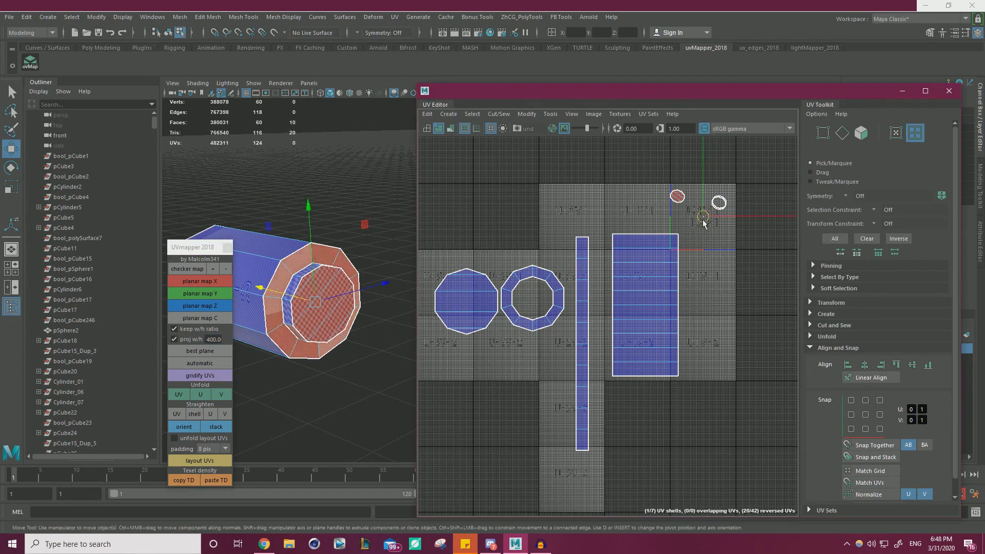
scroll(729, 199, down, 3)
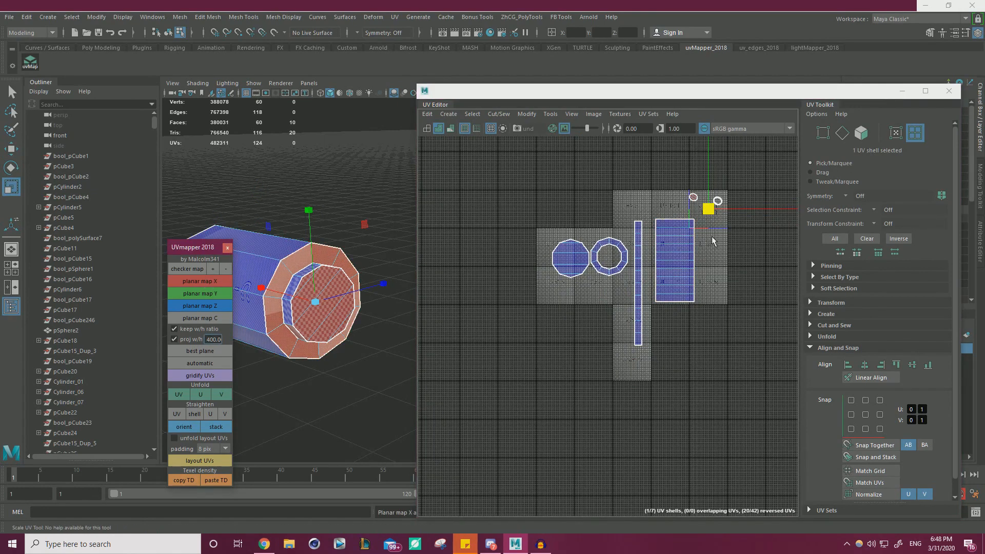
click(732, 223)
click(709, 209)
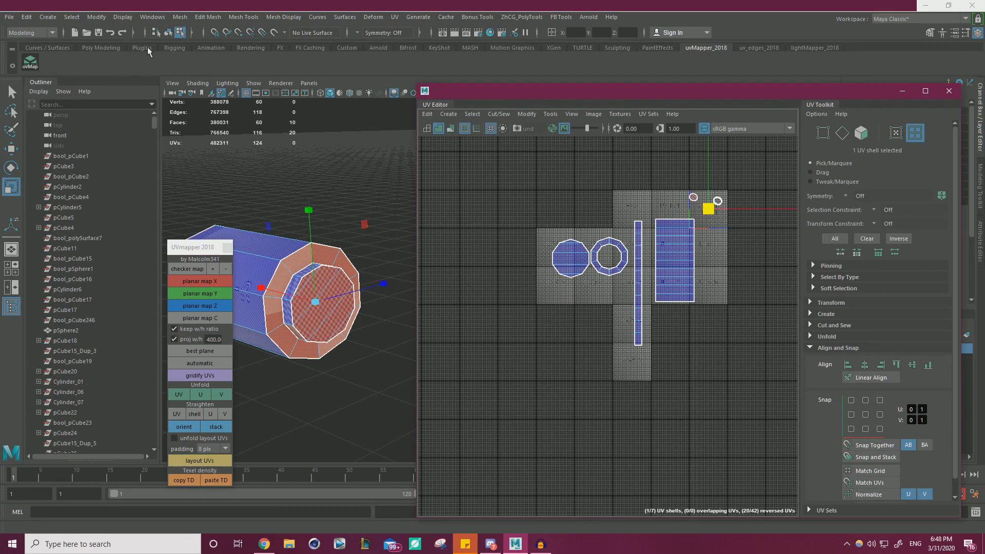
Reproject the selected outer end ring at full scale along X and move its shell below the existing cap and ring shells
click(144, 48)
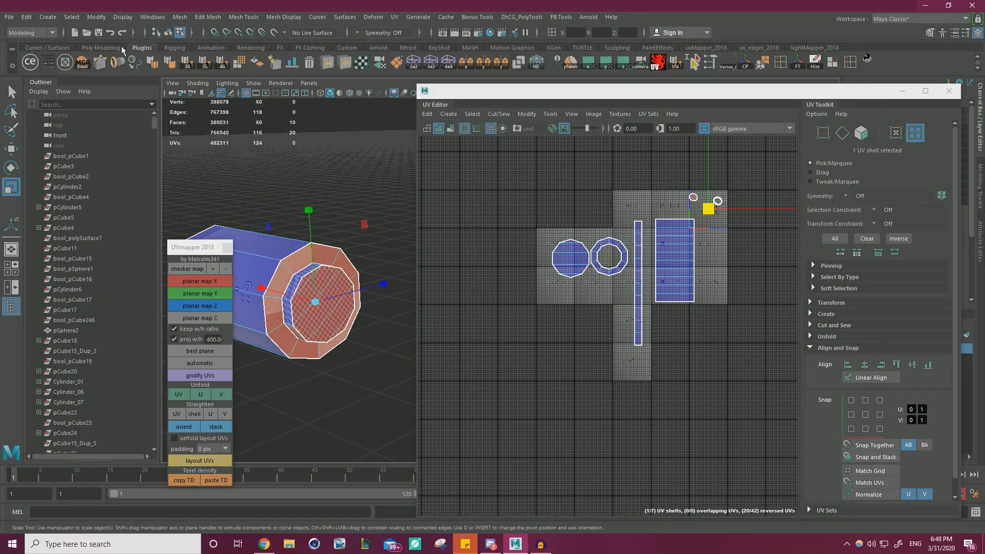
click(588, 67)
key(w)
drag(709, 210, 597, 298)
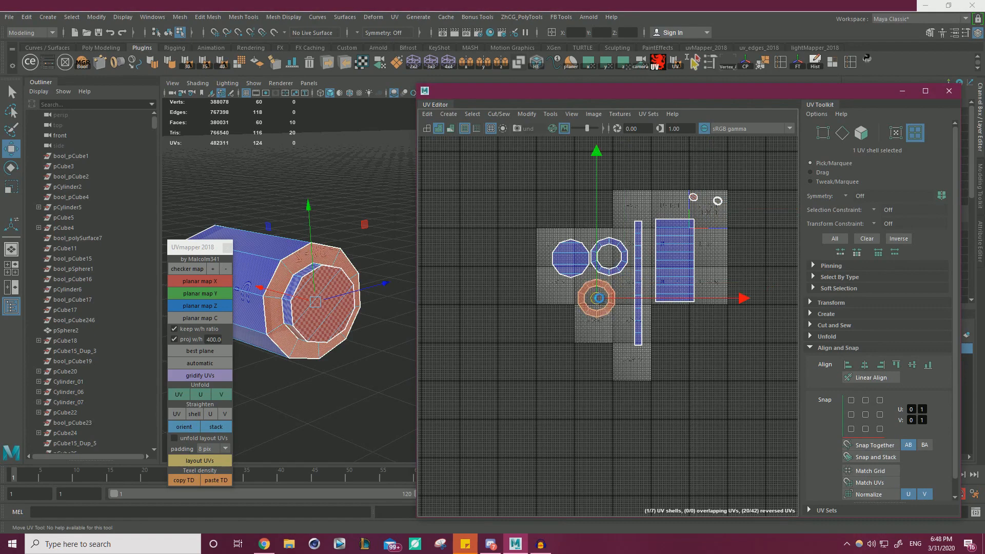
Select all UVs of the new ring shell, flip it, and shift it in the negative U direction beneath the first end cap shell
scroll(598, 297, up, 3)
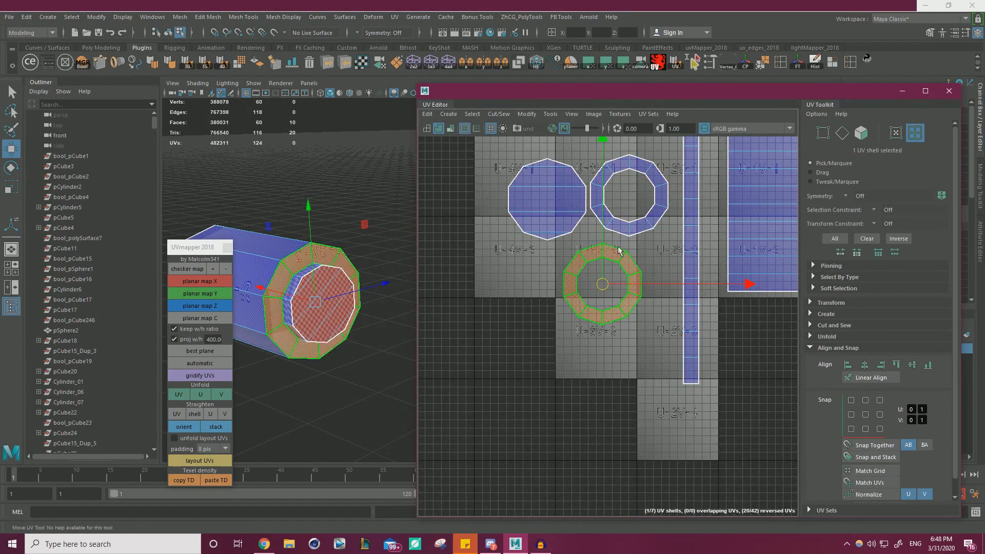
click(593, 327)
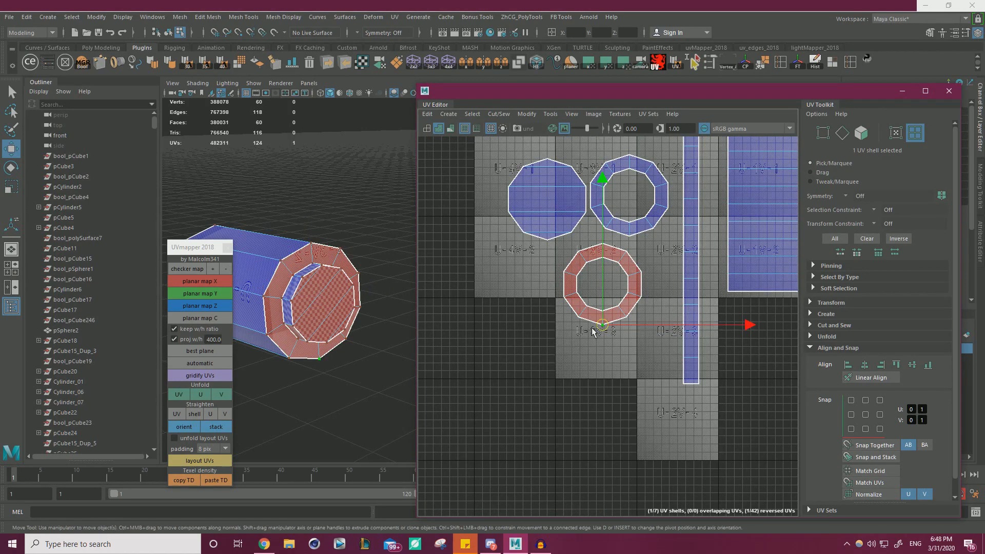
double_click(592, 328)
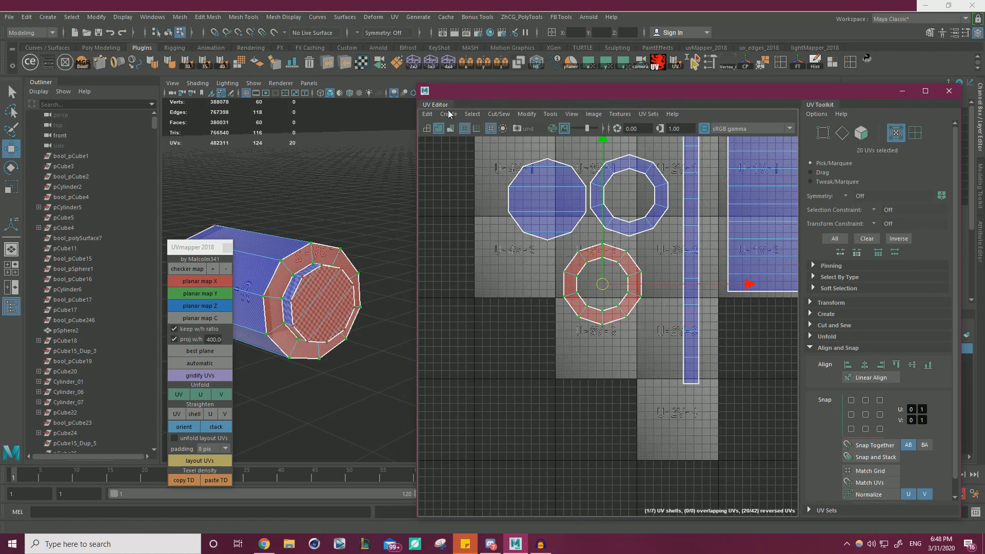
click(522, 115)
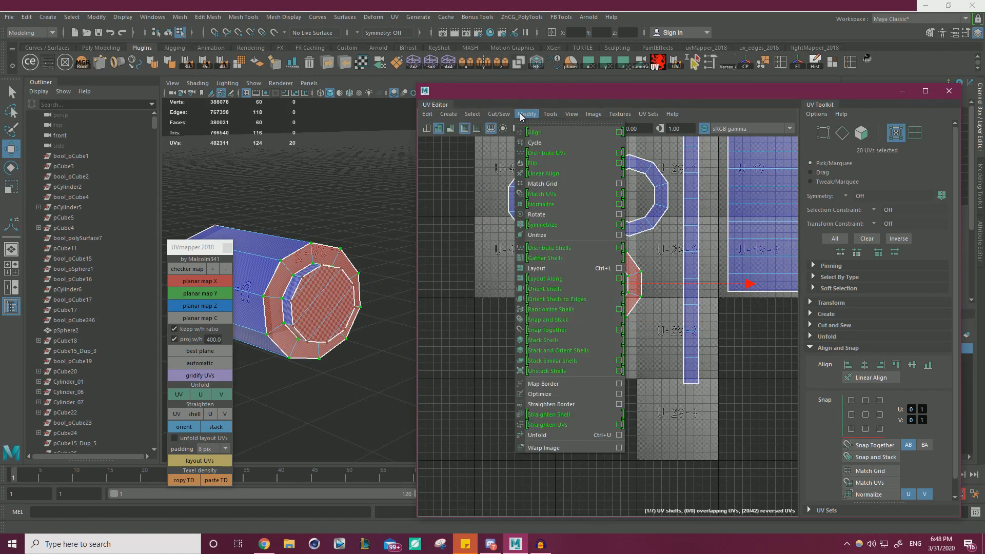
click(532, 163)
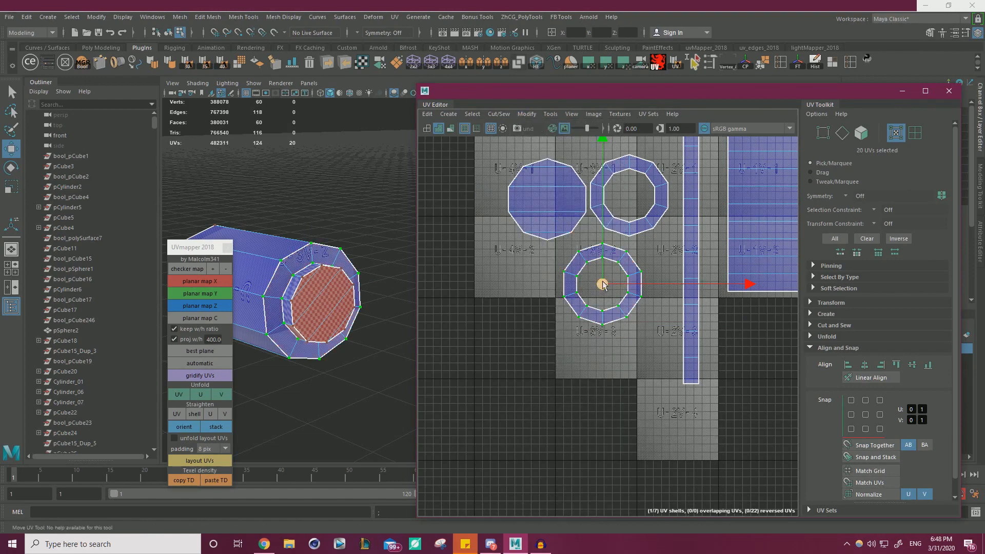
drag(595, 283, 551, 289)
scroll(631, 312, down, 2)
alt+middle_drag(721, 250, 600, 315)
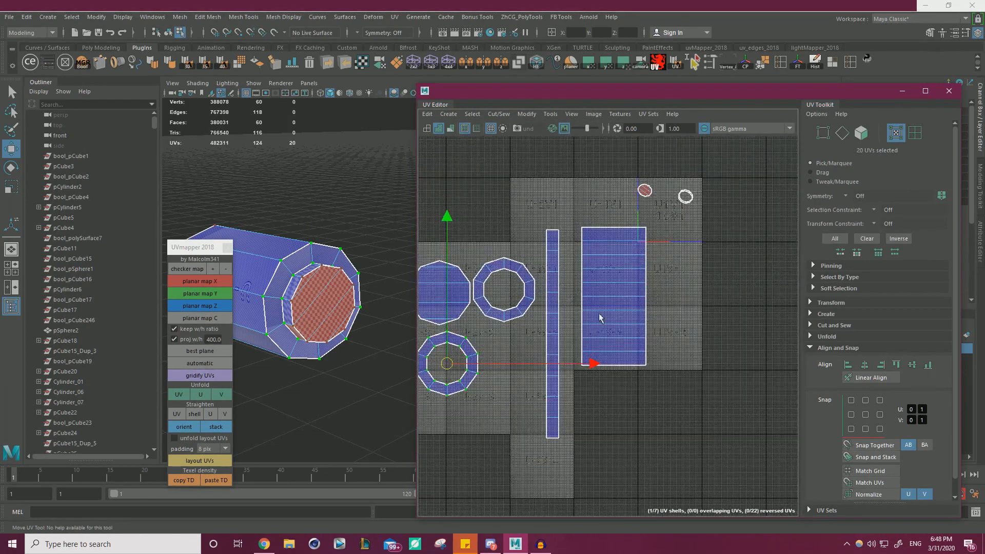
right_drag(651, 190, 652, 219)
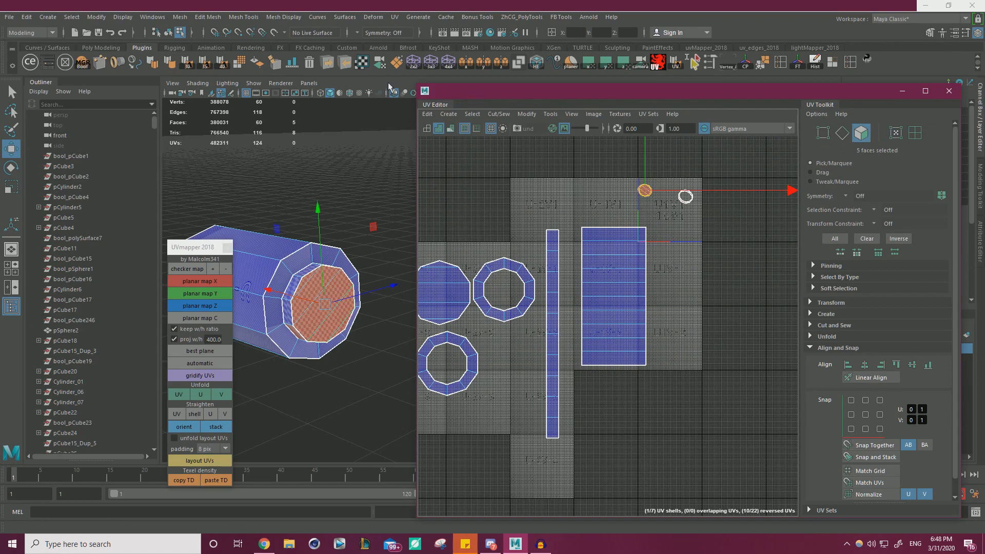
click(465, 65)
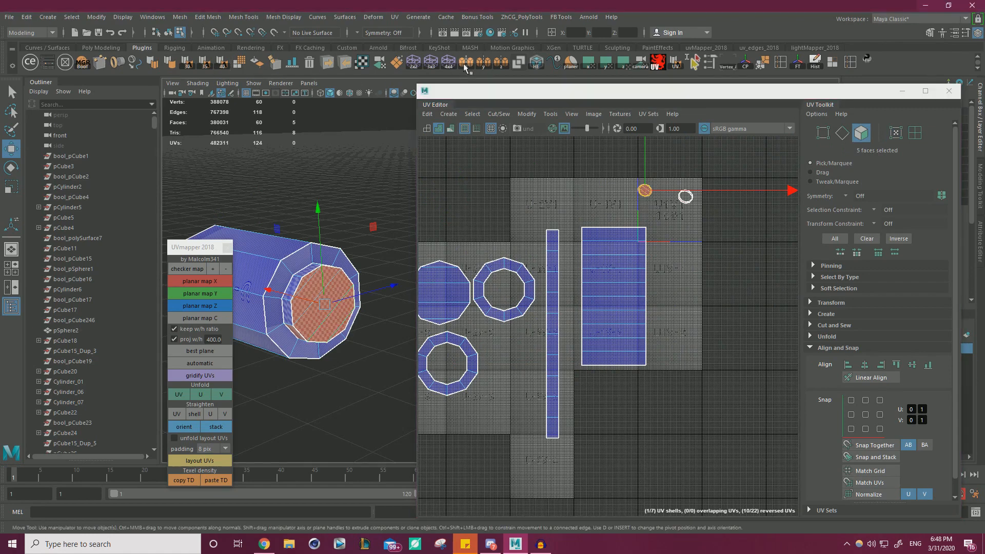
alt+right_drag(345, 208, 326, 207)
key(ctrl+z)
key(ctrl+z)
key(ctrl+z)
key(ctrl+z)
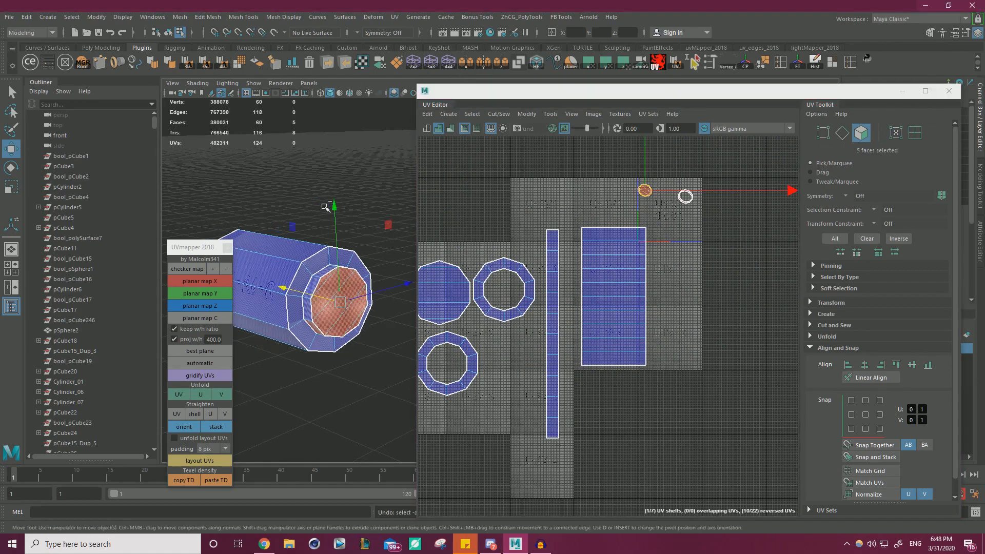
Select the five inner end cap faces, reproject them planar along X, and move the shell to an empty area
drag(629, 167, 663, 207)
click(588, 67)
drag(670, 210, 687, 402)
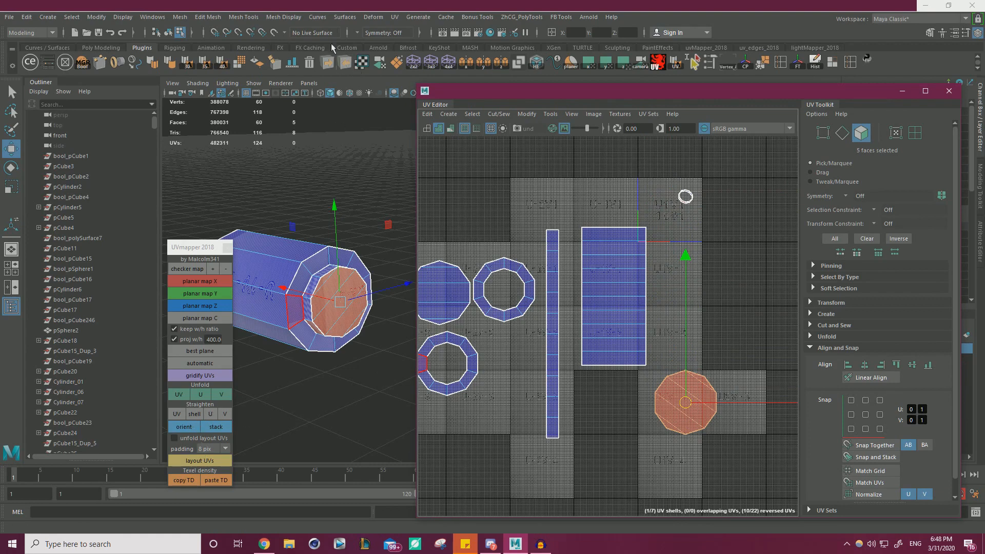
Flip and straighten the inner end cap's shell and place it directly beside the lower ring shell
click(526, 114)
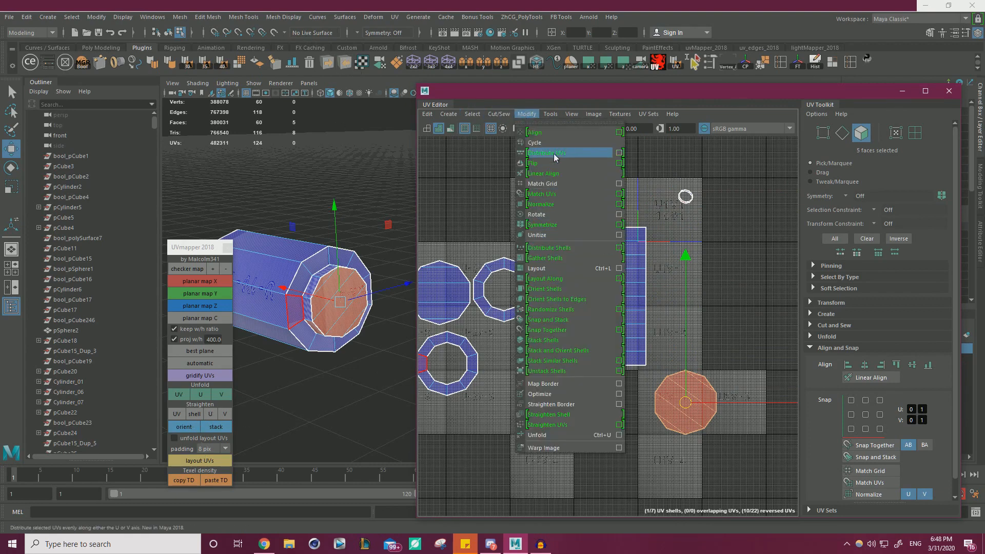
click(534, 163)
ctrl+right_drag(674, 395, 704, 418)
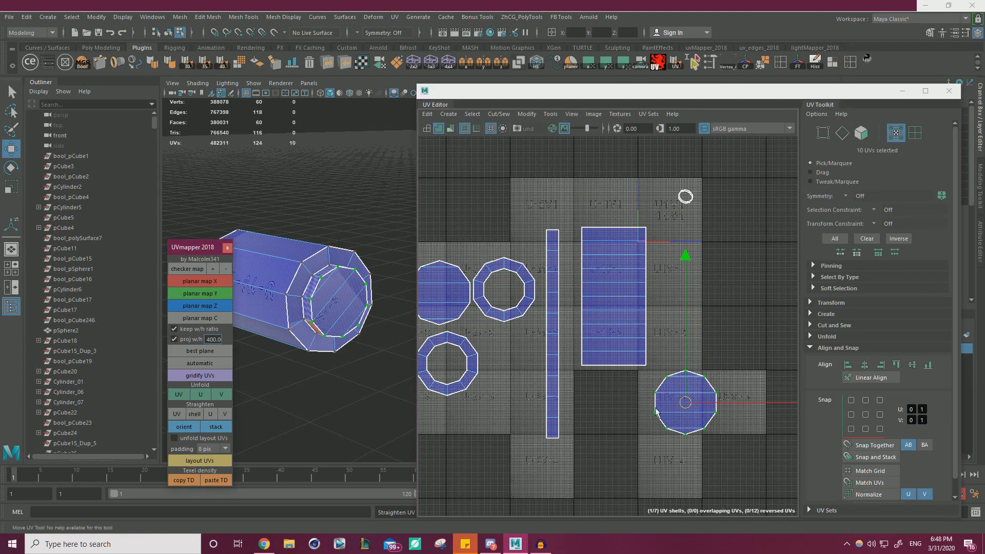
drag(683, 403, 505, 371)
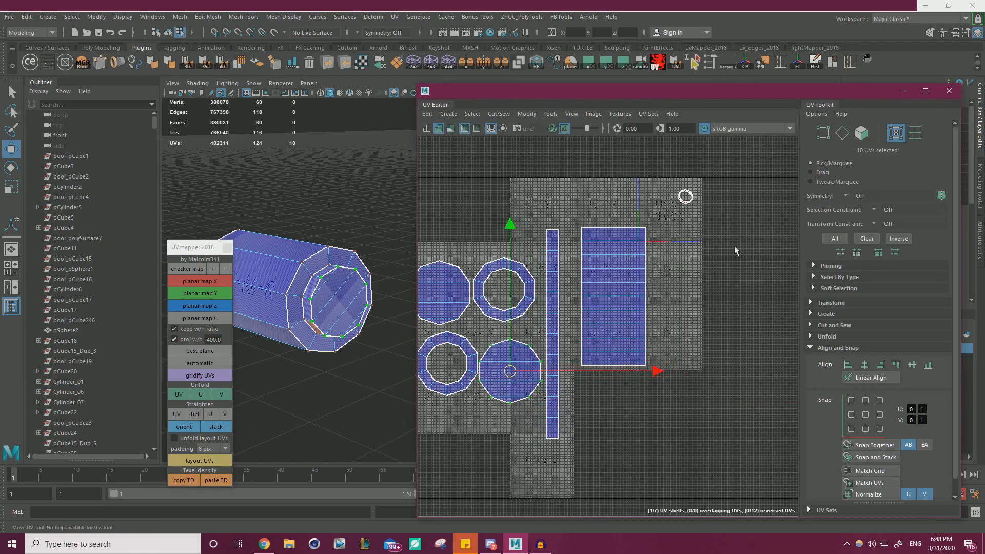
Select the ten faces of the remaining small ring shell, project them planar from the side, and move the result down
drag(716, 186, 663, 225)
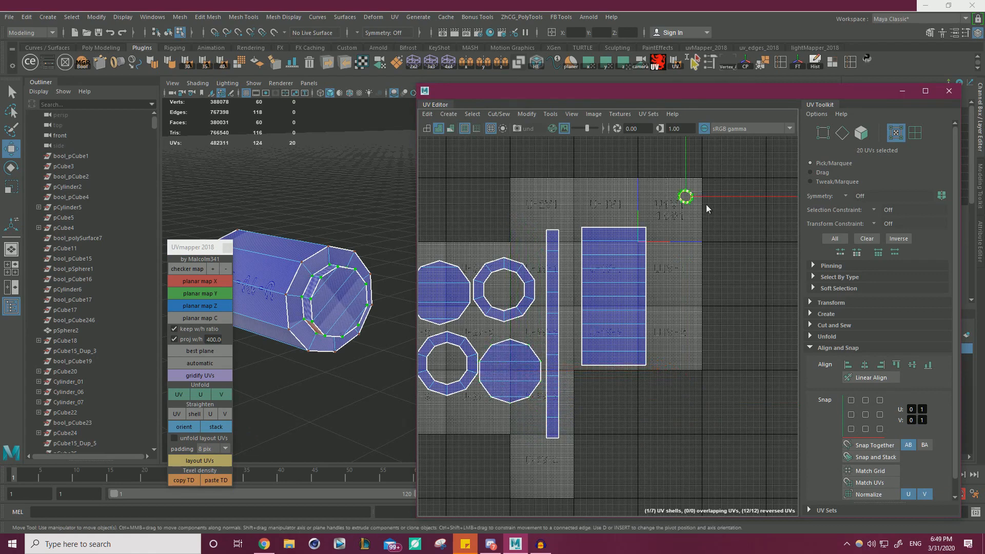
right_drag(707, 210, 708, 248)
drag(734, 238, 669, 175)
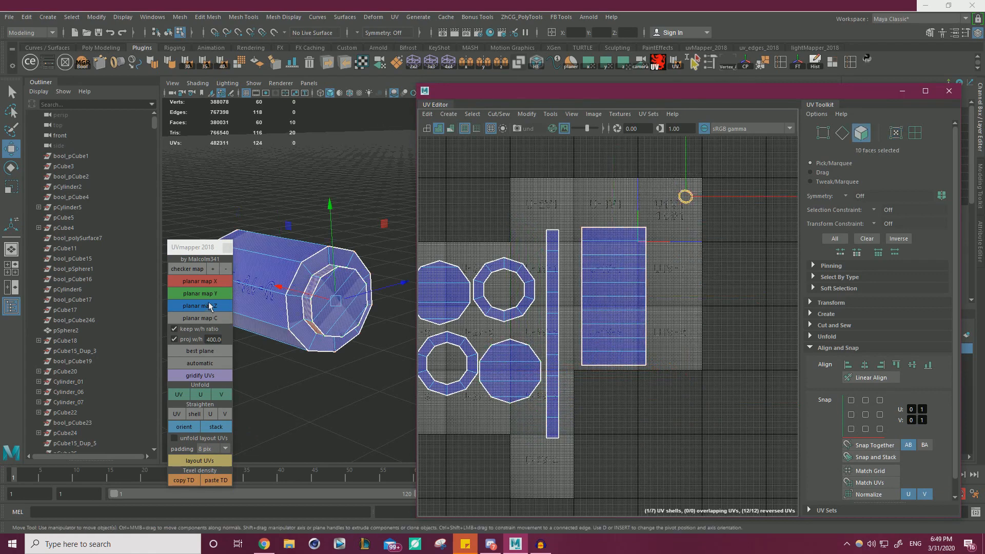
click(608, 67)
drag(677, 210, 685, 253)
Cut the UVs along one edge of the recessed wall around the roller's end cap
alt+drag(280, 279, 328, 325)
alt+middle_drag(328, 324, 352, 261)
alt+right_drag(353, 262, 364, 295)
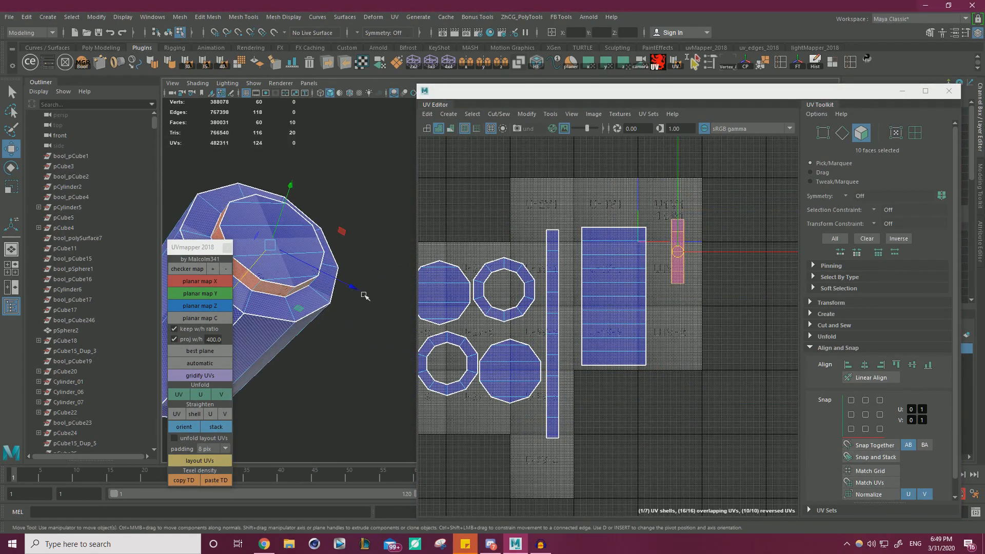
right_drag(277, 250, 277, 224)
click(257, 286)
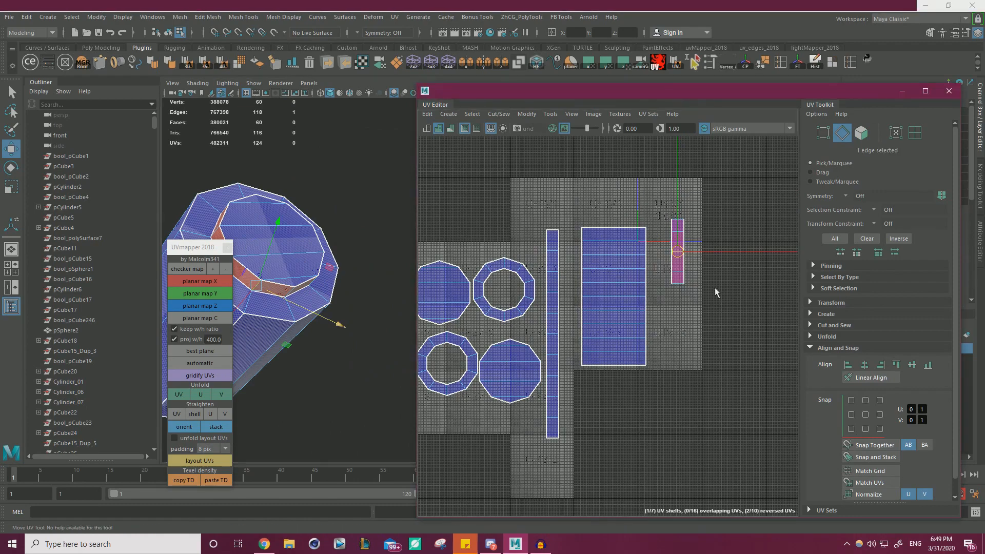
right_drag(717, 293, 684, 307)
scroll(690, 291, up, 3)
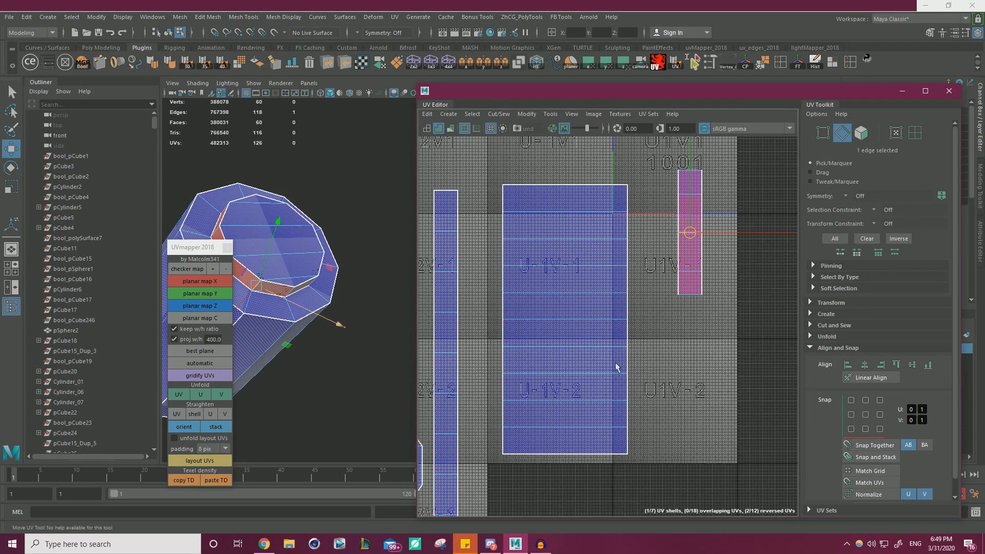
Select all UVs of the cut recessed wall shell and unfold it into a long narrow strip
scroll(721, 353, down, 6)
alt+middle_drag(676, 288, 706, 265)
right_drag(706, 265, 743, 272)
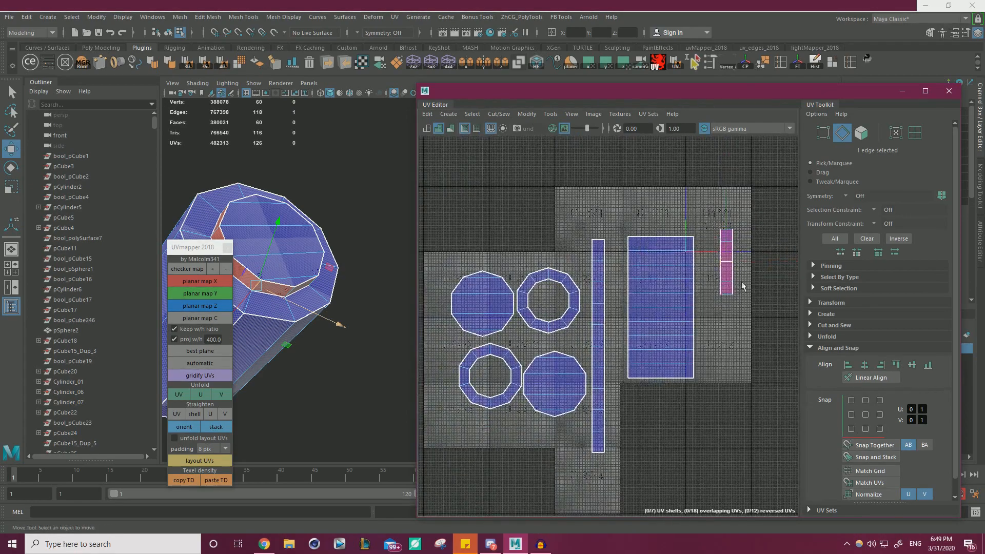
scroll(728, 294, up, 1)
alt+middle_drag(728, 294, 667, 299)
drag(702, 333, 653, 197)
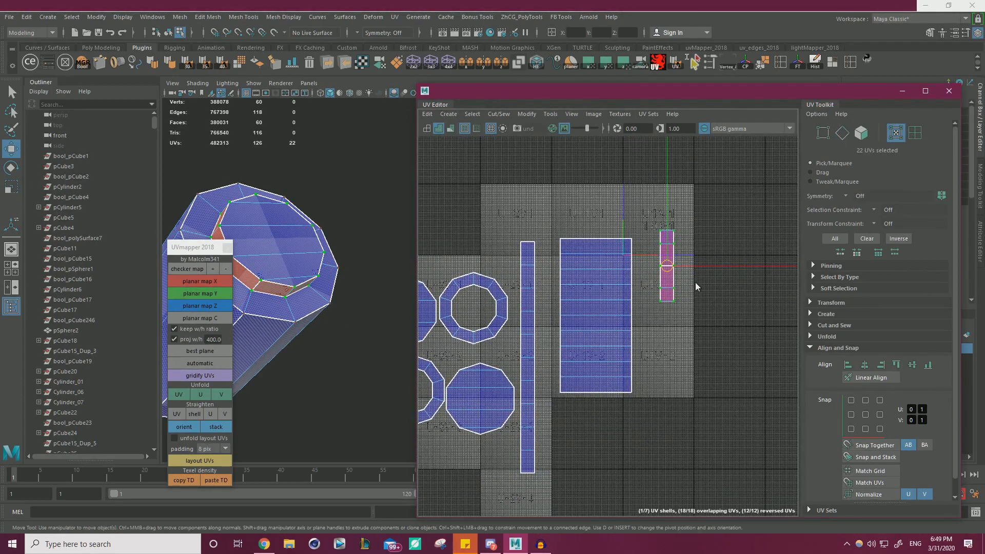
shift+right_drag(695, 266, 596, 281)
scroll(649, 246, down, 2)
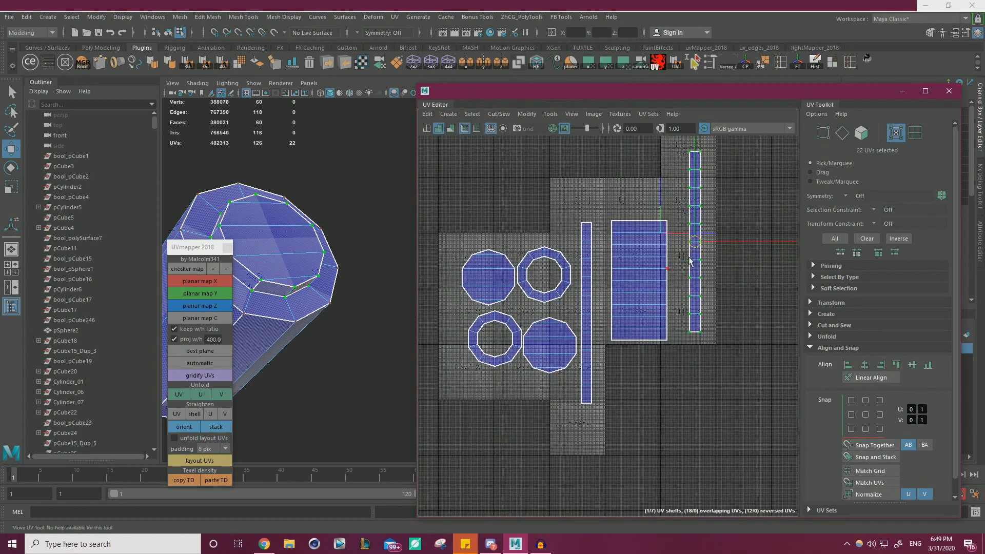
Select the unfolded strip as a shell and place it close beside the large side shell
right_drag(650, 246, 685, 265)
click(697, 257)
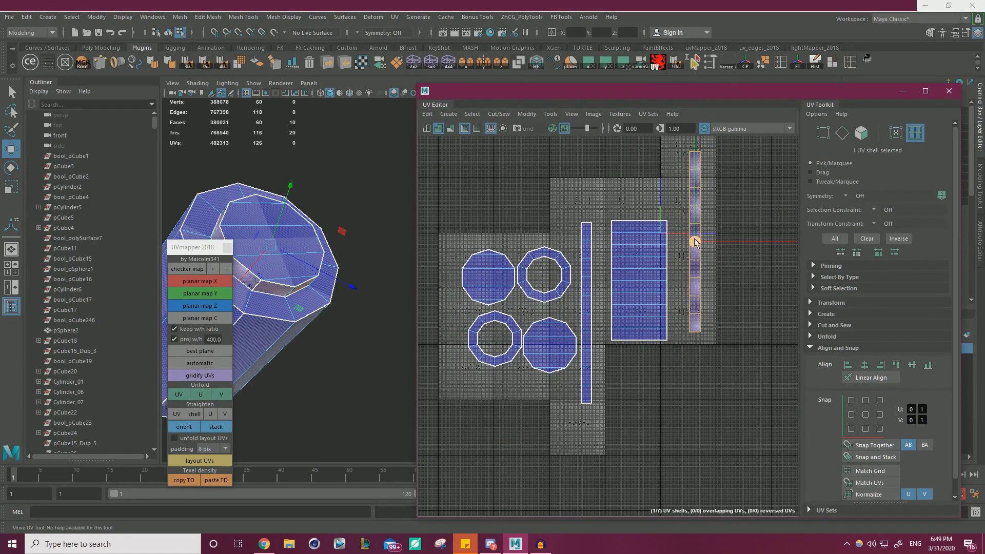
drag(695, 242, 683, 303)
Scale all seven UV shells down together and move the group to the U1V-1 tile area
drag(724, 414, 476, 241)
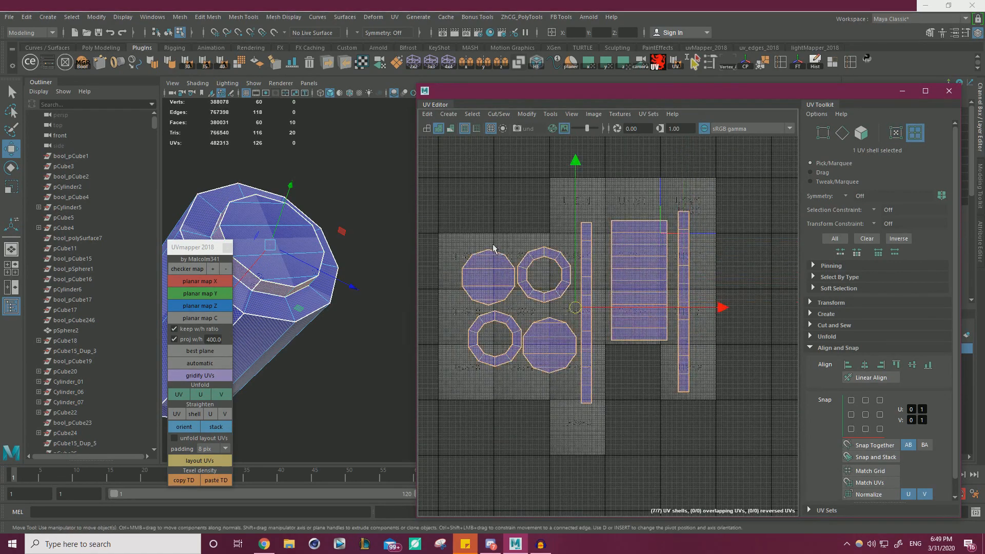
key(r)
drag(575, 308, 446, 426)
key(ctrl+z)
key(w)
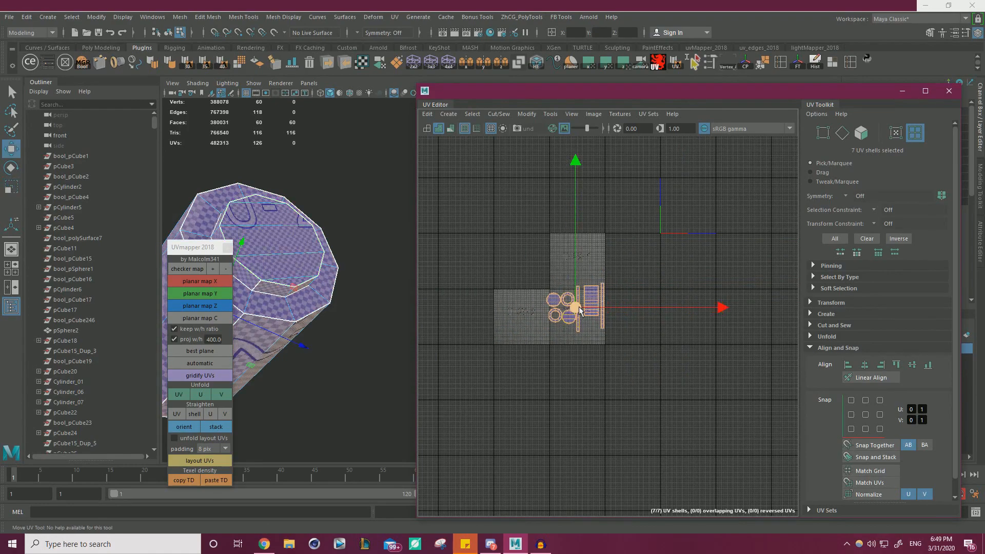
drag(579, 307, 718, 251)
scroll(718, 251, up, 10)
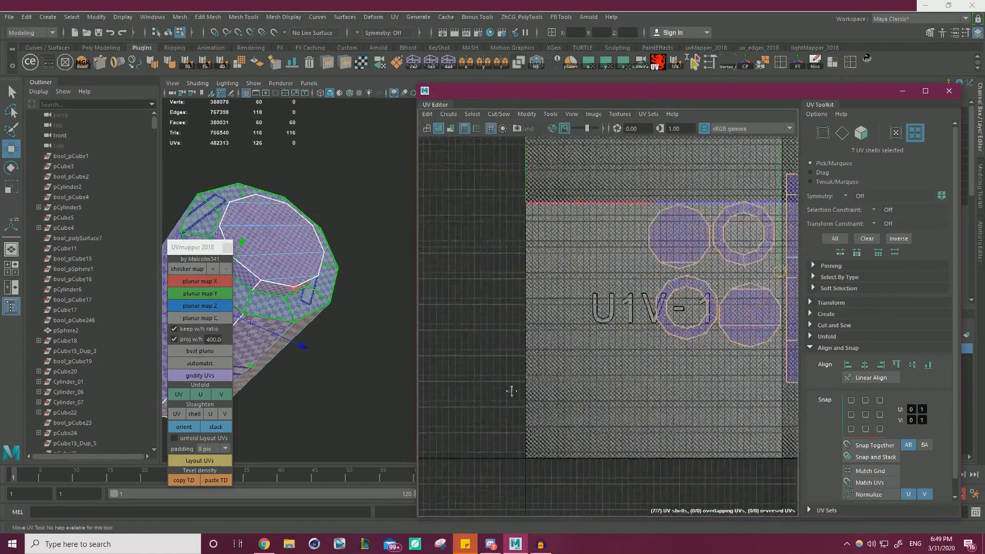
Shrink the seven-shell group further and move it in the negative U direction, clear of its current tile
key(r)
drag(681, 345, 597, 440)
key(w)
drag(681, 345, 525, 338)
scroll(525, 338, down, 2)
alt+middle_drag(525, 338, 688, 339)
drag(688, 339, 497, 328)
Close the UV Editor, select the roller as an object, and turn off isolation to show the whole typewriter
alt+drag(261, 328, 398, 247)
click(949, 91)
right_drag(399, 246, 465, 221)
click(374, 258)
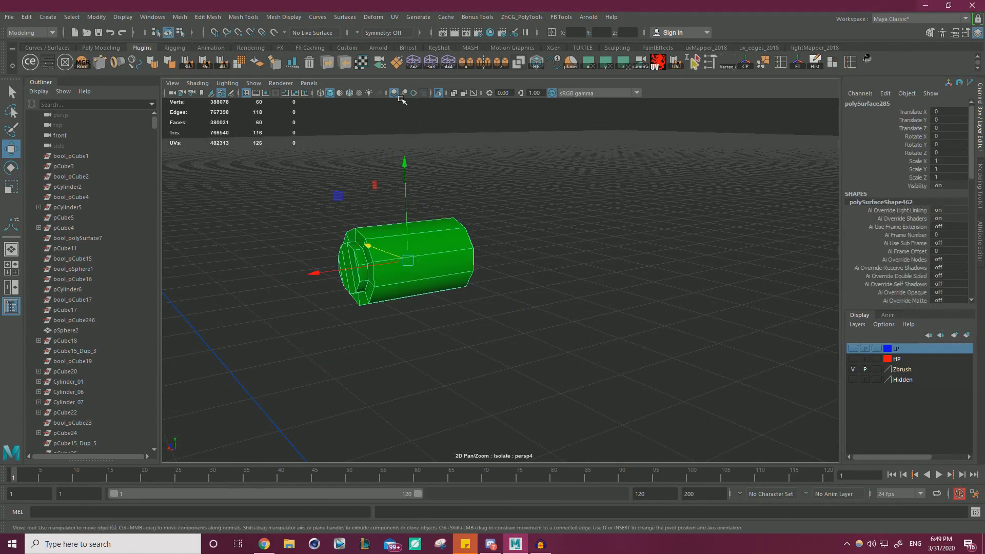
click(439, 93)
Snap the roller's pivot to a vertex on its stepped end
scroll(491, 183, down, 5)
alt+drag(490, 196, 496, 272)
scroll(495, 273, up, 5)
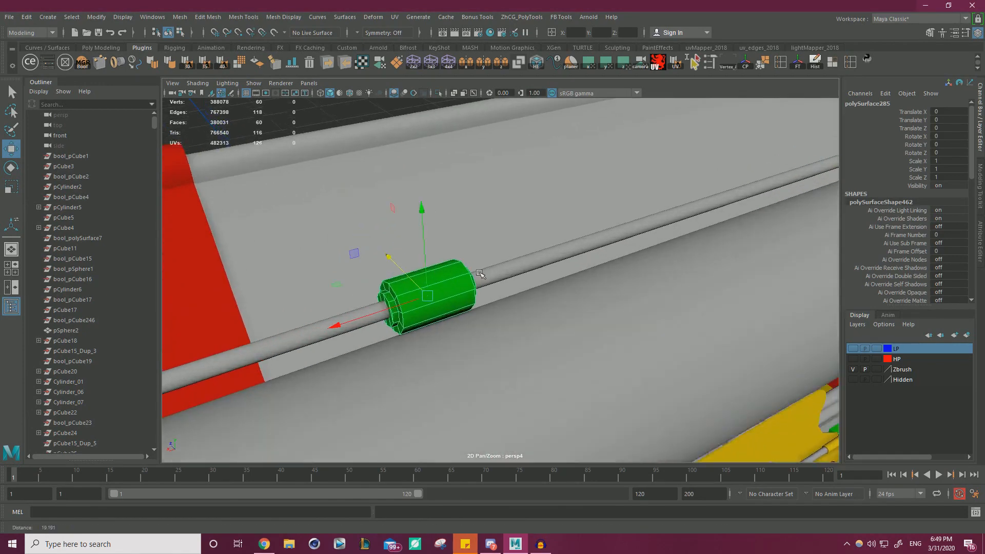
key(d)
key(v)
drag(419, 299, 387, 299)
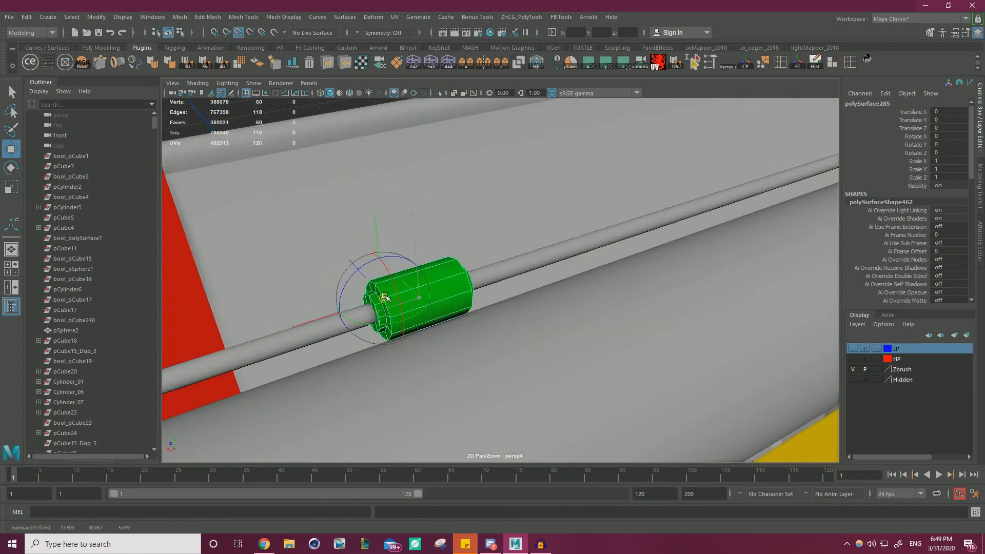
Duplicate the unwrapped roller and slide the copy along the rod in X towards the second roller
scroll(506, 319, down, 6)
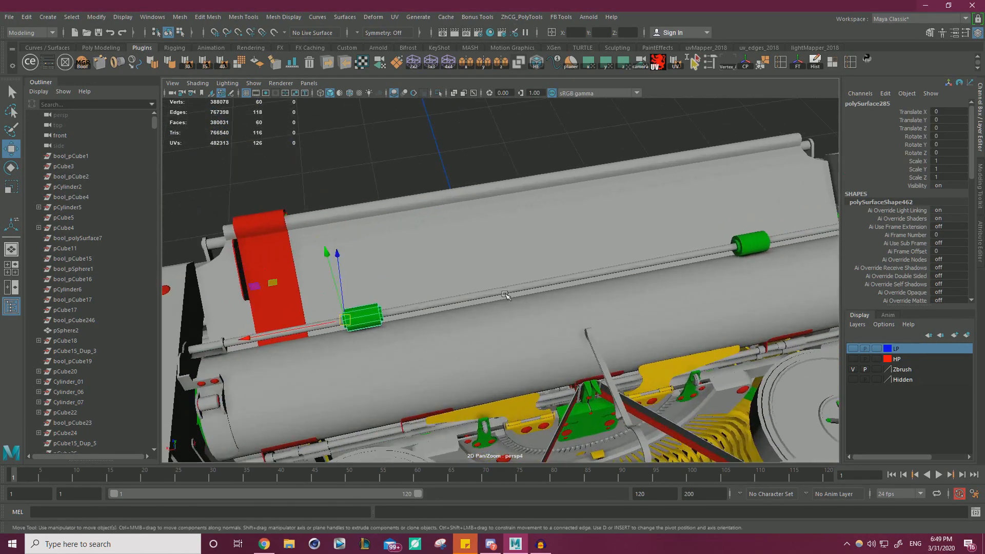
key(ctrl+d)
drag(265, 332, 580, 272)
scroll(767, 294, up, 2)
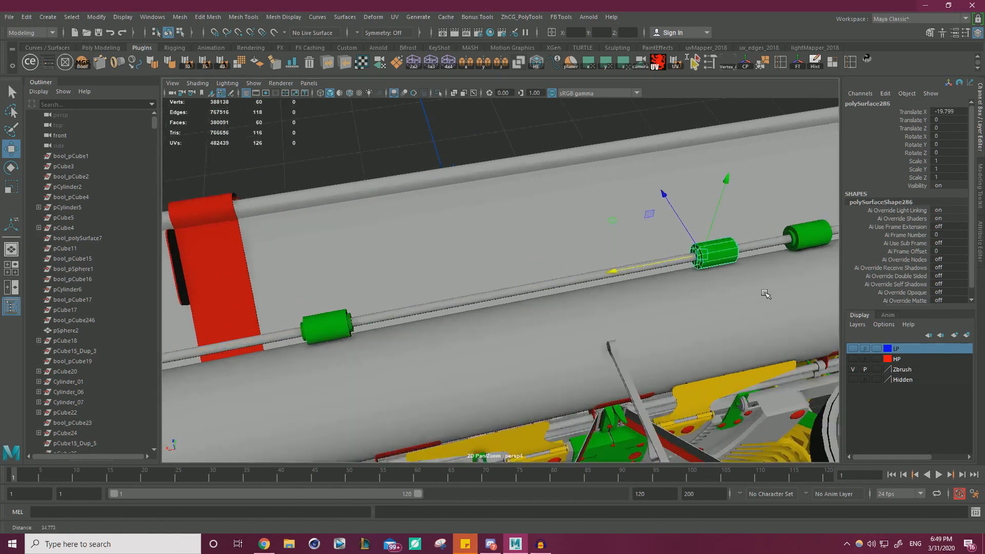
Snap the copy to the matching end vertex of the old second roller at Translate X -25.22, and delete the old roller
alt+middle_drag(768, 294, 677, 307)
scroll(677, 307, up, 4)
scroll(676, 307, down, 3)
key(v)
drag(345, 275, 759, 293)
scroll(630, 247, down, 2)
scroll(633, 238, up, 4)
scroll(634, 238, up, 2)
alt+middle_drag(634, 237, 616, 294)
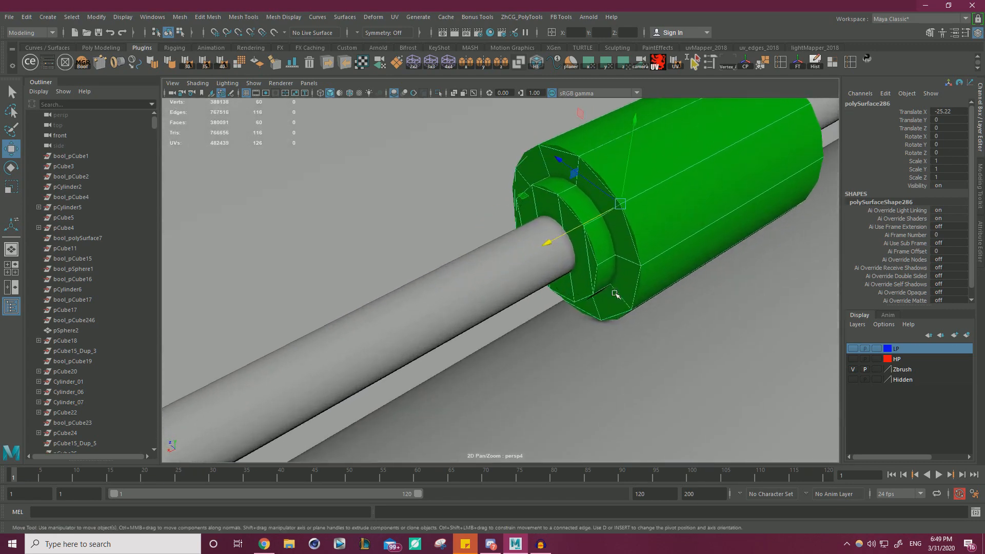
click(607, 260)
key(Delete)
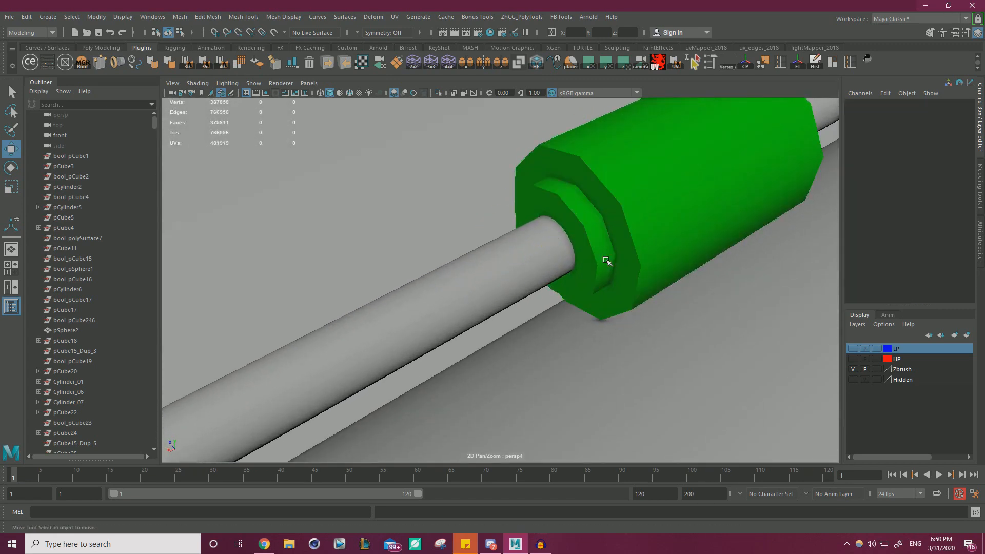
Combine the new roller copy and the original unwrapped roller into one mesh
click(629, 207)
scroll(346, 279, down, 6)
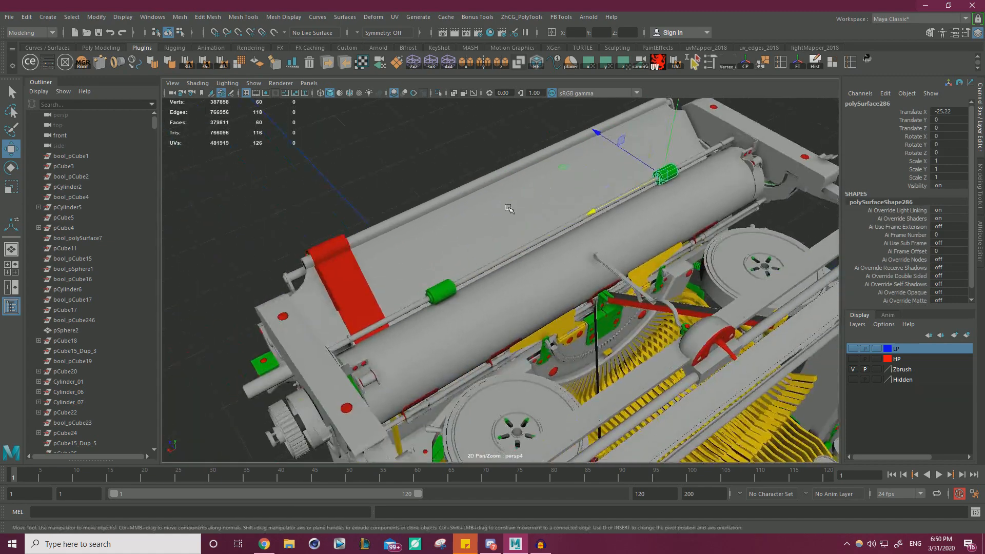
scroll(508, 208, up, 6)
shift+click(406, 297)
click(179, 17)
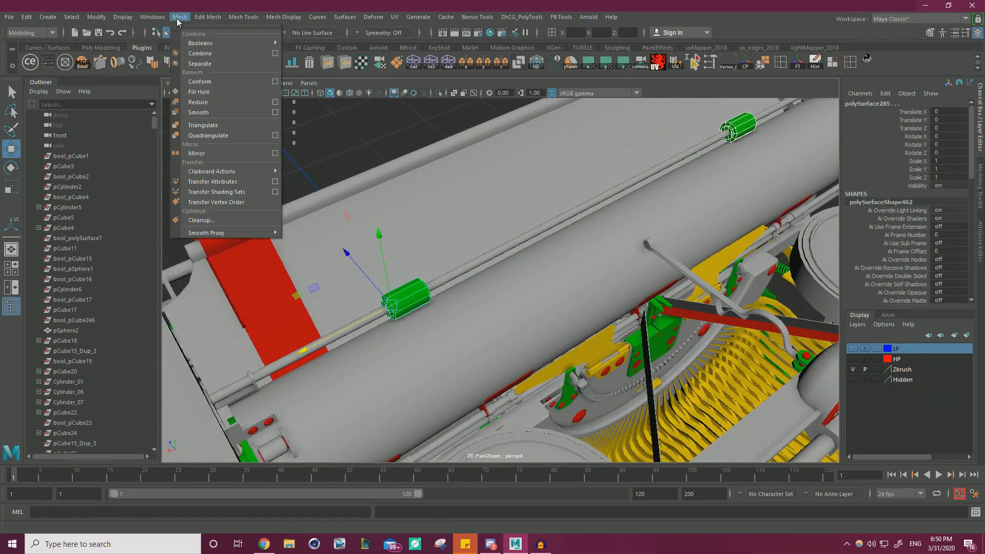
click(200, 54)
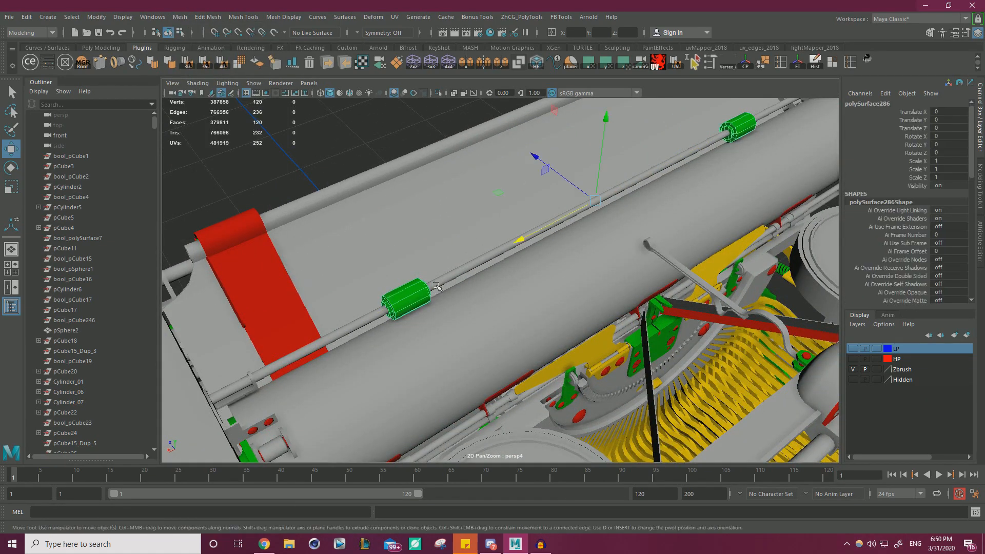
Examine the combined rollers up close and from a distance on their rod
alt+drag(436, 286, 511, 266)
scroll(511, 266, up, 6)
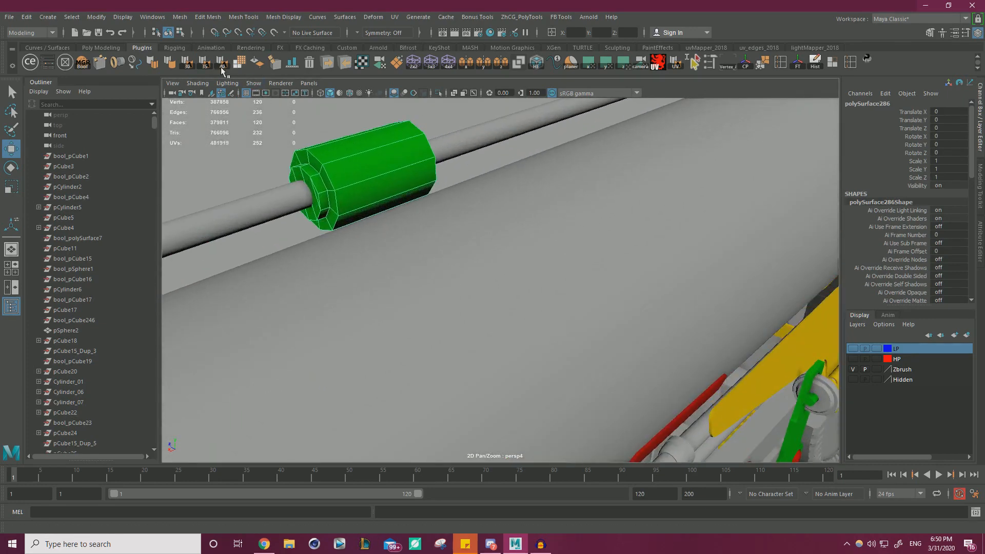
scroll(410, 231, down, 8)
click(468, 296)
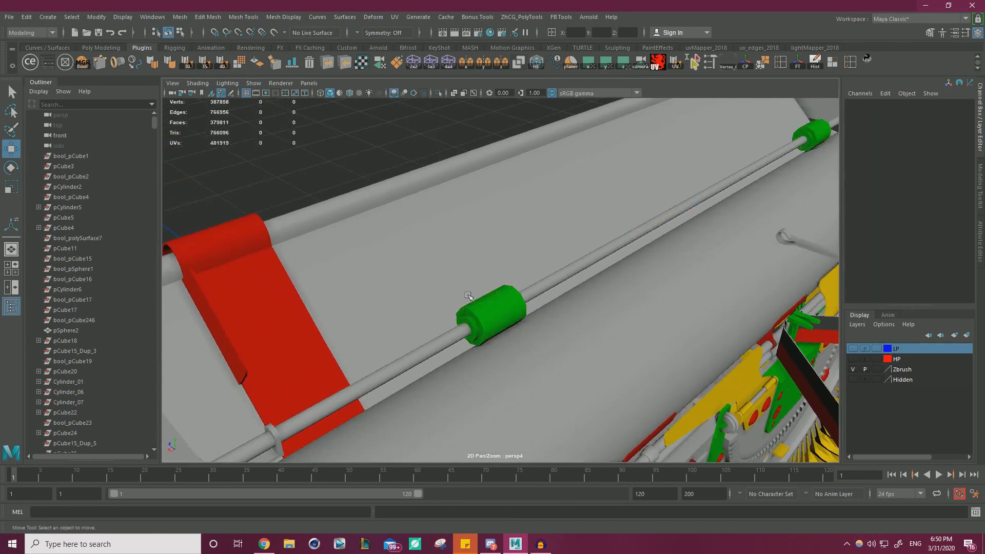
scroll(468, 296, up, 6)
click(497, 296)
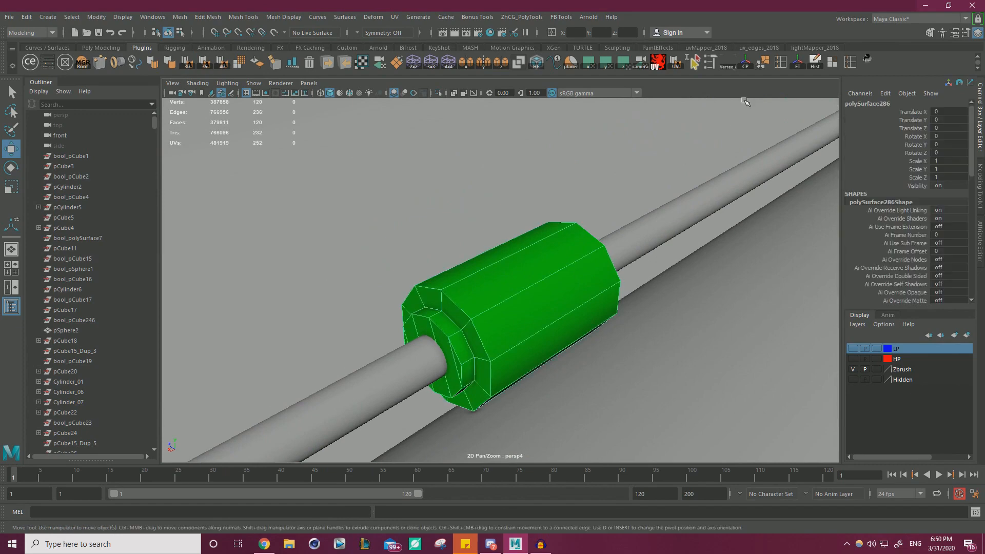
scroll(497, 290, down, 8)
click(429, 215)
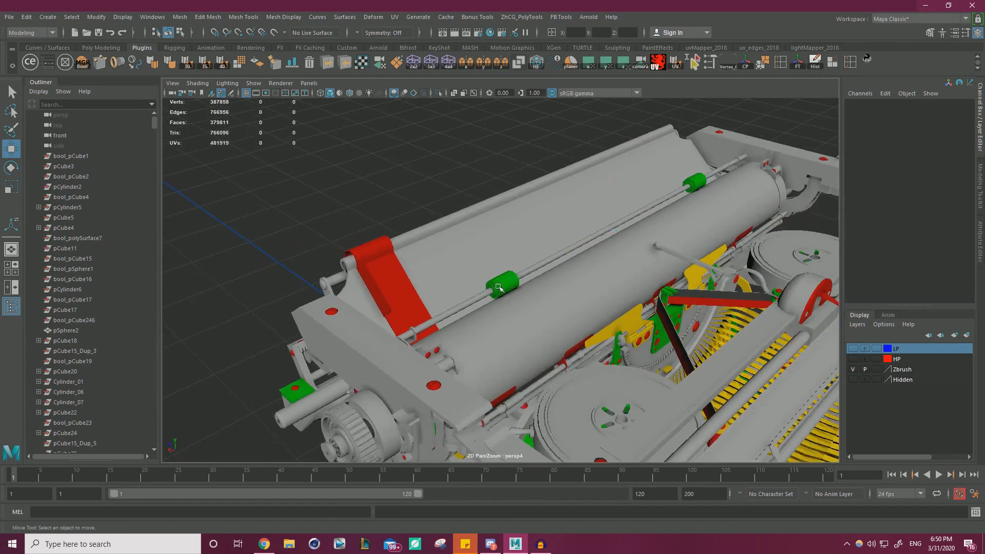
Add the combined rollers to the LP display layer
click(508, 290)
right_click(898, 351)
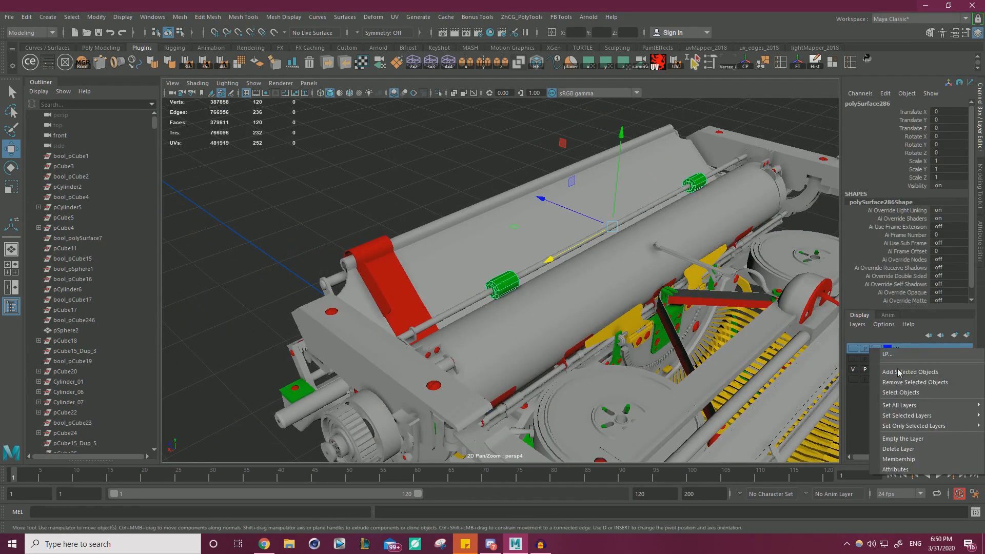
click(899, 371)
click(369, 200)
Examine the remaining parts around the front carriage rails and the small bracket mechanism at the typewriter's rear
scroll(532, 257, down, 6)
alt+drag(531, 257, 418, 239)
scroll(418, 238, up, 4)
alt+middle_drag(419, 239, 507, 232)
scroll(507, 231, down, 2)
alt+drag(507, 231, 556, 245)
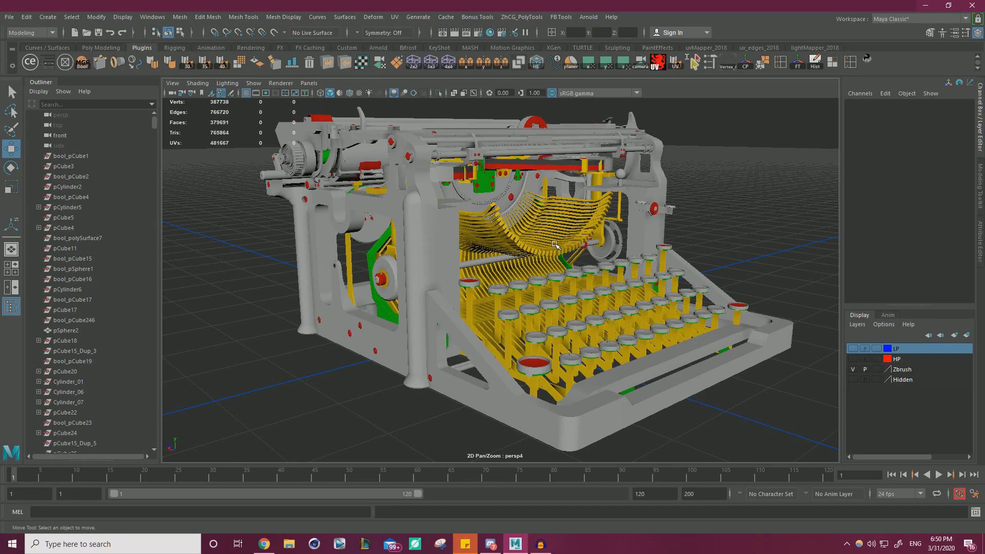
scroll(554, 209, up, 10)
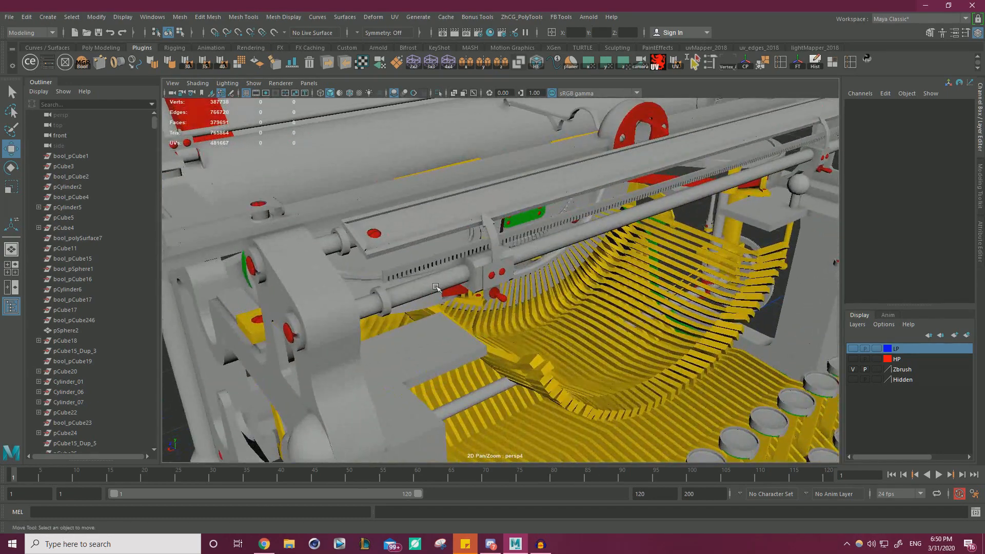
click(414, 292)
alt+drag(667, 218, 793, 159)
alt+drag(394, 225, 468, 234)
scroll(468, 235, up, 10)
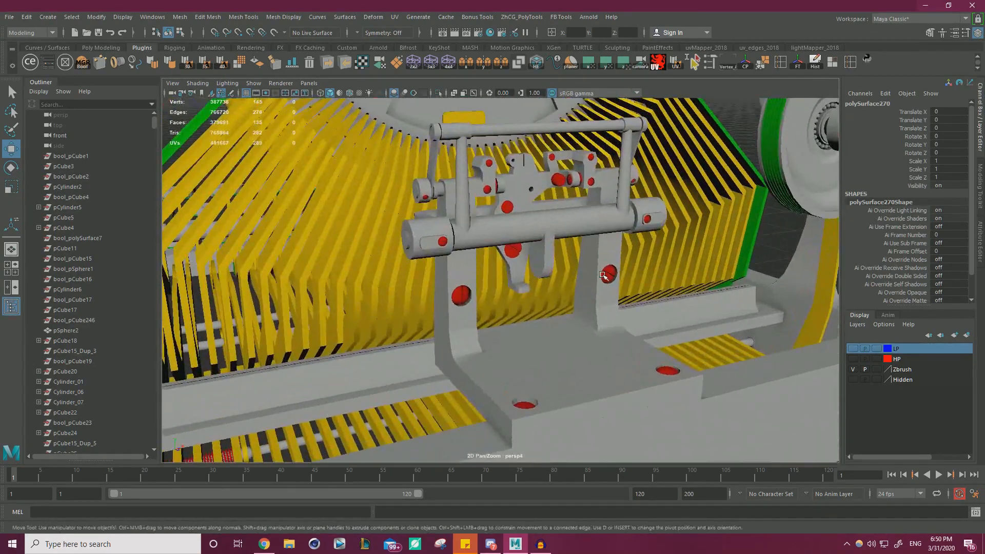
Examine the typewriter's underside, including the red spring on its rod and the rows of key levers
scroll(603, 276, down, 4)
alt+drag(604, 275, 555, 239)
scroll(556, 240, up, 5)
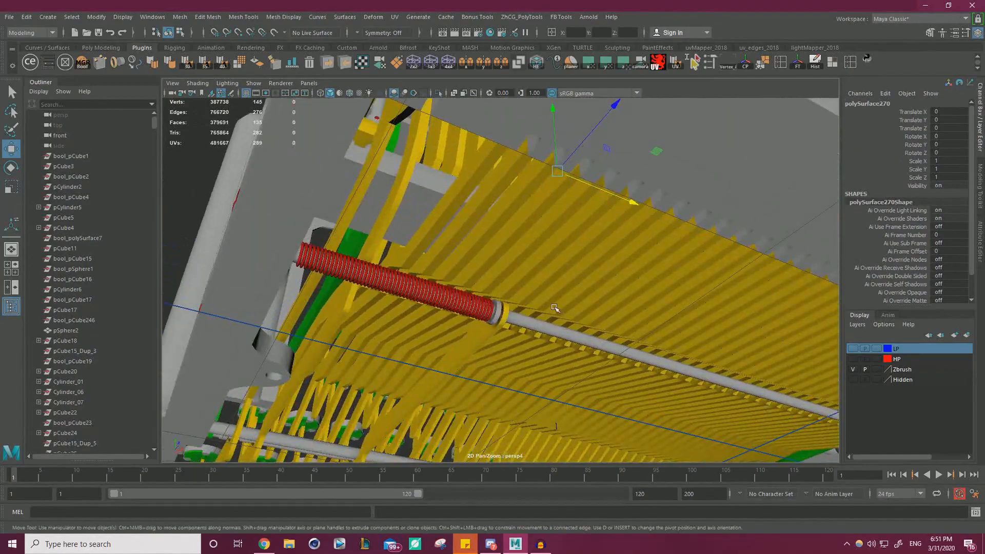
alt+drag(555, 307, 437, 263)
scroll(437, 264, down, 10)
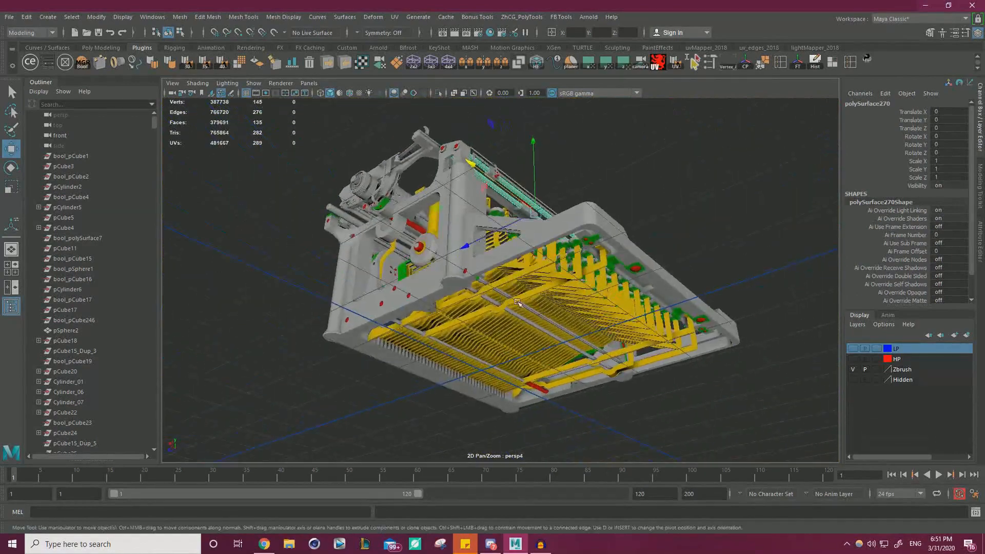
alt+drag(517, 302, 731, 245)
click(660, 258)
scroll(684, 269, up, 3)
scroll(642, 244, up, 2)
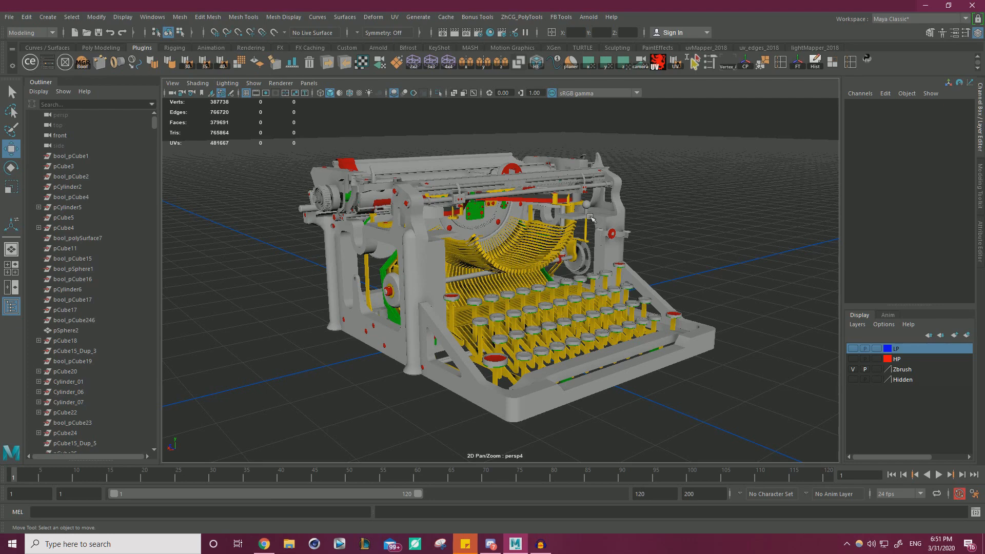
Select the typebars, key levers and key caps together to review them as remaining parts
scroll(564, 282, up, 5)
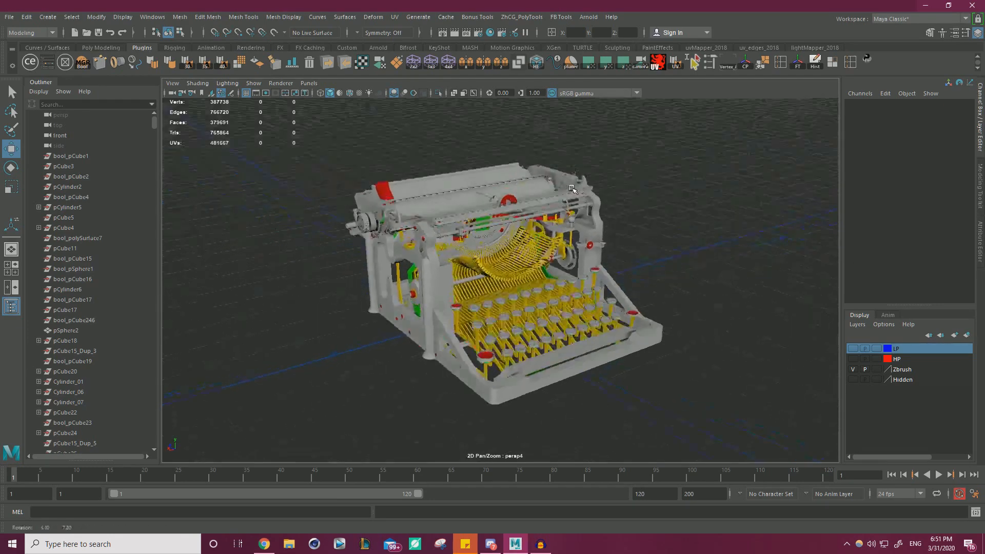
click(540, 351)
shift+click(542, 336)
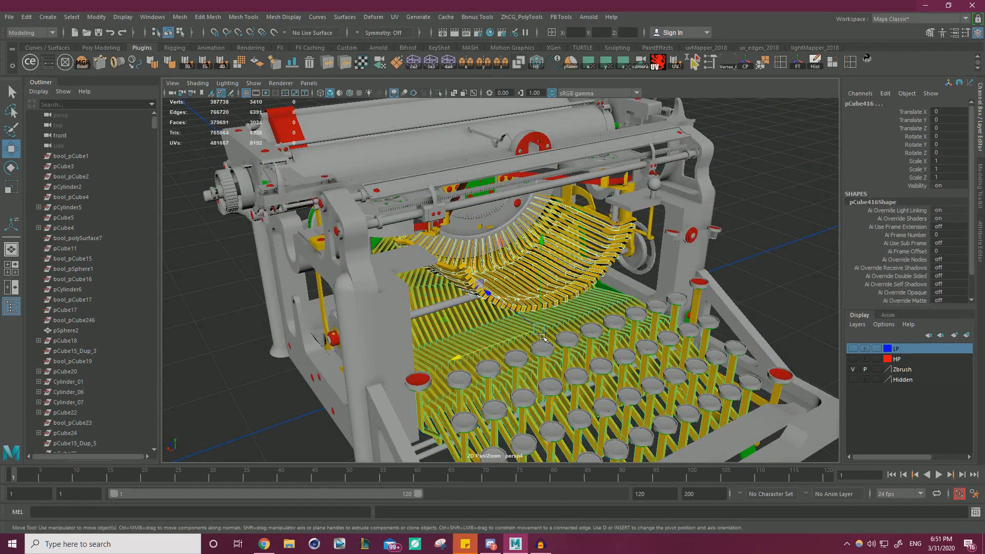
shift+click(548, 350)
scroll(539, 303, down, 3)
scroll(591, 278, up, 3)
alt+drag(539, 303, 582, 259)
scroll(582, 259, up, 6)
Extend the selection with the front carriage rail parts and the main frame to review the larger pieces
shift+click(582, 259)
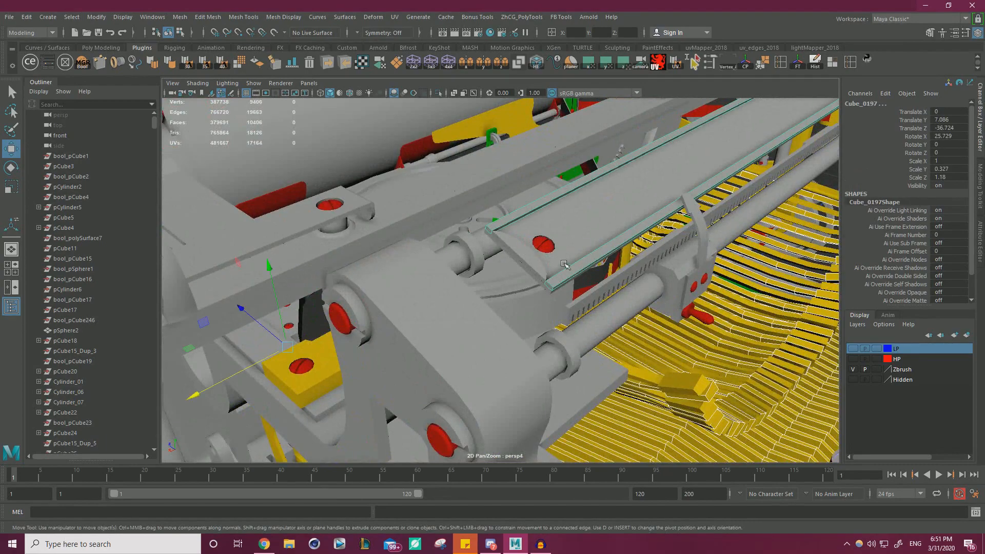
shift+click(539, 260)
shift+click(566, 282)
shift+click(610, 293)
alt+drag(614, 294, 719, 251)
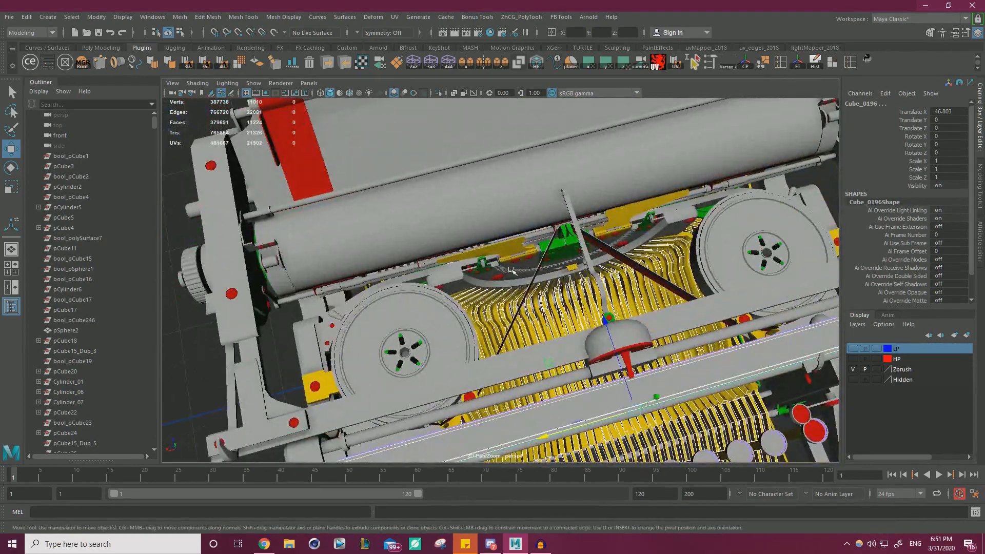
shift+click(512, 271)
alt+right_drag(511, 271, 318, 343)
alt+drag(319, 344, 411, 359)
shift+click(377, 289)
alt+middle_drag(456, 329, 528, 341)
alt+drag(528, 341, 669, 280)
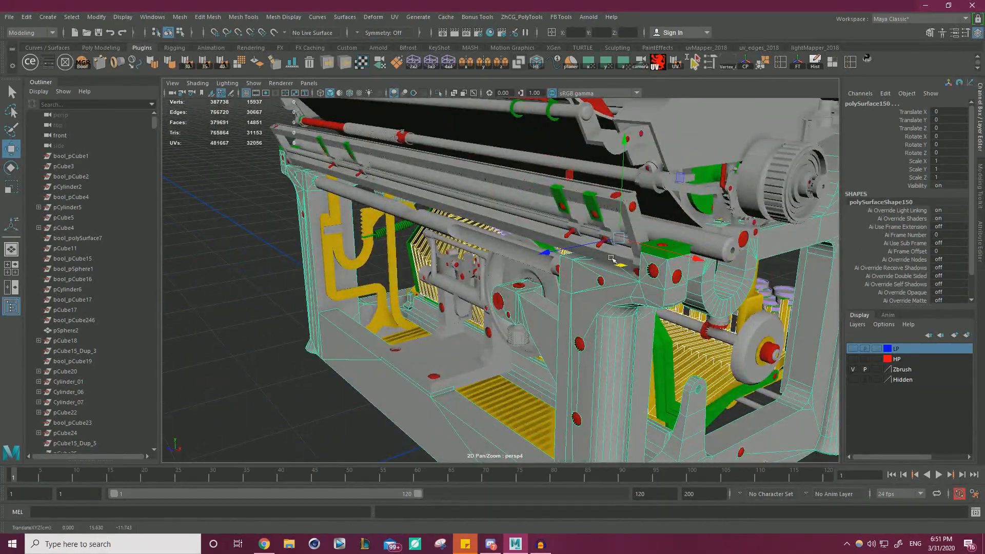
Inspect the rear rail and the rear bracket's base plate, and clear the selection
click(564, 242)
alt+drag(532, 263, 601, 296)
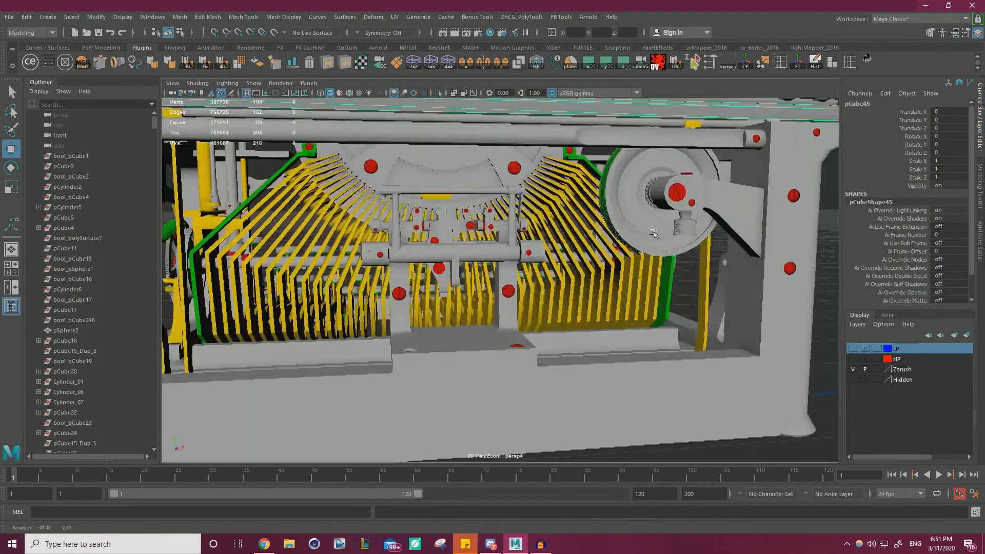
mouse_move(437, 342)
alt+right_down()
mouse_move(477, 356)
mouse_move(447, 349)
alt+right_up()
click(477, 357)
alt+drag(528, 333, 590, 324)
alt+right_drag(590, 324, 615, 322)
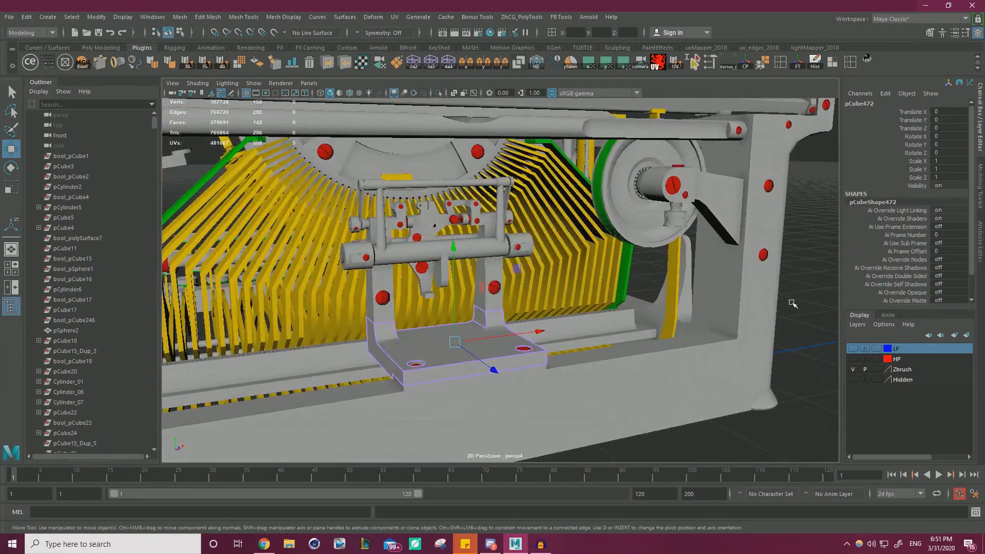
alt+right_drag(791, 303, 590, 308)
alt+drag(503, 307, 718, 307)
alt+right_drag(636, 309, 526, 313)
alt+drag(526, 313, 696, 214)
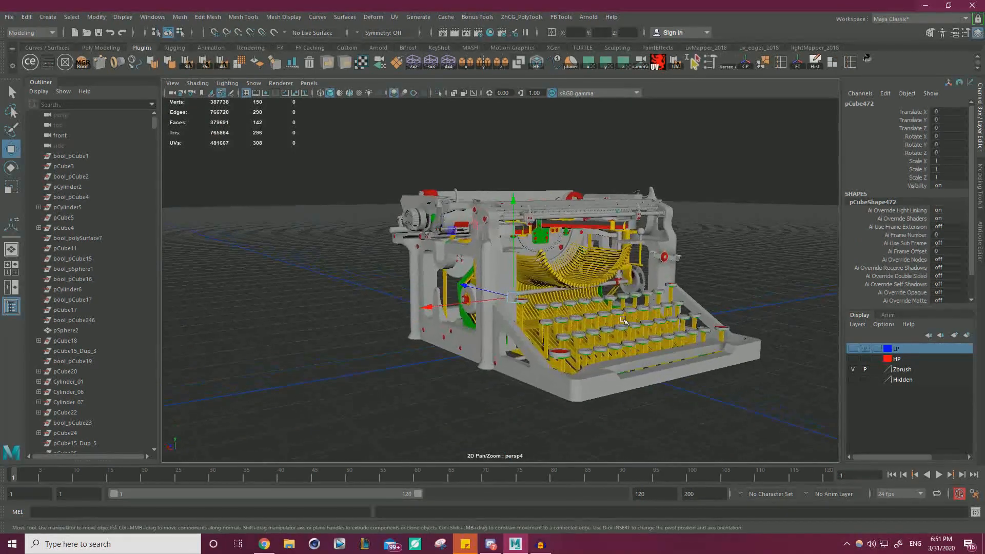
click(724, 220)
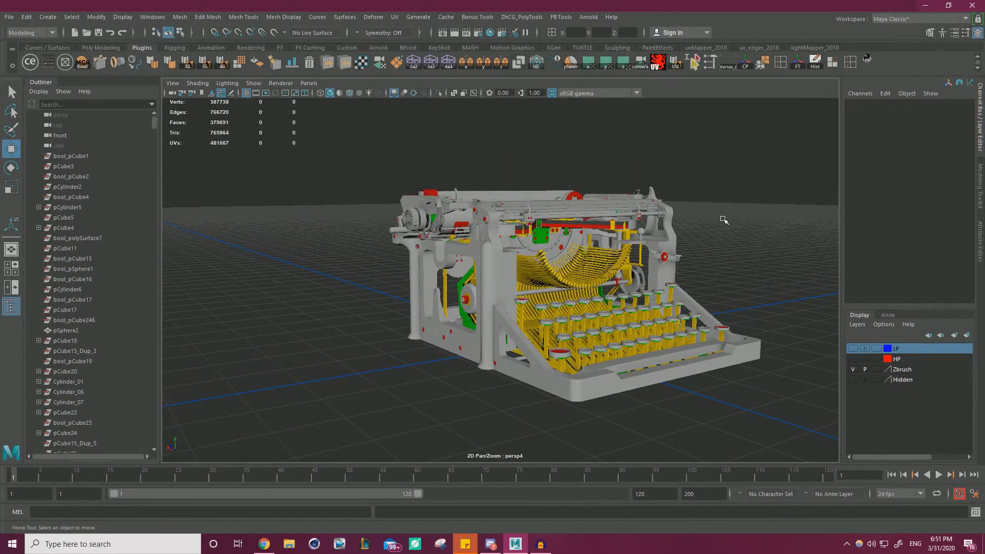
alt+drag(727, 212, 641, 242)
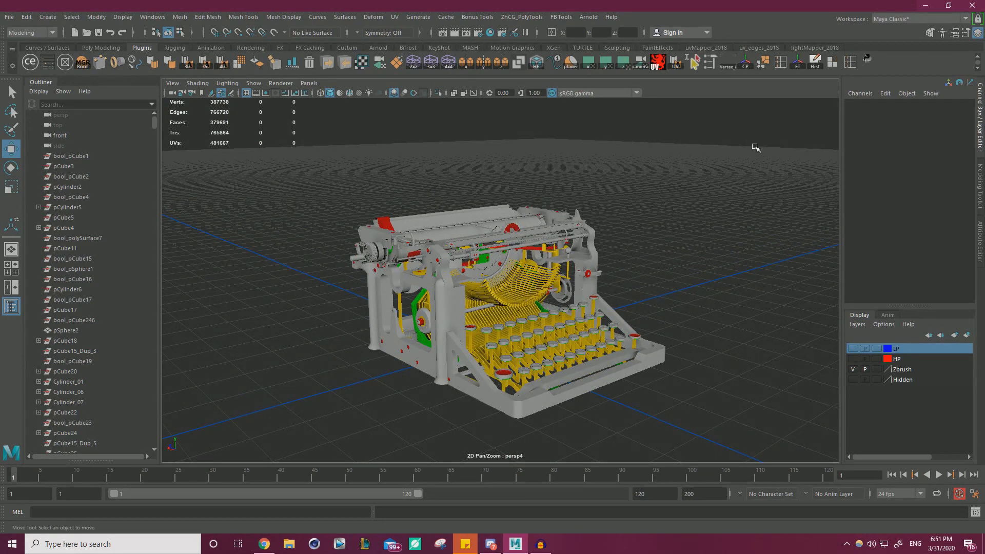
alt+right_drag(522, 208, 617, 204)
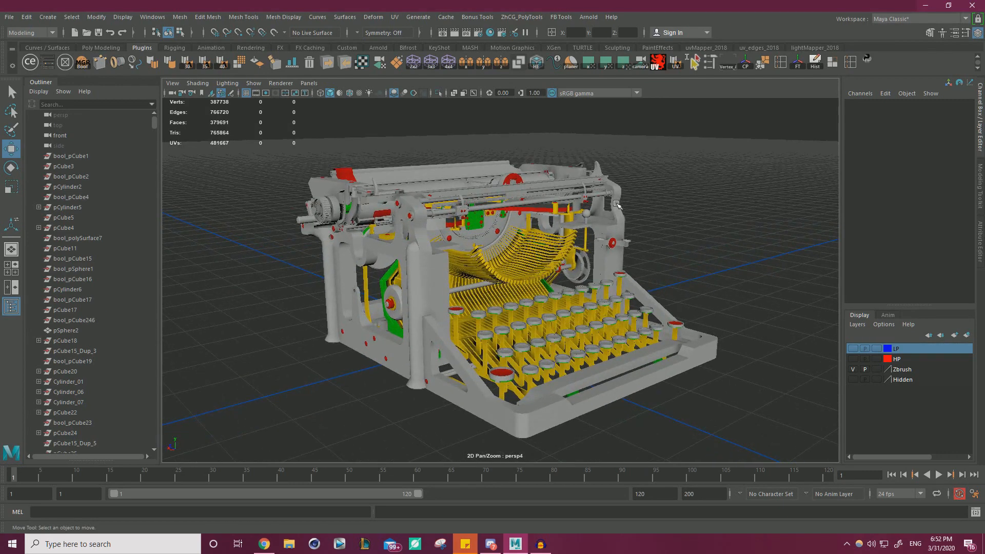
mouse_move(556, 210)
alt+mouse_down()
mouse_move(554, 180)
mouse_move(553, 225)
alt+mouse_up()
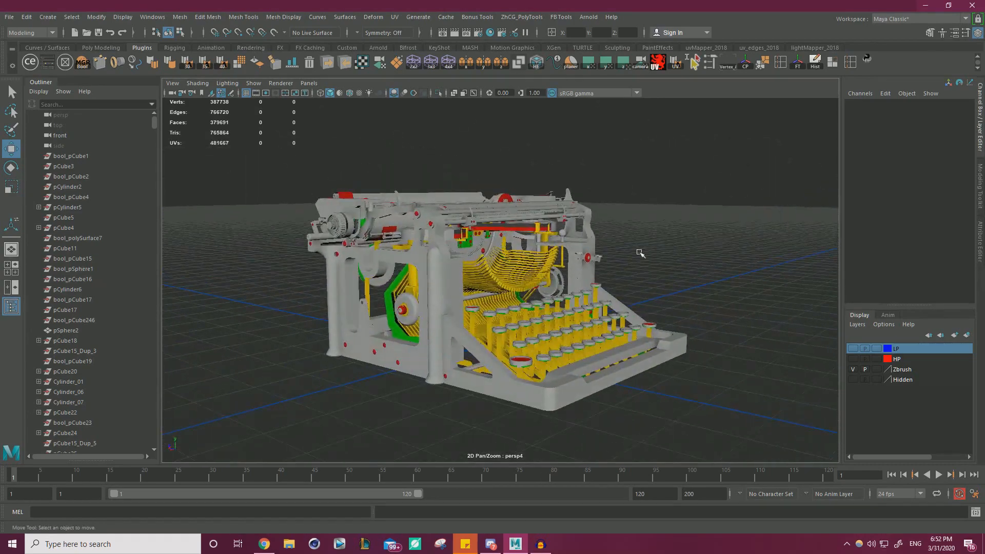